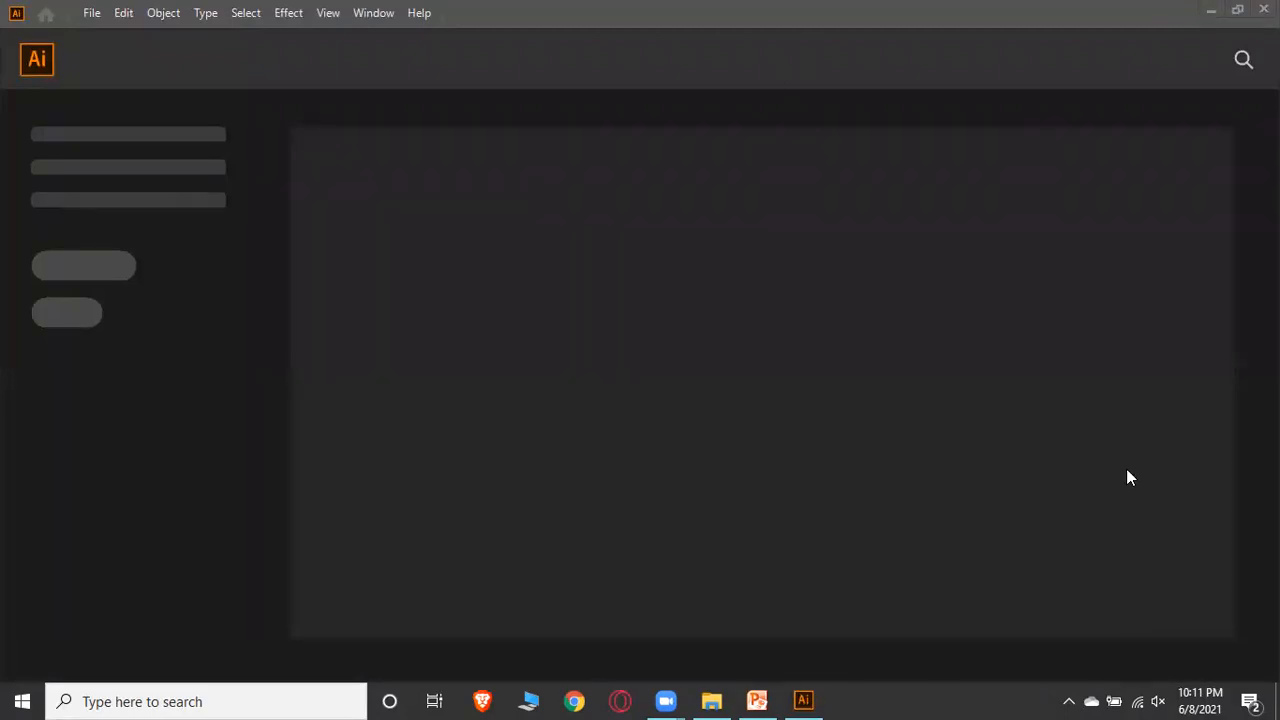
Create a new A4 document from the quick-start presets on the start screen
scroll(1100, 437, down, 1)
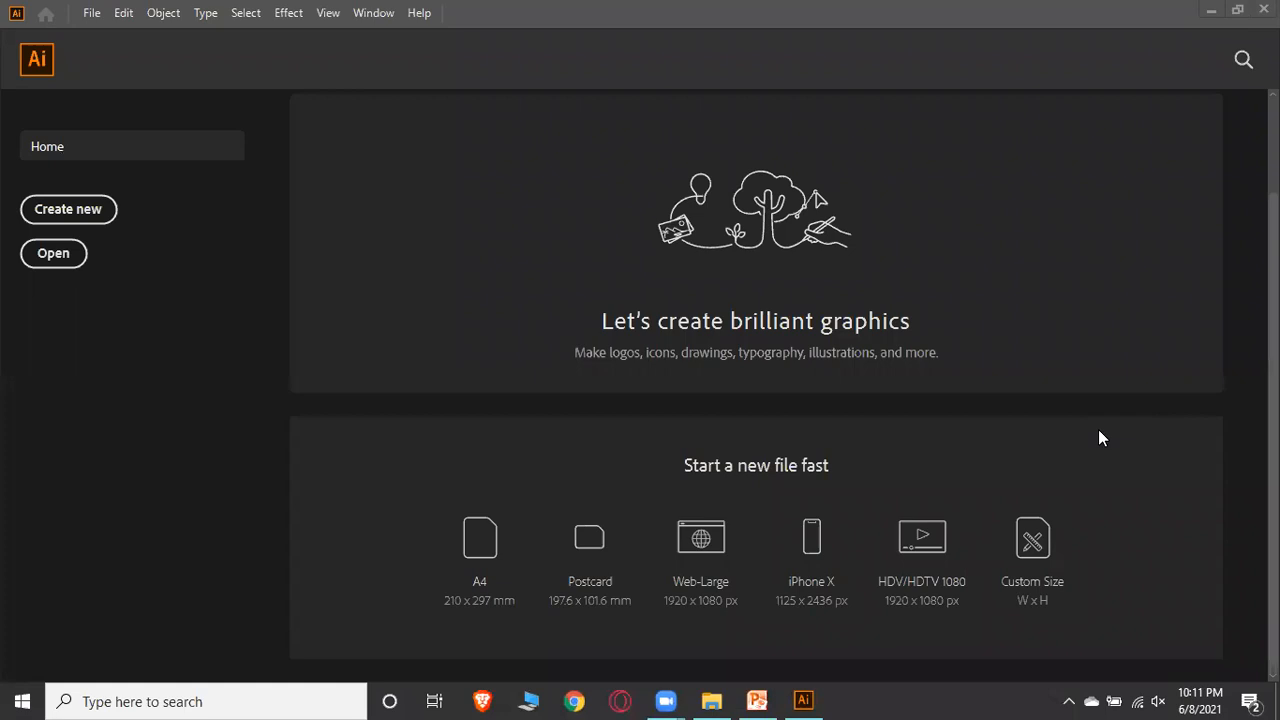
scroll(986, 406, up, 1)
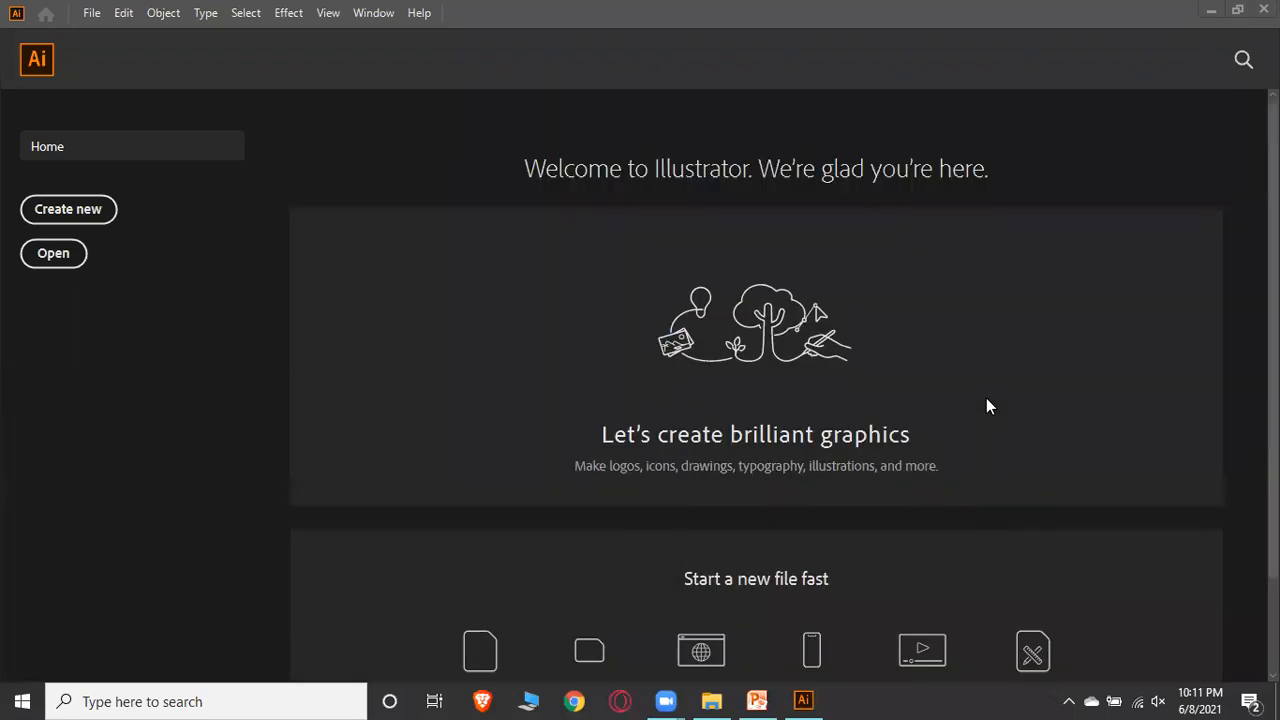
scroll(540, 311, down, 1)
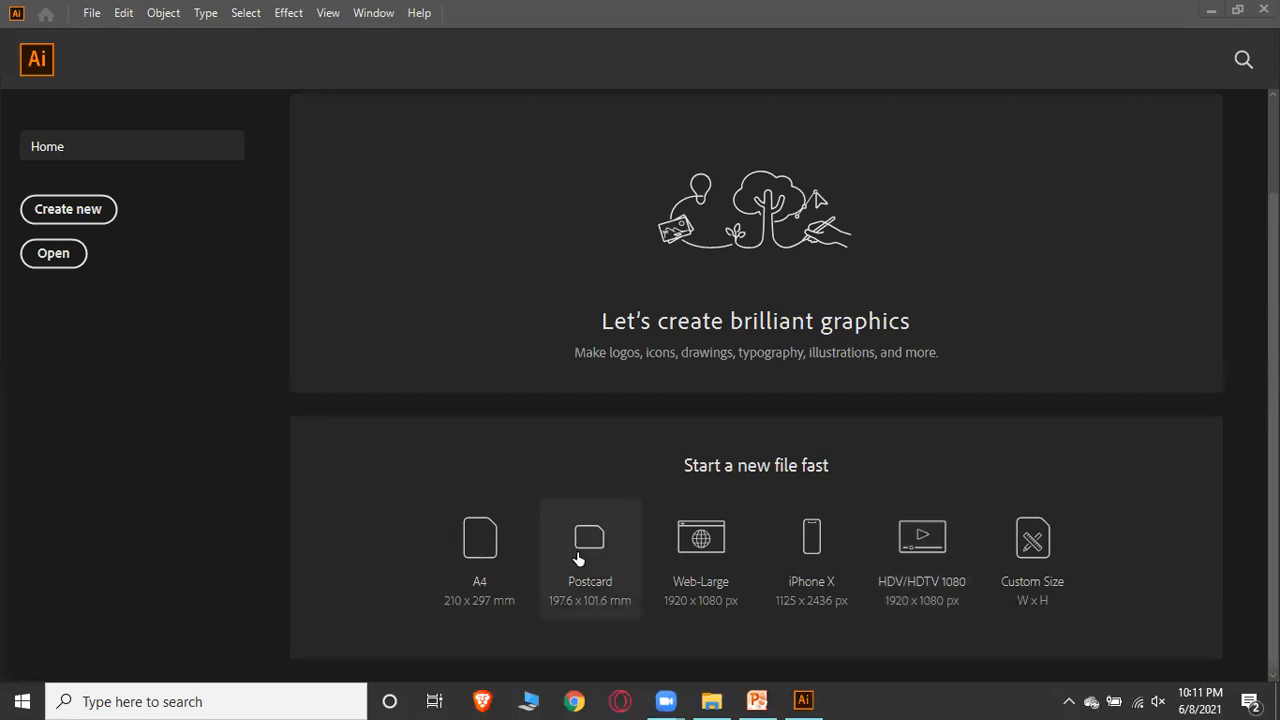
click(491, 568)
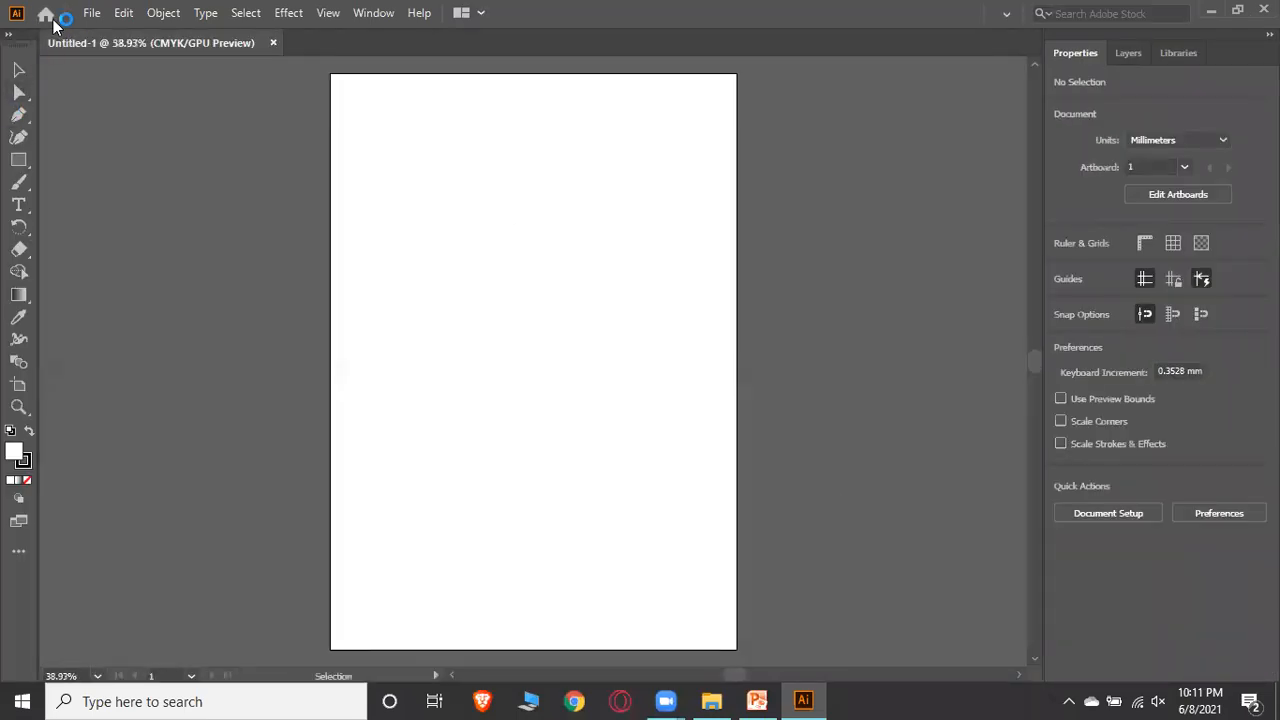
Return to the home screen, dismiss the welcome tour, and create a new iPhone X document
click(44, 15)
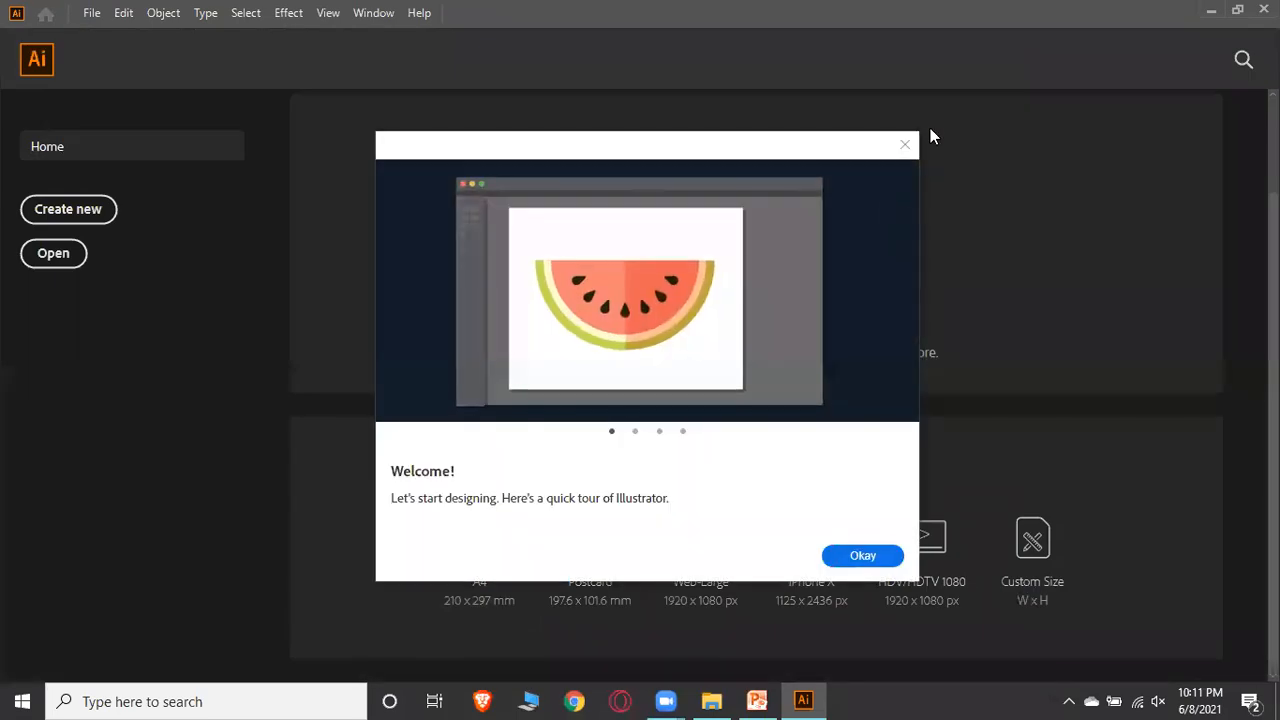
click(905, 146)
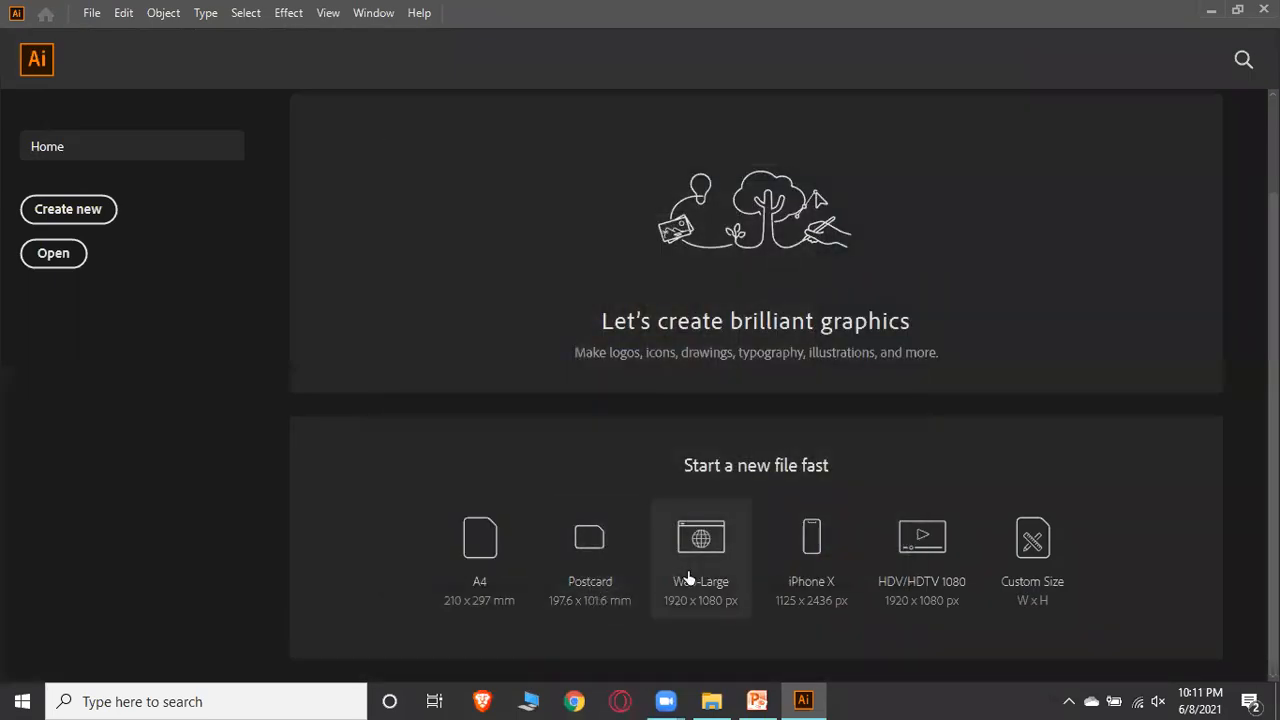
click(842, 559)
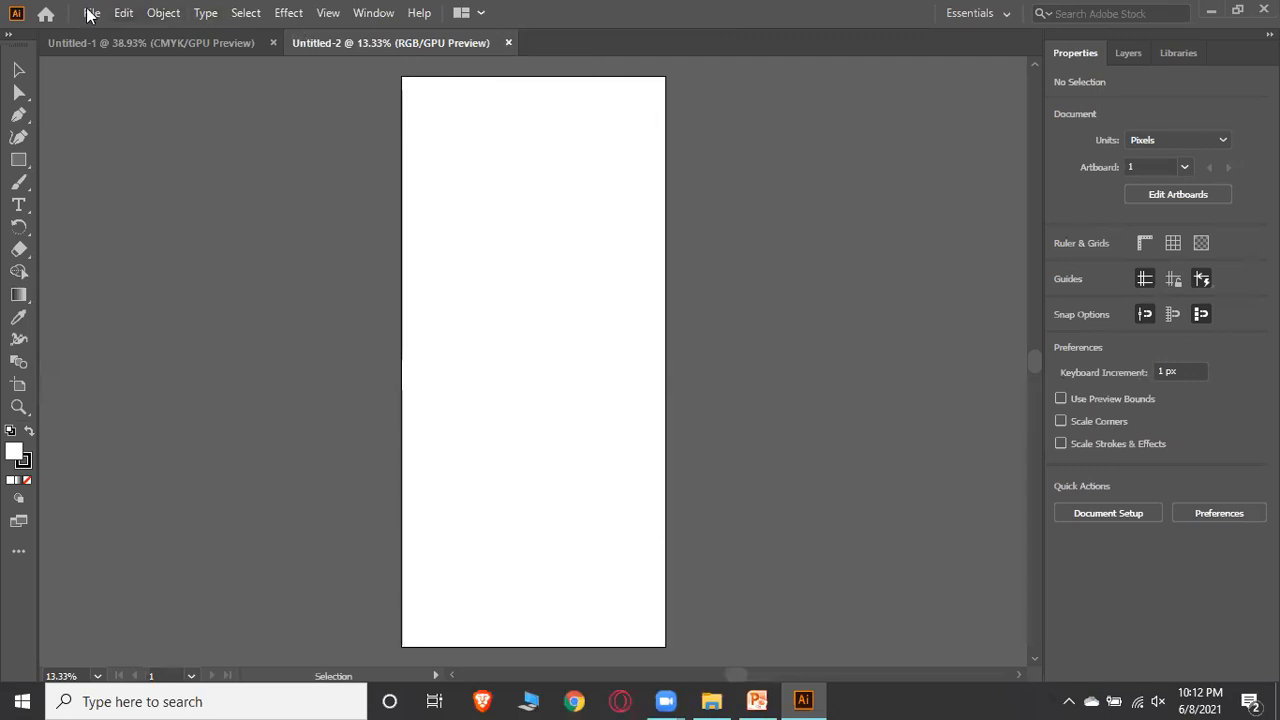
Open a new document from the start screen, set width and height to 500 px, and create it
click(43, 13)
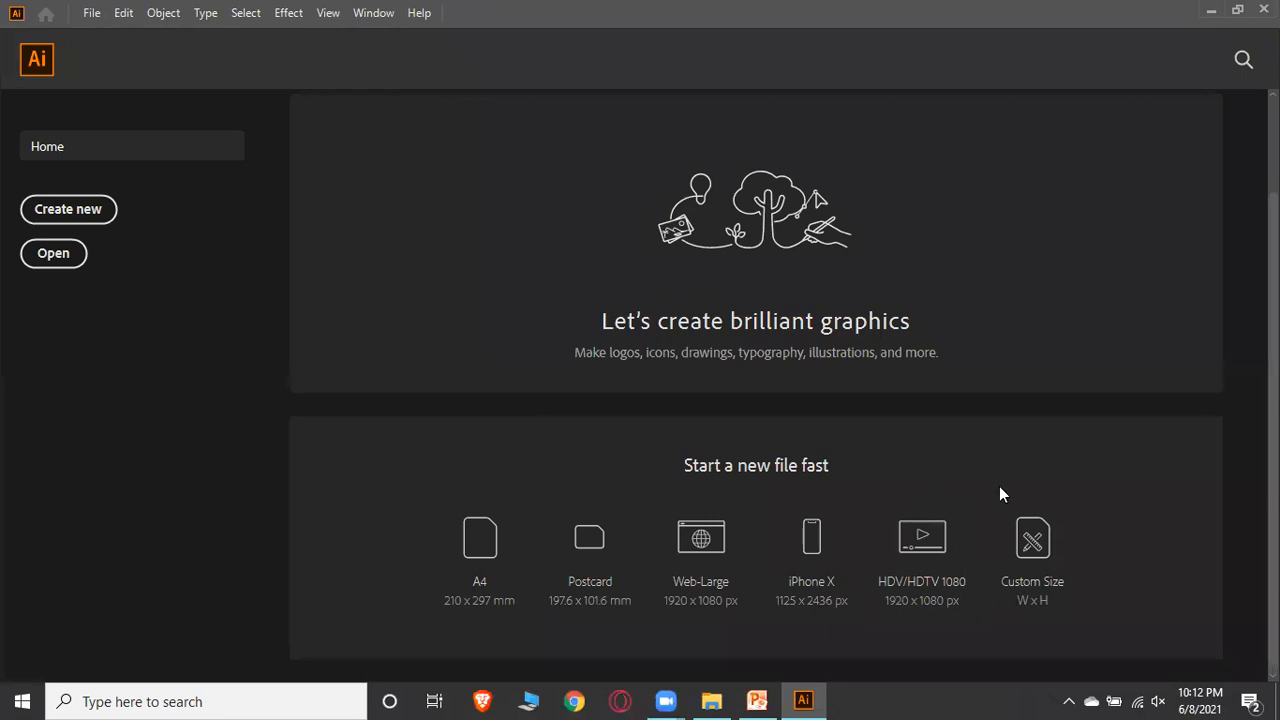
click(92, 17)
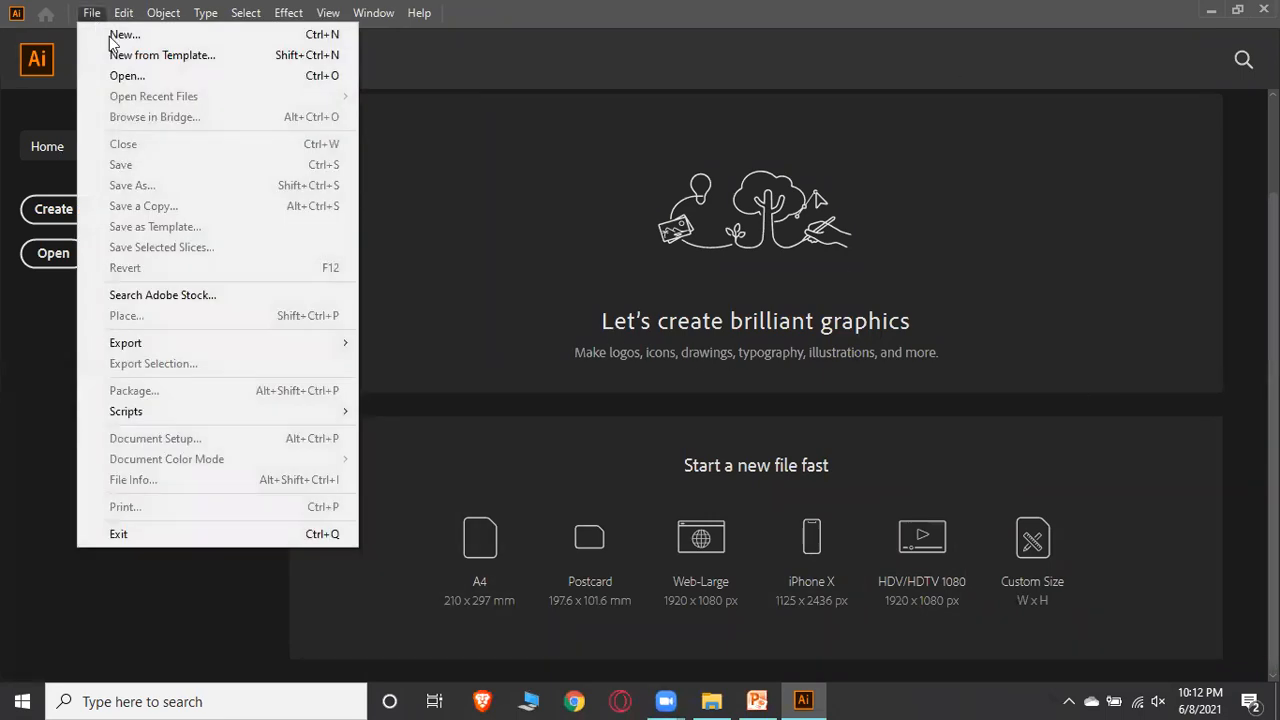
click(116, 38)
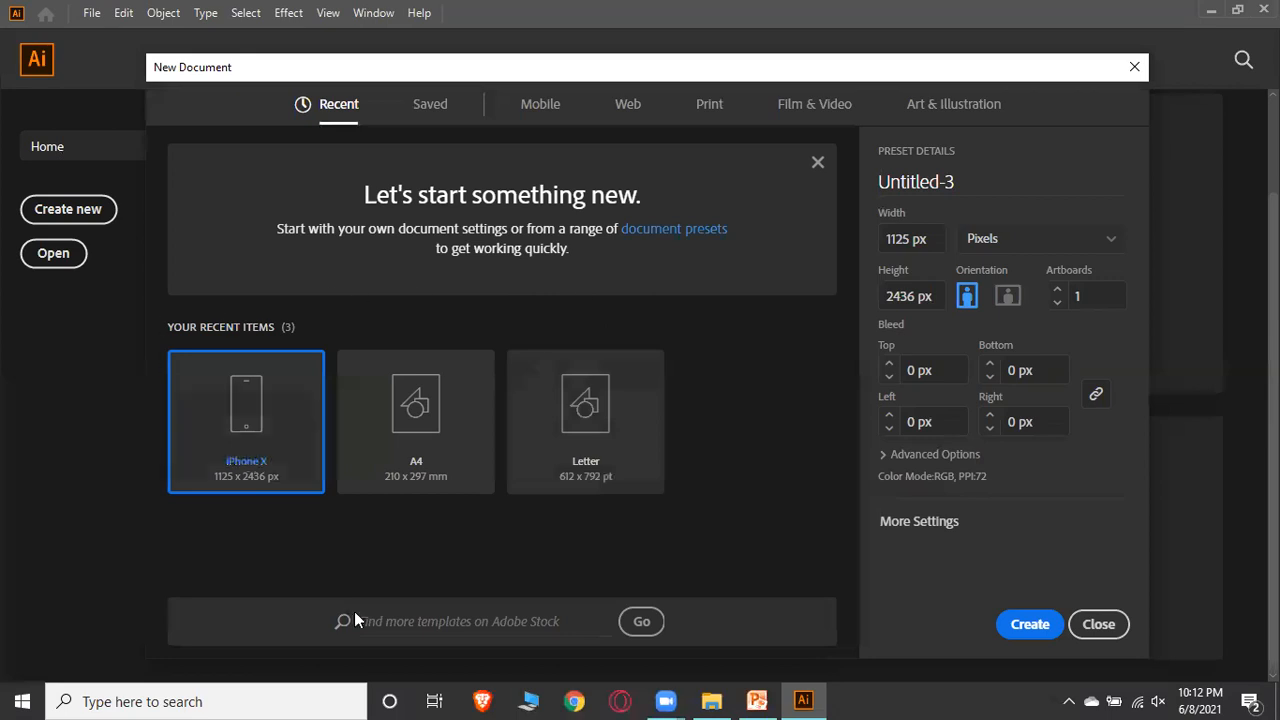
click(909, 245)
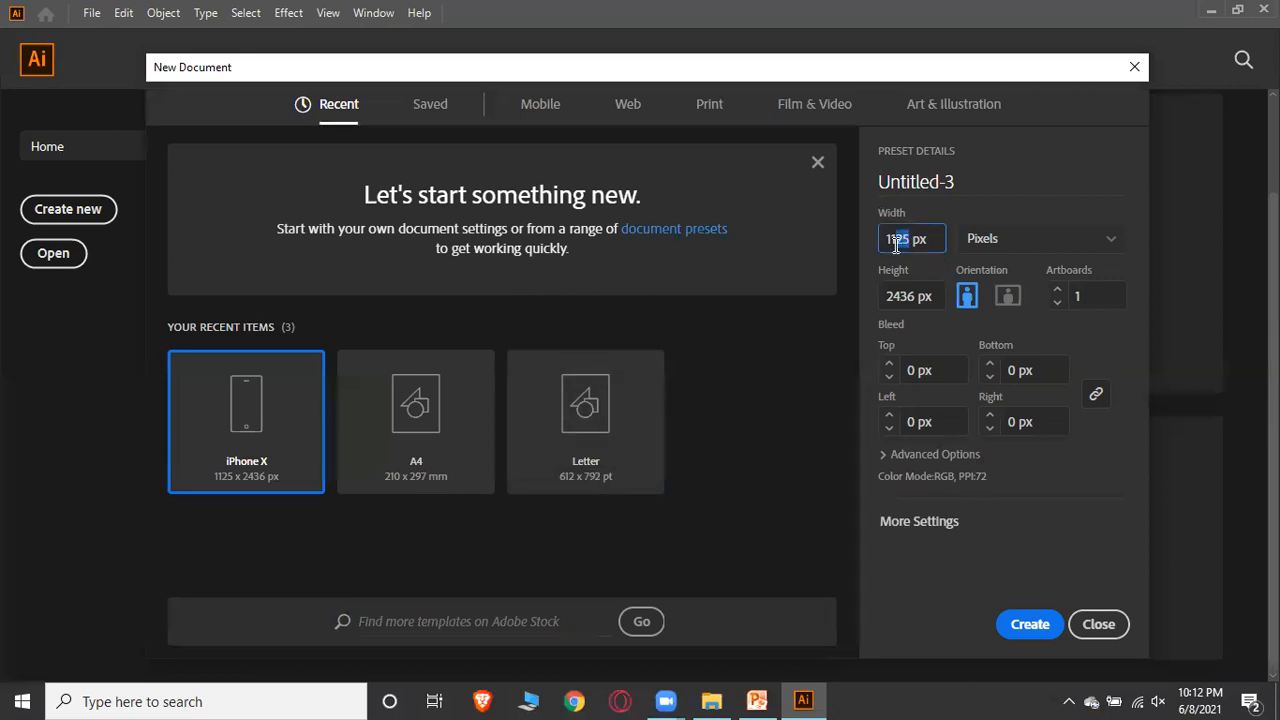
click(913, 296)
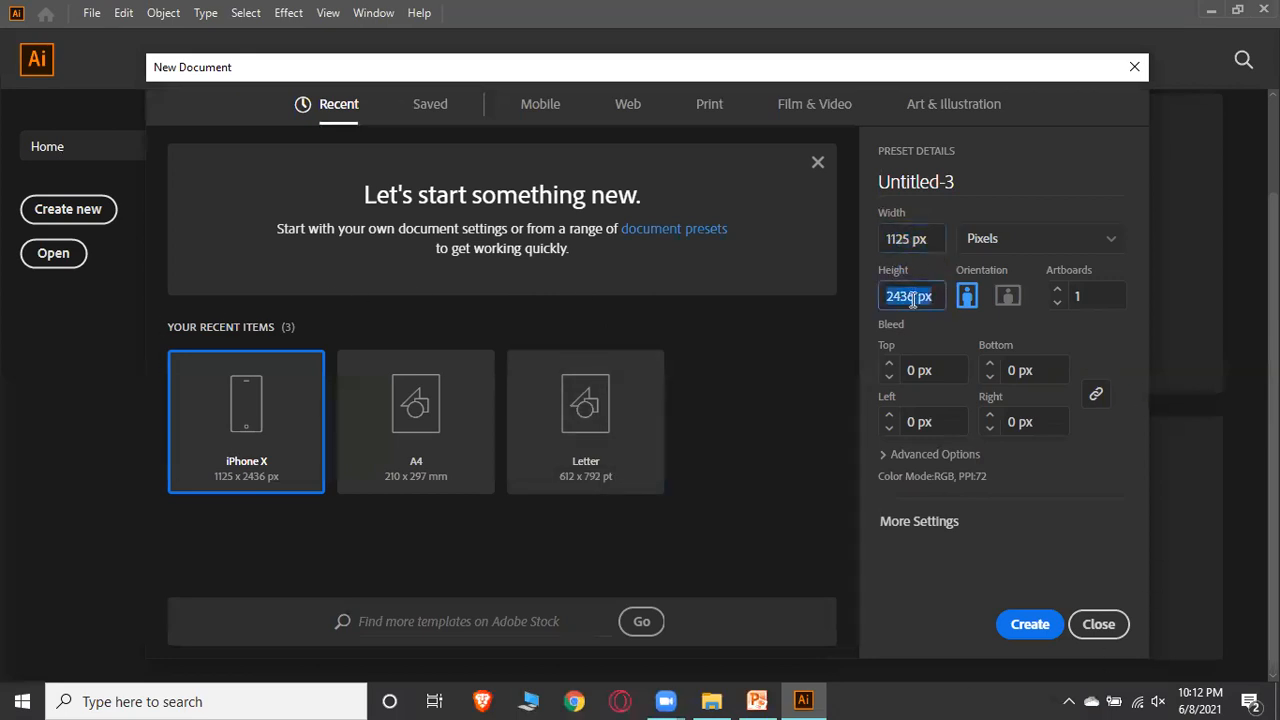
click(907, 245)
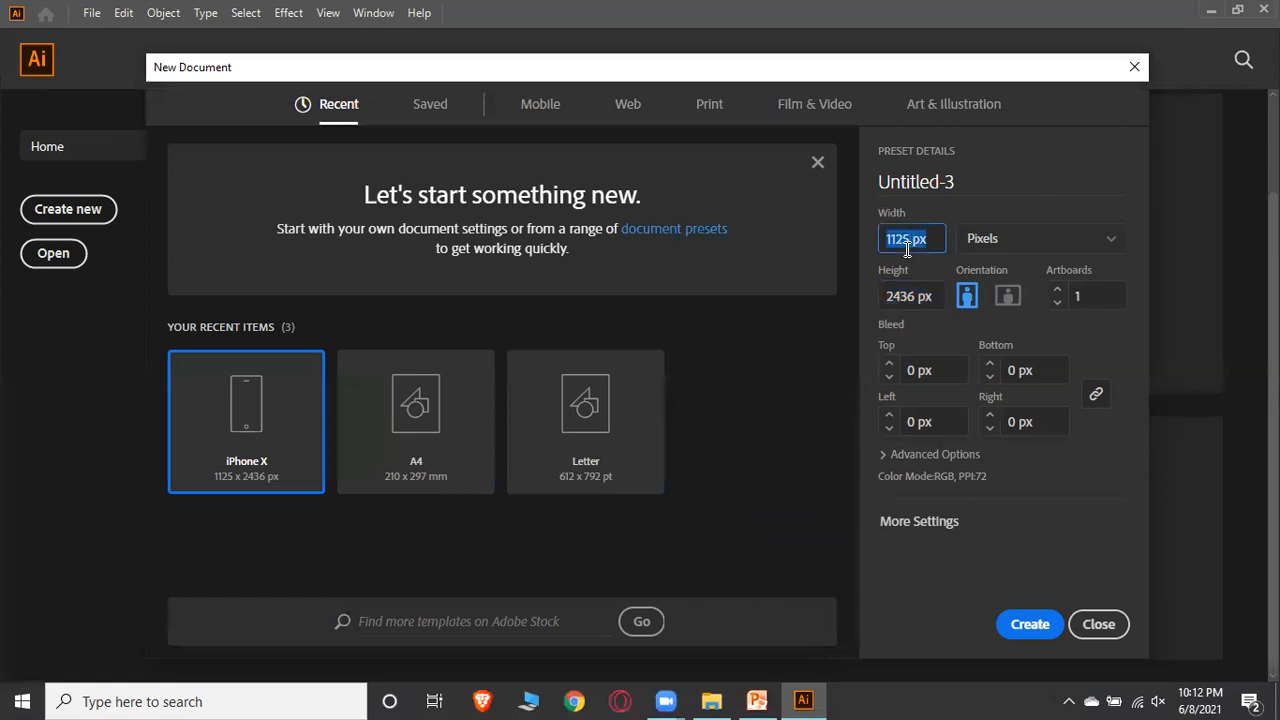
click(907, 247)
key(BackSpace)
key(BackSpace)
key(BackSpace)
key(BackSpace)
text(500)
drag(916, 297, 884, 297)
text(500)
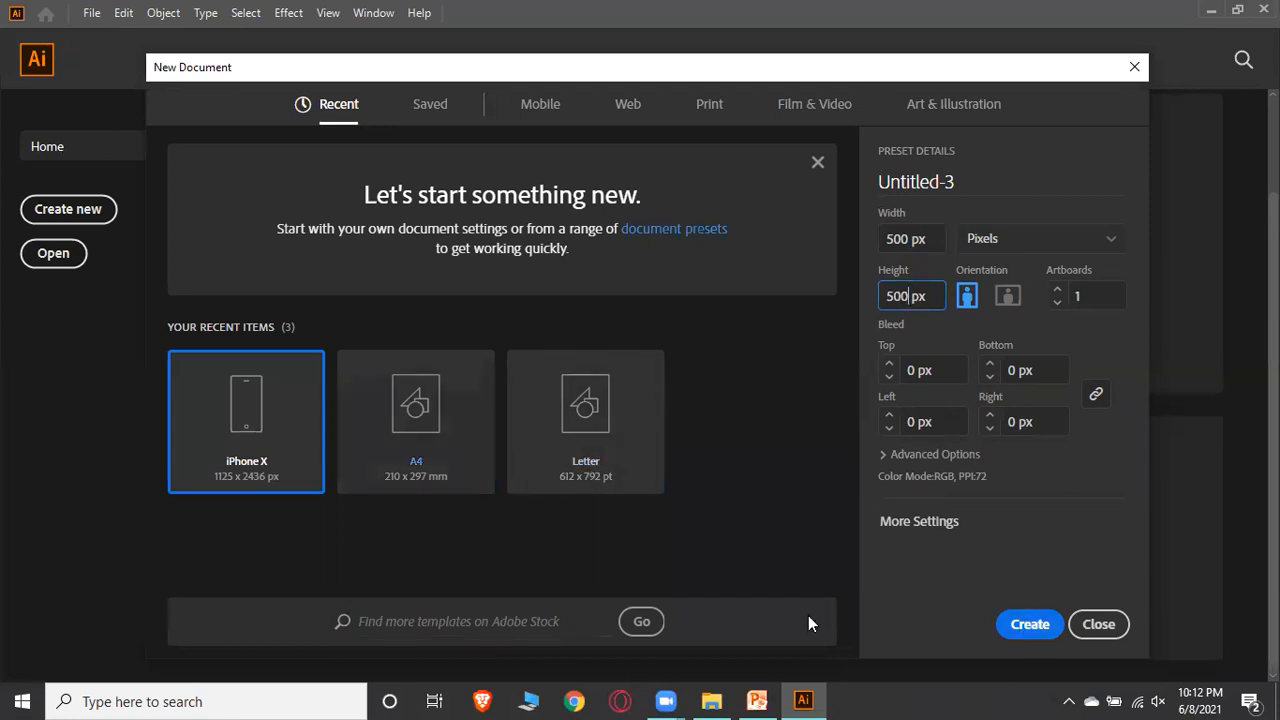
click(1044, 630)
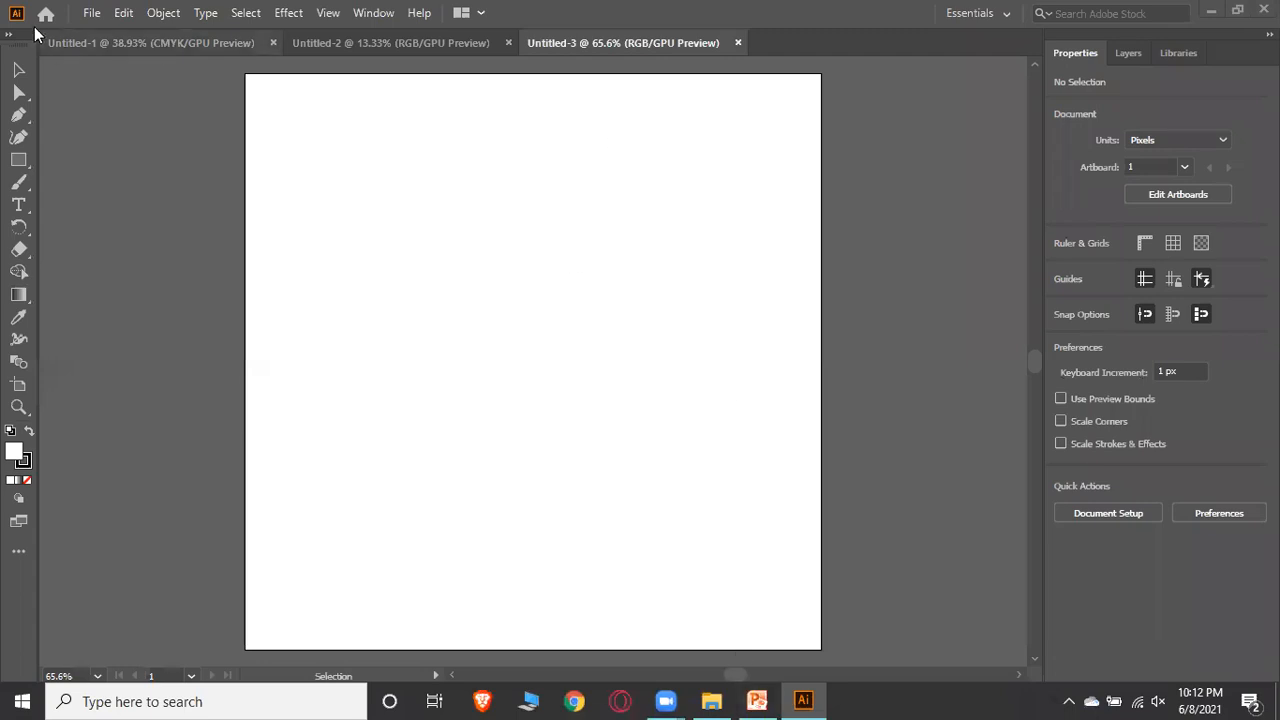
Create a new portrait document 500 px wide and 2500 px high
click(90, 13)
click(113, 37)
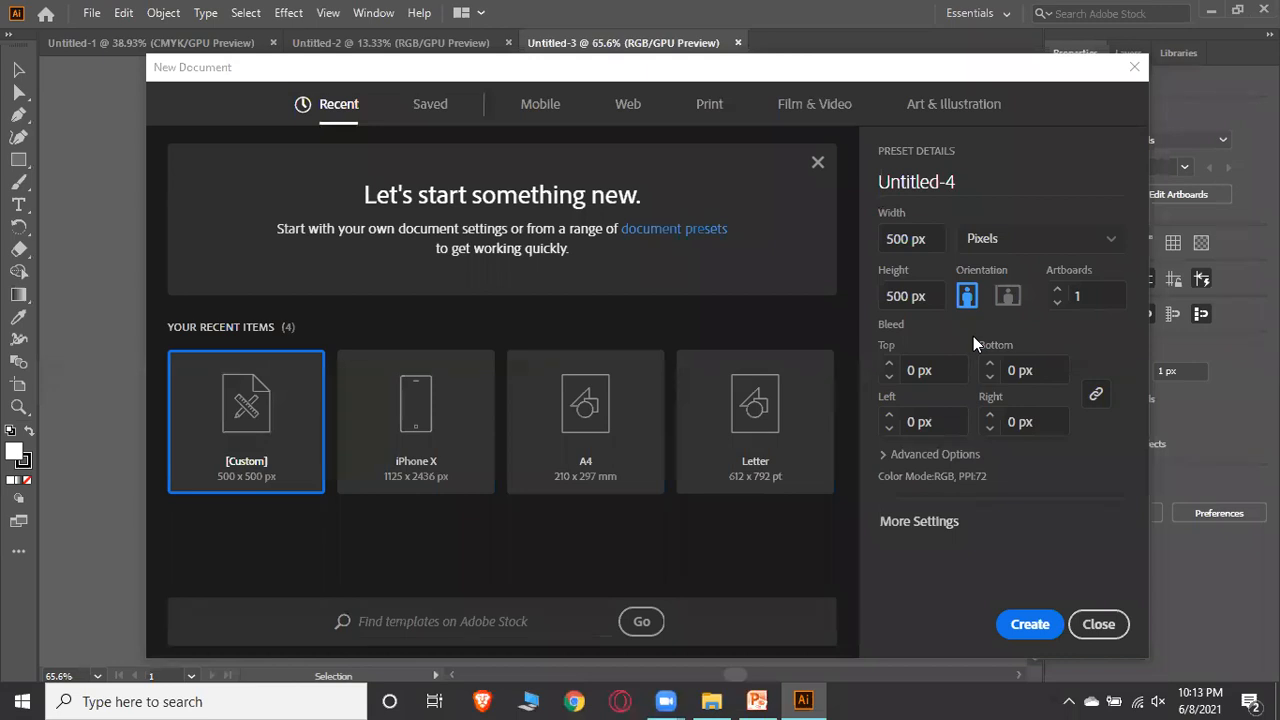
click(906, 242)
click(904, 296)
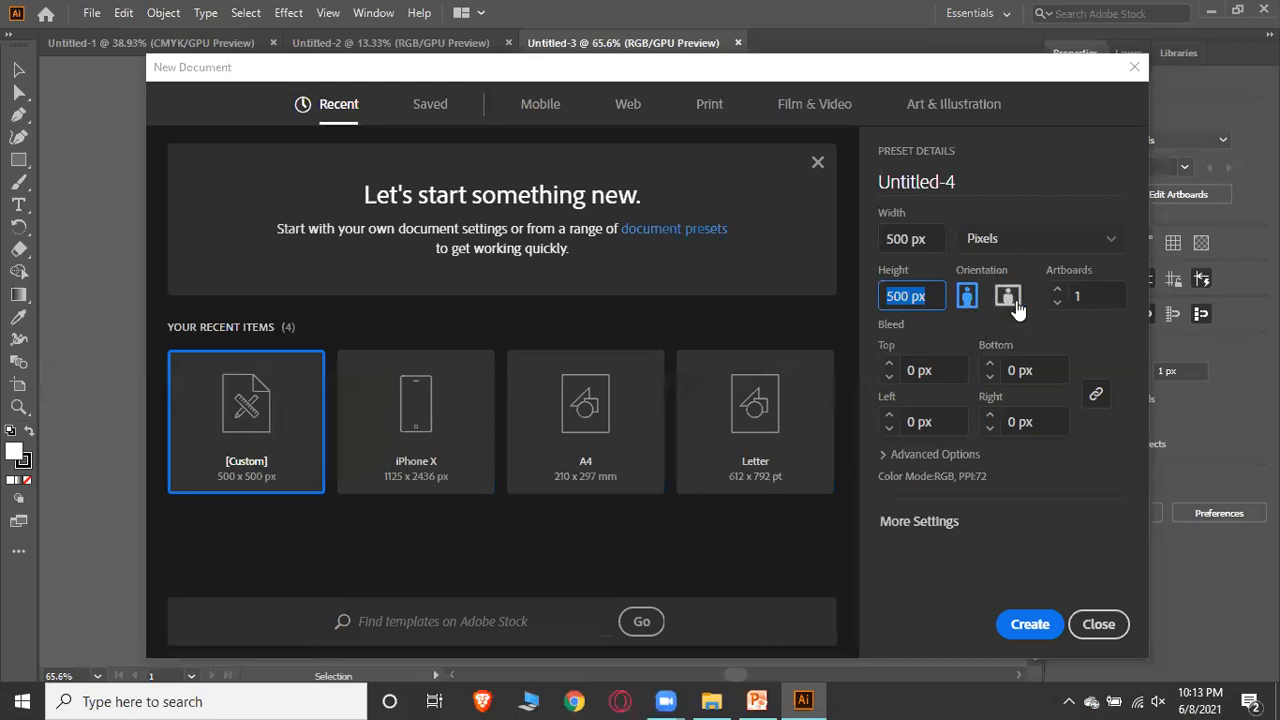
click(898, 248)
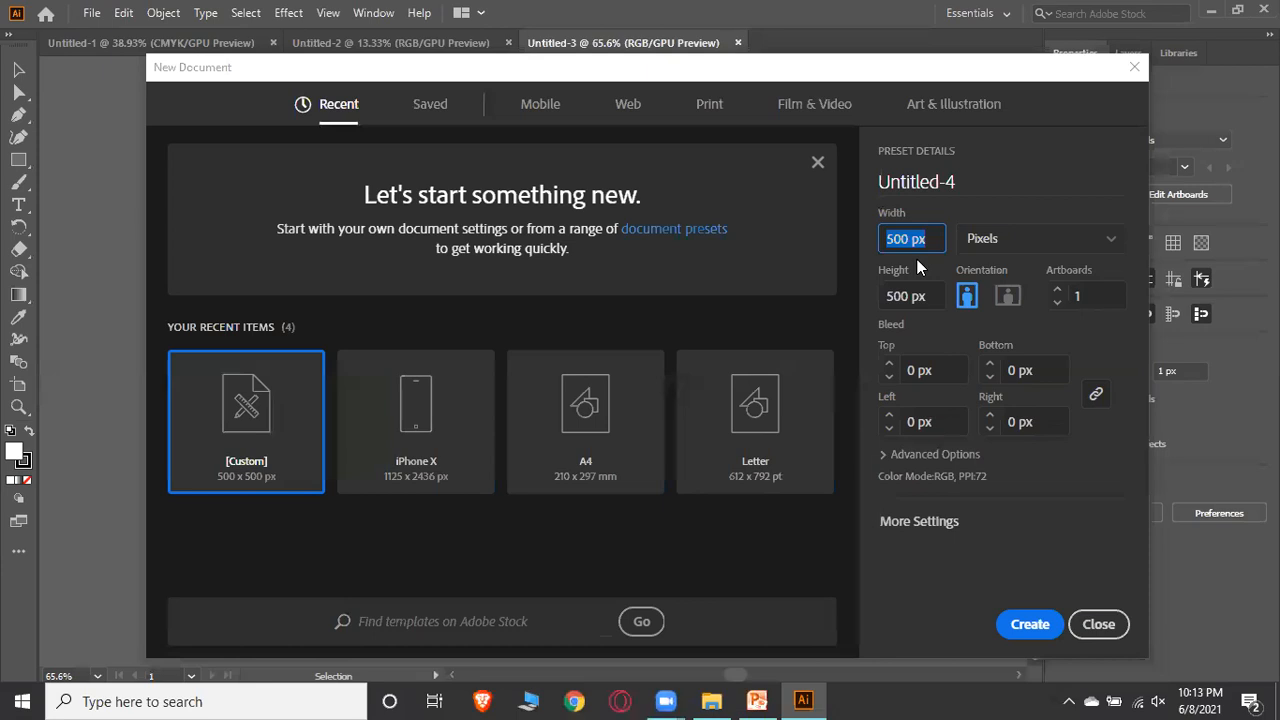
click(900, 248)
key(BackSpace)
key(BackSpace)
text(250)
click(967, 297)
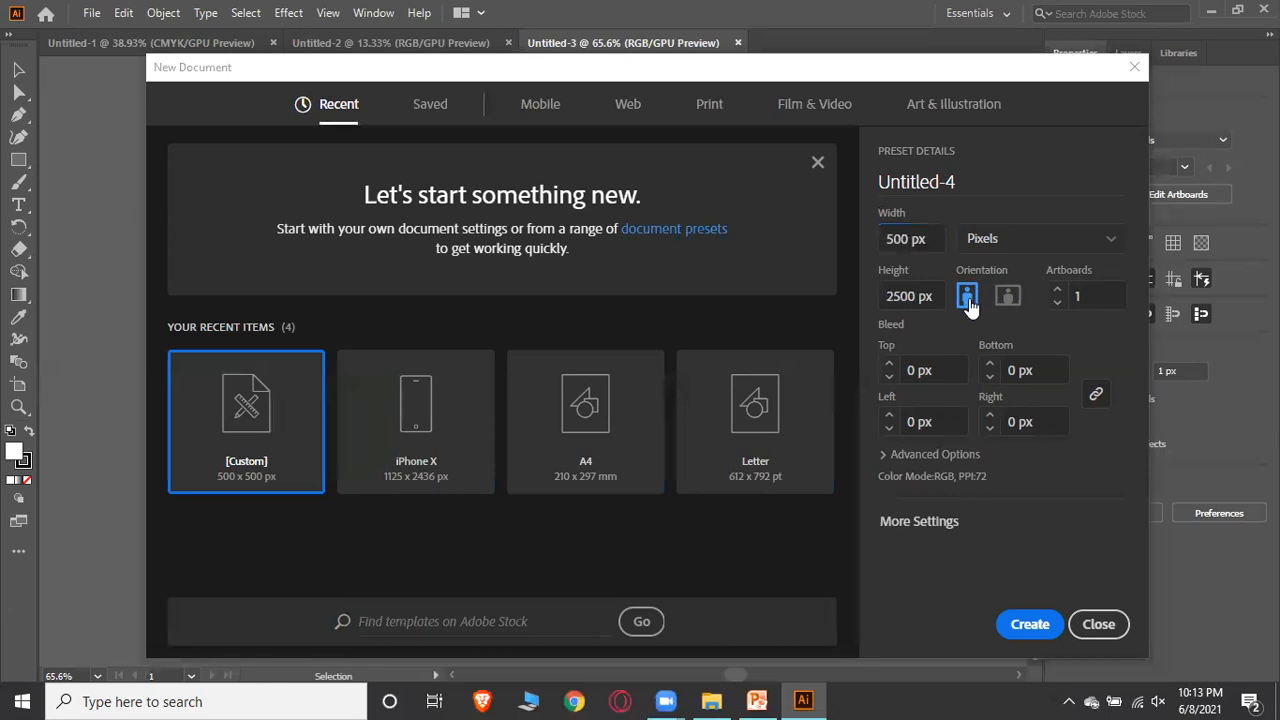
click(1040, 628)
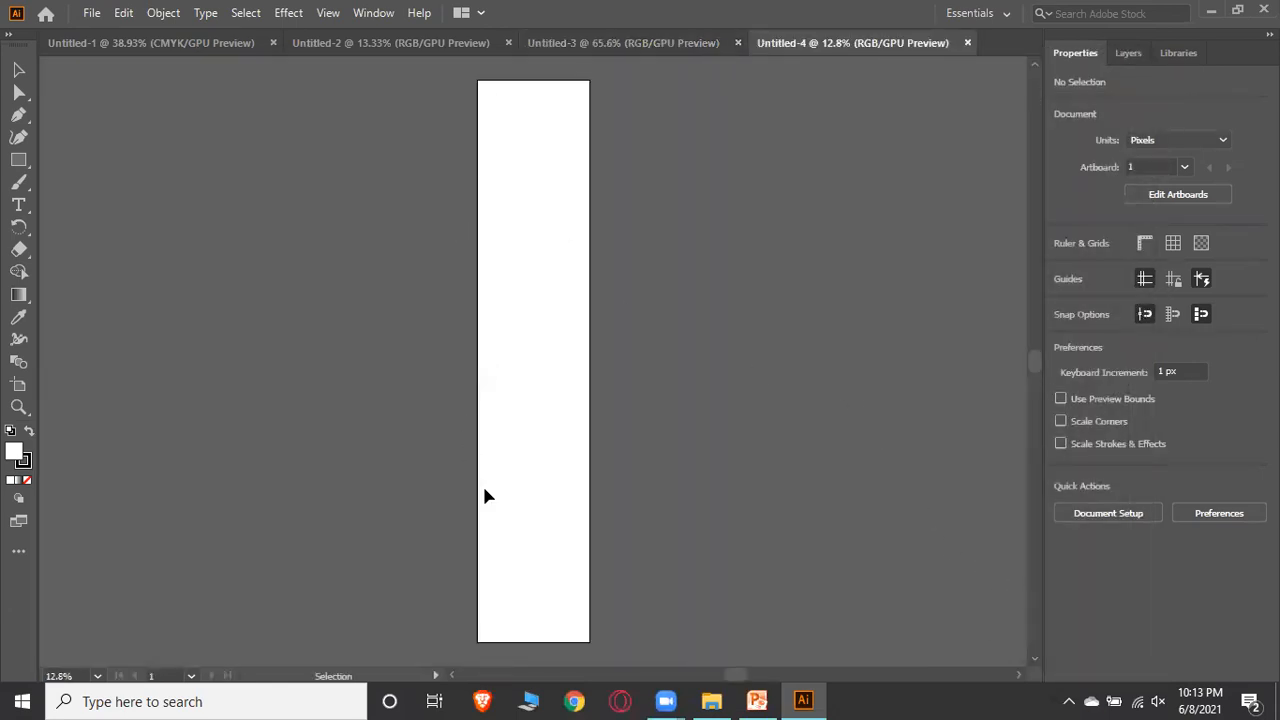
Create a new document with landscape orientation, making it 2500 px wide and 500 px high
click(44, 17)
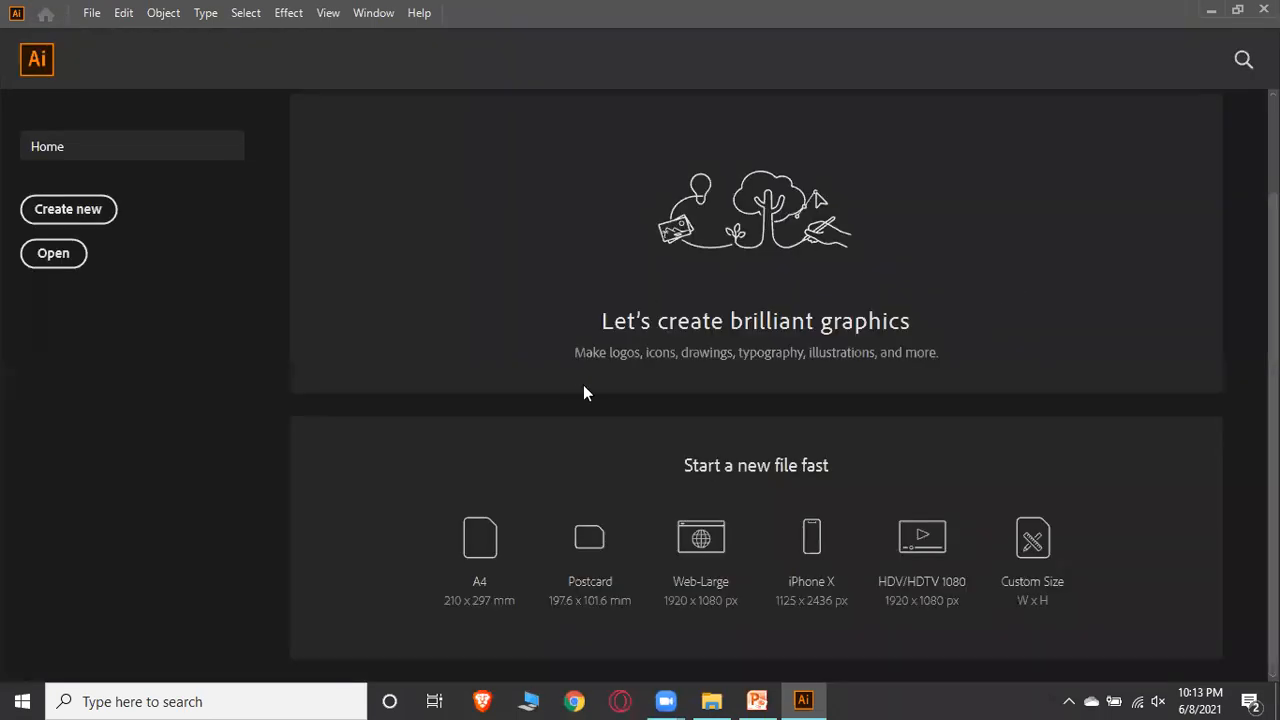
click(93, 12)
click(118, 34)
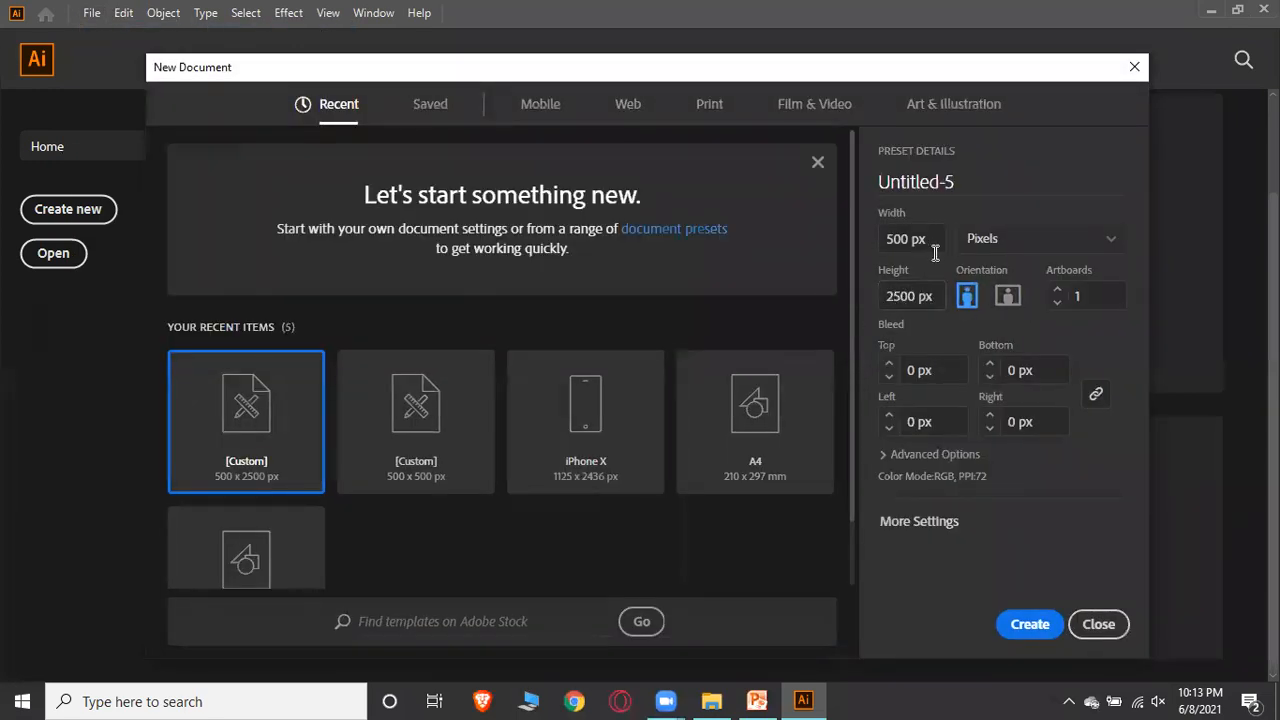
click(1008, 297)
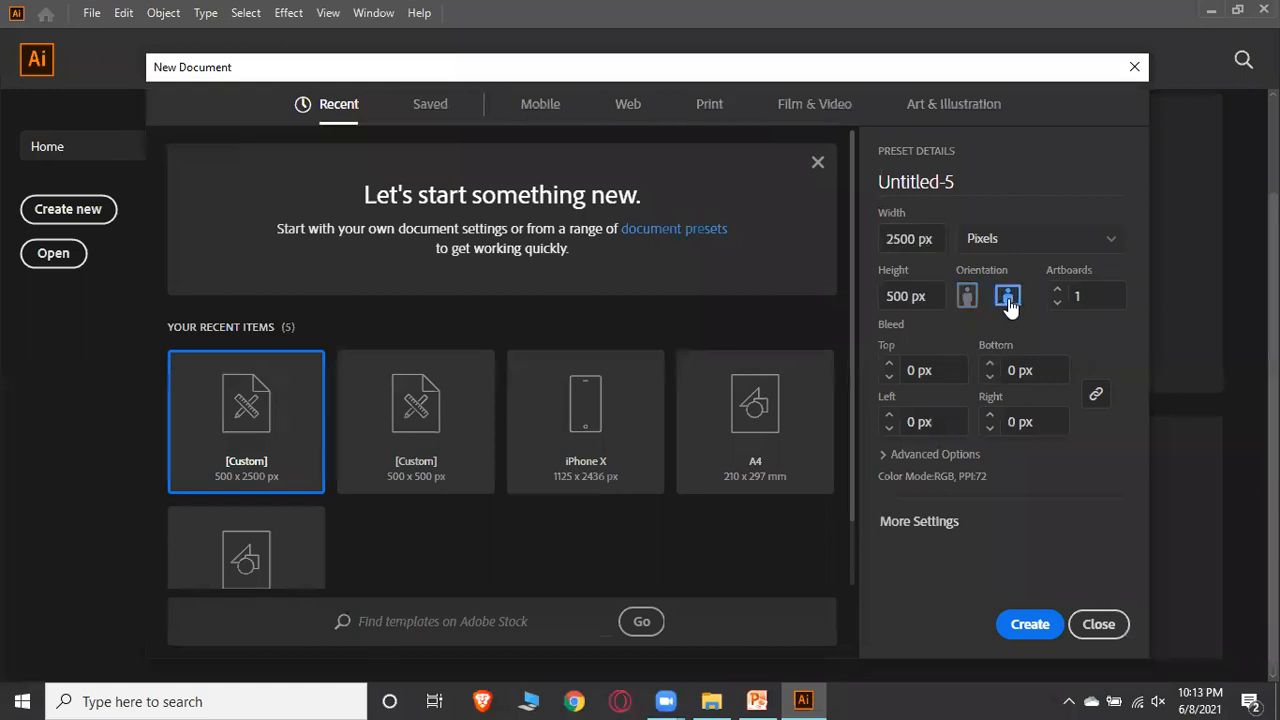
click(1029, 624)
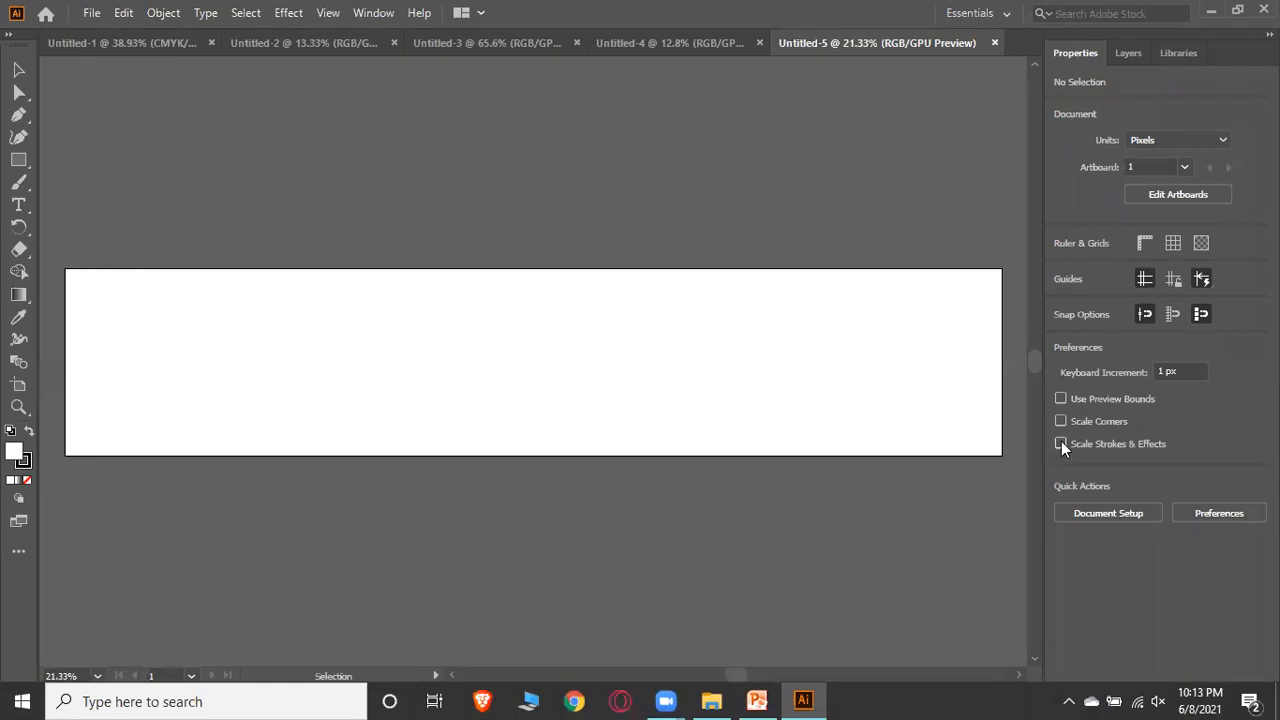
Close all open documents one by one
click(697, 42)
click(875, 43)
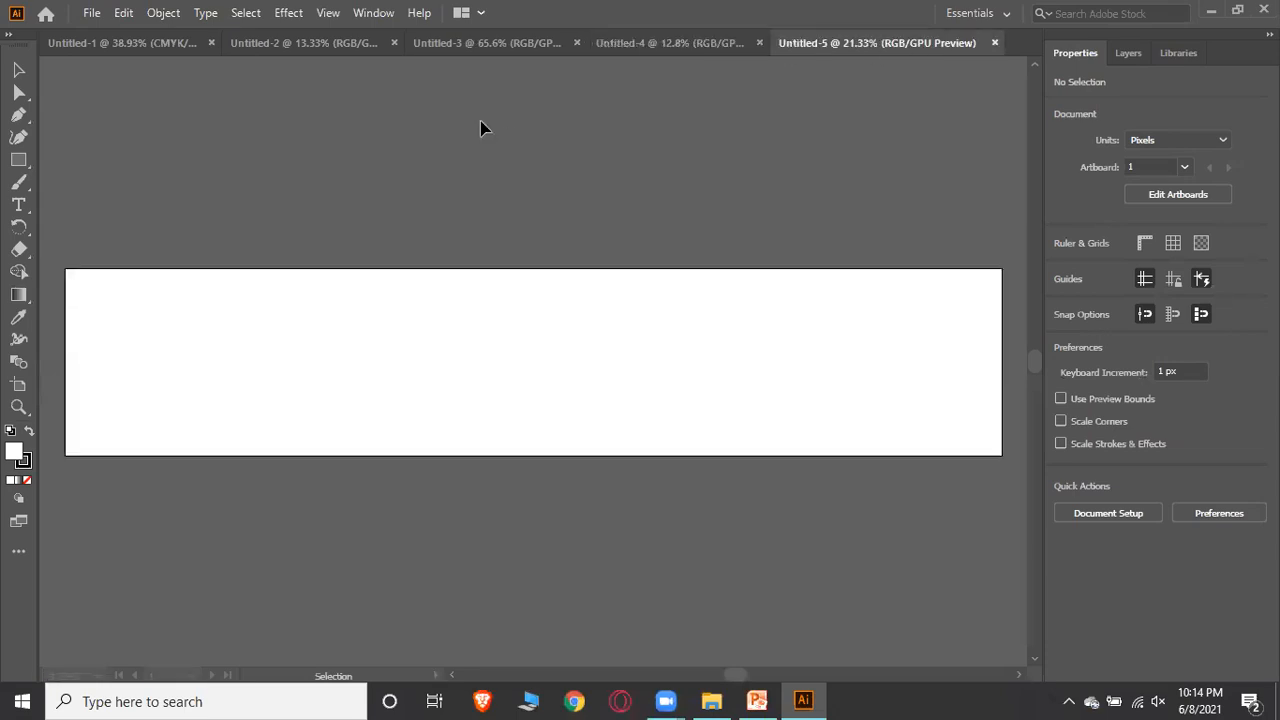
click(993, 42)
click(967, 42)
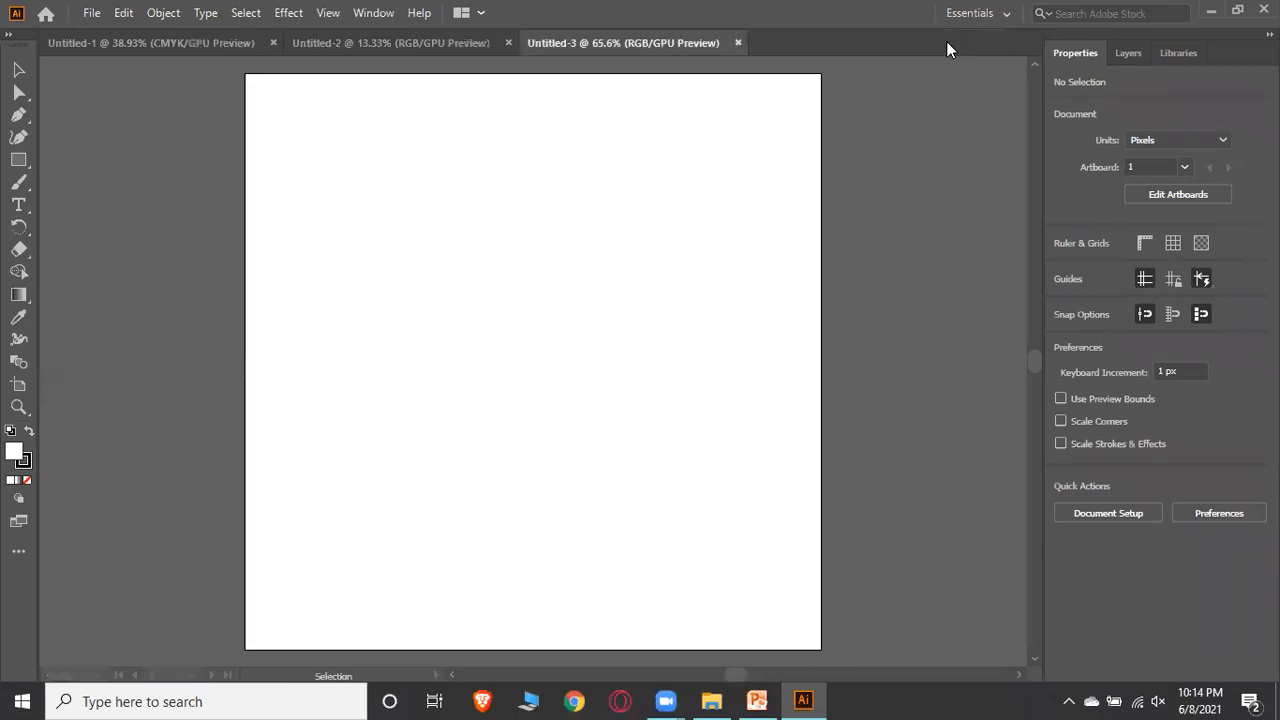
click(738, 42)
click(508, 43)
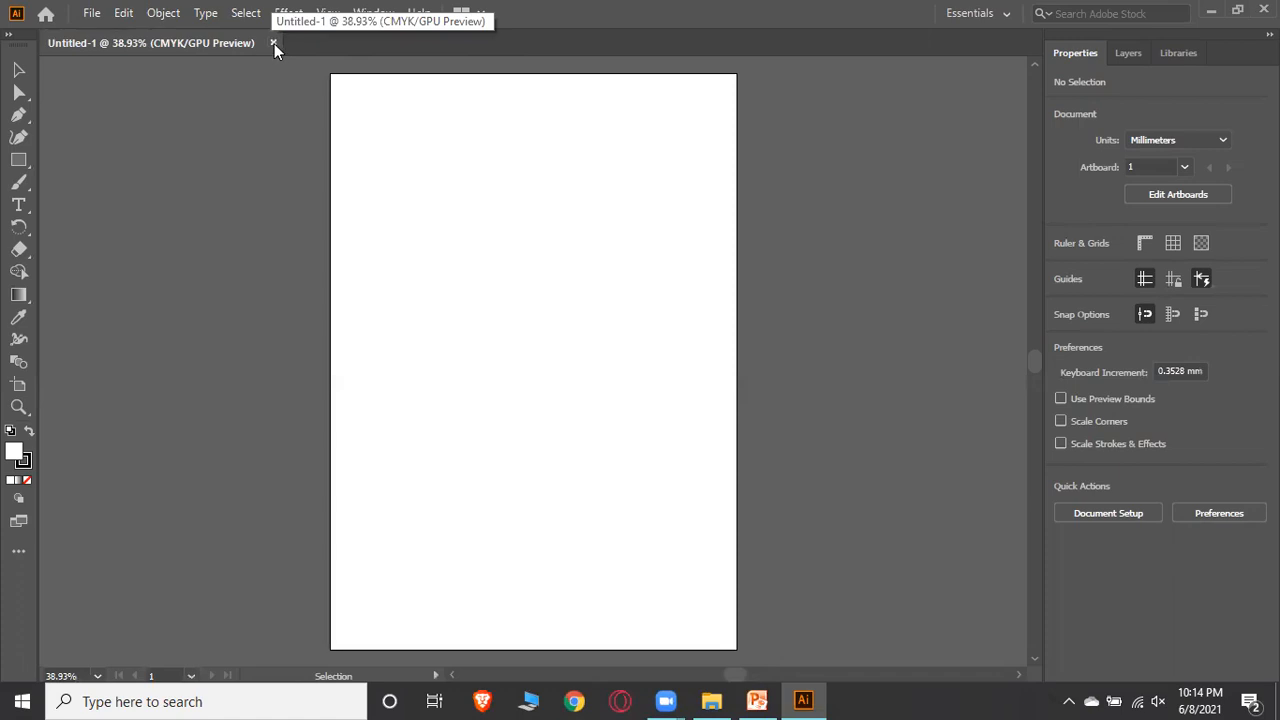
click(273, 43)
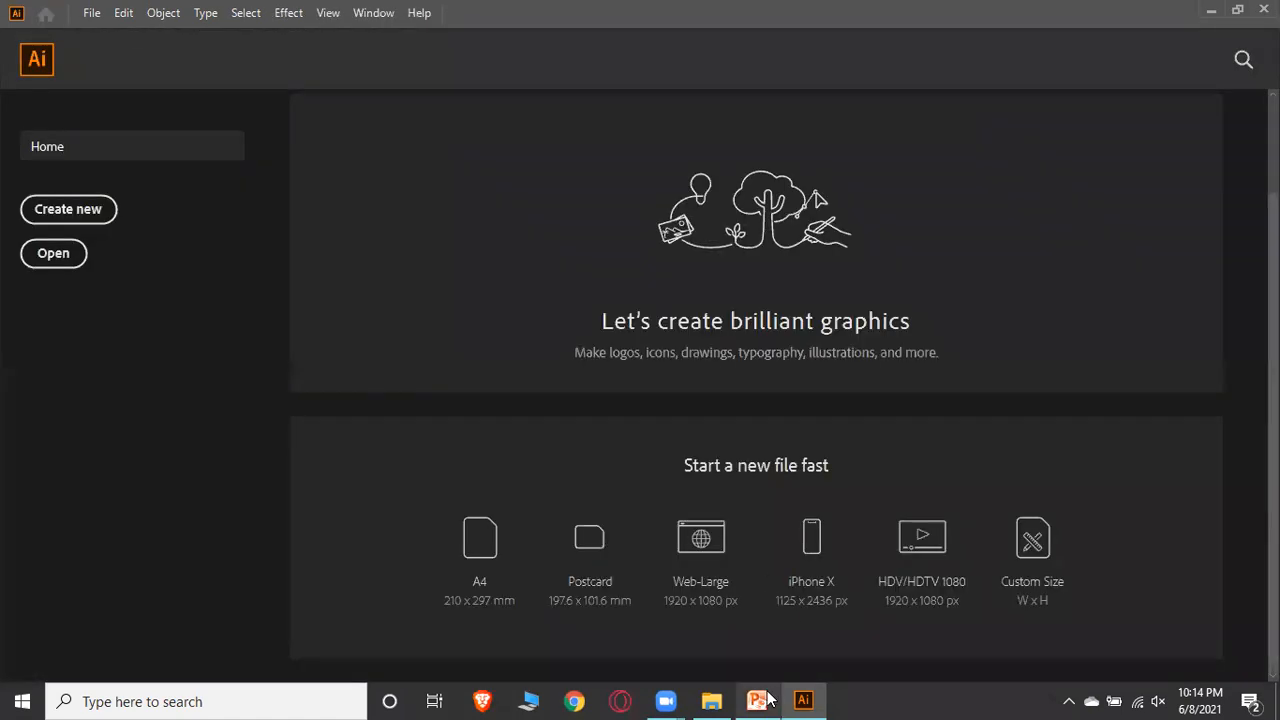
Switch to PowerPoint to view the 'Setting up working Enviroment' slide
click(757, 700)
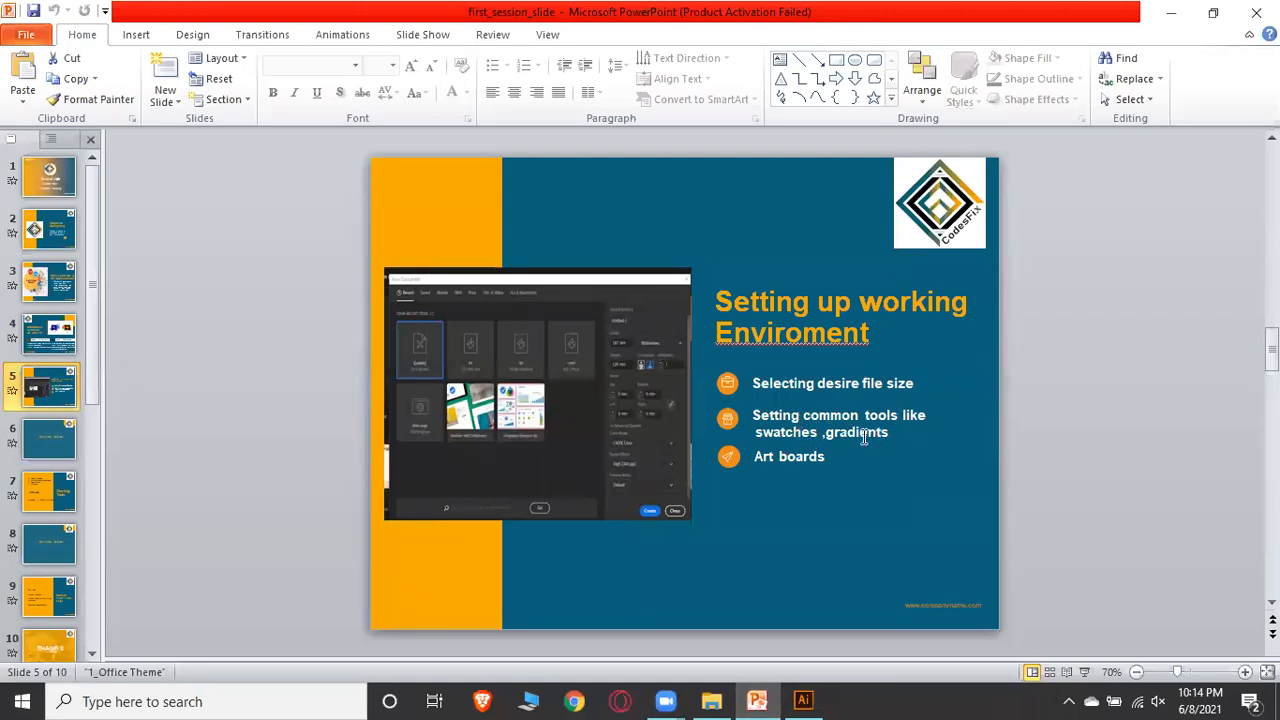
click(1170, 12)
Create a new 500 x 500 px document in landscape orientation and expand the toolbar to two columns
click(91, 12)
click(139, 40)
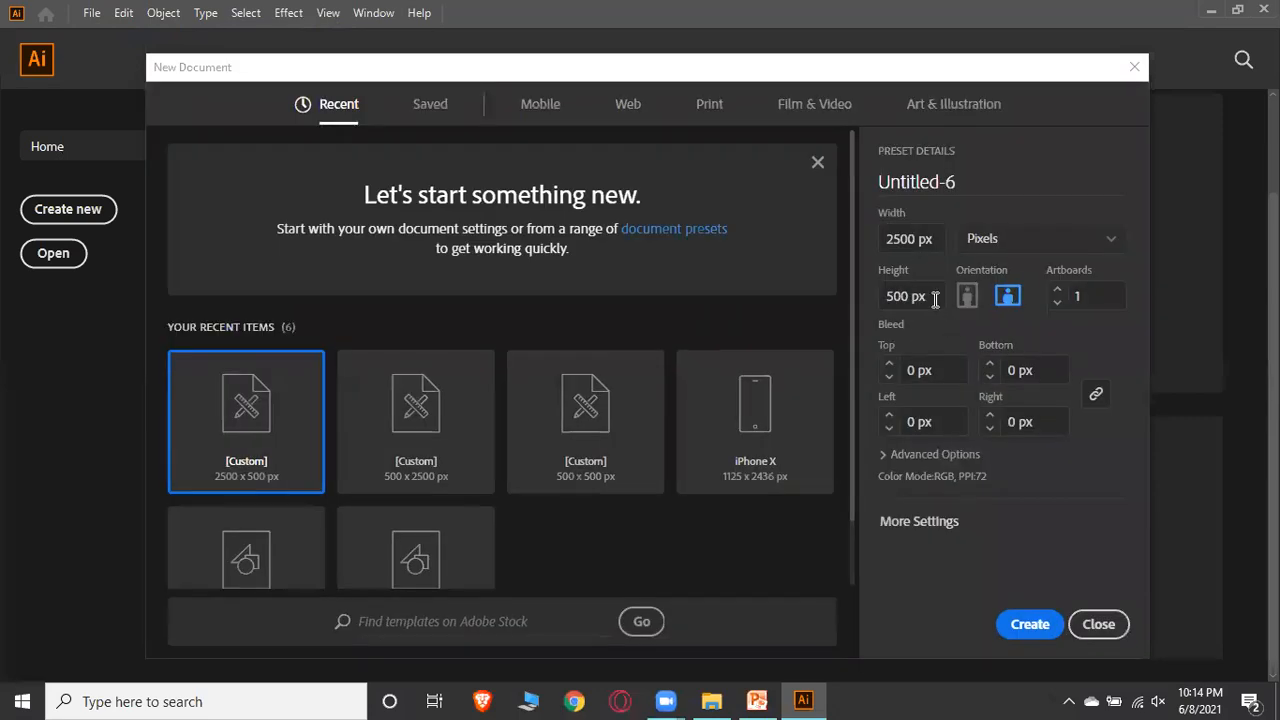
click(903, 238)
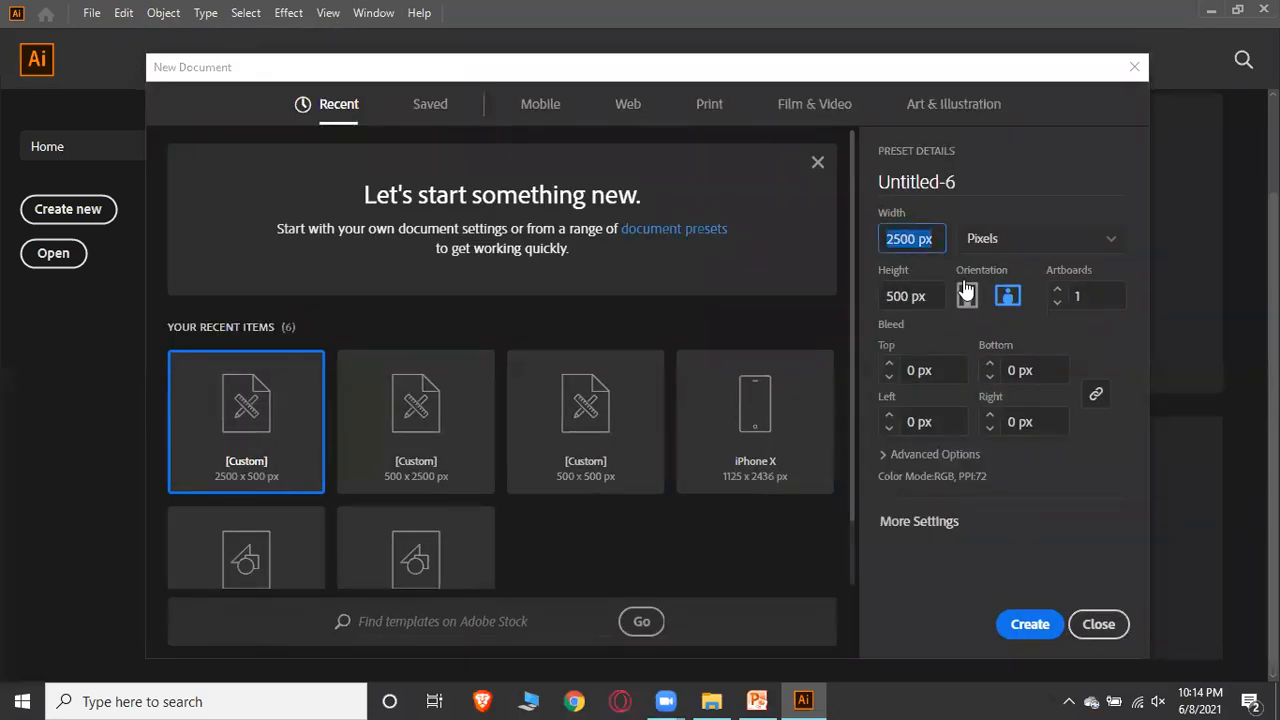
key(Left)
key(Right)
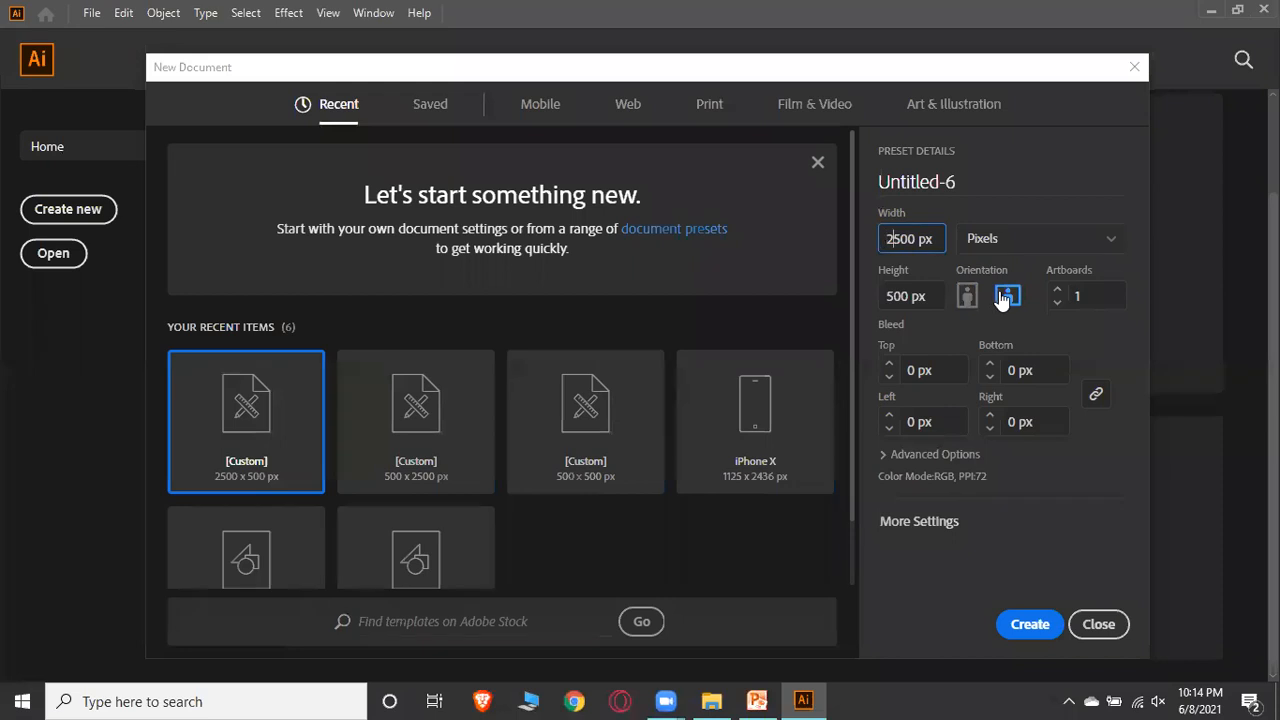
key(BackSpace)
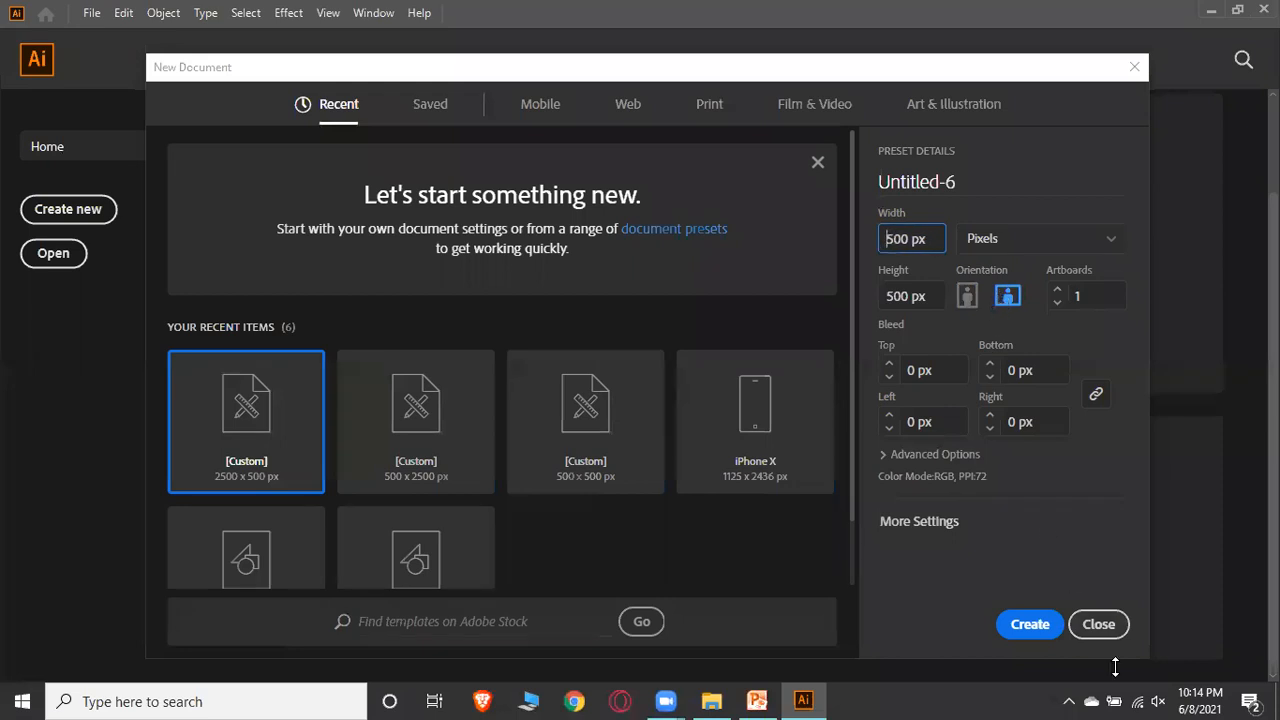
click(1042, 626)
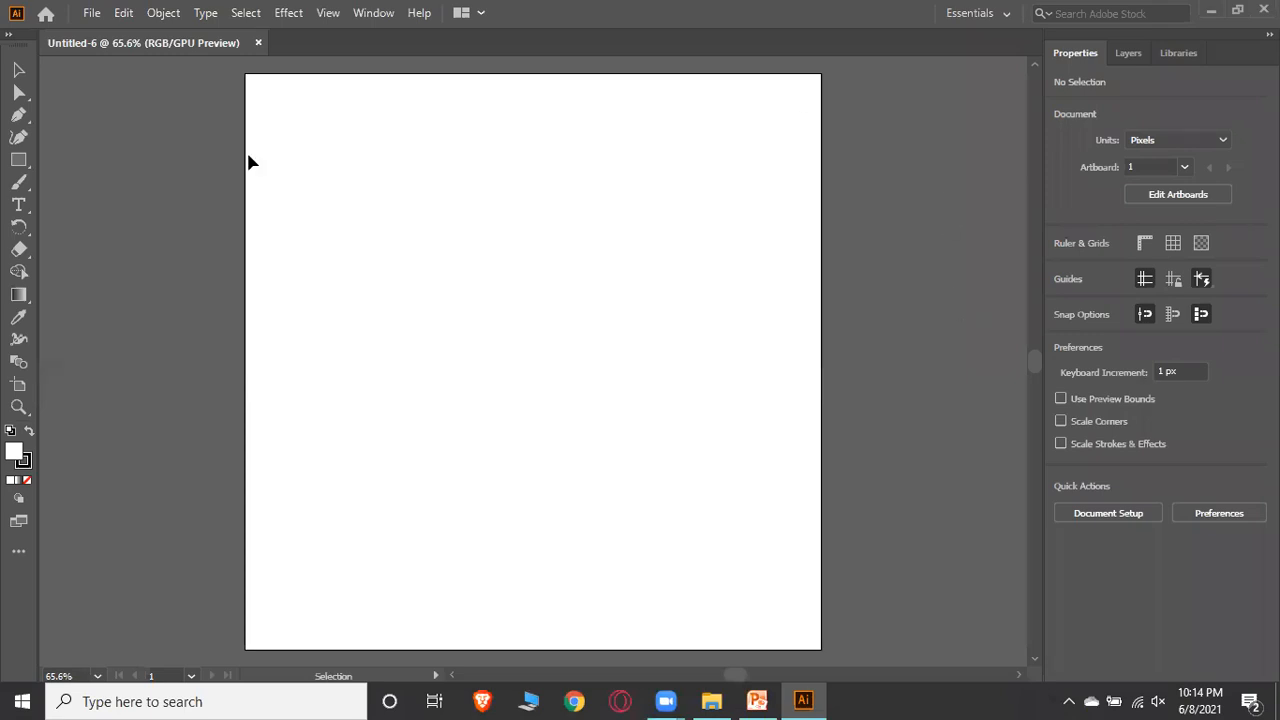
click(8, 36)
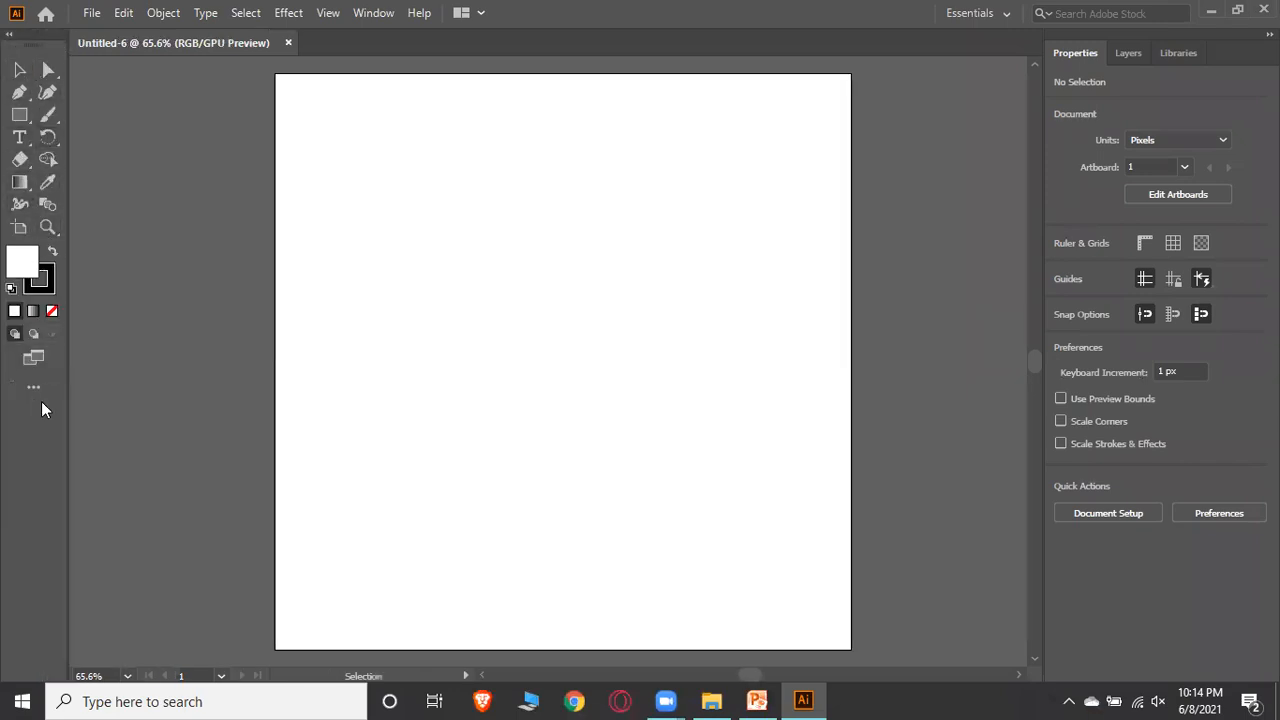
Browse the Properties, Layers and Libraries panels in turn
click(1128, 57)
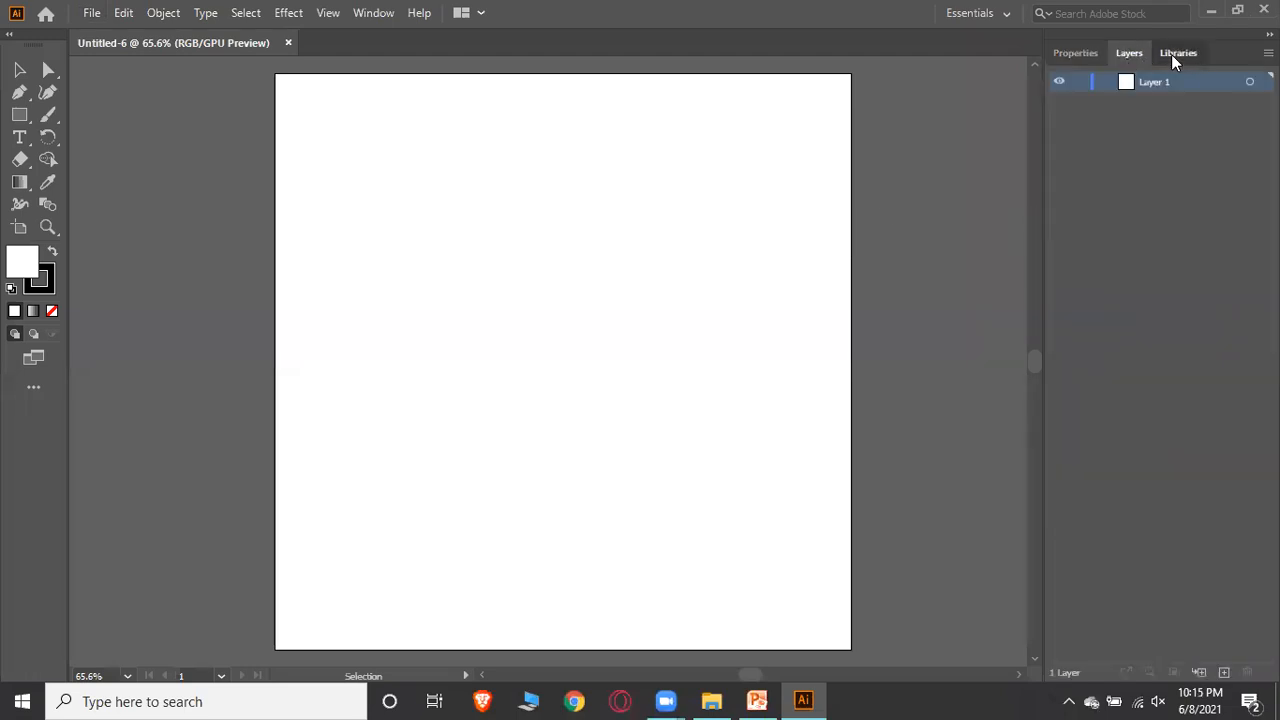
click(1171, 54)
click(1089, 55)
click(1176, 50)
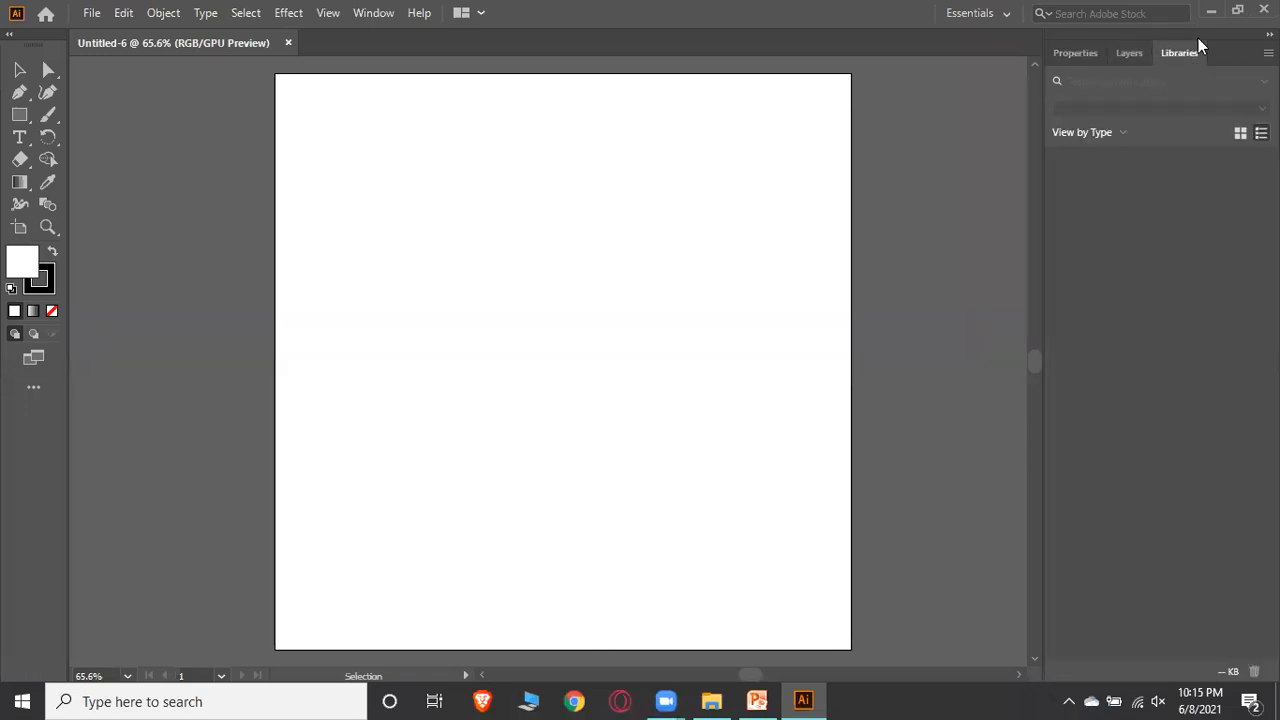
click(1130, 54)
click(1078, 54)
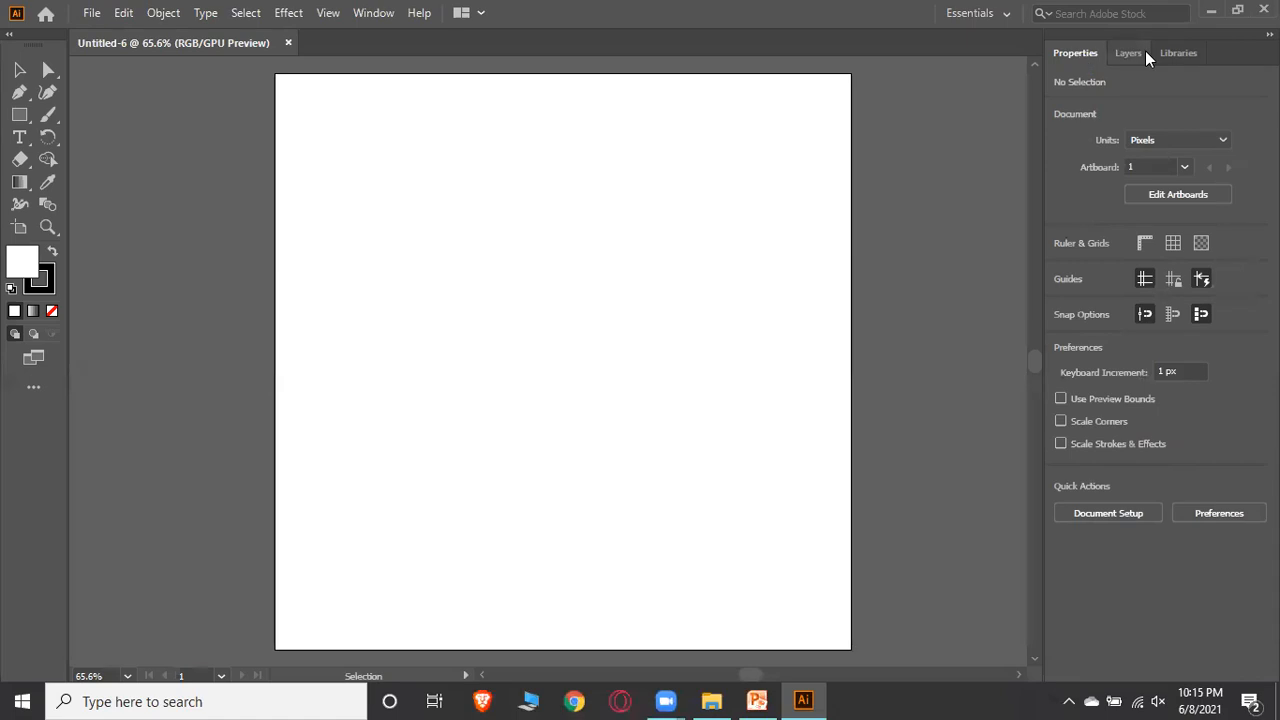
click(1128, 52)
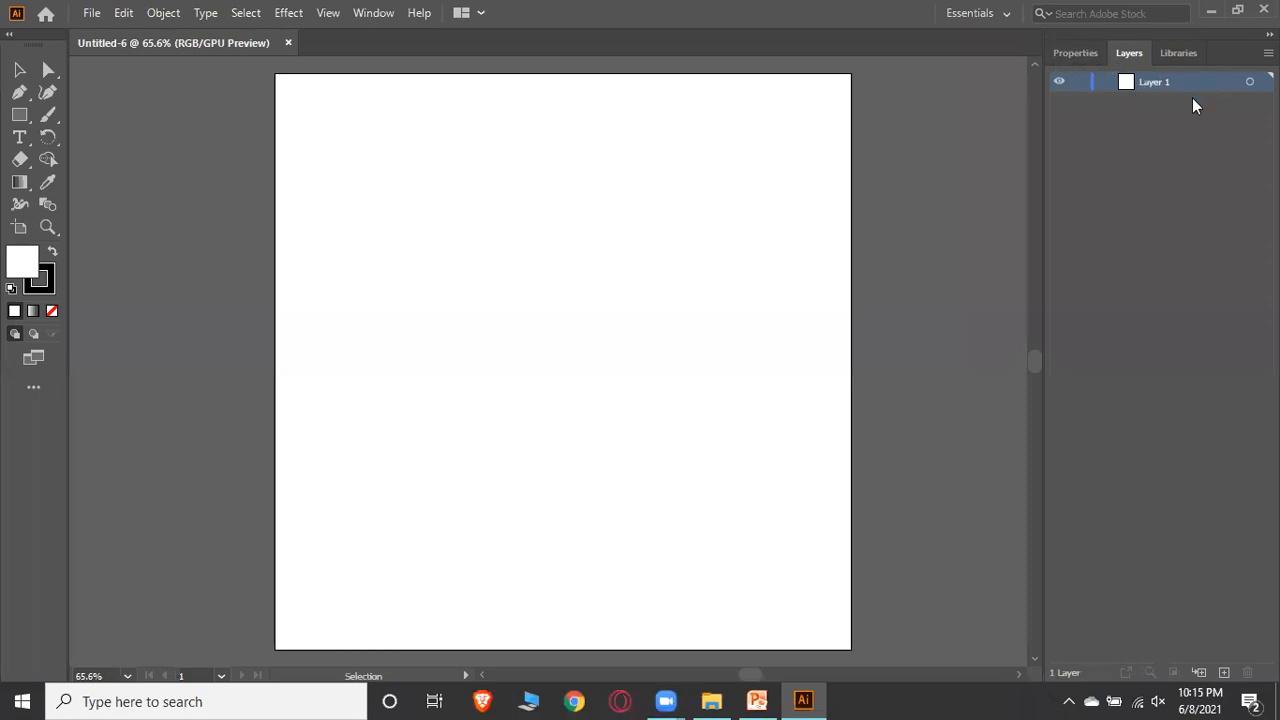
click(1072, 56)
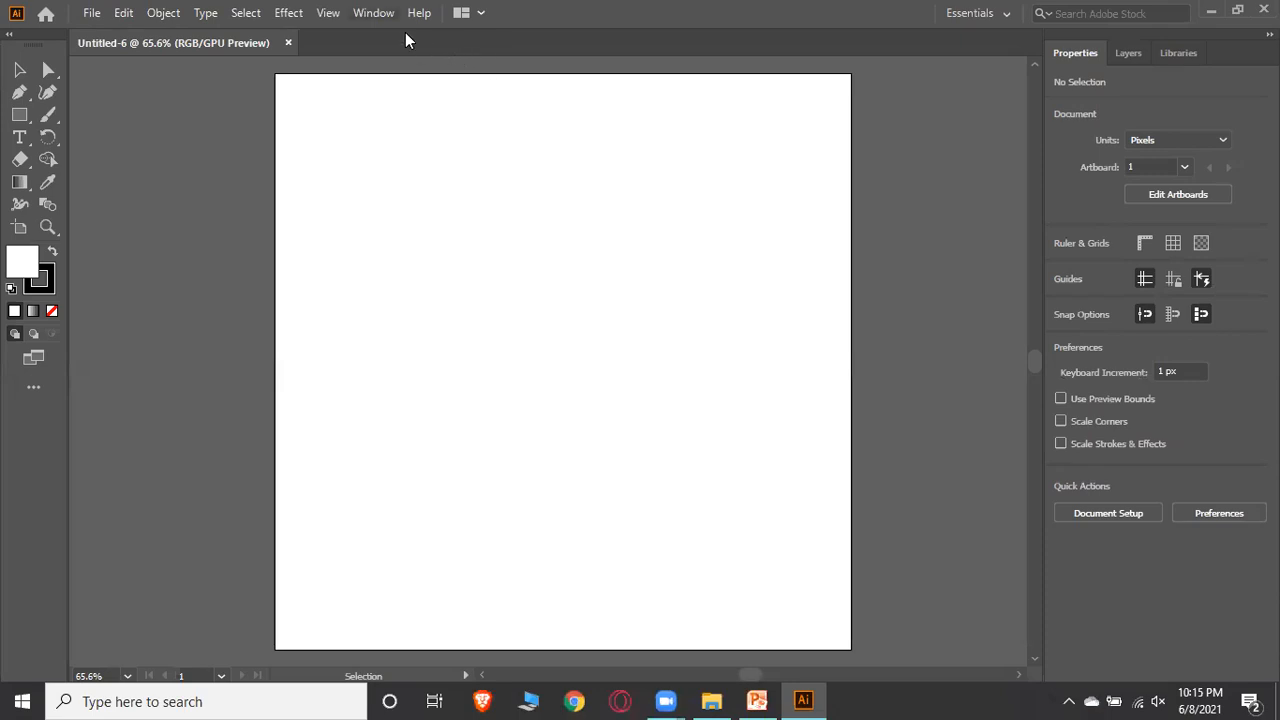
Switch the workspace to Essentials Classic
key(alt+w)
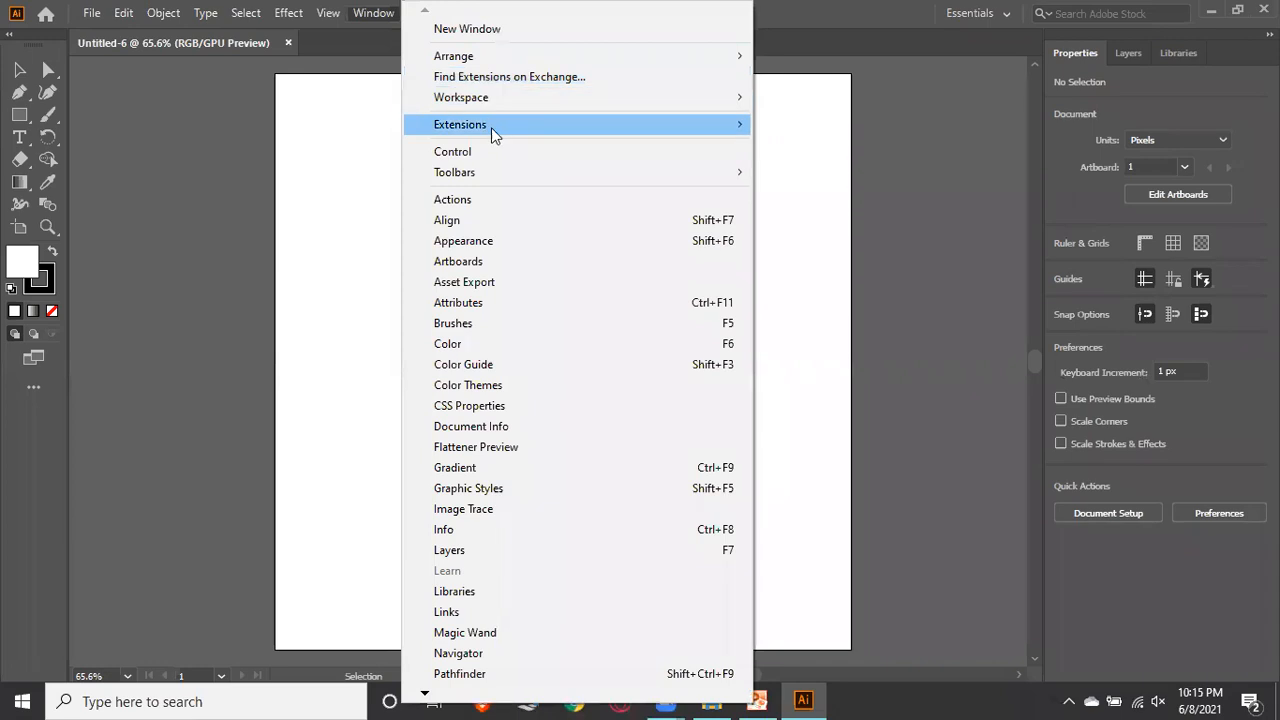
mouse_move(493, 129)
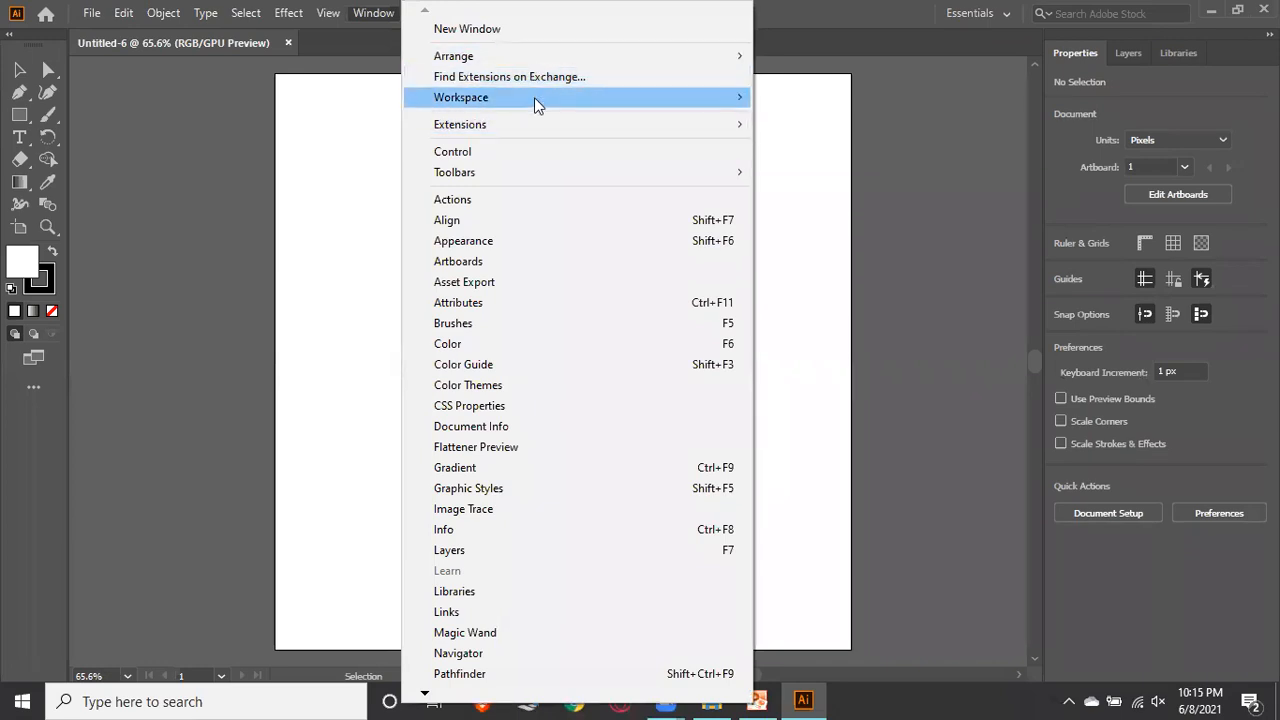
mouse_move(535, 105)
click(806, 138)
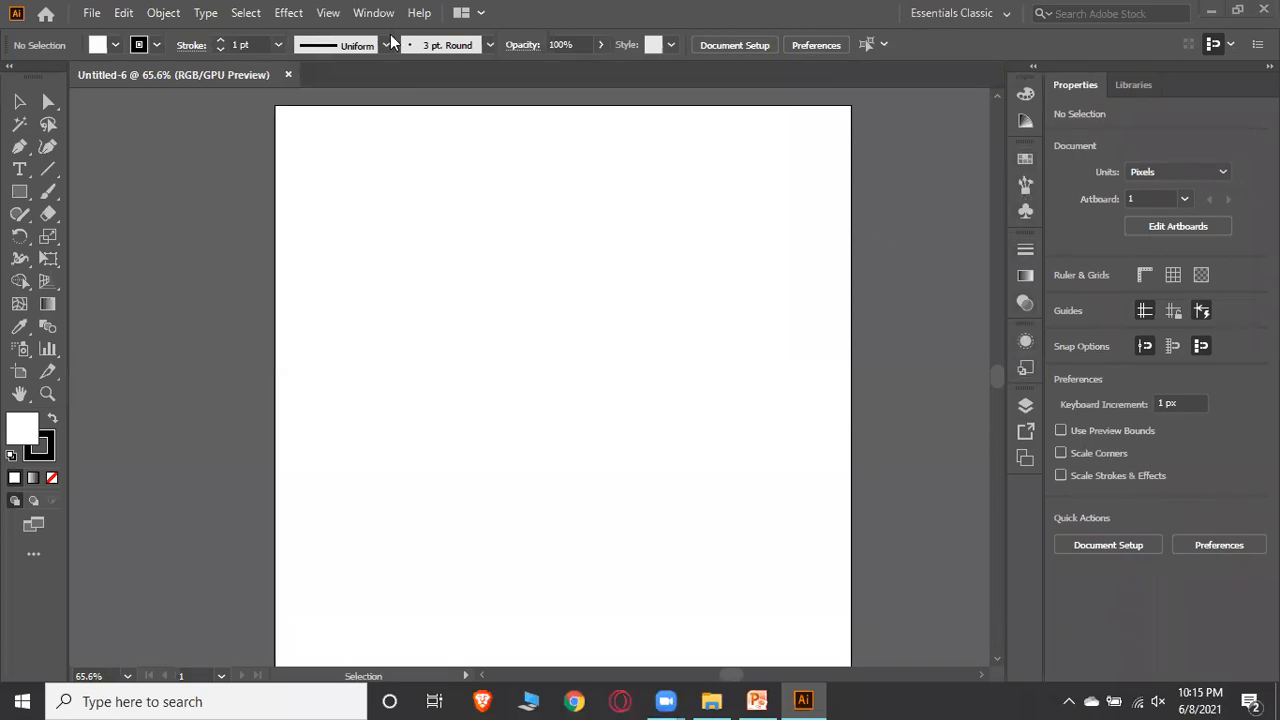
click(373, 13)
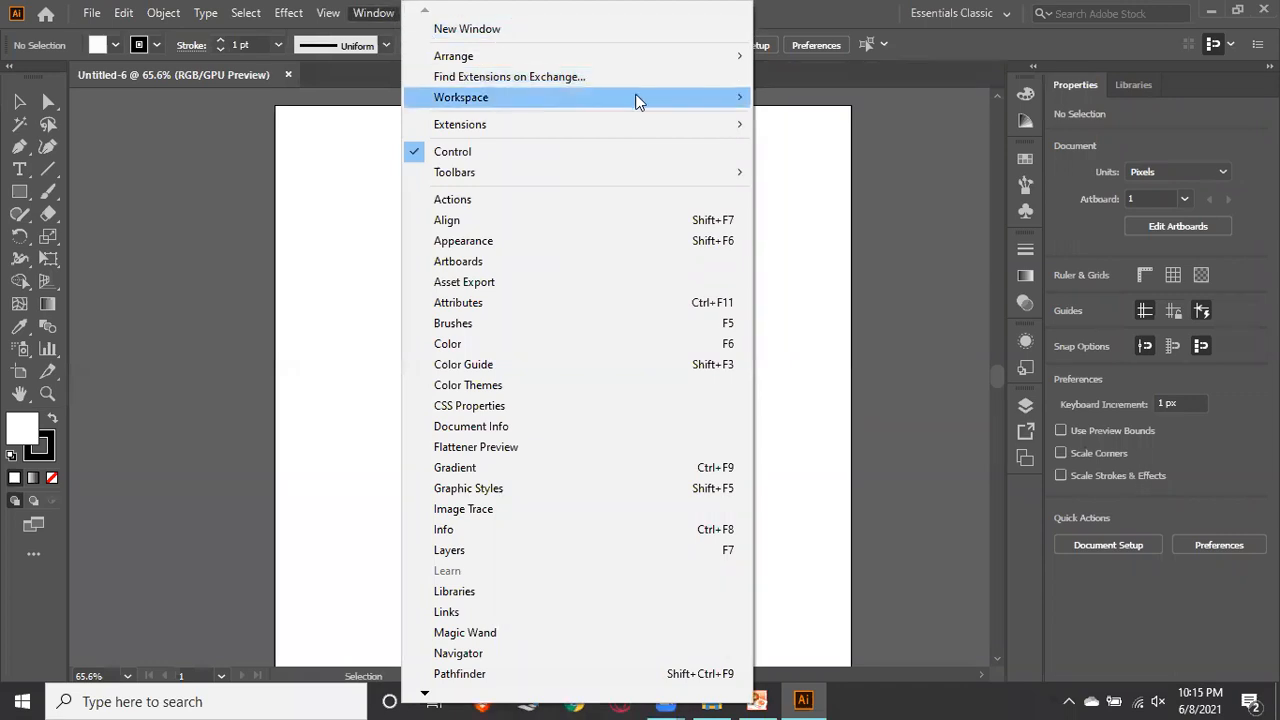
mouse_move(672, 99)
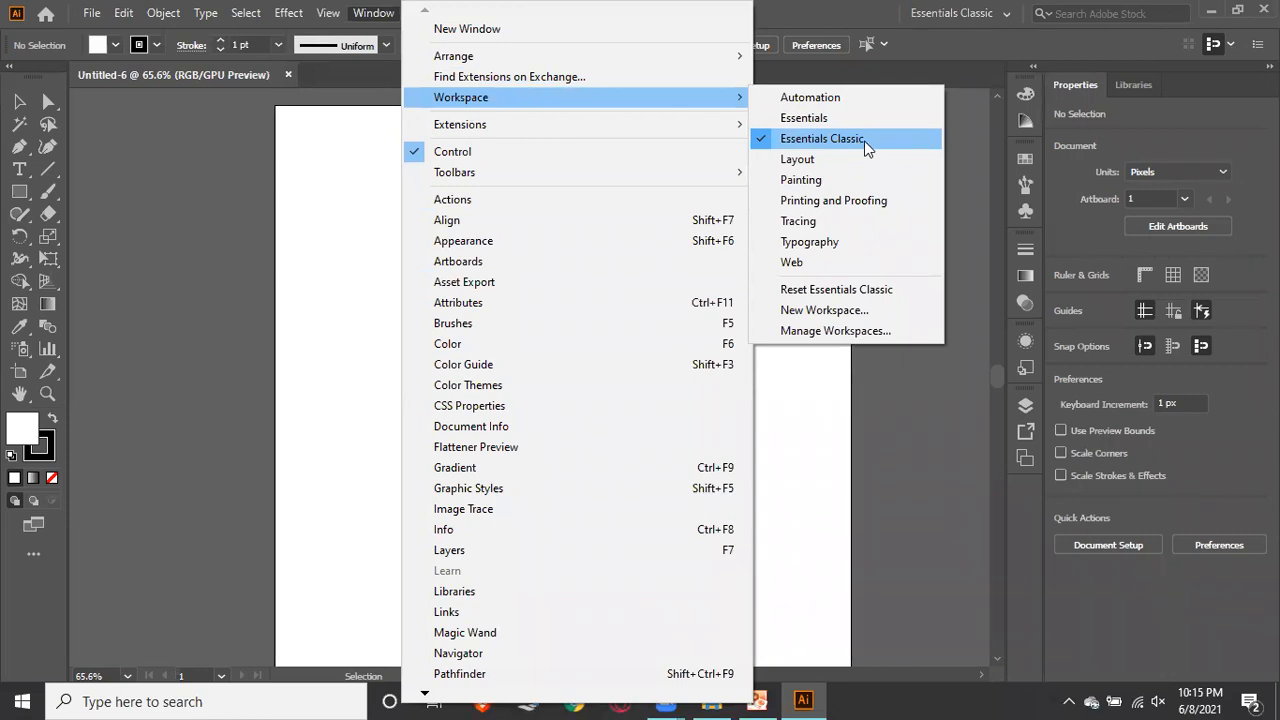
click(961, 150)
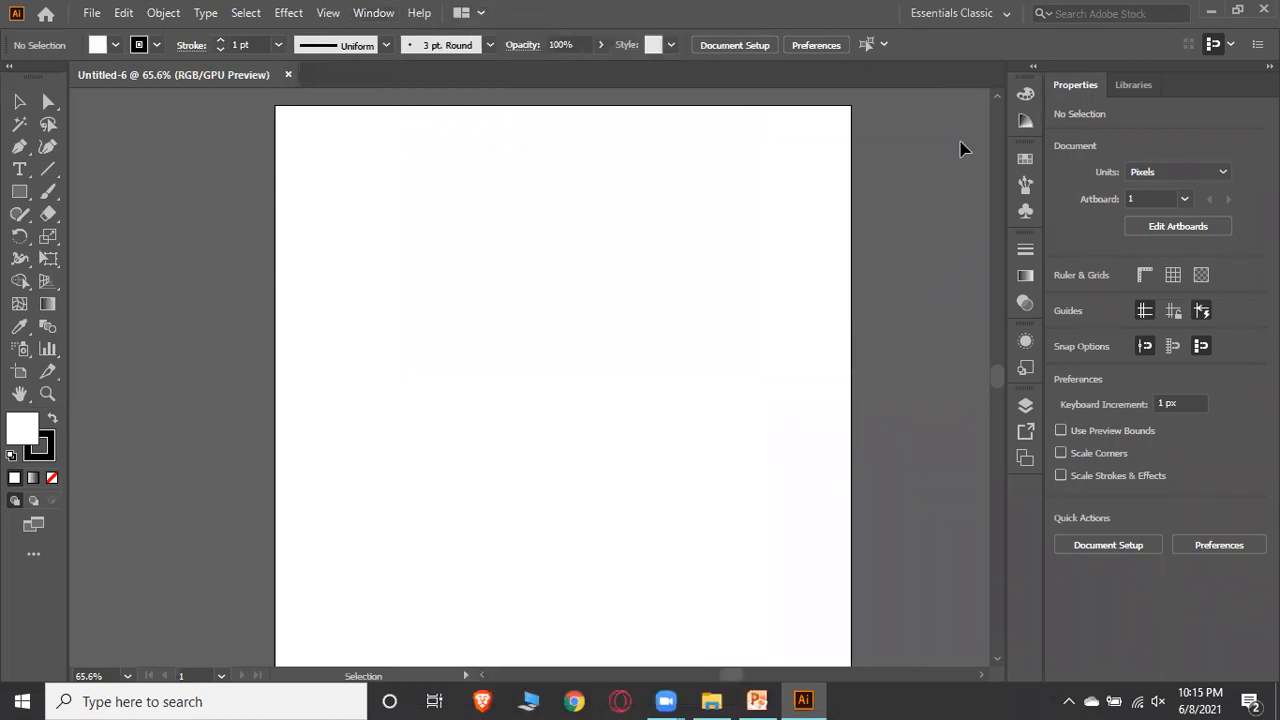
Open the Swatches, Brushes and Gradient panels from the dock to inspect them, then collapse them
click(1026, 162)
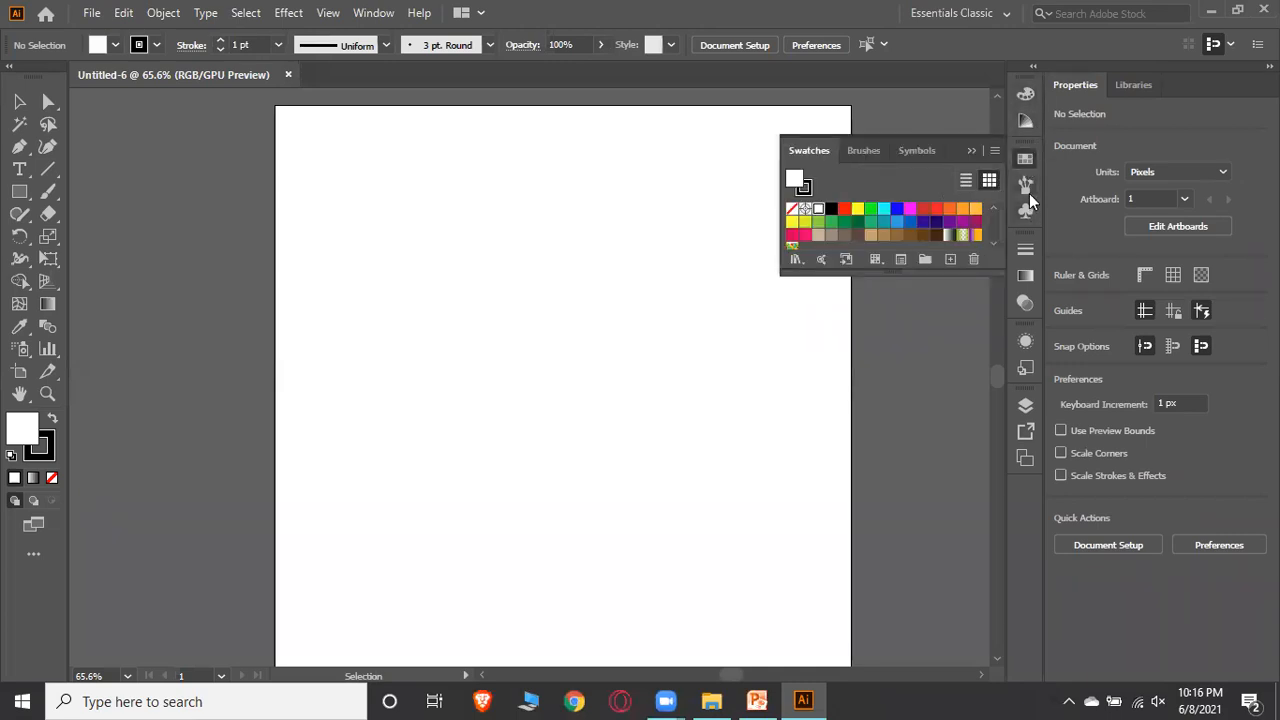
click(1026, 185)
click(1025, 276)
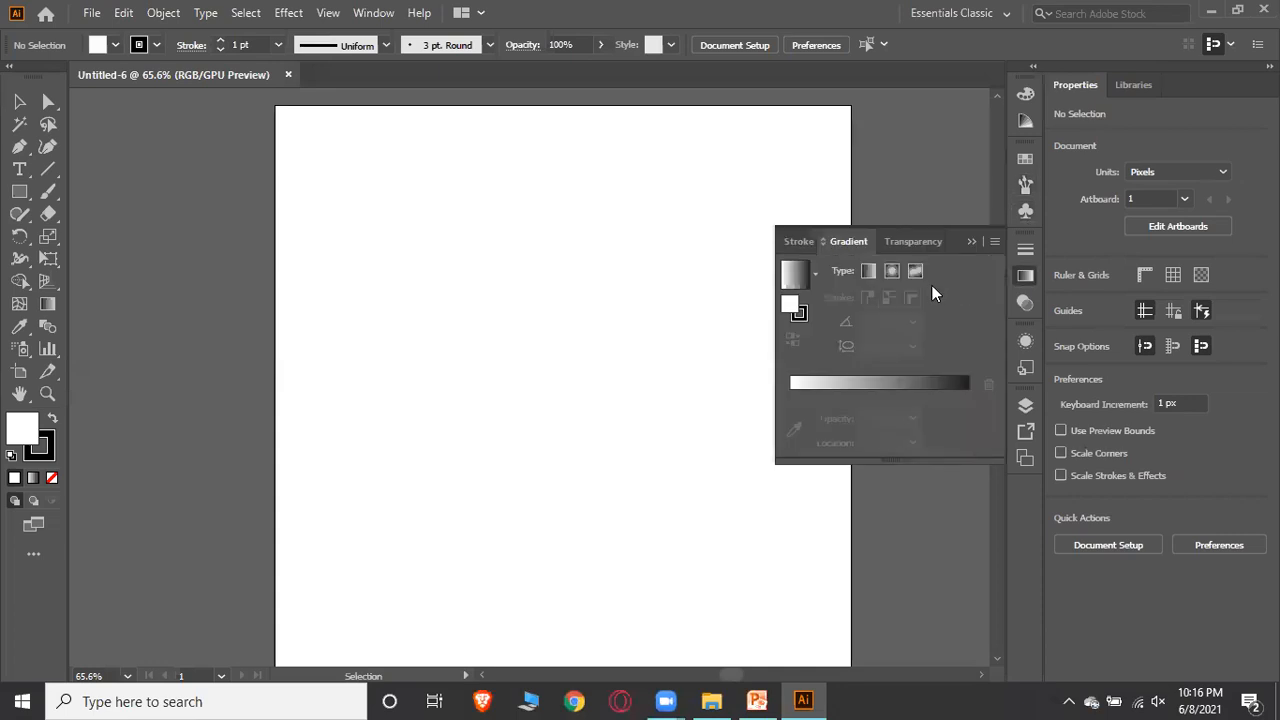
click(973, 243)
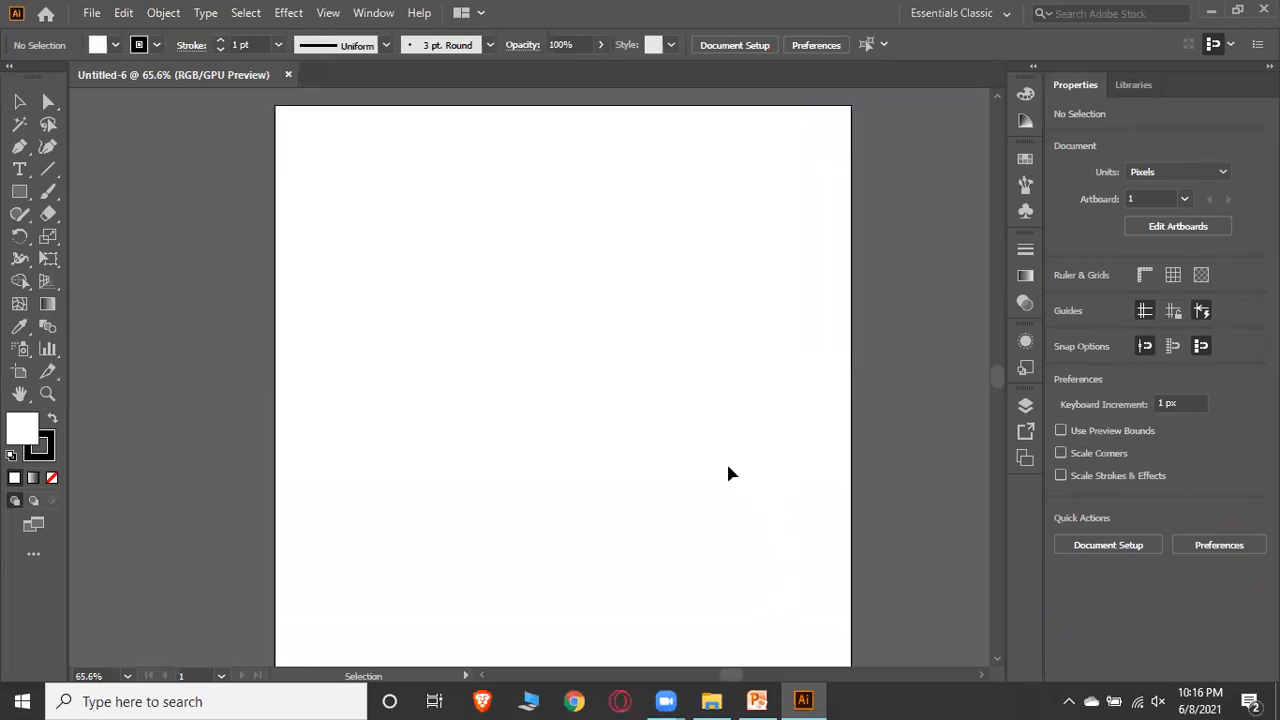
Switch to PowerPoint to review the environment setup slide, then return to the document
click(757, 700)
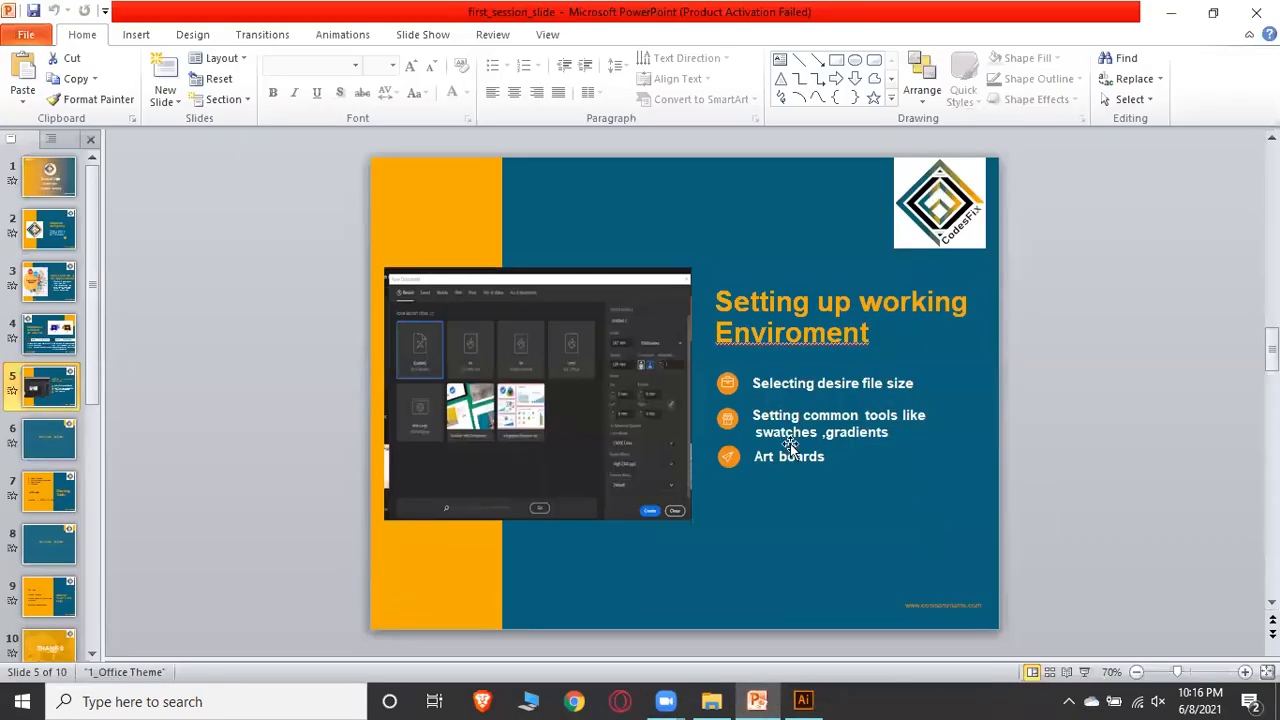
click(1171, 12)
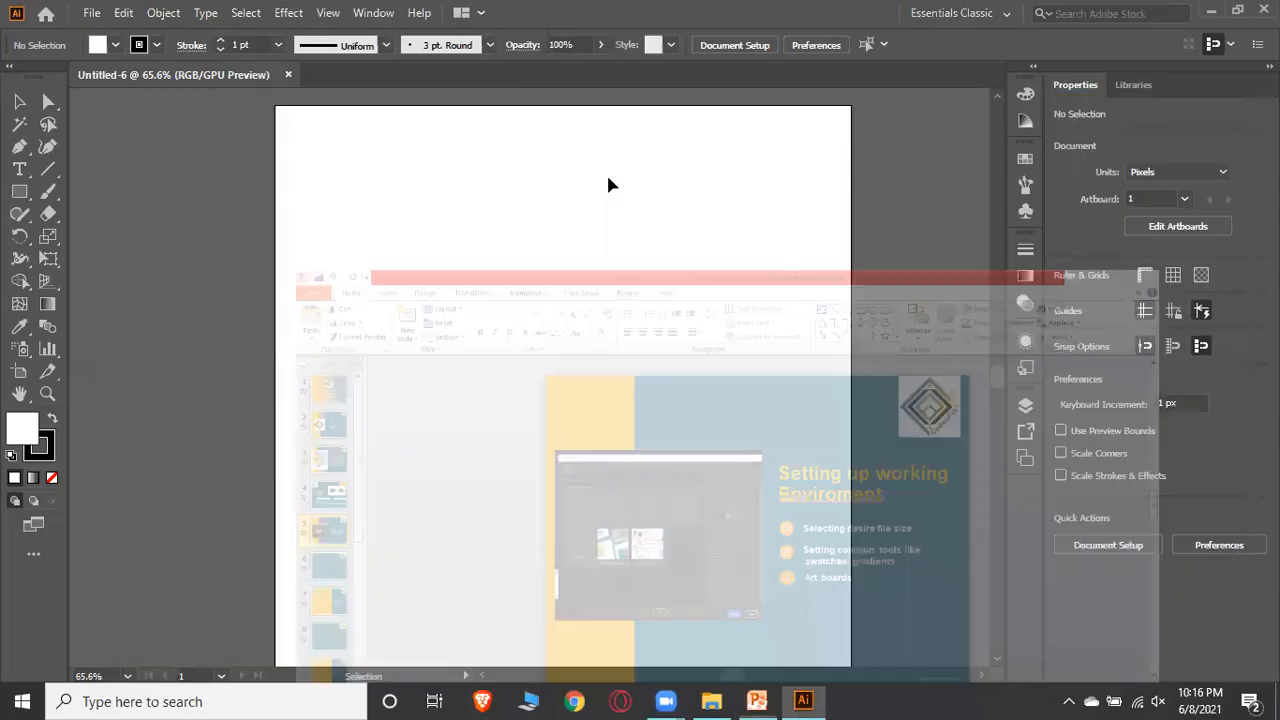
scroll(835, 297, down, 1)
scroll(866, 205, up, 1)
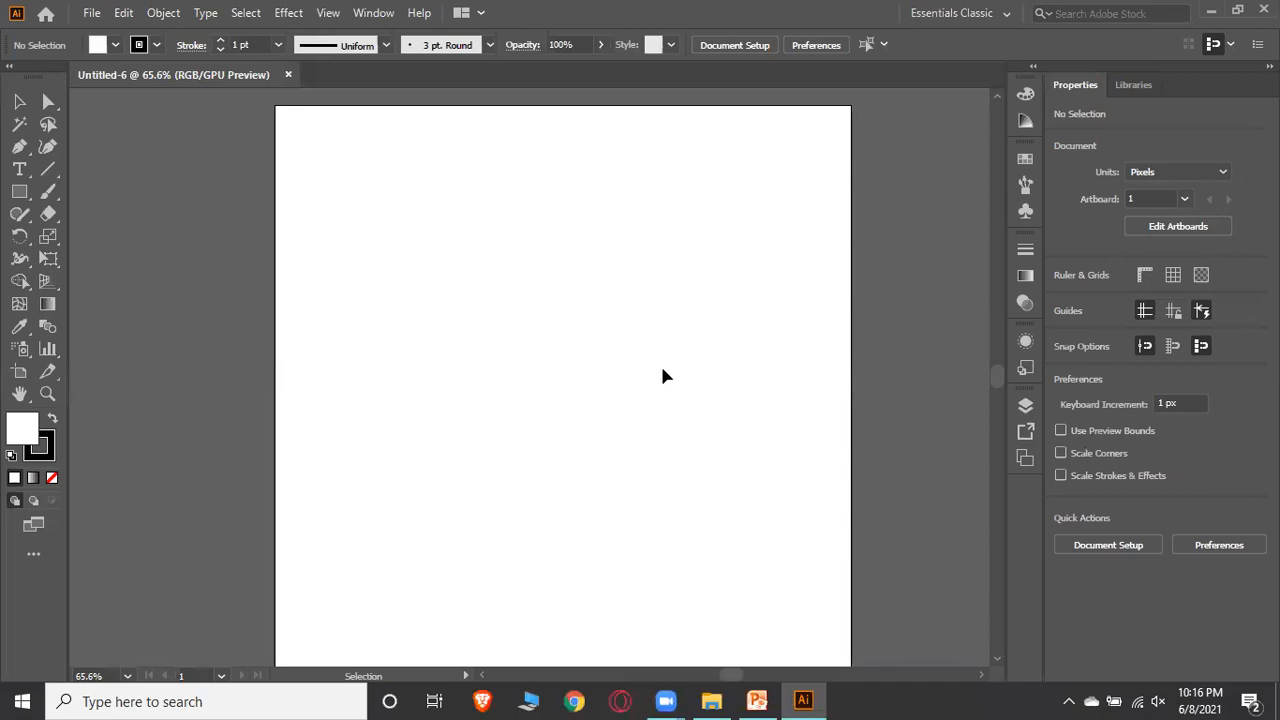
Add a new artboard from the Artboards panel and scroll to view both artboards
click(1026, 458)
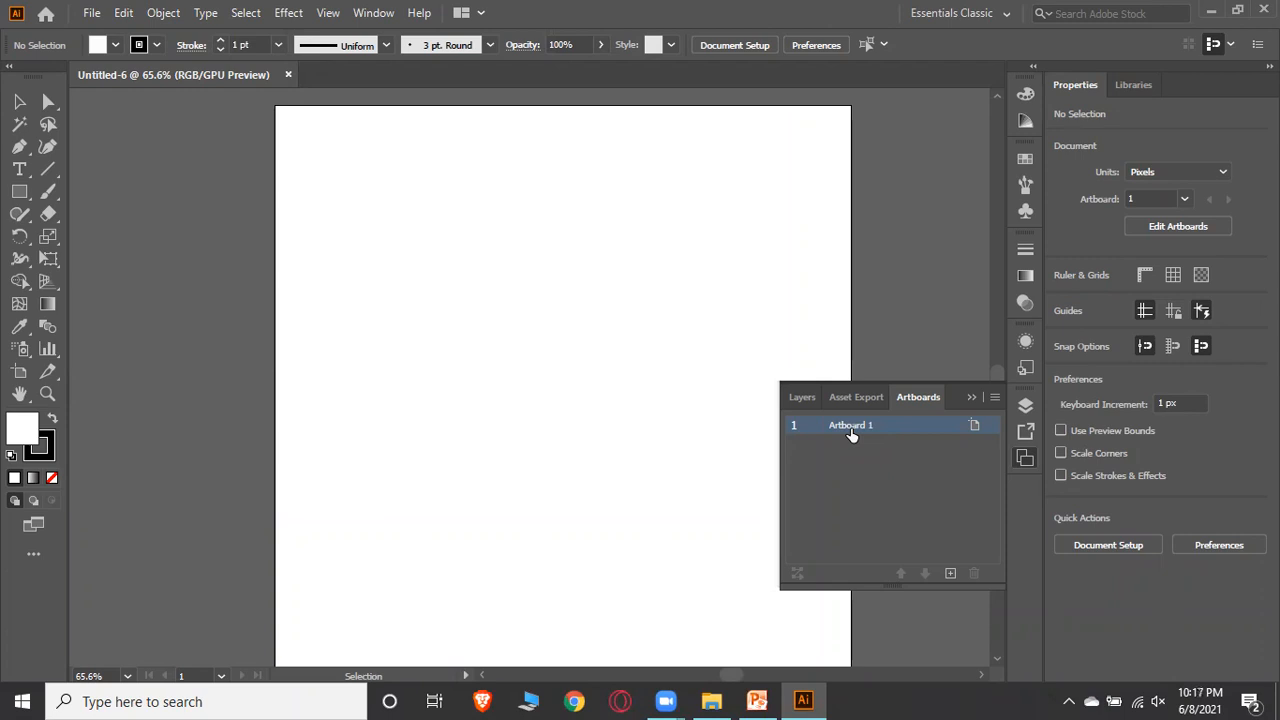
click(950, 574)
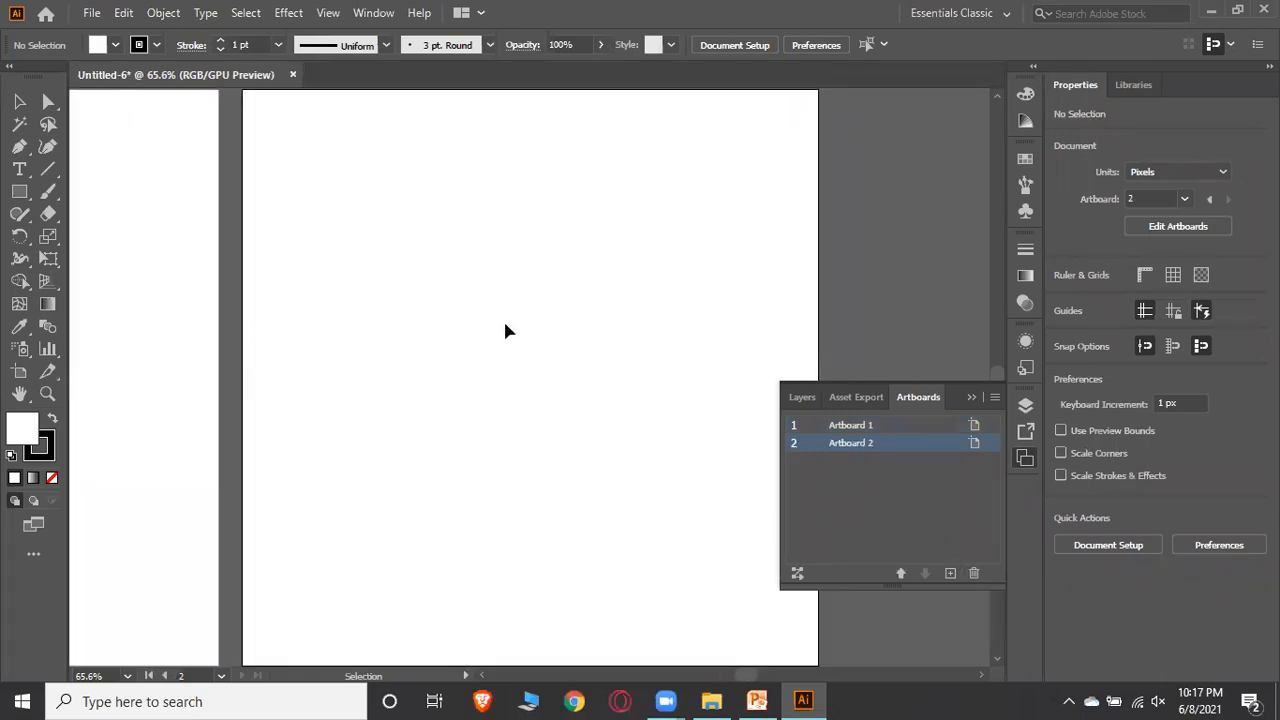
click(969, 398)
drag(755, 678, 737, 674)
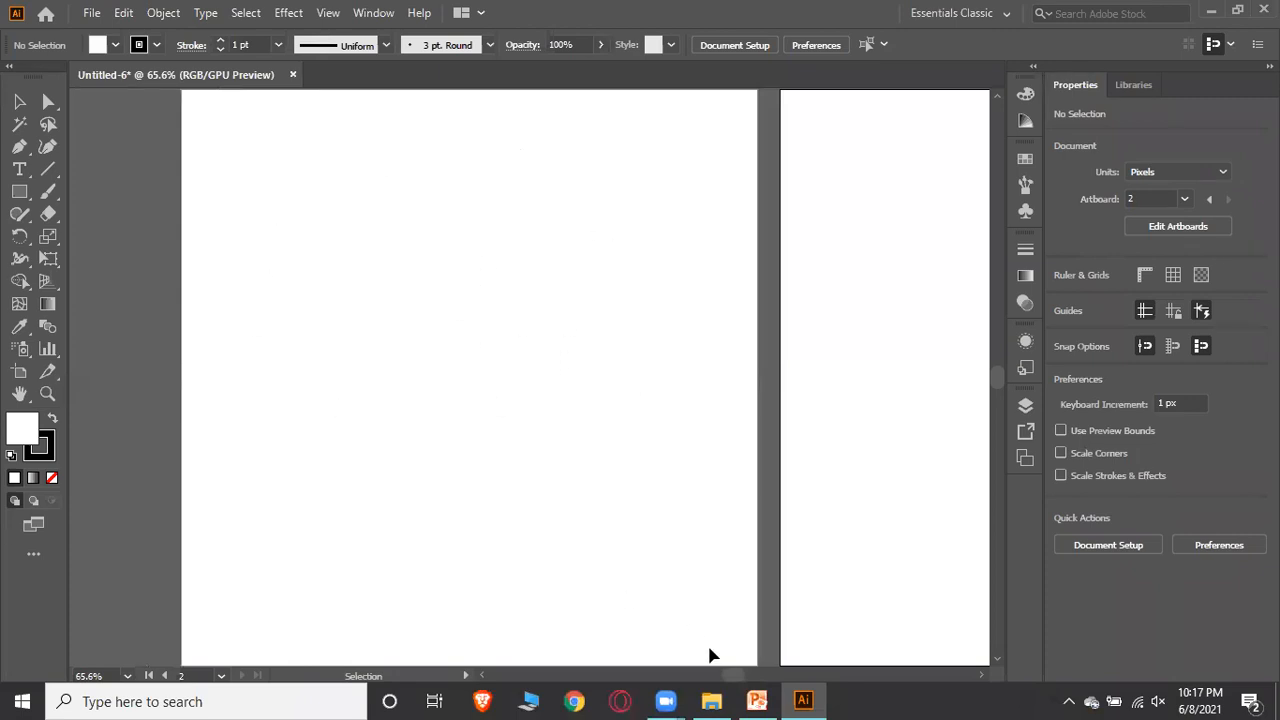
drag(737, 674, 757, 674)
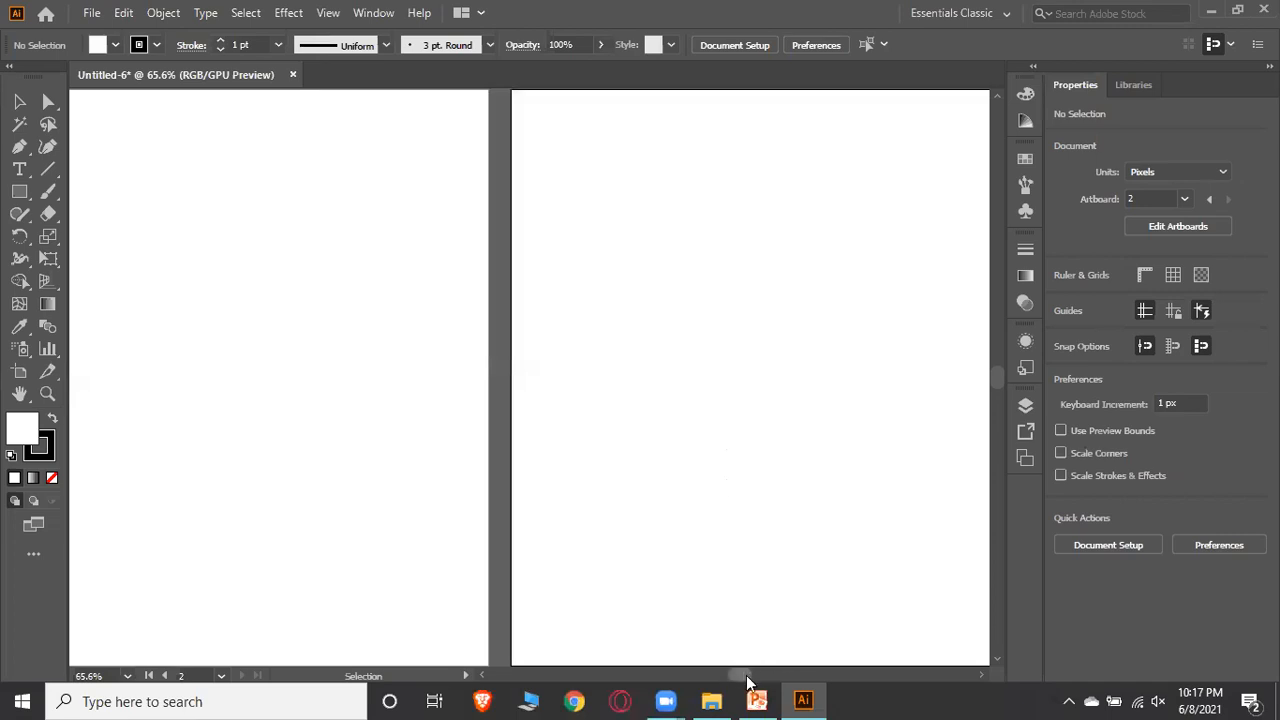
drag(747, 682, 740, 682)
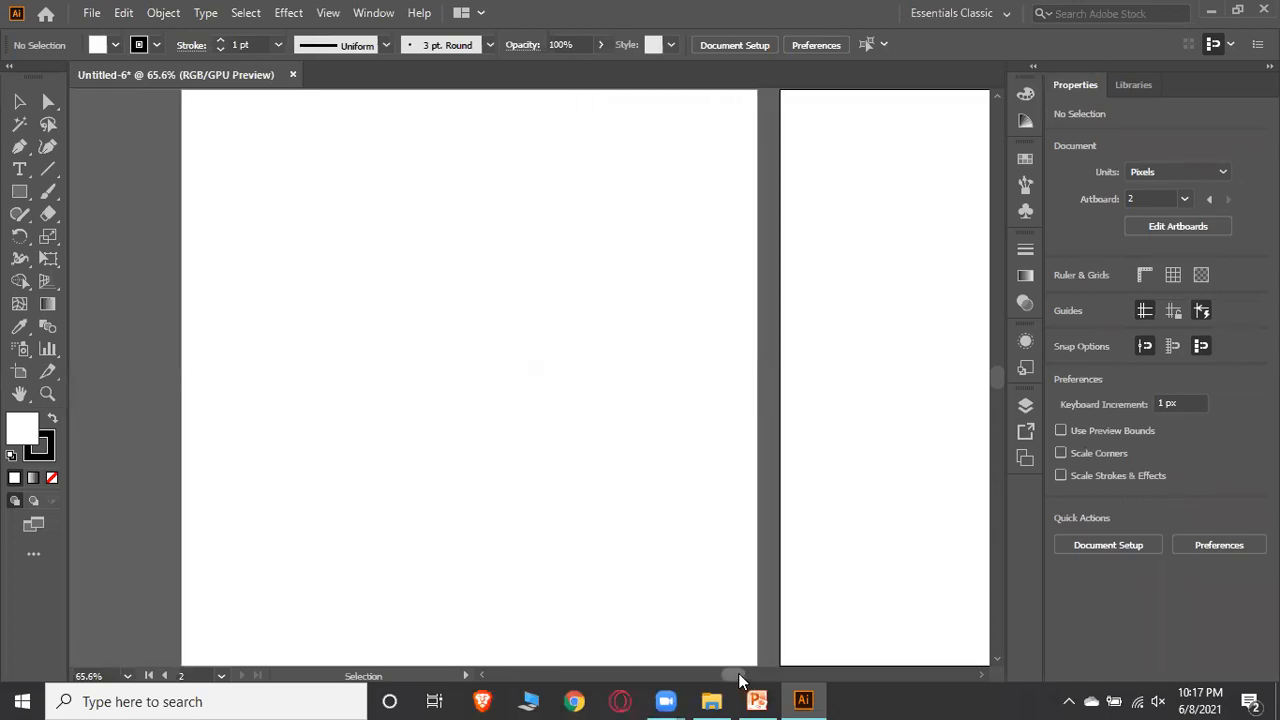
Delete Artboard 2 in the Artboards panel and scroll back to the remaining artboard
click(1025, 457)
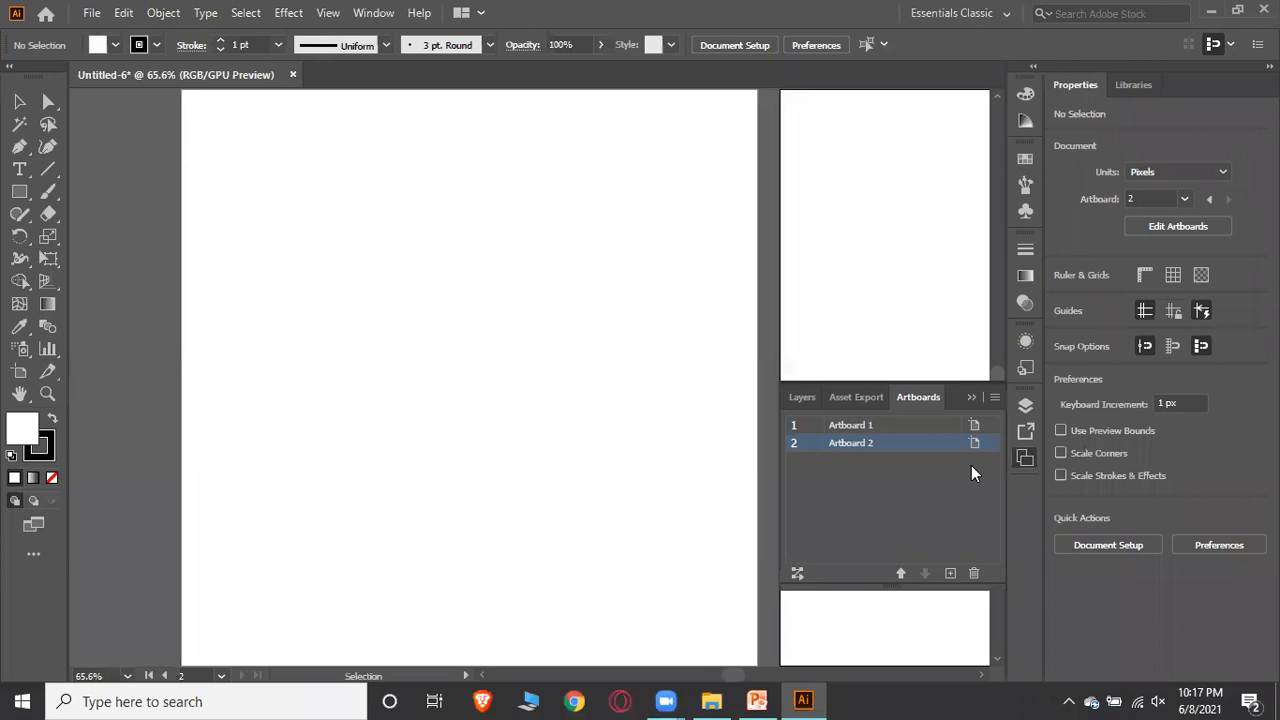
double_click(857, 452)
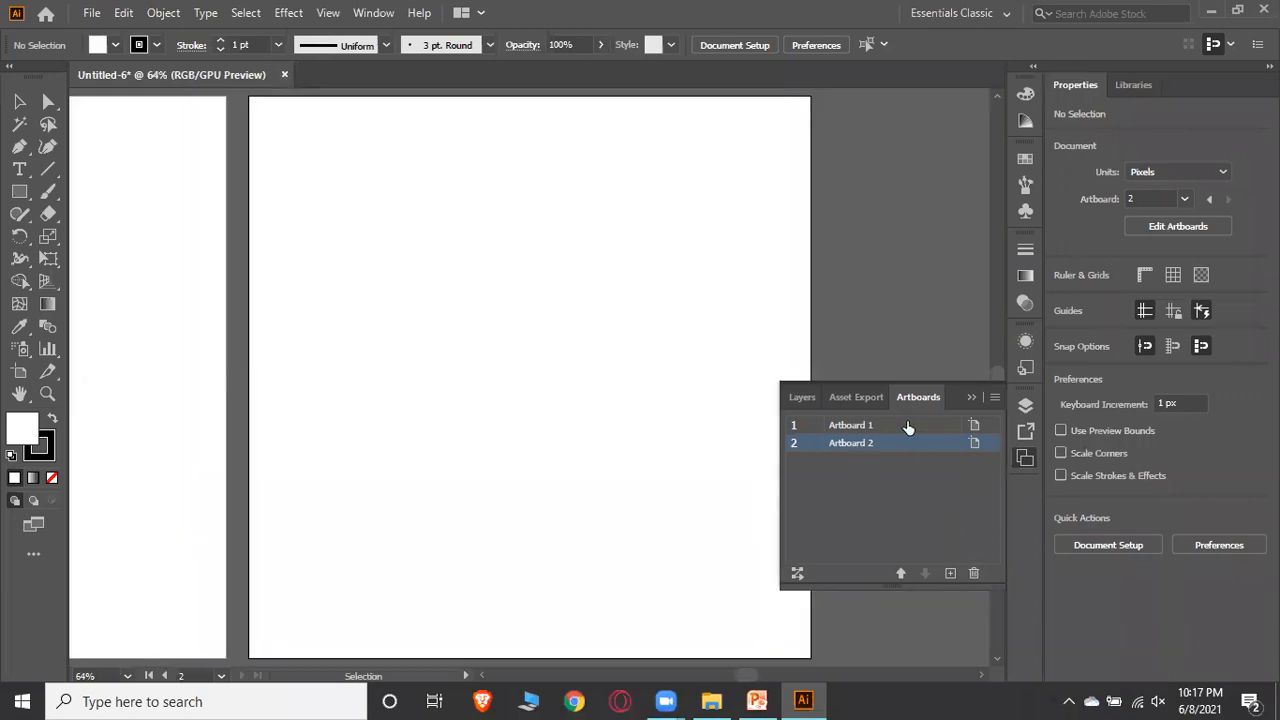
double_click(897, 428)
drag(897, 428, 903, 455)
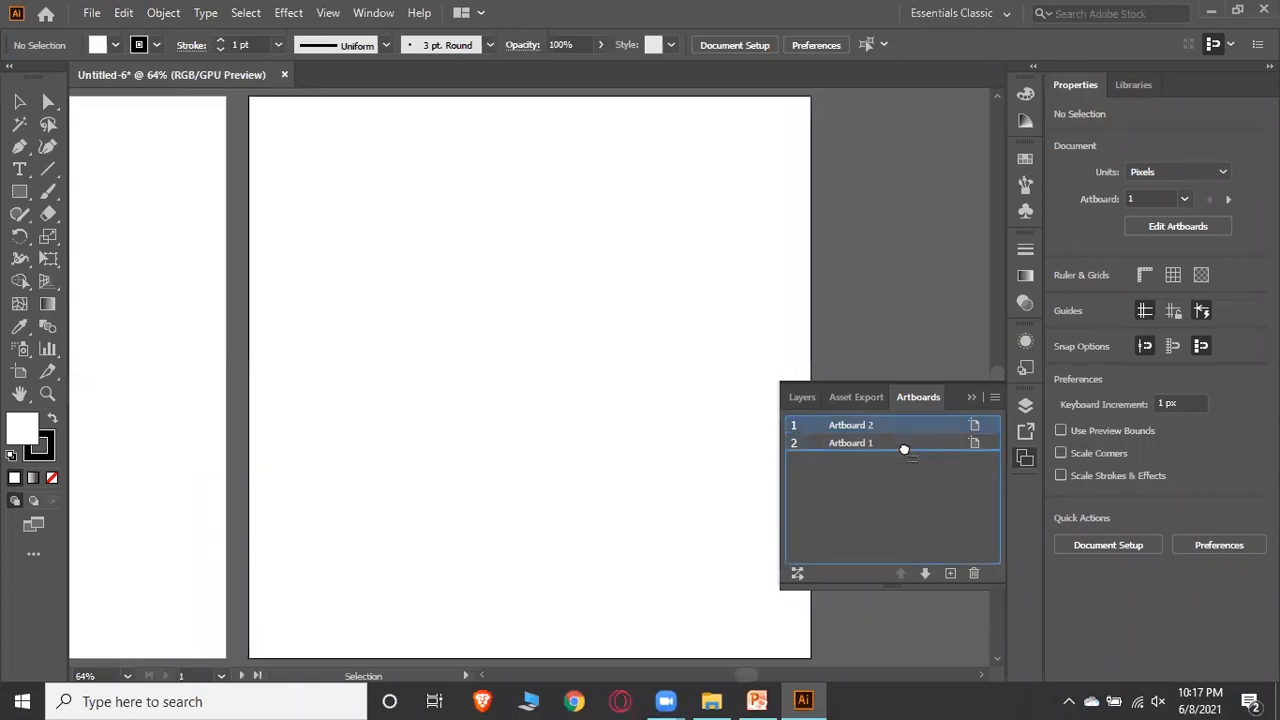
click(975, 580)
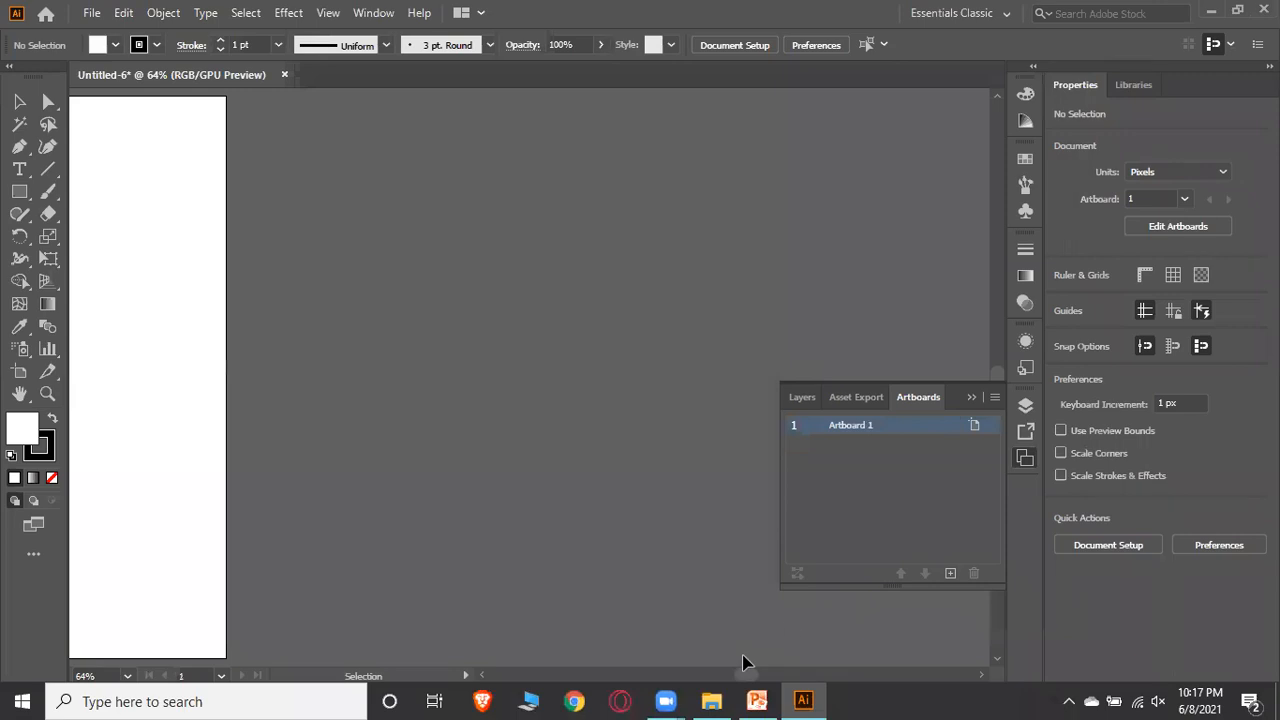
click(971, 398)
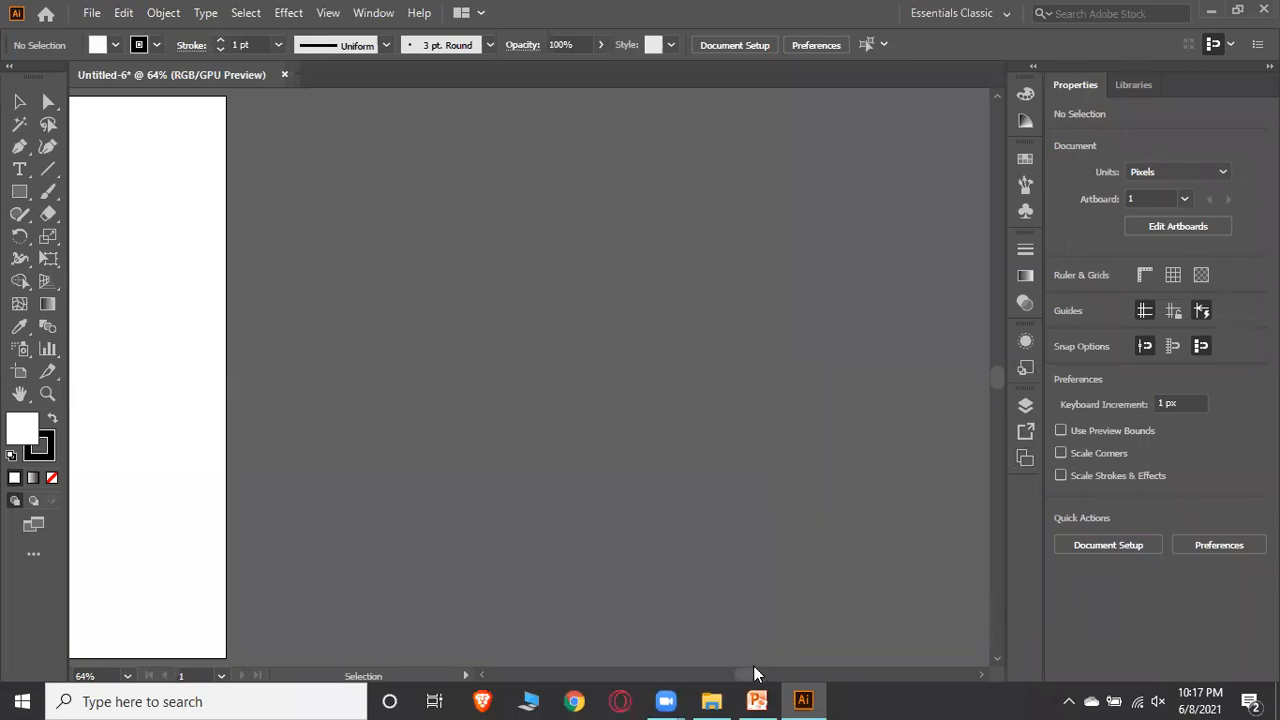
drag(755, 678, 740, 682)
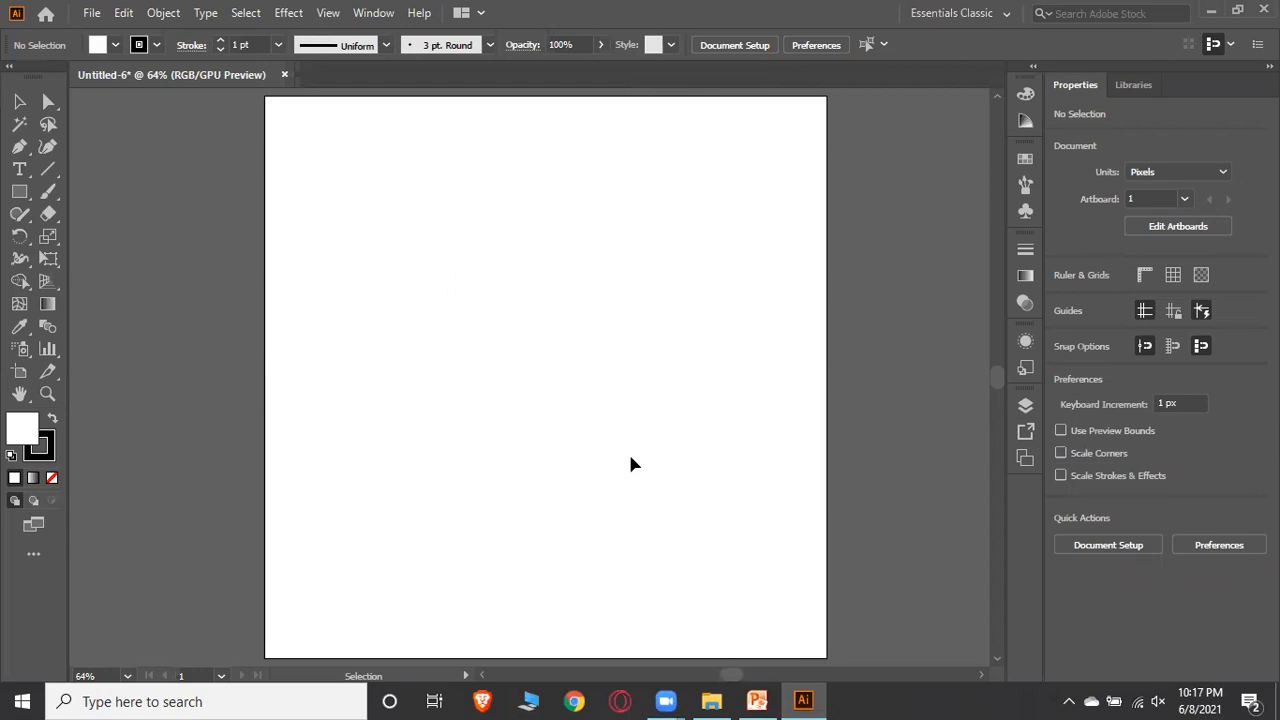
Switch to PowerPoint, open the 'Starting Tools' slide, then minimize it
click(757, 701)
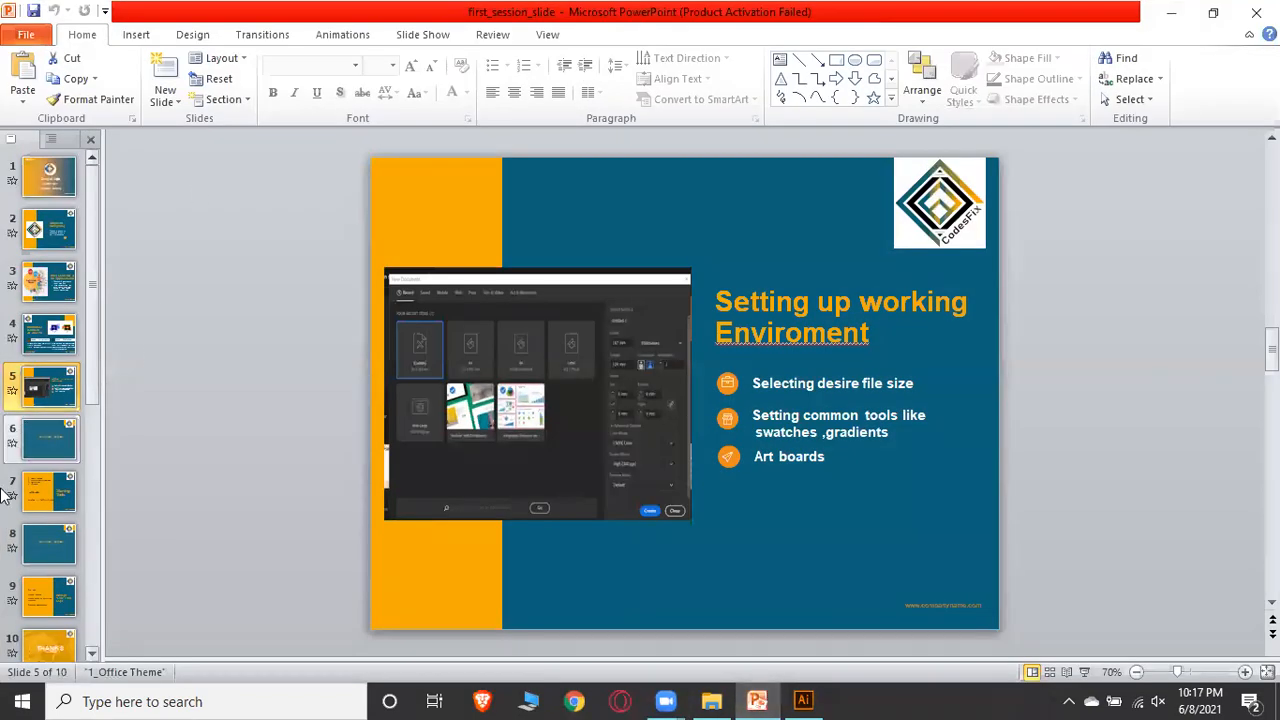
click(31, 452)
click(18, 480)
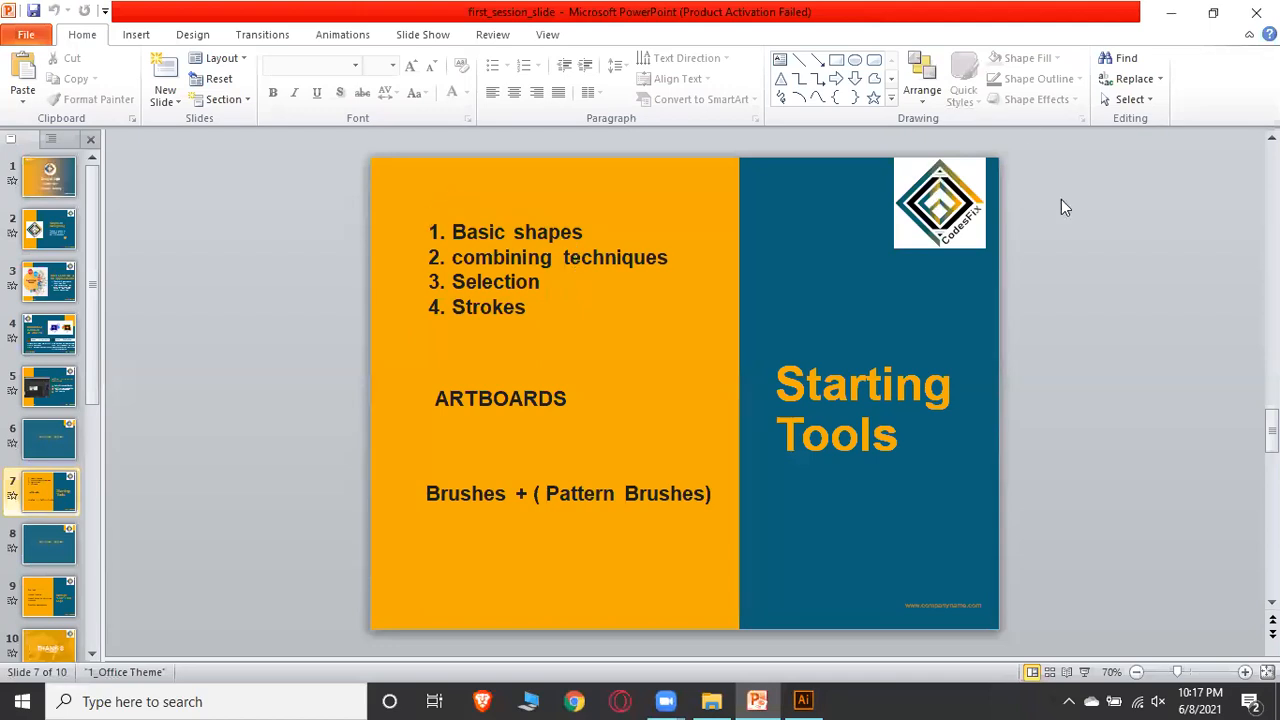
click(1176, 20)
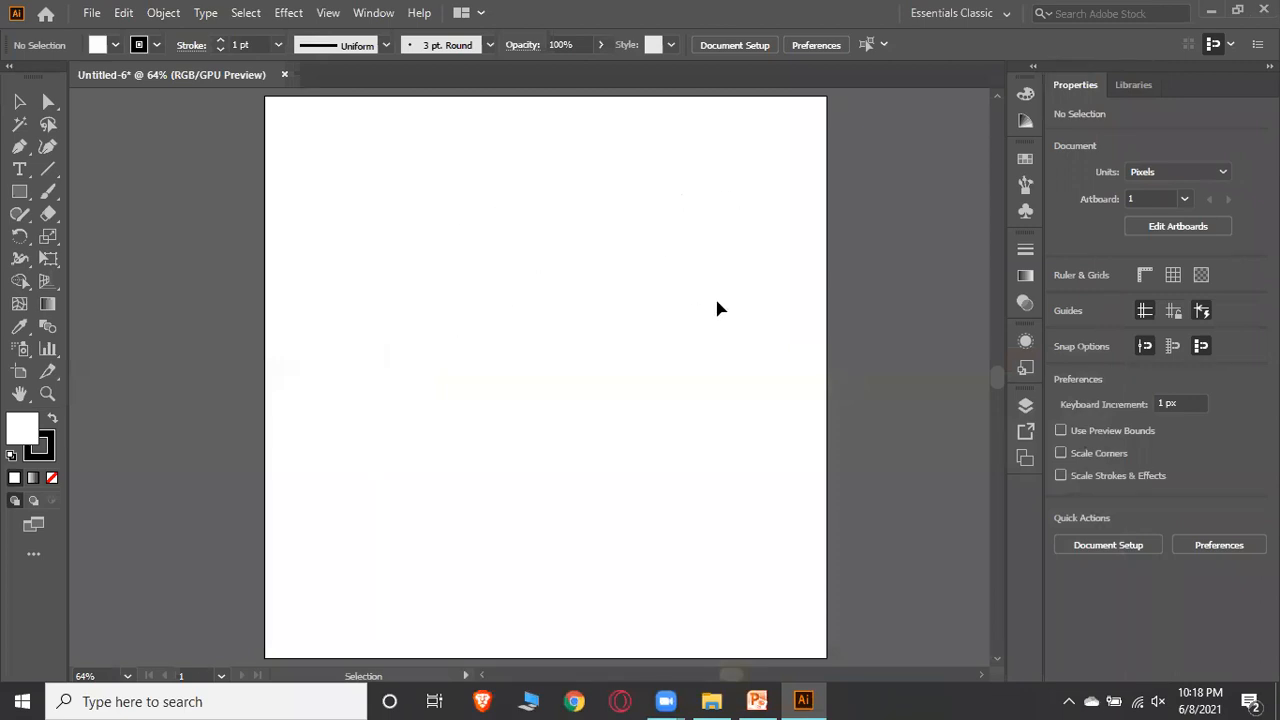
Draw a rectangle about 136 x 88 px near the artboard's upper-left area with the Rectangle Tool
click(22, 195)
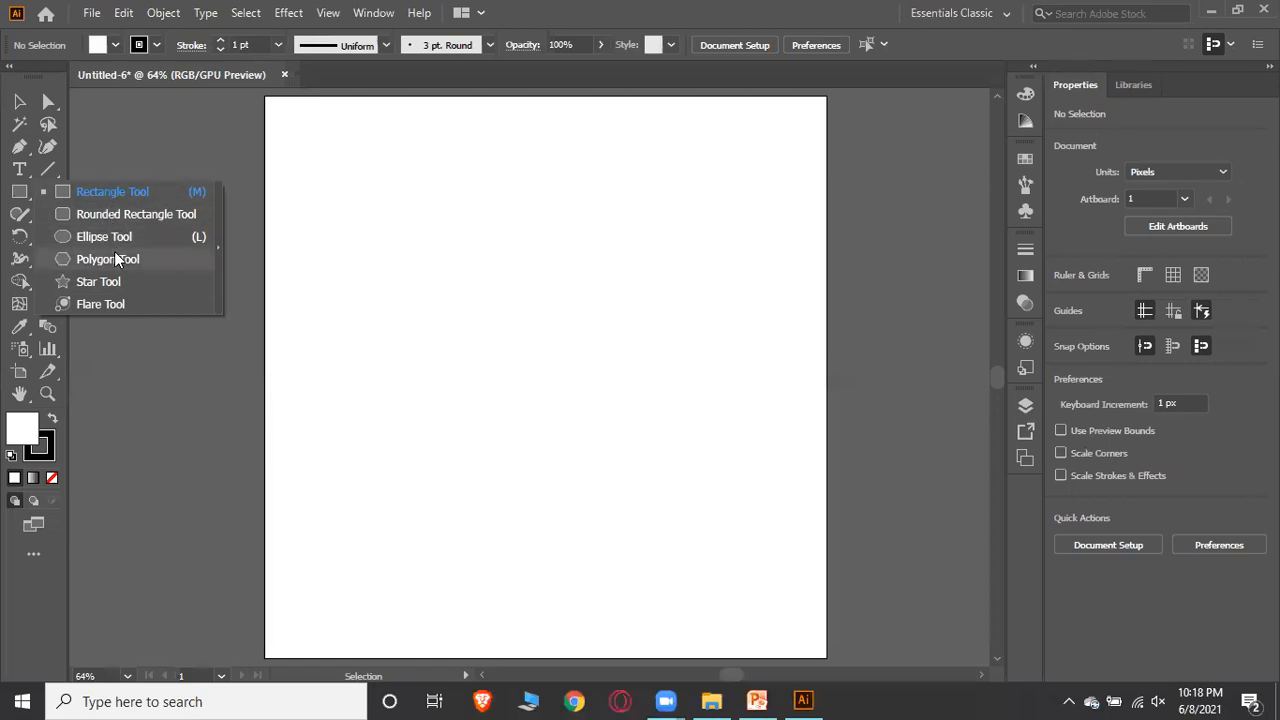
click(109, 191)
drag(351, 183, 504, 282)
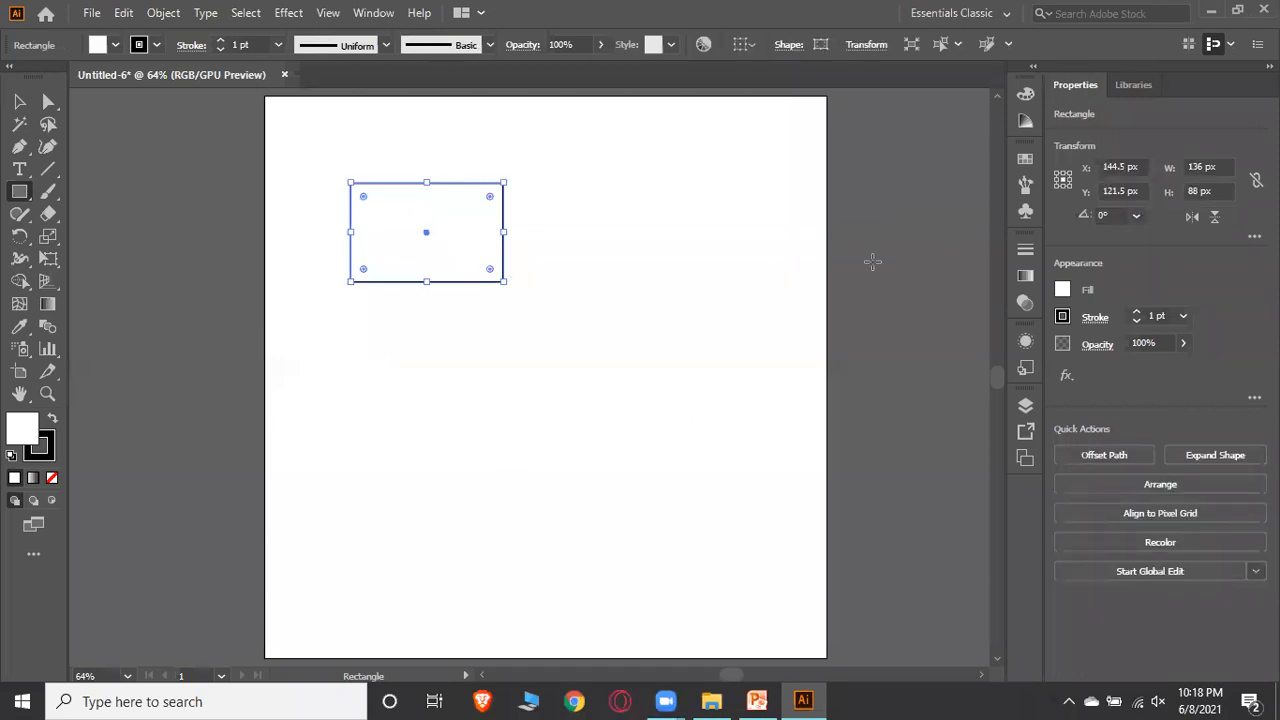
click(91, 12)
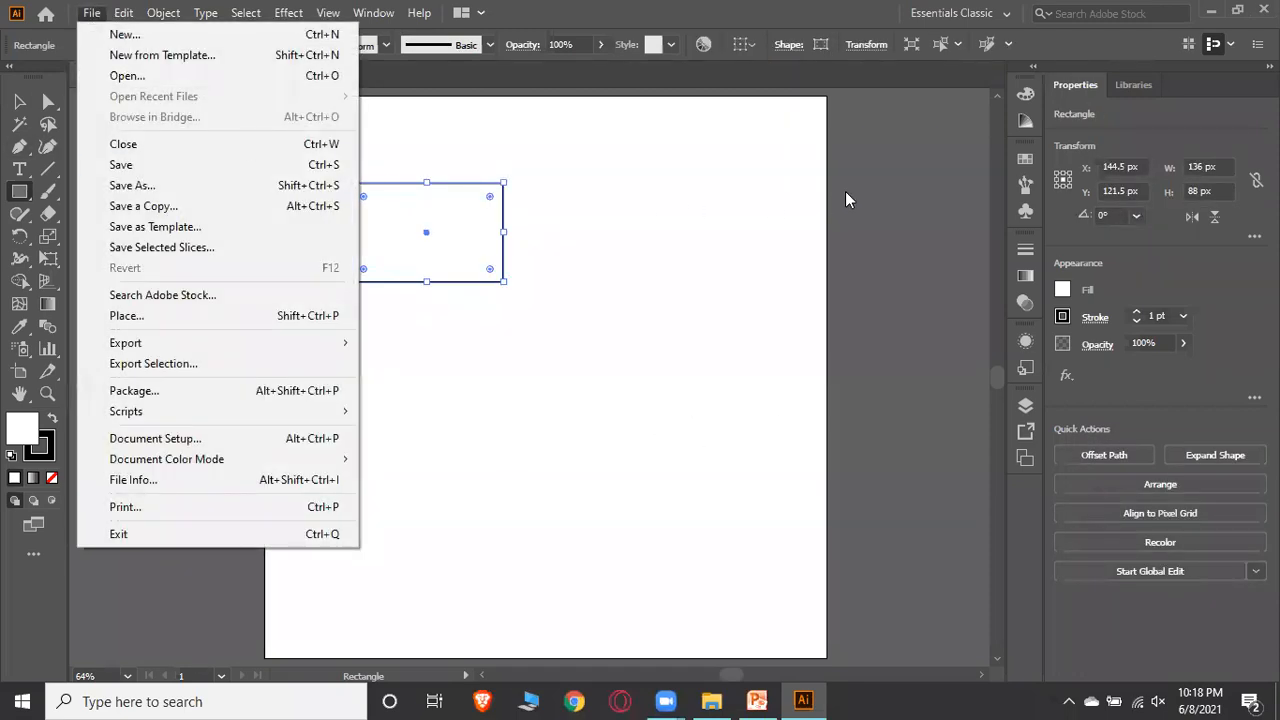
click(558, 188)
click(685, 384)
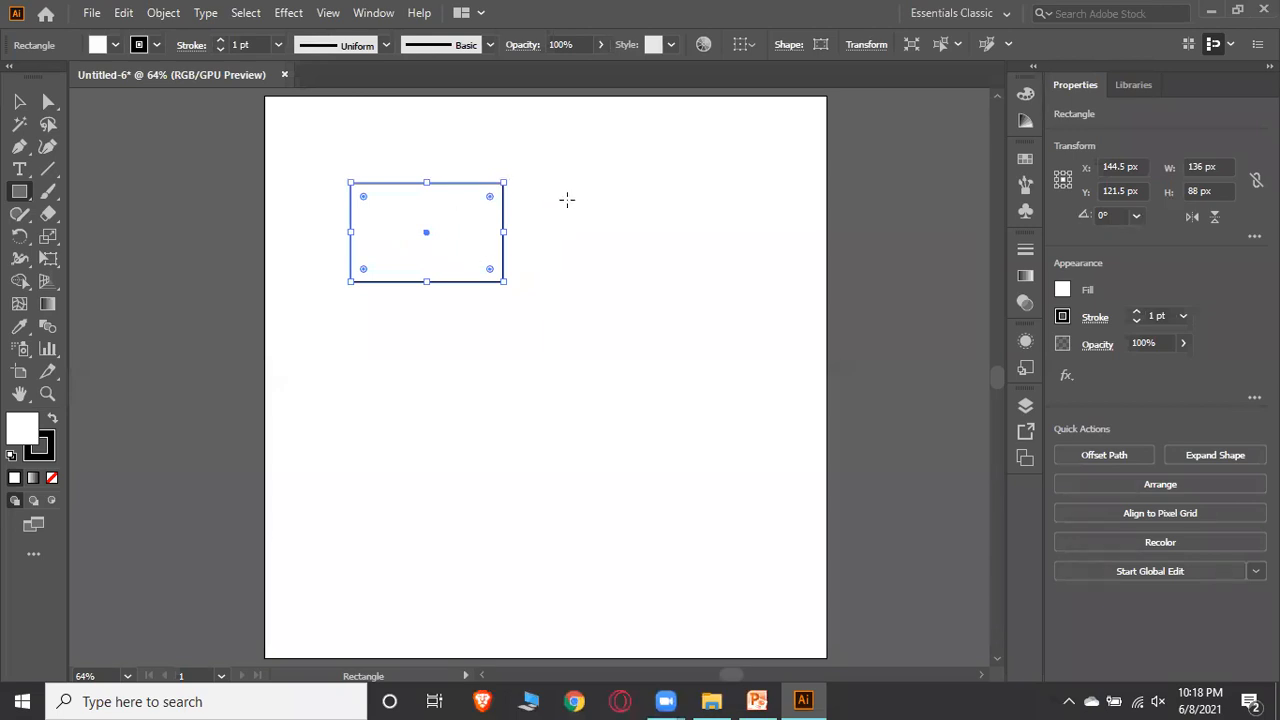
click(18, 103)
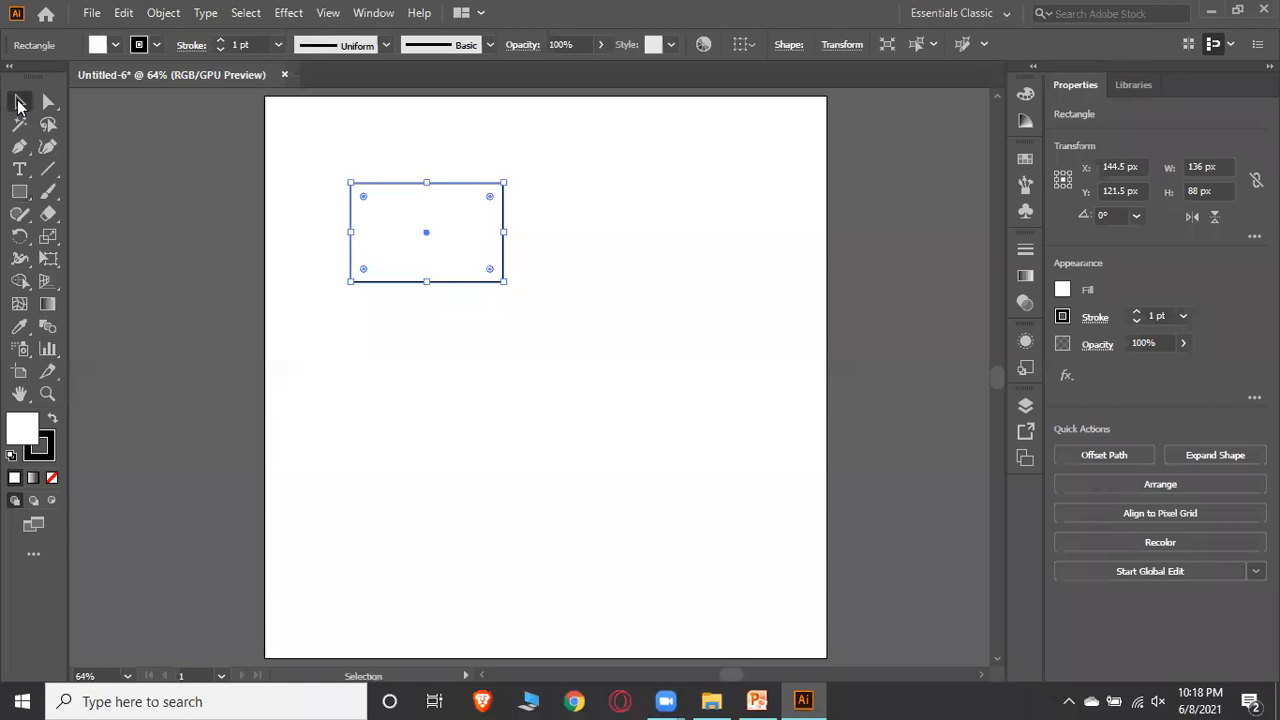
Move and resize the rectangle to about 311 x 212 px, placing it in the artboard's upper area
click(575, 240)
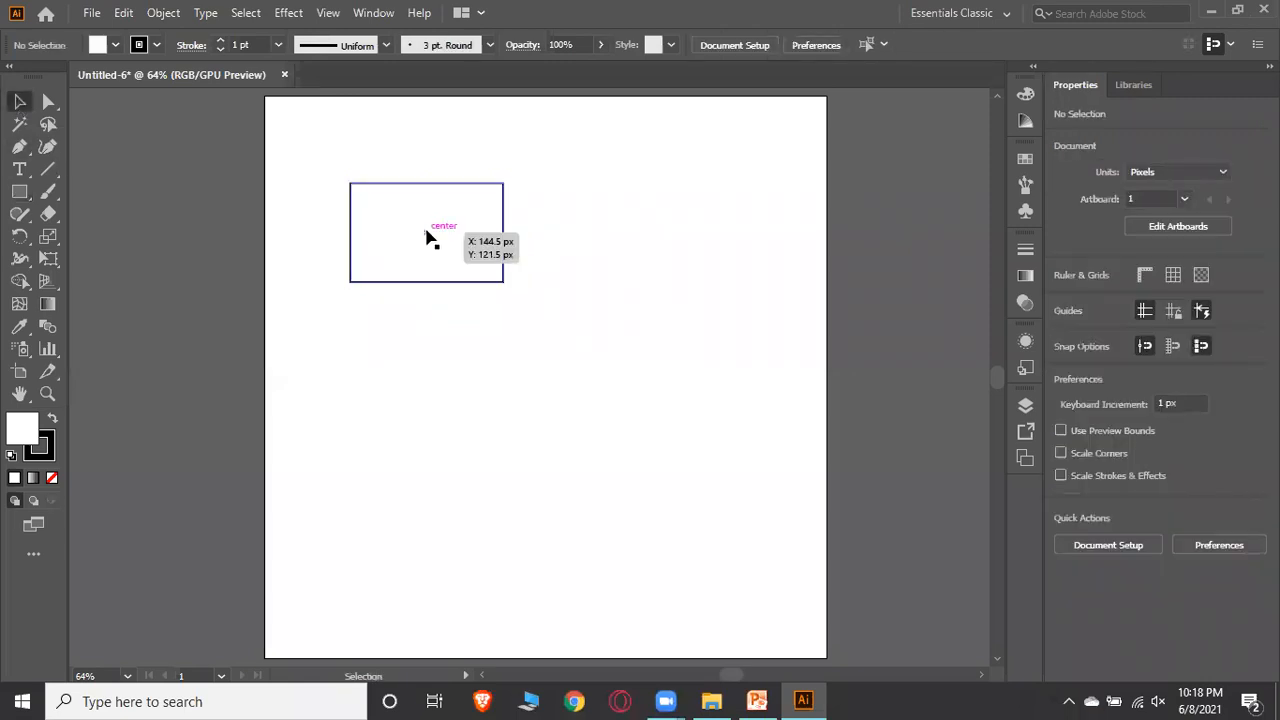
drag(438, 233, 395, 246)
drag(397, 250, 465, 230)
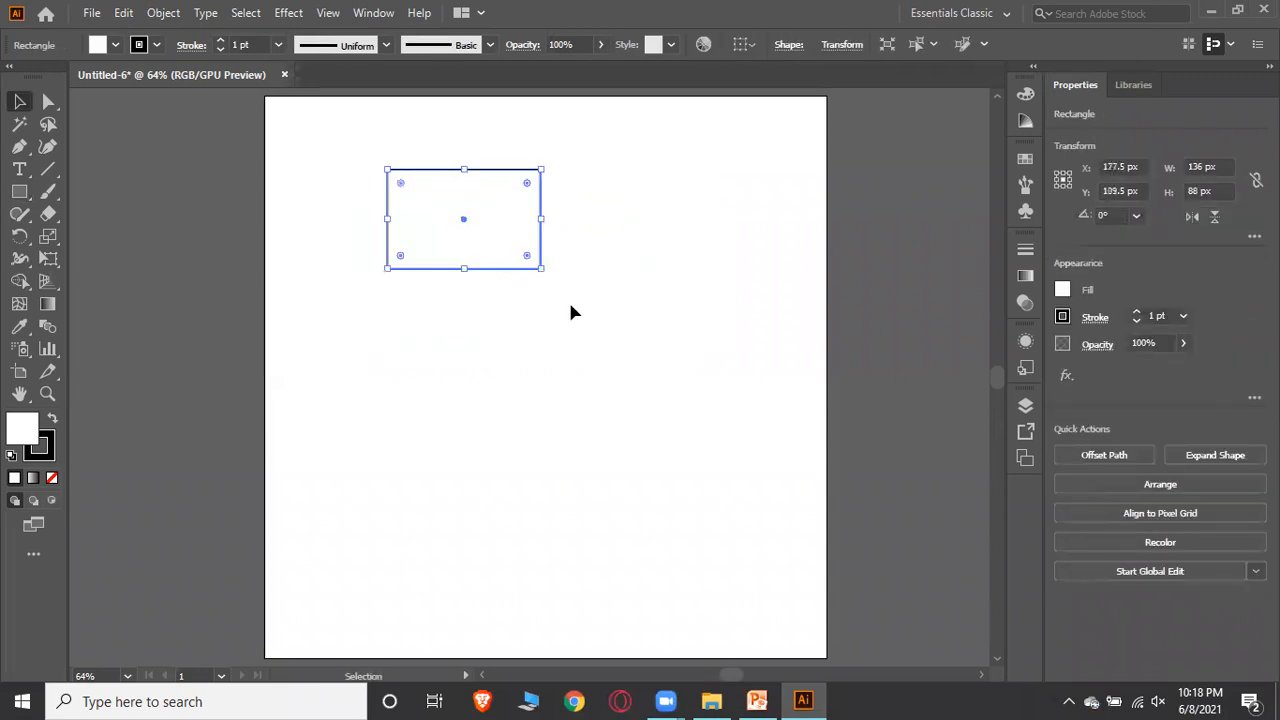
drag(543, 270, 645, 348)
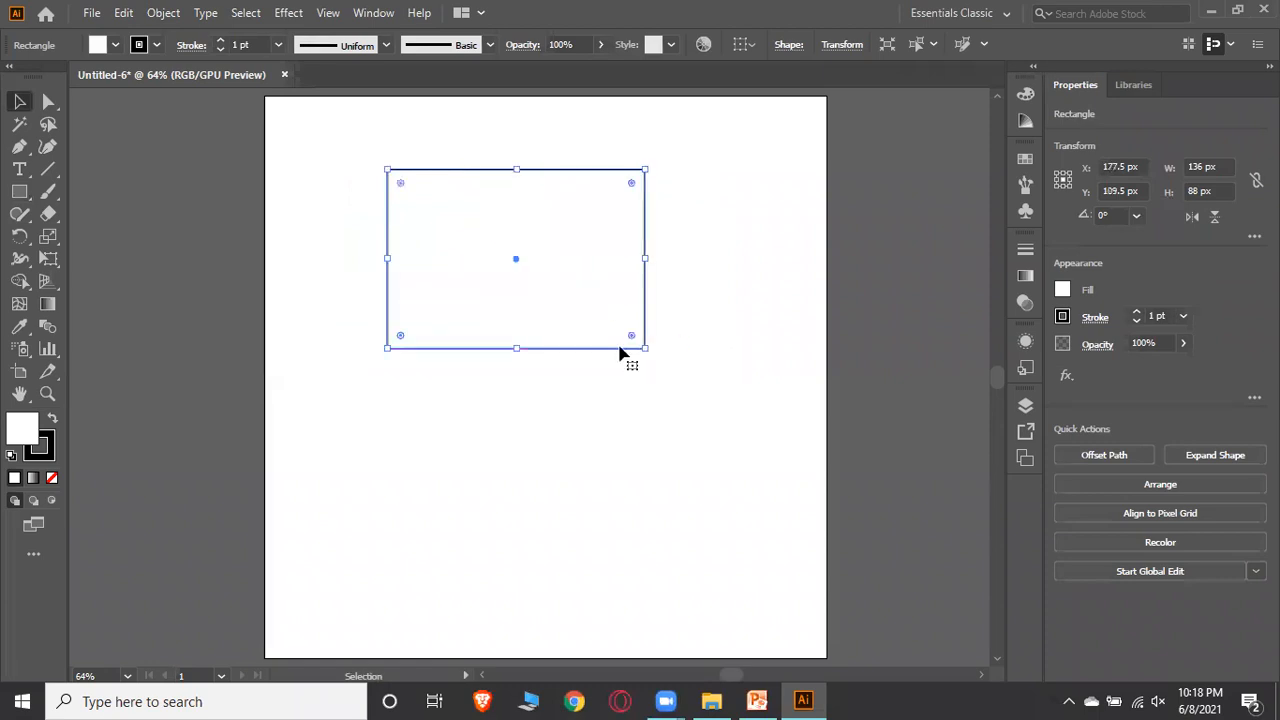
drag(518, 350, 517, 407)
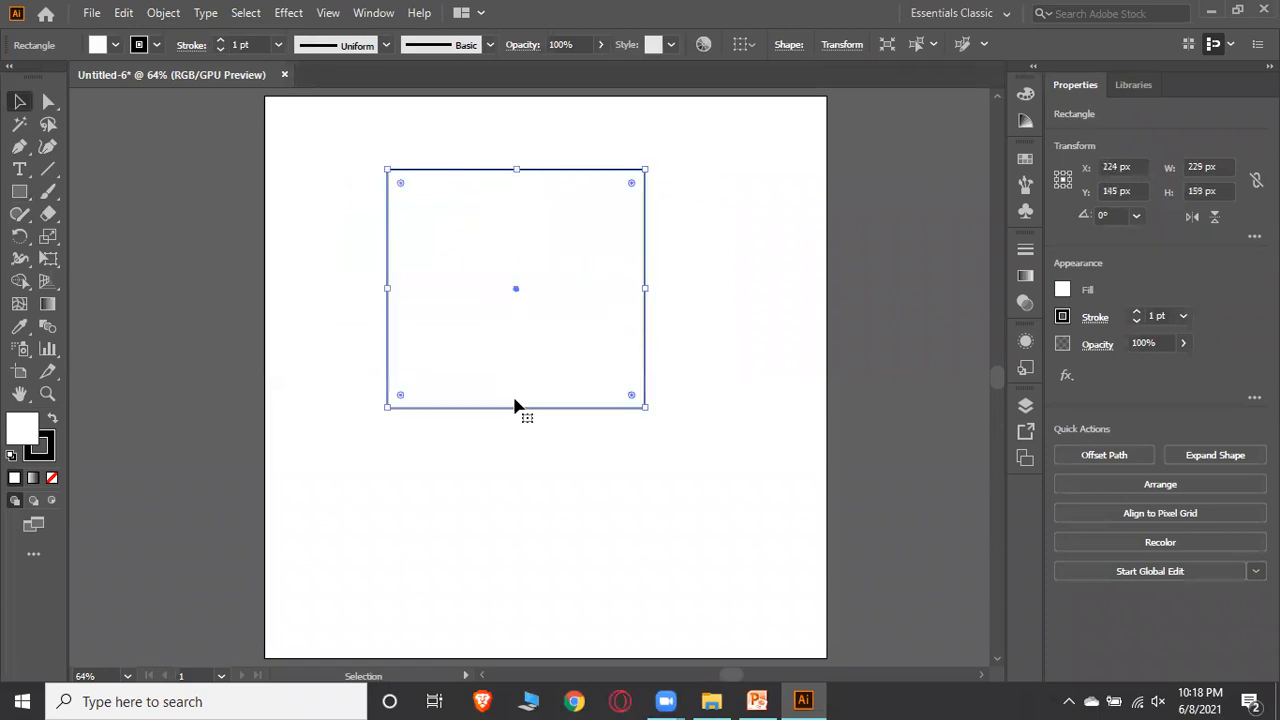
drag(644, 289, 737, 287)
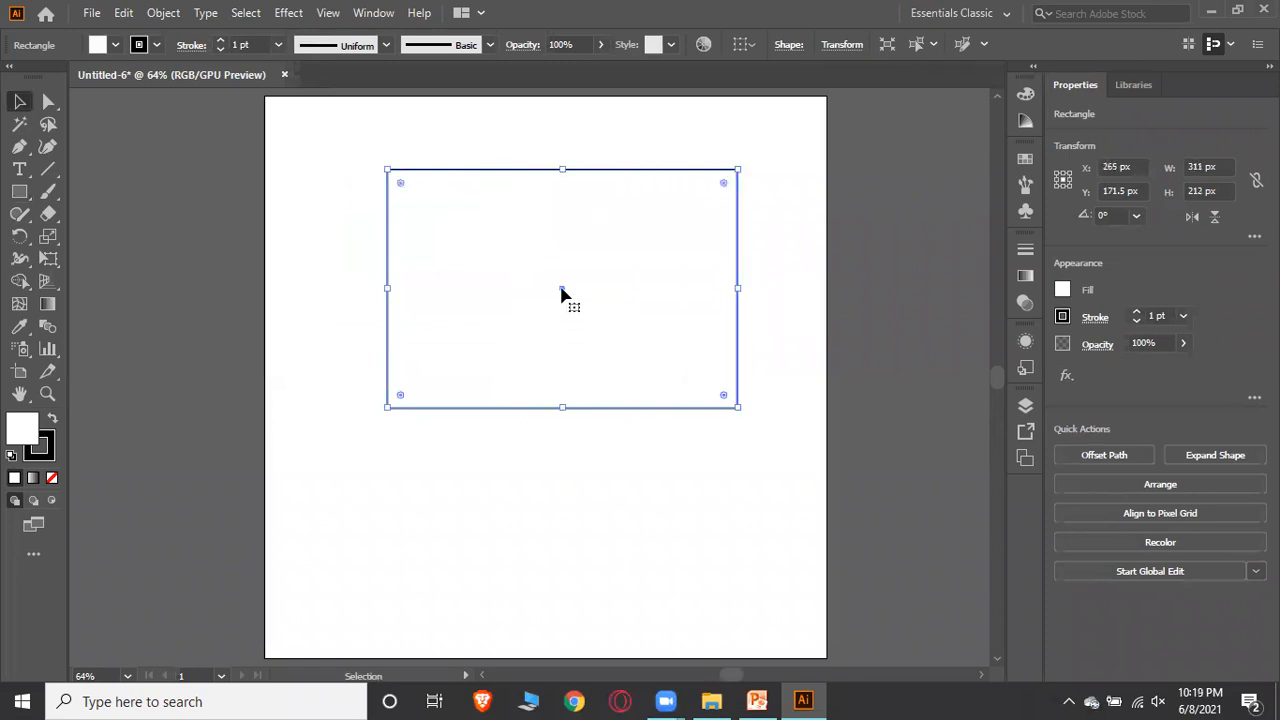
drag(562, 290, 519, 282)
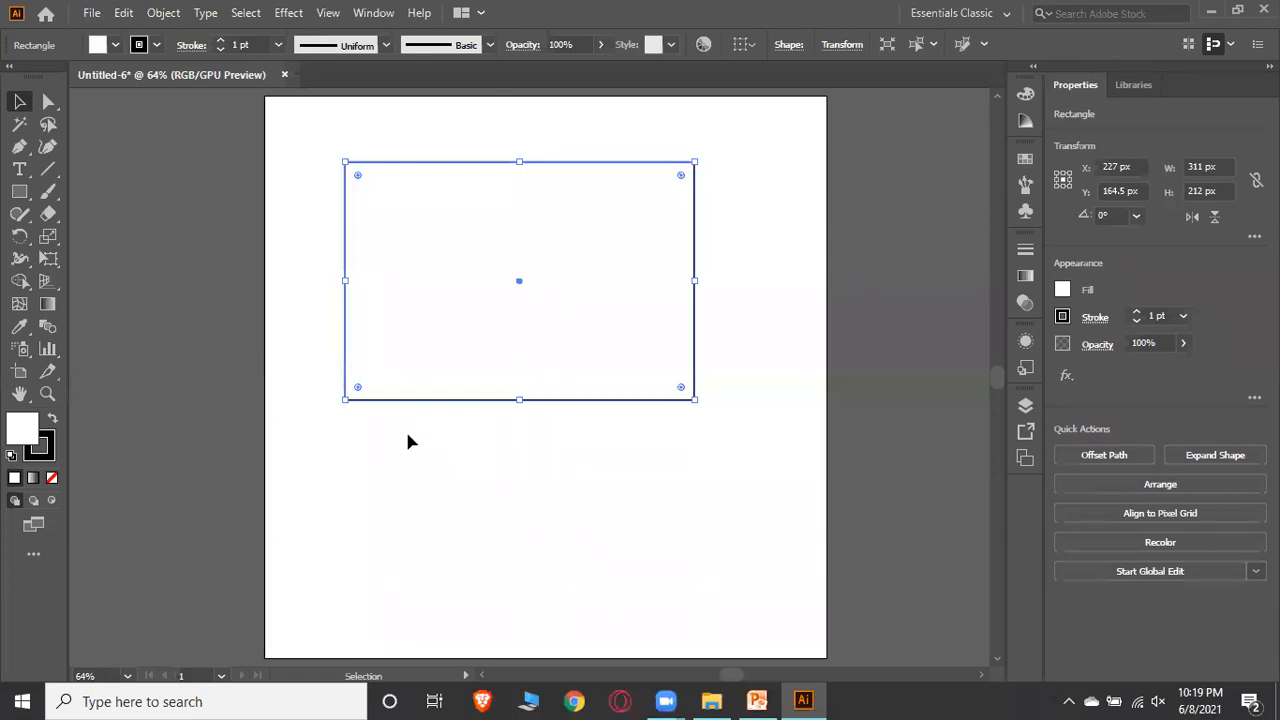
Open the Layers panel and dock it into the panel group on the side
key(F7)
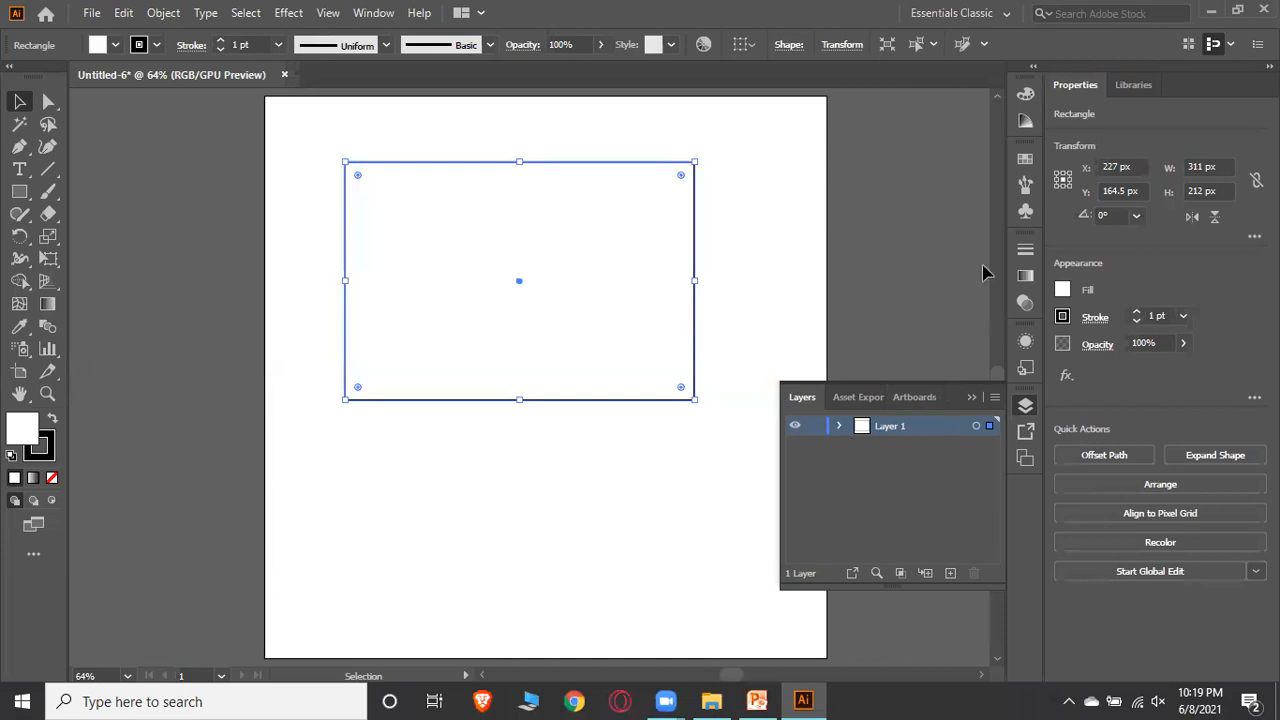
click(373, 12)
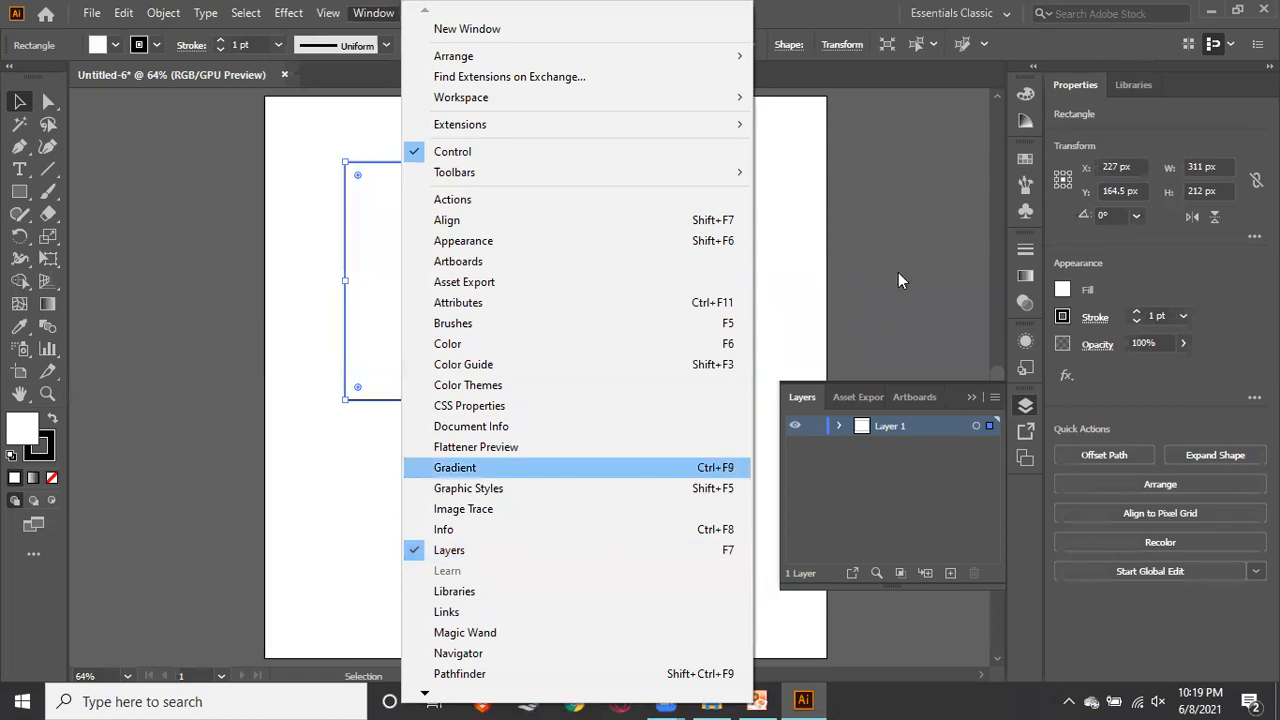
click(937, 209)
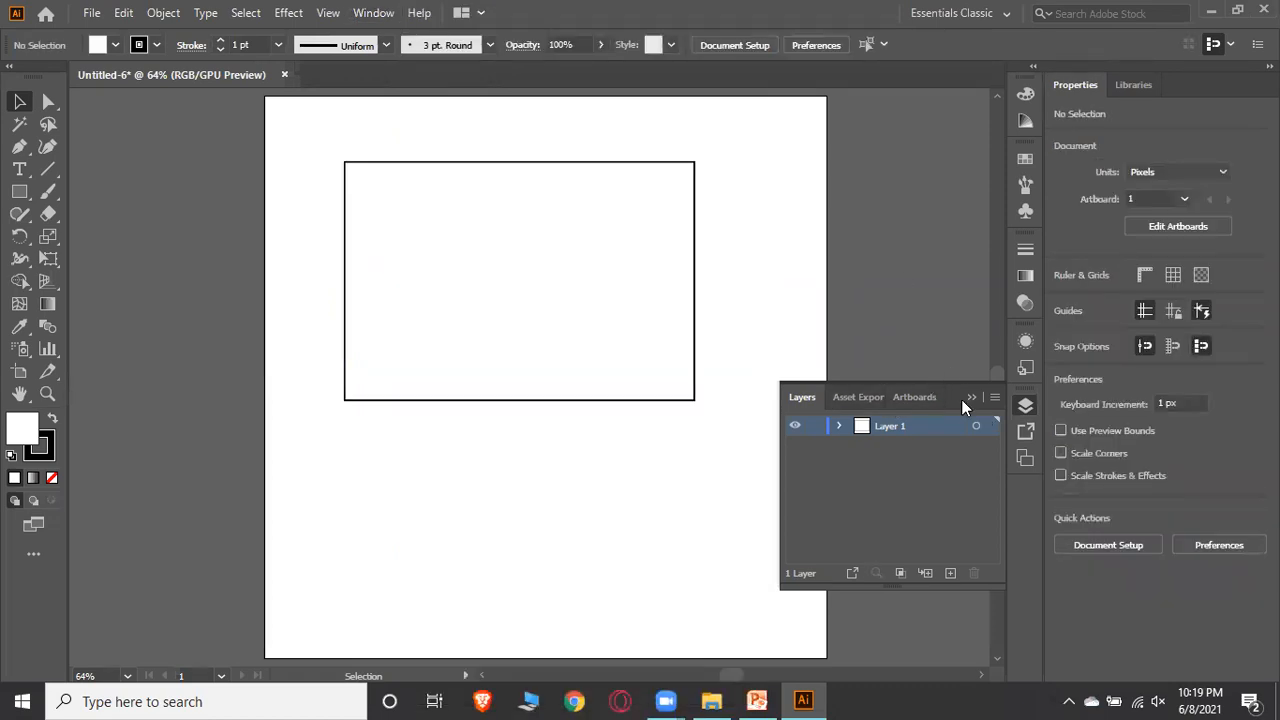
drag(952, 389, 1209, 90)
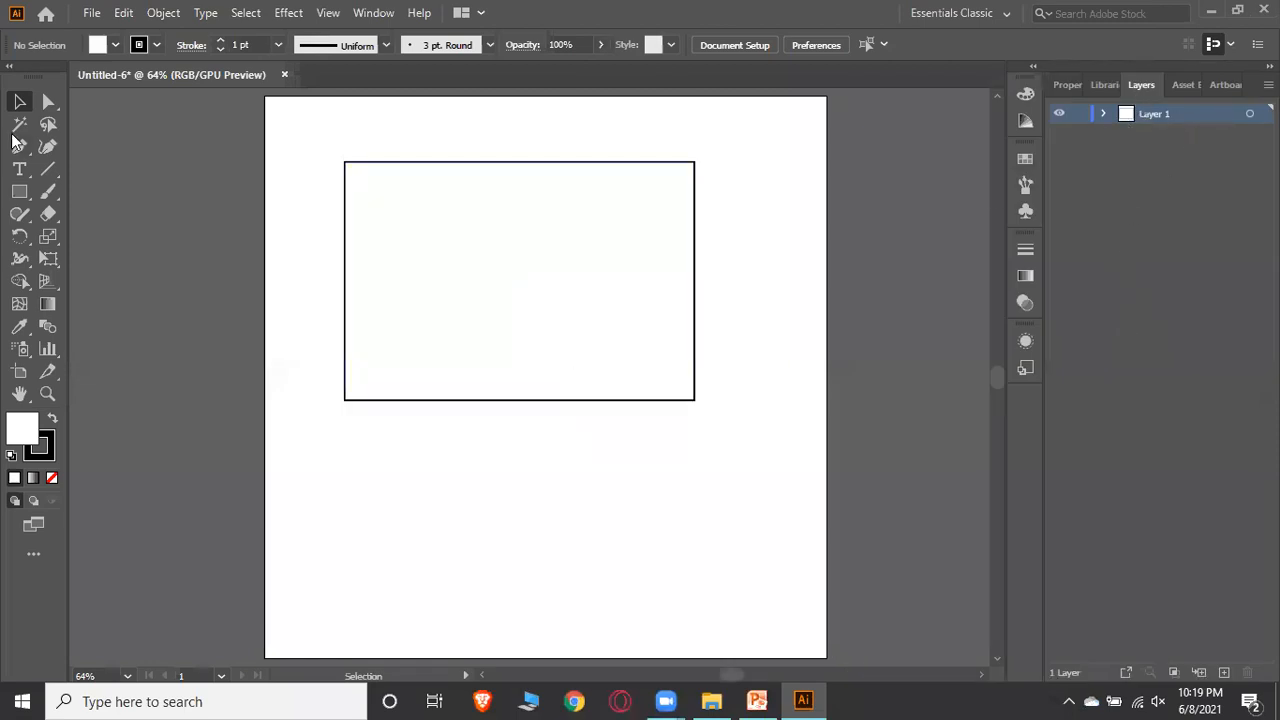
Shrink the rectangle into a small square in the artboard's upper-left corner
click(695, 402)
drag(697, 401, 477, 281)
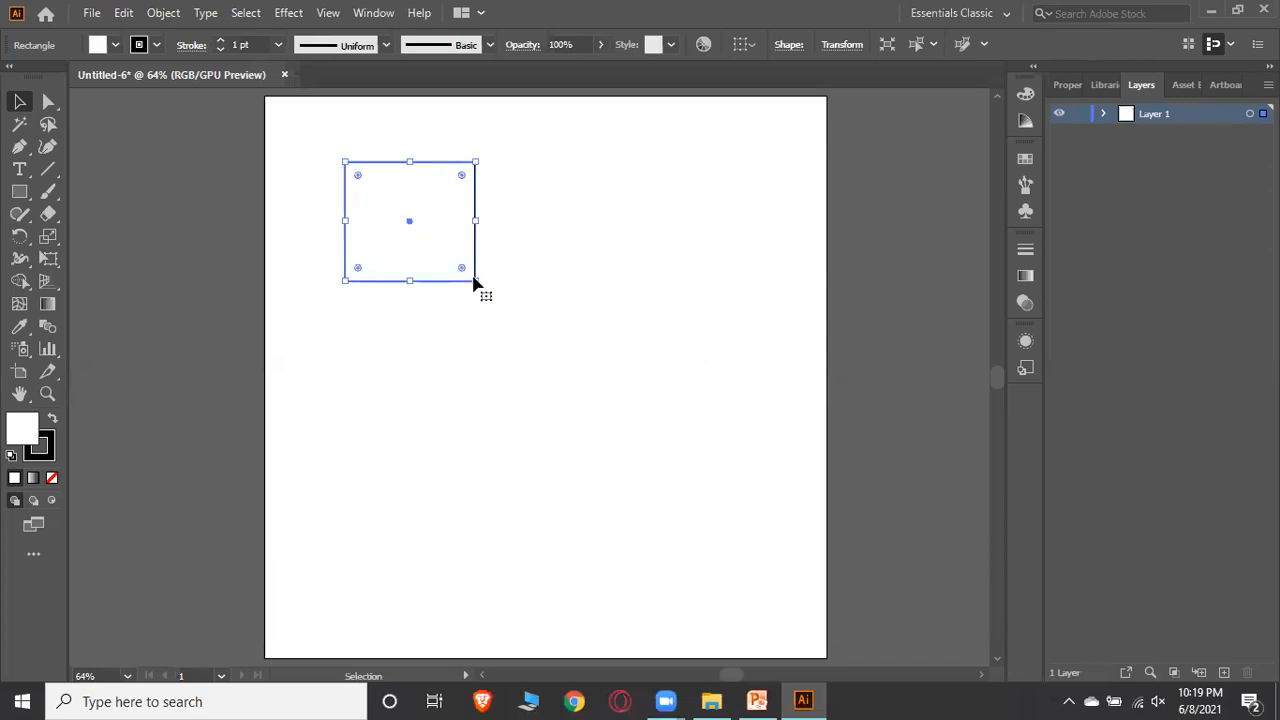
click(707, 217)
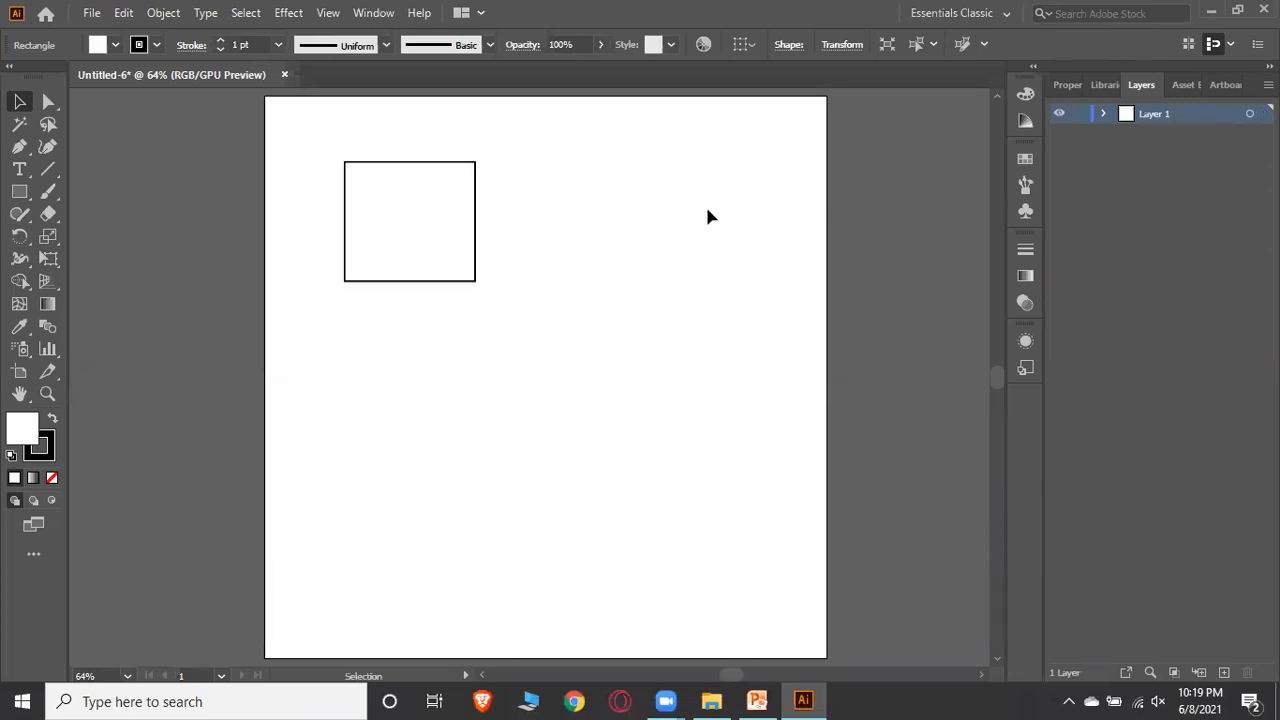
Duplicate the square and arrange the copies into a two-by-two grid of four squares
drag(408, 226, 568, 316)
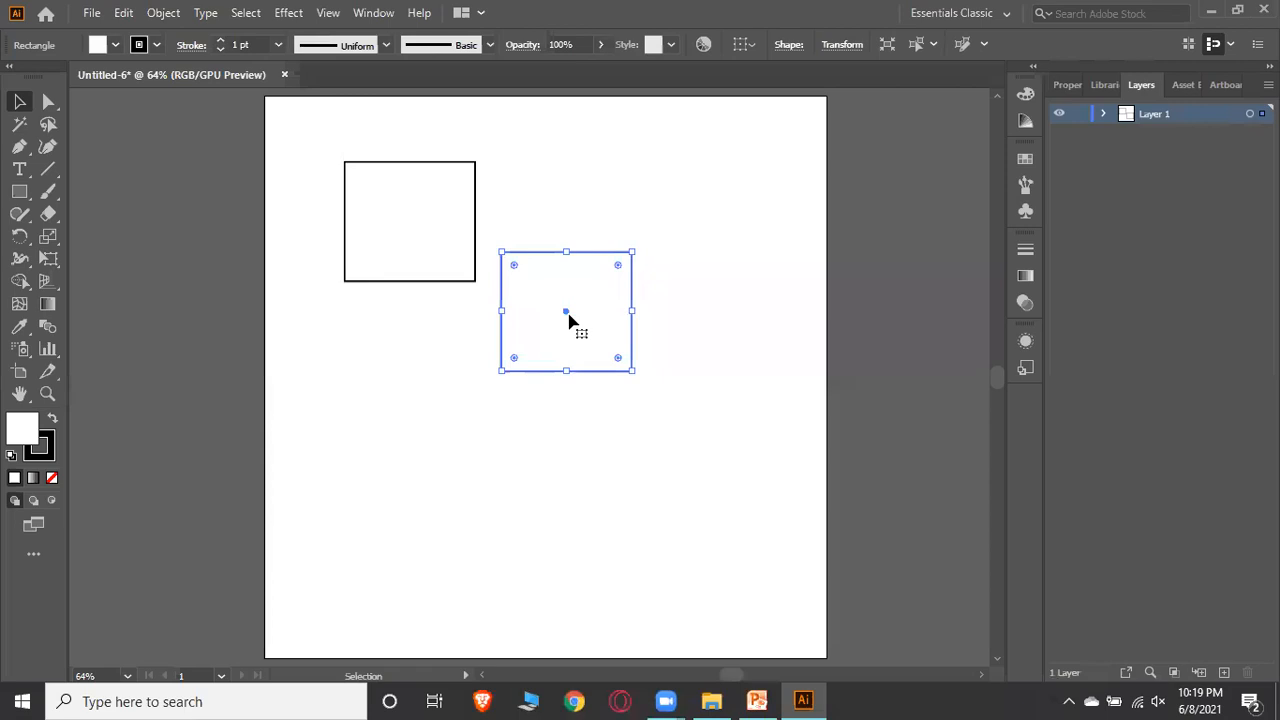
drag(566, 314, 410, 427)
drag(409, 228, 570, 187)
drag(571, 314, 651, 435)
drag(574, 183, 654, 224)
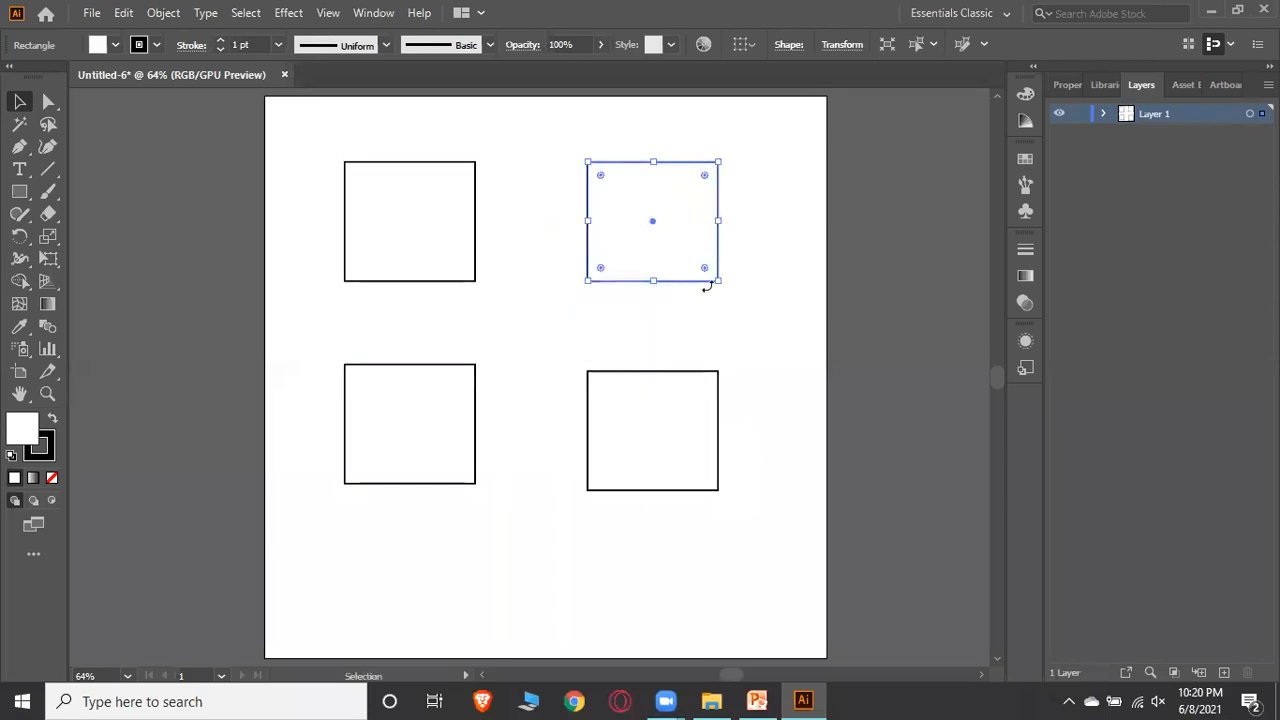
click(758, 284)
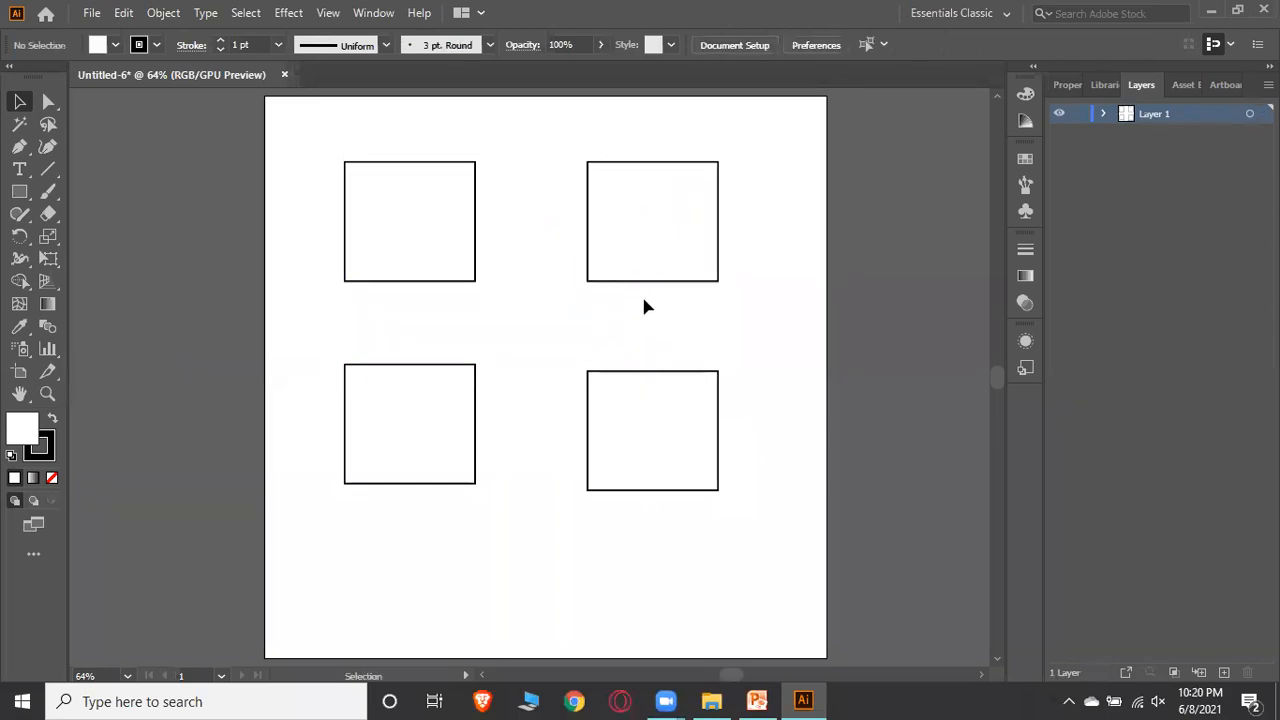
Draw a circle with the Ellipse Tool overlapping the centre of the four squares
right_click(19, 191)
click(107, 238)
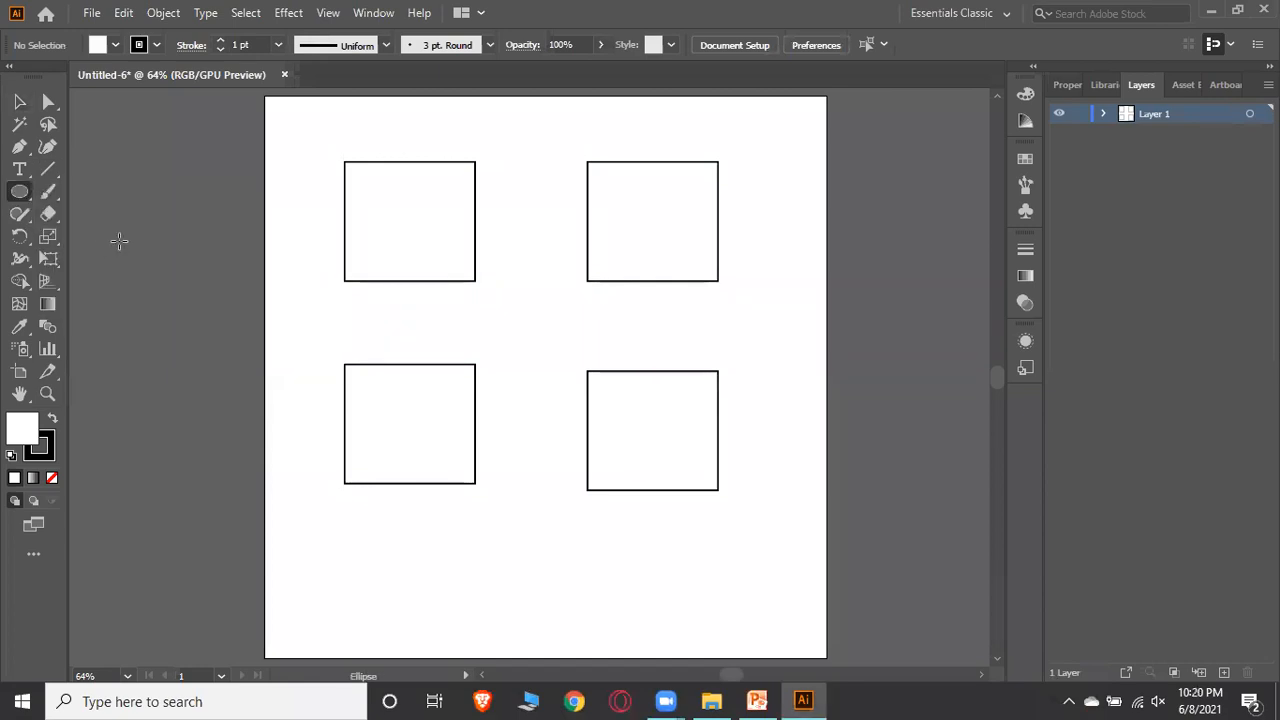
drag(422, 244, 652, 466)
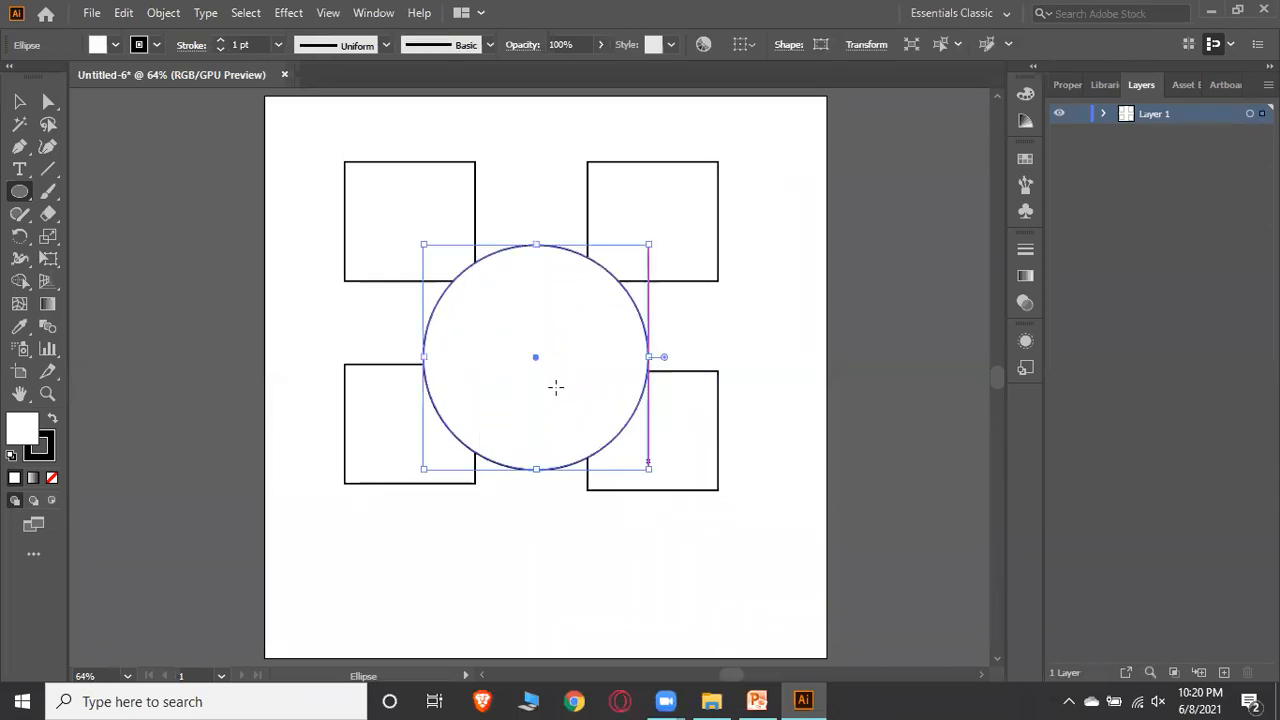
click(19, 101)
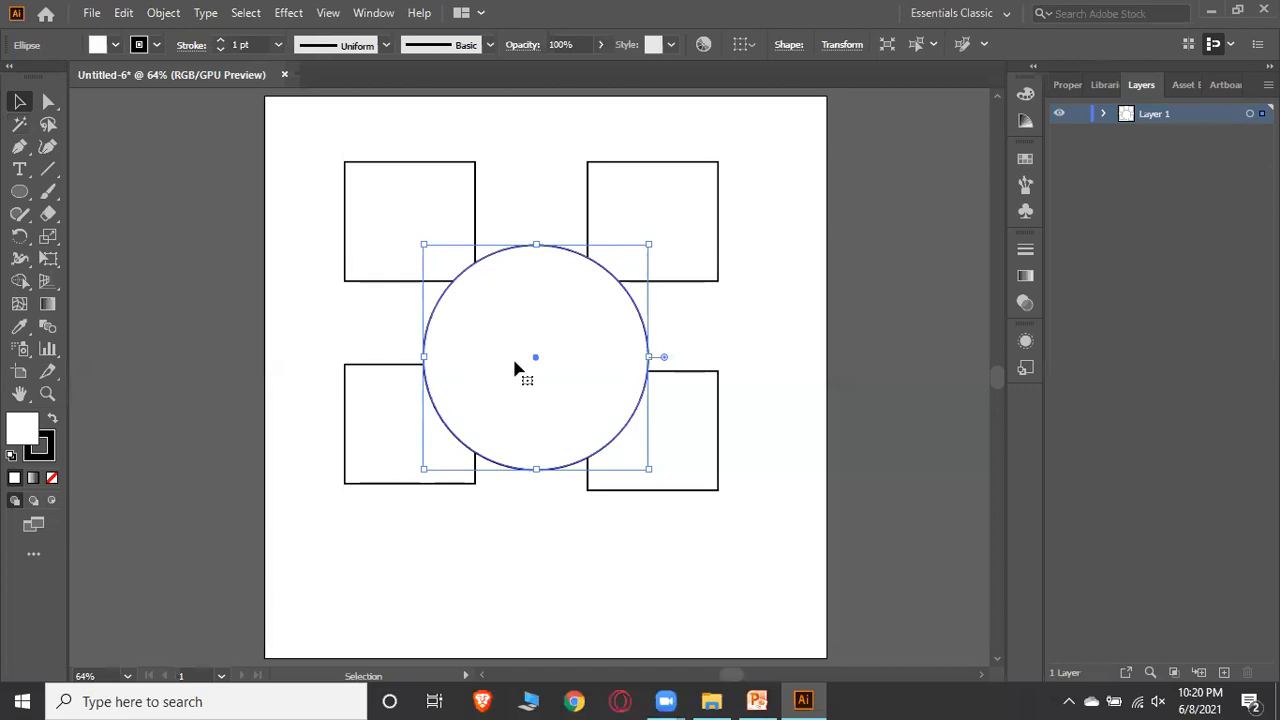
drag(534, 363, 531, 343)
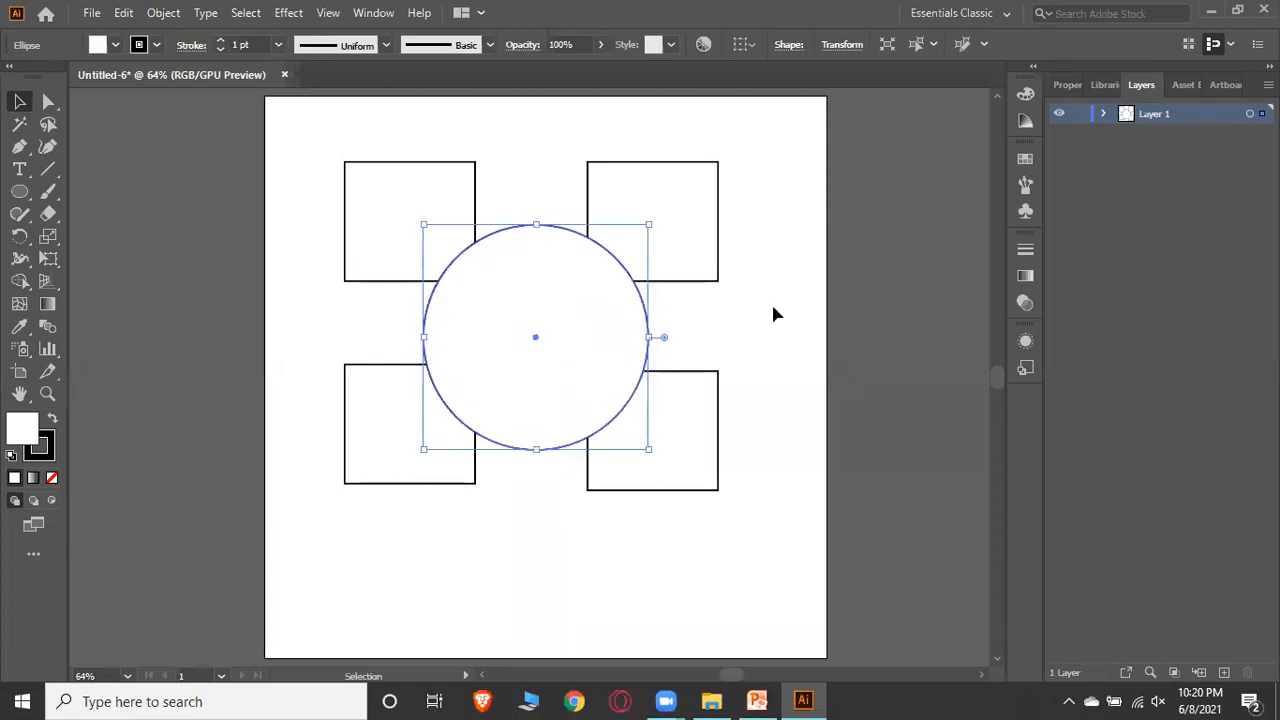
click(776, 314)
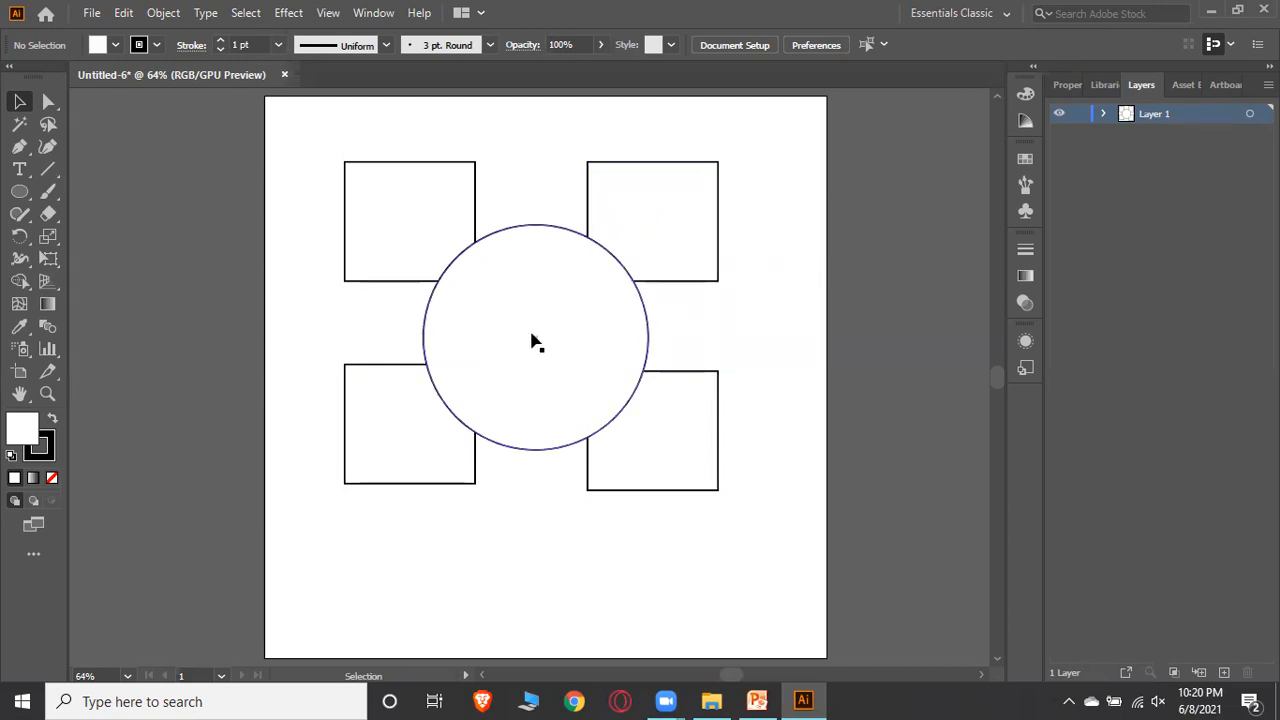
Nudge the circle slightly up so it sits centred between the squares
mouse_move(558, 340)
mouse_down()
mouse_move(572, 337)
mouse_move(537, 338)
mouse_up()
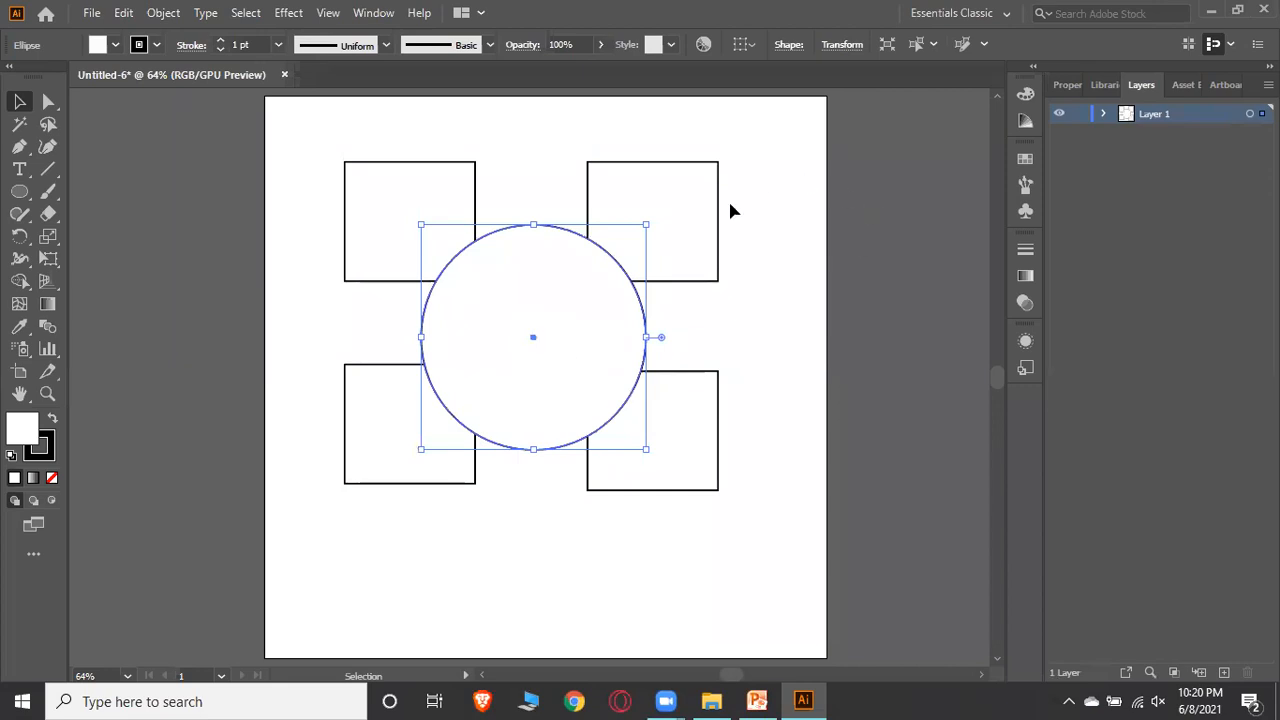
click(781, 335)
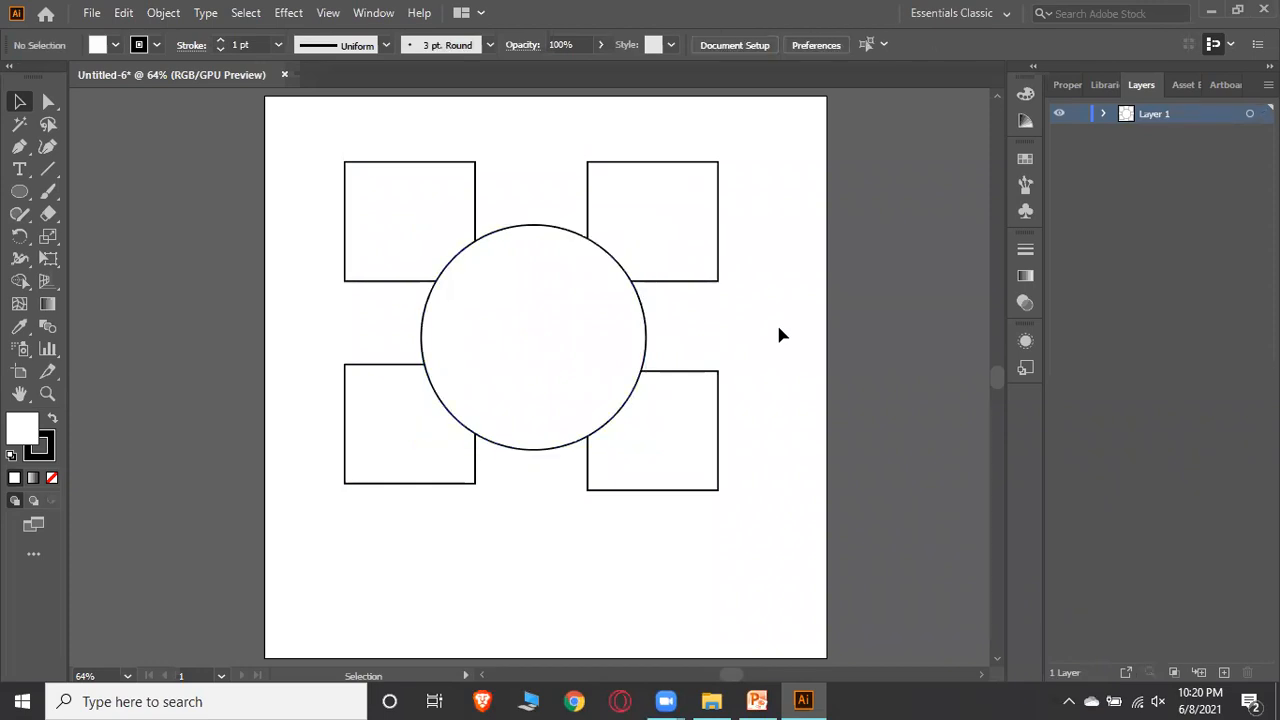
drag(535, 336, 535, 321)
click(830, 336)
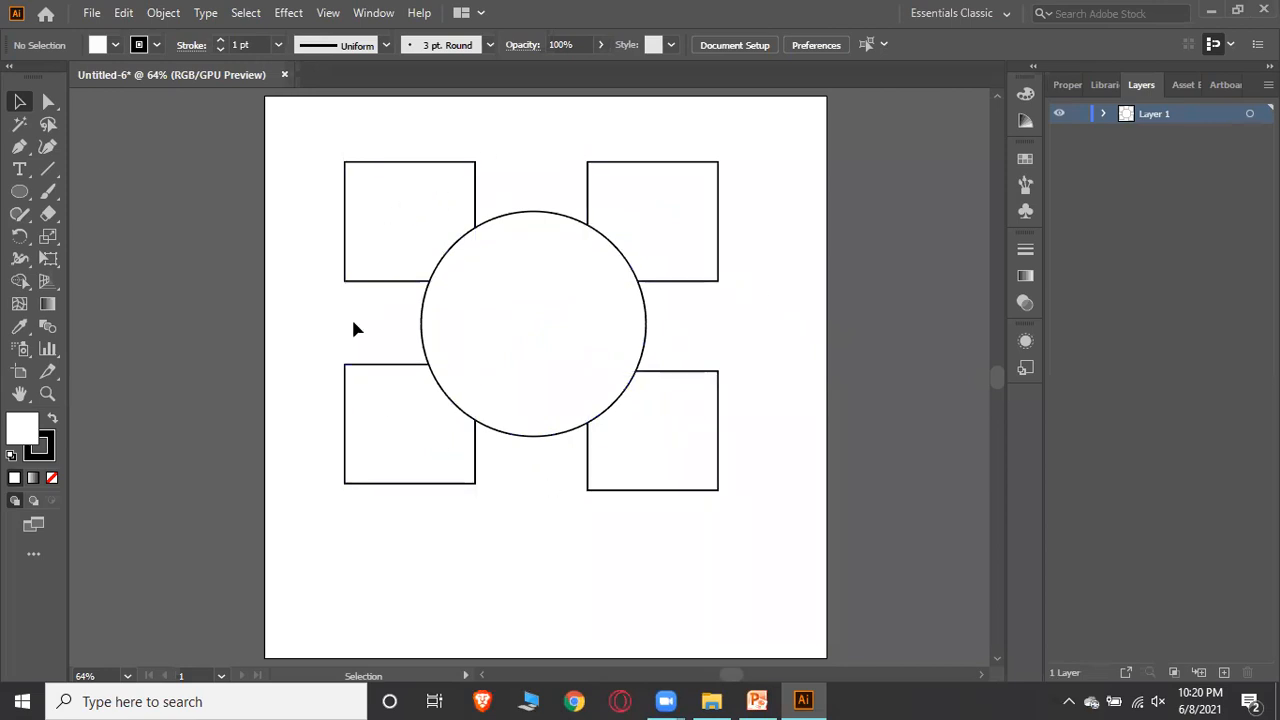
Delete the upper-right square and undo the deletion
right_click(688, 209)
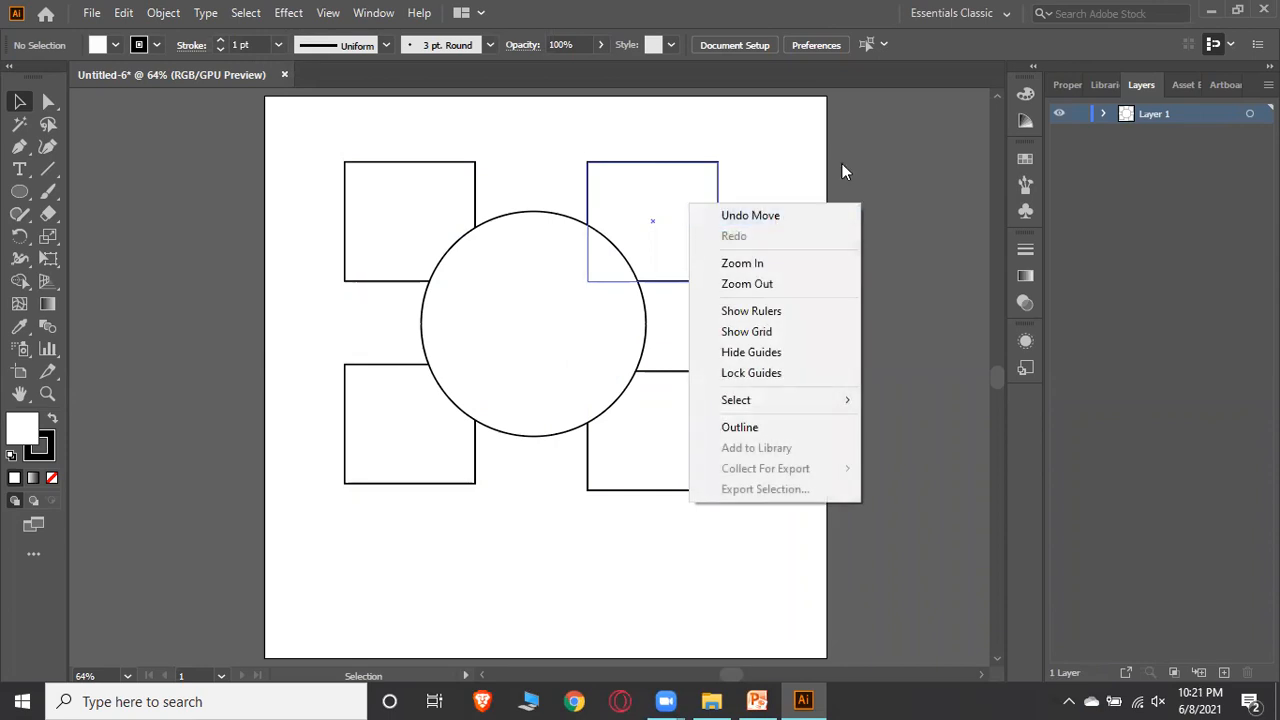
click(666, 220)
click(666, 220)
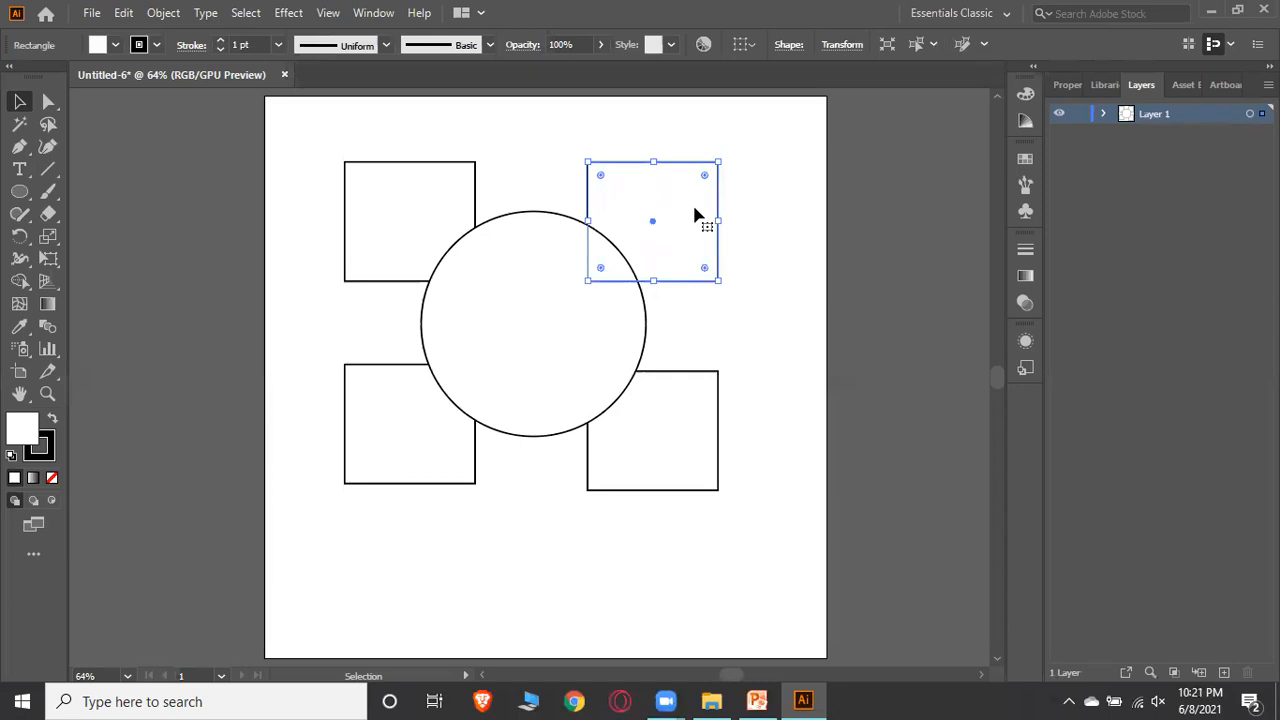
key(Delete)
click(424, 222)
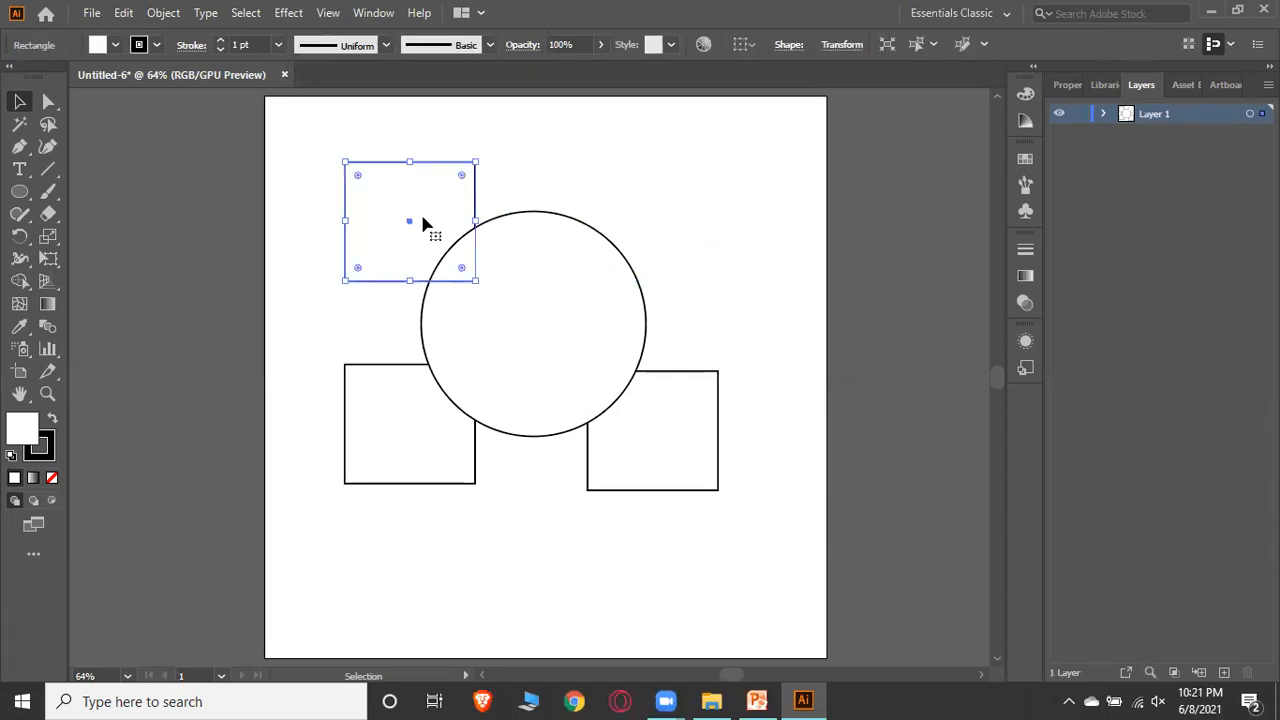
click(630, 200)
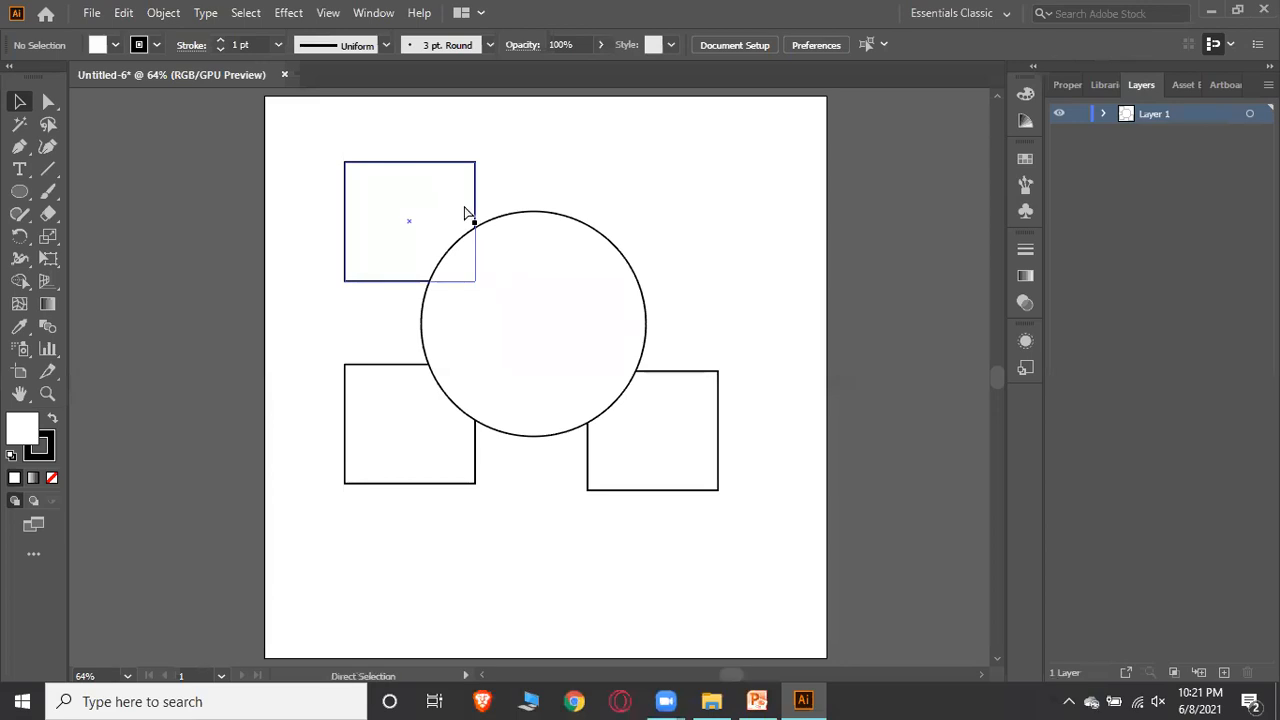
key(ctrl+z)
click(651, 229)
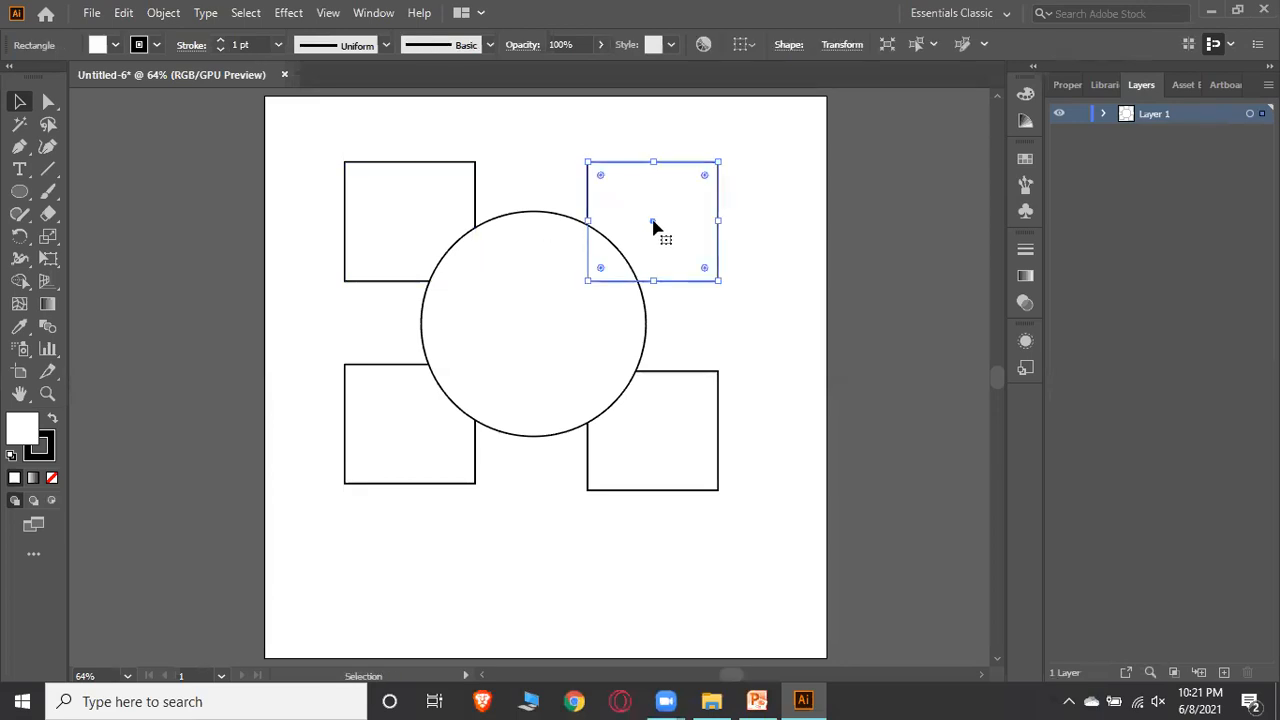
click(744, 215)
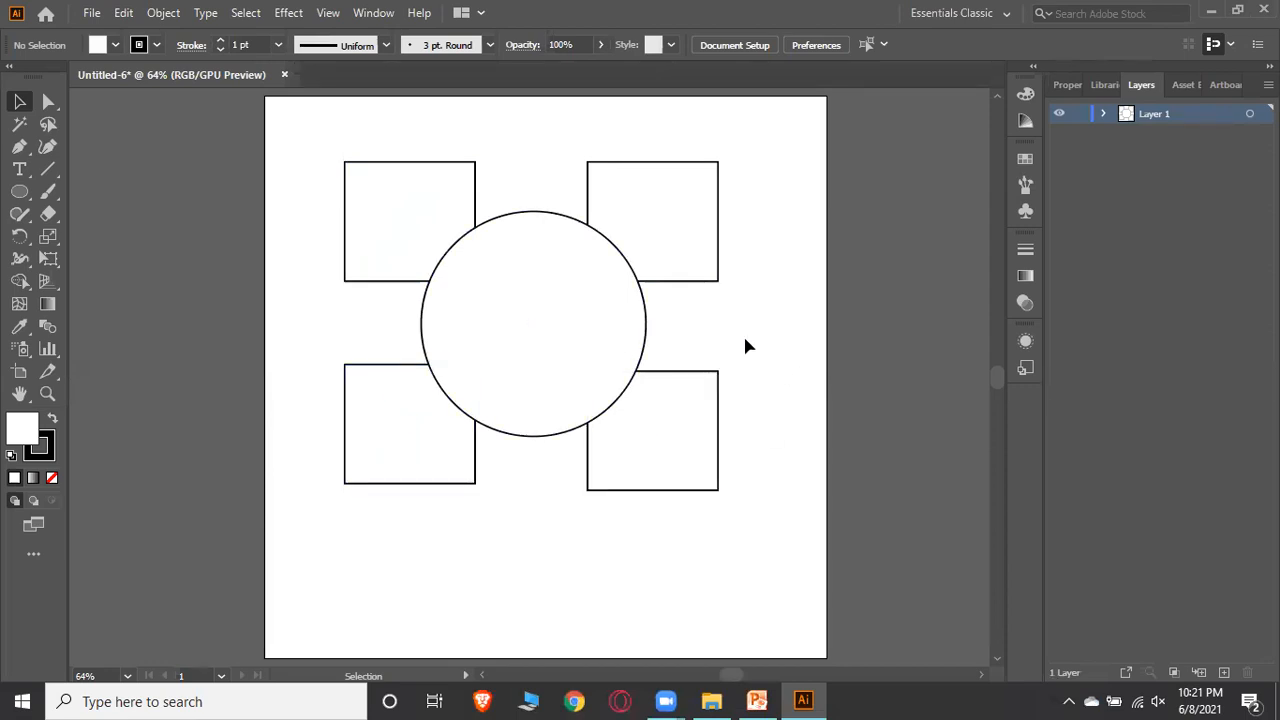
Delete the circle and create a new layer
click(533, 323)
key(Delete)
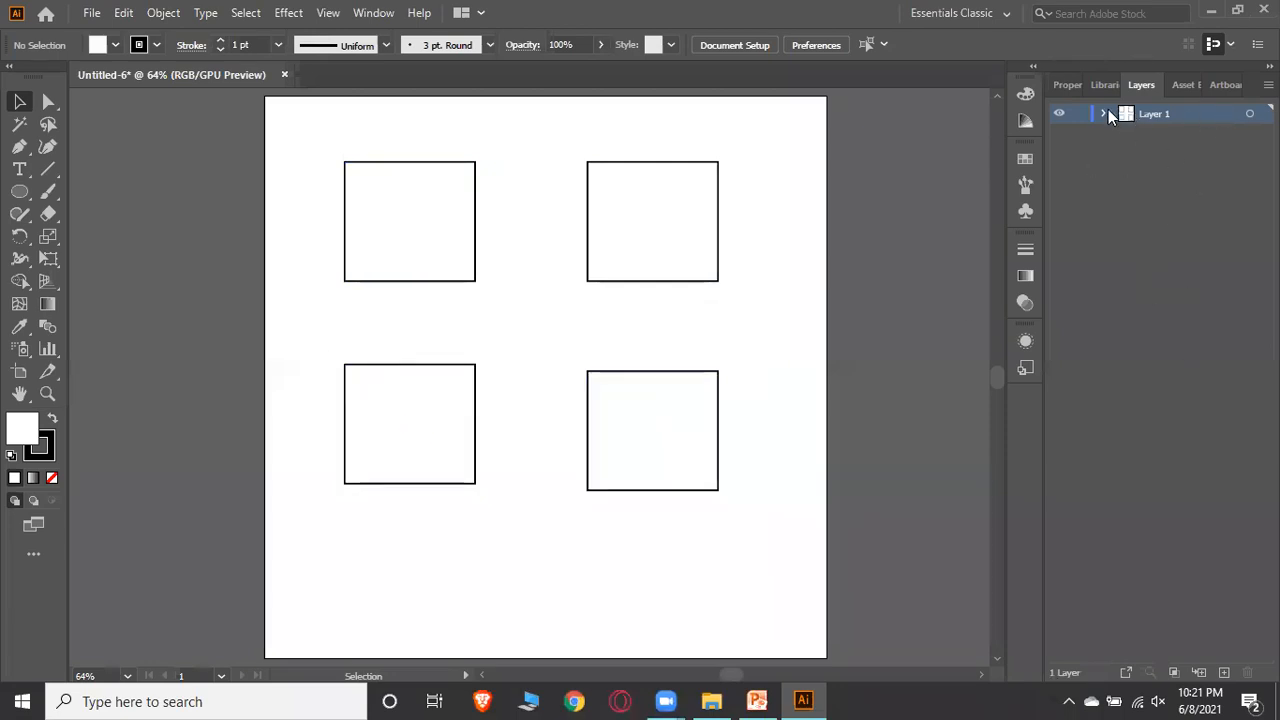
click(1227, 673)
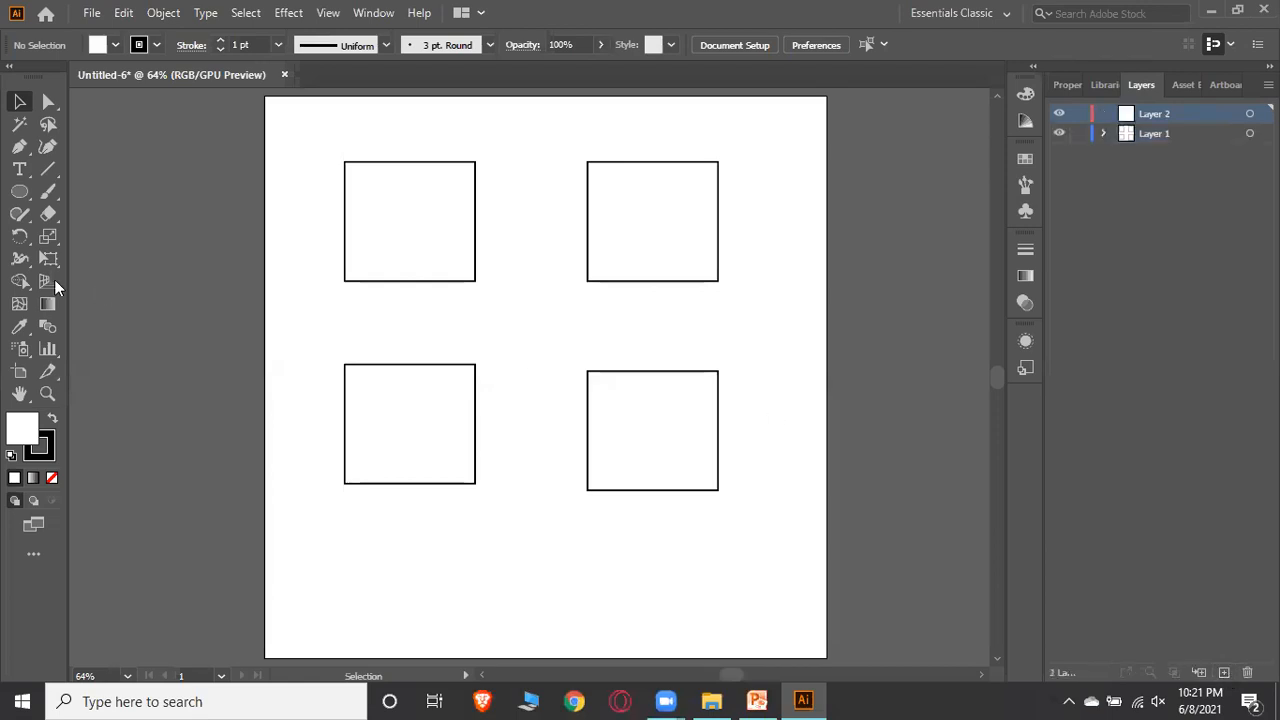
Draw a circle on Layer 2 centred among the squares with the Ellipse Tool, and hide Layer 1
click(19, 192)
drag(422, 237, 640, 423)
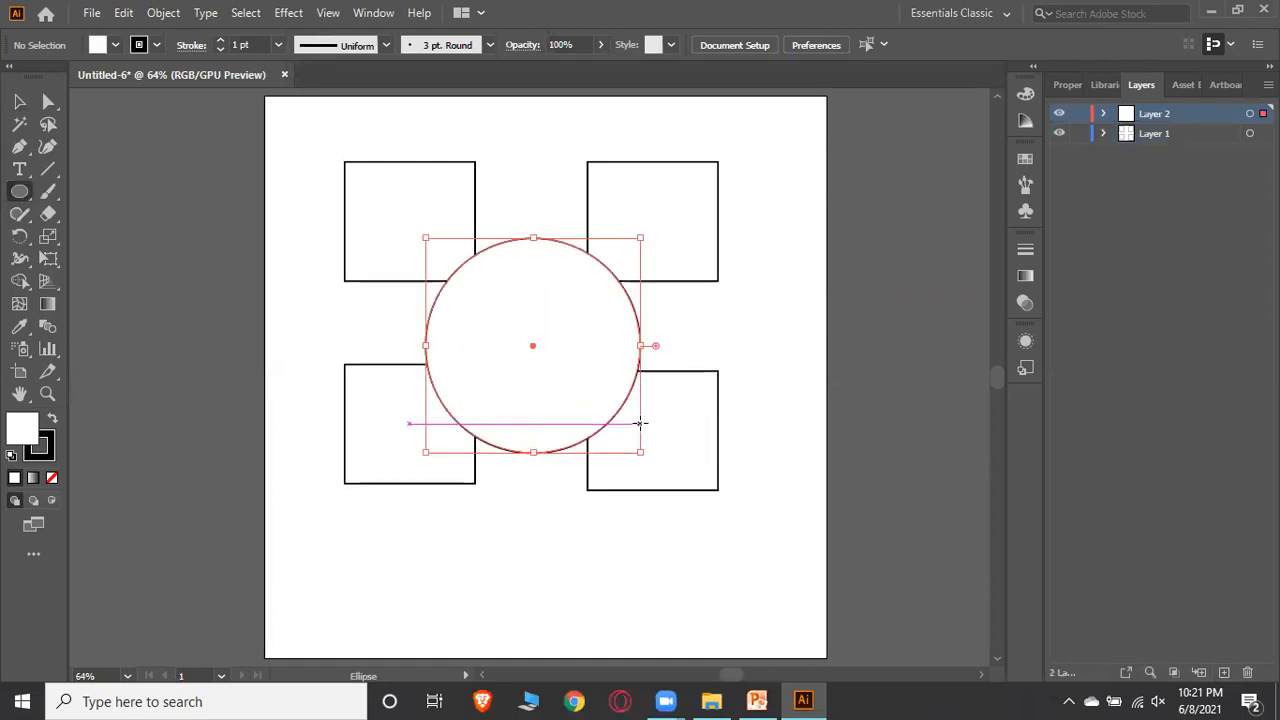
click(19, 101)
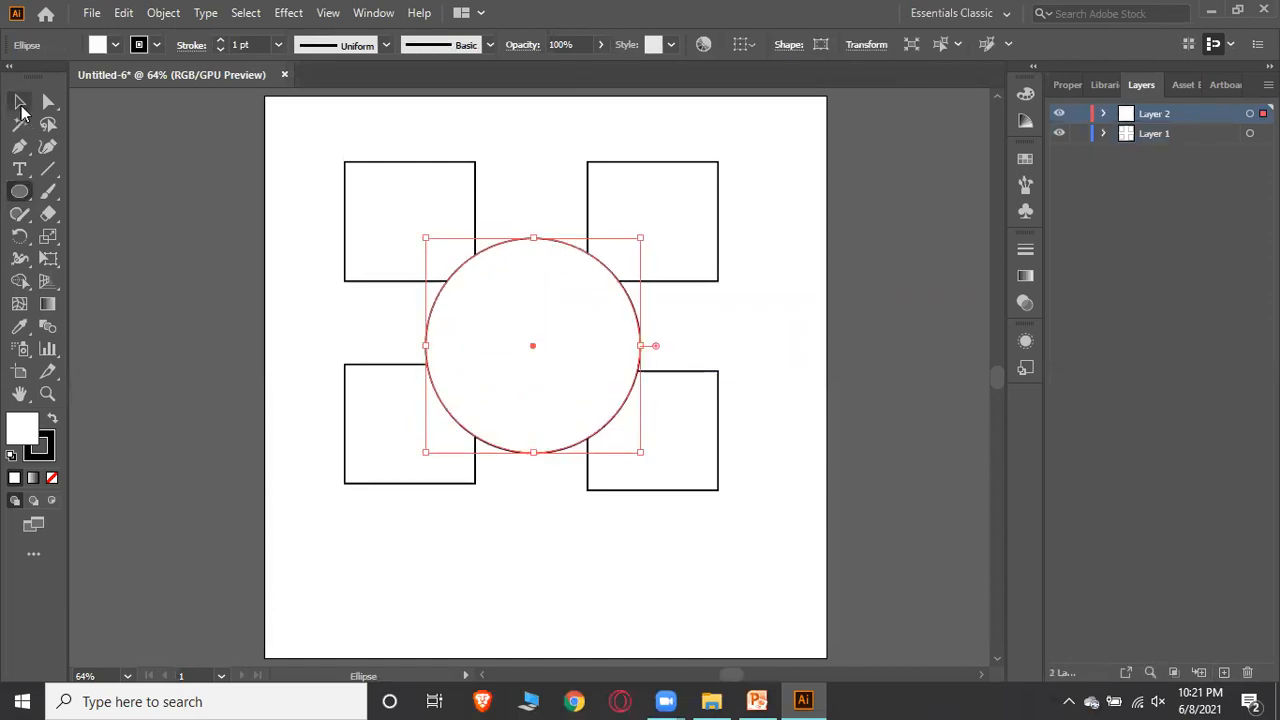
click(811, 444)
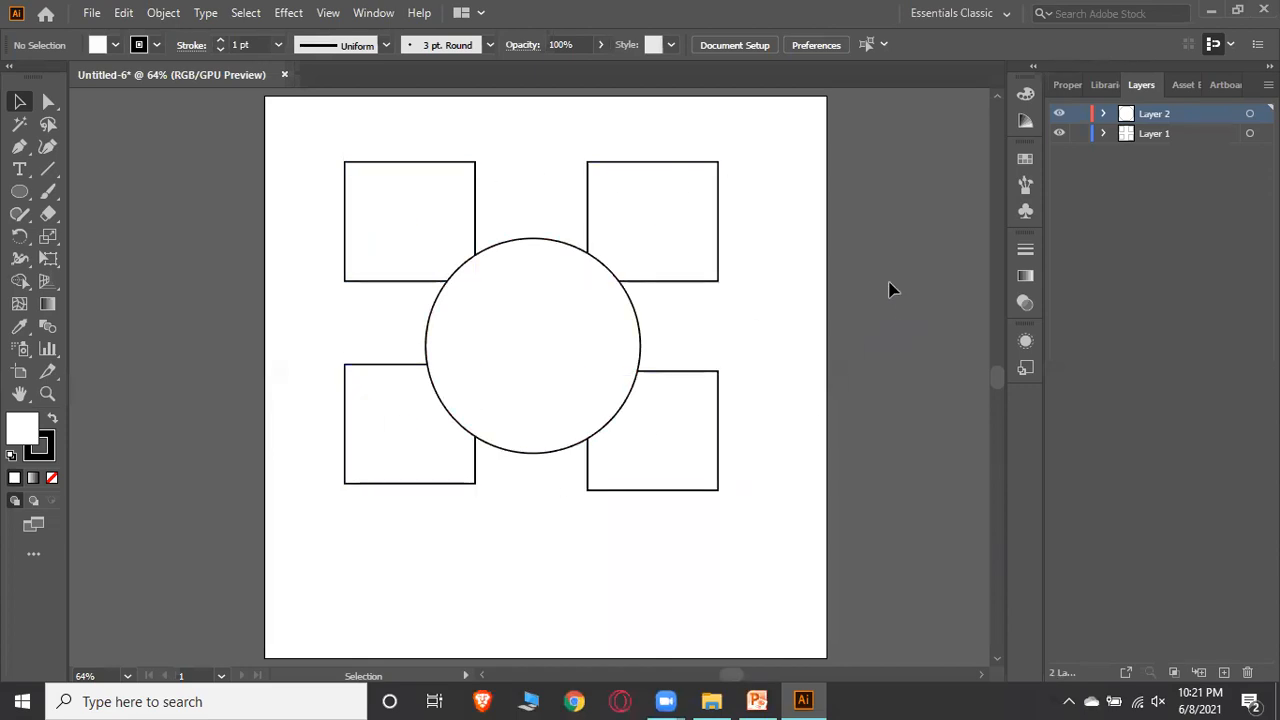
click(1060, 133)
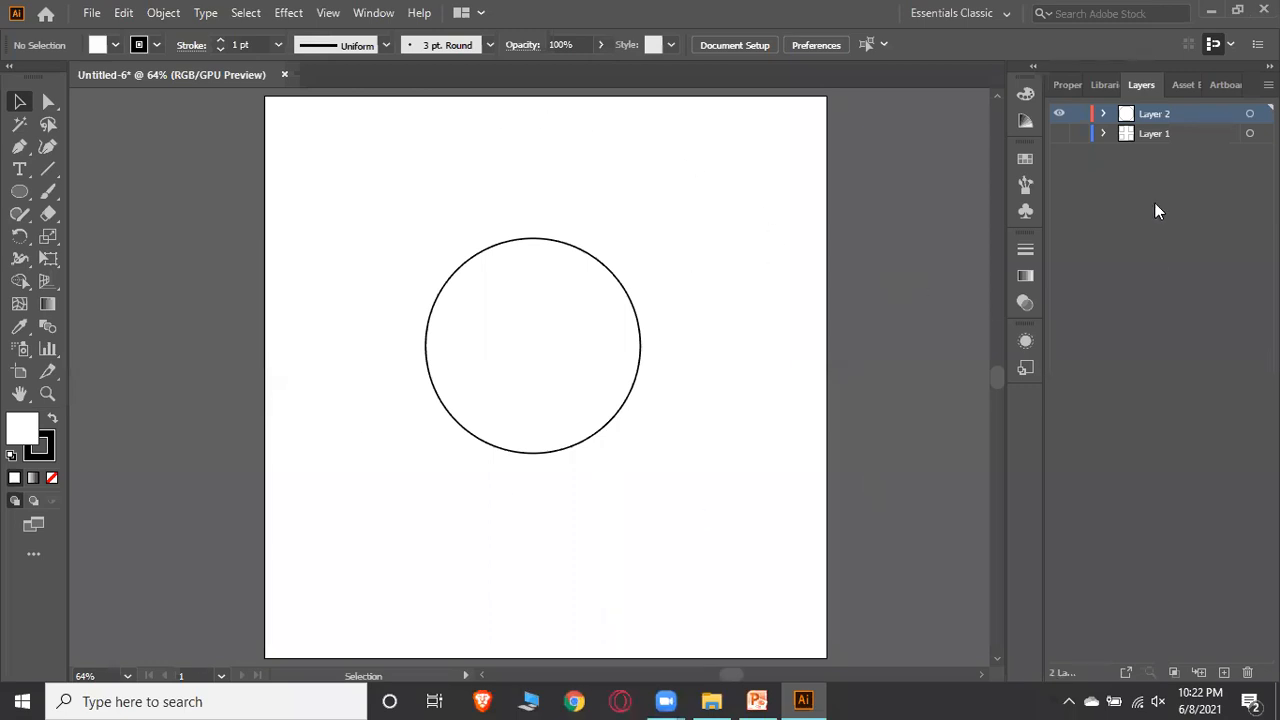
Show Layer 1 again and draw a hexagon over the upper-left square with the Polygon Tool
click(1059, 134)
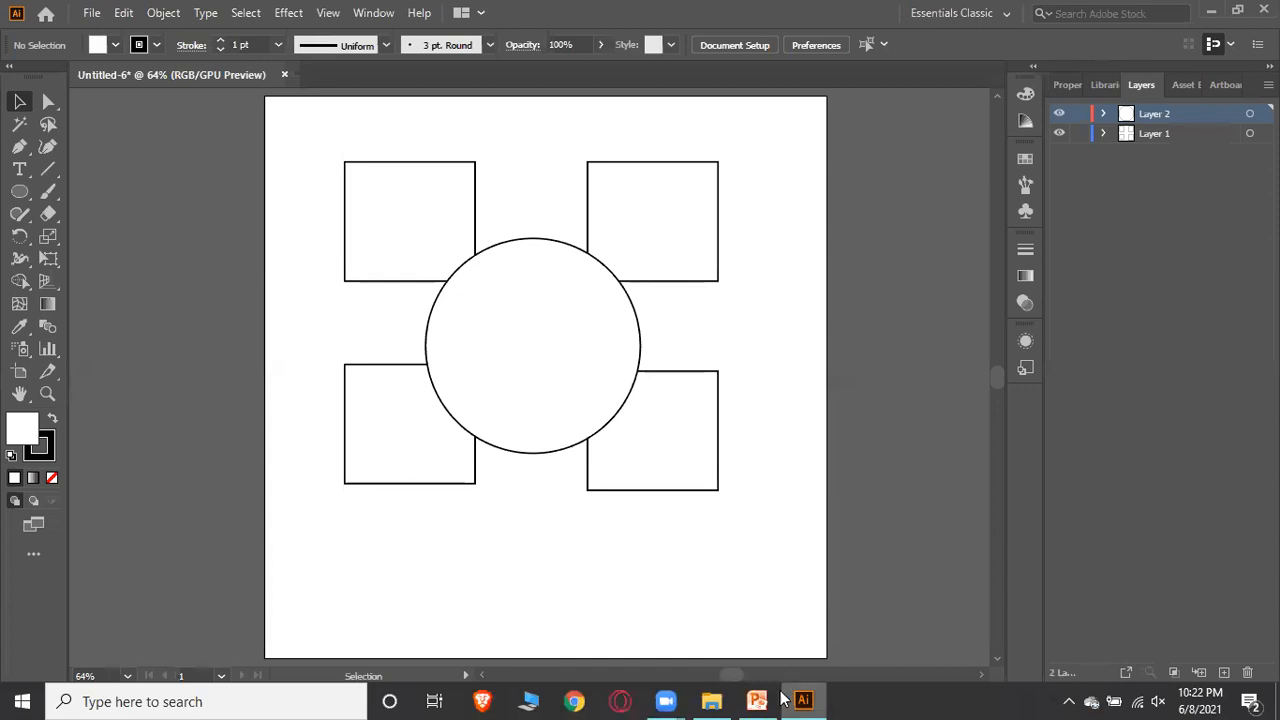
click(19, 191)
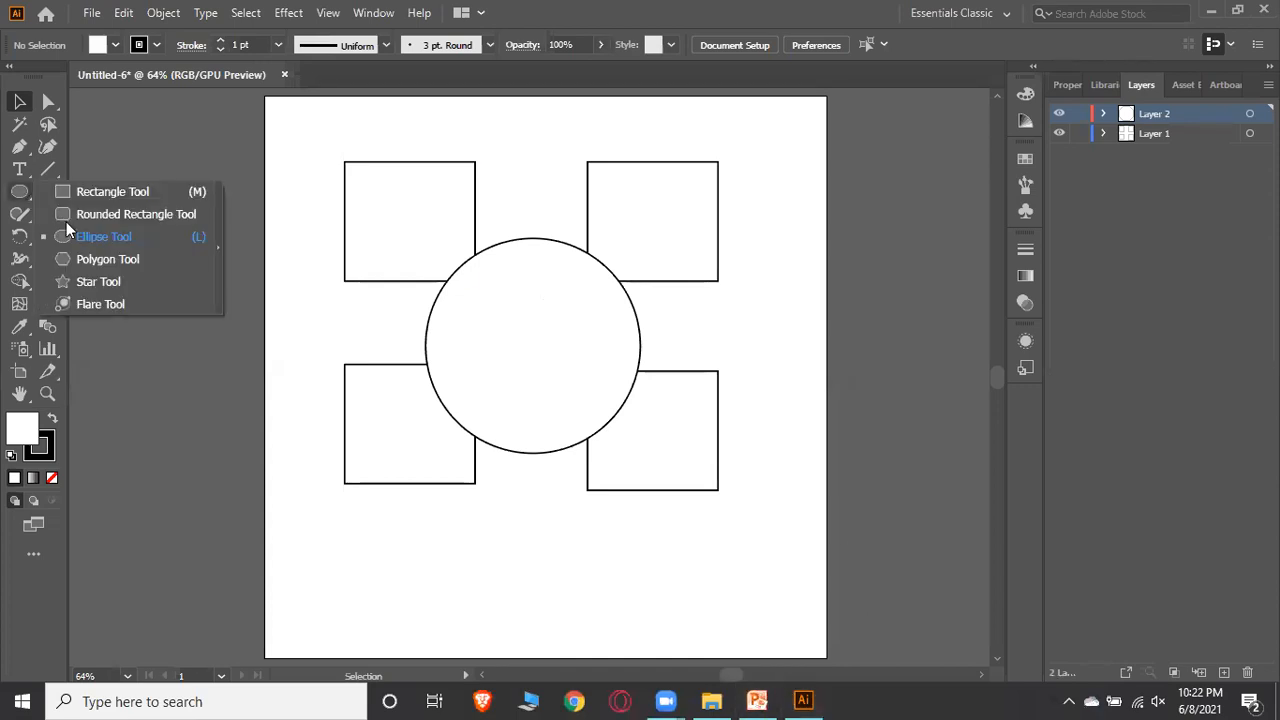
click(88, 259)
drag(435, 242, 534, 287)
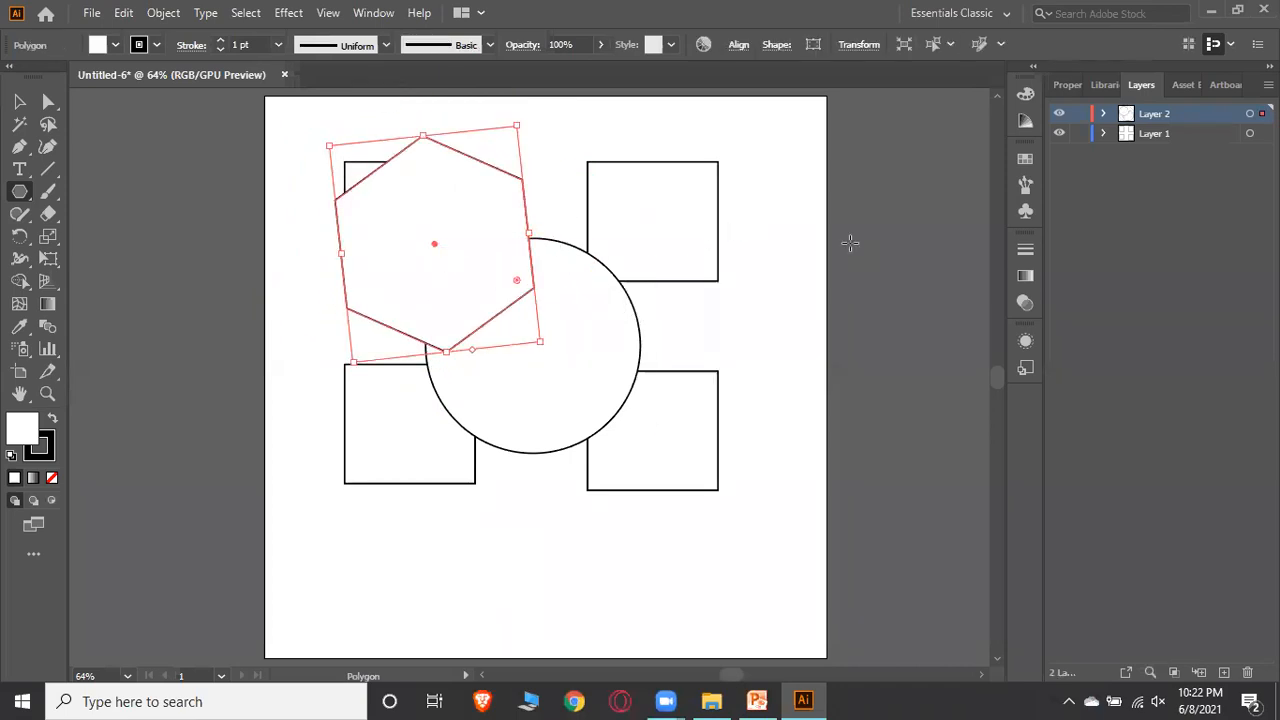
Hide Layers 1 and 2, create a new layer, and return to the normal preview view
click(1065, 115)
click(1060, 133)
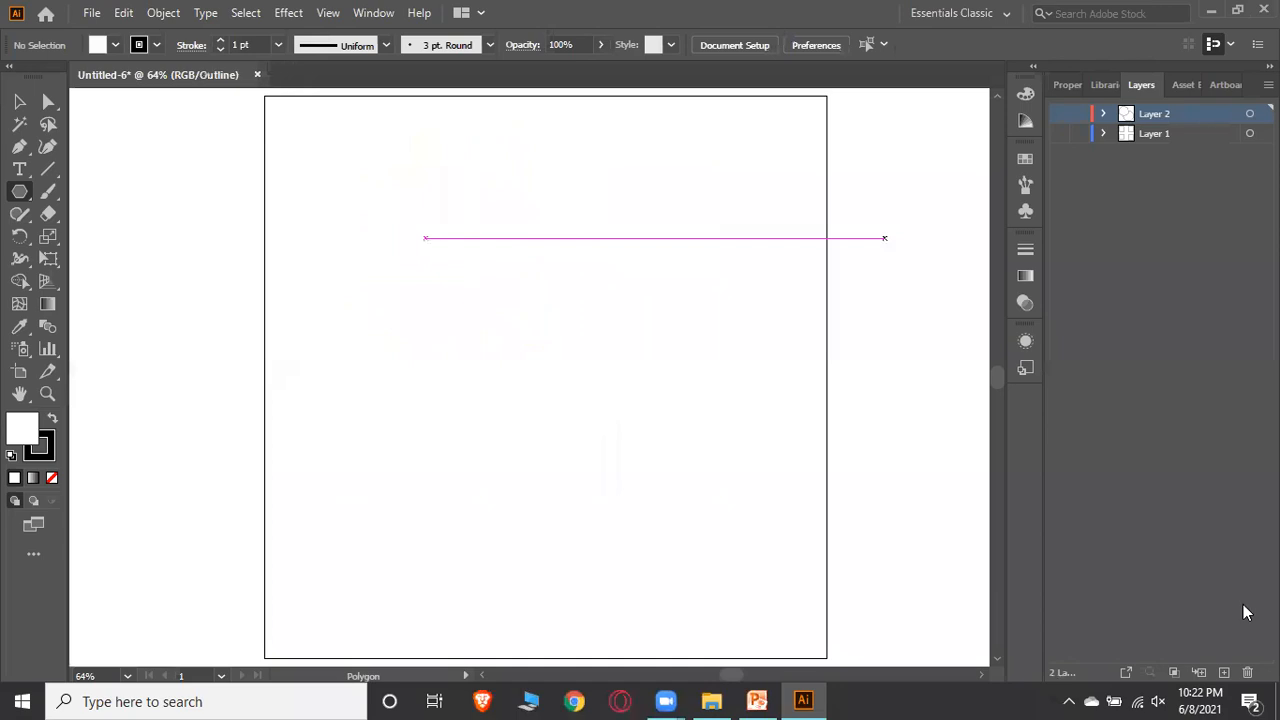
click(1224, 672)
key(ctrl+y)
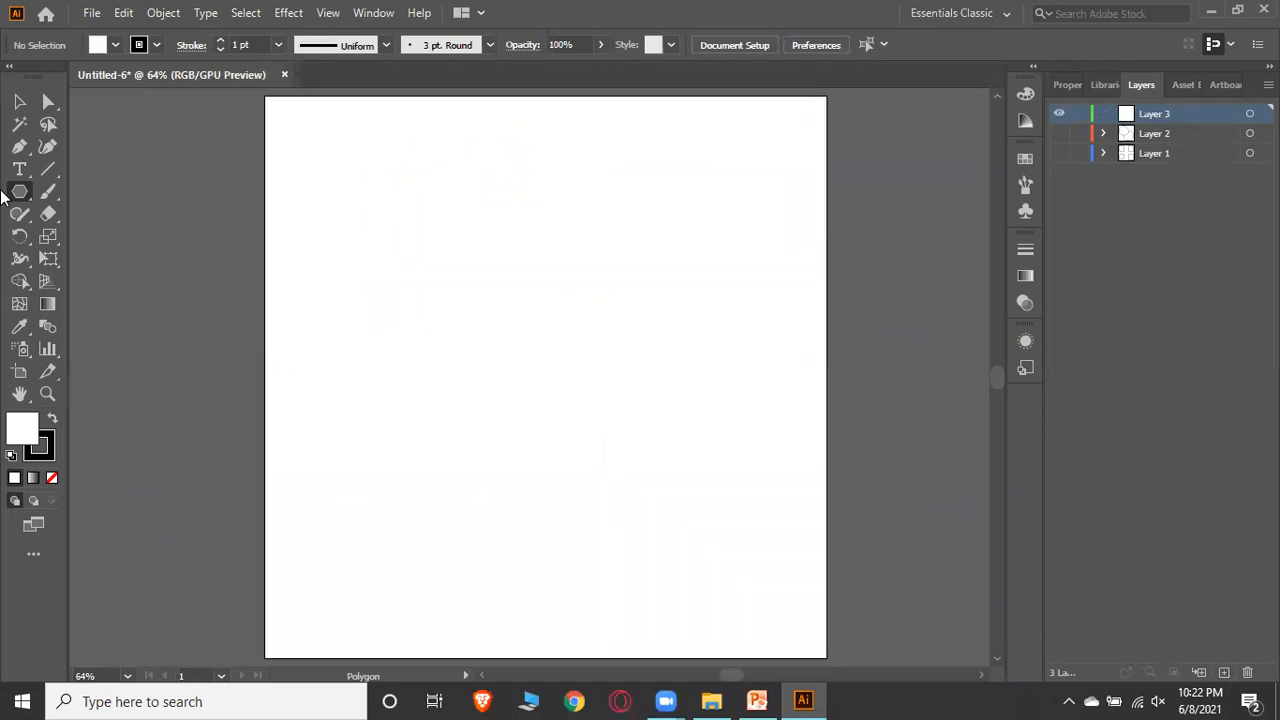
Draw a triangle on Layer 3 with the Polygon Tool, reducing its number of sides while drawing
drag(417, 214, 514, 256)
key(Down)
key(Up)
key(Up)
key(Up)
key(Up)
key(Up)
key(Up)
key(Up)
key(Up)
key(Down)
key(Down)
key(Down)
key(Down)
key(Down)
key(Down)
key(Down)
key(Down)
key(Down)
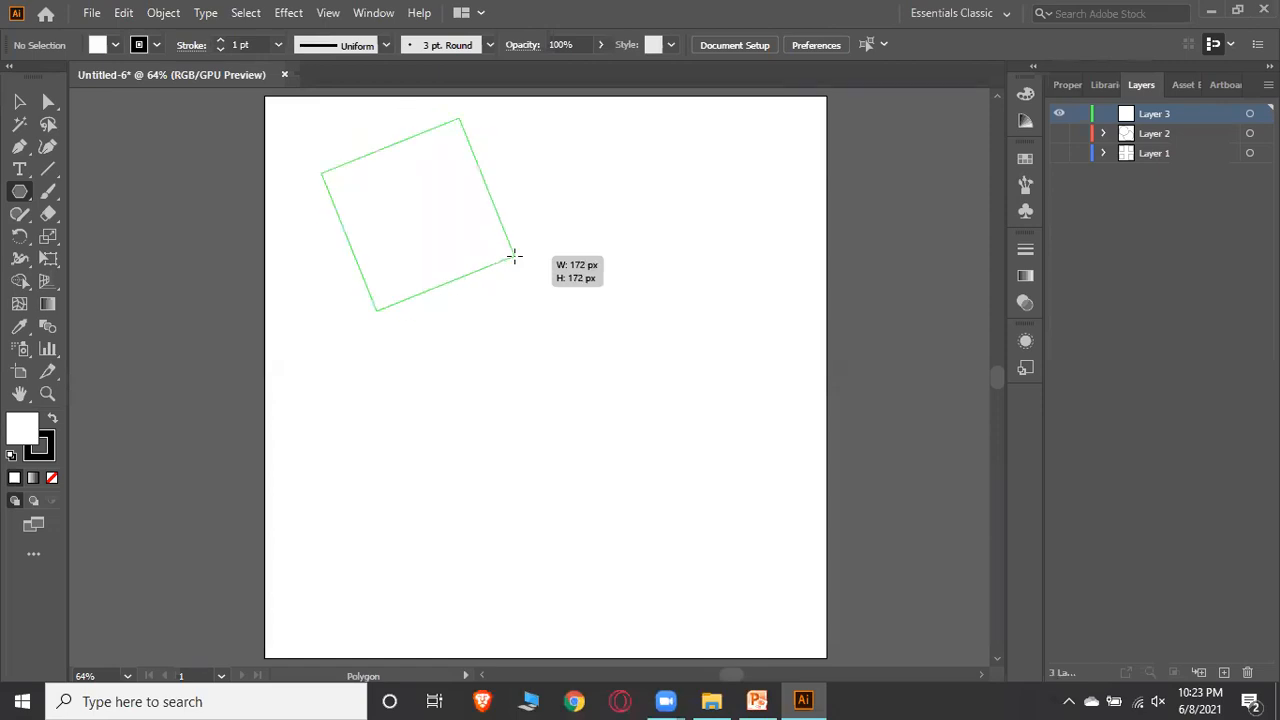
key(Down)
mouse_move(514, 256)
mouse_down()
mouse_move(551, 194)
mouse_move(516, 274)
mouse_up()
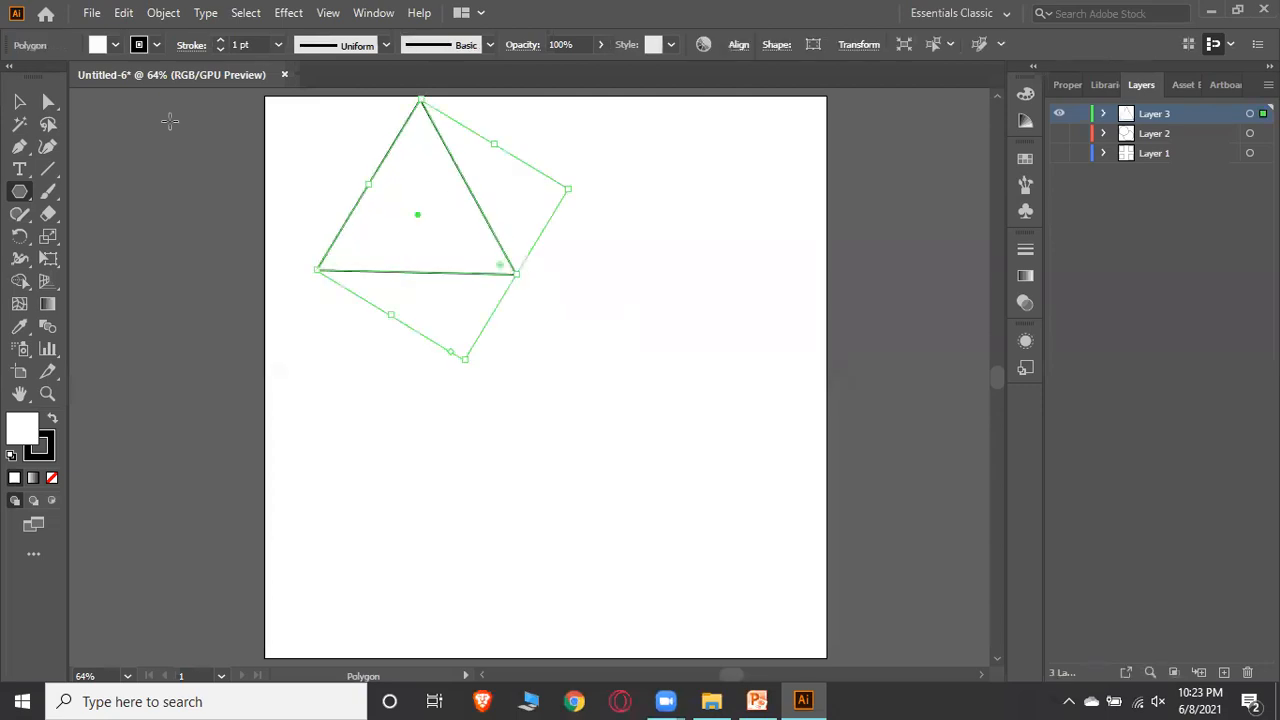
Move the triangle toward the top centre of the artboard
click(20, 102)
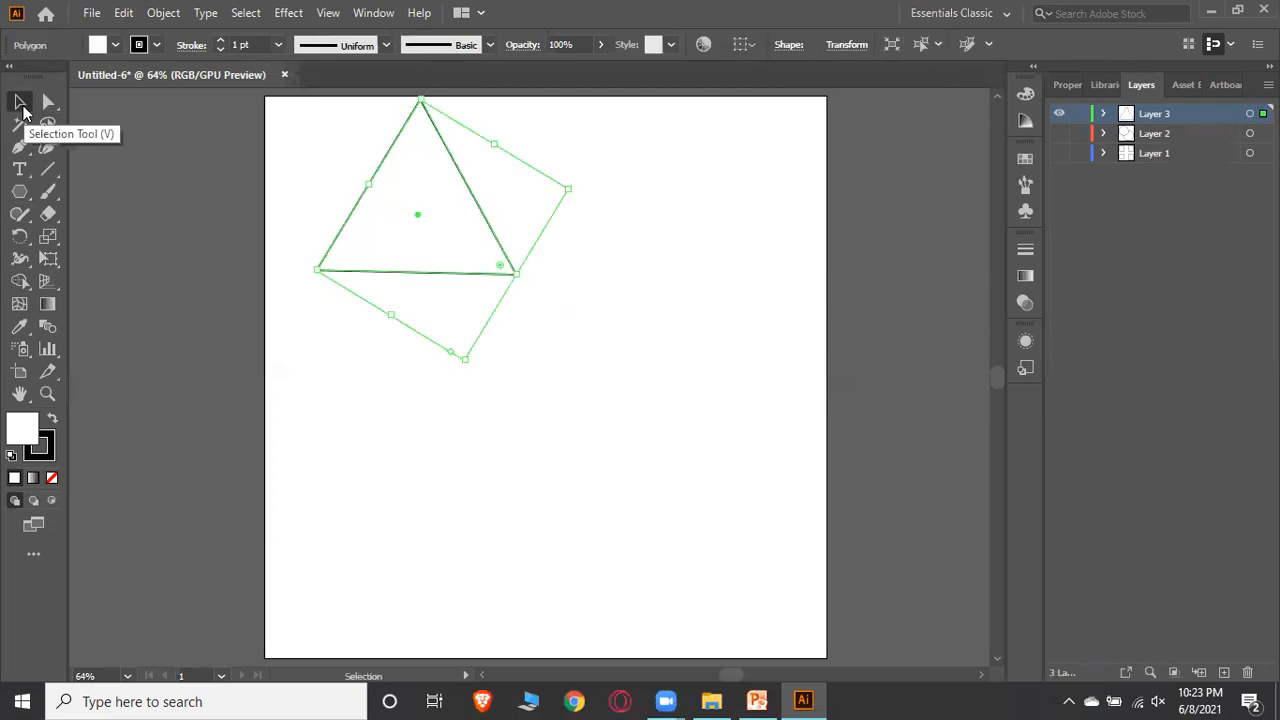
drag(420, 220, 563, 257)
click(760, 235)
click(752, 378)
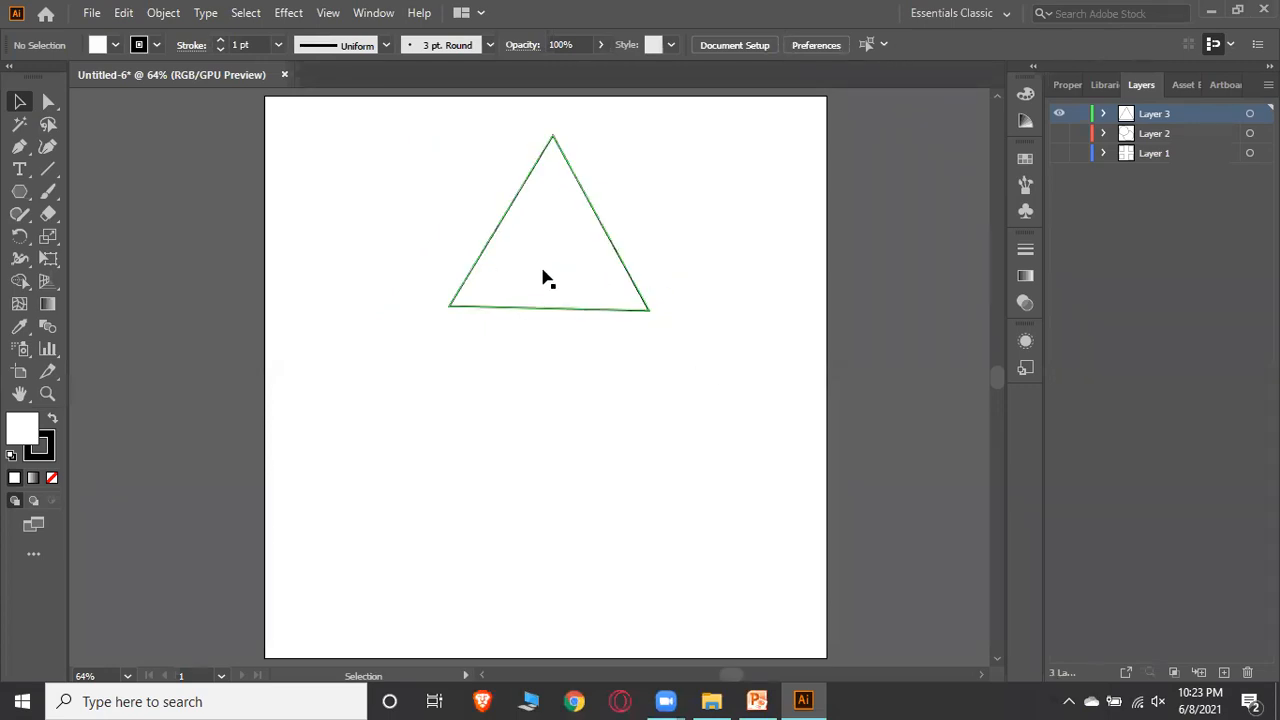
Shift the triangle left and place a duplicate of it directly to its right
drag(551, 257, 494, 254)
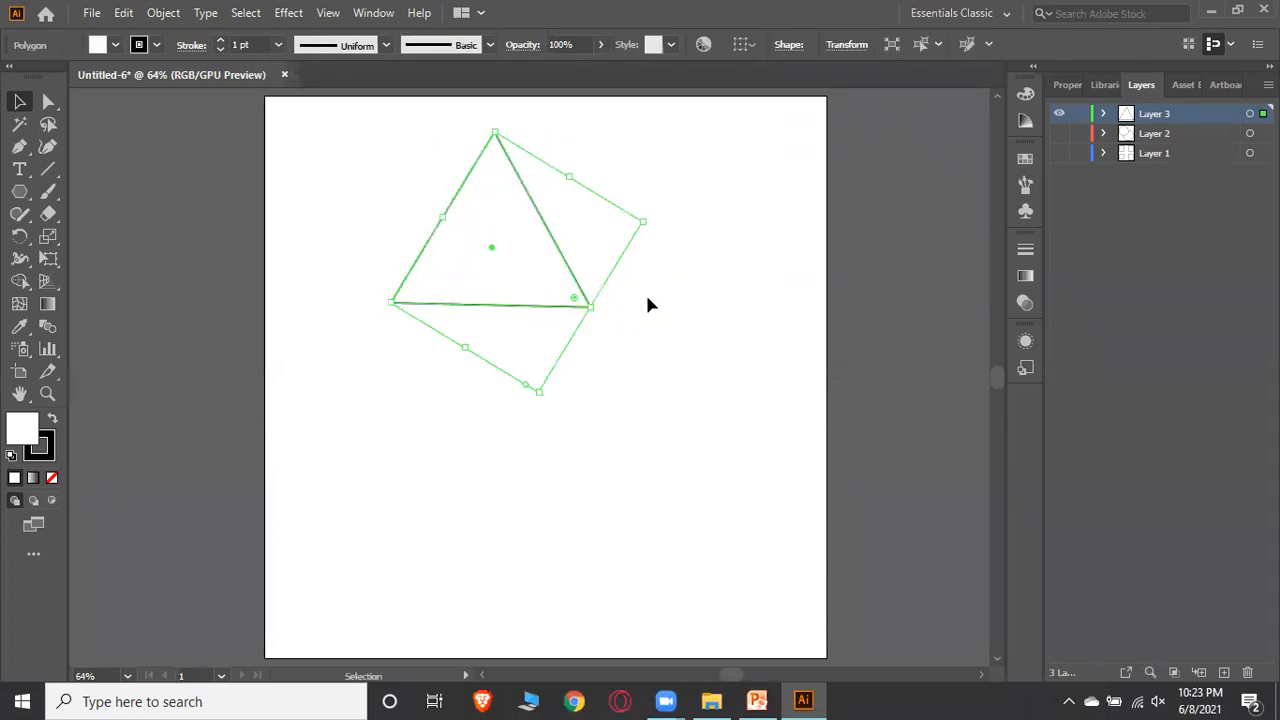
click(648, 304)
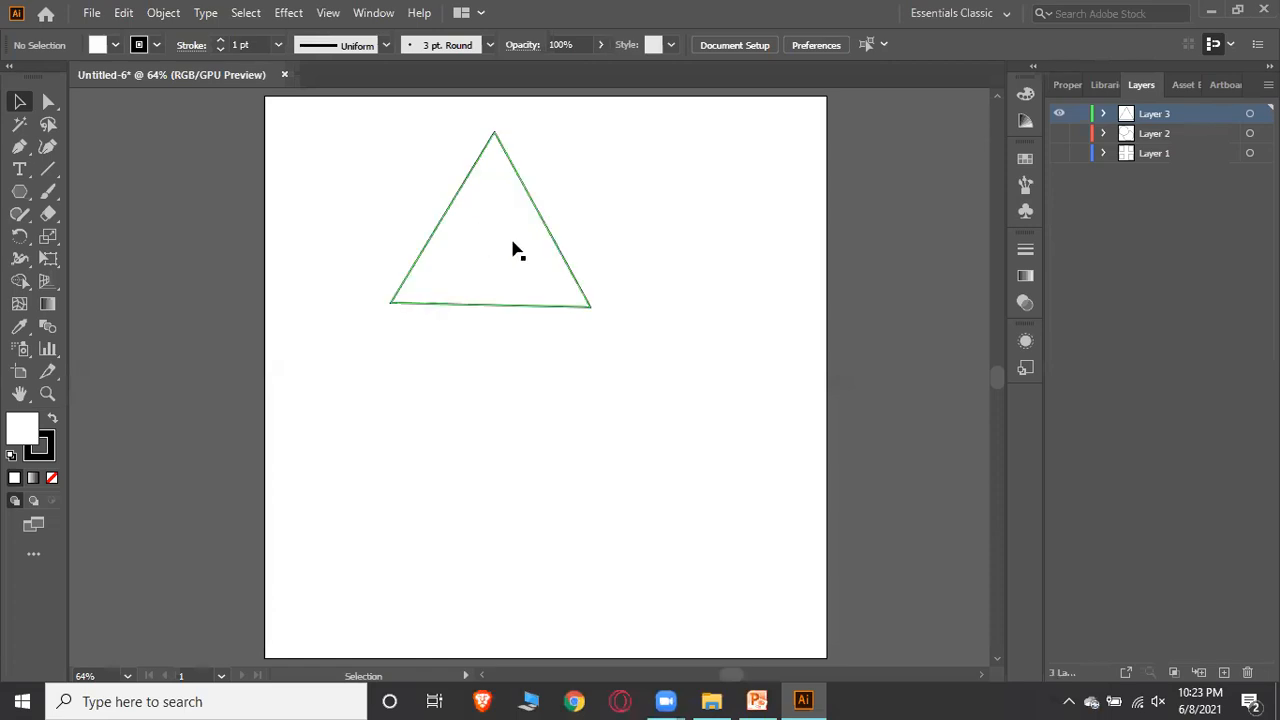
drag(505, 252, 701, 252)
click(613, 453)
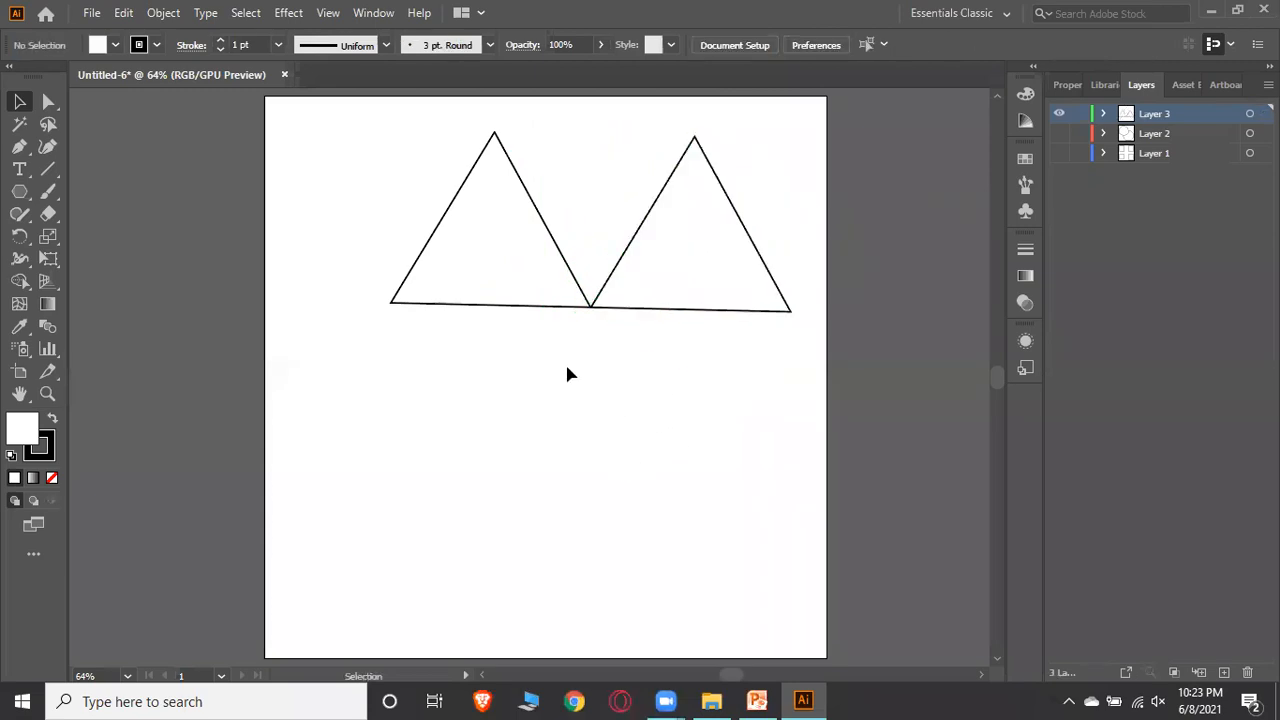
Move the left triangle lower and scale it up much larger, undoing a first resize attempt
drag(486, 274, 413, 390)
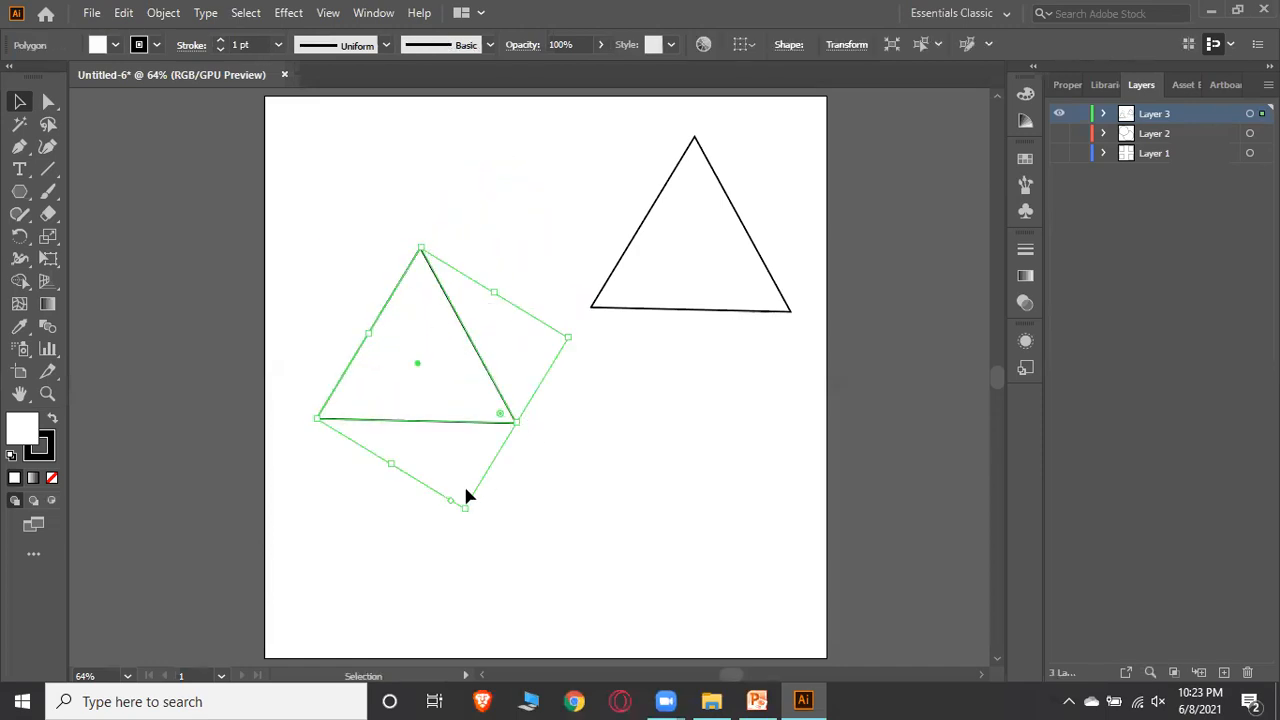
drag(517, 424, 685, 544)
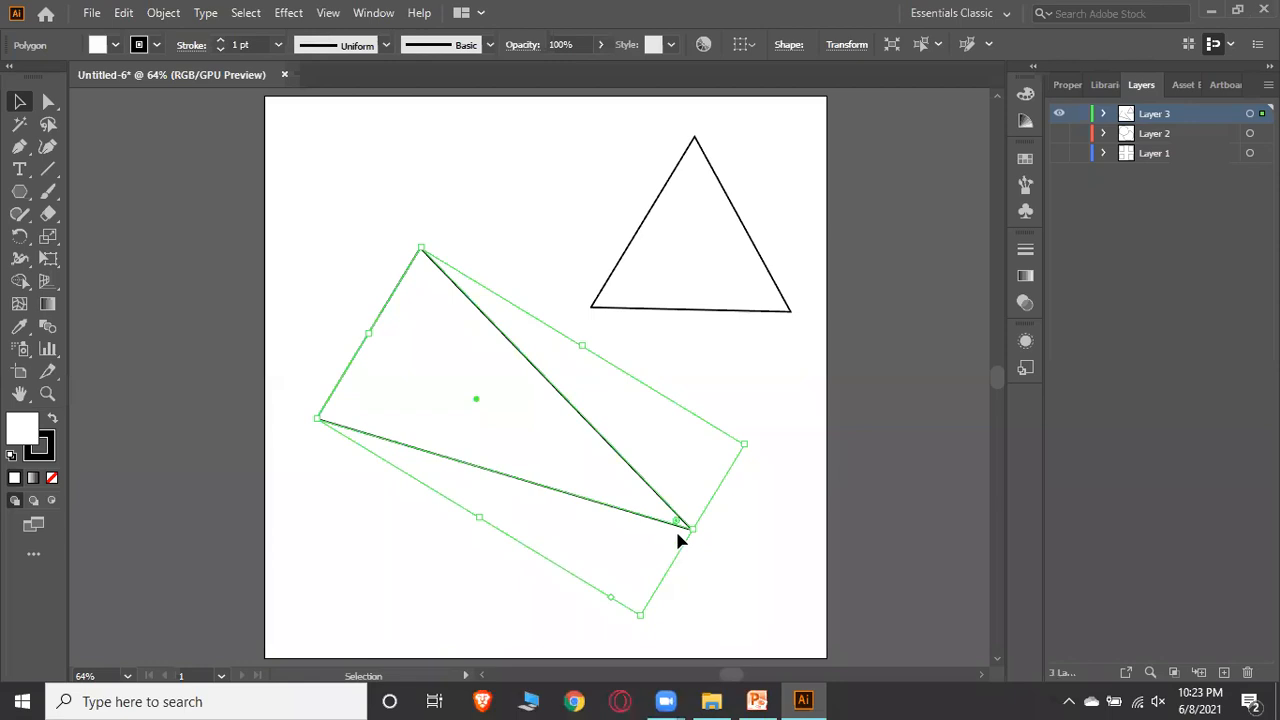
key(ctrl+z)
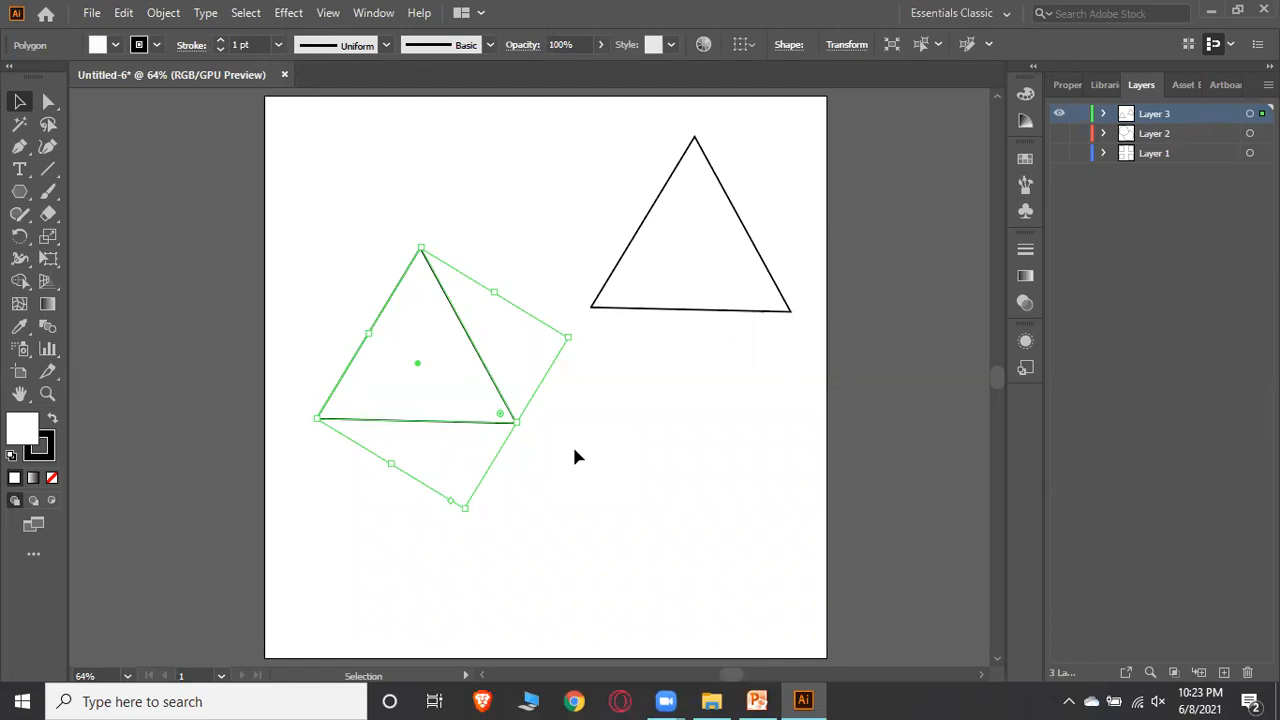
drag(517, 423, 705, 524)
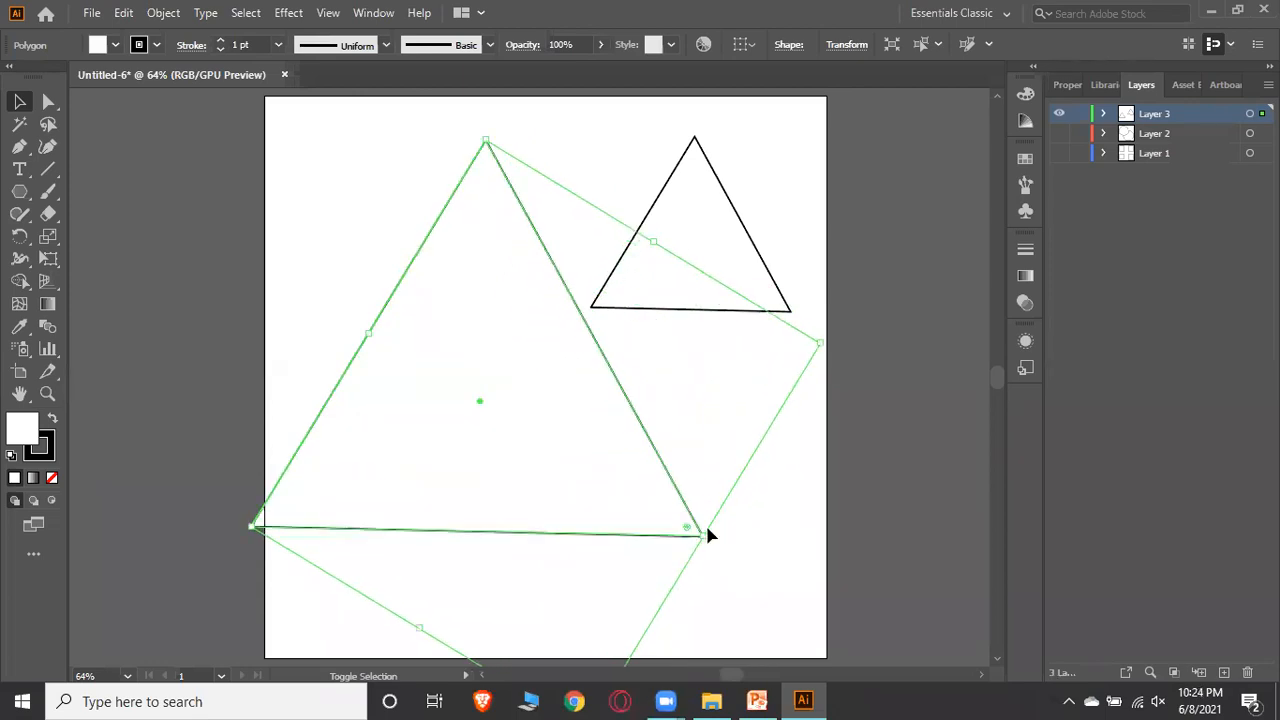
click(782, 502)
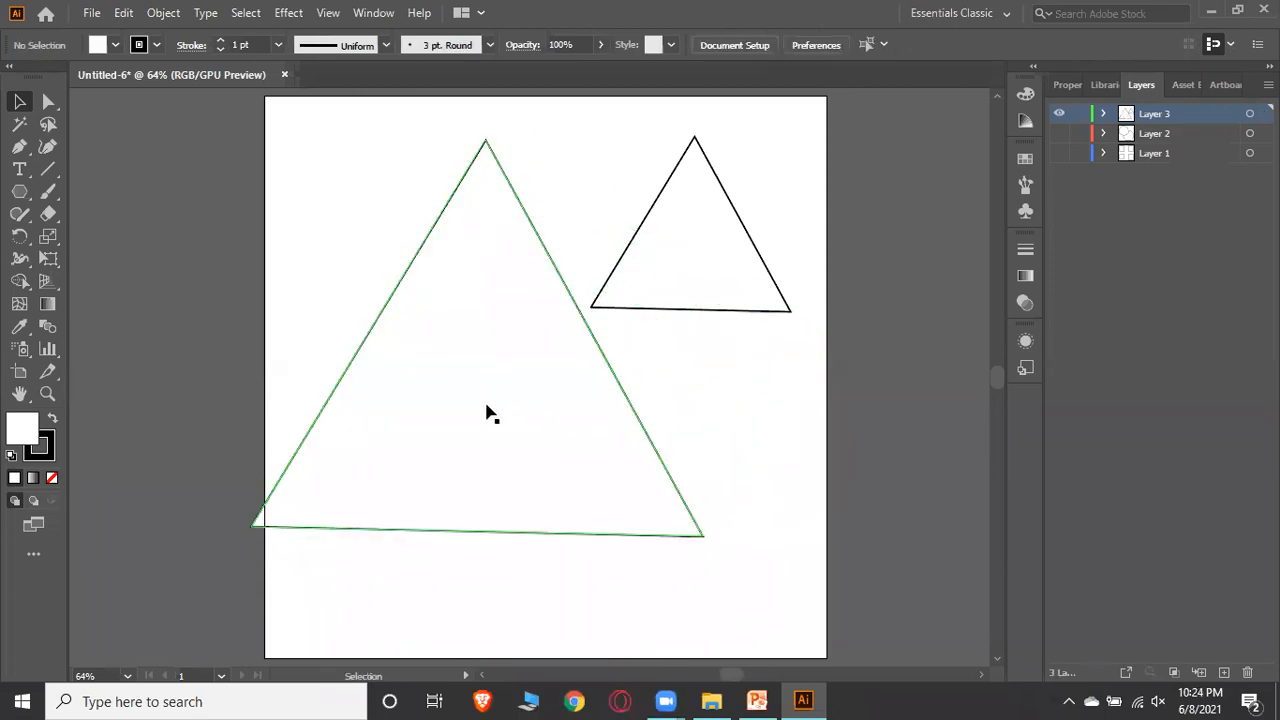
Nudge the large triangle right and move the small triangle up toward the top-right corner
drag(487, 411, 511, 411)
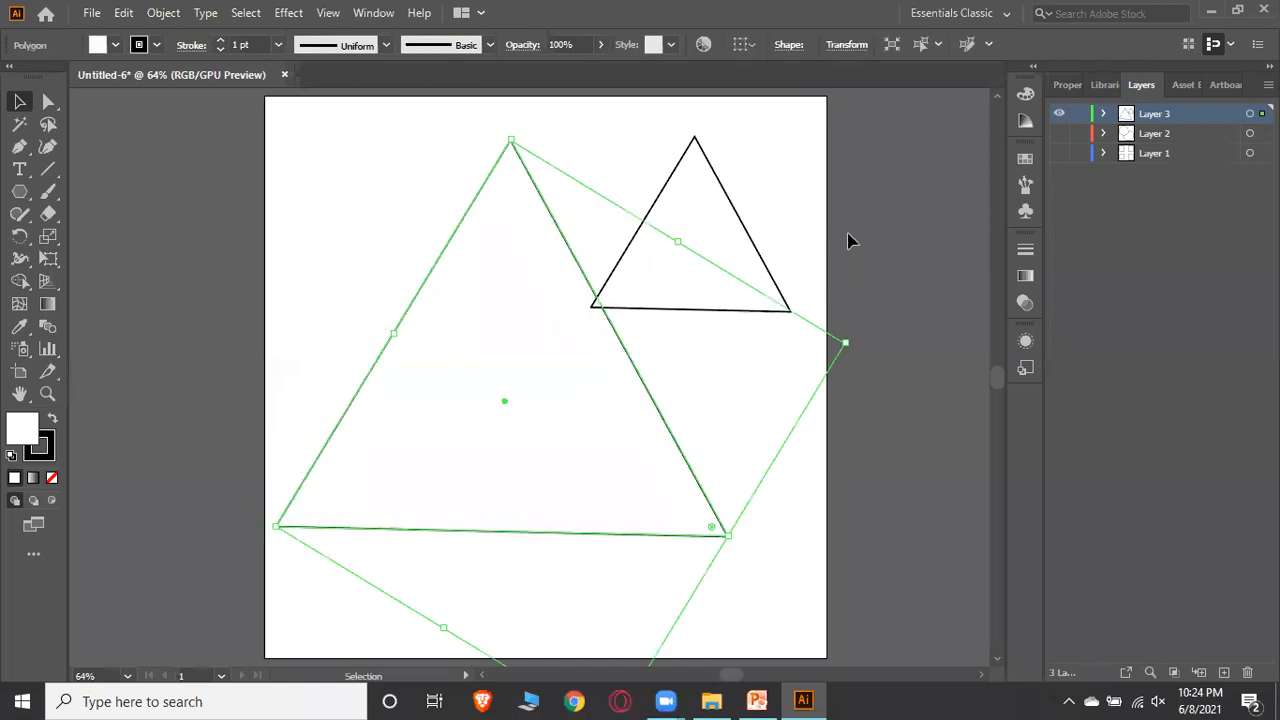
click(848, 240)
drag(706, 258, 760, 221)
click(396, 252)
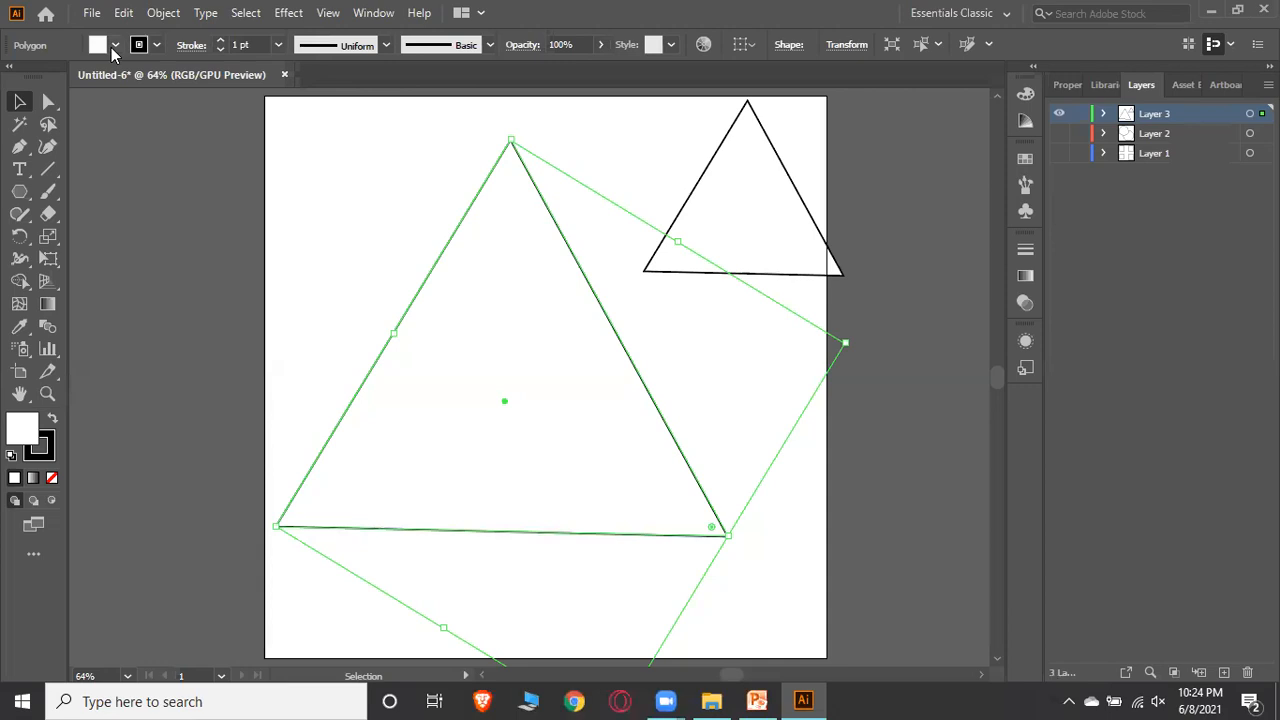
click(330, 205)
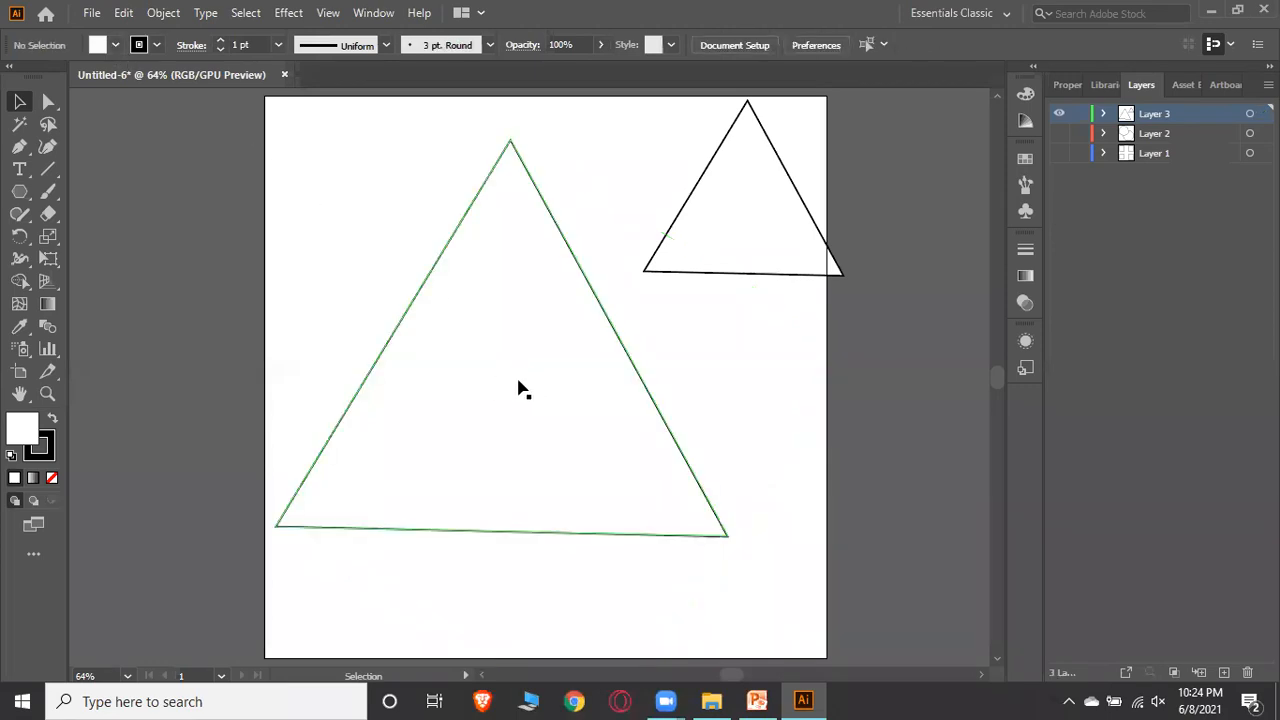
Fill the large triangle with RGB Red
click(511, 384)
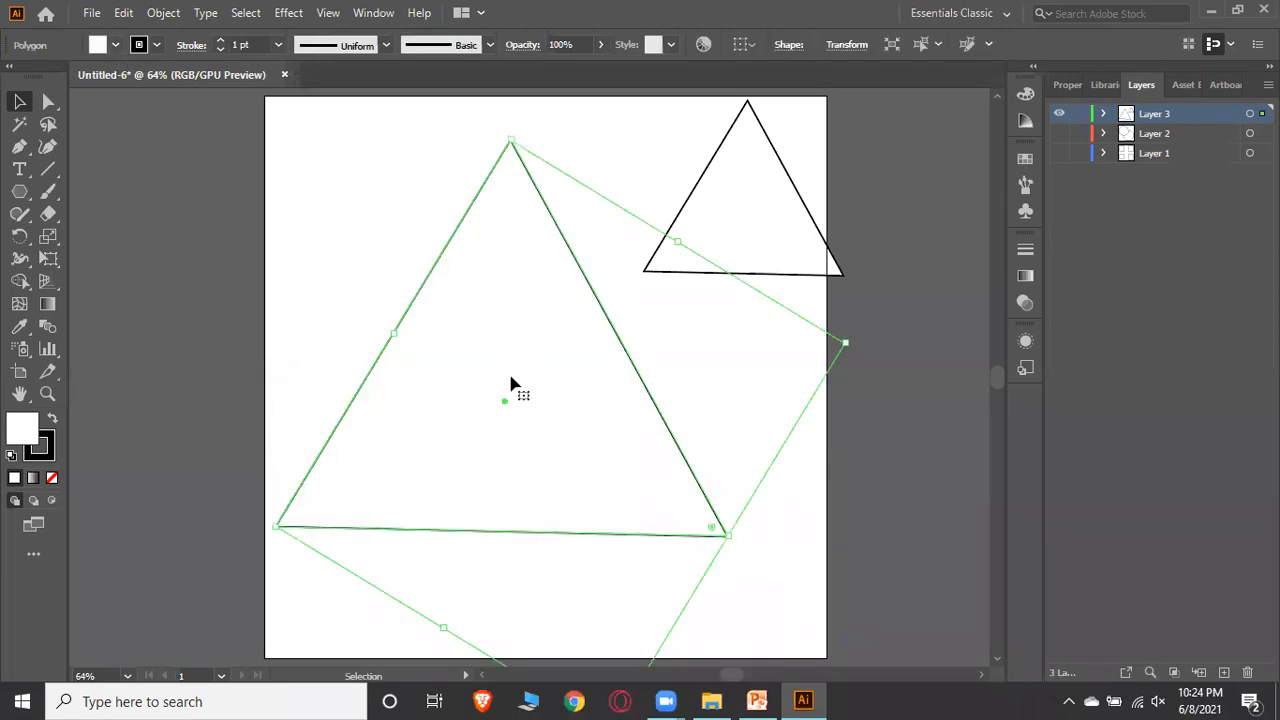
click(118, 46)
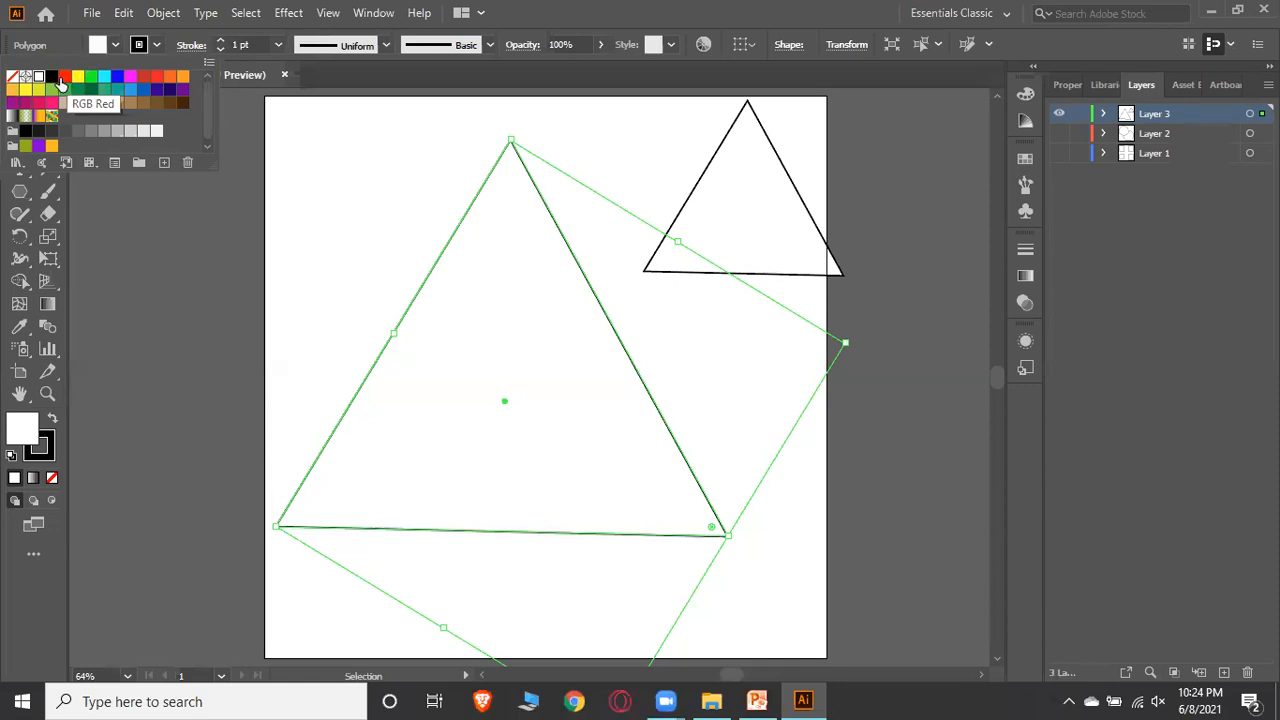
click(60, 80)
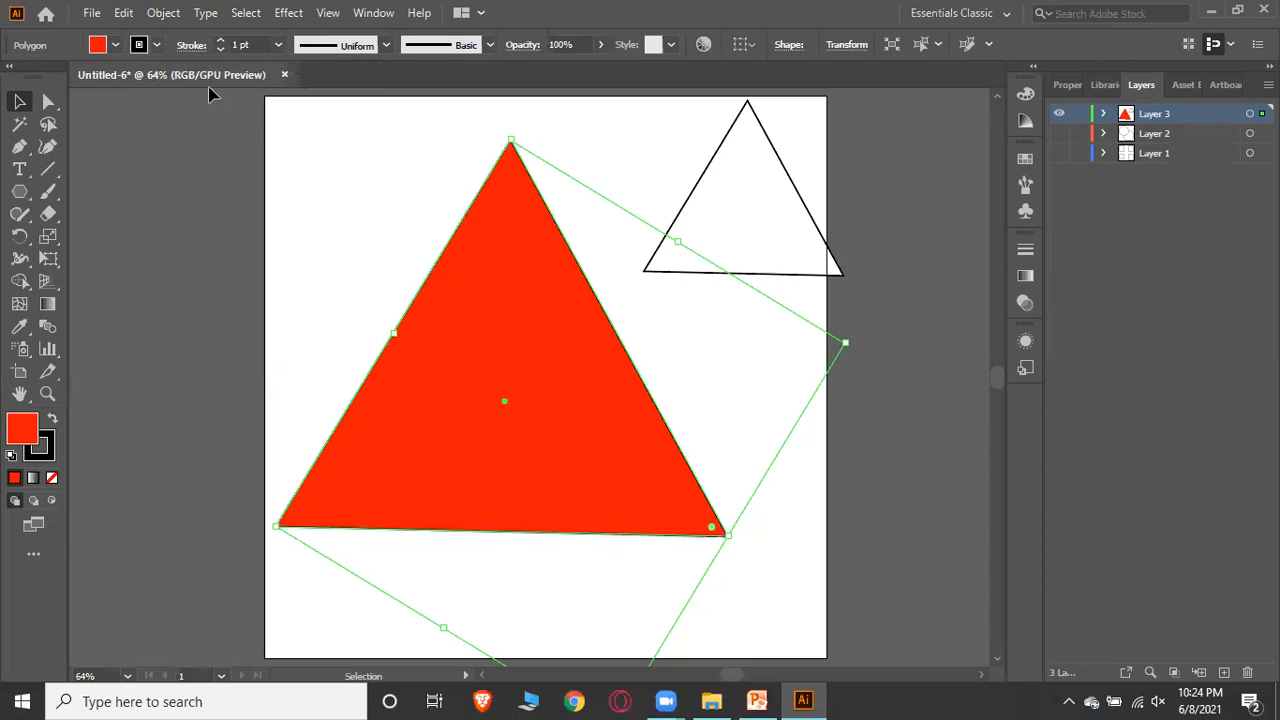
Set the large triangle's stroke colour to blue
click(156, 44)
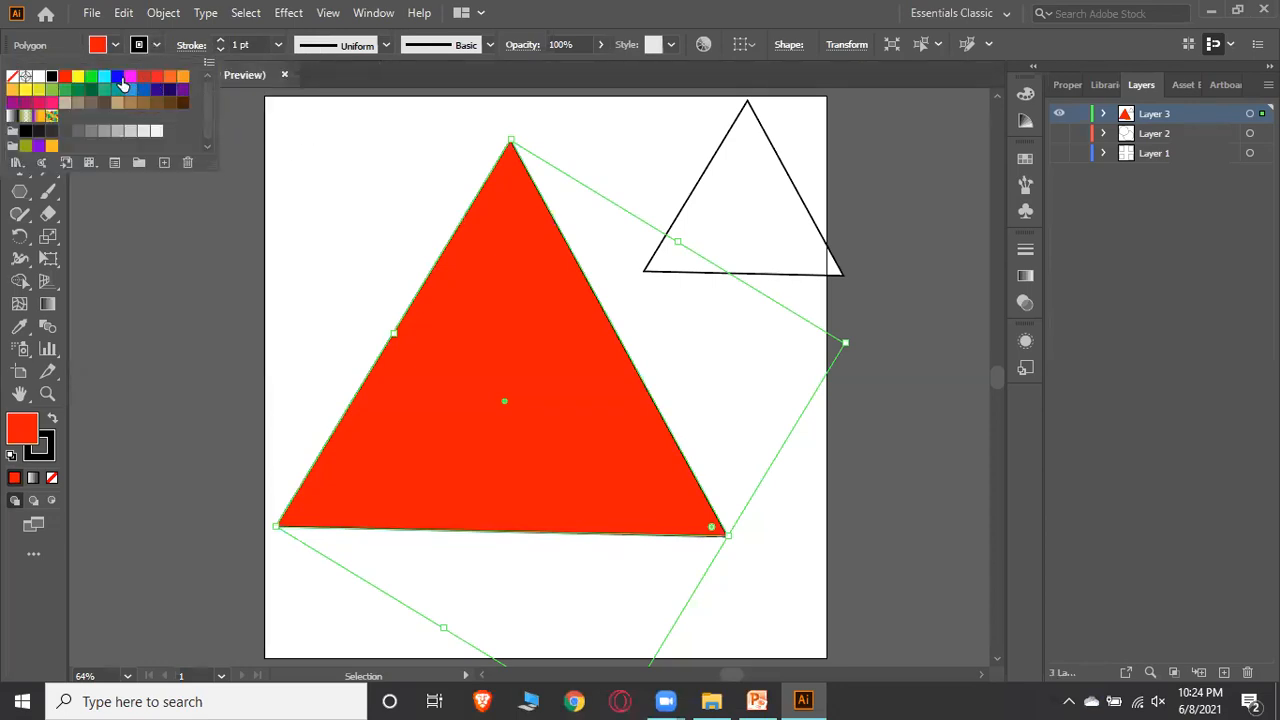
click(119, 78)
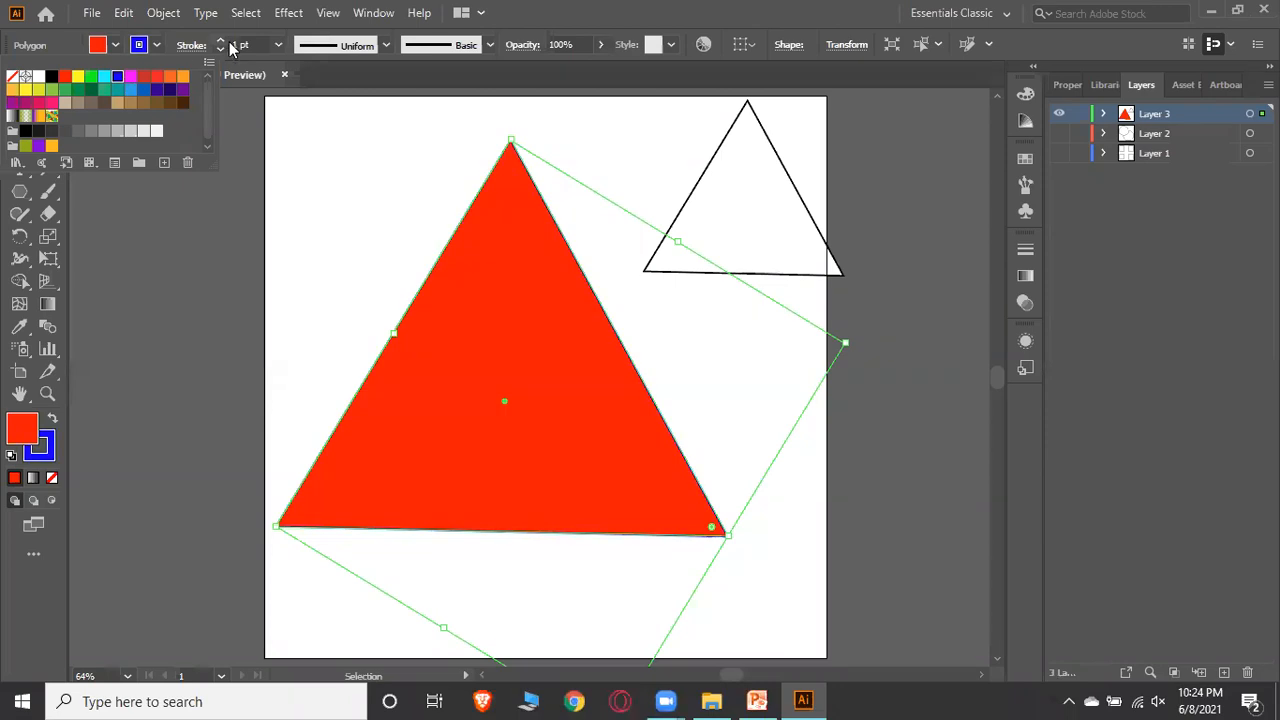
click(294, 172)
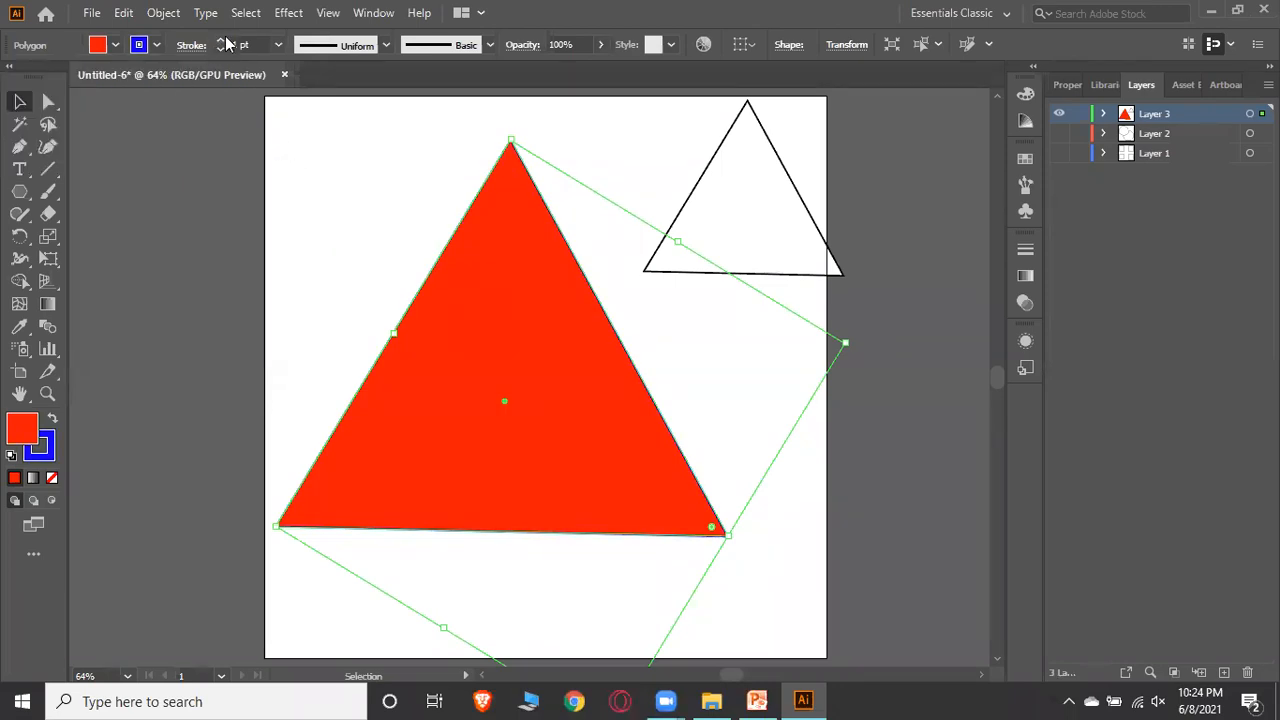
Increase the large triangle's stroke weight to 15 pt
click(221, 40)
click(221, 40)
click(221, 40)
click(221, 40)
click(221, 40)
click(221, 40)
click(221, 40)
click(221, 40)
click(221, 40)
click(221, 40)
click(221, 40)
click(221, 40)
click(221, 40)
click(221, 40)
click(294, 188)
Move the large triangle down toward the bottom of the artboard
mouse_move(502, 380)
mouse_down()
mouse_move(526, 376)
mouse_move(496, 396)
mouse_up()
click(280, 215)
drag(526, 311, 538, 421)
drag(531, 366, 562, 406)
Move the small triangle down beside the large triangle on its right
drag(726, 234, 785, 384)
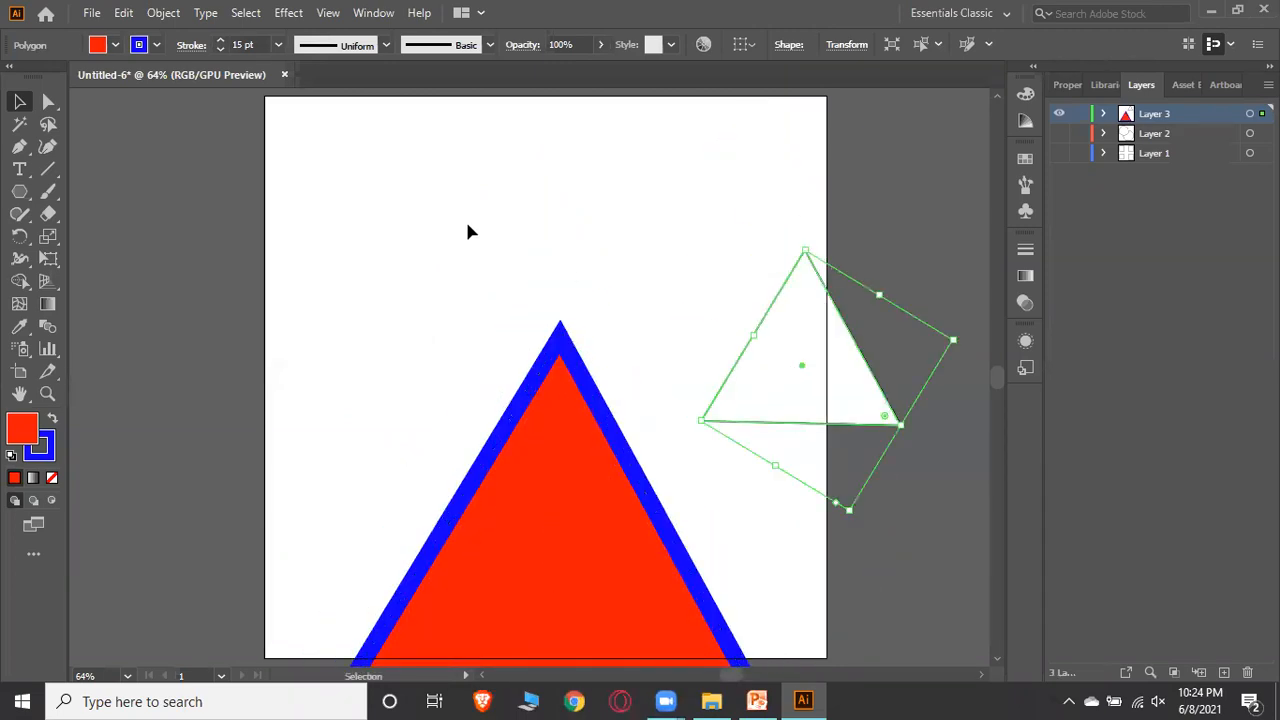
click(467, 231)
drag(806, 320, 745, 355)
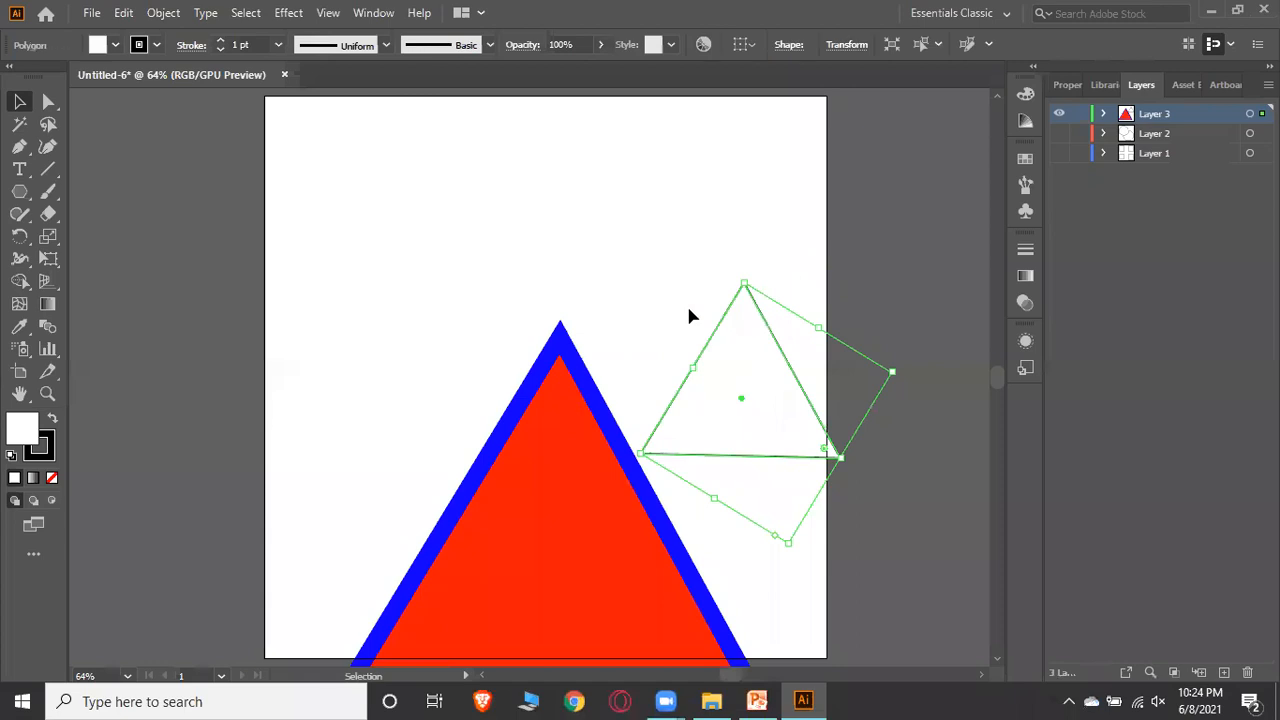
Draw a horizontal line near the top of the artboard with the Line Segment Tool and give it a red stroke
click(50, 170)
drag(381, 181, 789, 183)
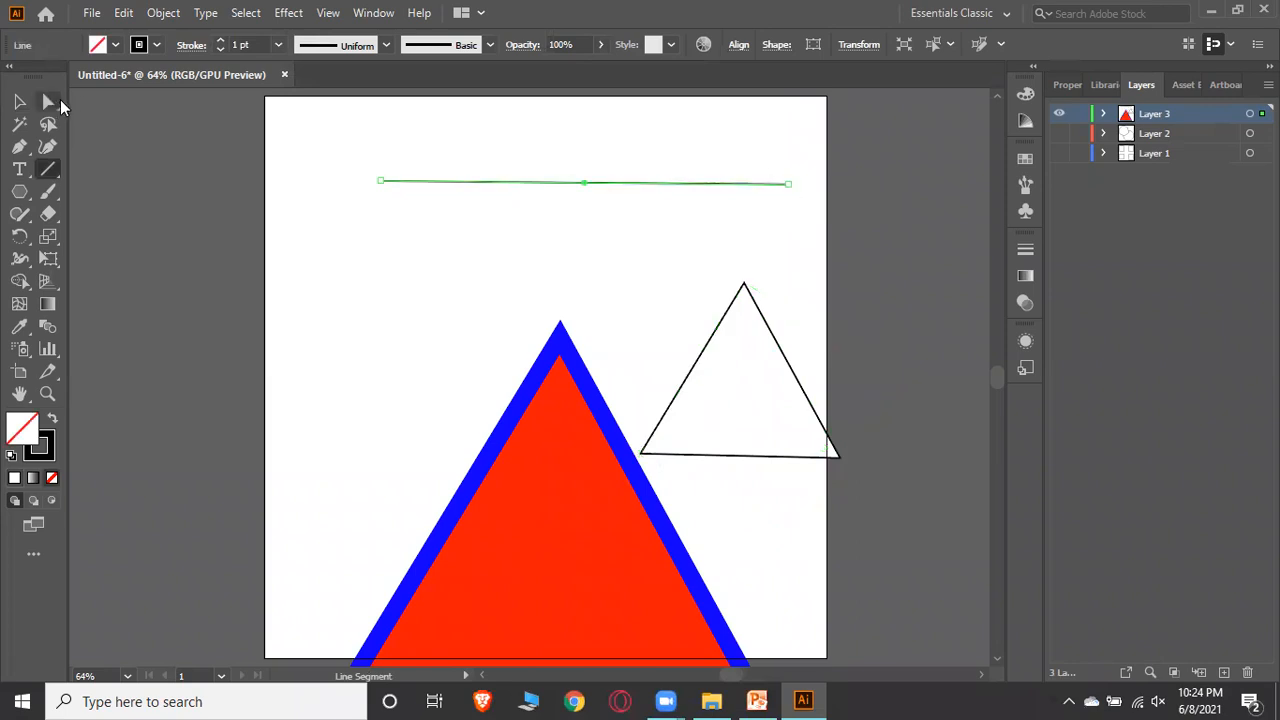
click(156, 45)
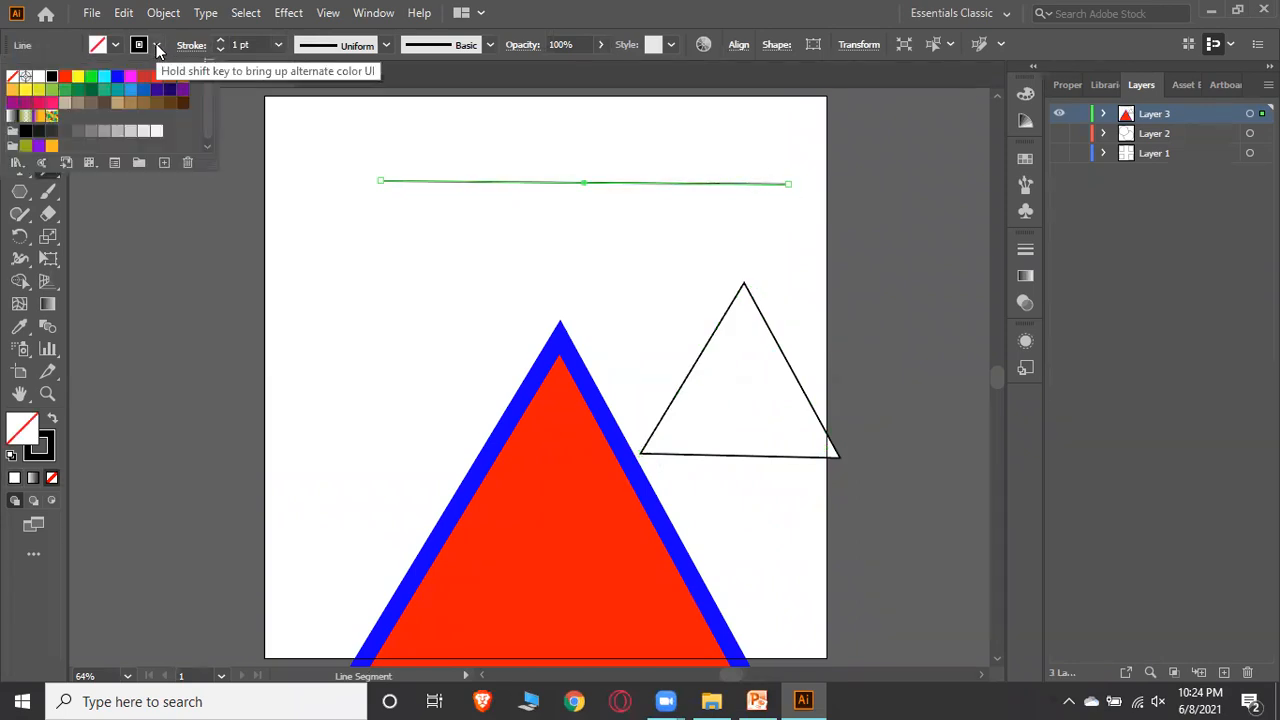
click(158, 80)
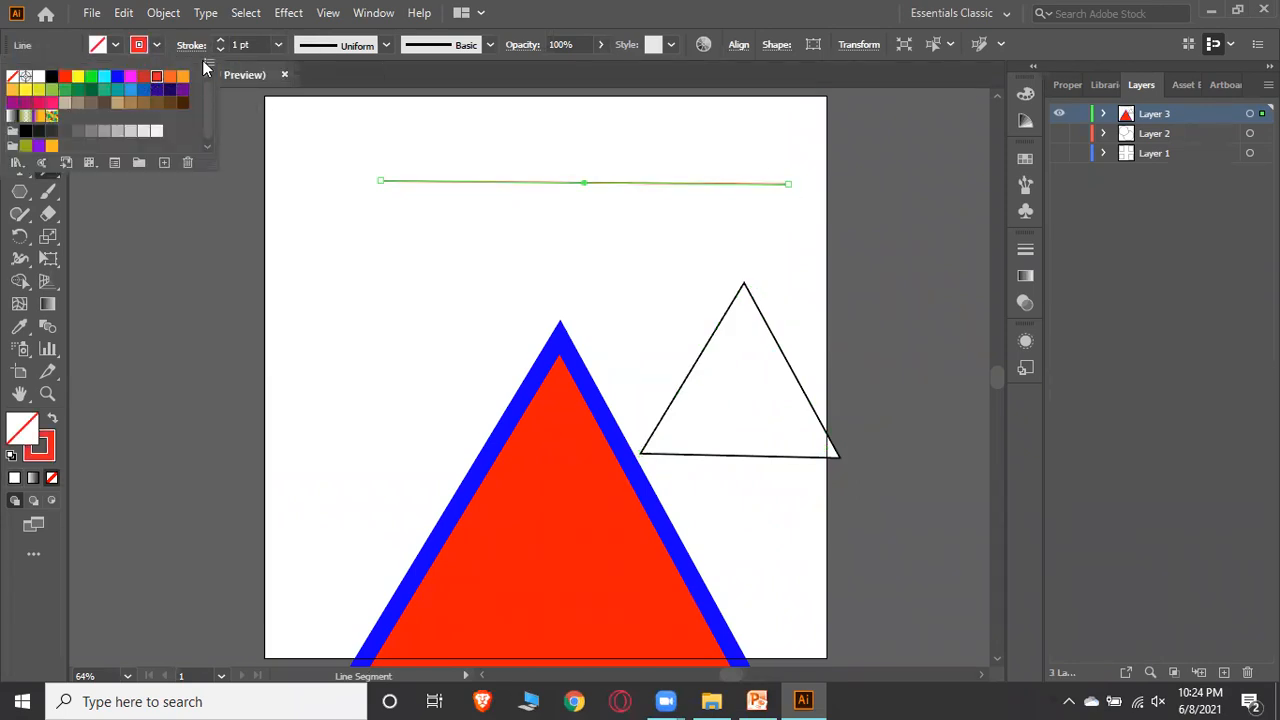
Set the line's stroke weight to 8 pt and shift the line slightly left
click(220, 39)
click(220, 39)
click(220, 39)
click(220, 39)
click(220, 39)
click(220, 39)
click(220, 39)
click(220, 39)
click(17, 104)
click(786, 226)
click(648, 184)
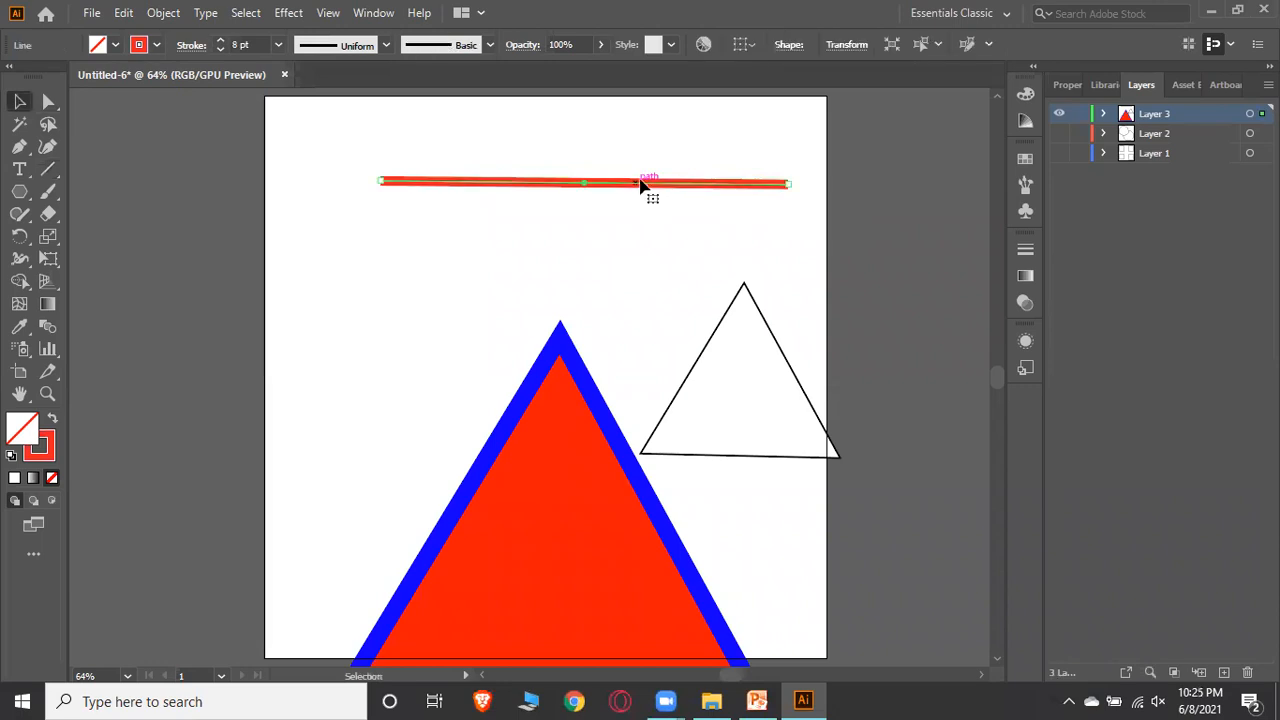
drag(597, 190, 557, 184)
click(606, 171)
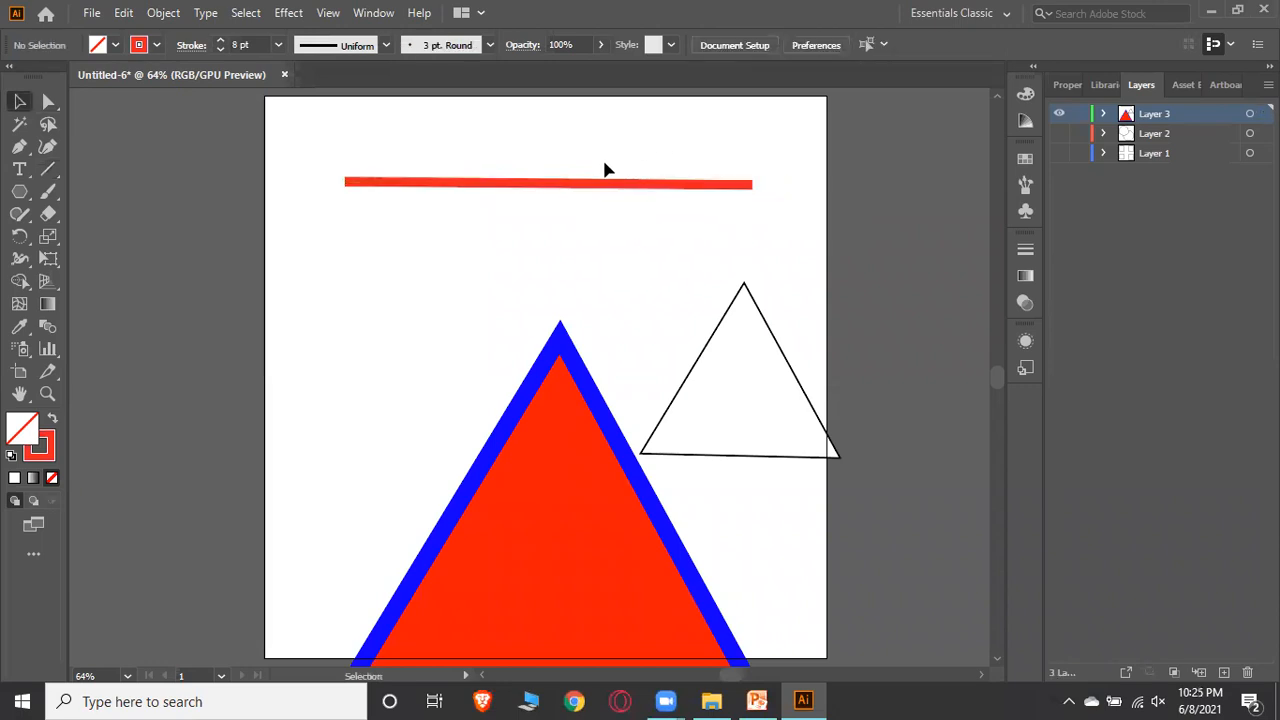
click(193, 46)
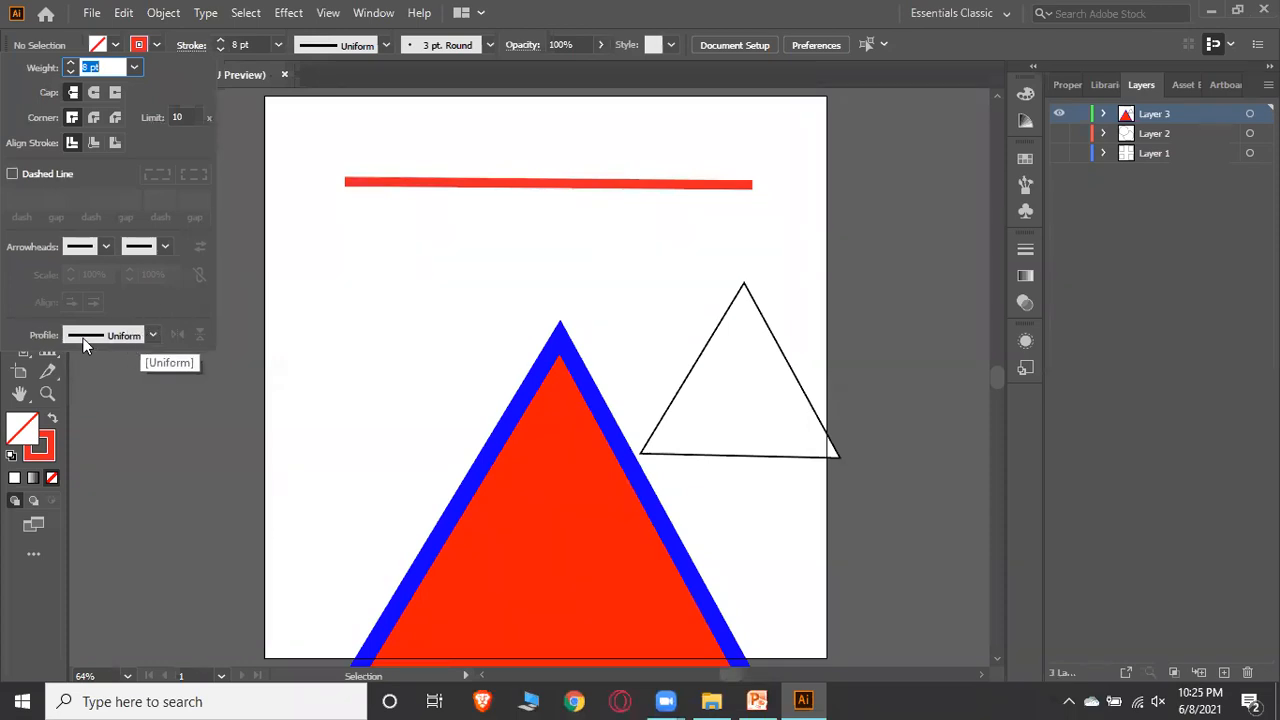
click(150, 336)
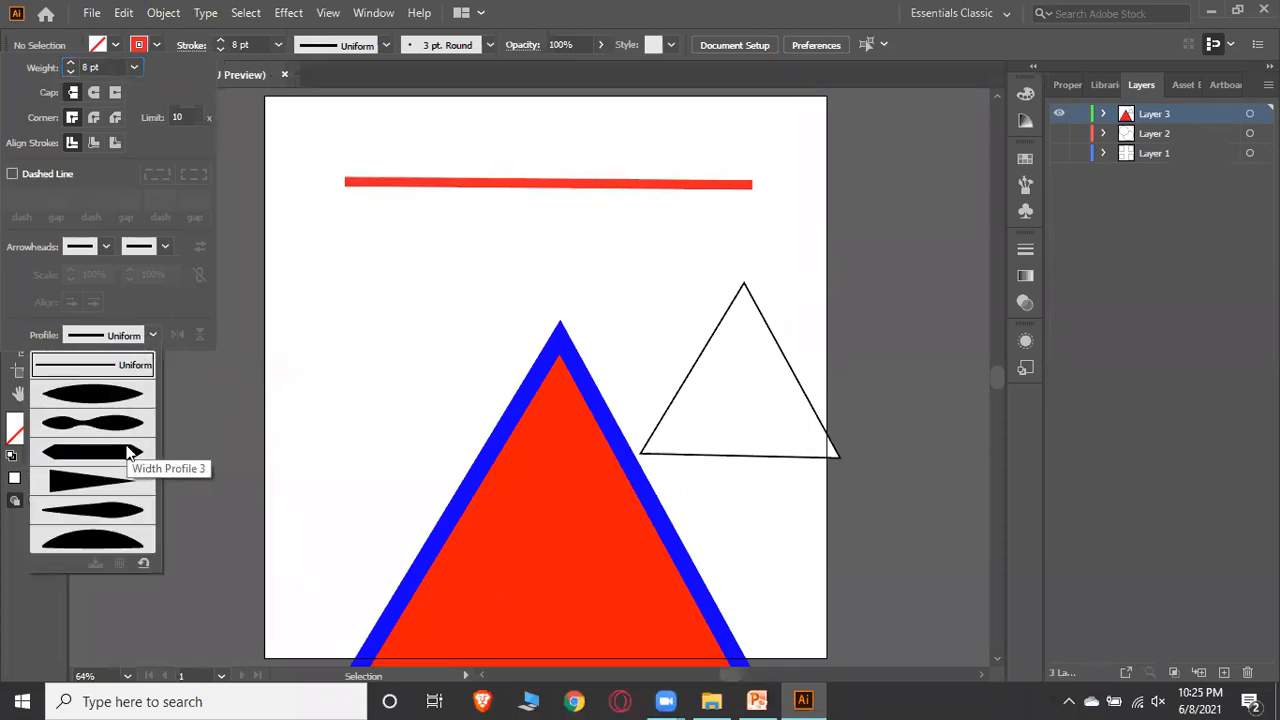
click(153, 338)
click(153, 338)
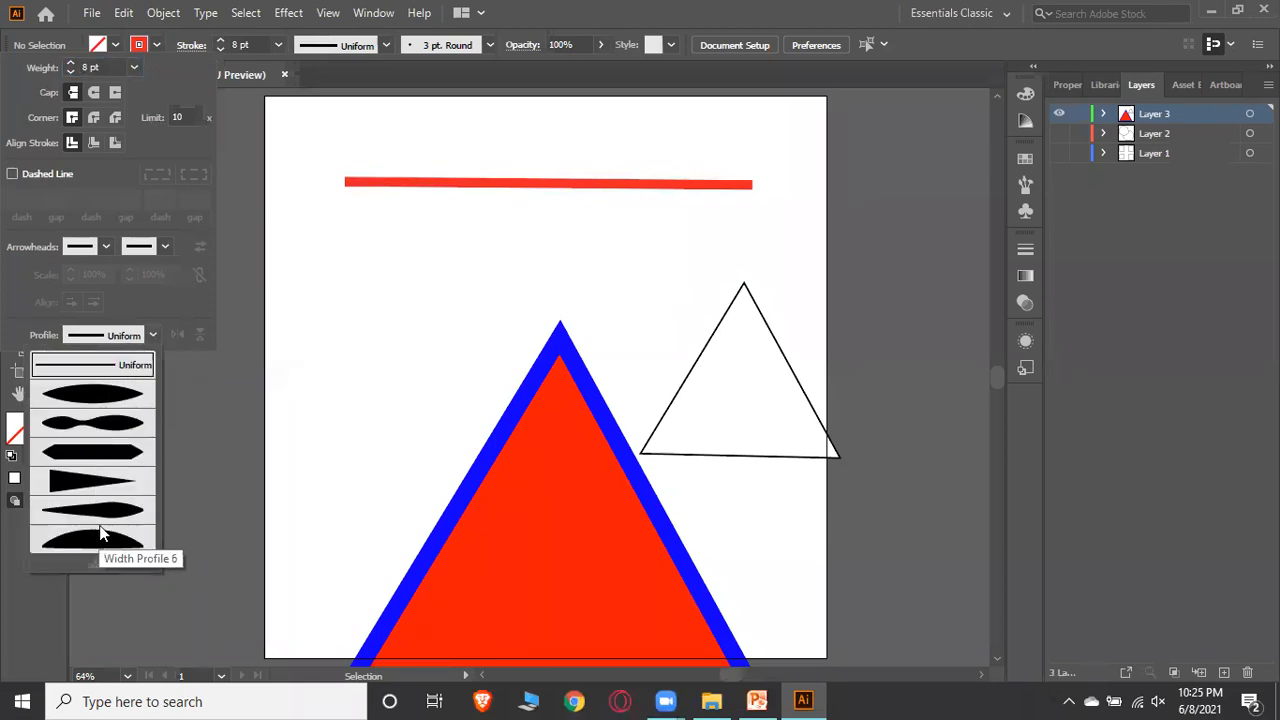
click(110, 425)
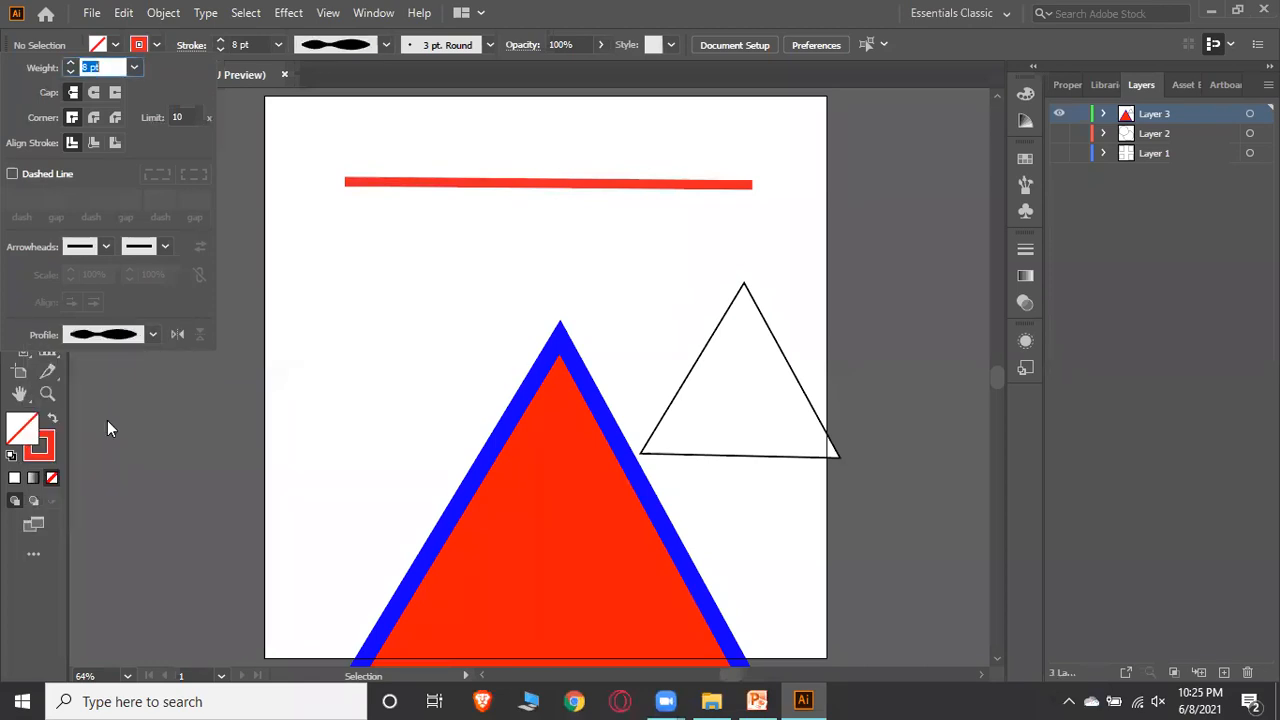
click(240, 171)
Apply the arch-shaped Width Profile 6 to the red line's stroke, trying several width profiles first
click(443, 184)
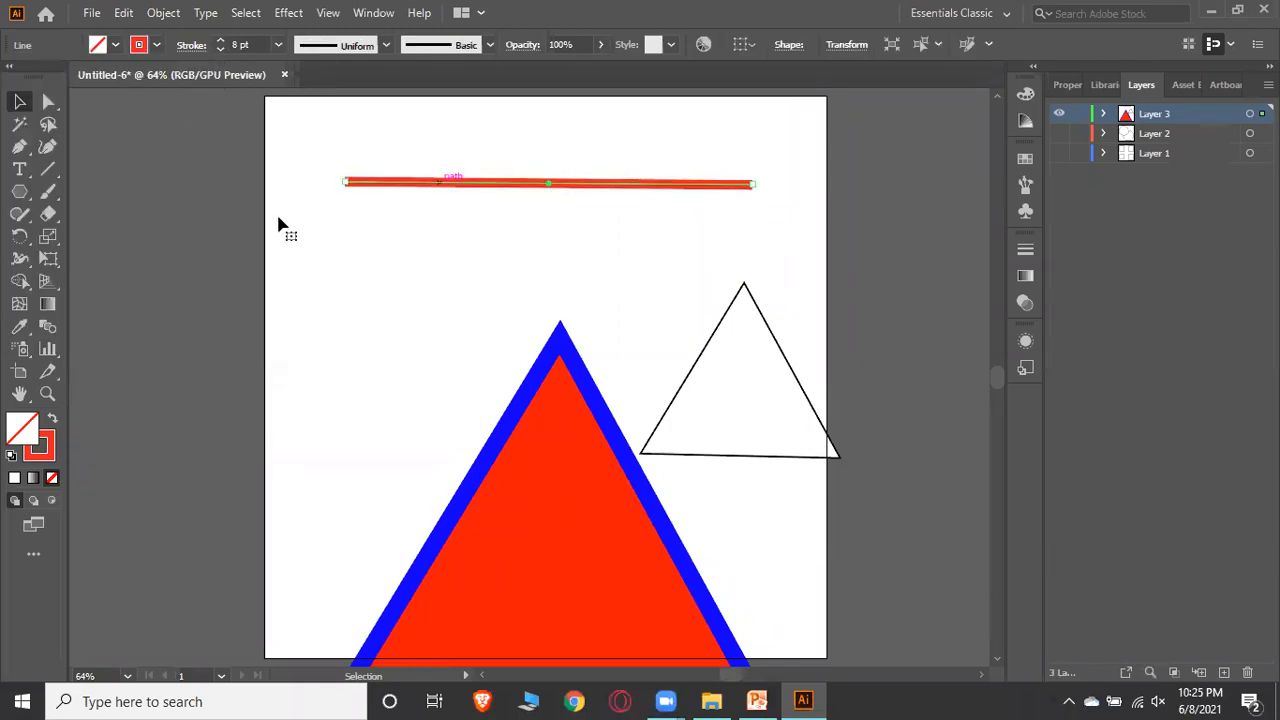
click(191, 45)
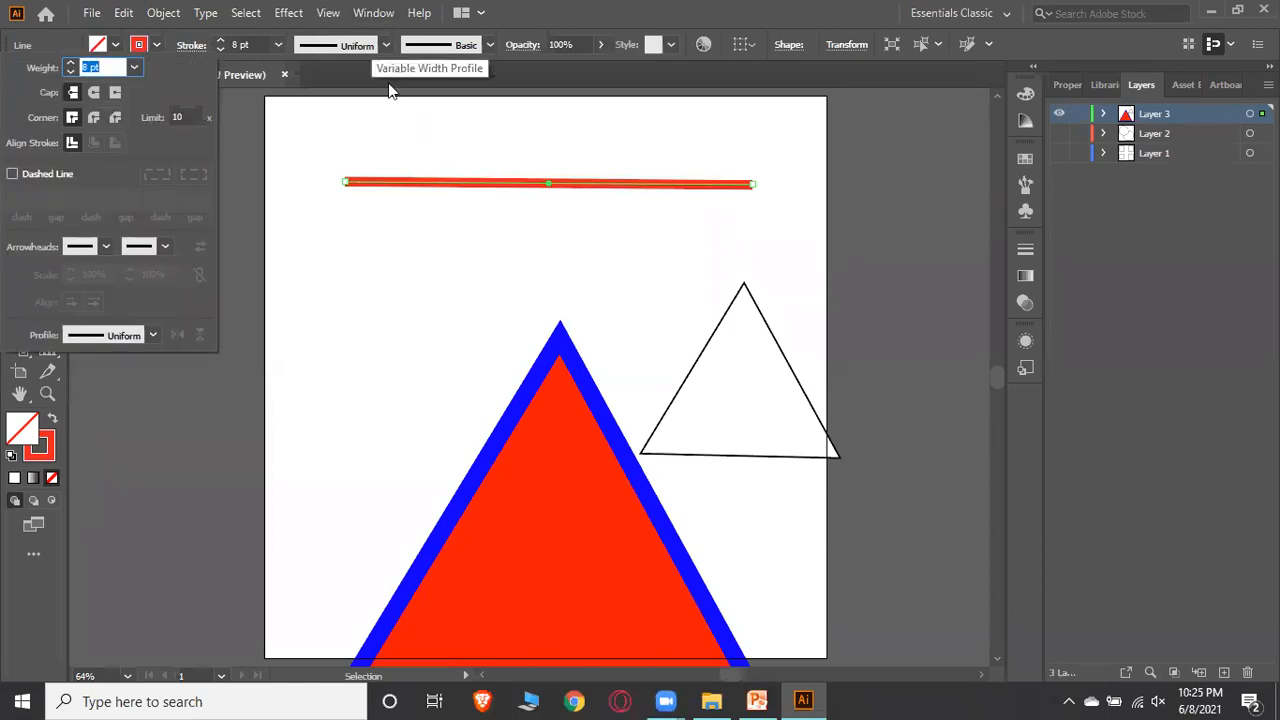
click(487, 188)
click(523, 189)
drag(530, 187, 526, 187)
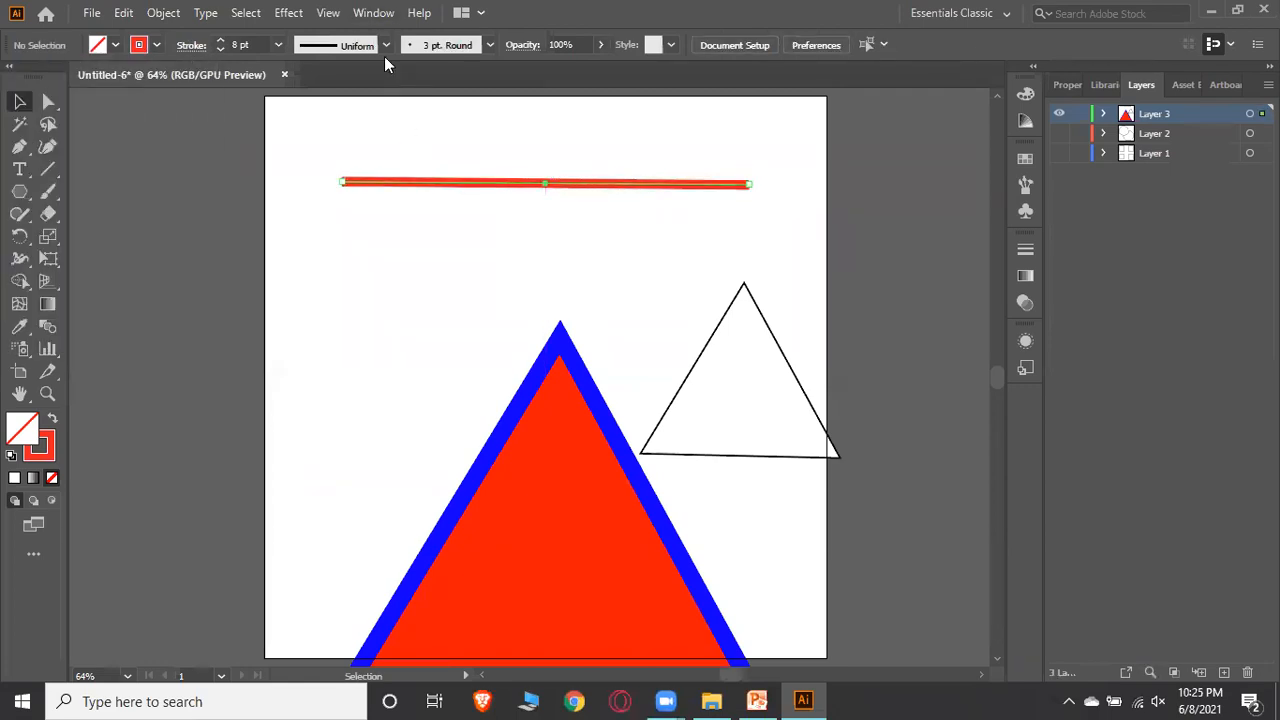
click(385, 45)
click(335, 150)
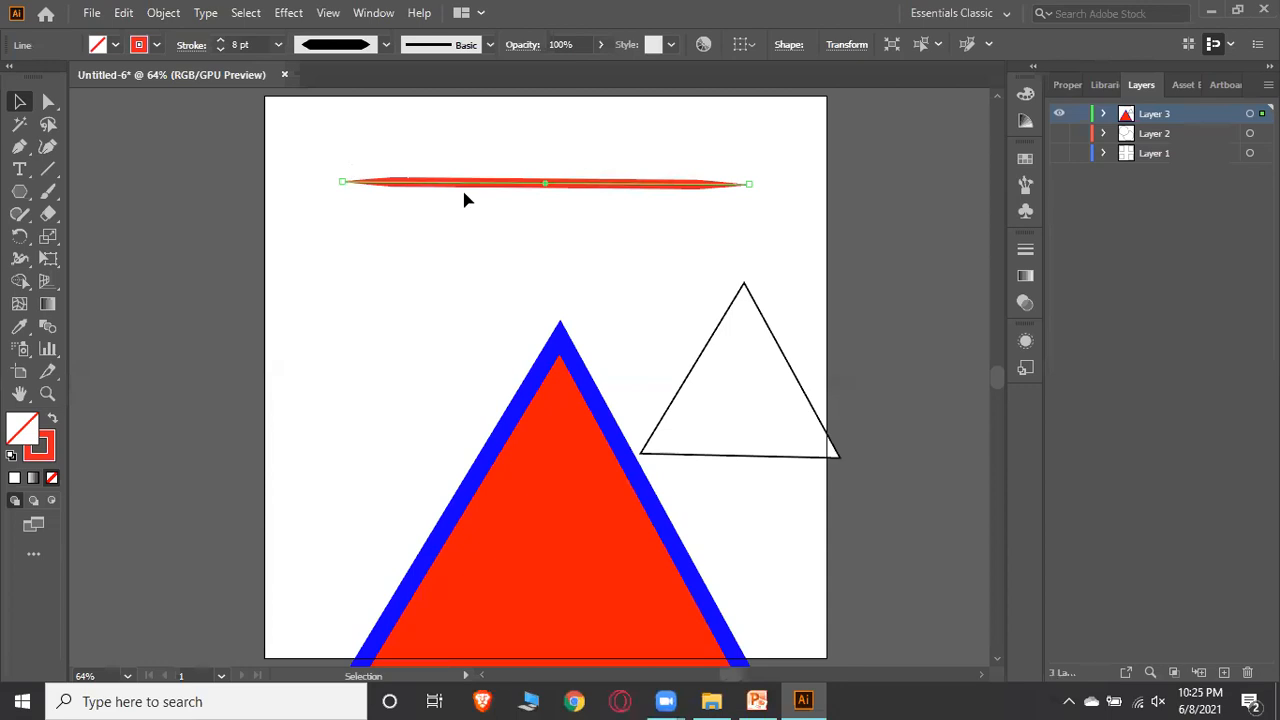
click(385, 45)
click(348, 143)
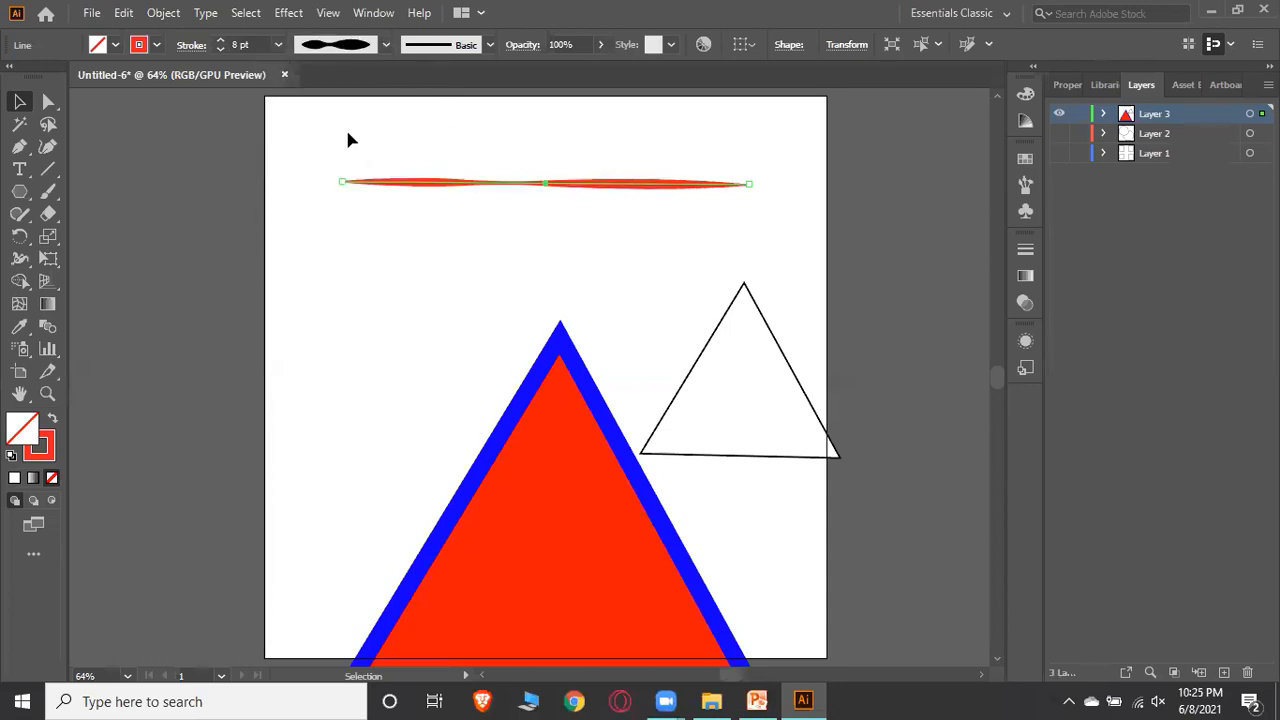
click(385, 45)
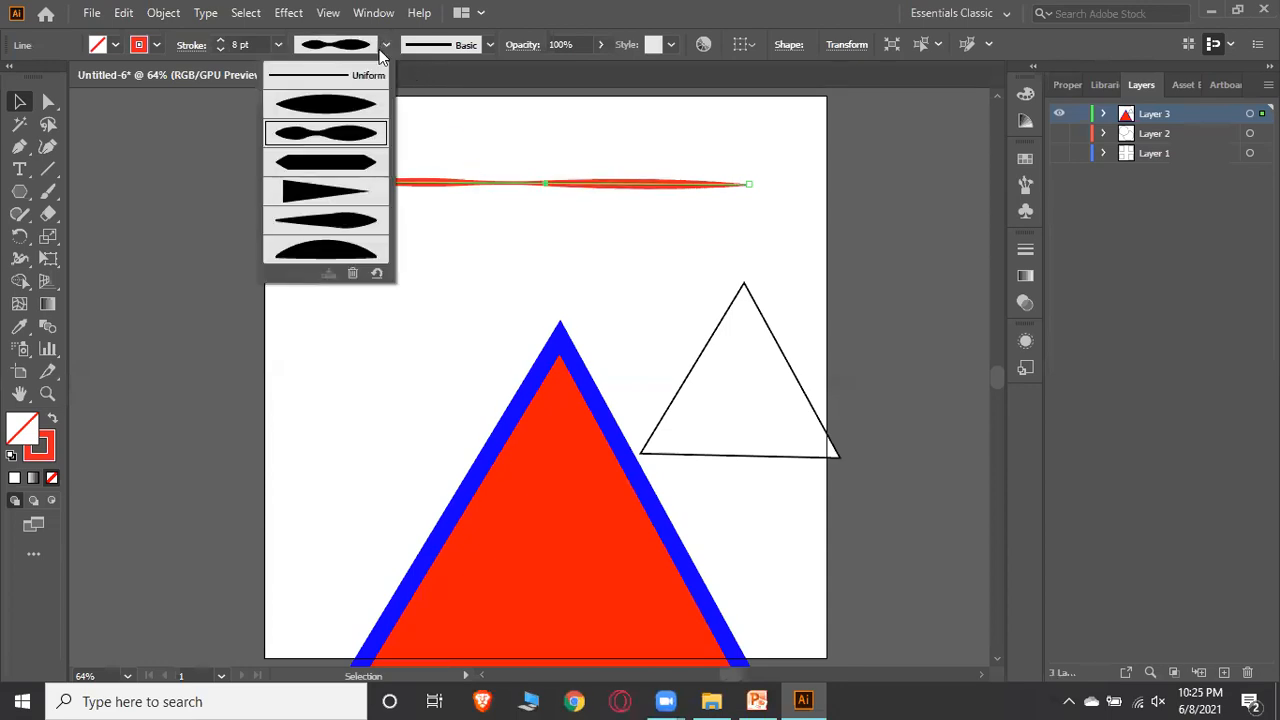
click(335, 252)
click(588, 245)
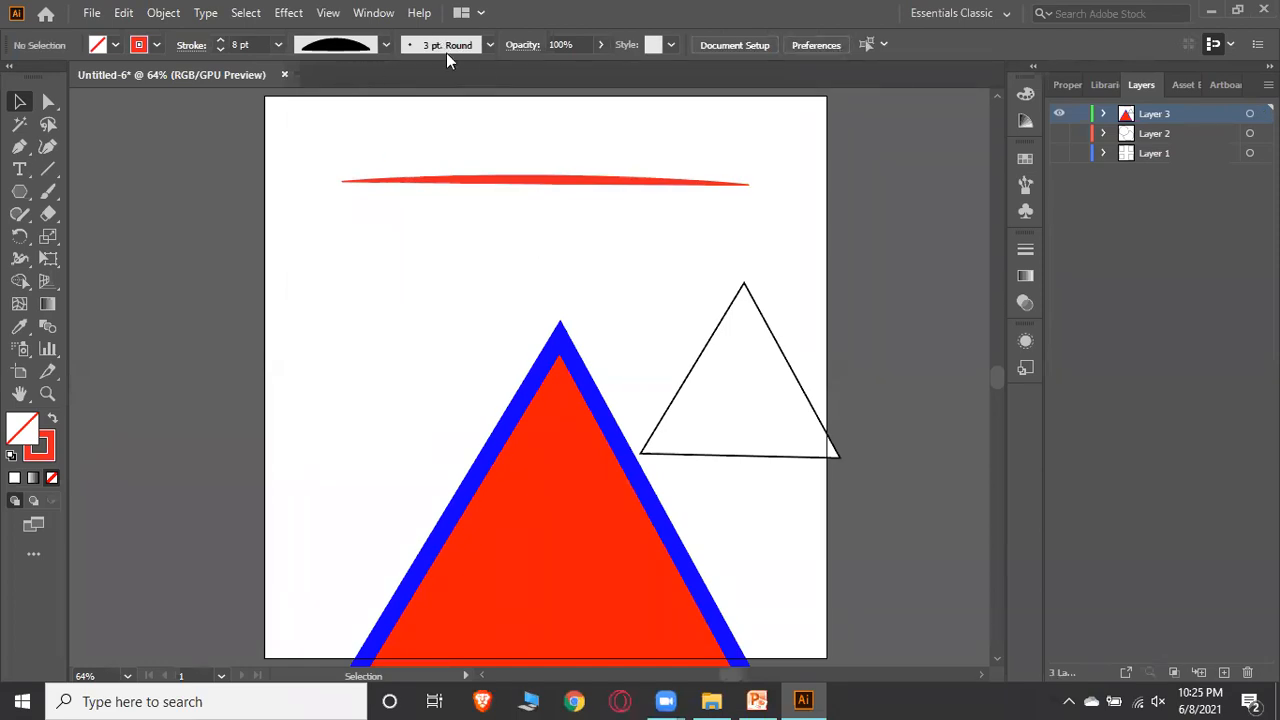
Reset the default width profile to Uniform with nothing selected
click(385, 45)
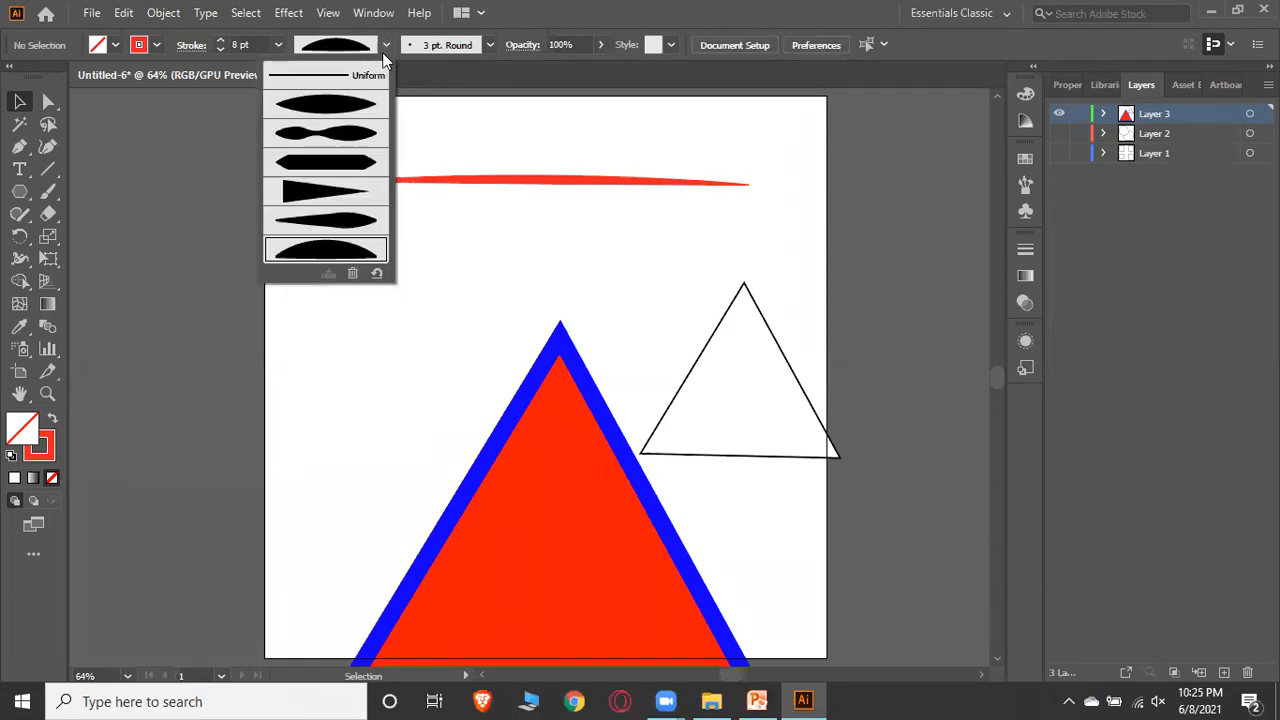
click(315, 73)
click(470, 186)
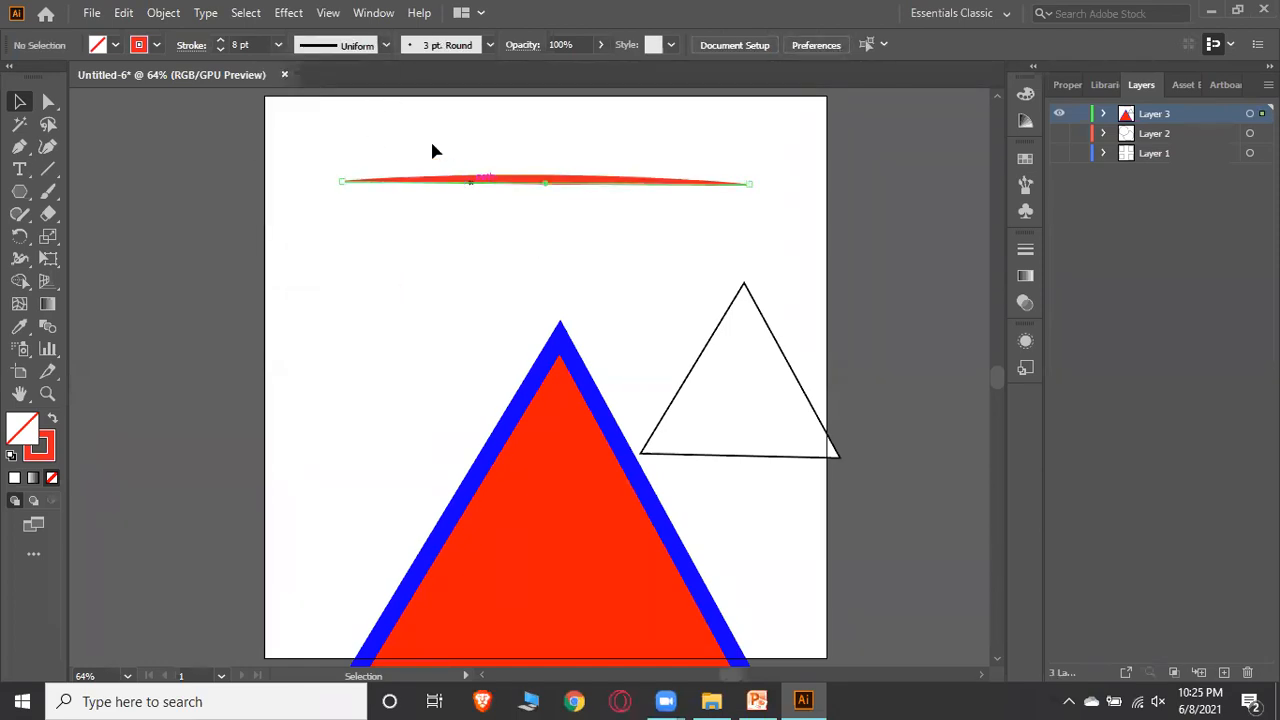
Draw a second horizontal line below the arched line with the Line Segment Tool and set its stroke to 7 pt
click(49, 172)
mouse_move(368, 235)
mouse_down()
mouse_move(703, 247)
mouse_move(750, 234)
mouse_up()
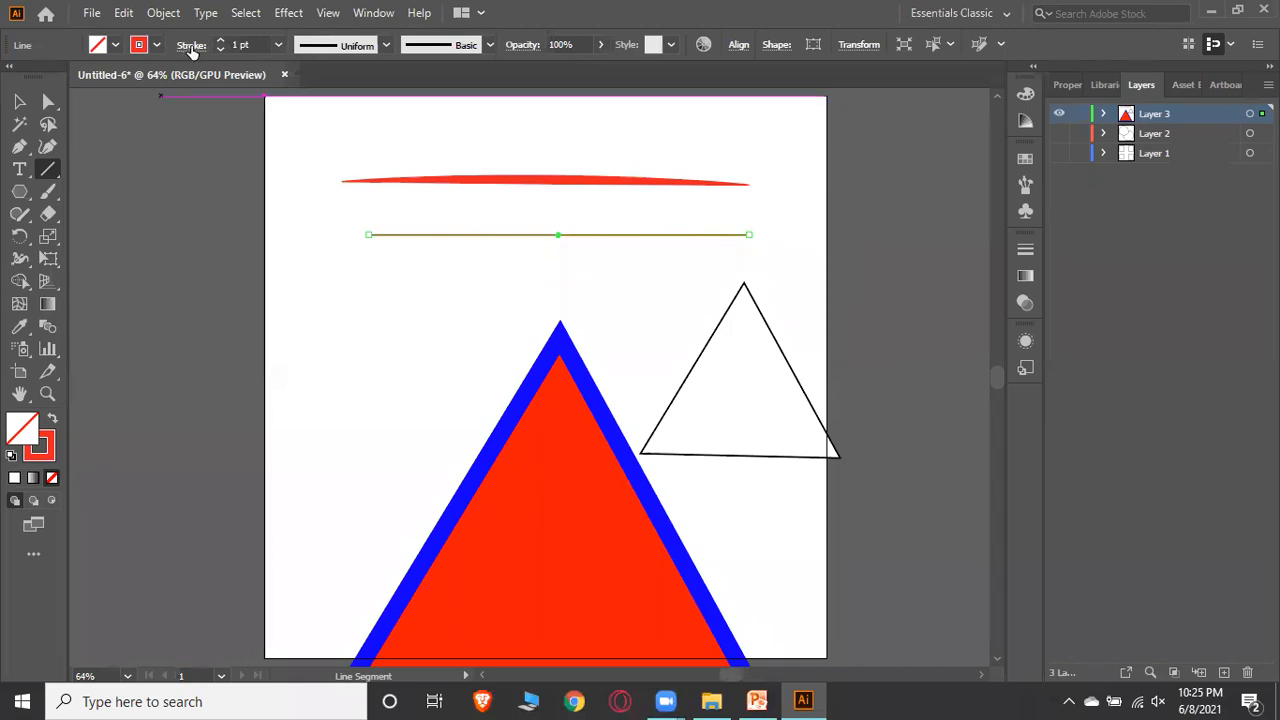
click(220, 40)
click(220, 40)
click(220, 40)
click(220, 40)
click(220, 40)
click(220, 40)
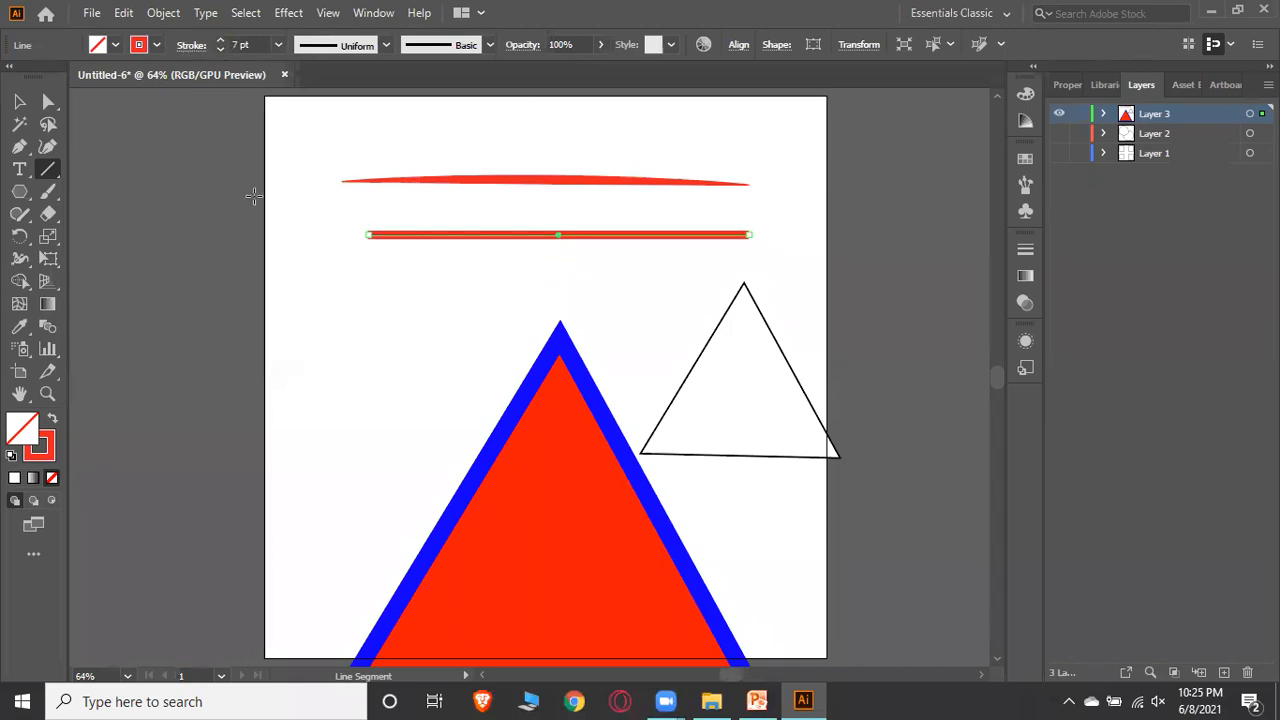
click(19, 101)
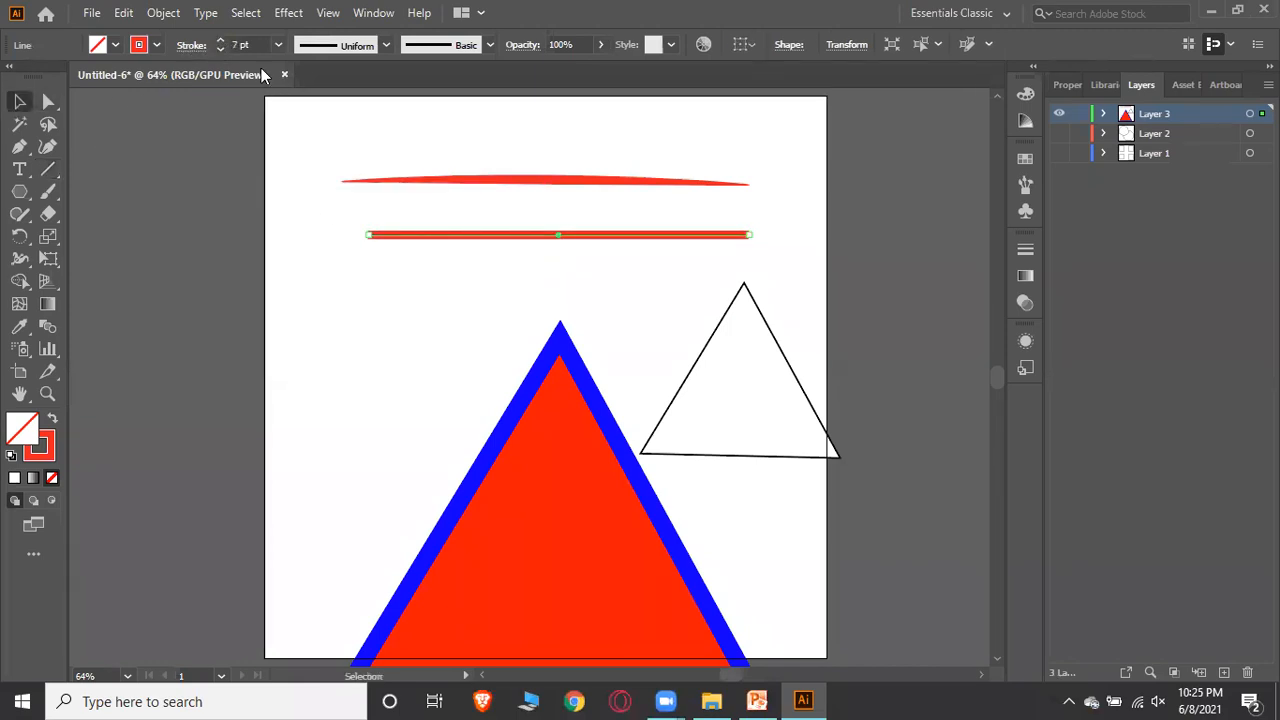
Turn the second line's stroke into a dashed line
click(196, 47)
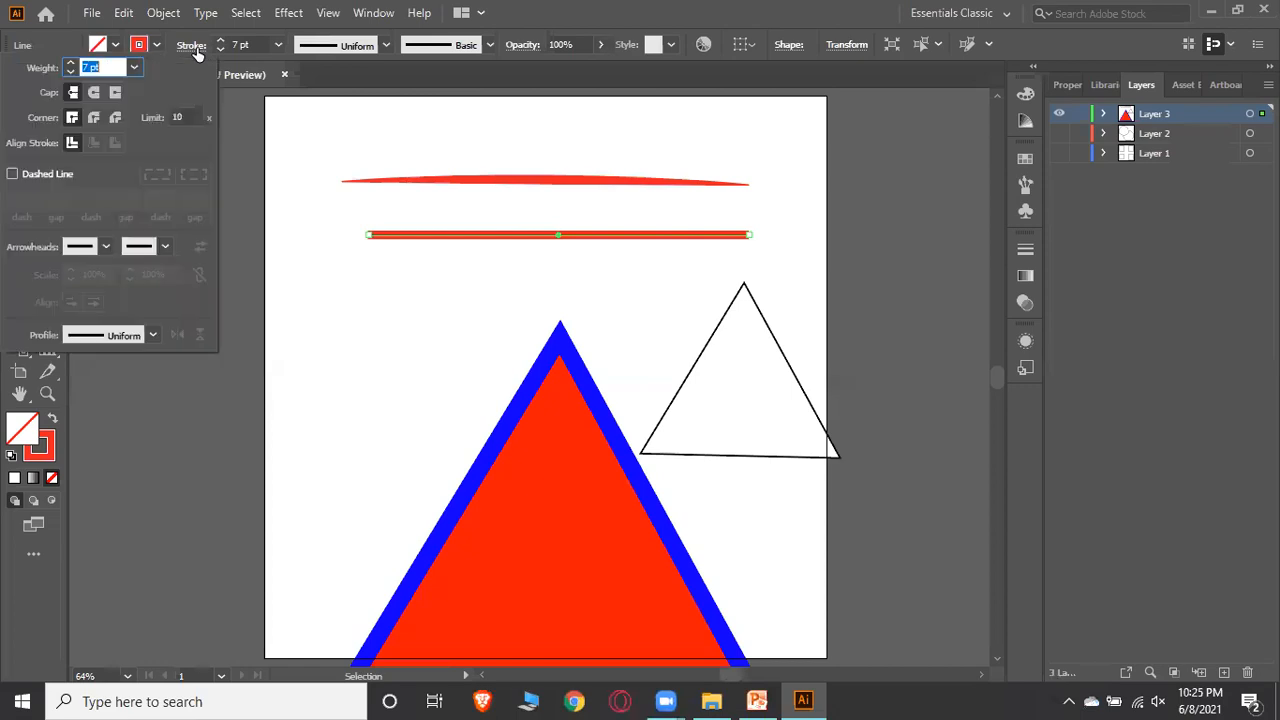
click(13, 176)
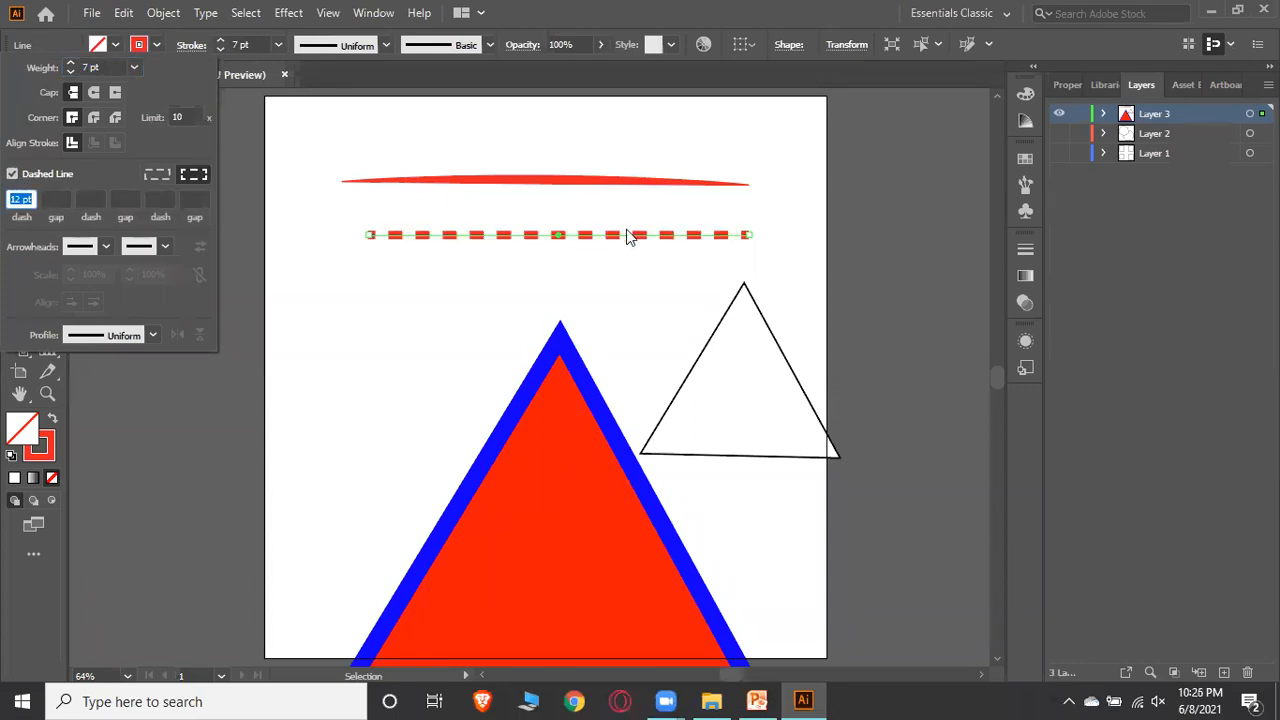
click(405, 273)
click(620, 290)
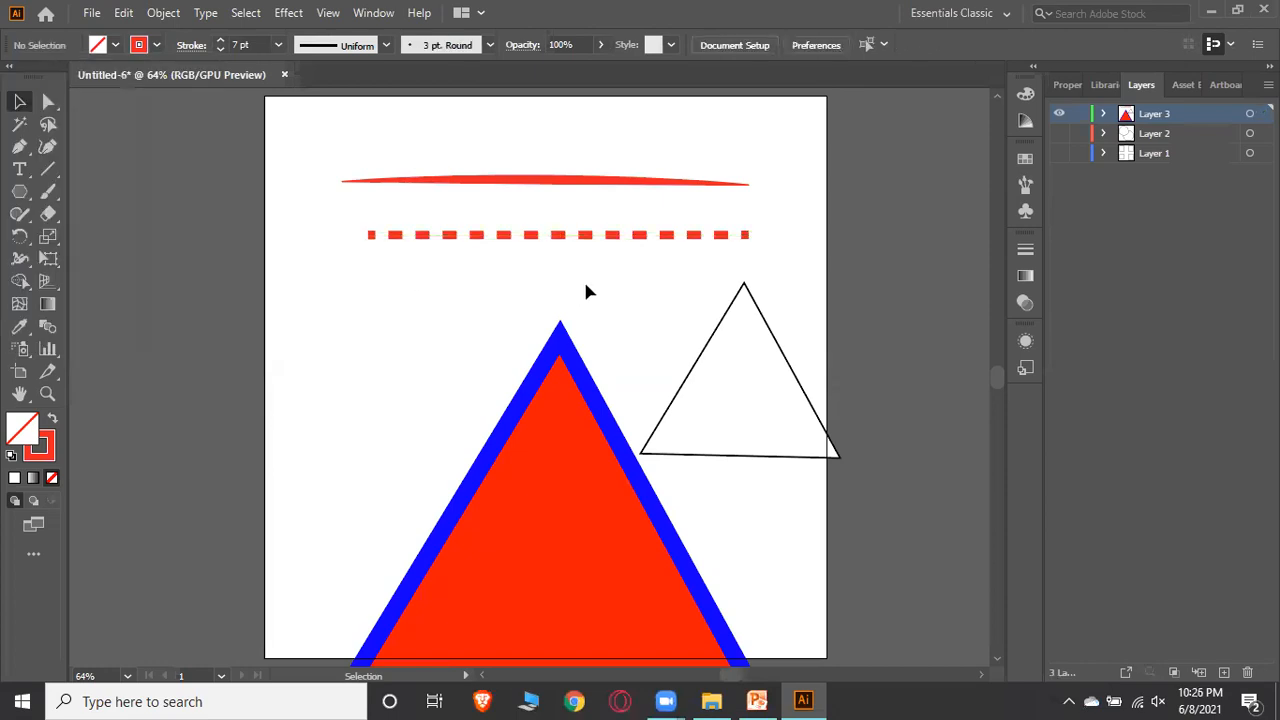
Move the dashed line up to the top of the artboard above the arched line
click(600, 240)
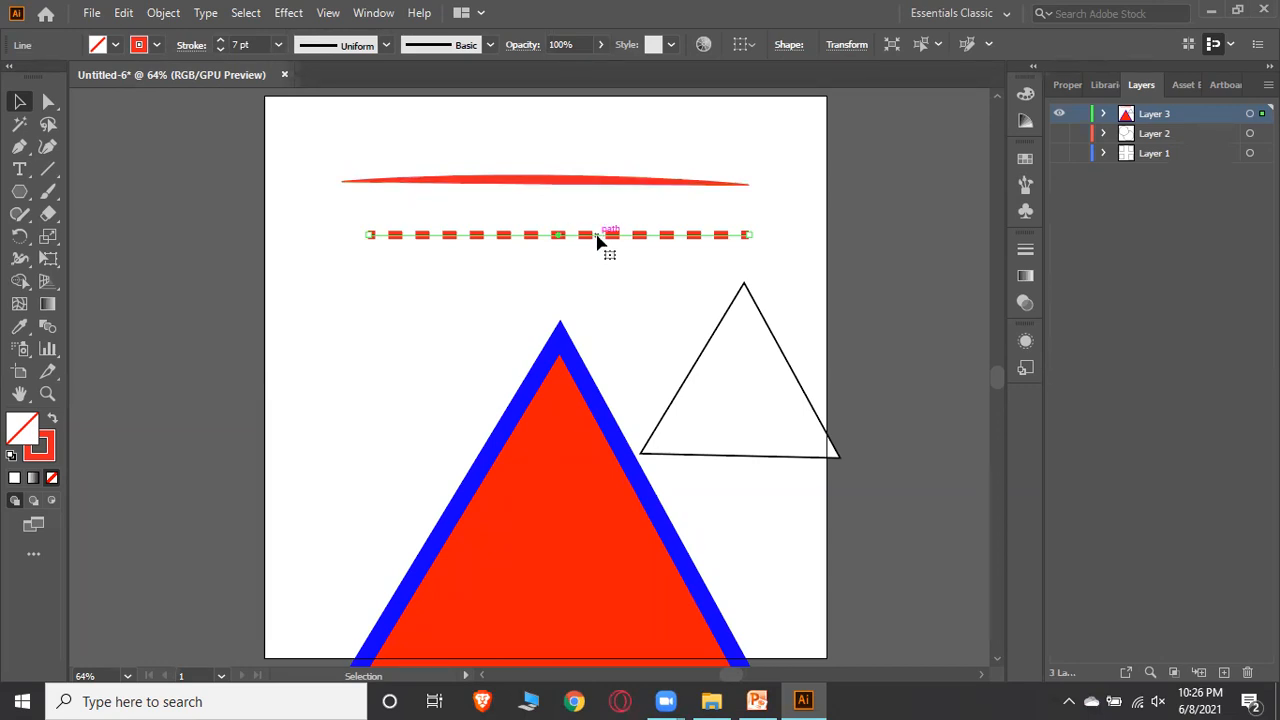
drag(596, 240, 583, 126)
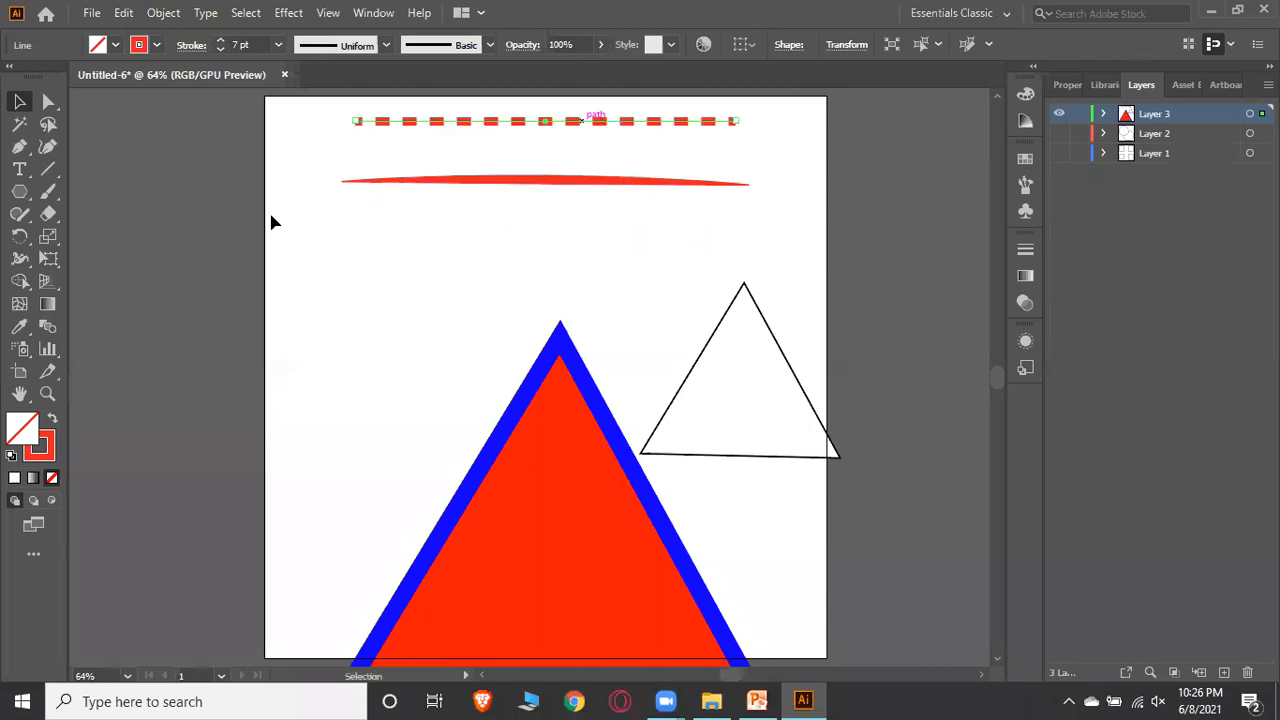
Draw a circle with the Ellipse Tool on the left below the arched line
drag(20, 195, 96, 236)
drag(314, 228, 461, 371)
click(22, 103)
click(490, 270)
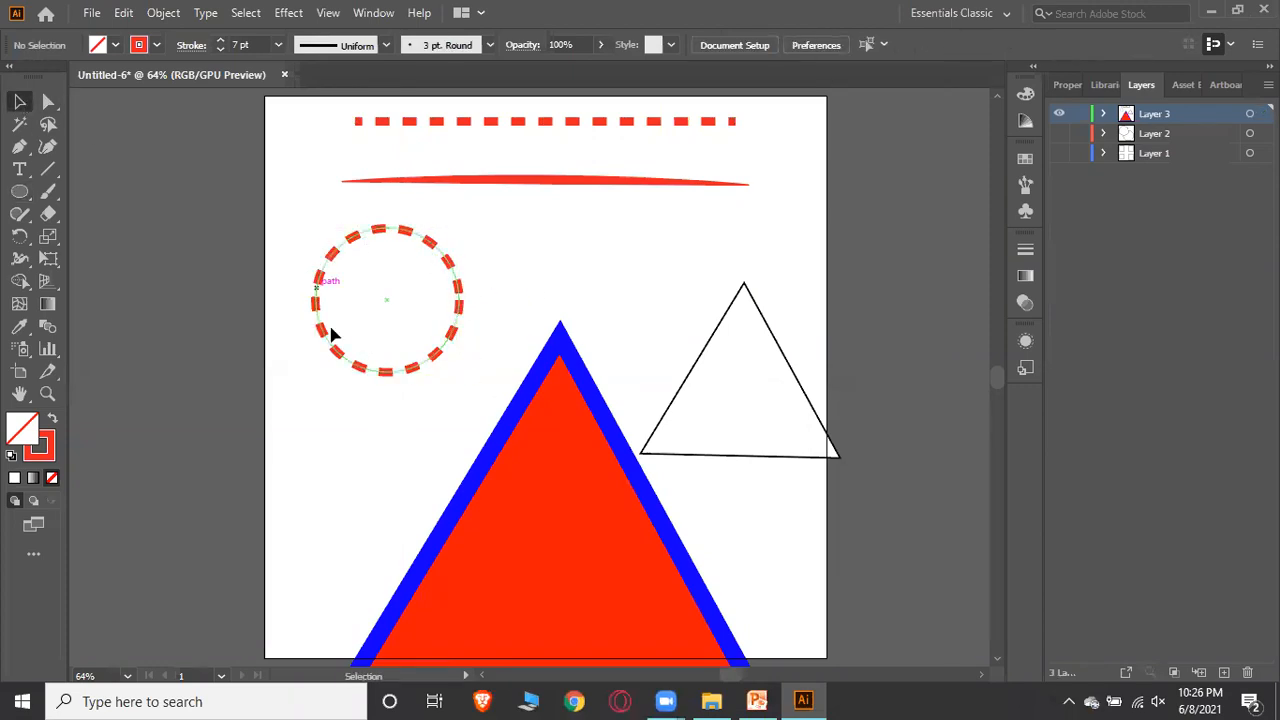
Apply the bow-tie-shaped Width Profile 2 to the dashed circle's stroke
click(348, 250)
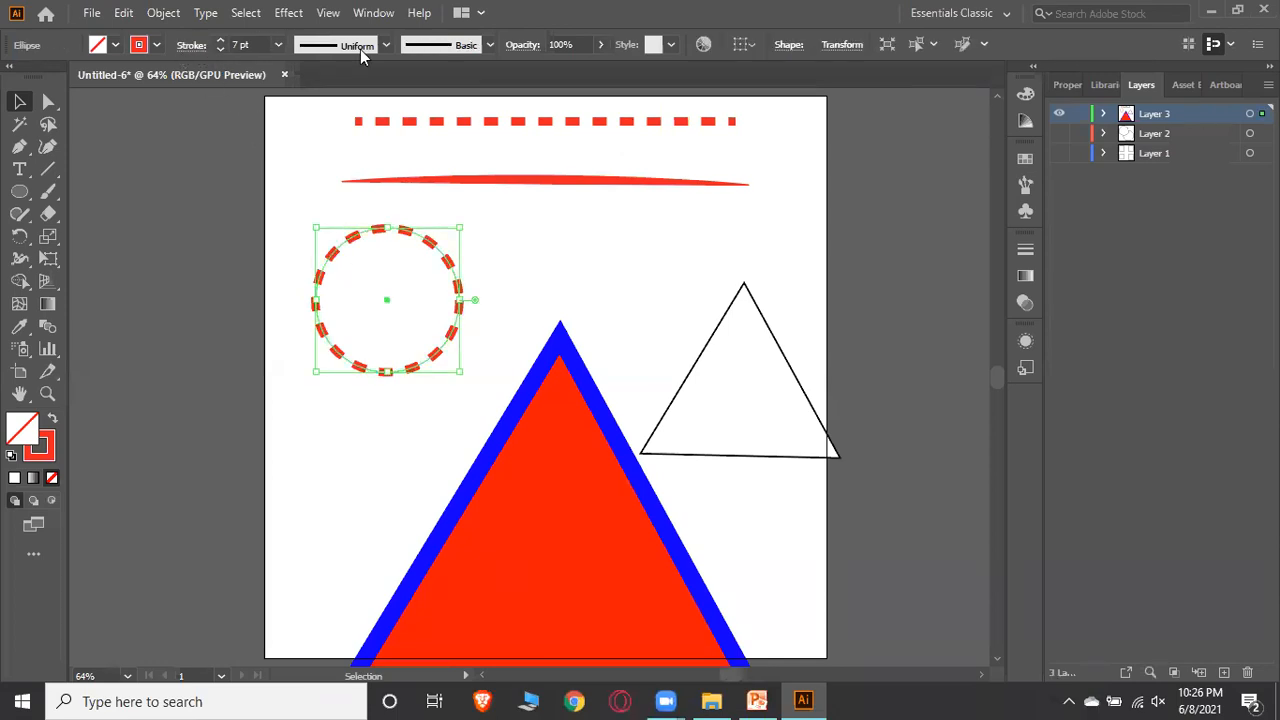
click(384, 45)
click(350, 143)
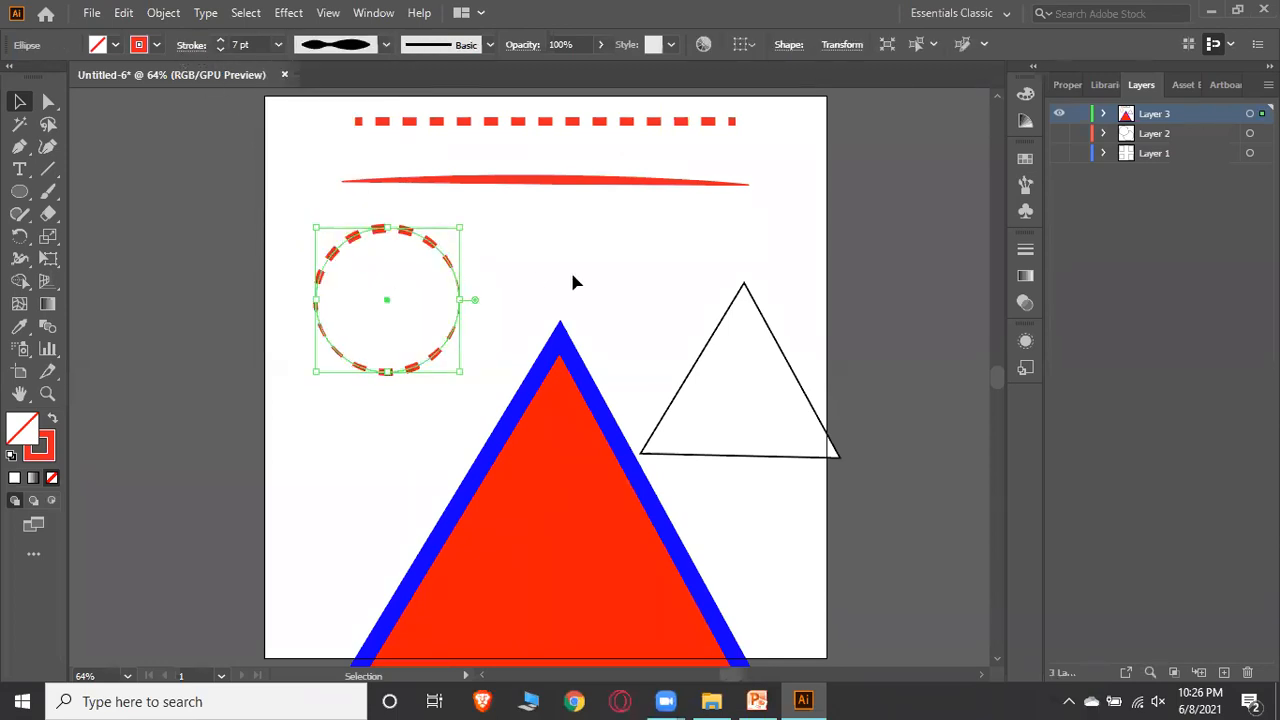
click(568, 270)
scroll(497, 275, up, 2)
scroll(499, 277, down, 3)
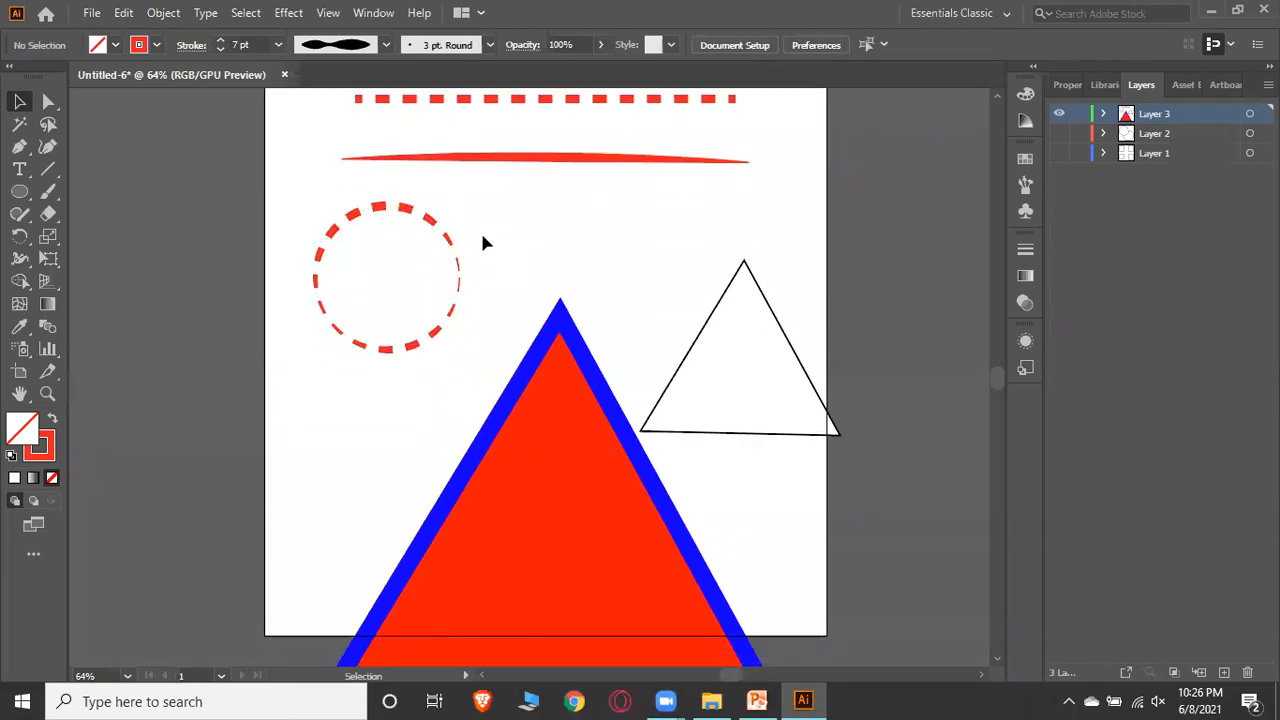
scroll(482, 238, up, 1)
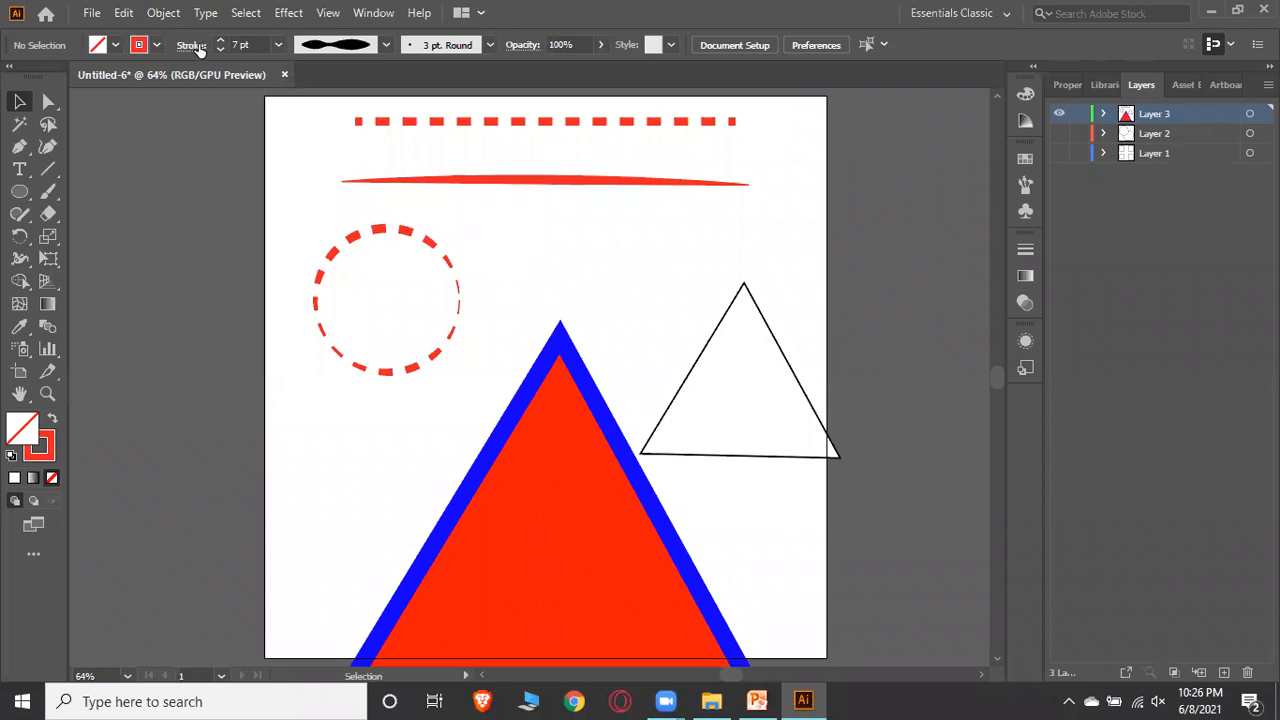
click(193, 46)
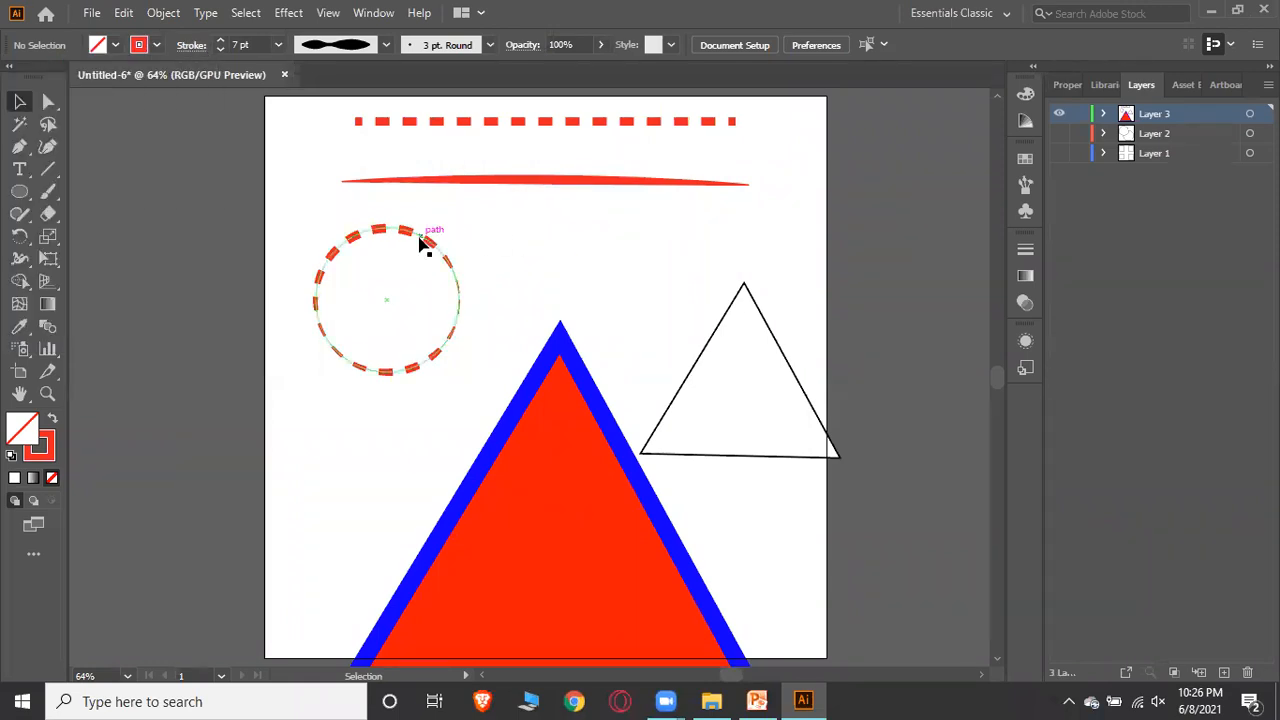
click(500, 122)
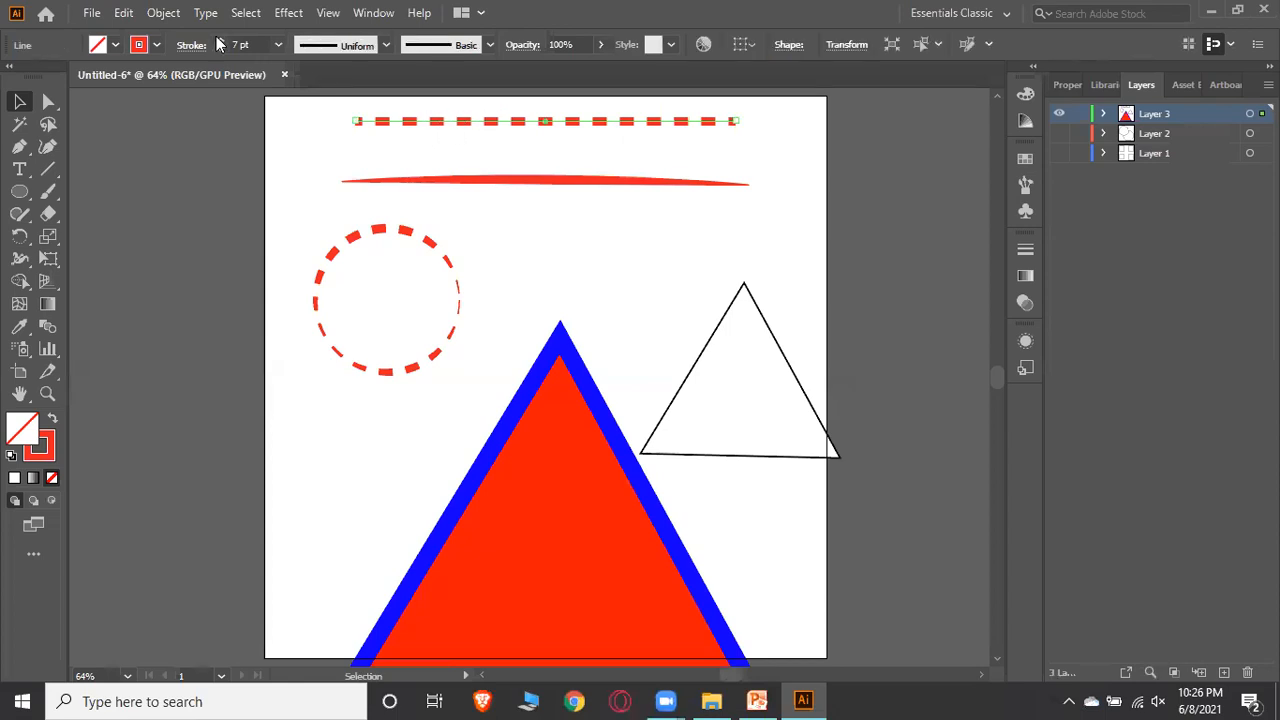
click(483, 119)
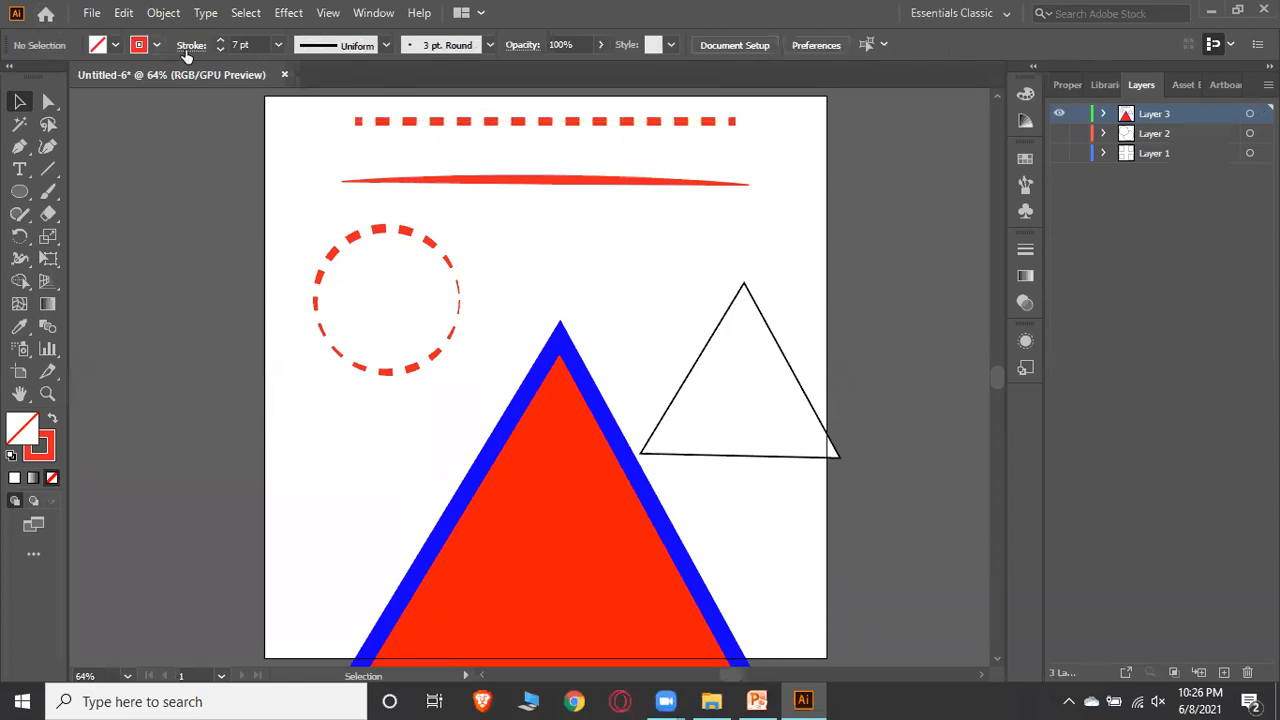
Set a dashed stroke pattern of 12 pt dash and 12 pt gap, then draw a dashed straight line below the arched line
click(190, 45)
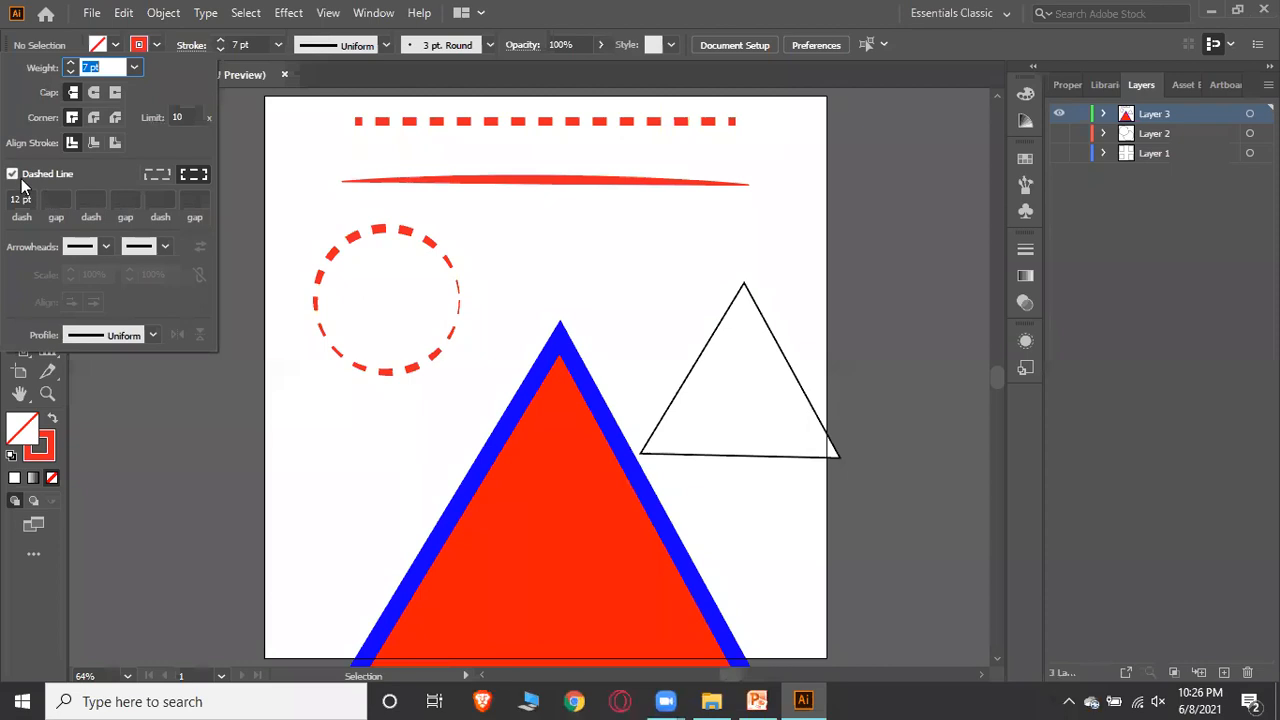
click(165, 178)
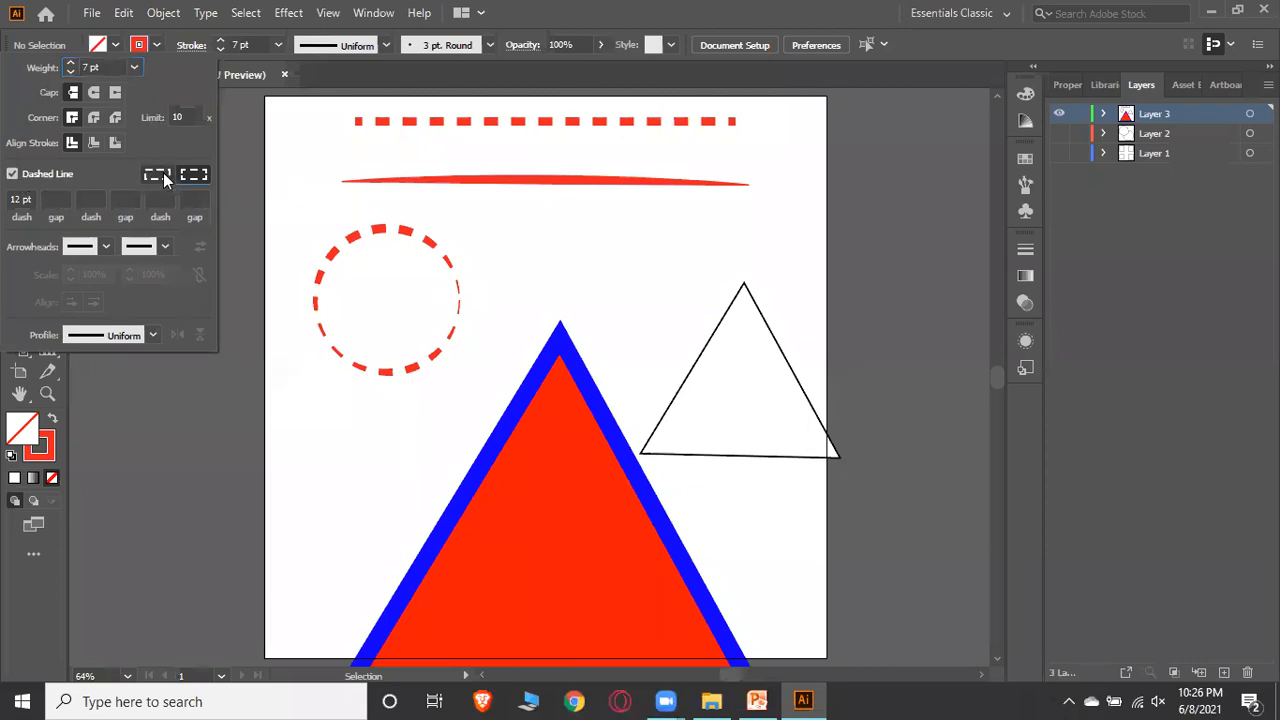
click(203, 179)
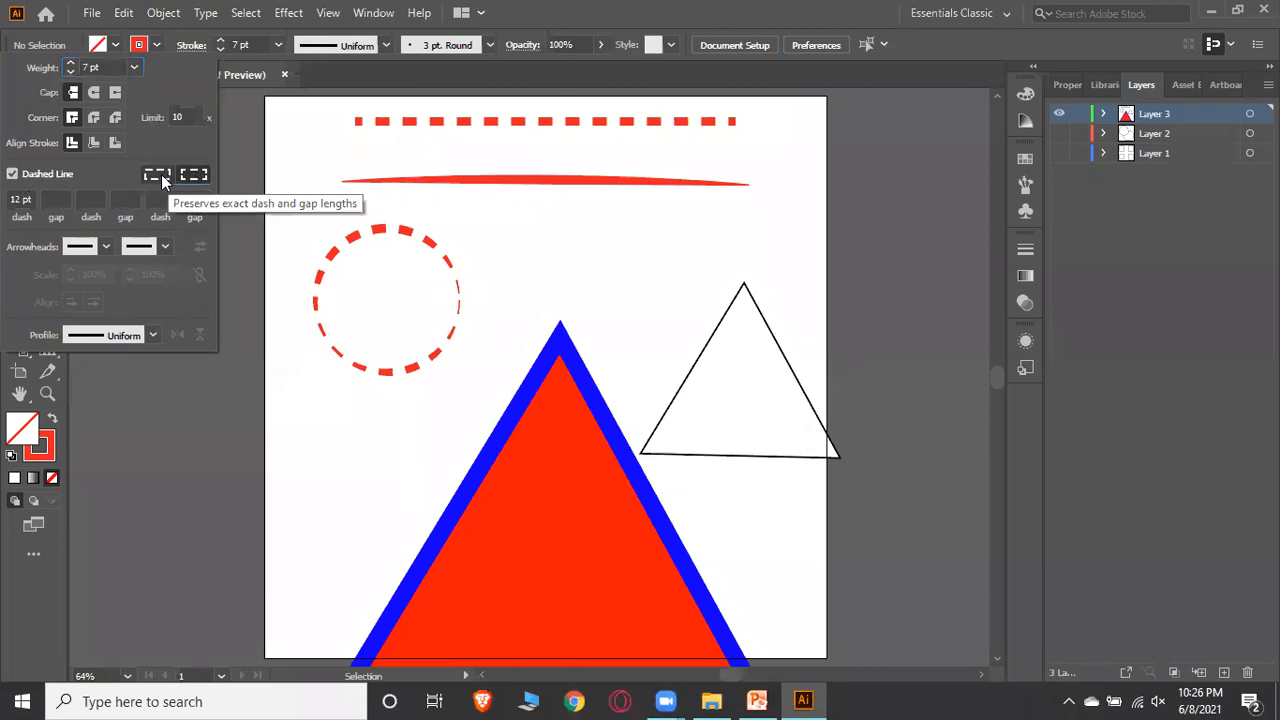
click(62, 195)
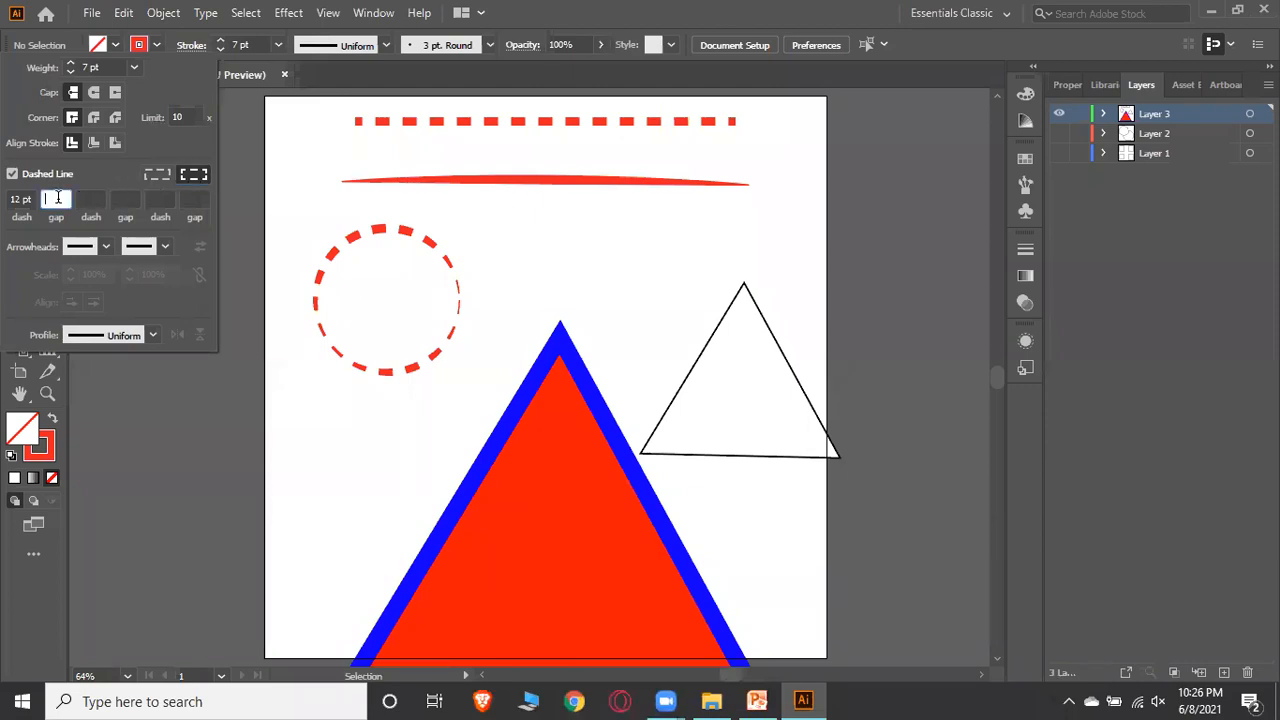
key(BackSpace)
click(89, 198)
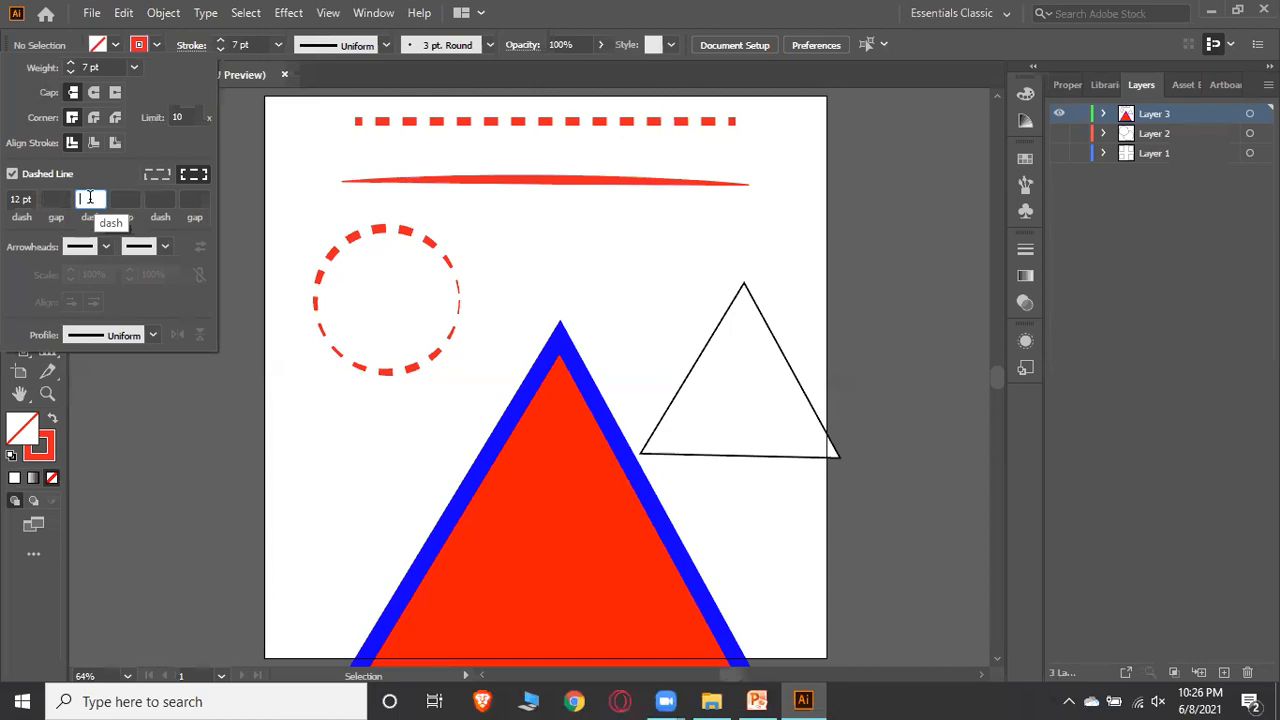
click(96, 198)
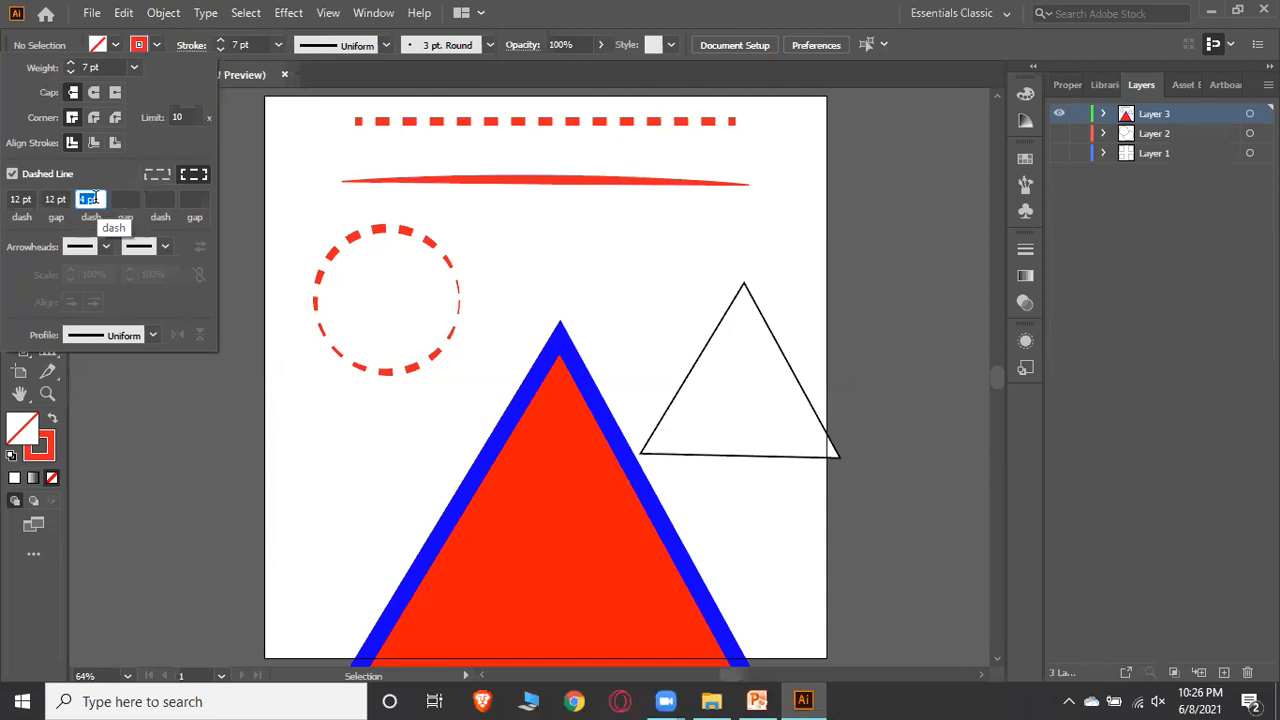
click(275, 202)
click(45, 168)
drag(424, 201, 738, 204)
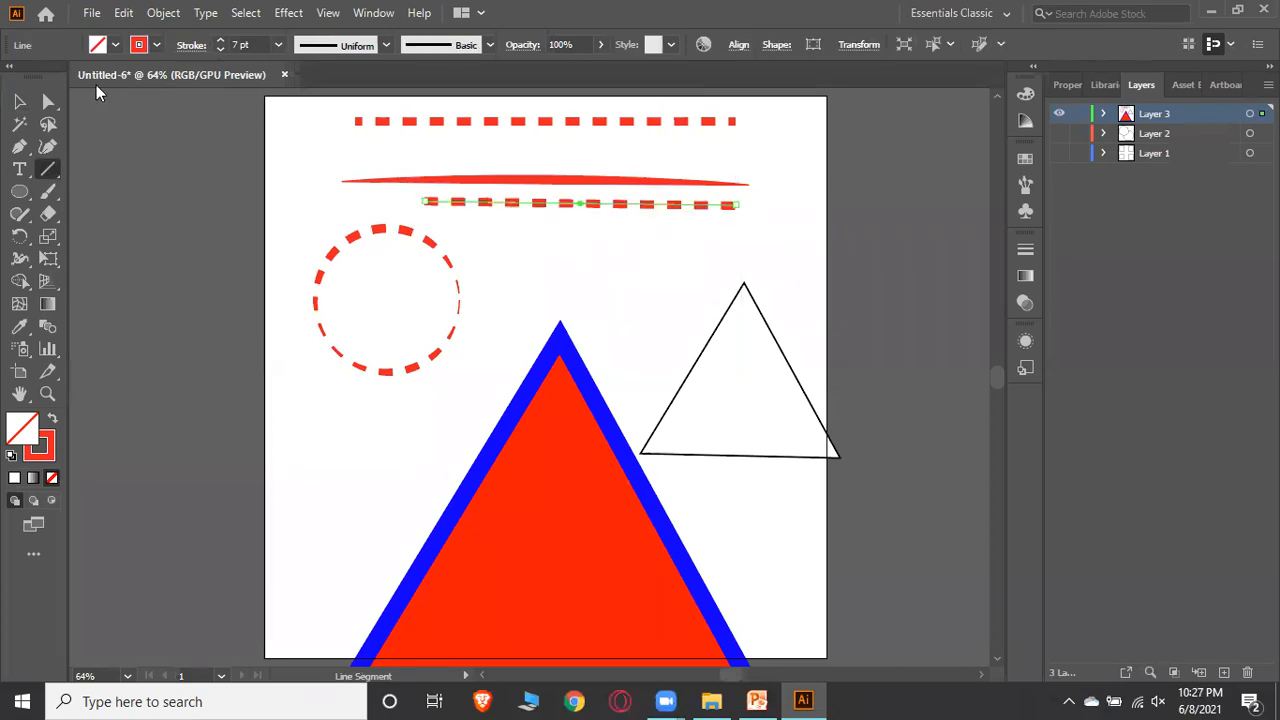
Select the new dashed line and adjust the gap length of its stroke dashes
click(20, 101)
click(560, 194)
click(560, 203)
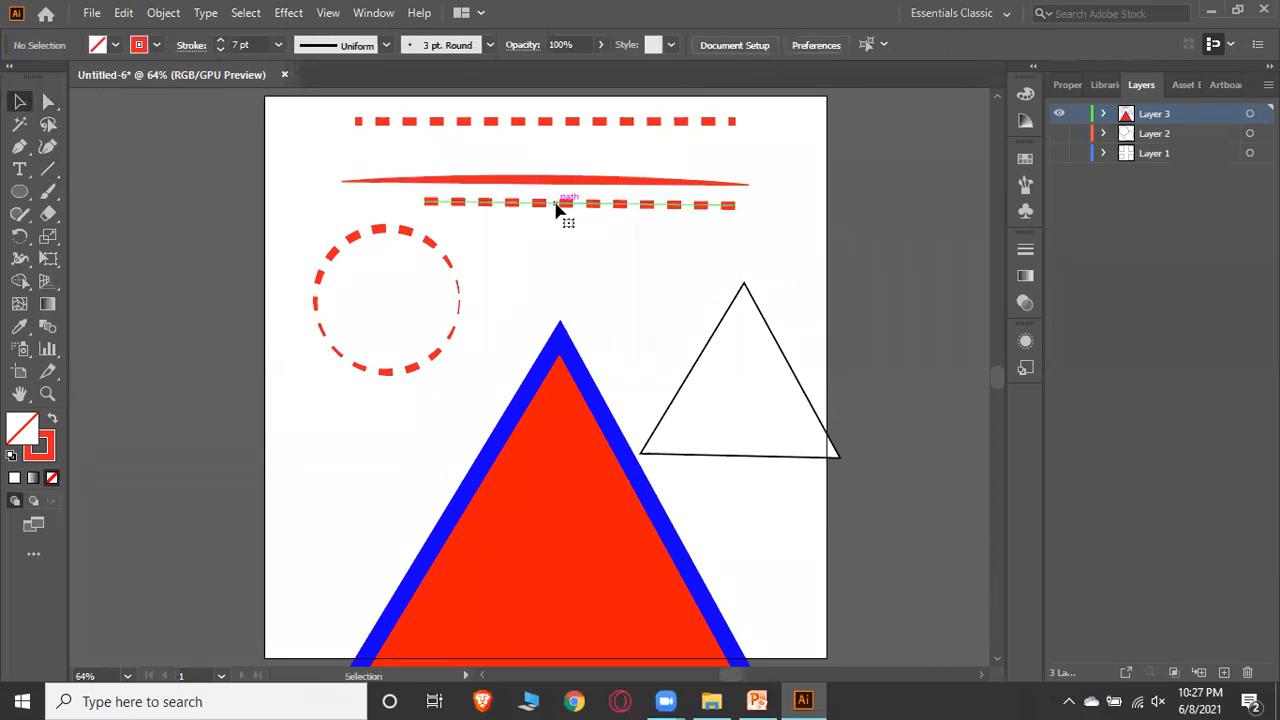
click(157, 51)
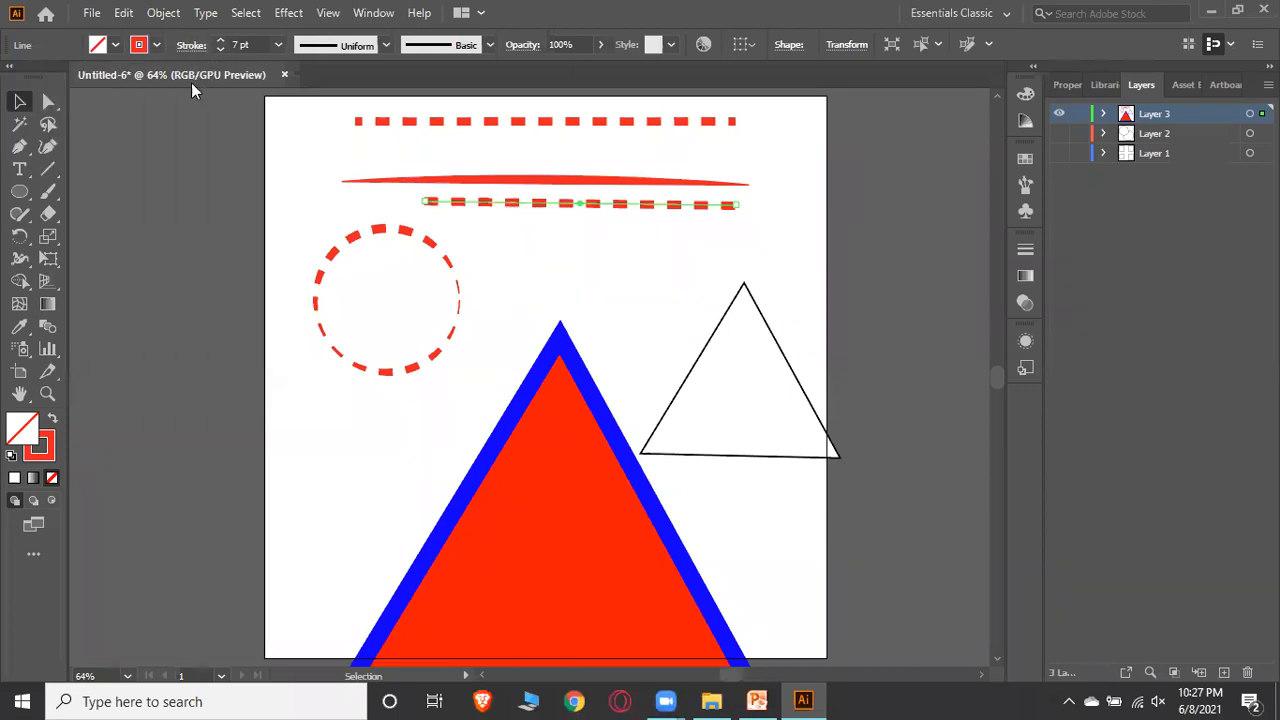
click(190, 45)
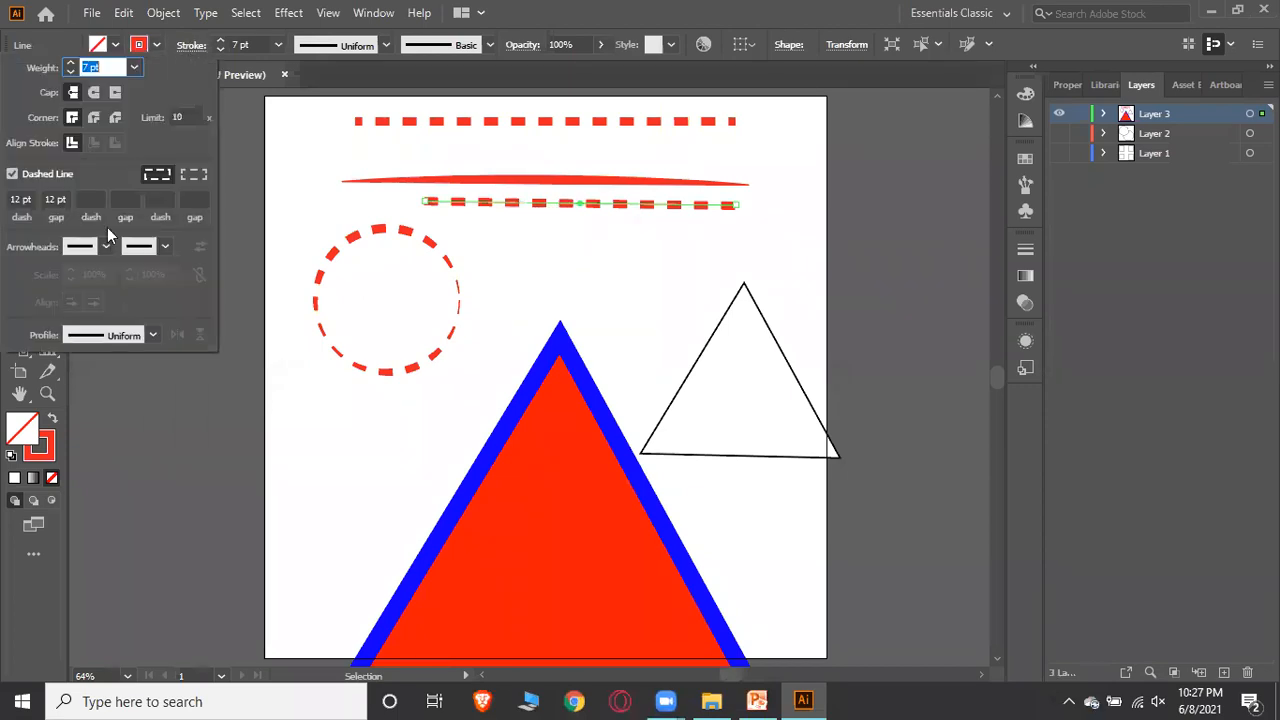
click(57, 199)
key(Up)
key(Up)
key(Up)
key(Up)
key(Up)
key(Up)
key(Up)
key(Up)
key(Up)
key(Up)
key(Up)
key(Up)
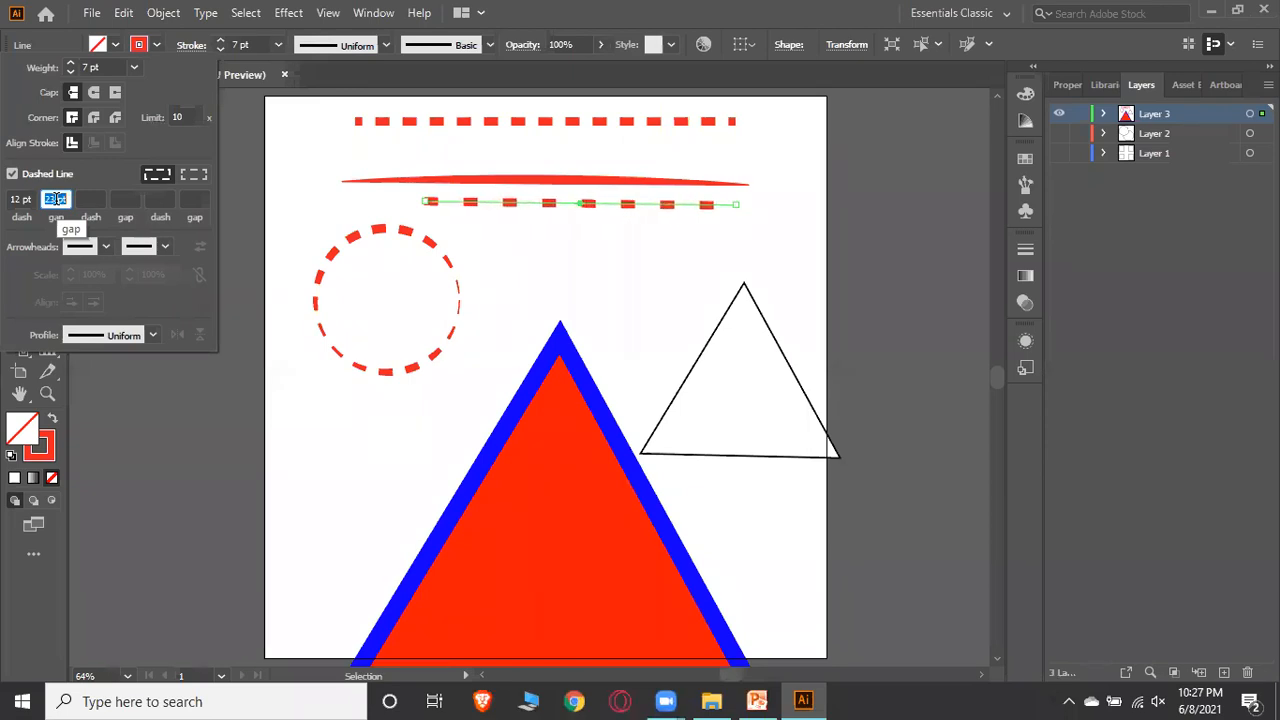
key(Down)
key(Down)
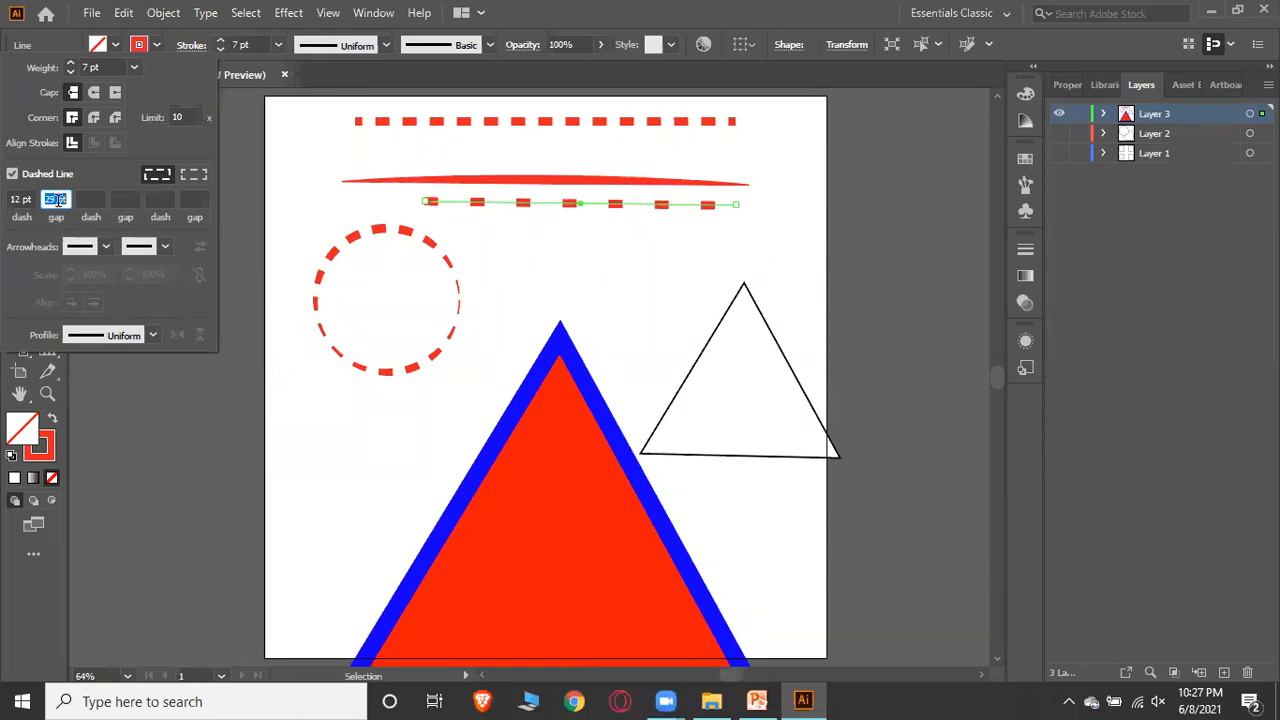
key(Down)
key(Down)
key(Down)
key(Down)
key(Down)
key(Down)
key(Down)
key(Down)
key(Down)
key(Down)
key(Down)
key(Down)
key(Down)
key(Down)
key(Down)
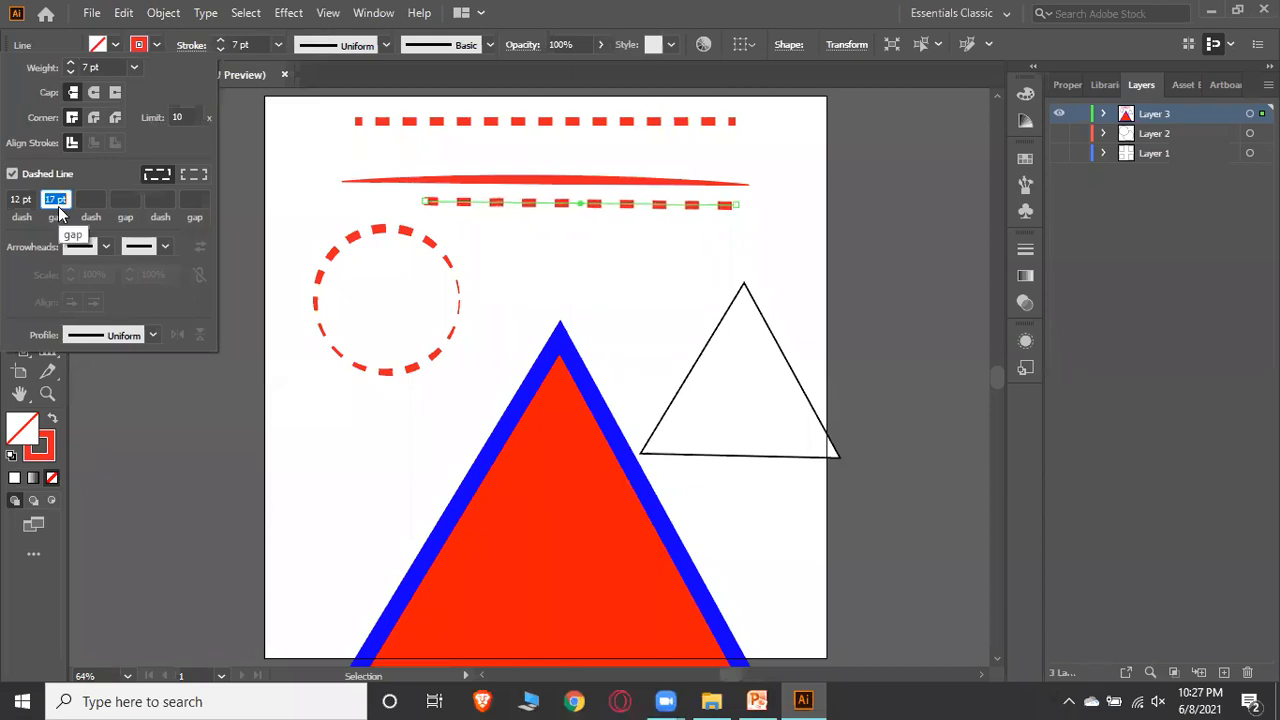
key(Down)
Increase the dash length of the selected line's stroke to make longer dashes
click(22, 199)
key(Up)
key(Up)
key(Up)
key(Up)
key(Up)
key(Up)
key(Up)
key(Up)
key(Up)
key(Up)
key(Up)
key(Up)
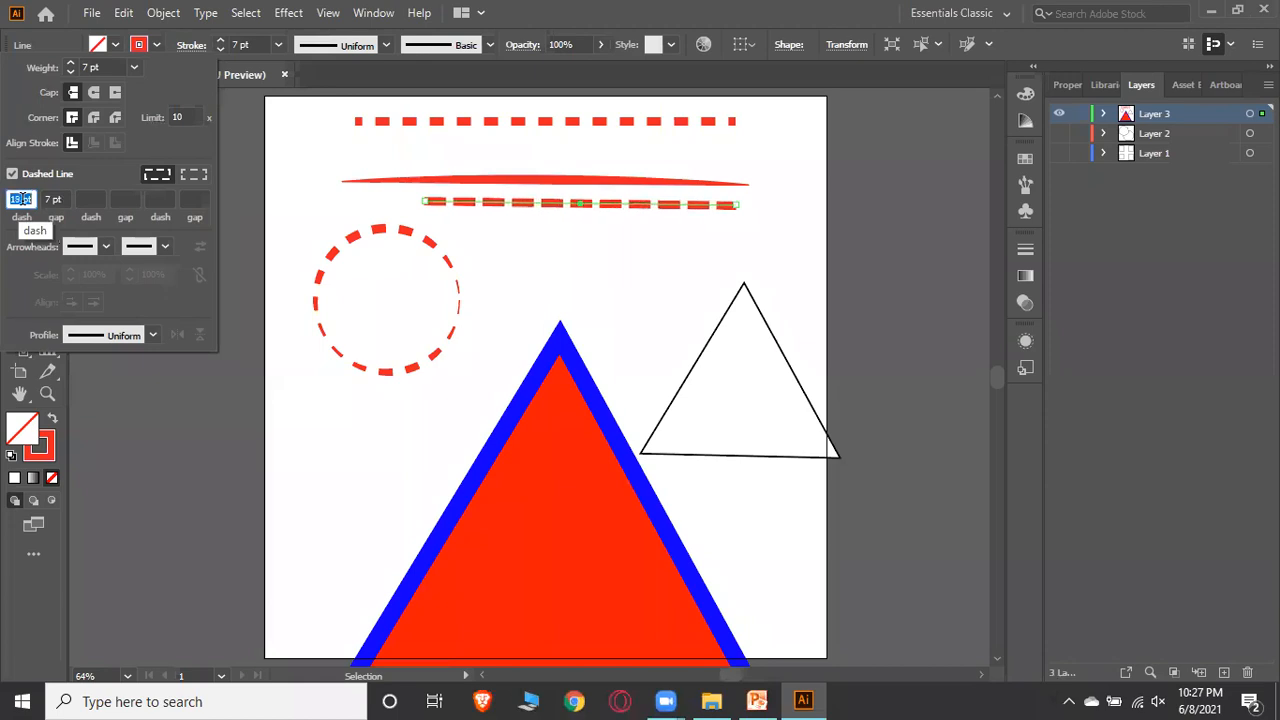
key(Up)
key(Up)
key(Up)
key(Up)
key(Up)
key(Up)
key(Up)
key(Up)
key(Up)
key(Up)
key(Up)
key(Up)
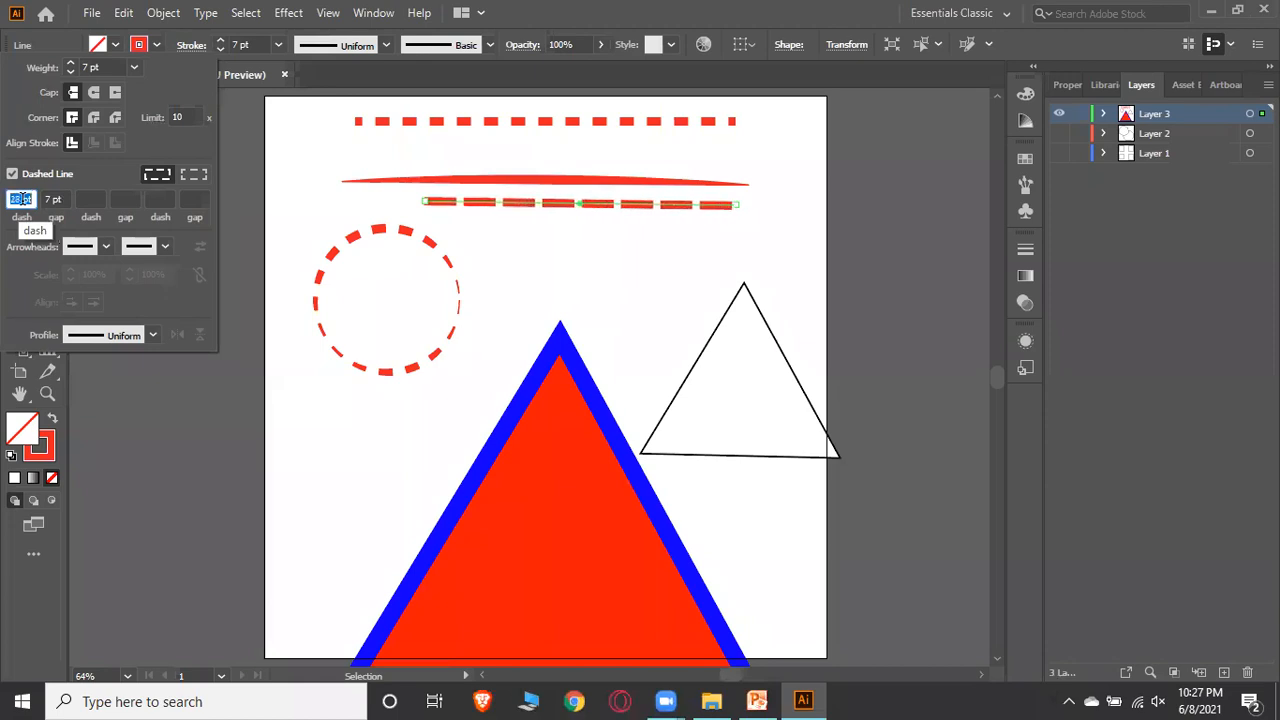
key(Down)
key(Down)
key(Down)
key(Down)
key(Down)
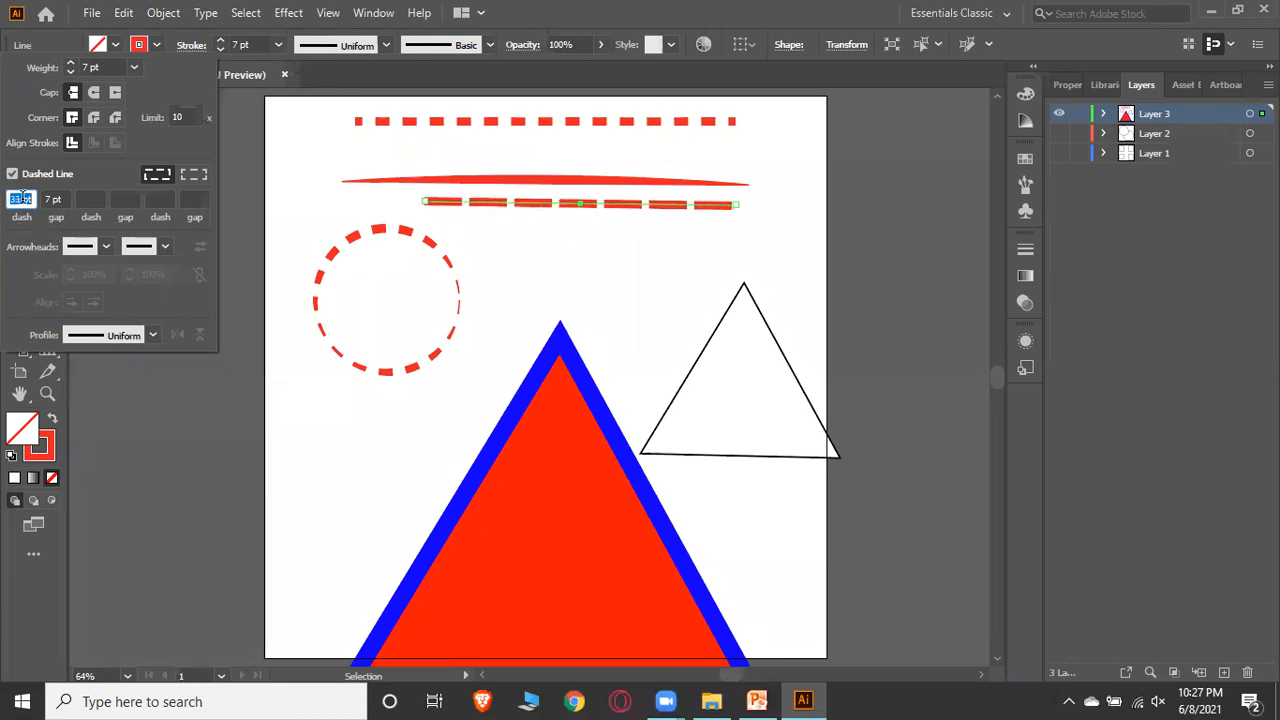
click(514, 242)
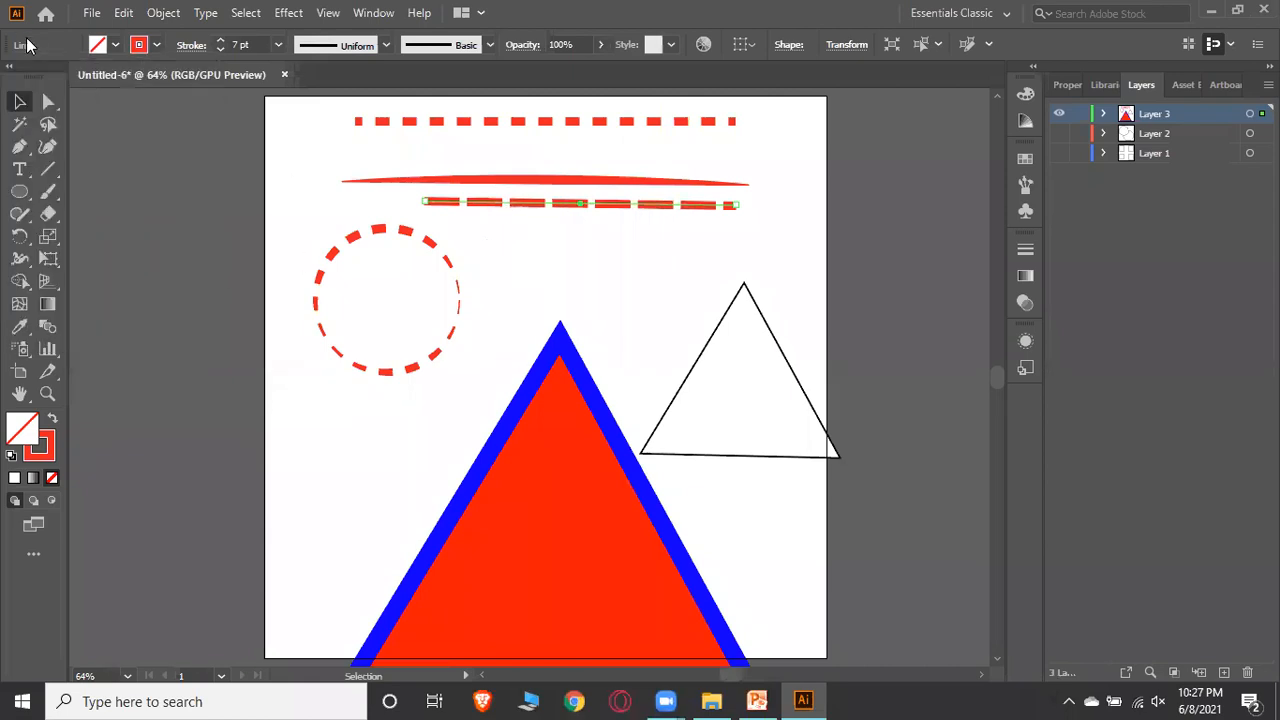
Switch to PowerPoint to review the course outline slide, then return to Illustrator
click(20, 100)
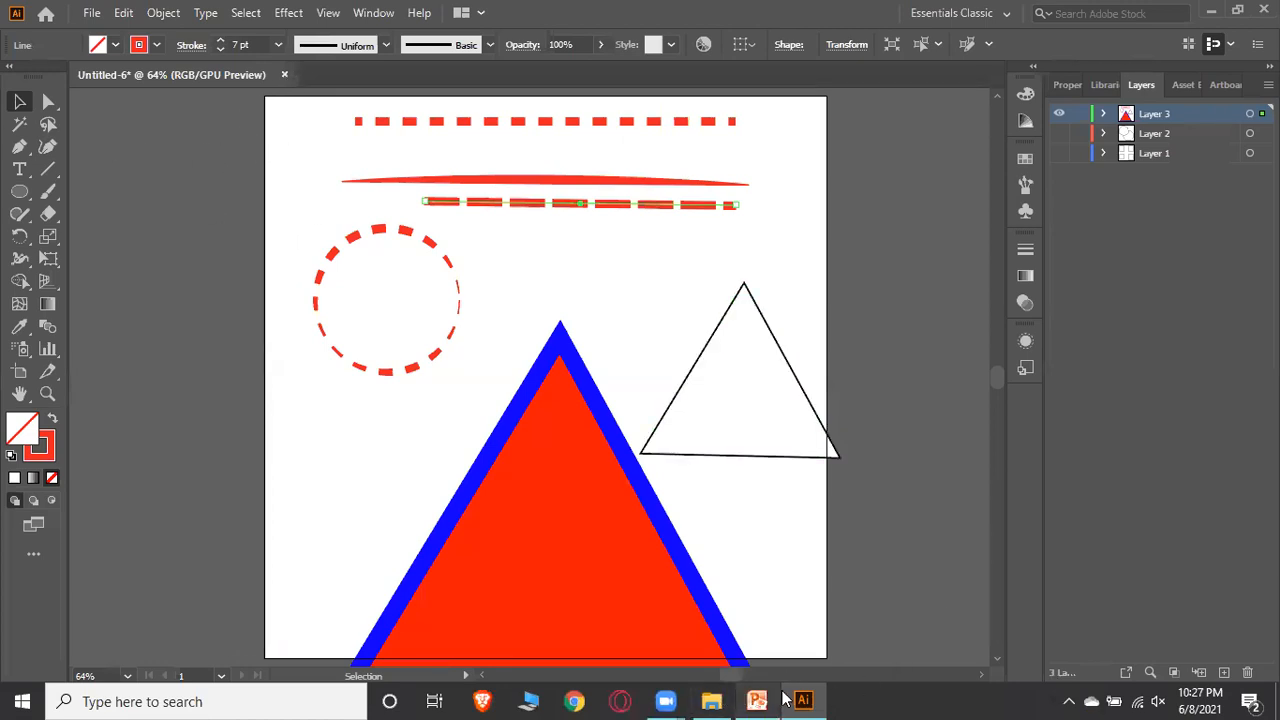
click(810, 699)
click(810, 699)
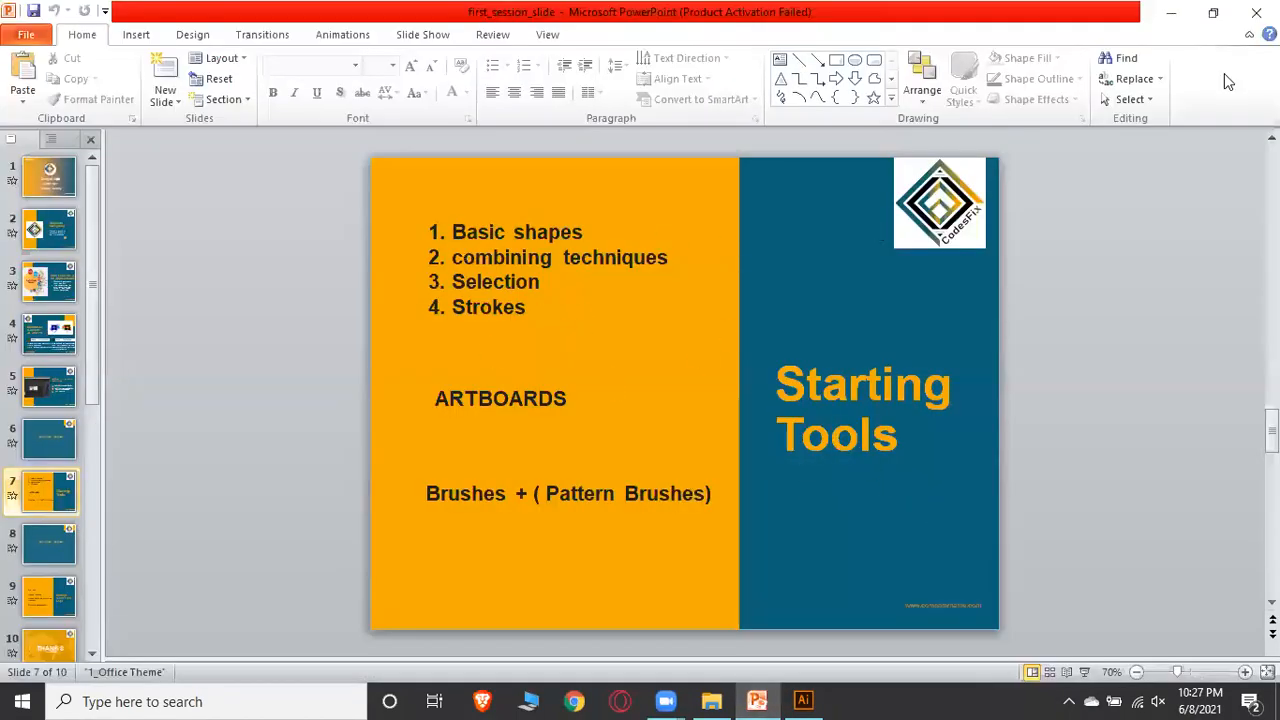
click(1172, 14)
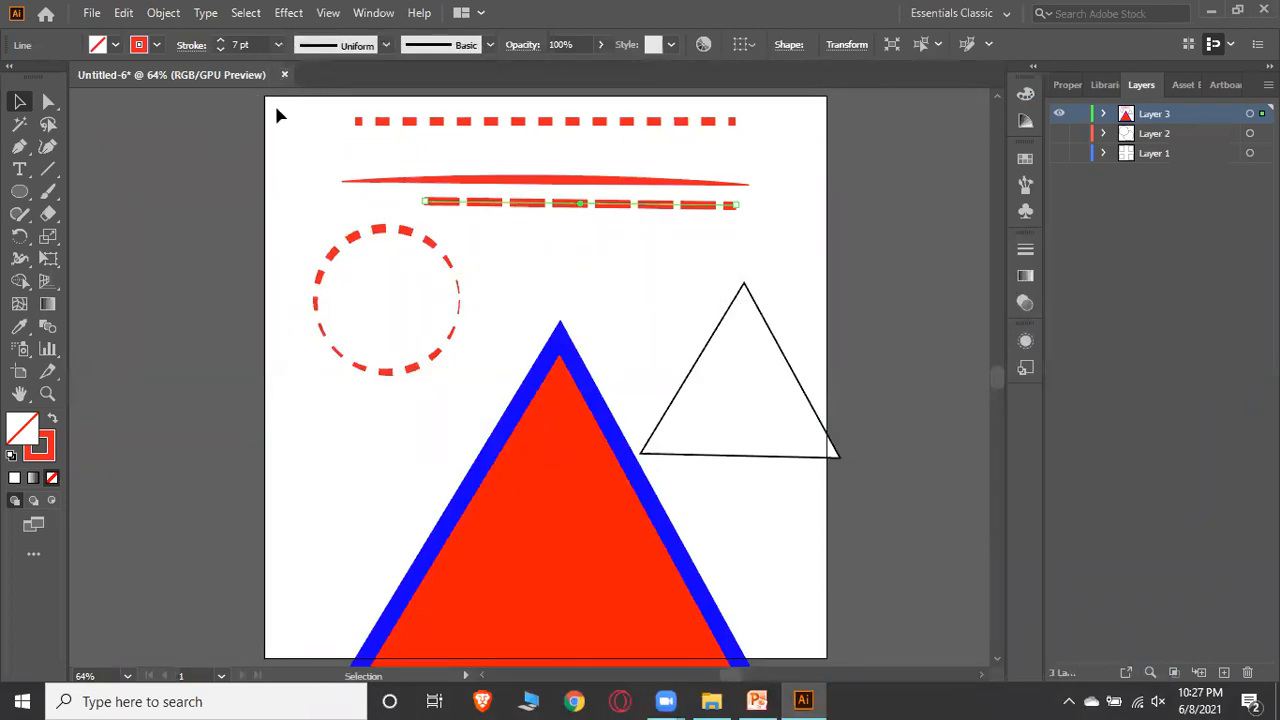
Select all objects on Layer 3 and delete them
drag(323, 121, 363, 148)
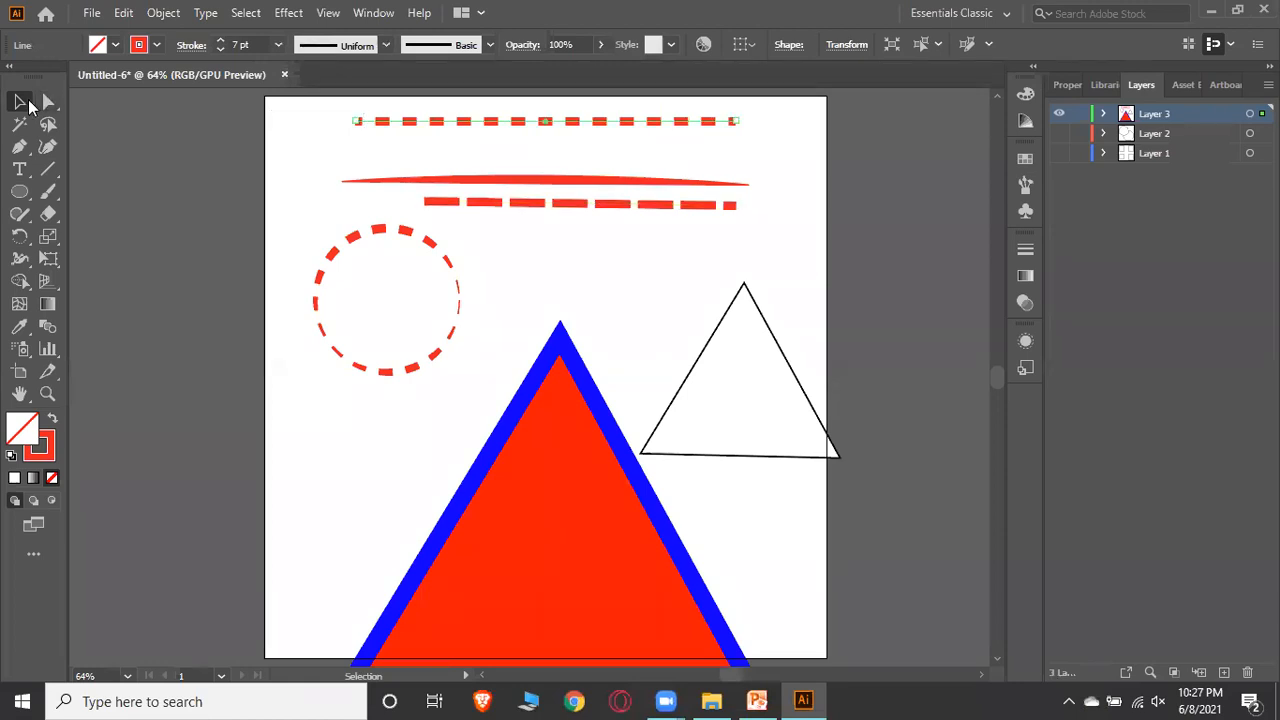
drag(257, 107, 909, 643)
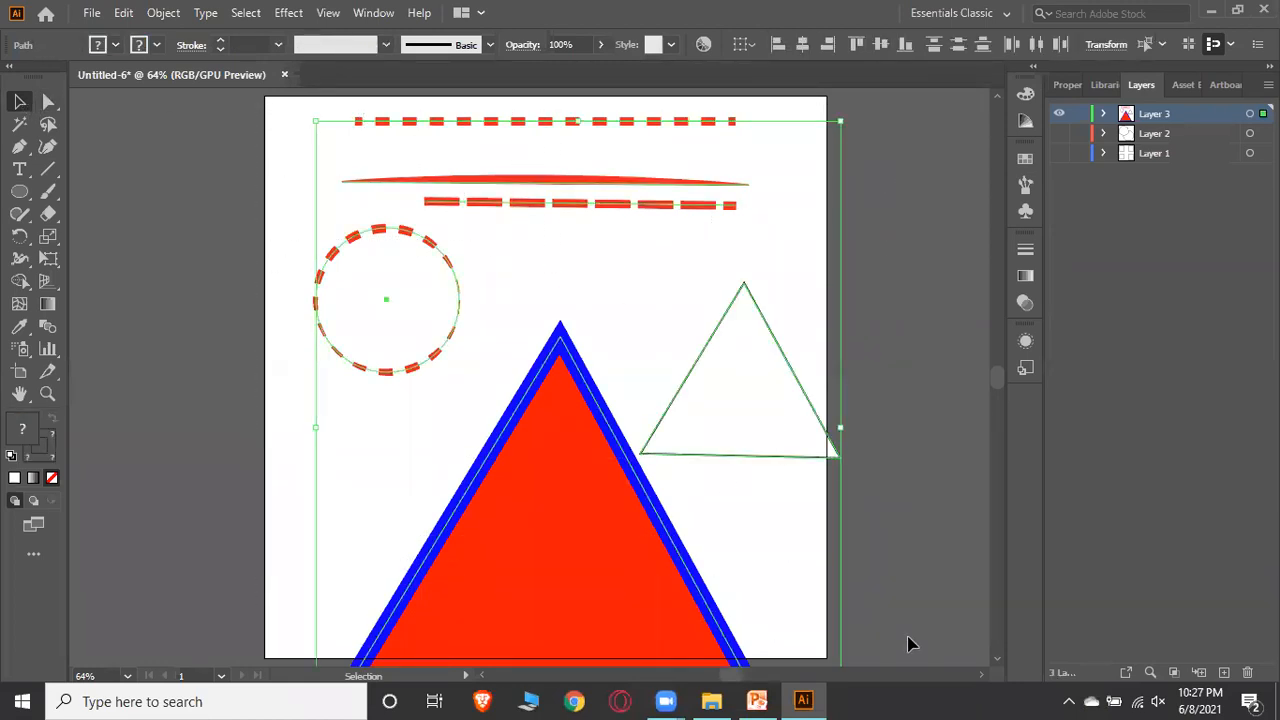
key(Delete)
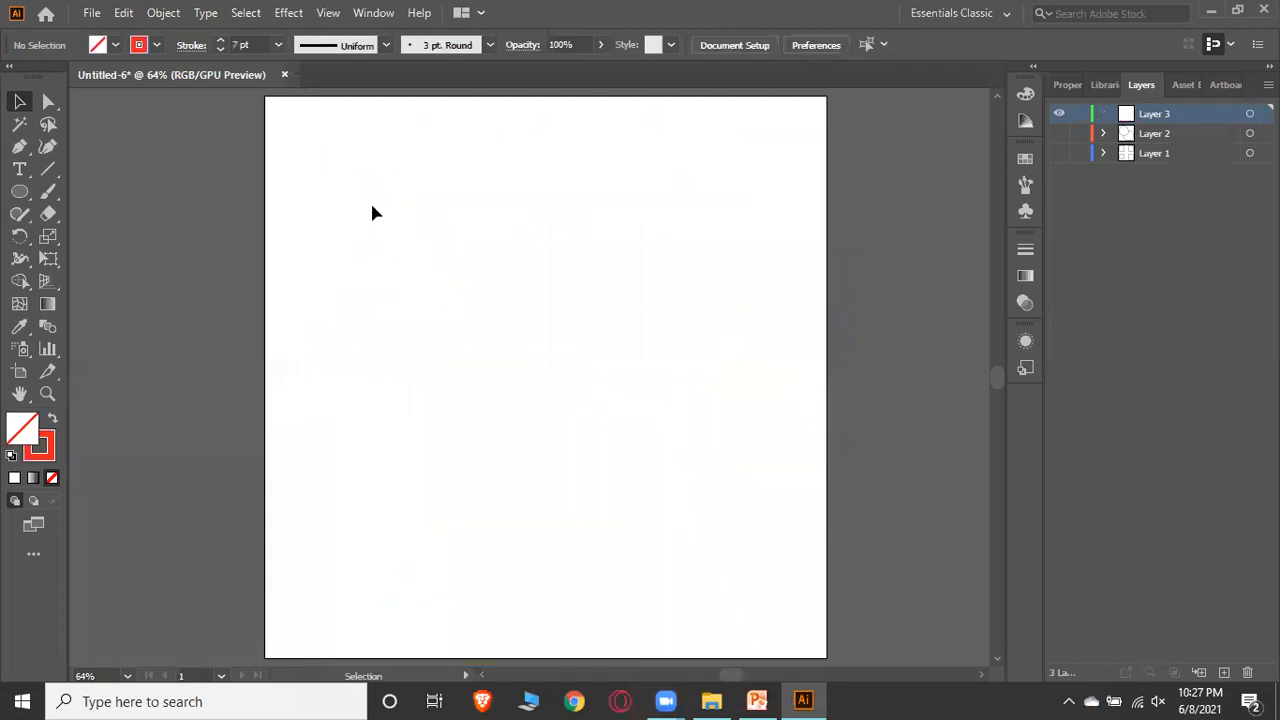
Show Layer 2 and Layer 1 and delete all of their shapes
click(1059, 133)
click(1059, 153)
drag(290, 110, 826, 600)
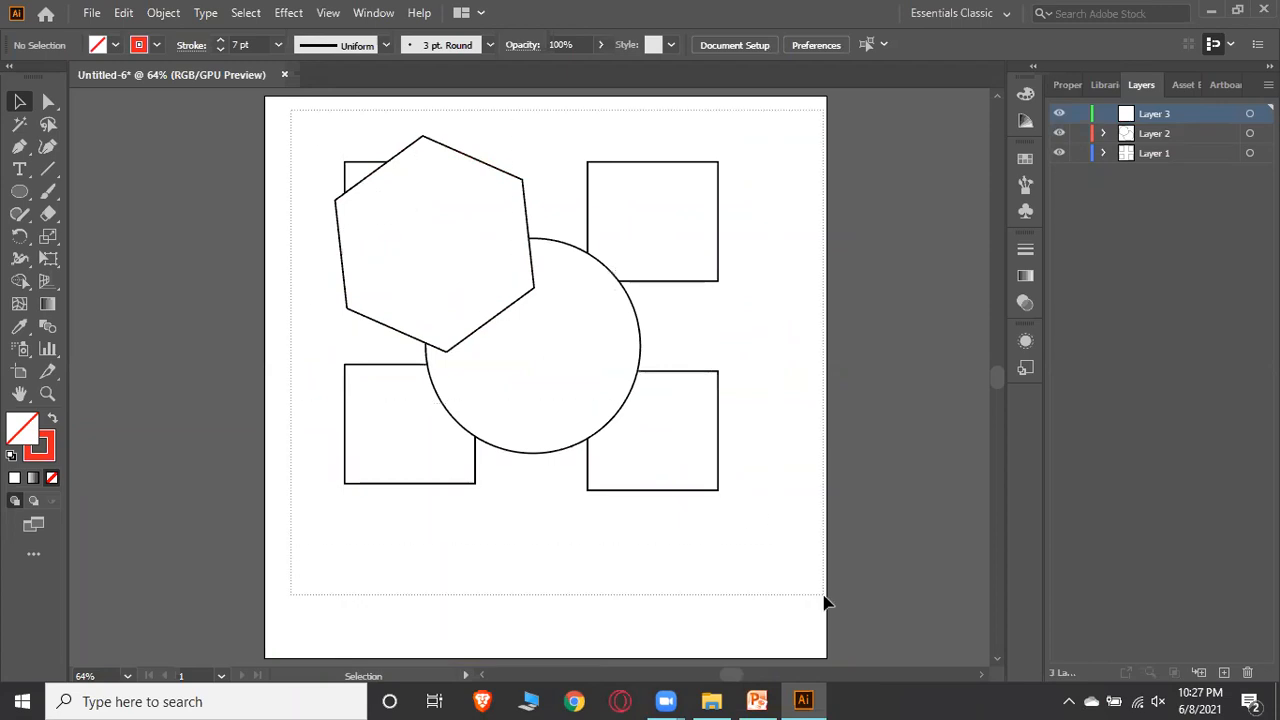
key(Delete)
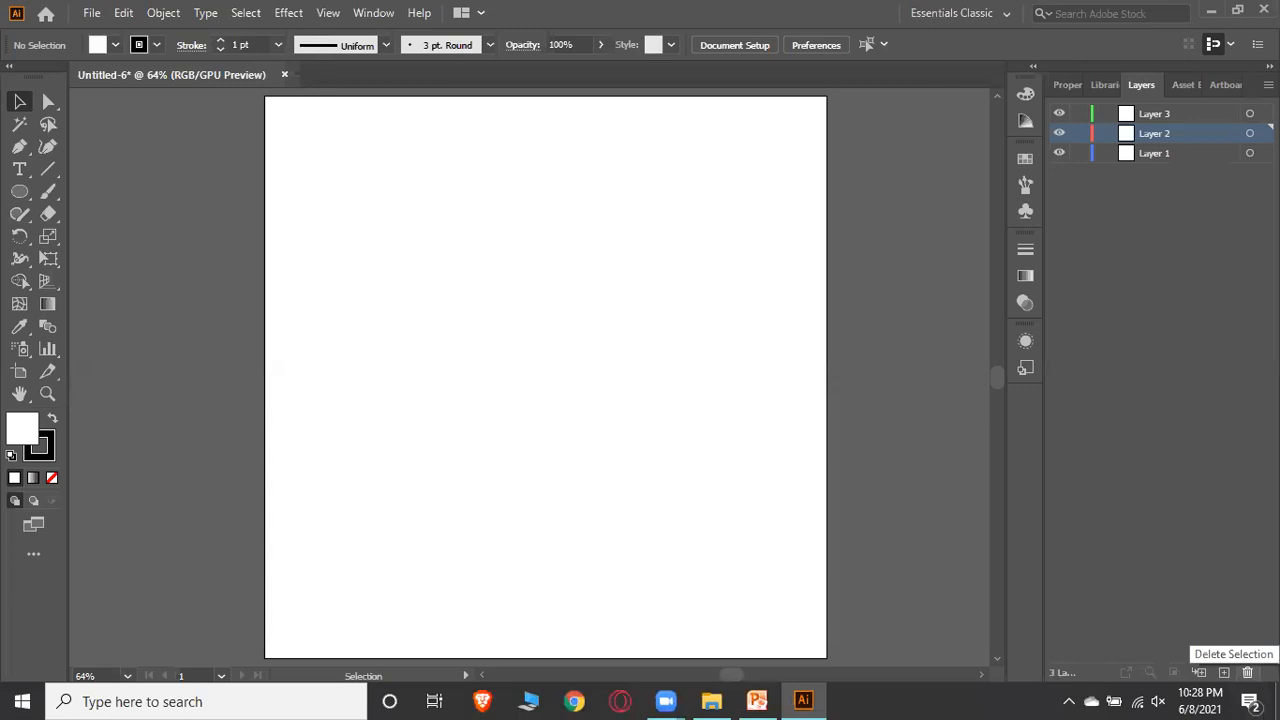
Delete Layer 2 and Layer 3, leaving only Layer 1
click(1247, 672)
click(1162, 118)
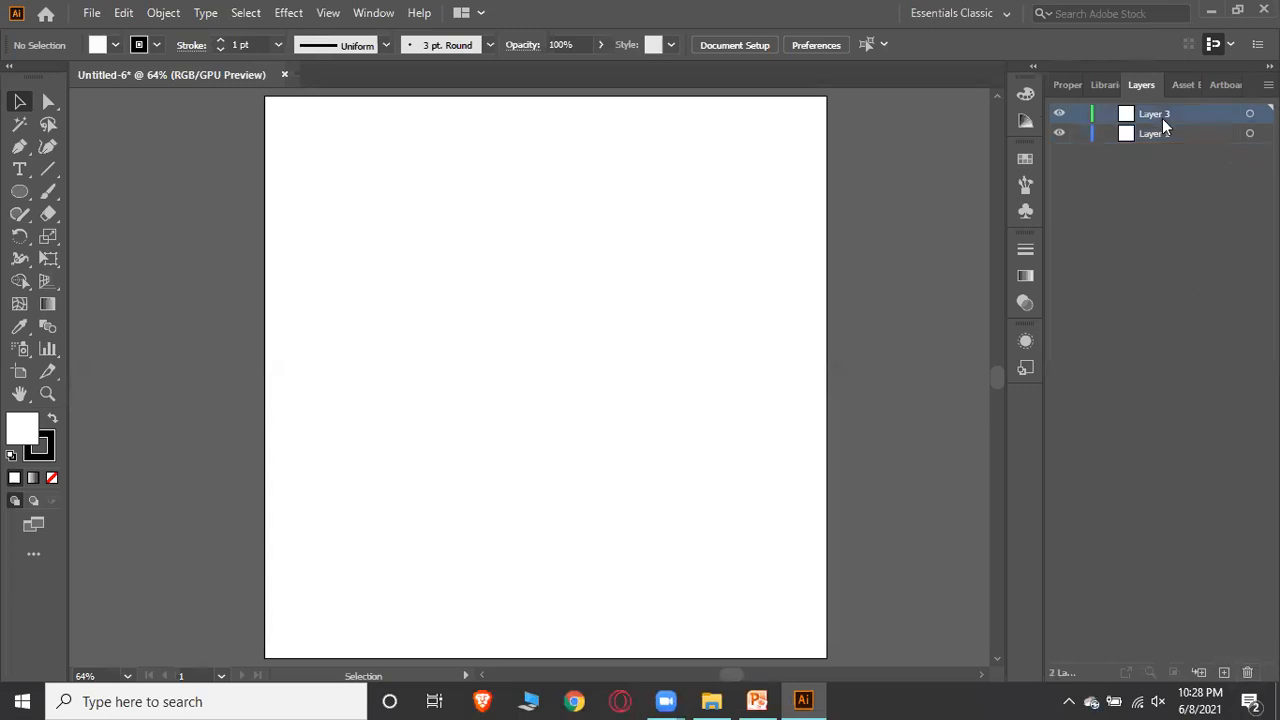
click(1247, 672)
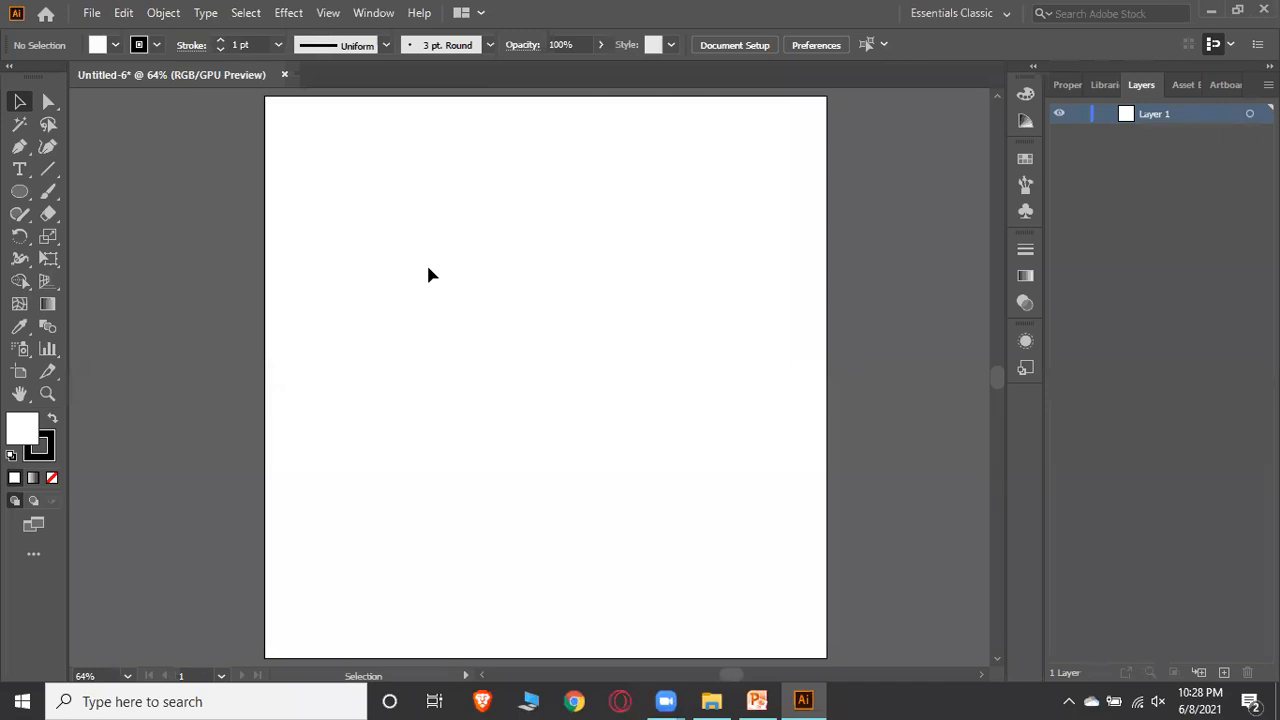
Draw a rectangle about 90 by 80 px near the upper left of the artboard with the Rectangle Tool
click(19, 191)
click(100, 191)
drag(337, 185, 451, 283)
Draw a circle with the Ellipse Tool overlapping the rectangle's lower right corner
click(19, 191)
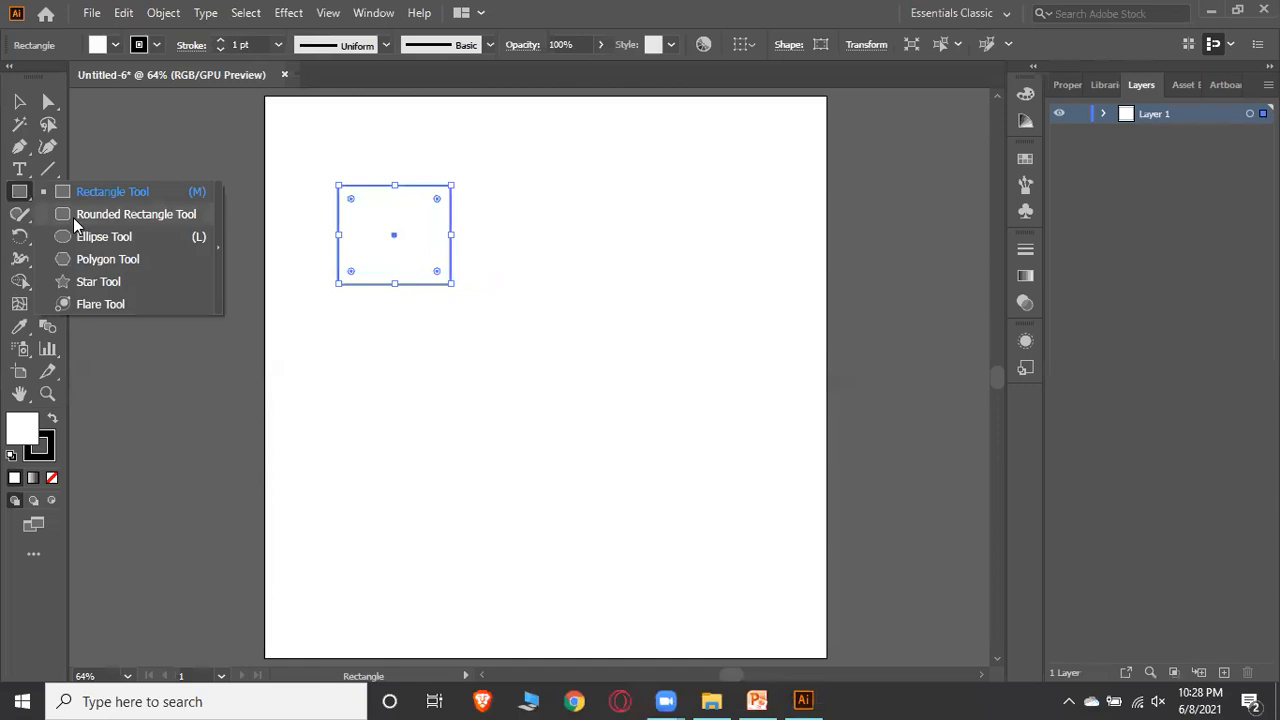
click(90, 236)
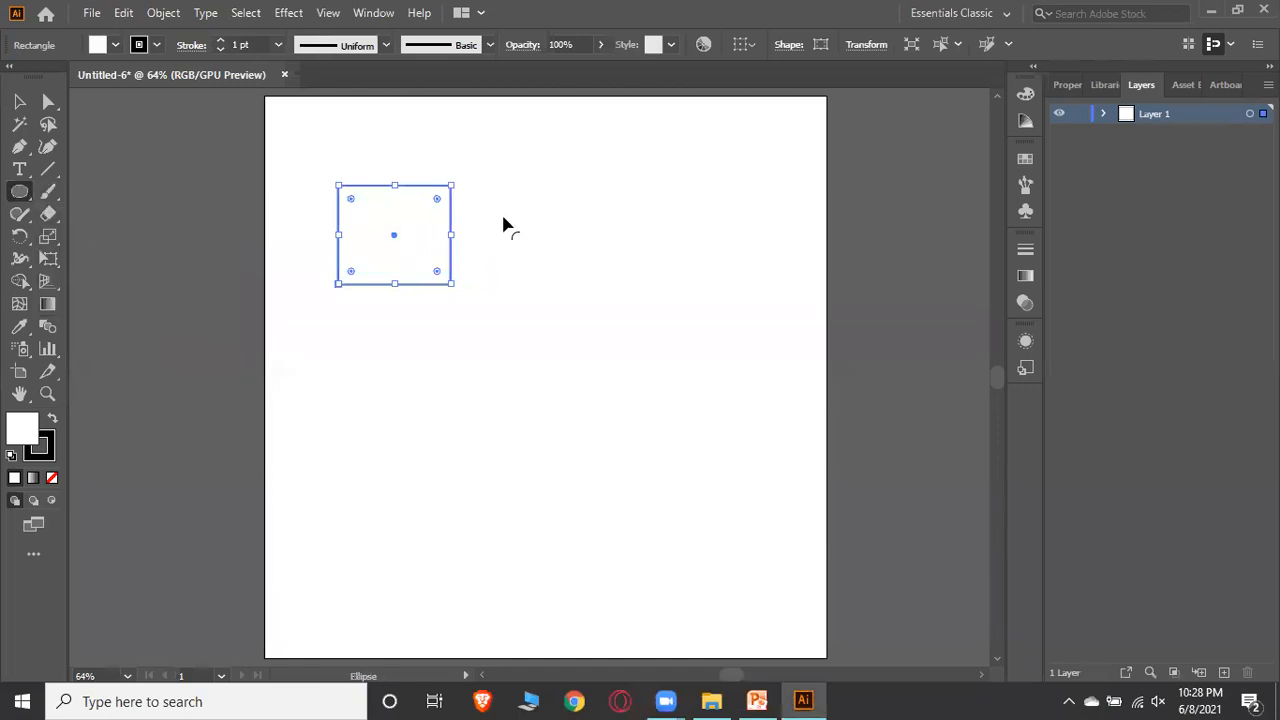
drag(503, 217, 431, 360)
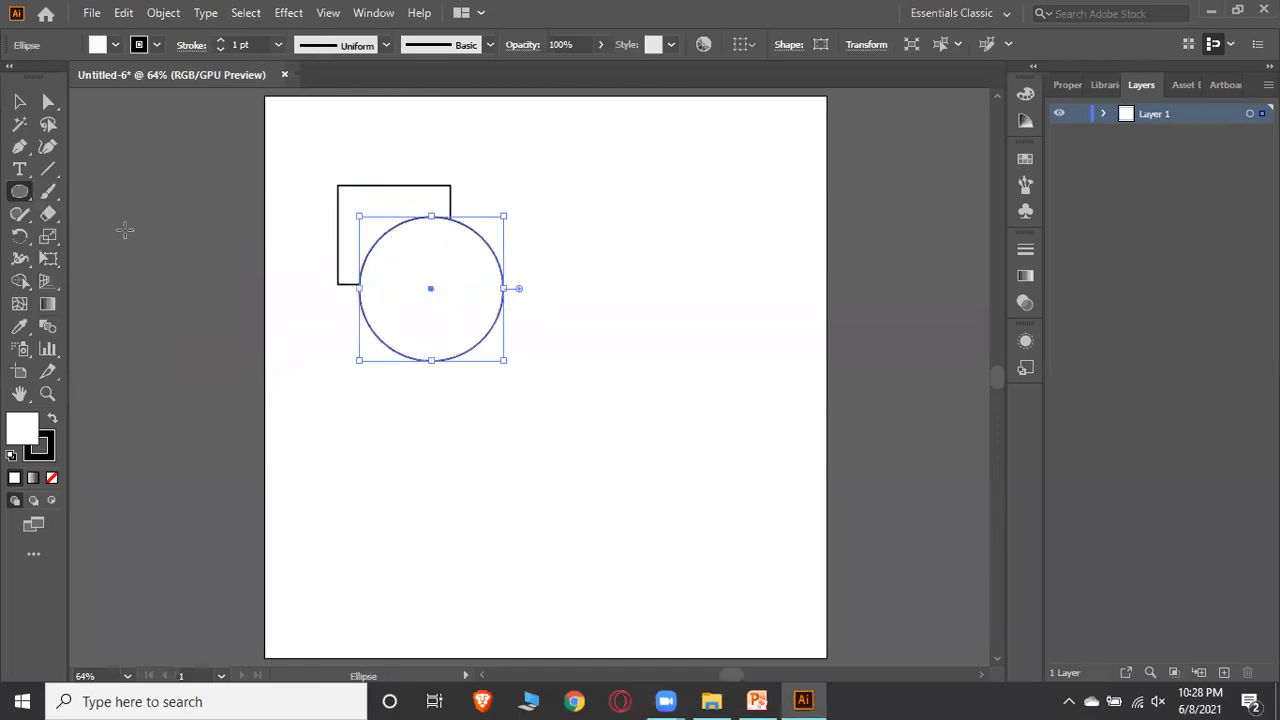
Draw a seven-sided polygon with the Polygon Tool, raising the side count while drawing
click(20, 192)
click(118, 260)
drag(466, 156, 543, 262)
key(Up)
key(Up)
key(Up)
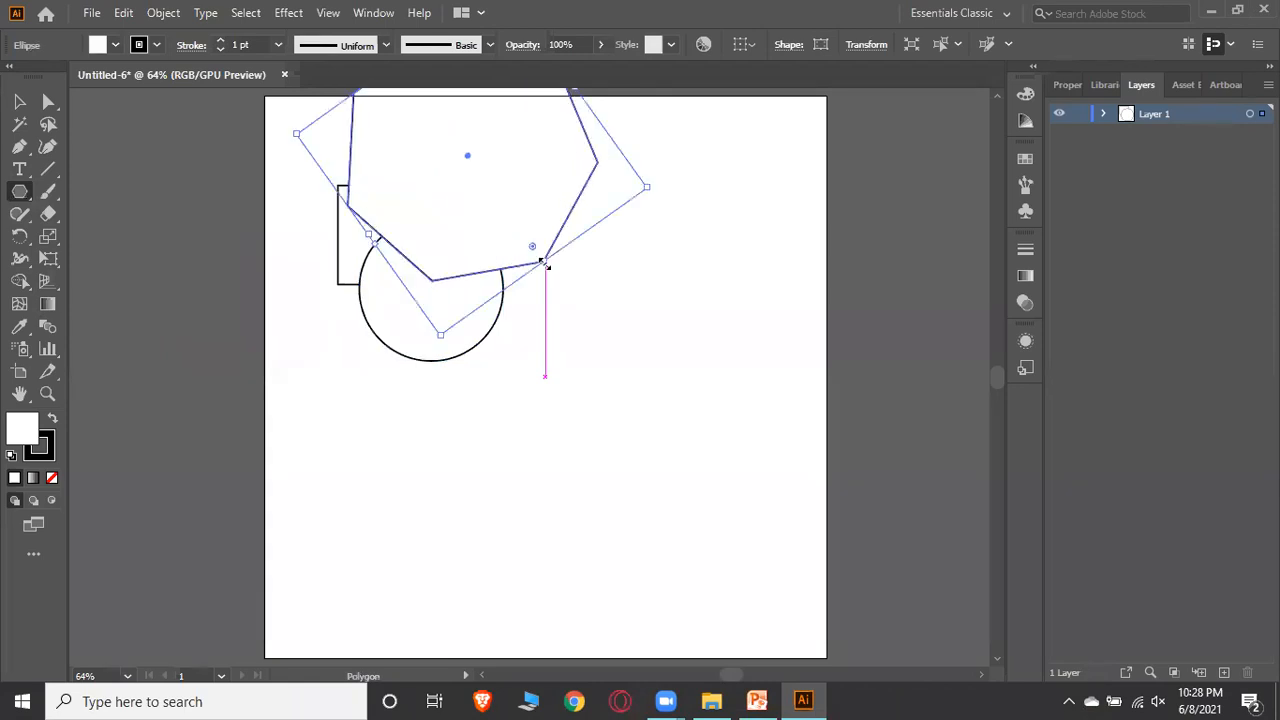
Move the heptagon down so it overlaps the circle's right side and nudge the rectangle slightly
click(19, 101)
drag(480, 163, 580, 370)
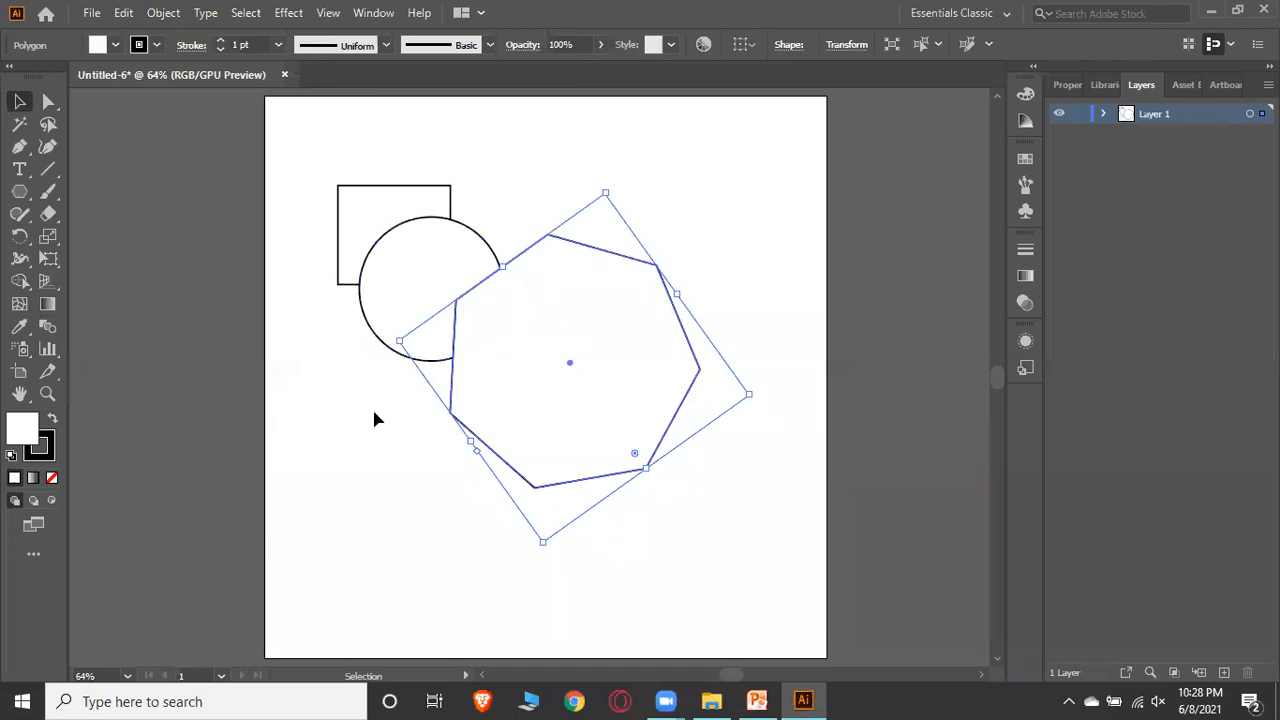
click(380, 432)
drag(346, 286, 339, 294)
click(724, 240)
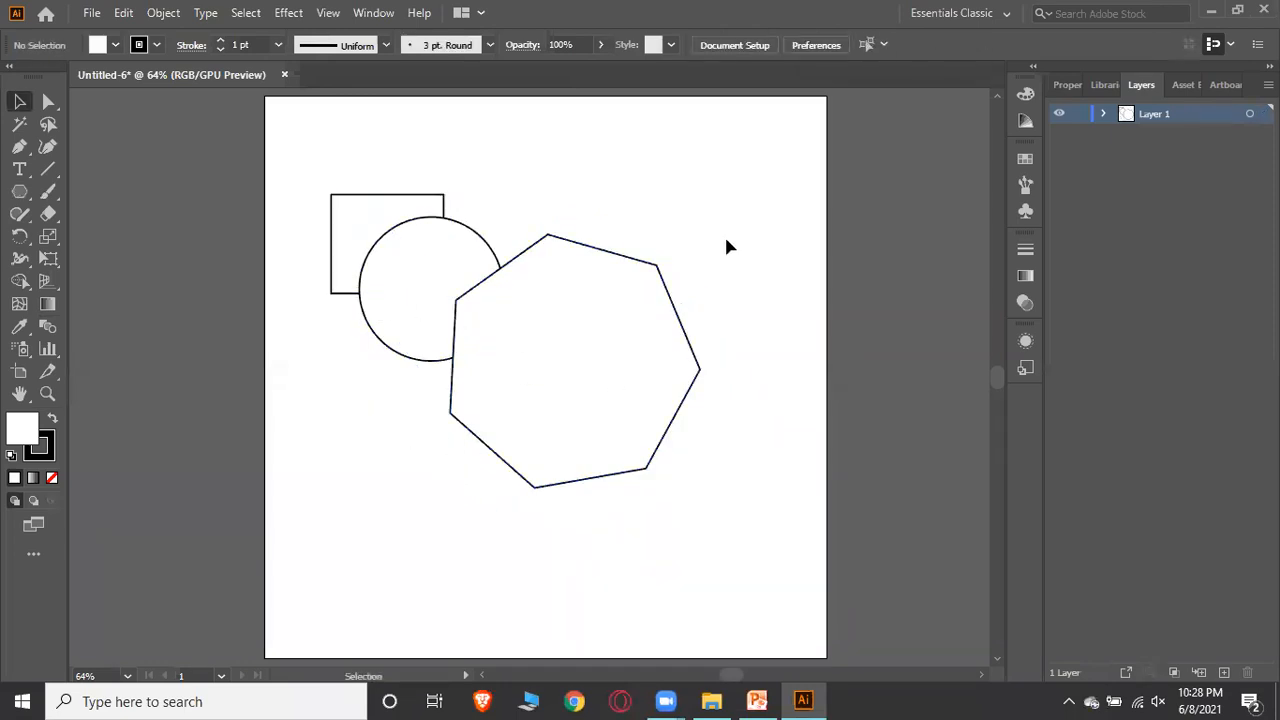
Select the rectangle, circle and heptagon and merge them into one shape with the Shape Builder Tool
drag(309, 172, 718, 558)
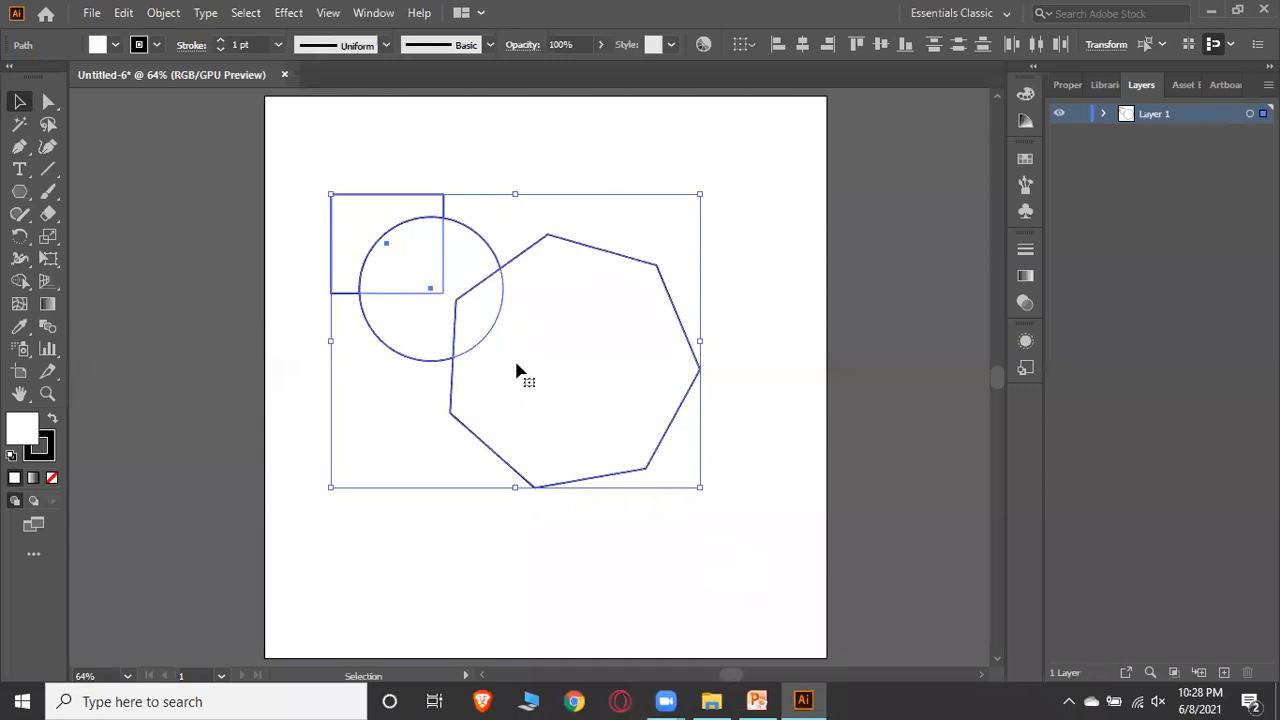
click(20, 282)
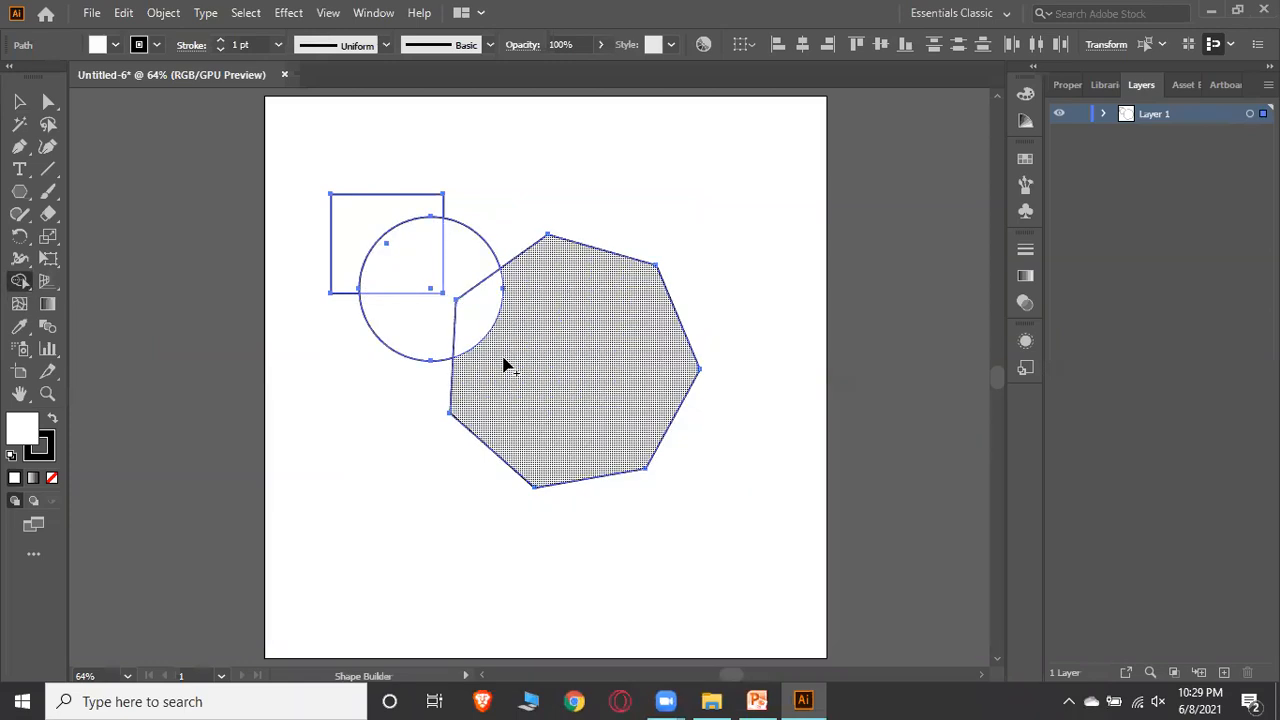
click(437, 327)
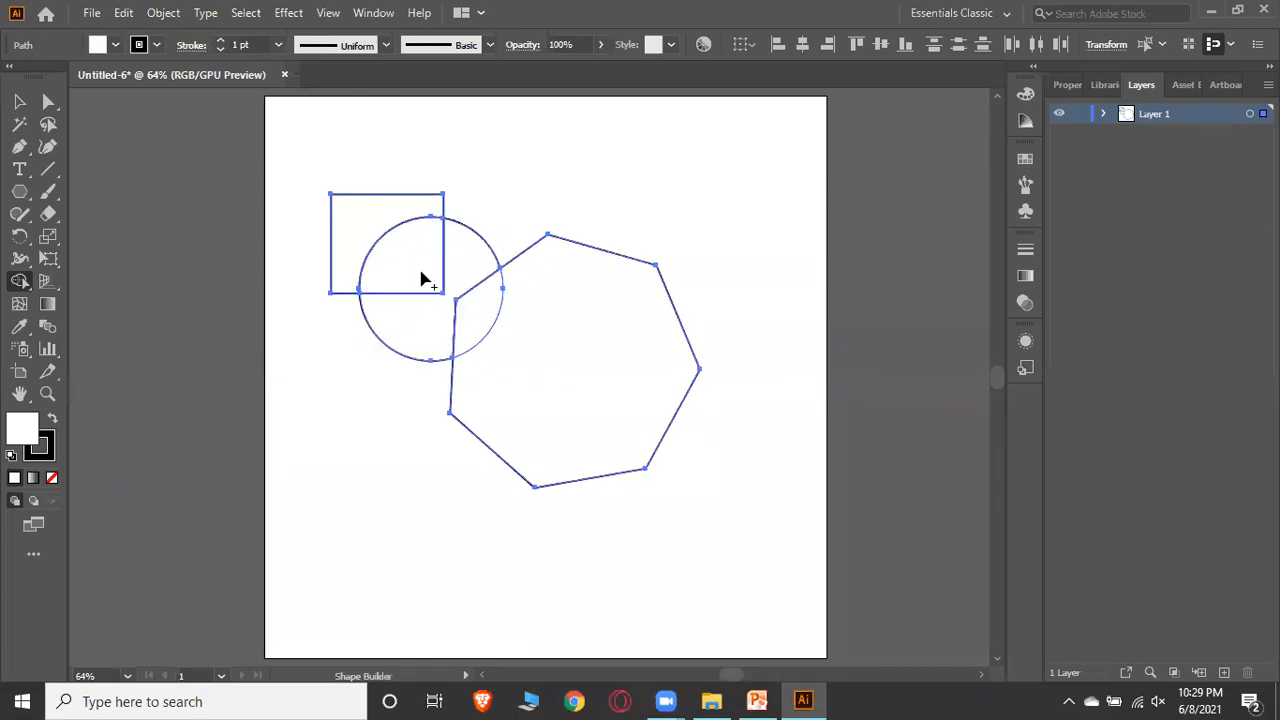
mouse_move(420, 260)
mouse_down()
mouse_move(491, 286)
mouse_move(514, 392)
mouse_up()
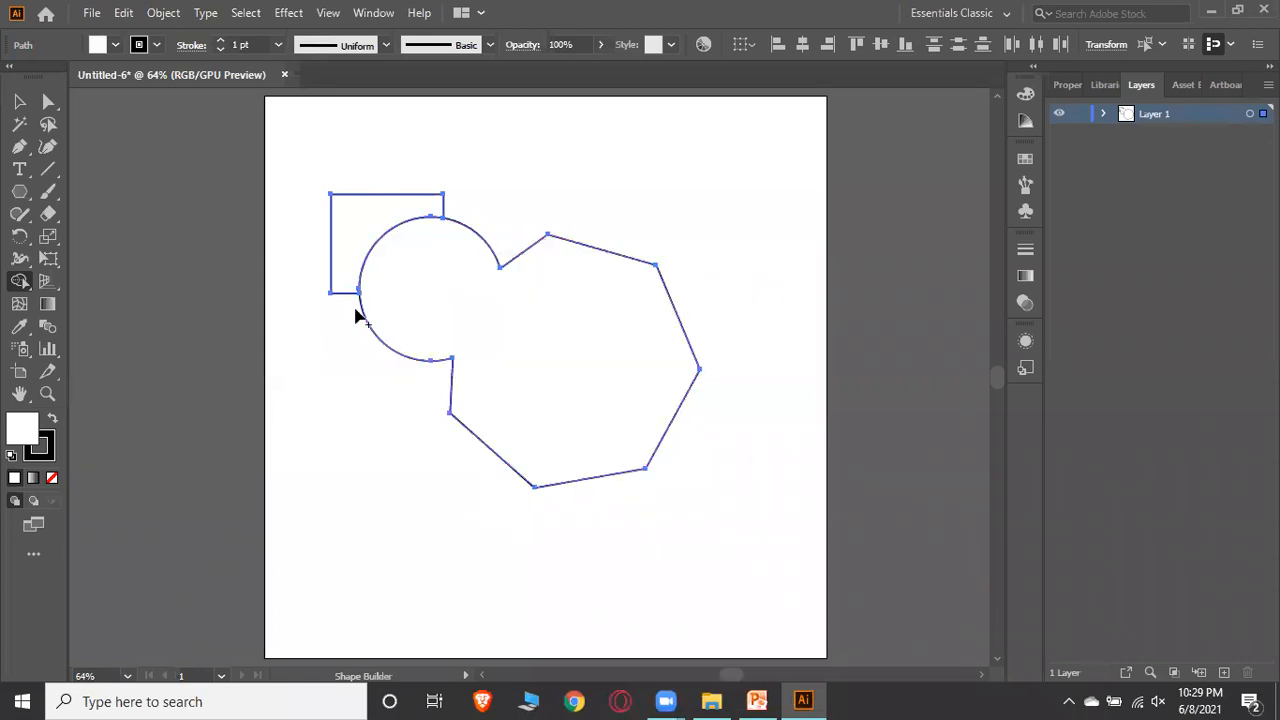
click(19, 101)
click(849, 294)
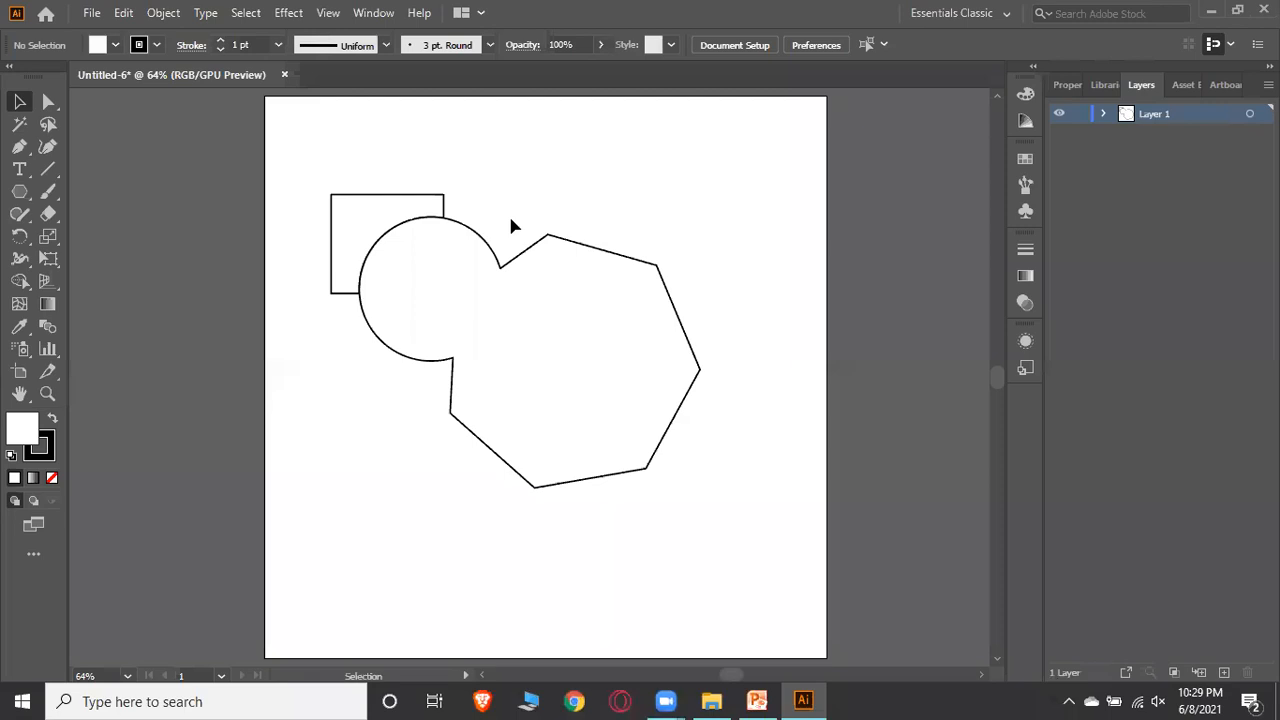
Reselect all three separate shapes and merge them again into a single shape with the Shape Builder Tool
key(ctrl+a)
key(v)
drag(298, 157, 751, 558)
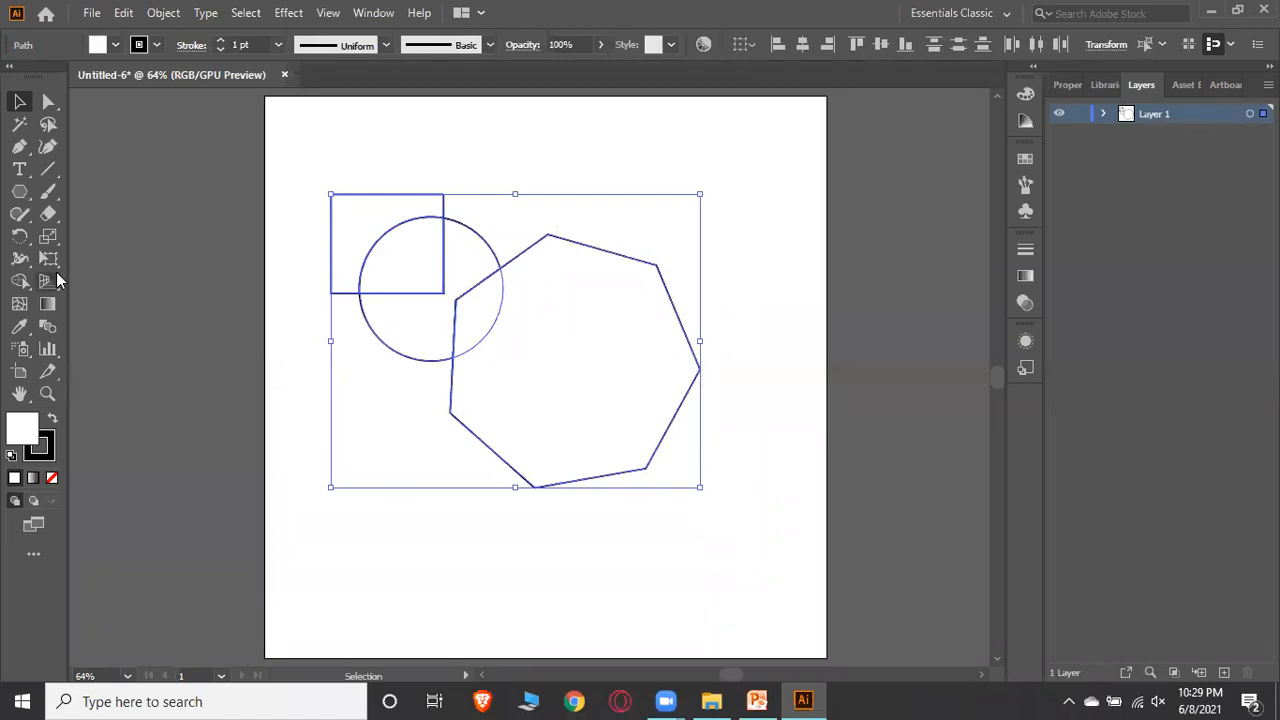
click(20, 281)
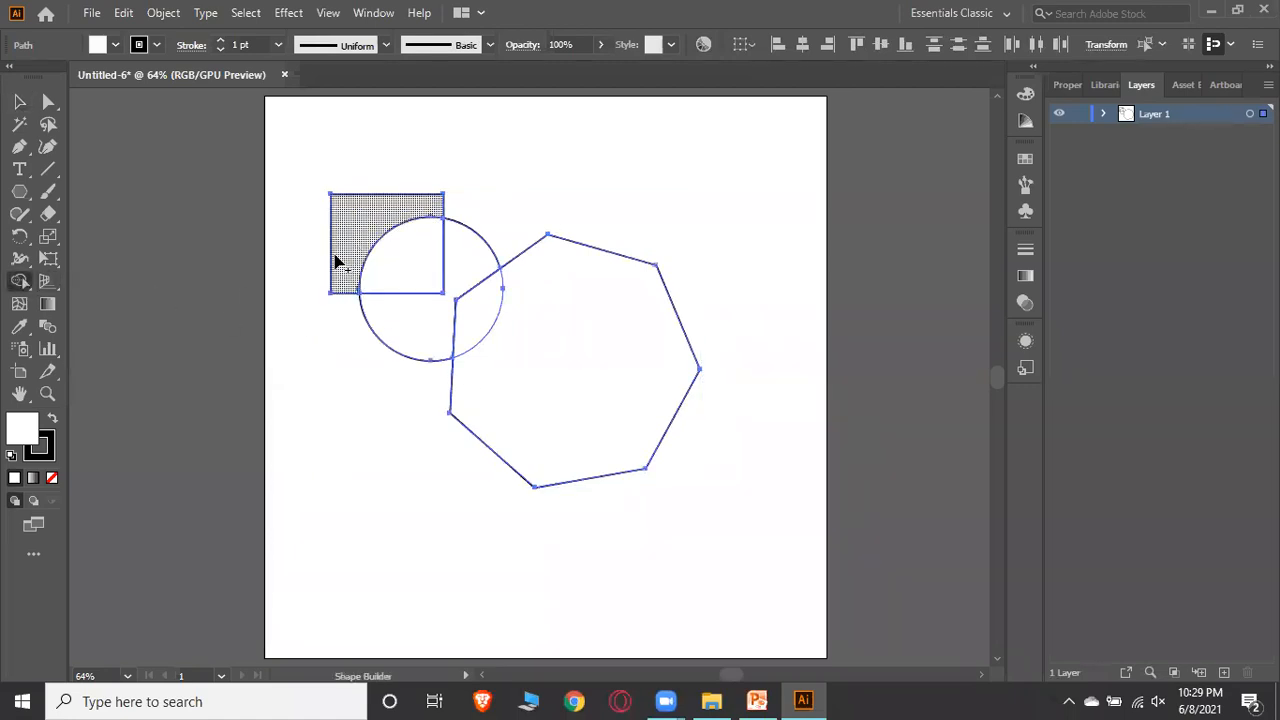
drag(410, 268, 511, 334)
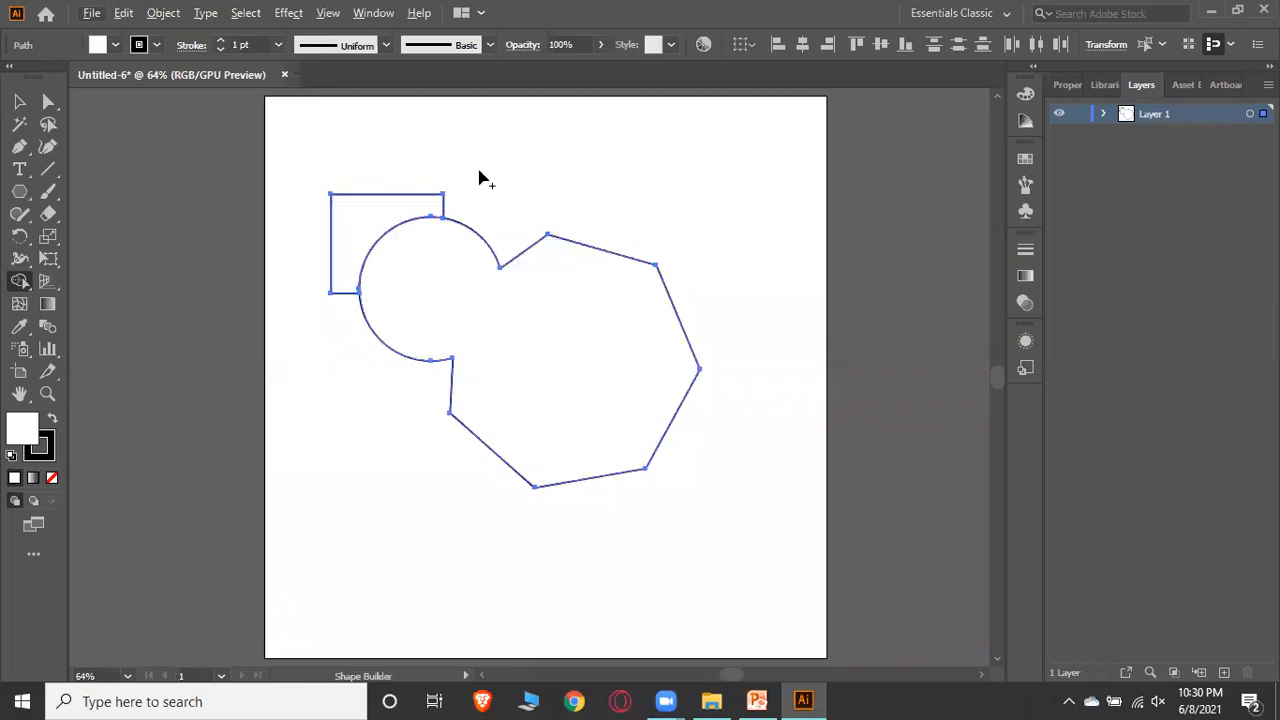
Remove the rectangle's portion and then delete the combined circle-and-heptagon shape with the Shape Builder Tool
key(alt)
alt+click(347, 214)
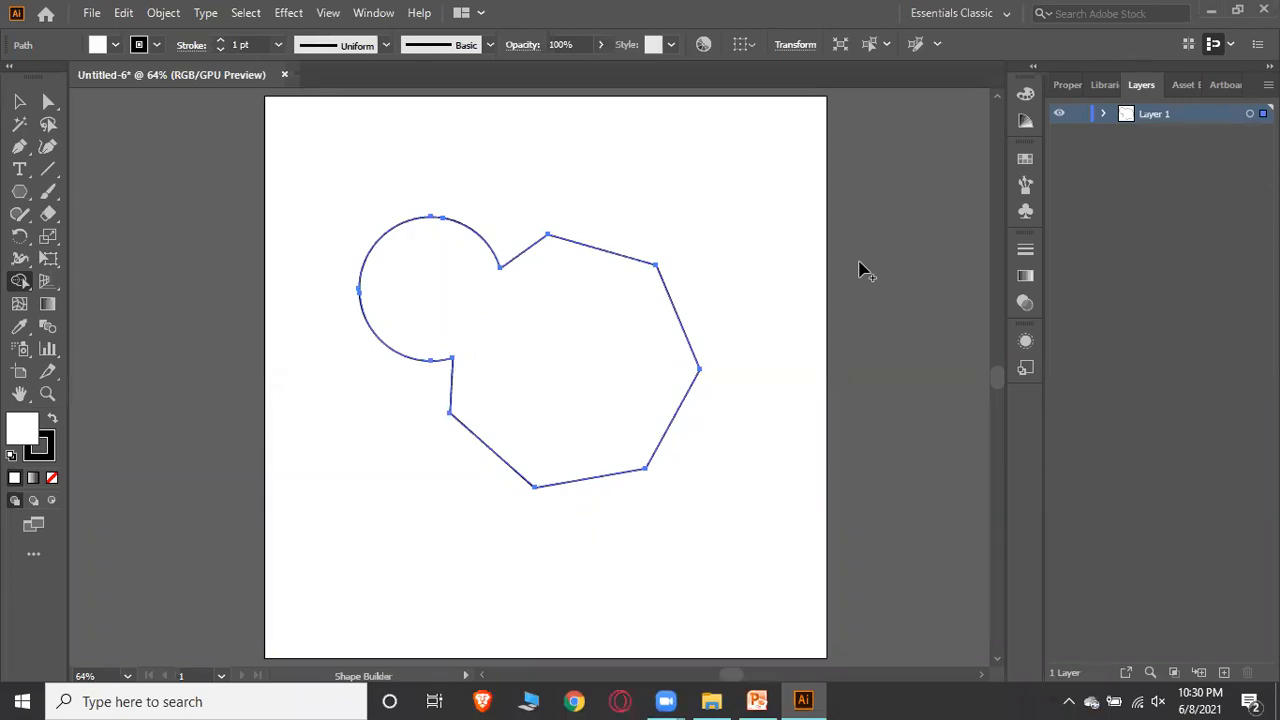
alt+click(552, 266)
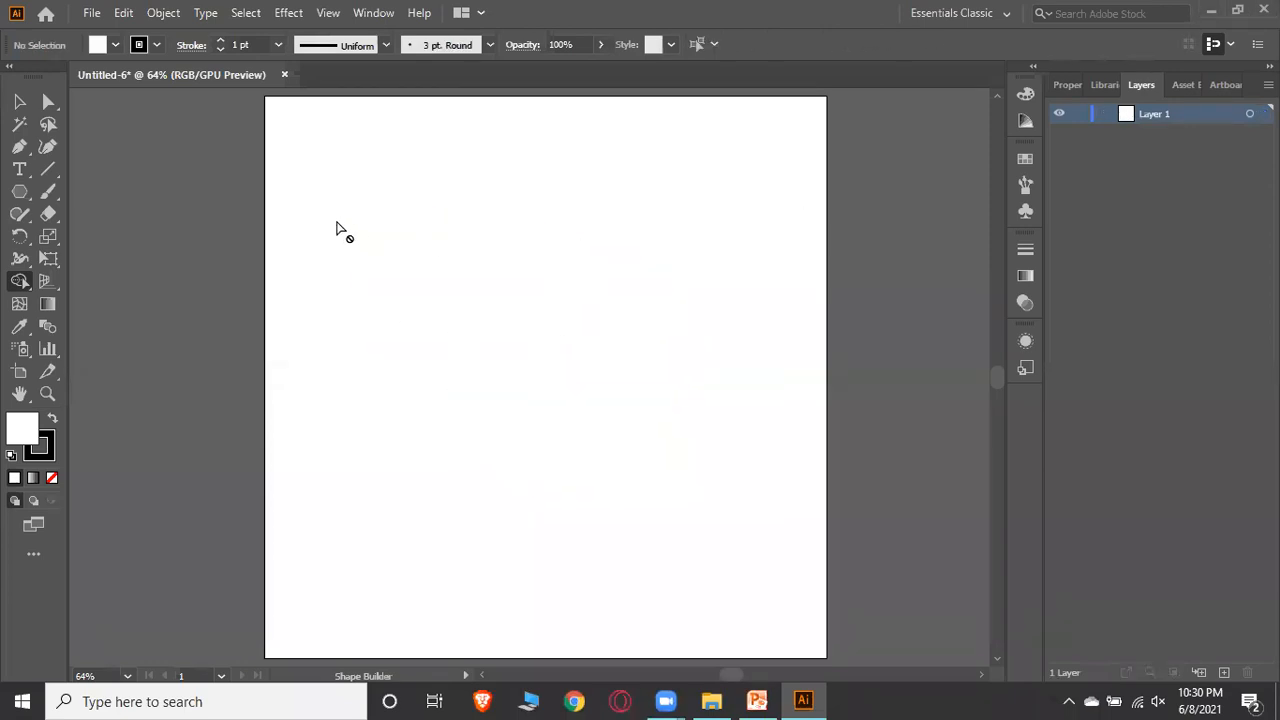
click(19, 101)
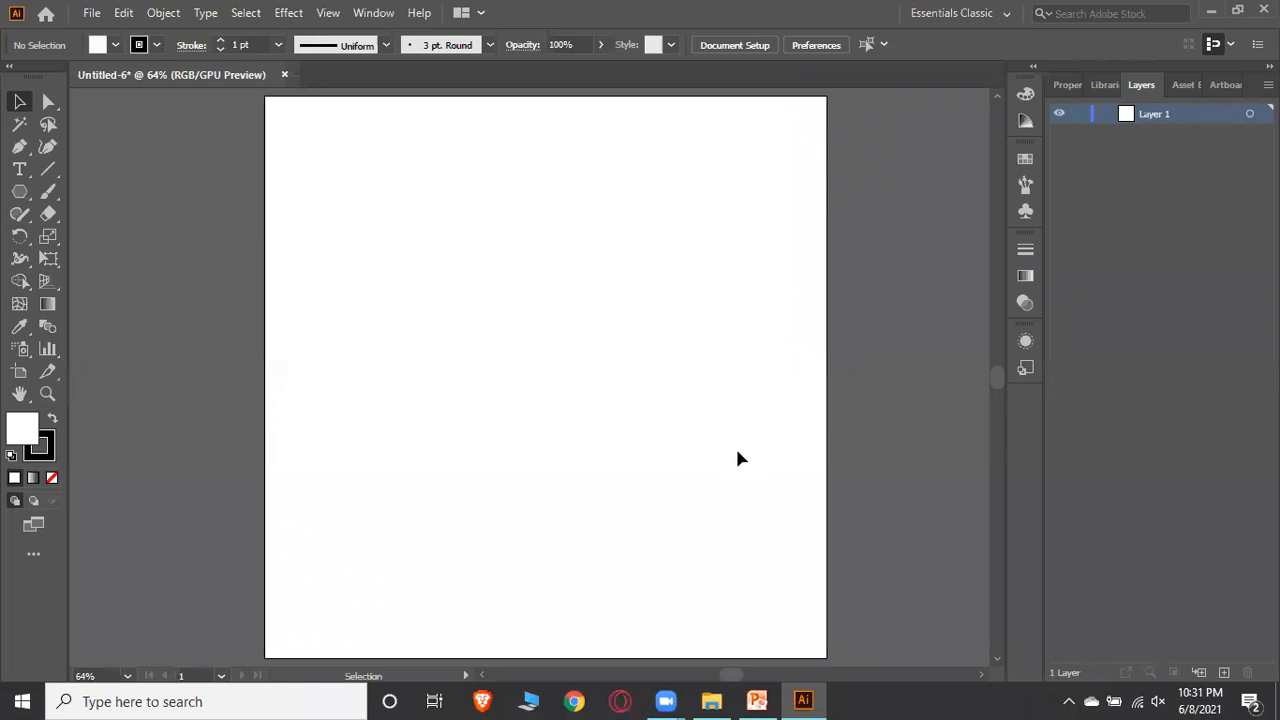
Switch to the PowerPoint slide to review the next topic, then return to Illustrator
click(757, 701)
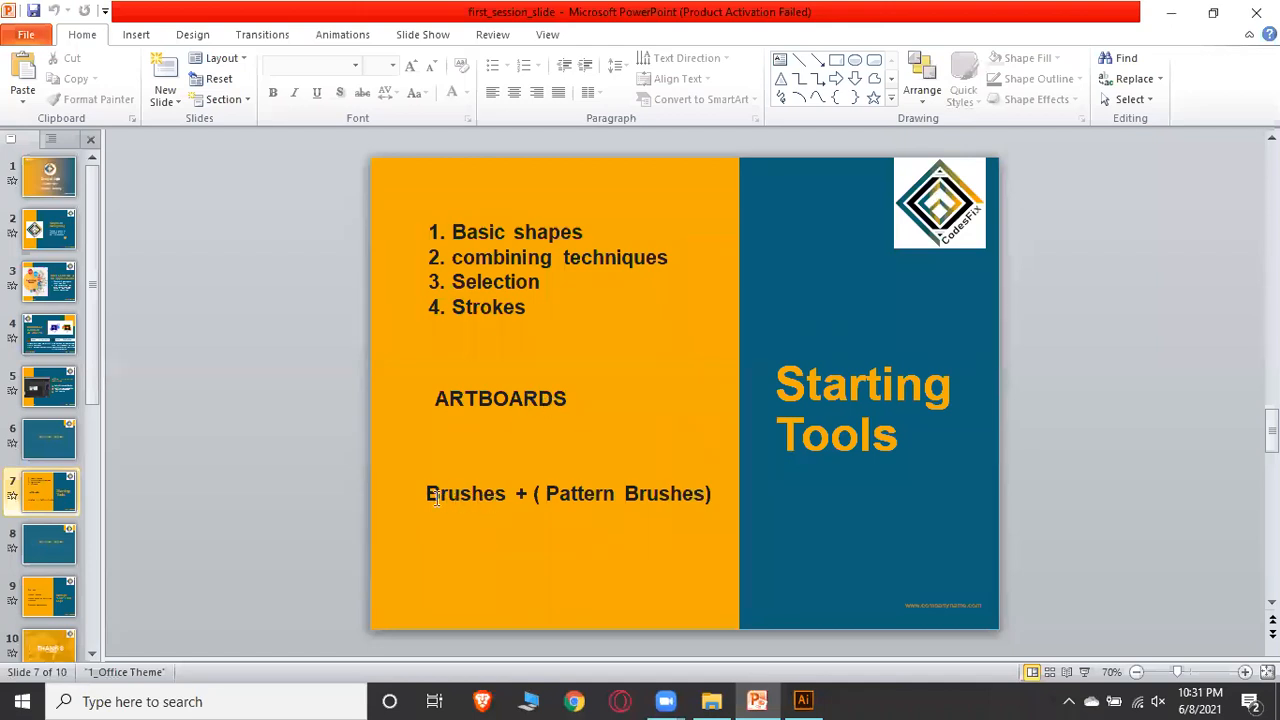
click(803, 700)
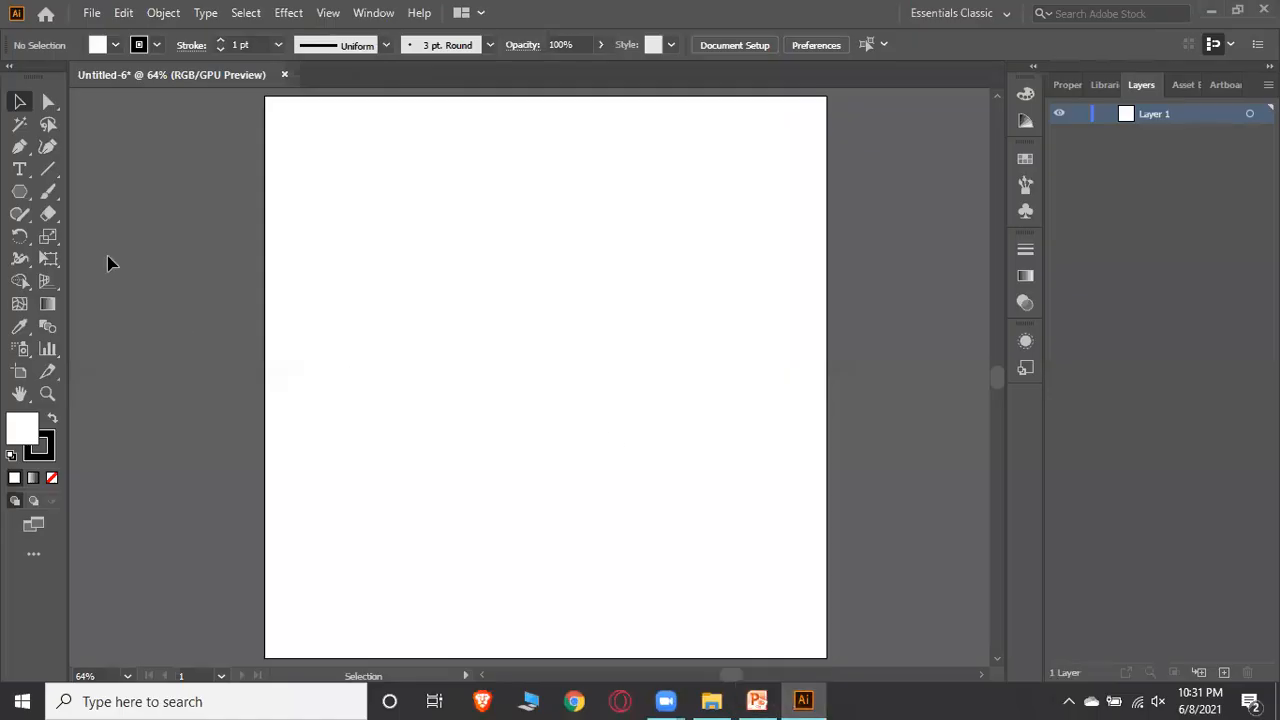
Sketch a few trial strokes with the Paintbrush Tool, then undo all of them
click(53, 196)
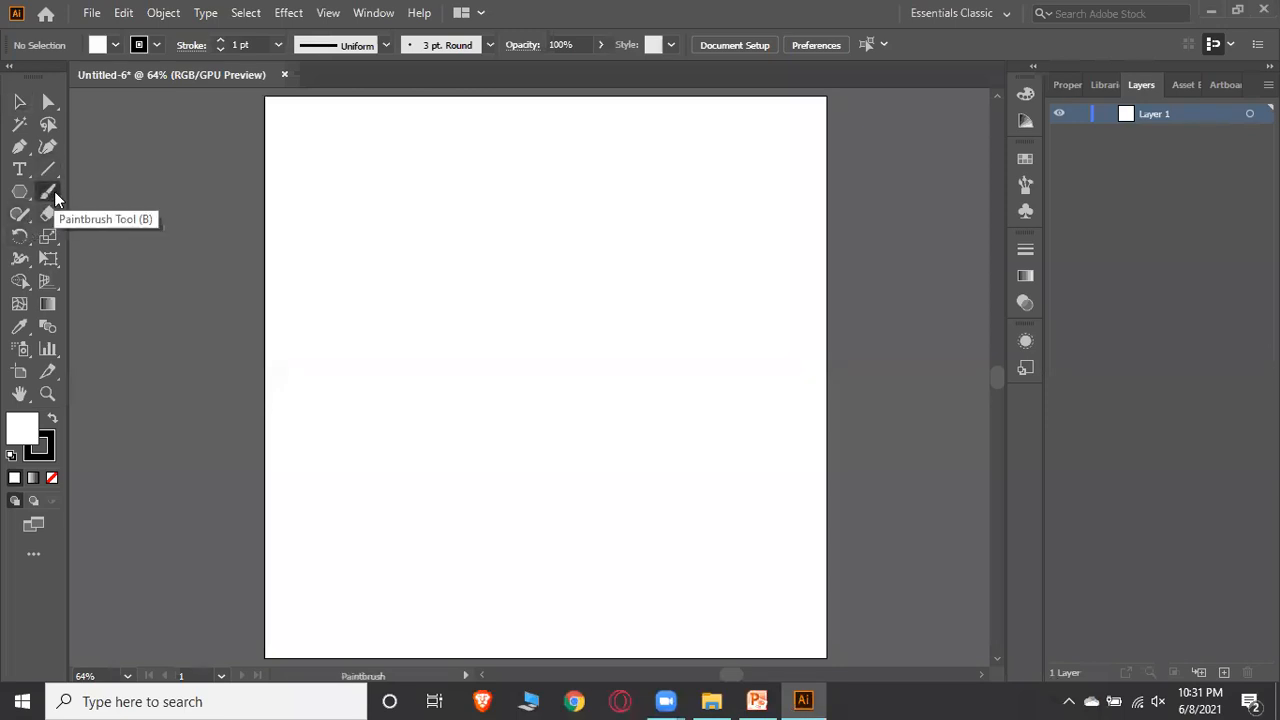
mouse_move(348, 243)
mouse_down()
mouse_move(573, 236)
mouse_move(586, 218)
mouse_move(383, 308)
mouse_up()
mouse_move(488, 337)
mouse_down()
mouse_move(514, 208)
mouse_move(585, 267)
mouse_up()
drag(560, 332, 552, 338)
mouse_move(609, 328)
mouse_down()
mouse_move(622, 172)
mouse_move(459, 226)
mouse_up()
drag(391, 366, 613, 319)
mouse_move(658, 376)
mouse_down()
mouse_move(604, 417)
mouse_move(524, 442)
mouse_up()
key(ctrl+z)
key(ctrl+z)
key(ctrl+z)
key(ctrl+z)
key(ctrl+z)
key(ctrl+z)
key(ctrl+z)
key(ctrl+z)
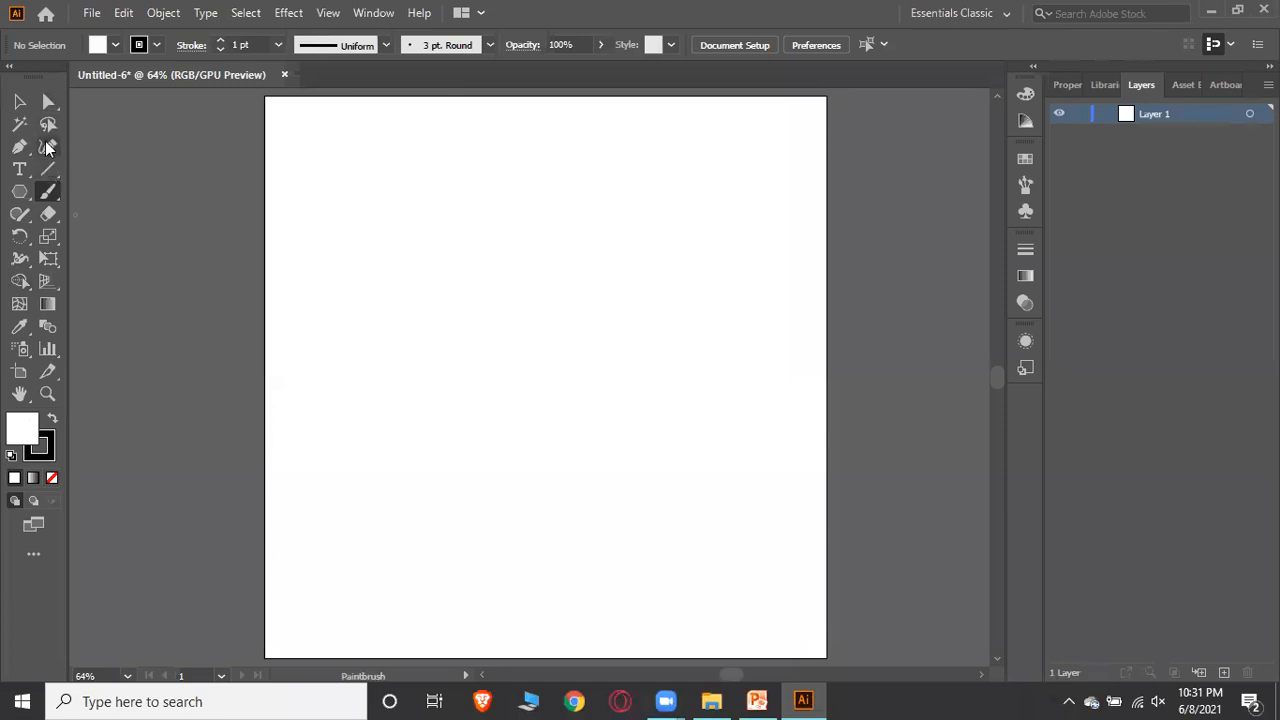
click(53, 199)
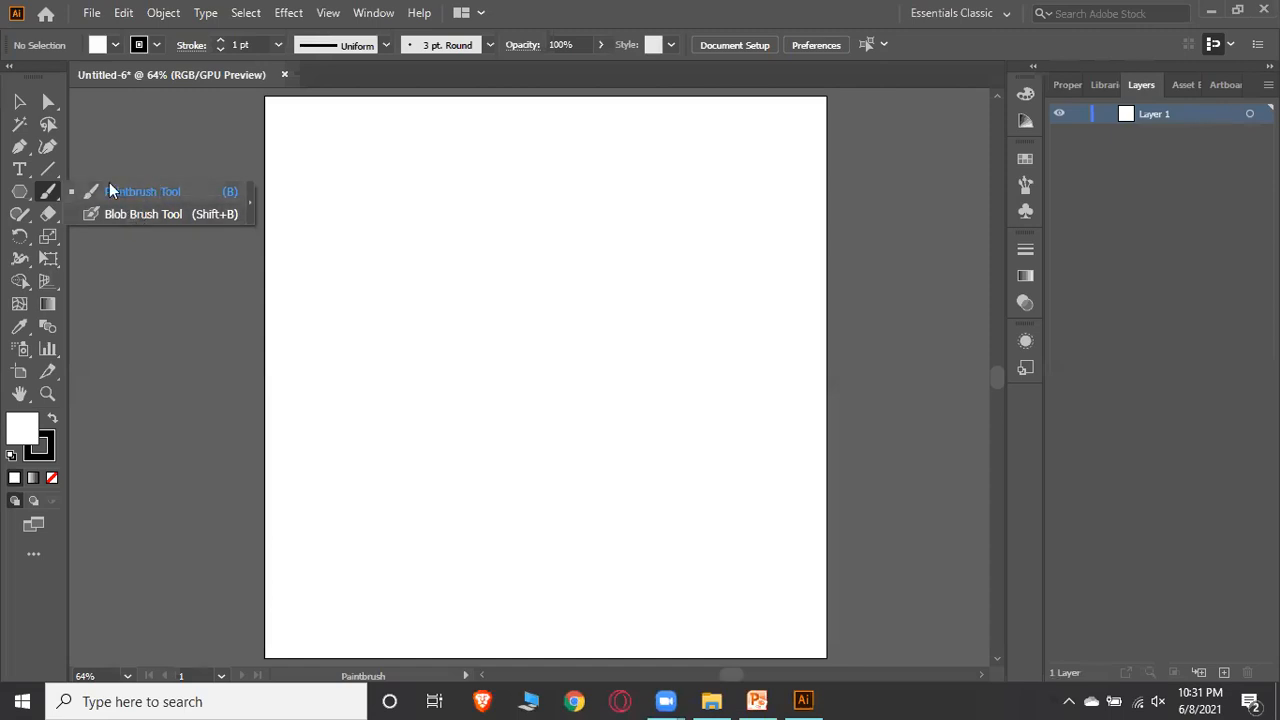
click(22, 106)
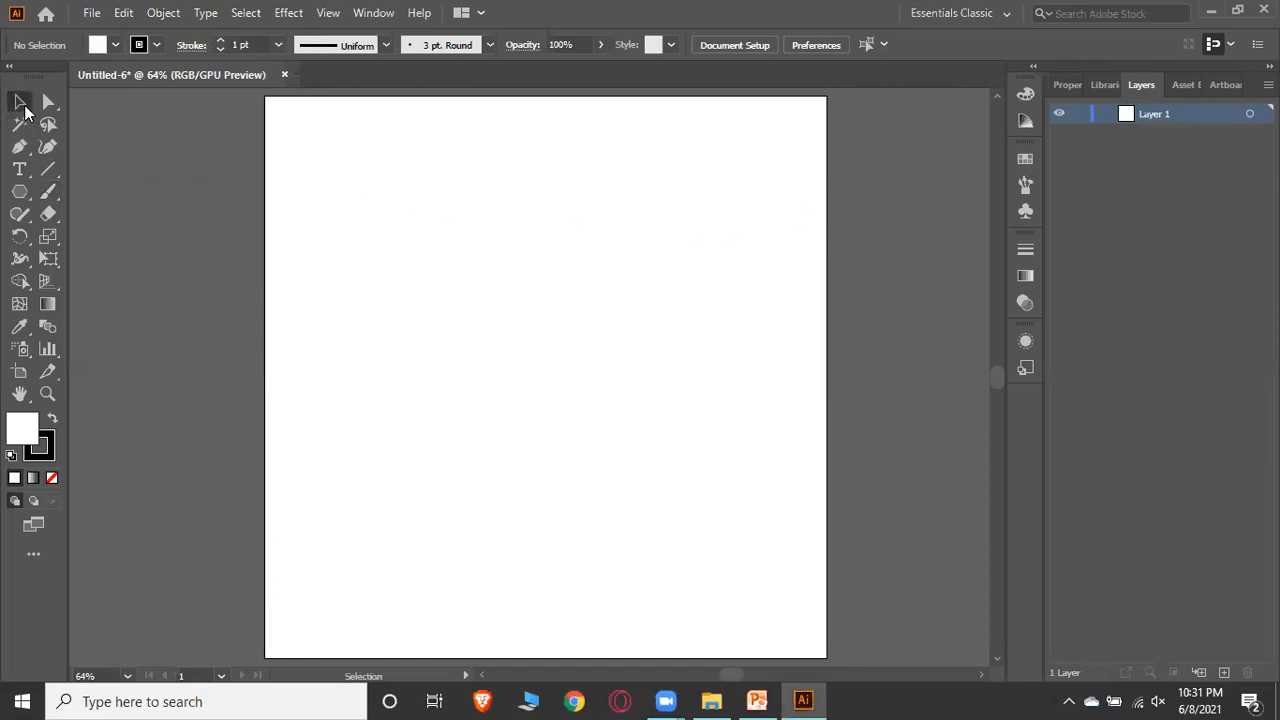
Load the Artistic_Calligraphic brush library and choose its 30 pt flat calligraphic brush
click(1024, 186)
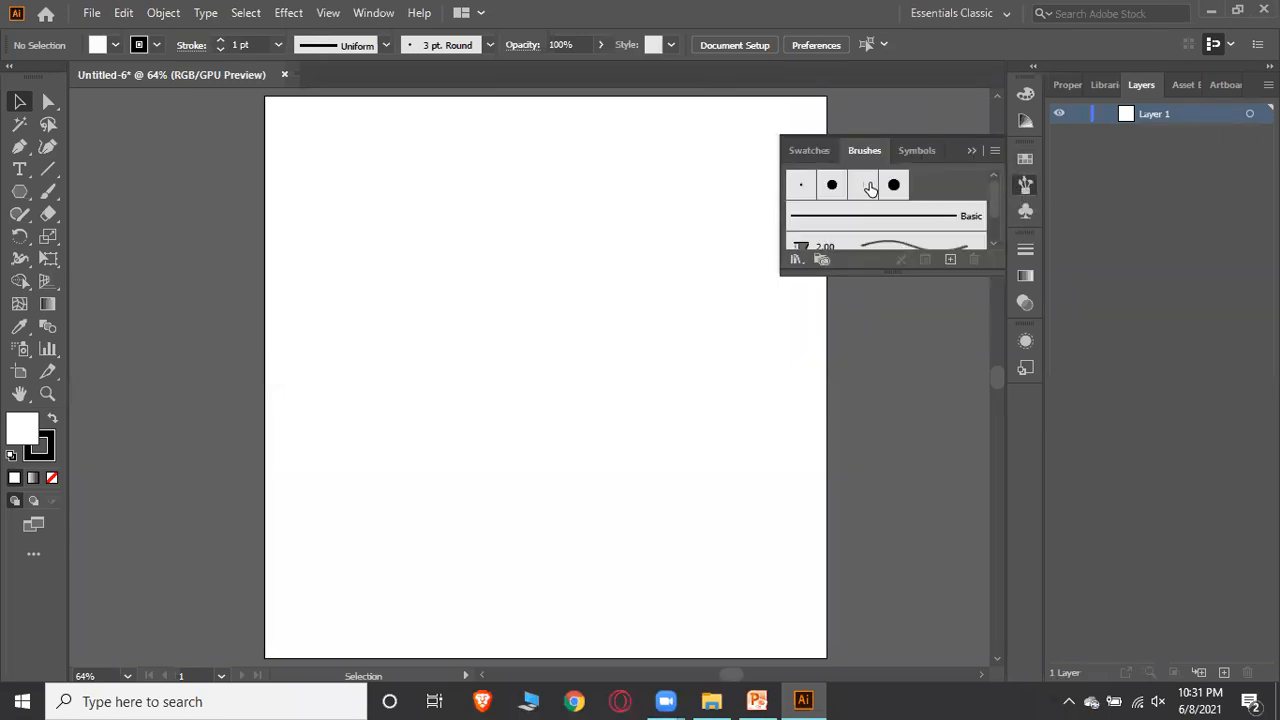
scroll(870, 188, down, 1)
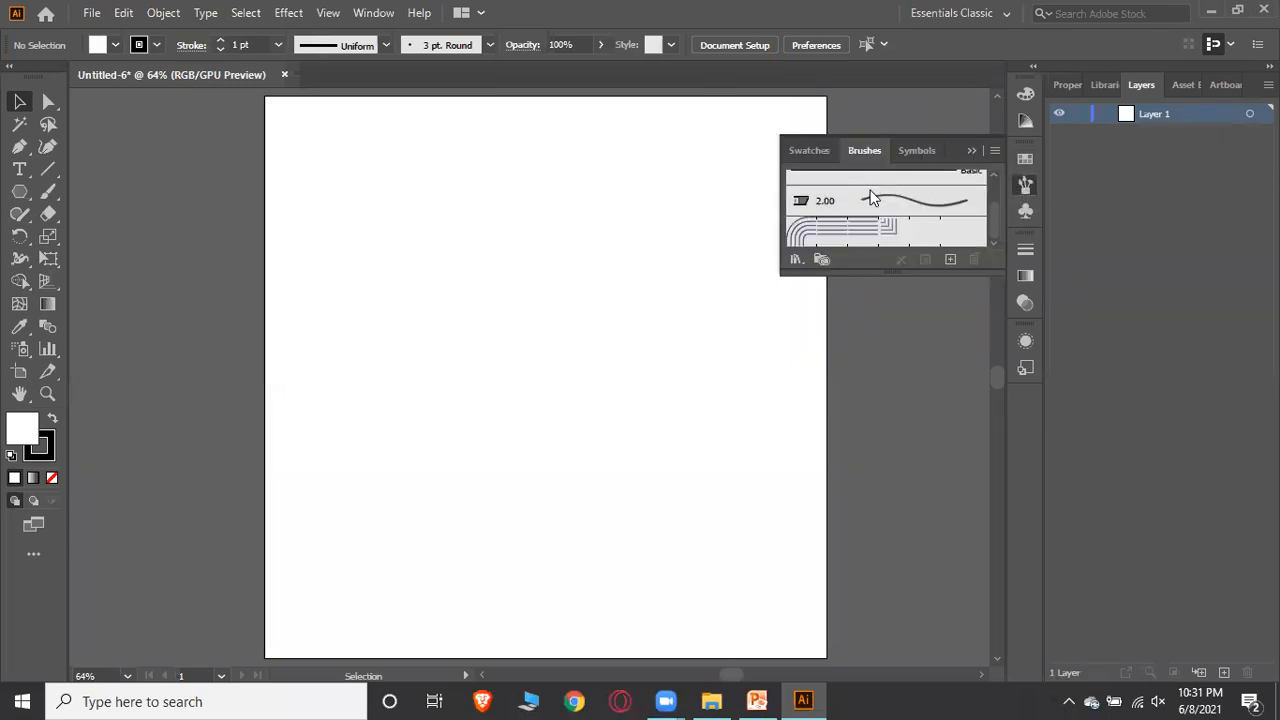
click(795, 260)
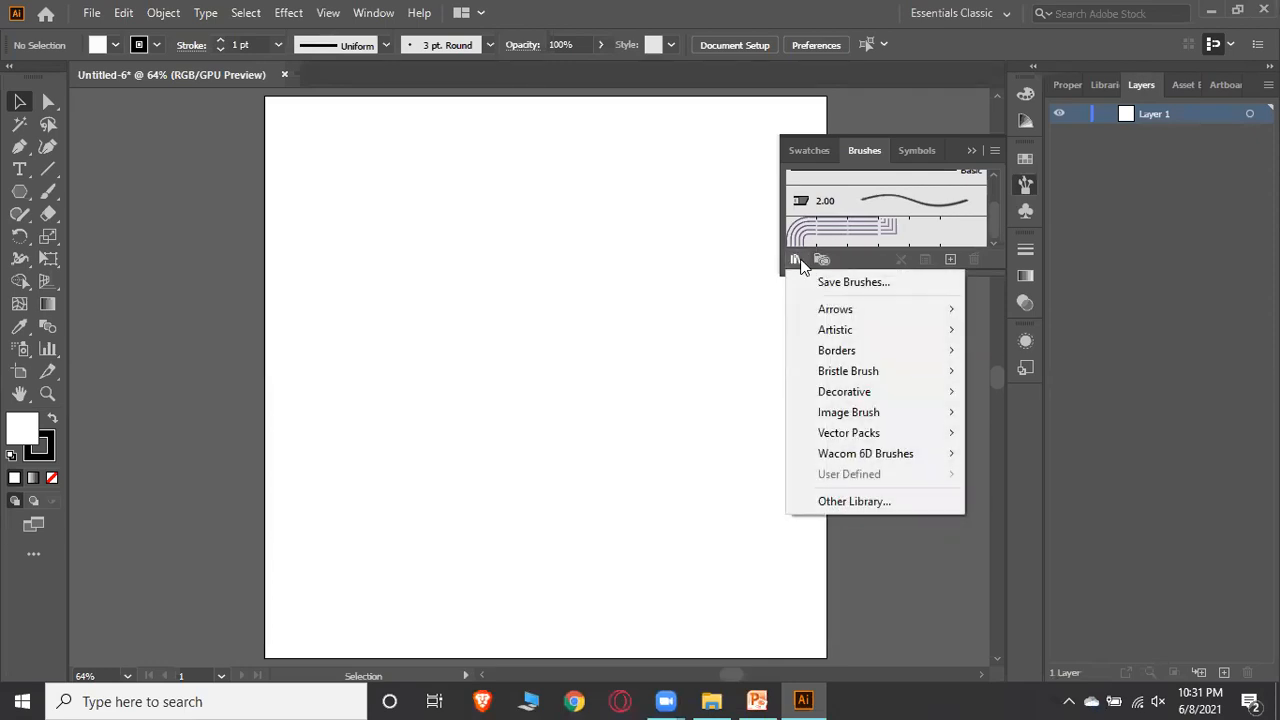
mouse_move(838, 314)
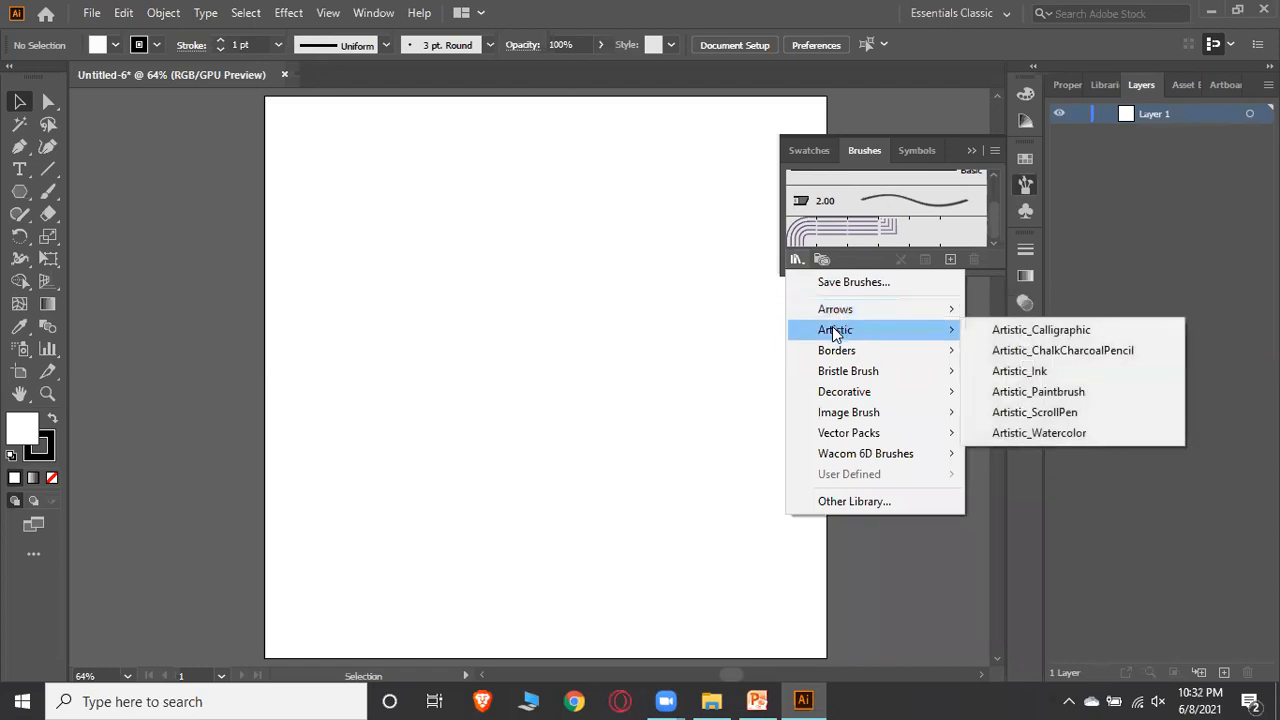
mouse_move(832, 345)
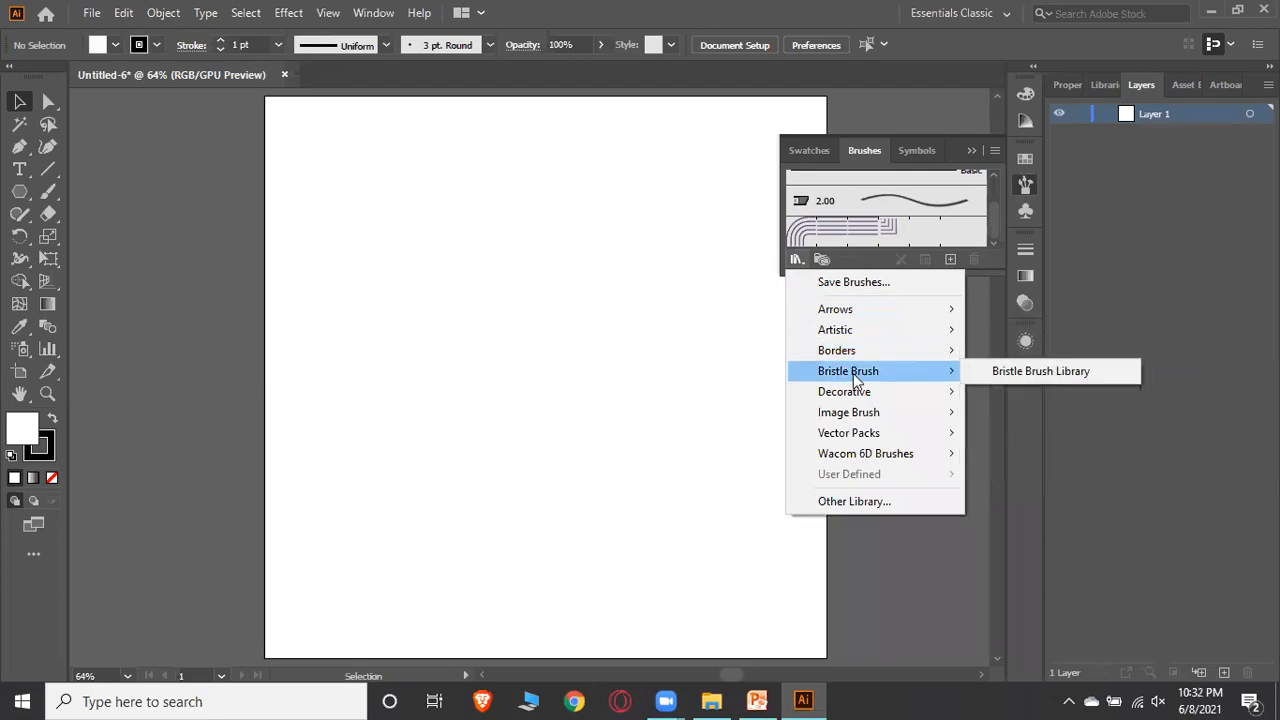
mouse_move(851, 394)
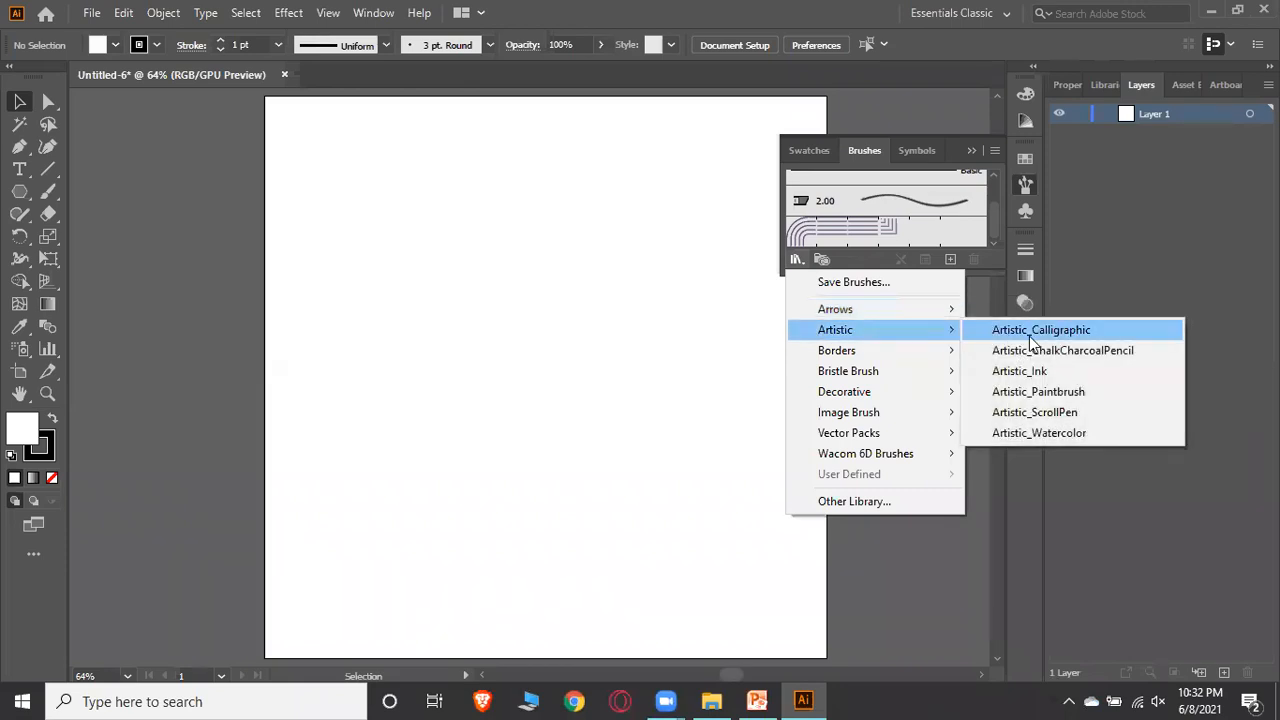
click(1031, 332)
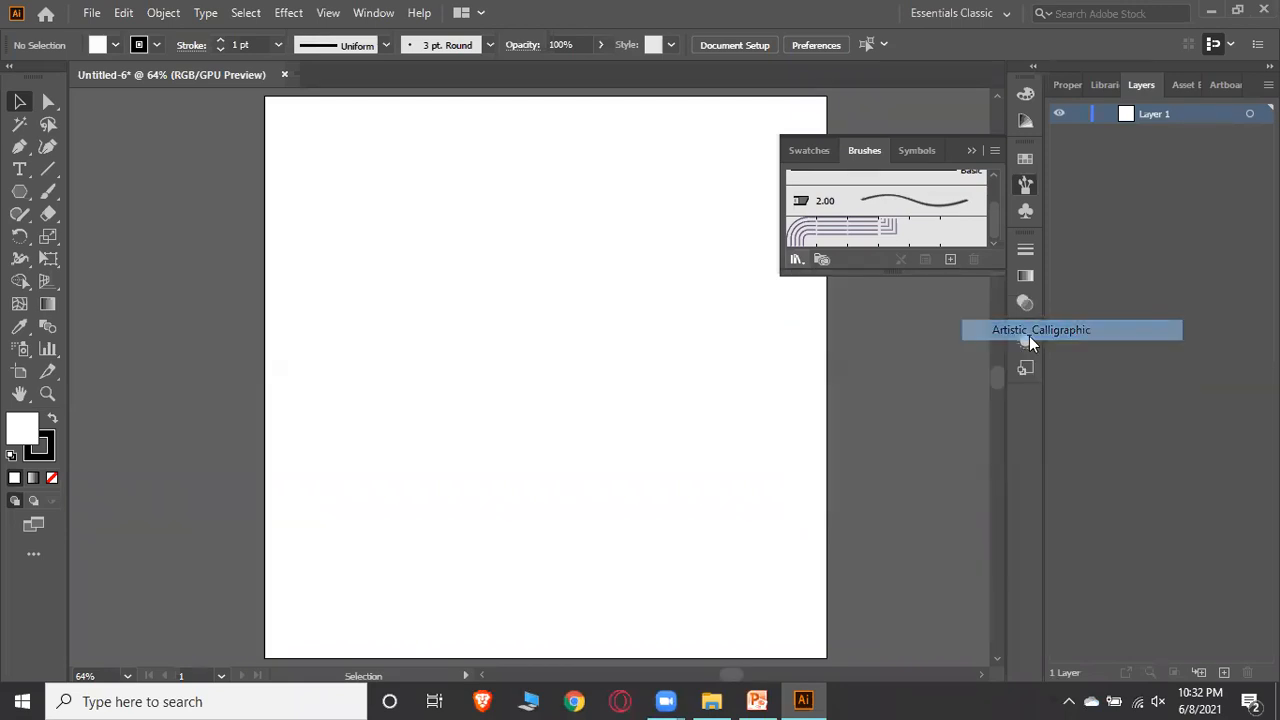
scroll(621, 378, down, 1)
scroll(621, 378, up, 1)
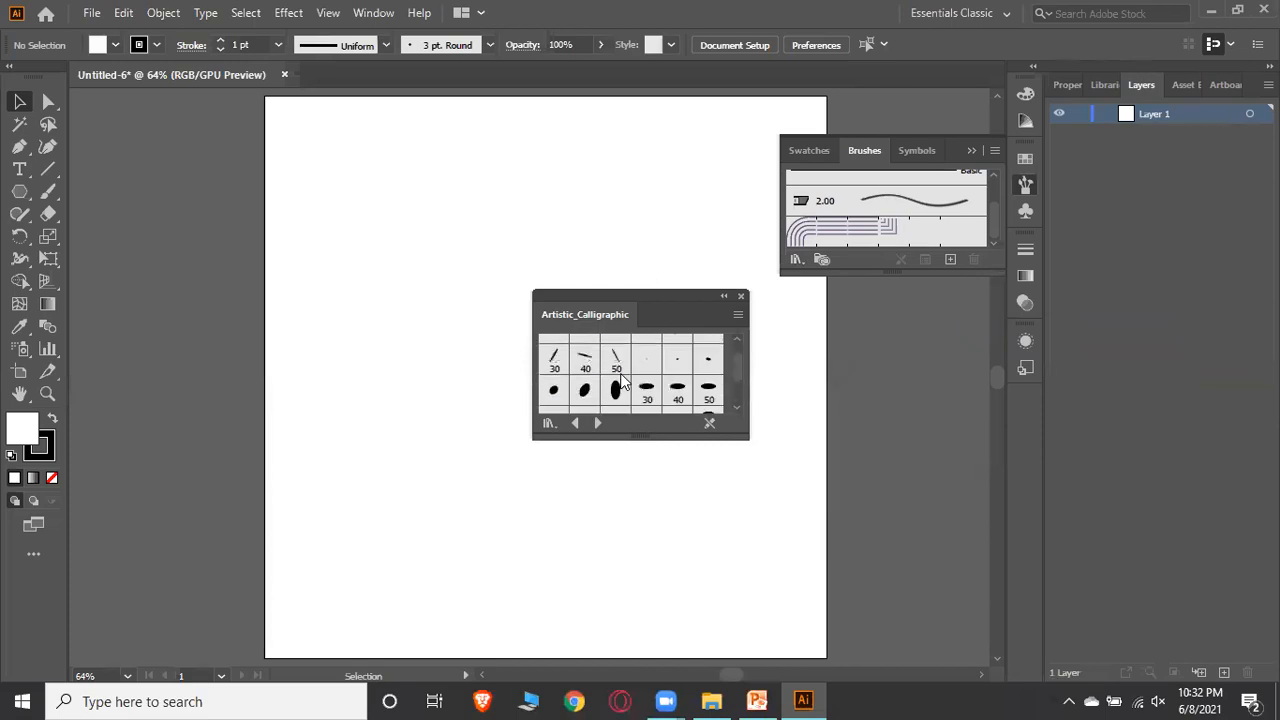
scroll(630, 370, down, 1)
scroll(642, 362, up, 1)
scroll(643, 362, up, 1)
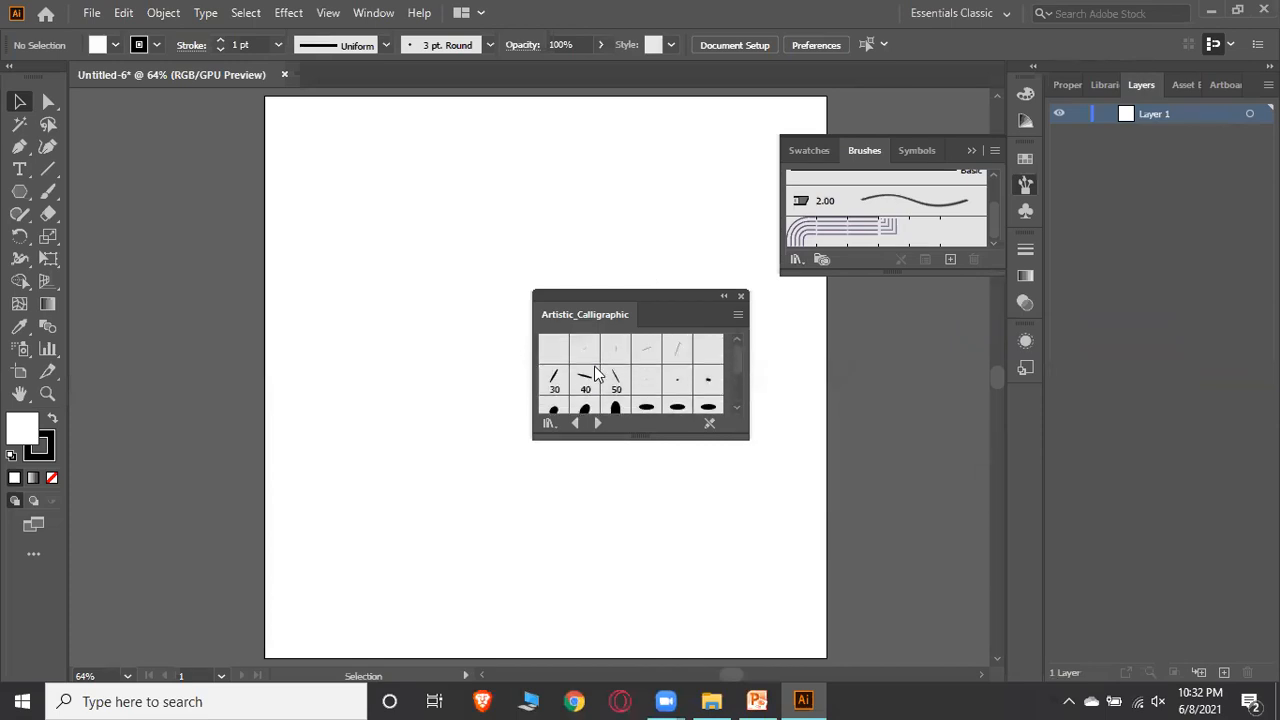
click(555, 380)
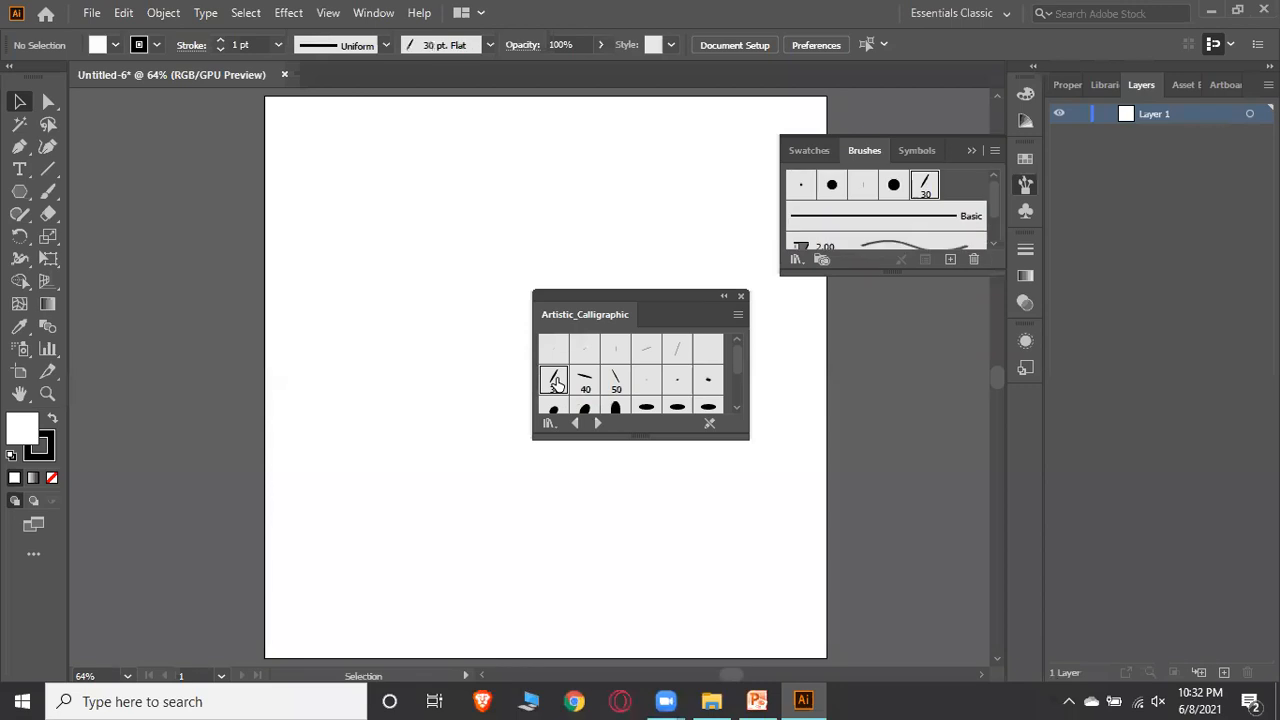
Collapse the Artistic_Calligraphic library panel, close the Brushes panel and move the library beside the artboard
click(724, 297)
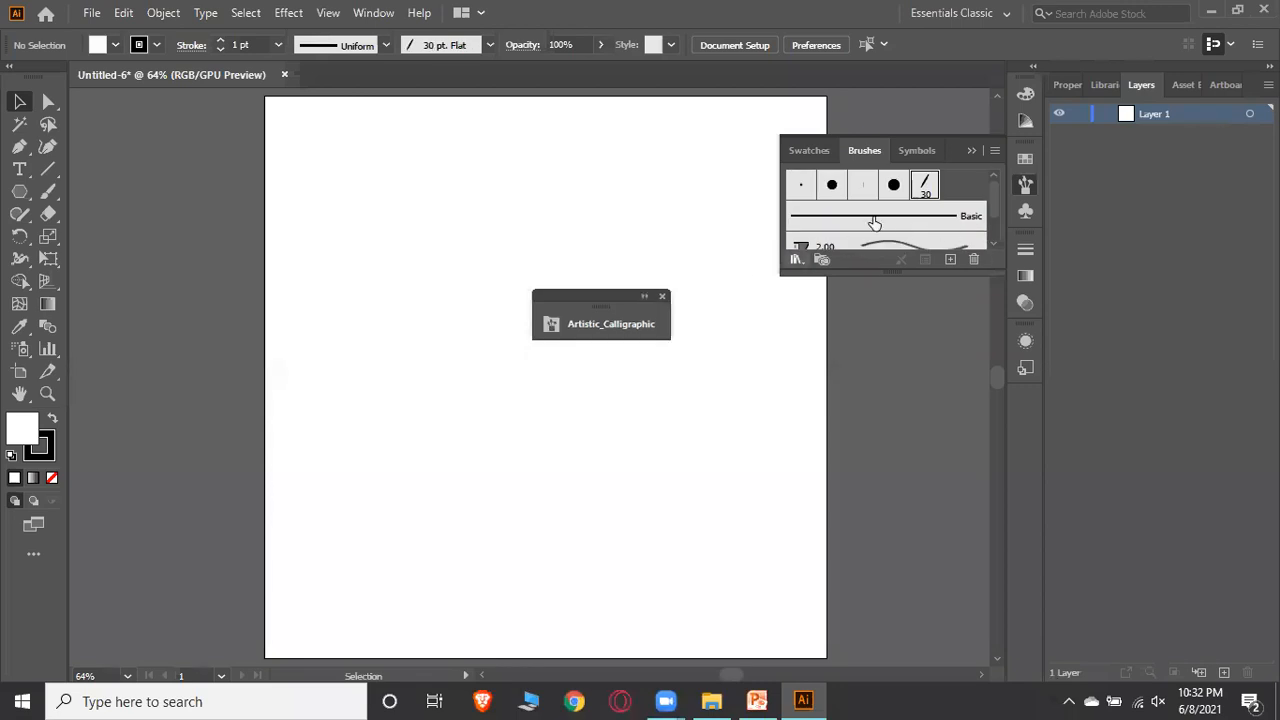
click(970, 150)
drag(615, 292, 863, 325)
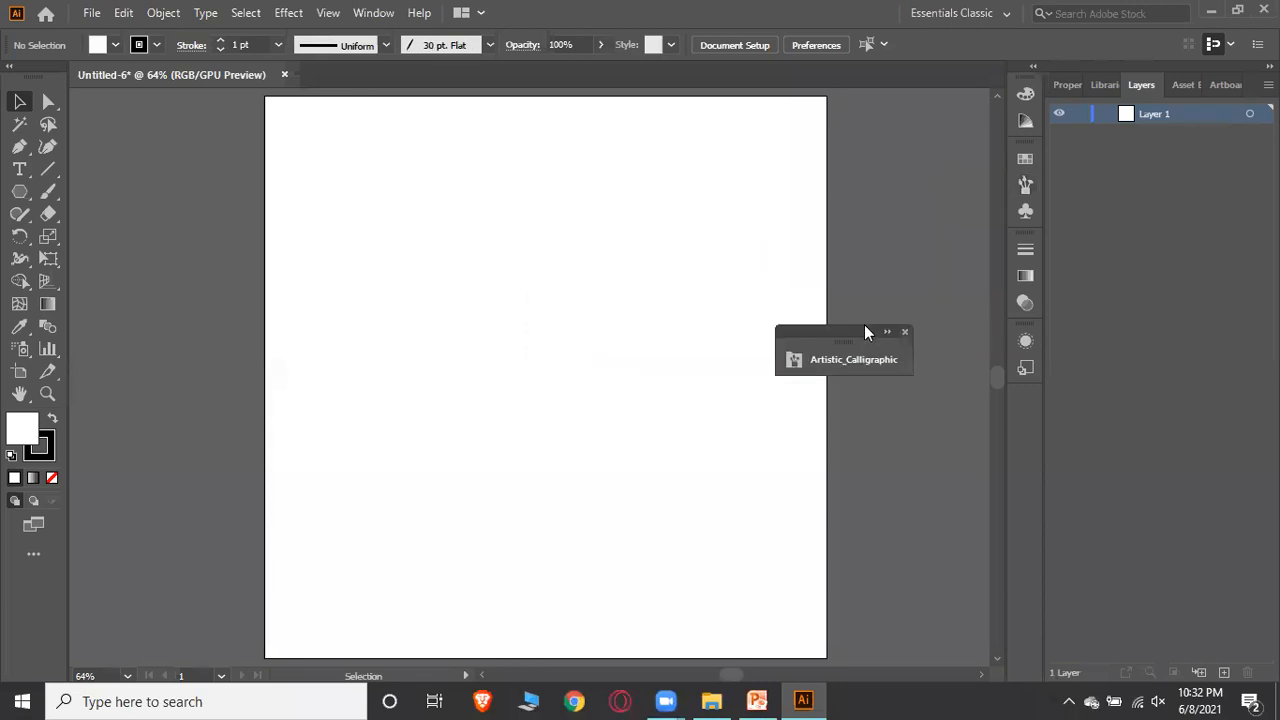
Paint calligraphic strokes with the Paintbrush Tool forming an Arabic word in the middle of the artboard
click(49, 193)
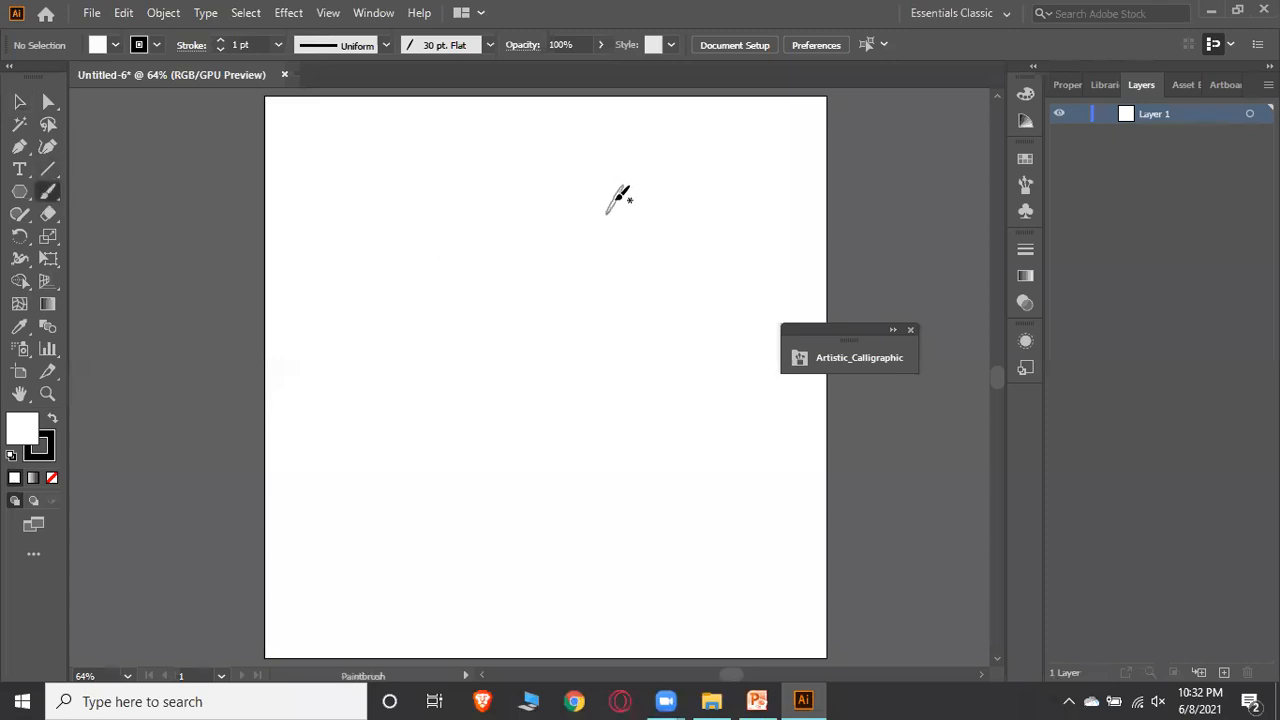
mouse_move(655, 177)
mouse_down()
mouse_move(657, 306)
mouse_move(624, 380)
mouse_up()
mouse_move(610, 190)
mouse_down()
mouse_move(615, 279)
mouse_move(580, 362)
mouse_move(560, 354)
mouse_move(585, 314)
mouse_up()
mouse_move(537, 374)
mouse_down()
mouse_move(431, 385)
mouse_move(417, 374)
mouse_move(424, 302)
mouse_up()
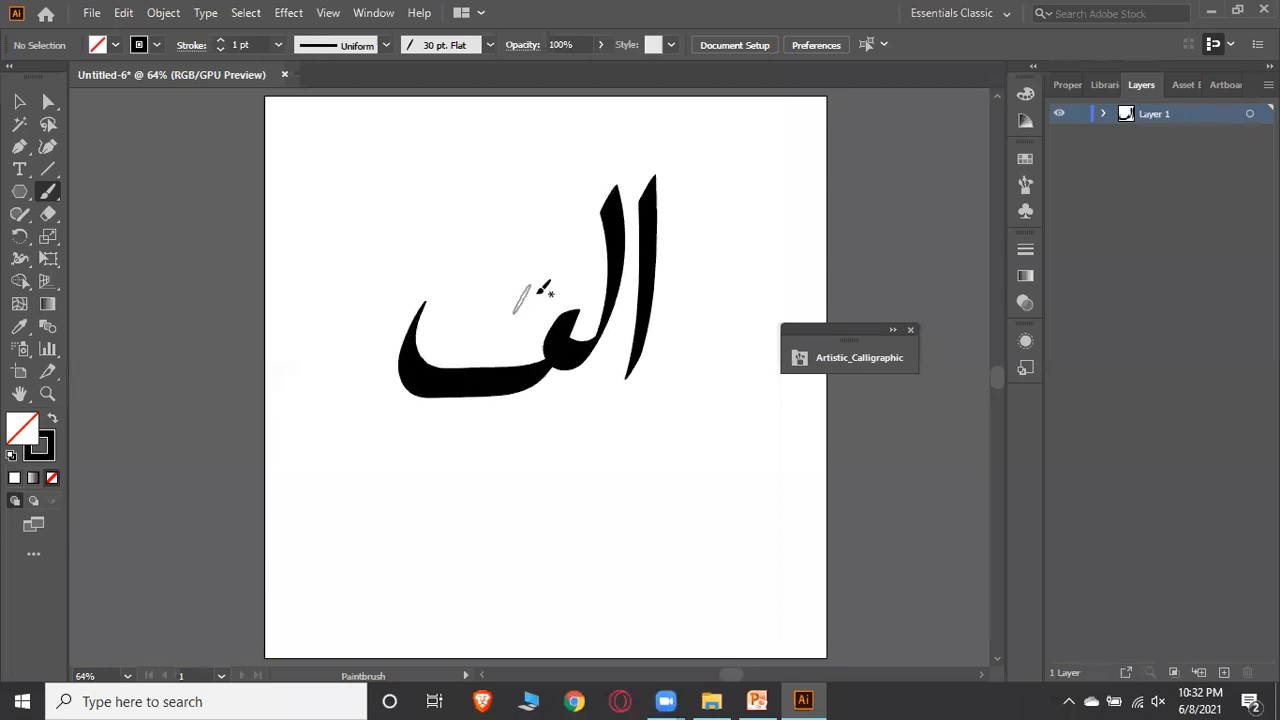
mouse_move(541, 292)
mouse_down()
mouse_move(566, 268)
mouse_move(578, 300)
mouse_up()
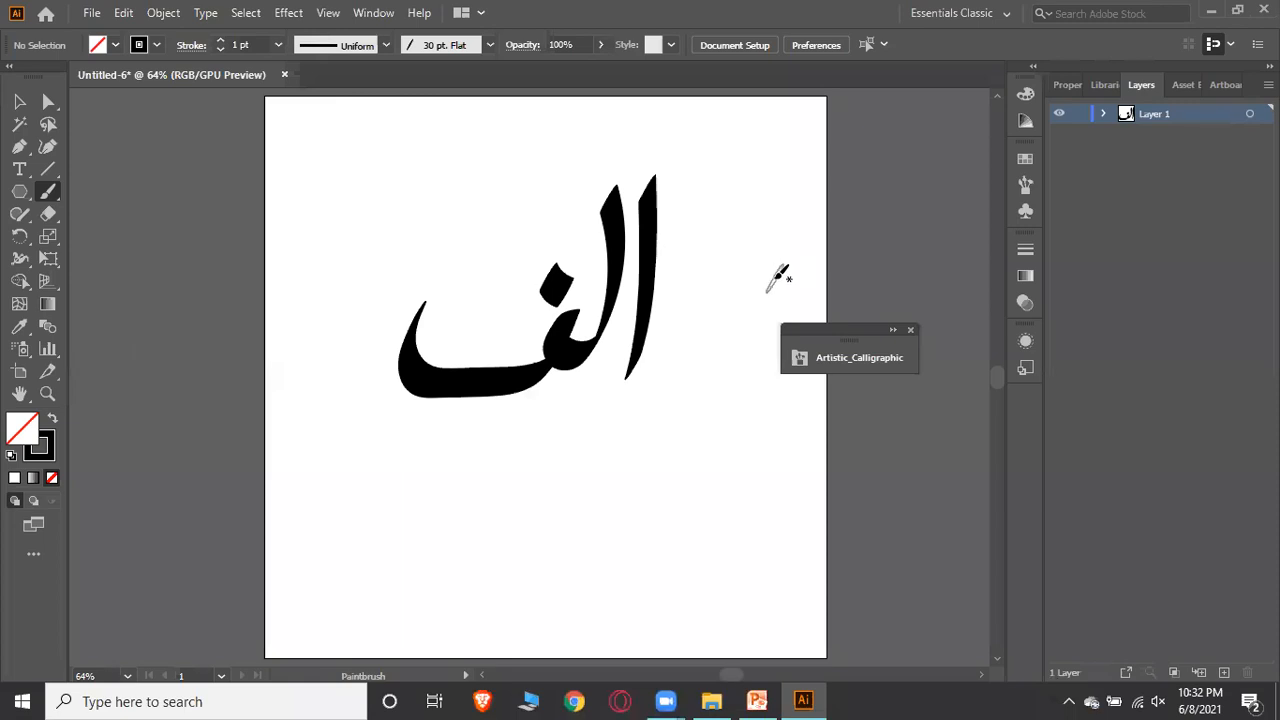
Close the Artistic_Calligraphic library panel and reopen the Brushes panel with its libraries menu
click(1022, 186)
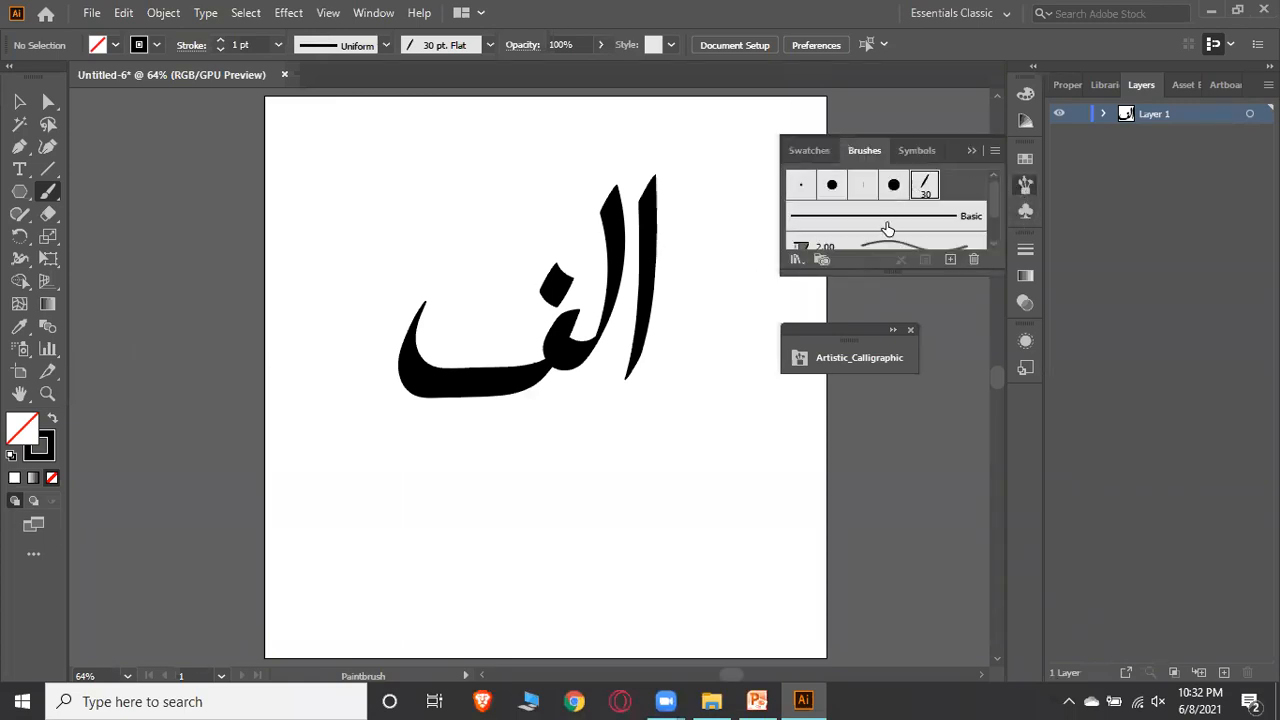
click(910, 331)
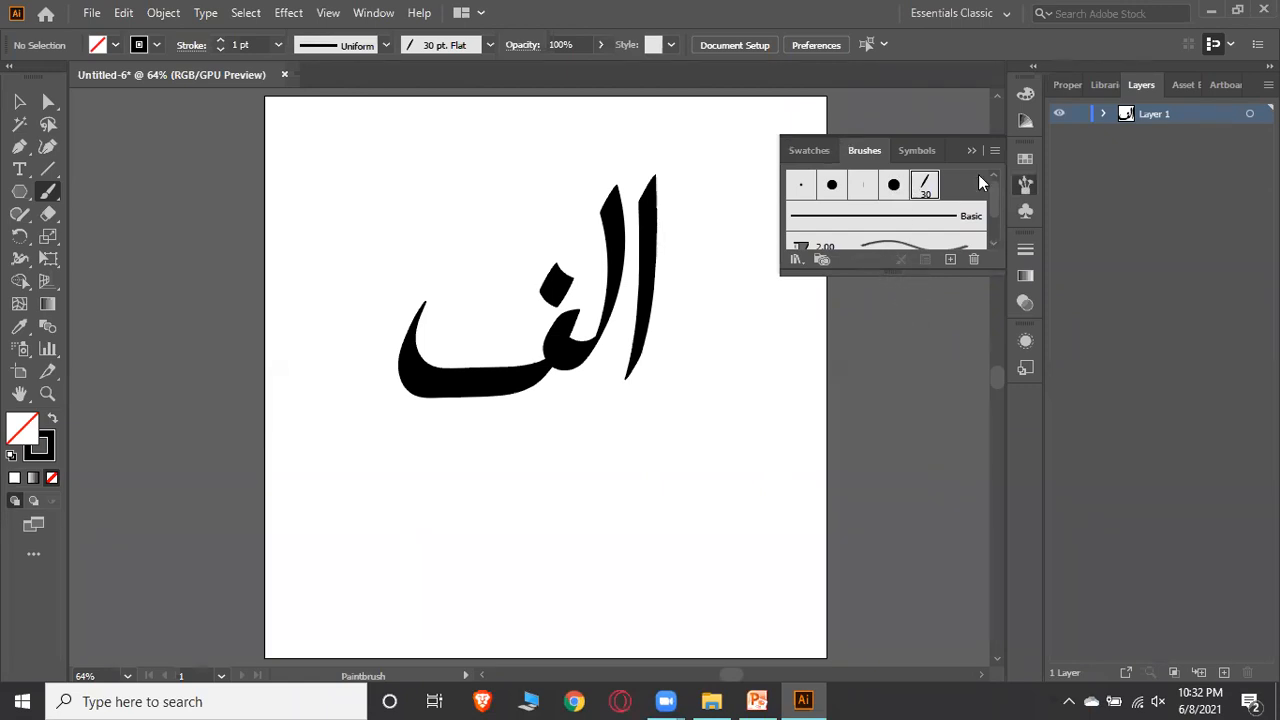
click(1024, 186)
click(1024, 186)
click(793, 259)
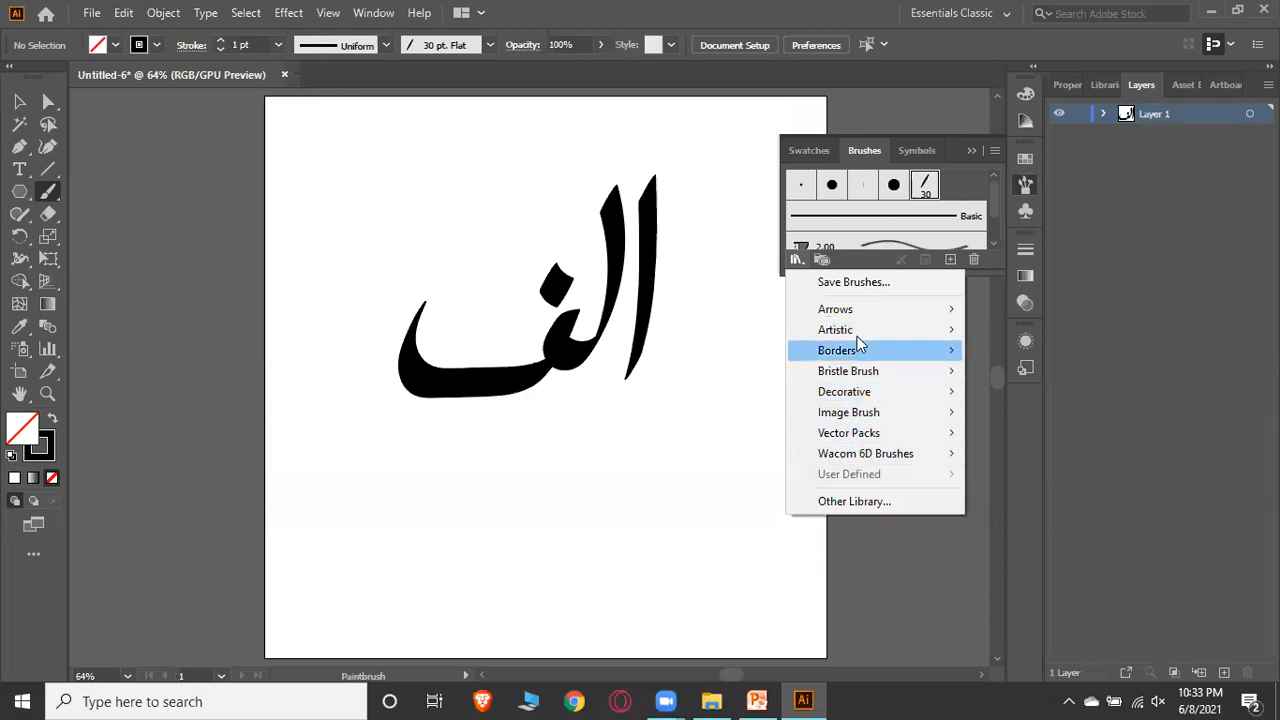
drag(973, 323, 987, 298)
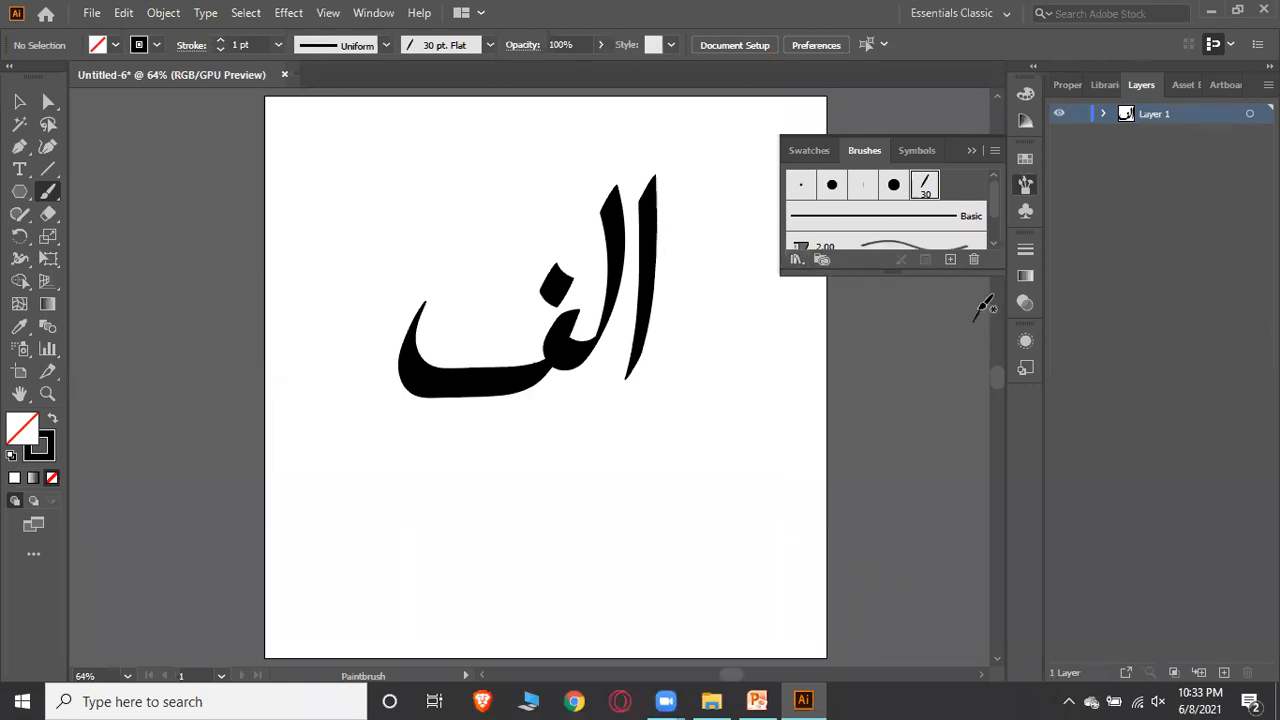
Undo the calligraphic strokes of the Arabic word
key(ctrl+z)
key(ctrl+z)
key(ctrl+z)
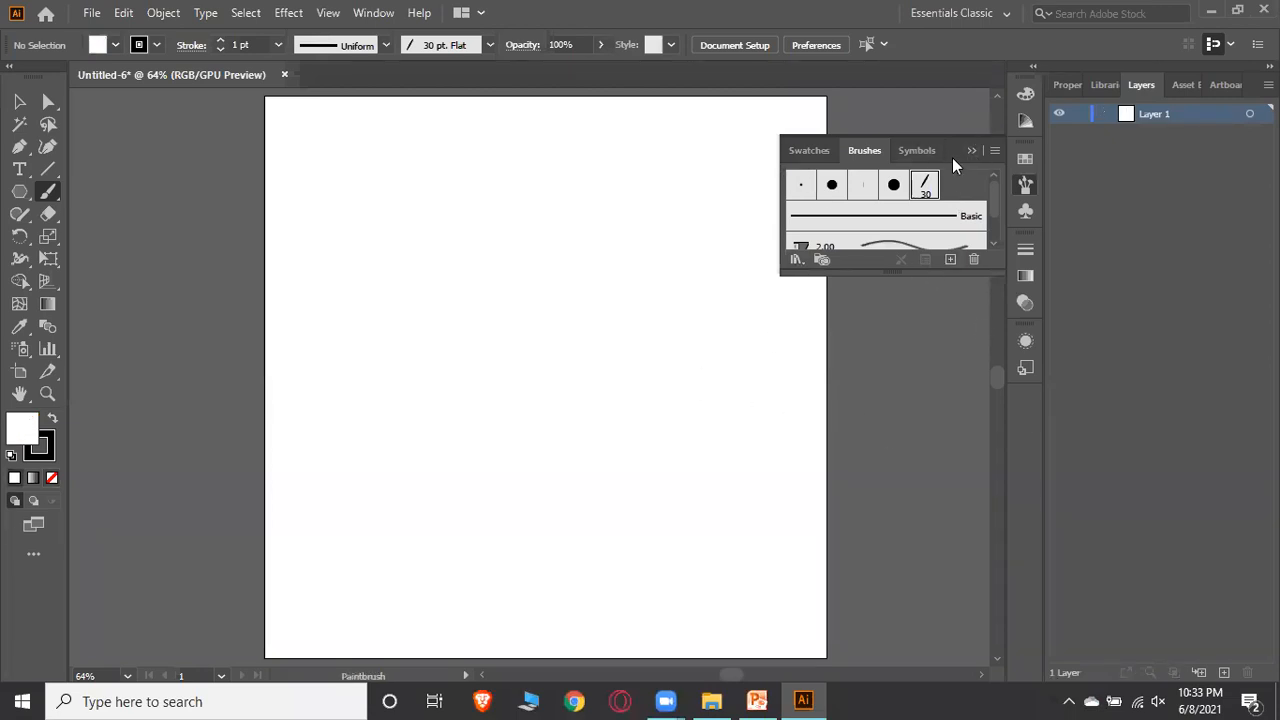
Browse the Swatches, Symbols and Brushes tabs, then enlarge the Brushes panel downward
click(797, 259)
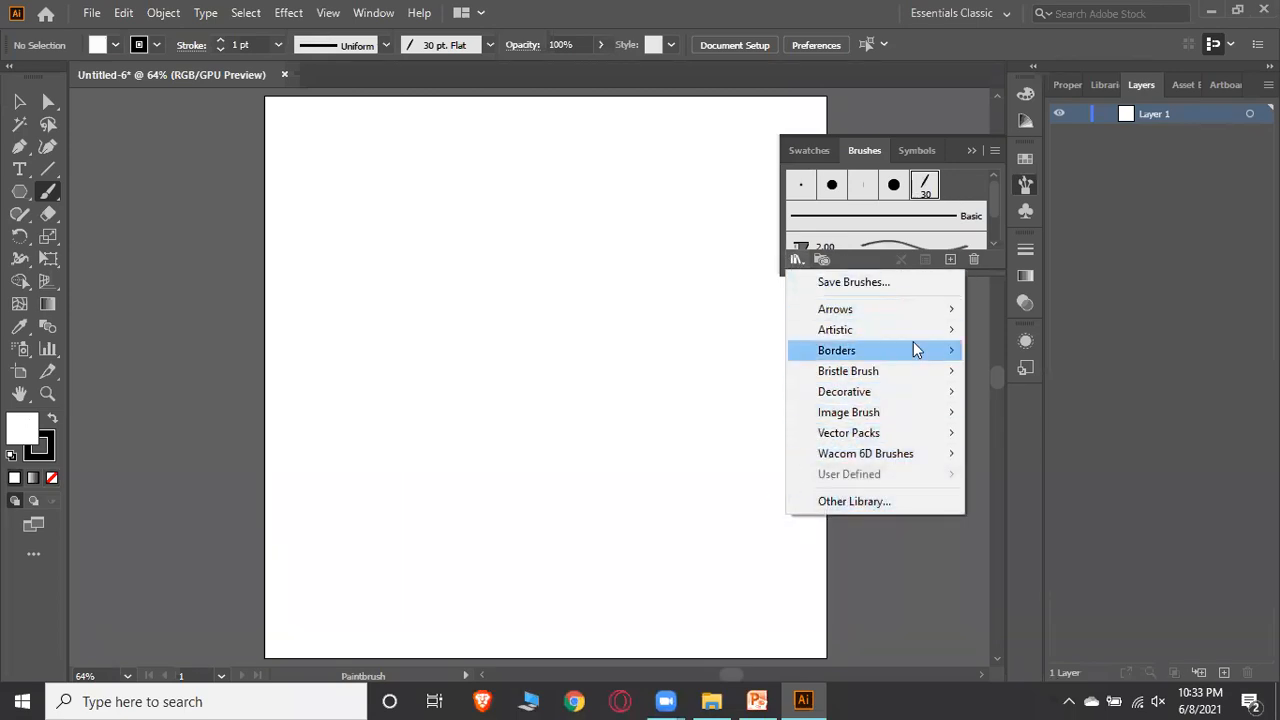
click(830, 155)
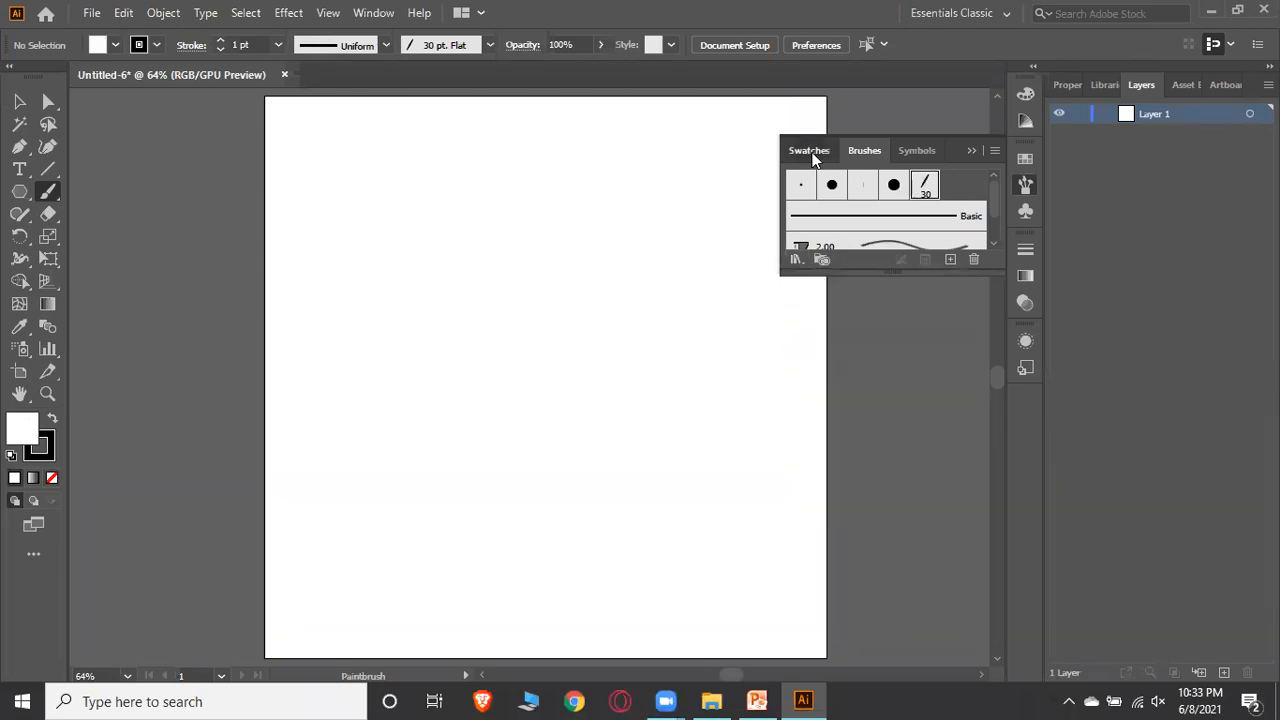
click(912, 151)
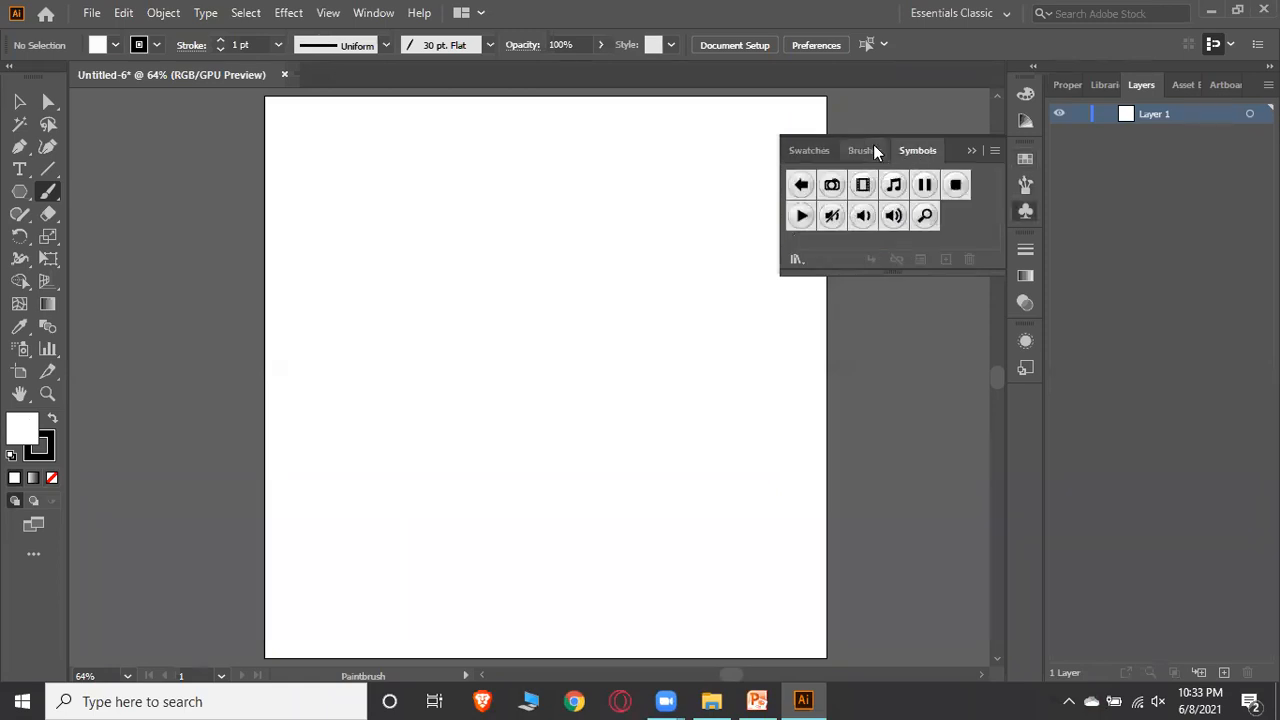
click(872, 150)
scroll(884, 212, down, 2)
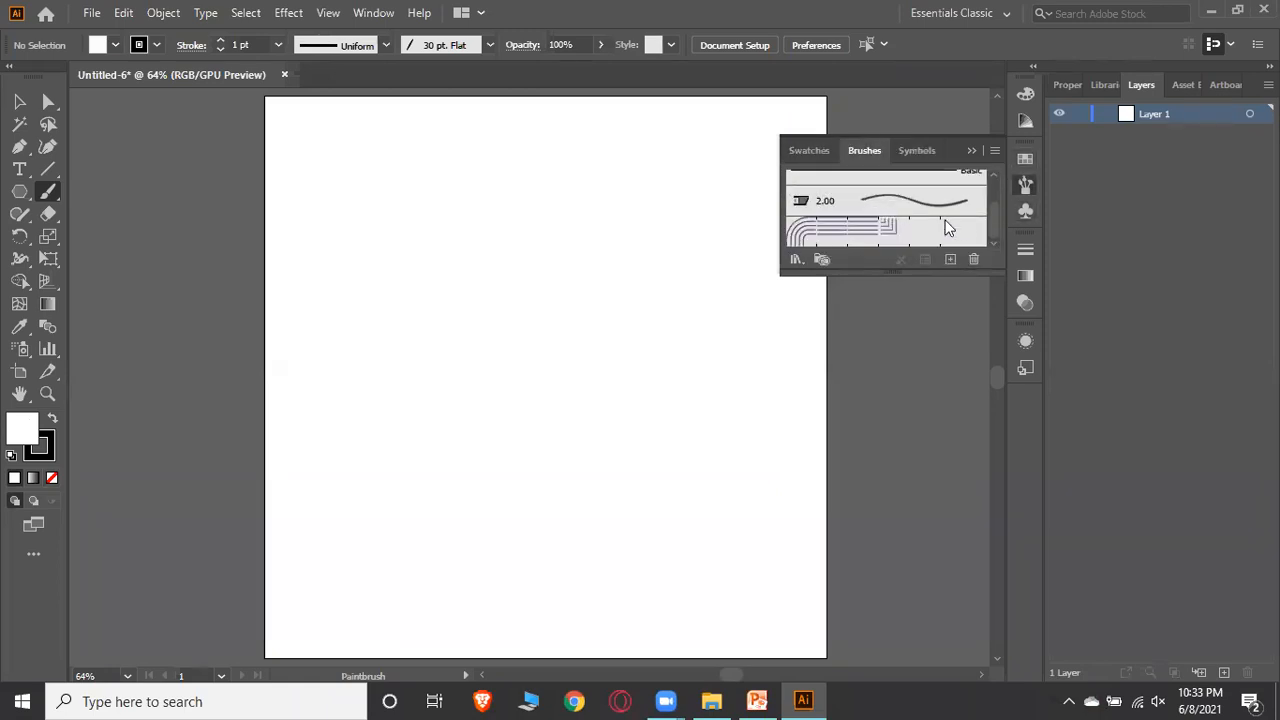
scroll(955, 238, up, 2)
drag(922, 272, 926, 398)
Browse the brush library categories and the Other Library dialog, then collapse the Brushes panel
click(796, 385)
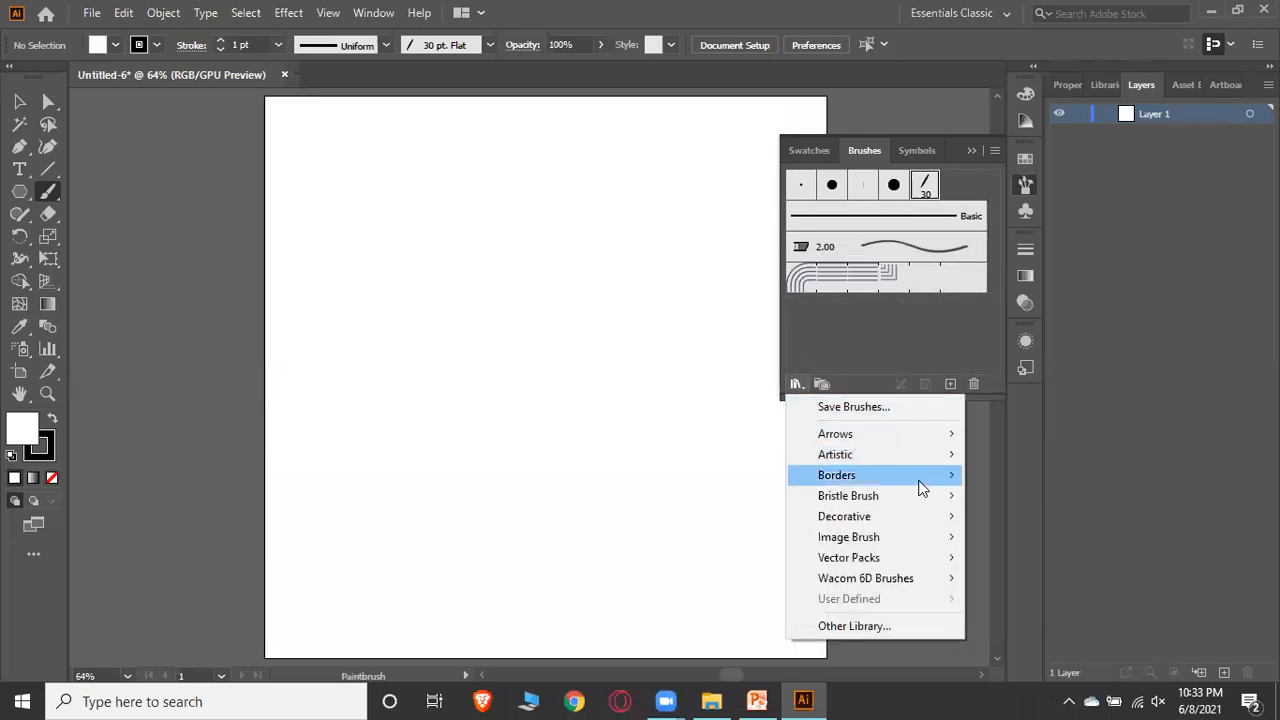
mouse_move(920, 518)
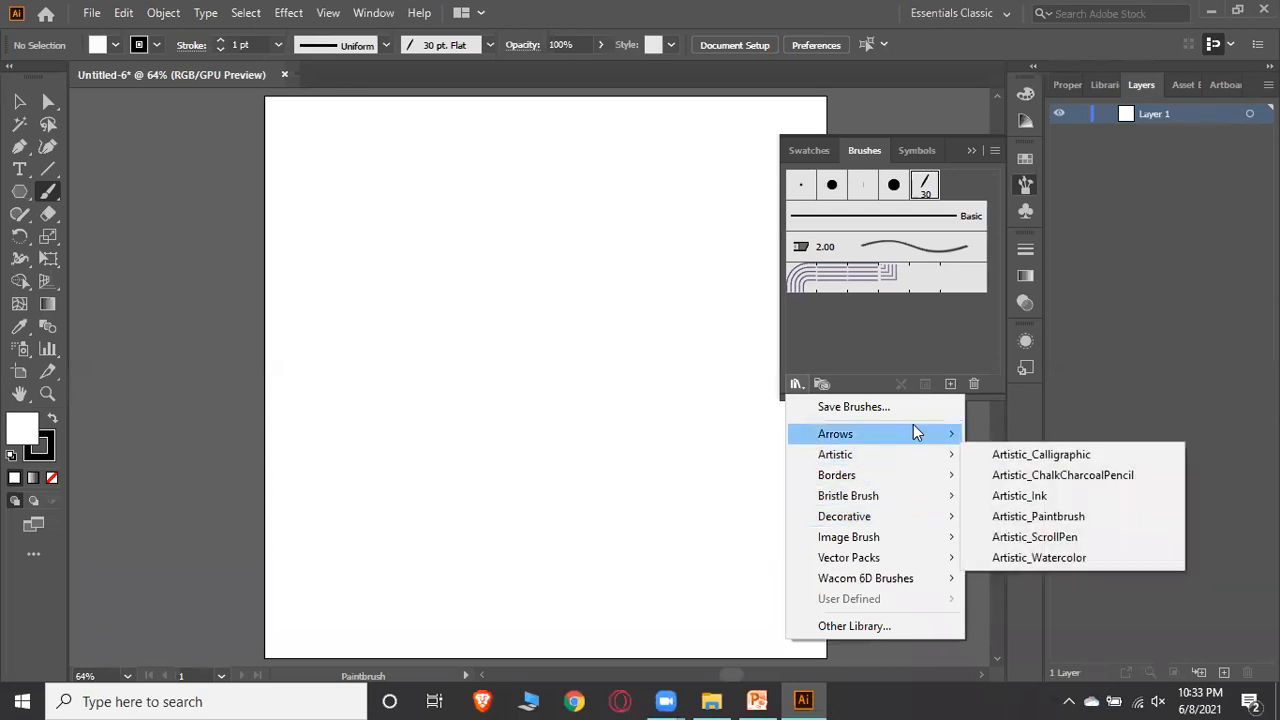
mouse_move(913, 426)
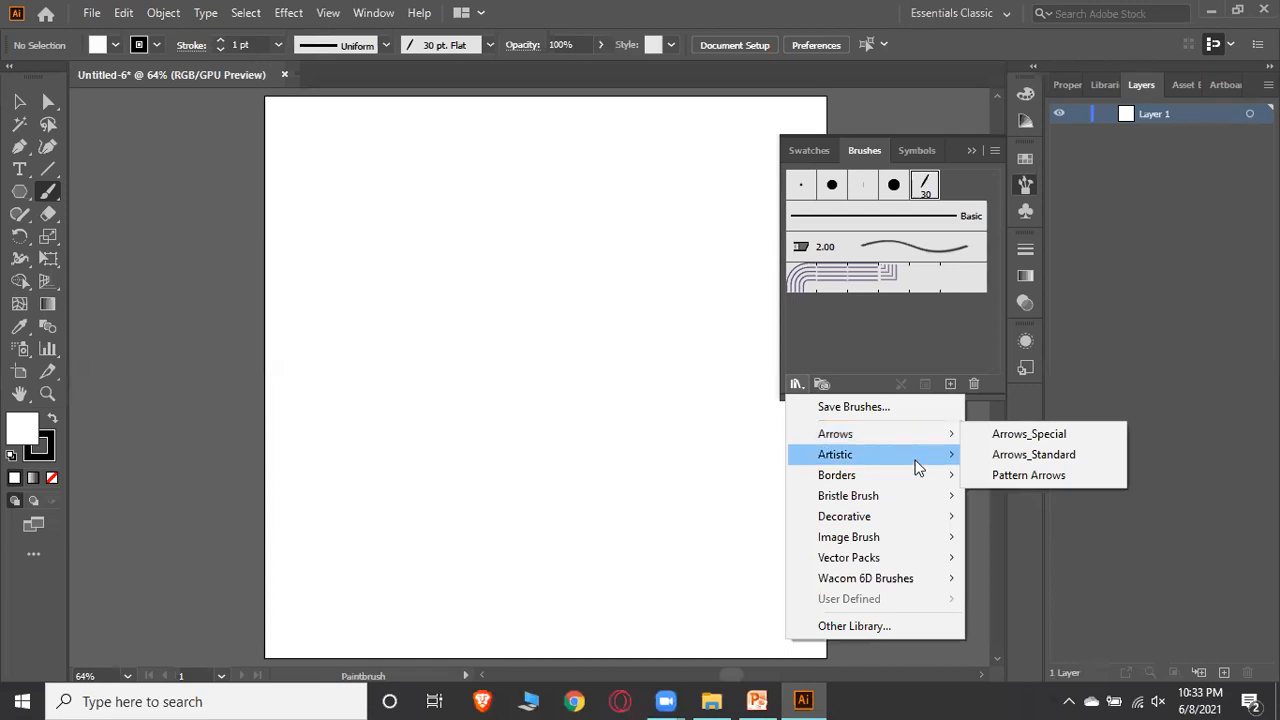
mouse_move(911, 478)
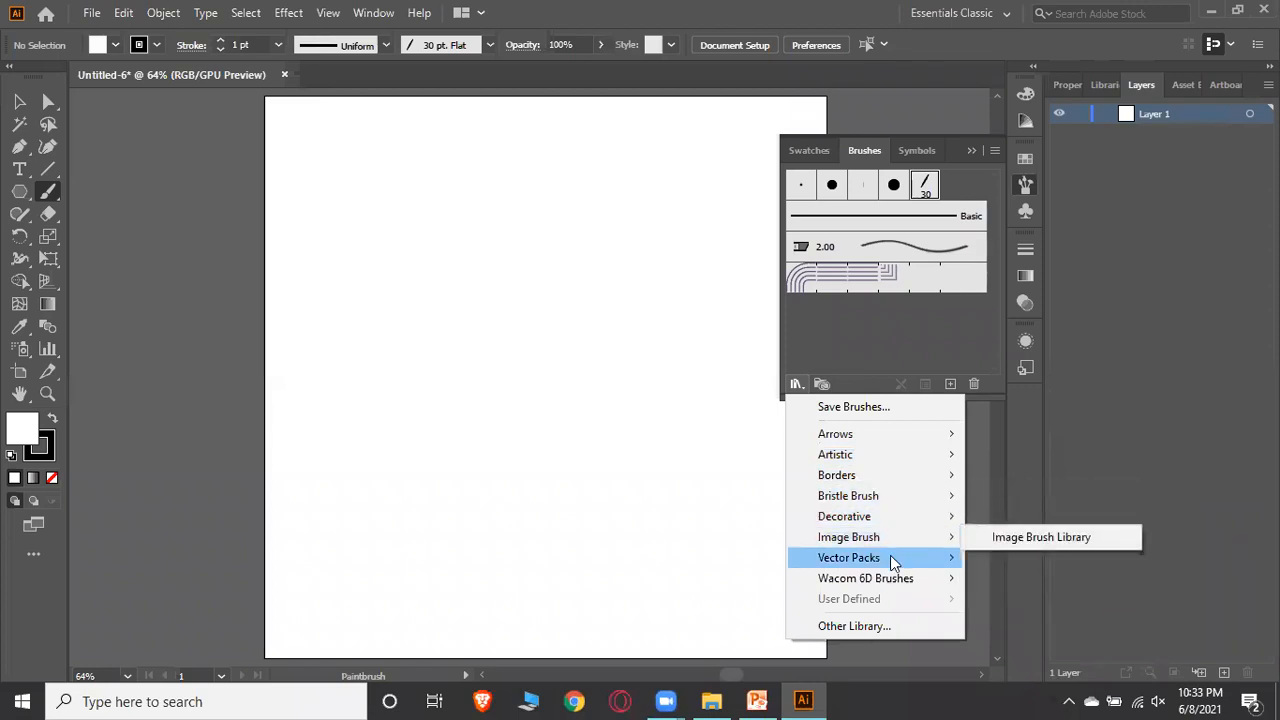
mouse_move(880, 588)
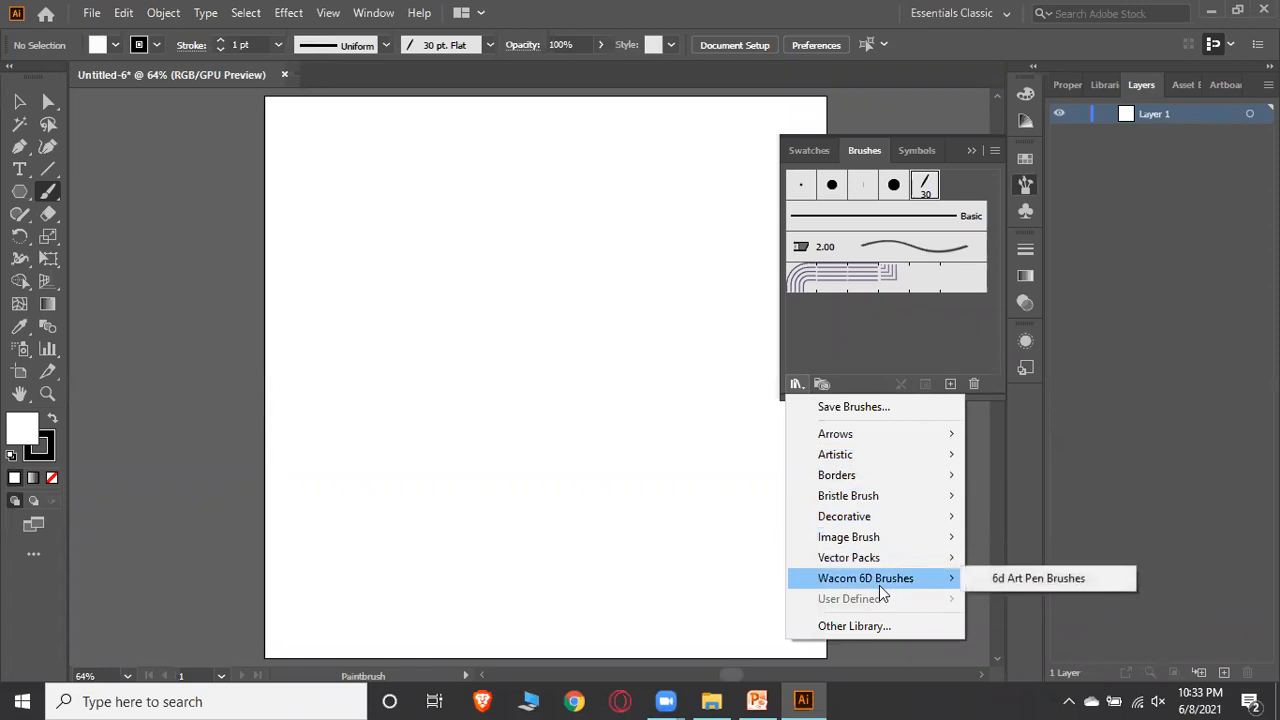
click(855, 625)
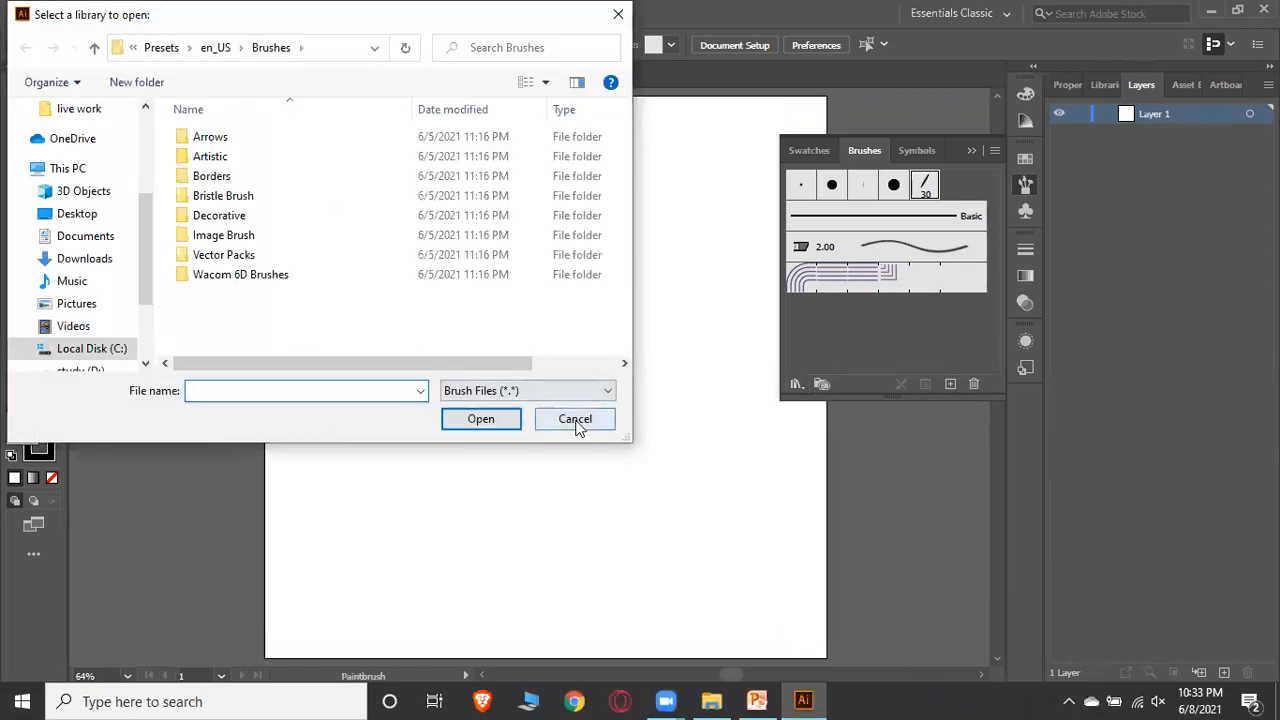
click(576, 420)
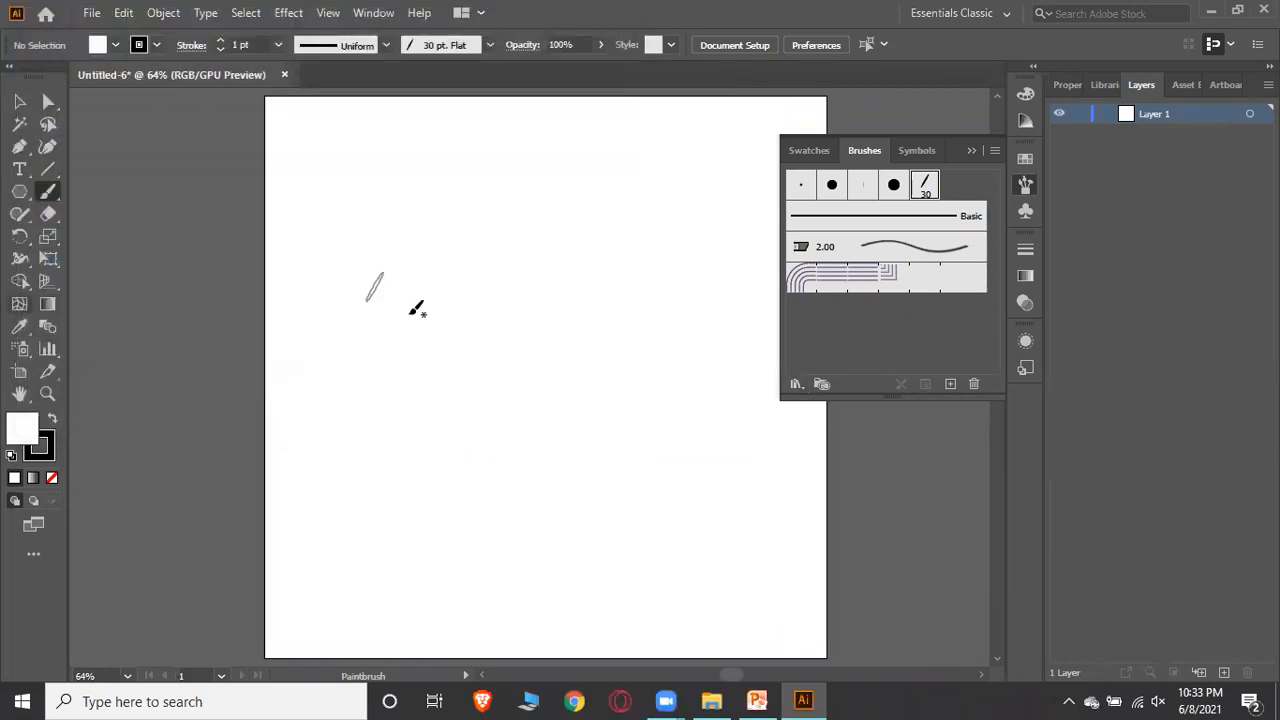
click(971, 151)
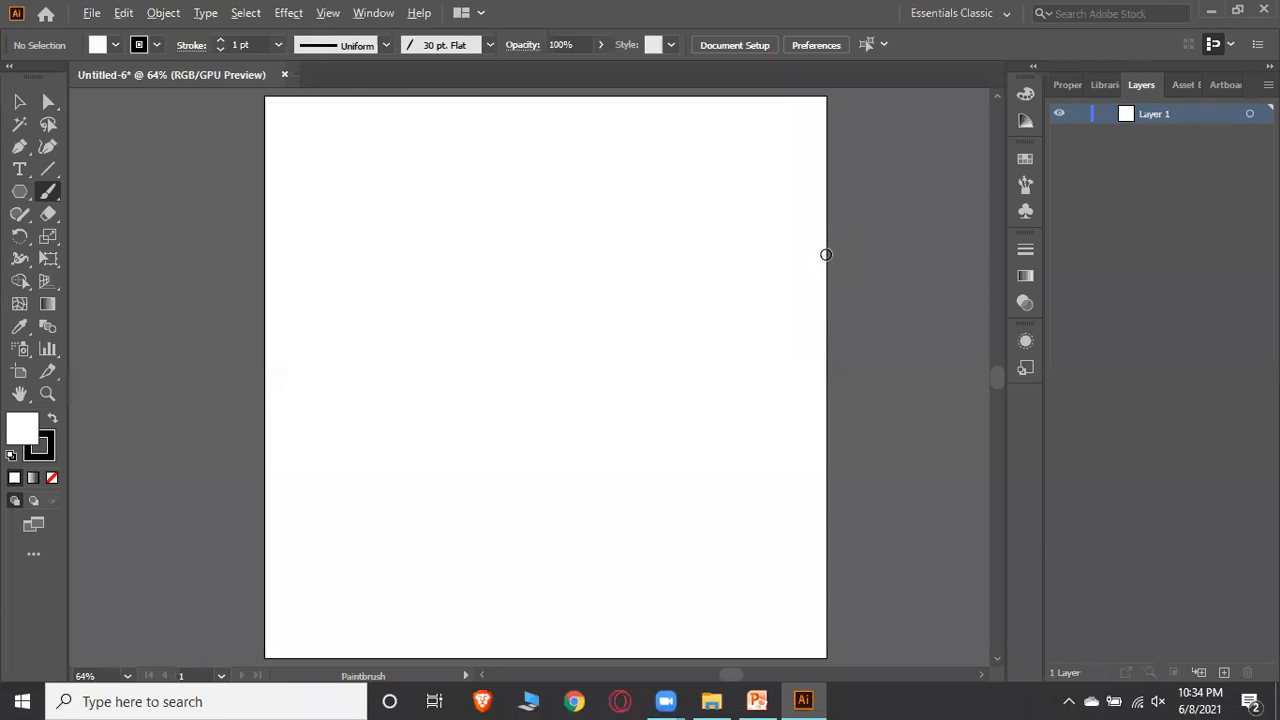
Switch to PowerPoint to review the Starting Tools slide and return to Illustrator
key(alt+h)
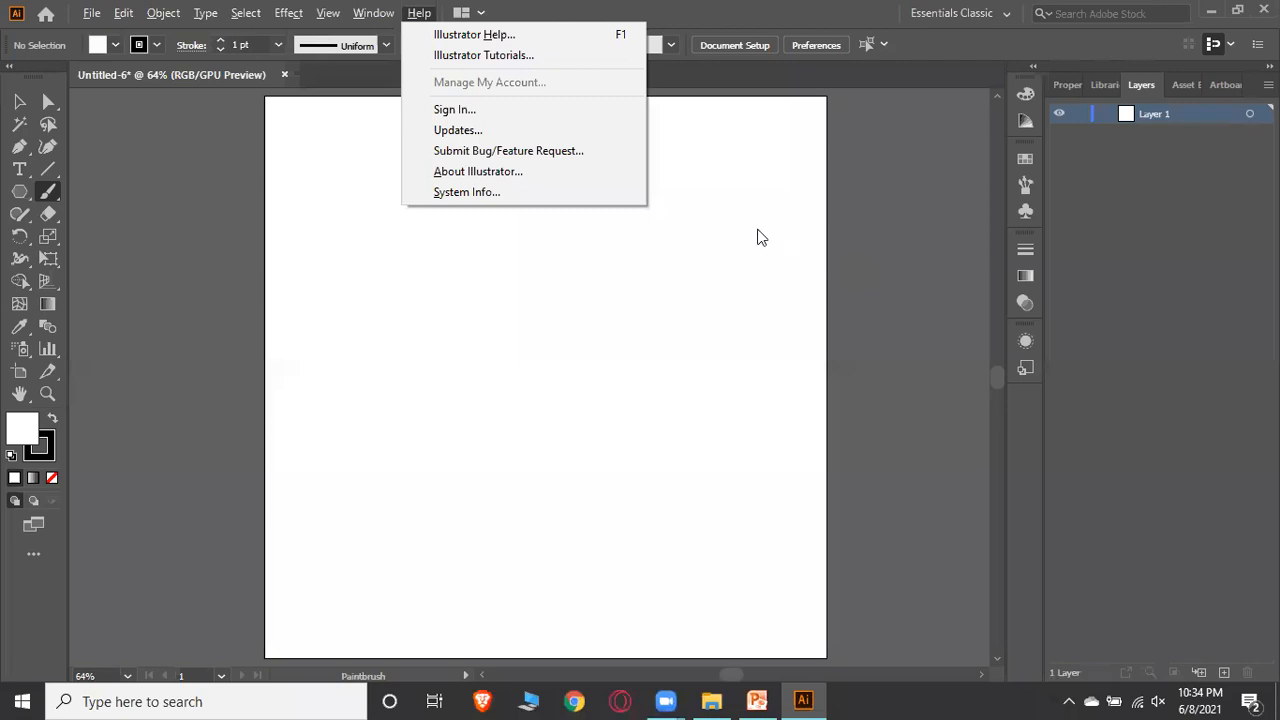
click(855, 221)
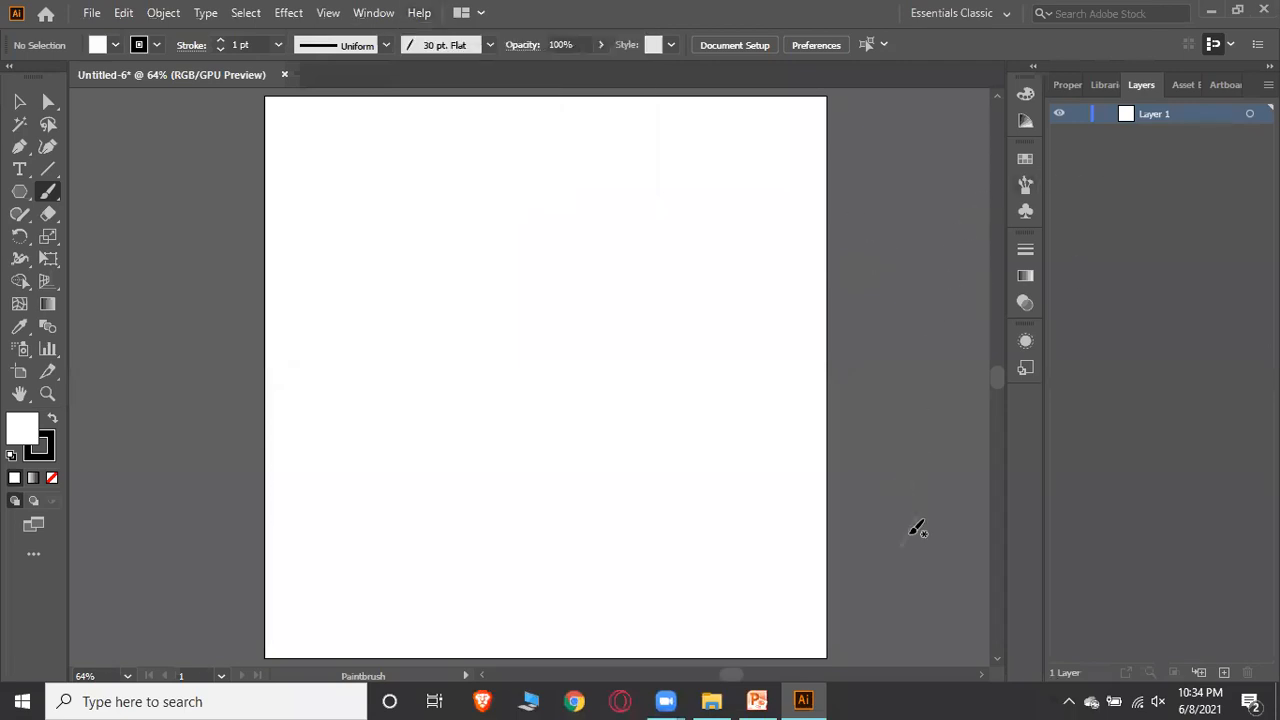
click(803, 700)
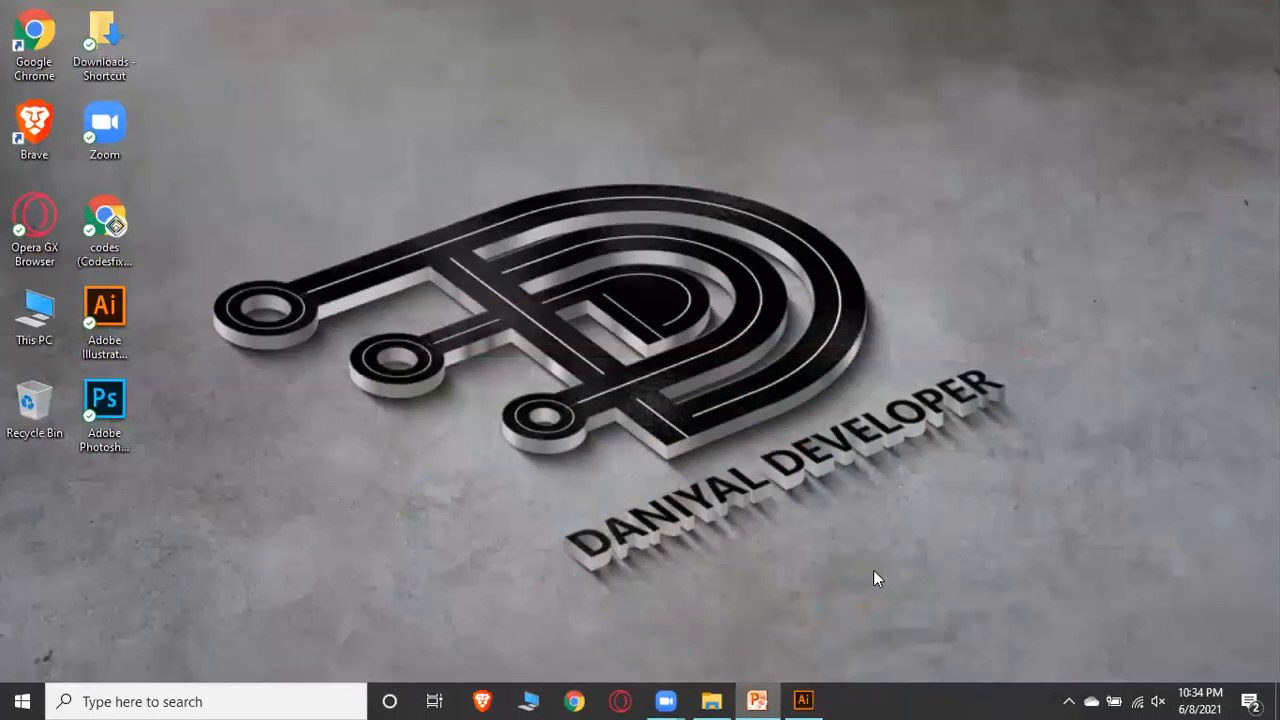
click(757, 700)
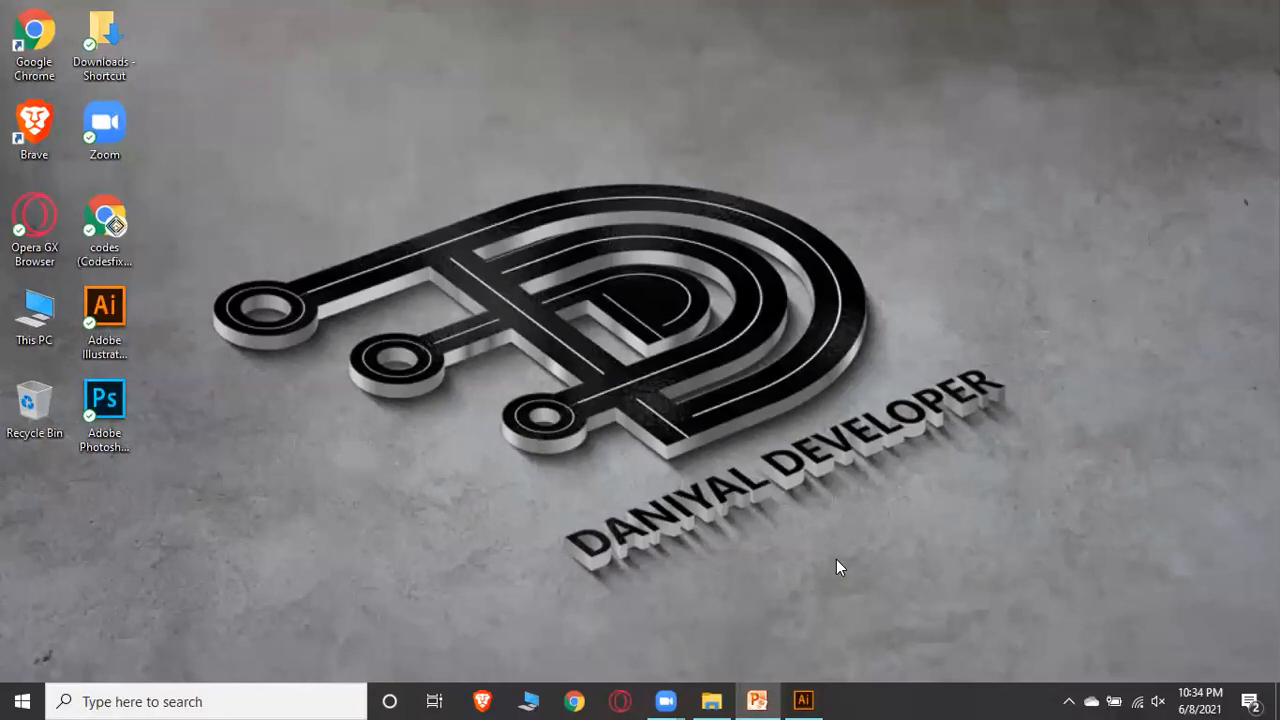
click(797, 698)
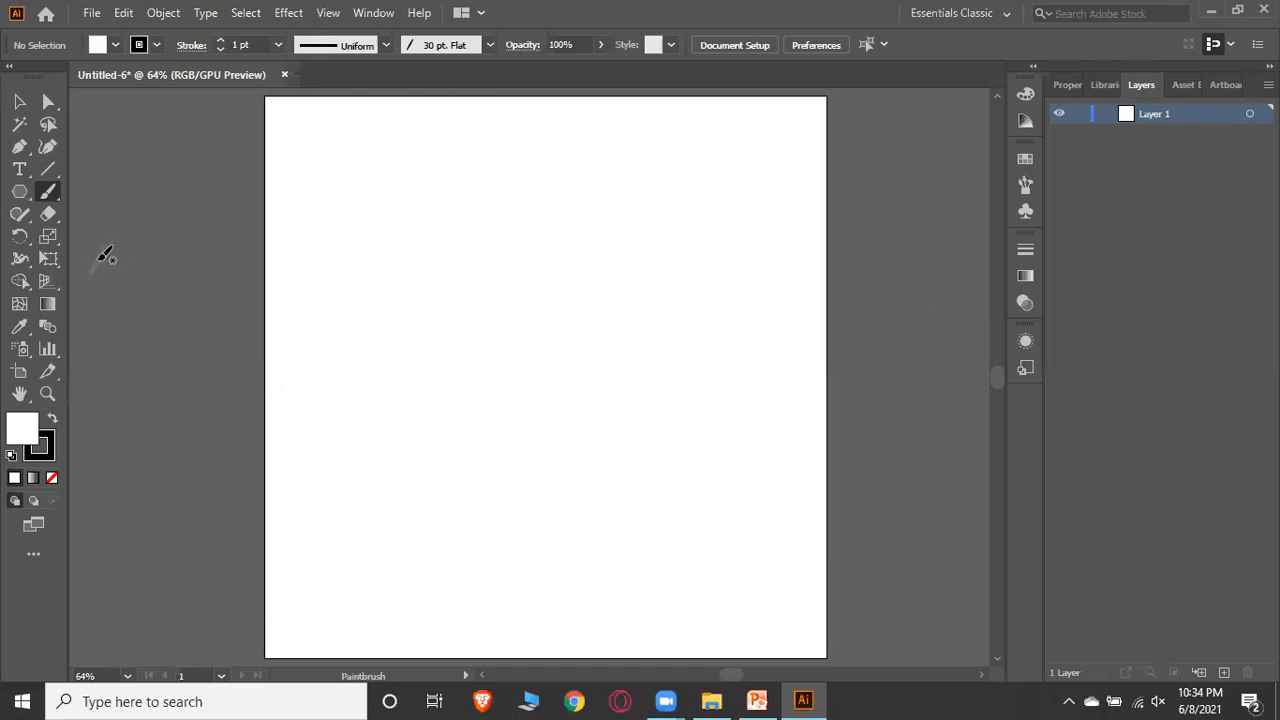
Draw a hexagon with the Polygon Tool near the artboard's upper-left corner
click(19, 101)
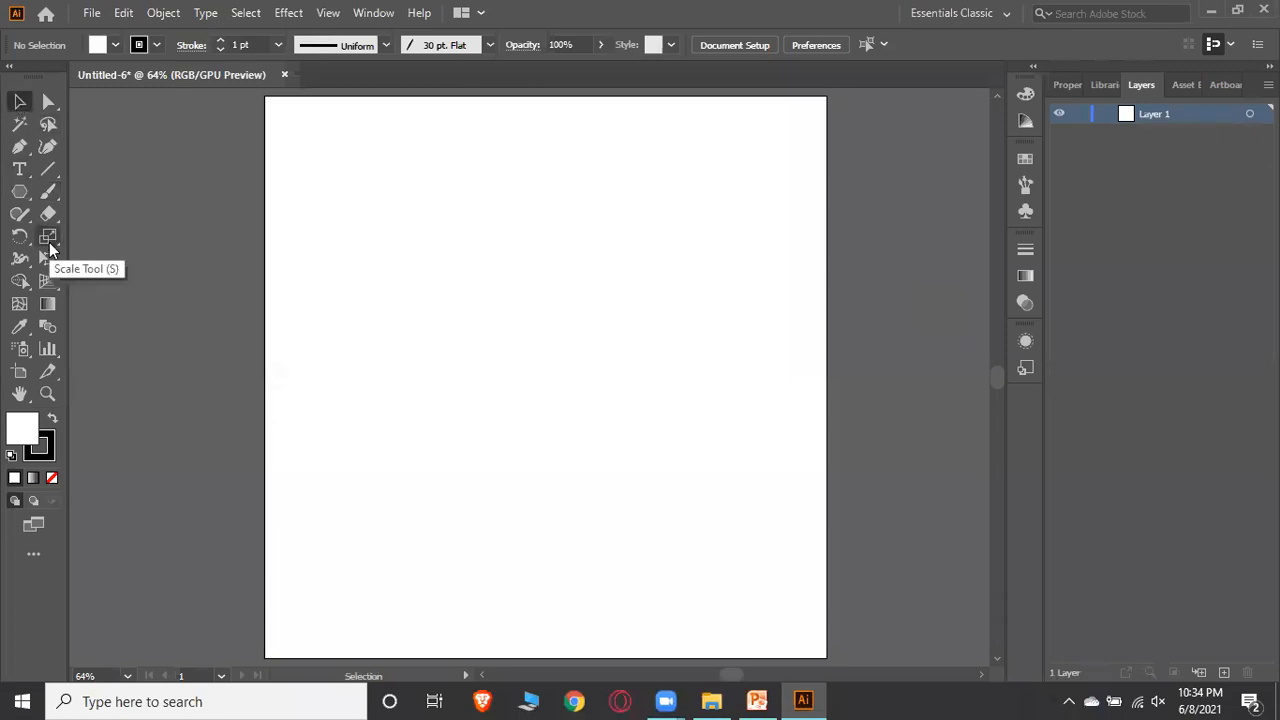
click(20, 192)
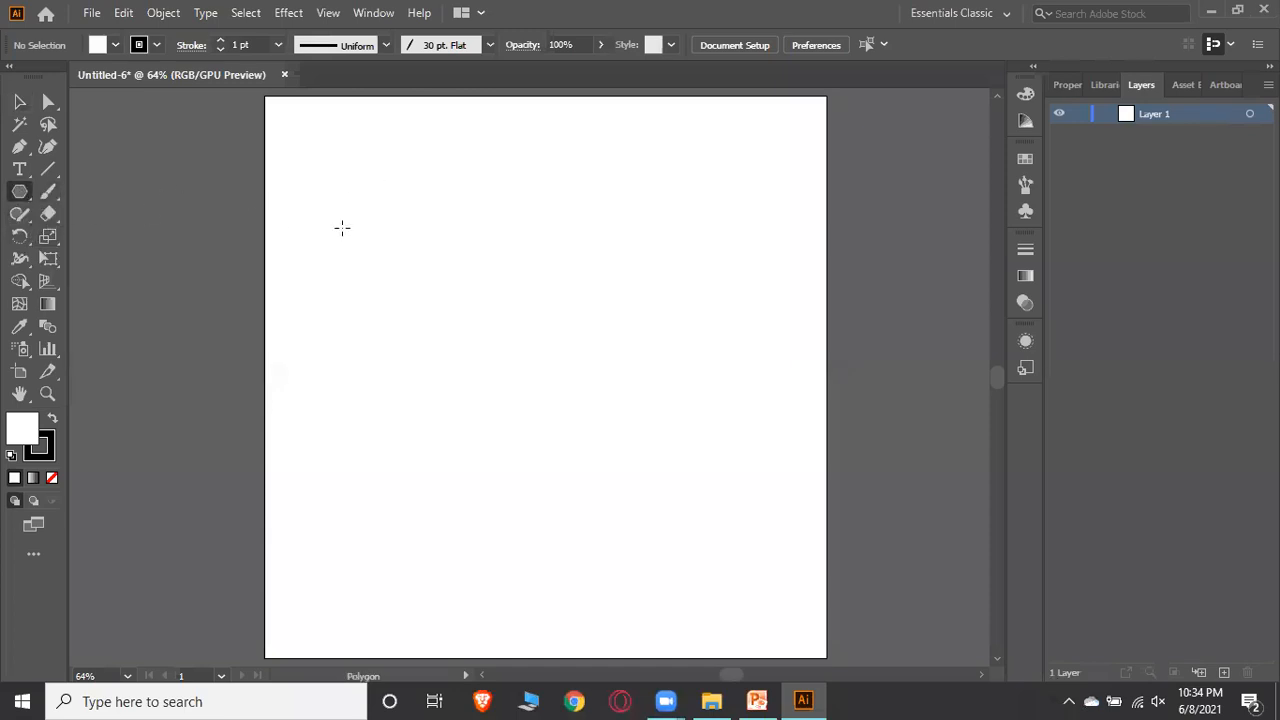
drag(365, 235, 417, 260)
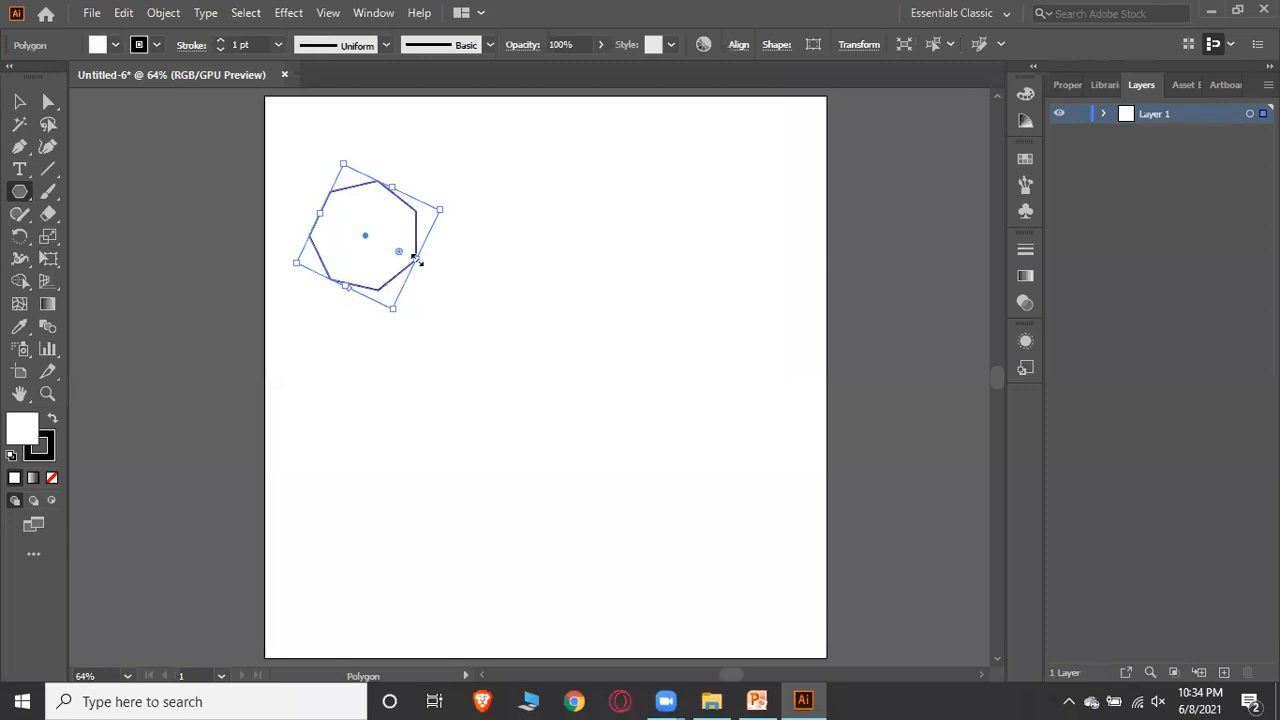
Draw a rectangle with the Rectangle Tool overlapping the hexagon's right side
click(20, 192)
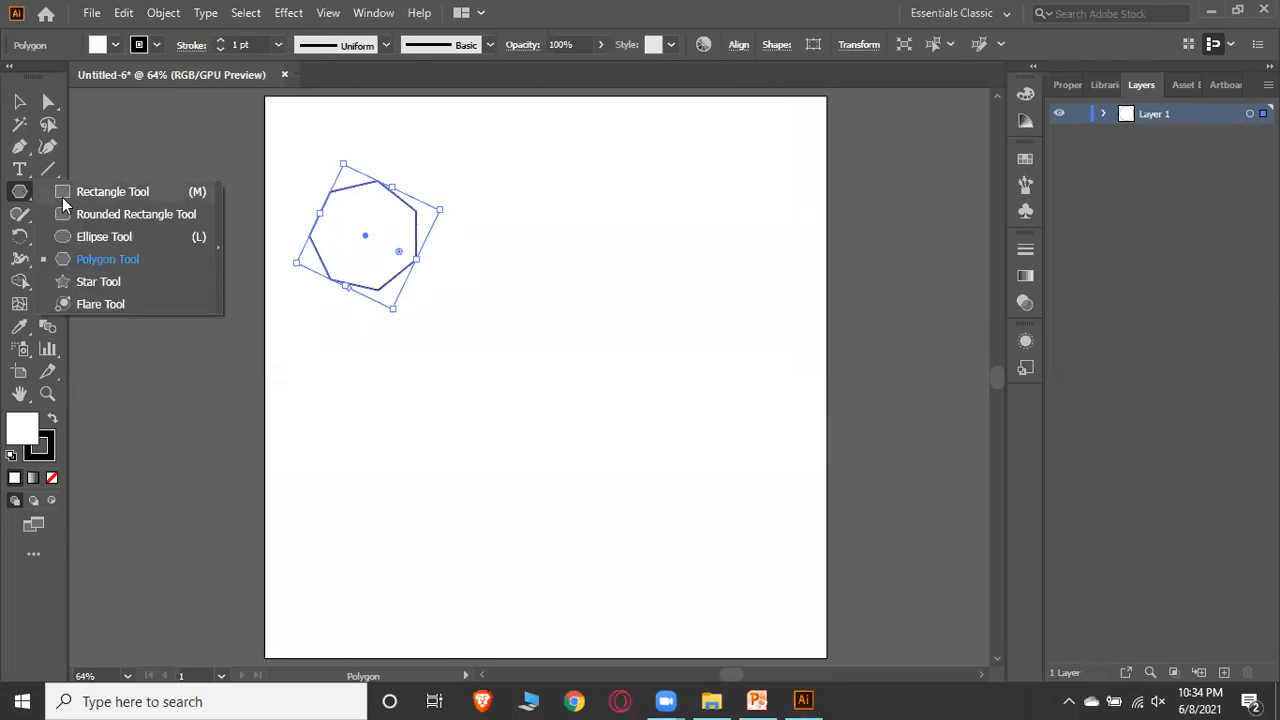
click(64, 194)
drag(488, 219, 356, 299)
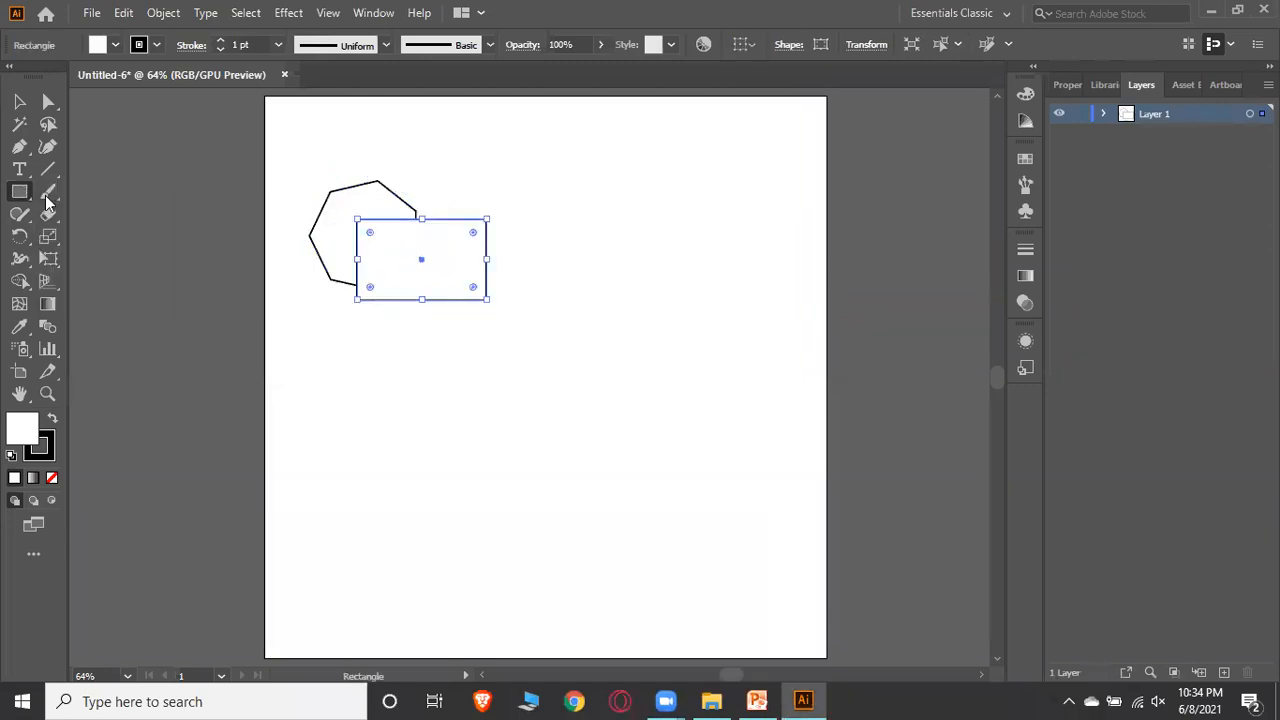
Draw a circle with the Ellipse Tool overlapping the hexagon and rectangle from below
click(20, 192)
click(64, 234)
drag(305, 267, 440, 370)
click(19, 101)
click(556, 378)
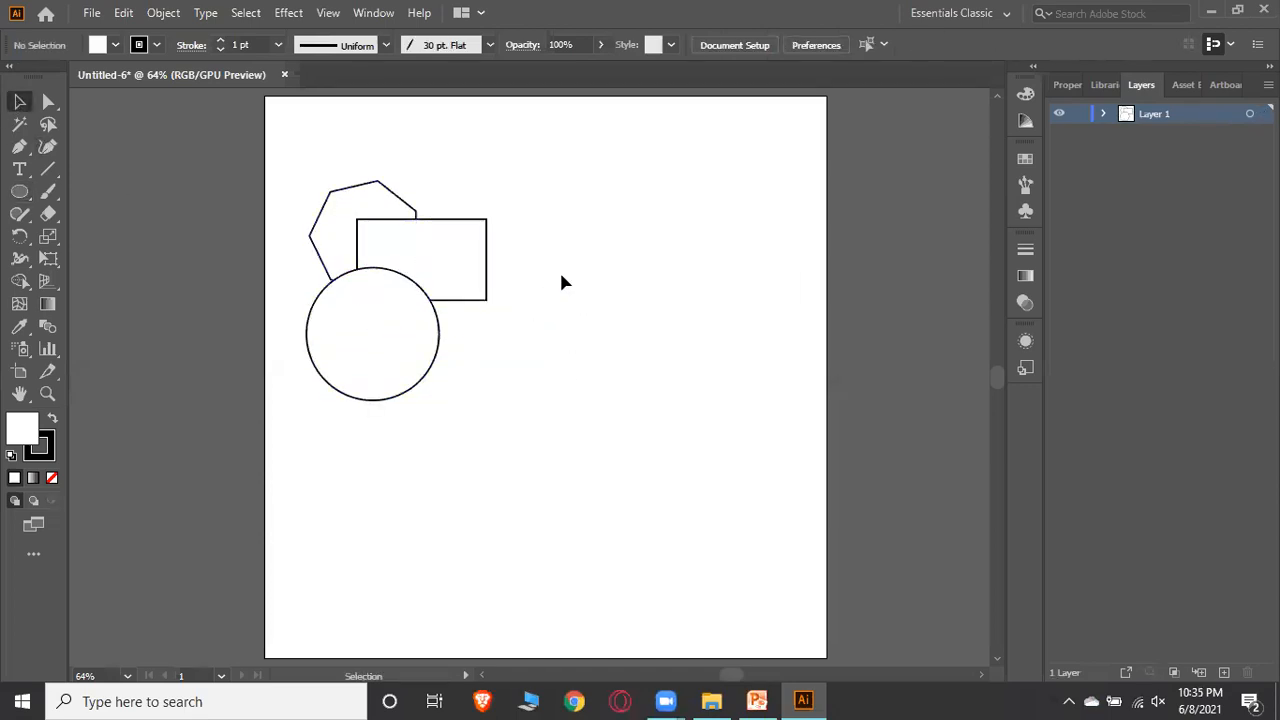
Select all three shapes and merge the regions around their overlap with the Shape Builder Tool
drag(291, 153, 538, 448)
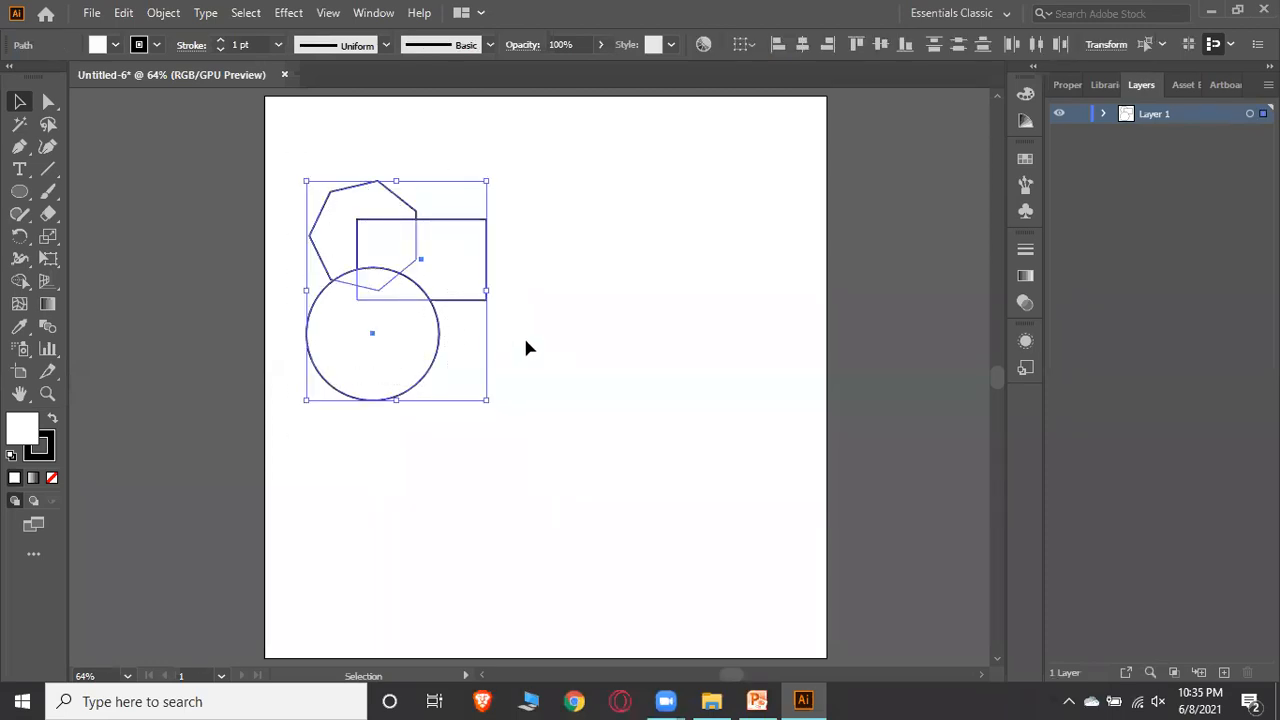
click(20, 283)
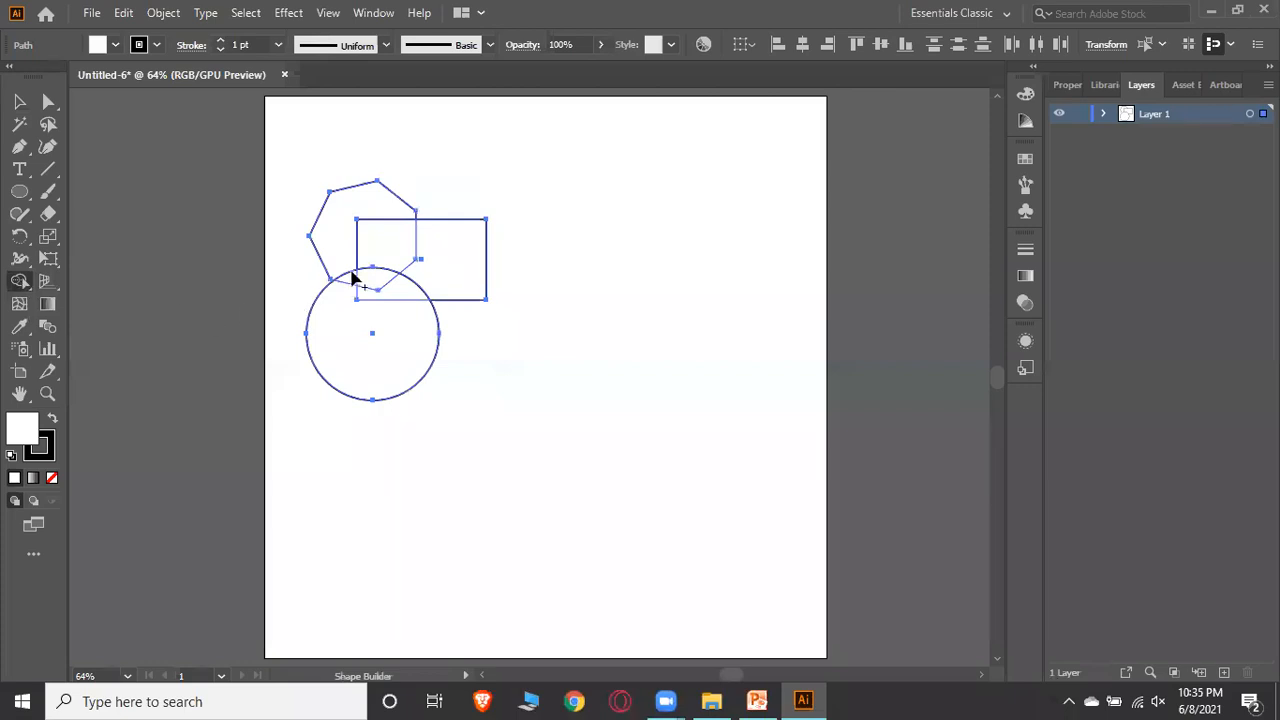
drag(377, 263, 395, 295)
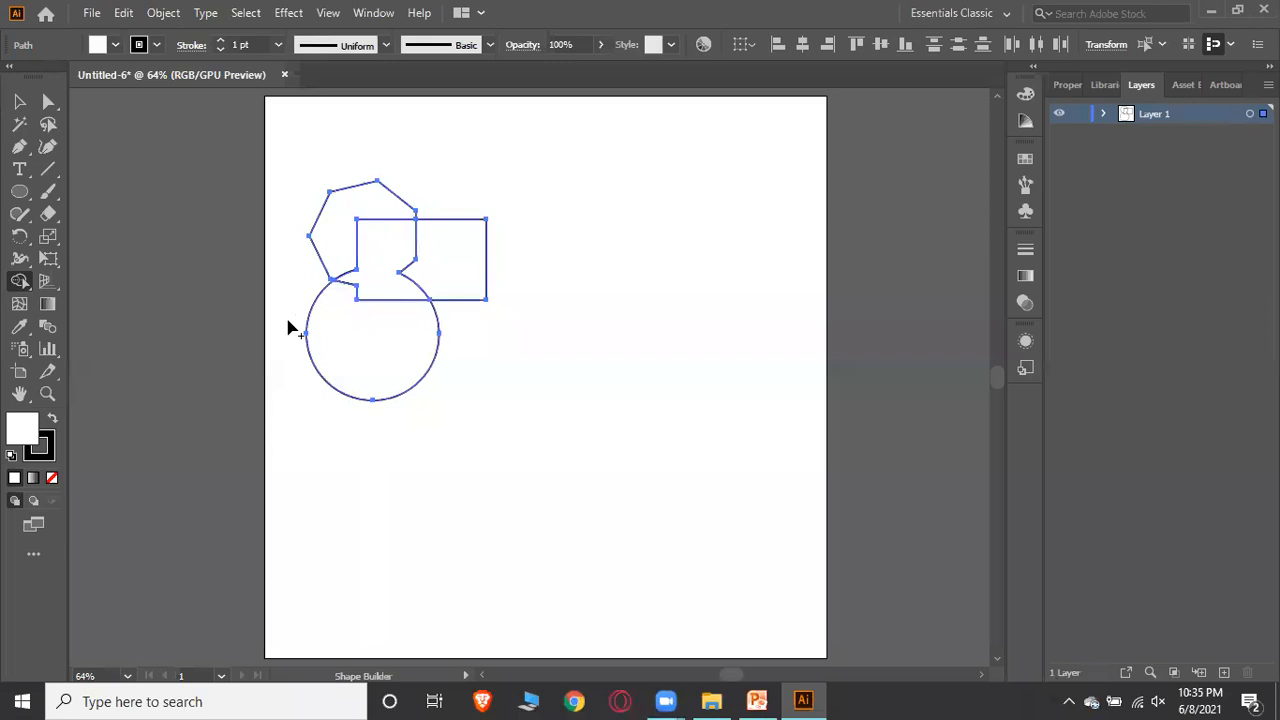
Delete the remaining shape regions one by one with the Shape Builder Tool, then pick the Ellipse Tool
alt+click(397, 363)
alt+click(443, 286)
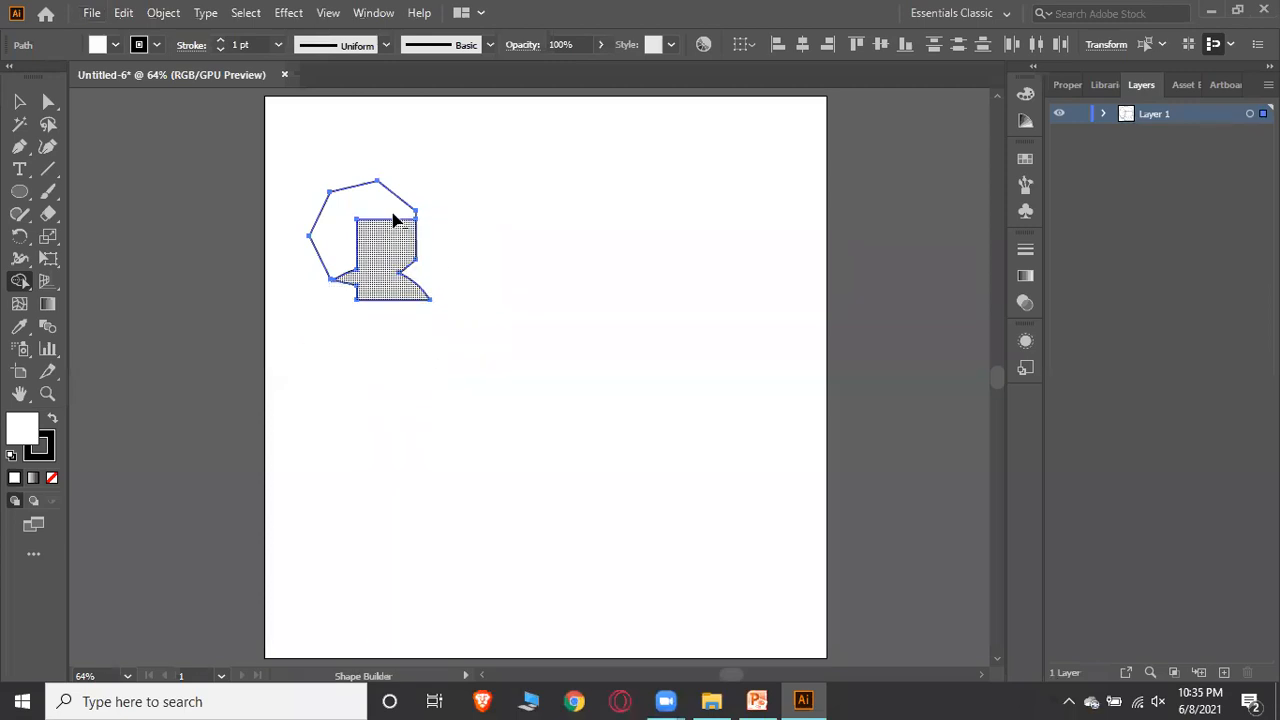
alt+click(350, 215)
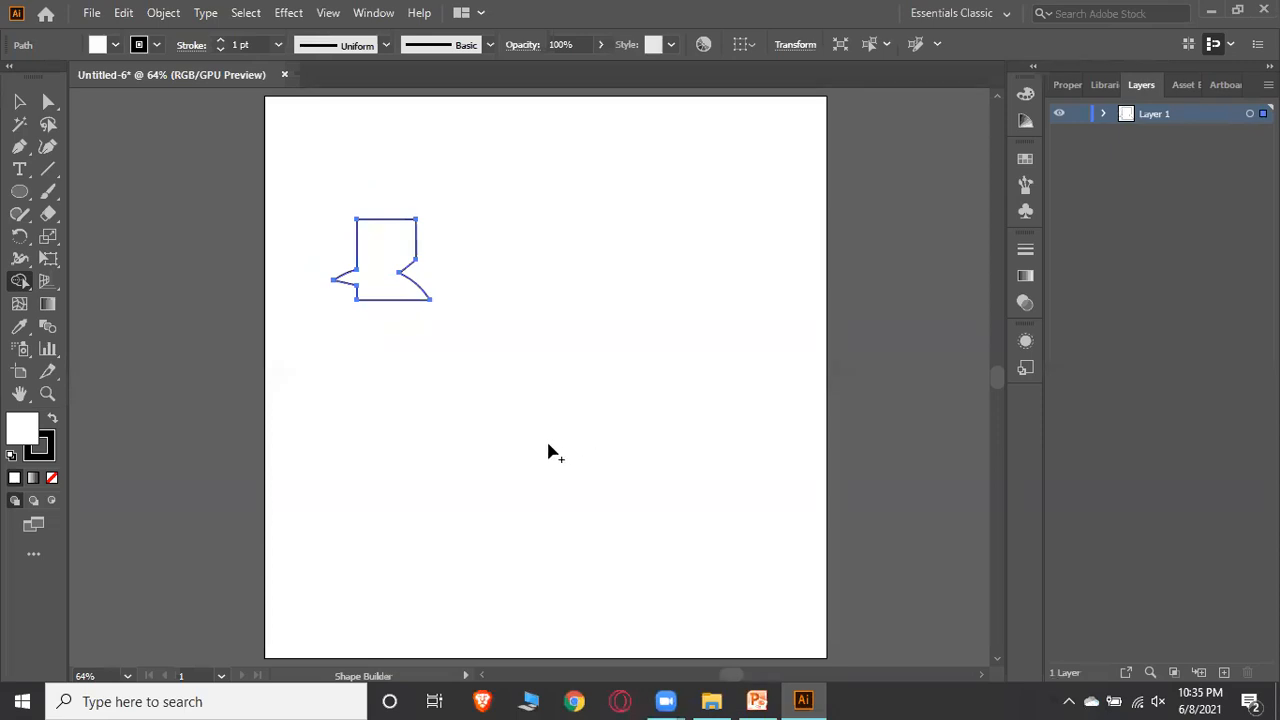
alt+click(396, 256)
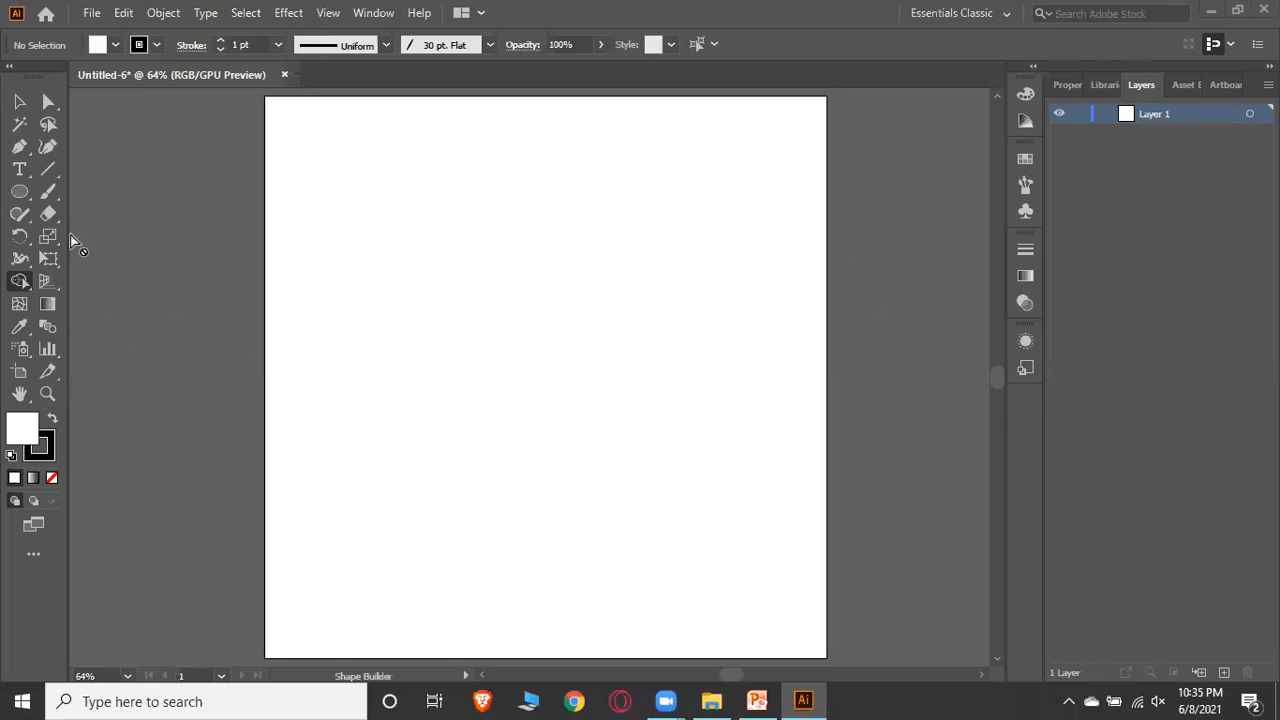
click(19, 191)
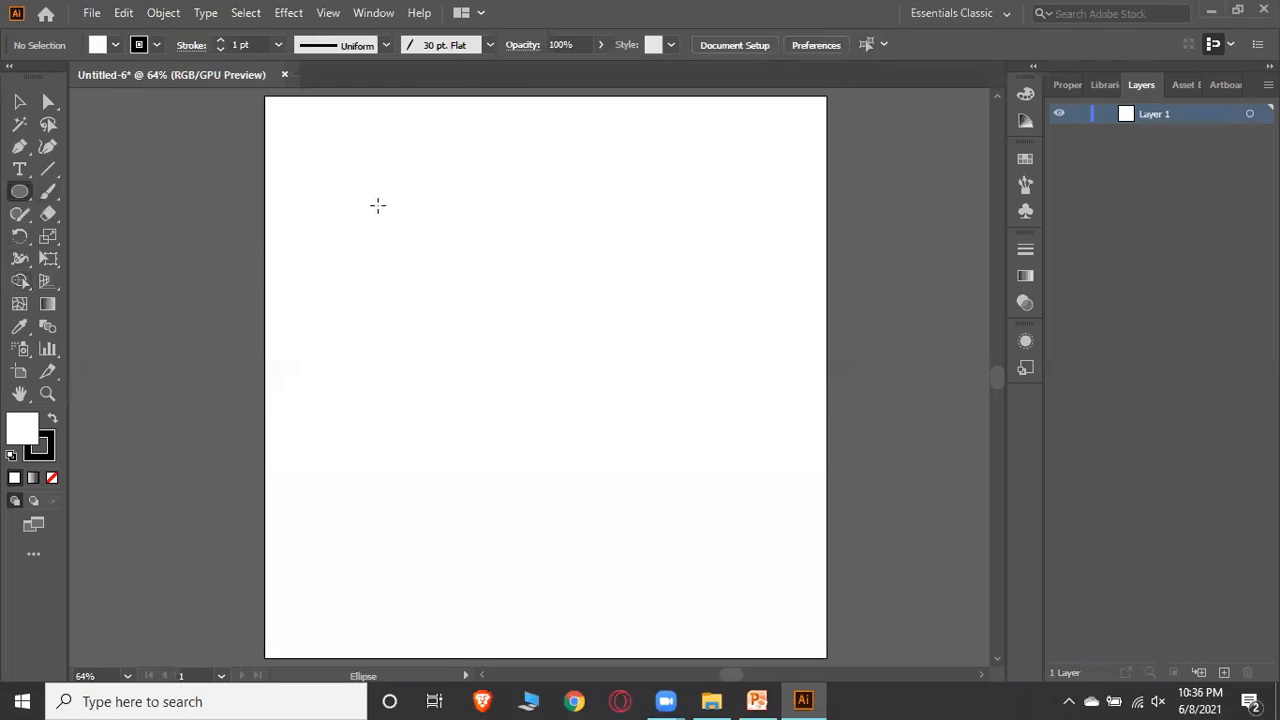
Draw a circle with the Ellipse Tool and a square with the Rectangle Tool overlapping its lower right
drag(378, 205, 511, 338)
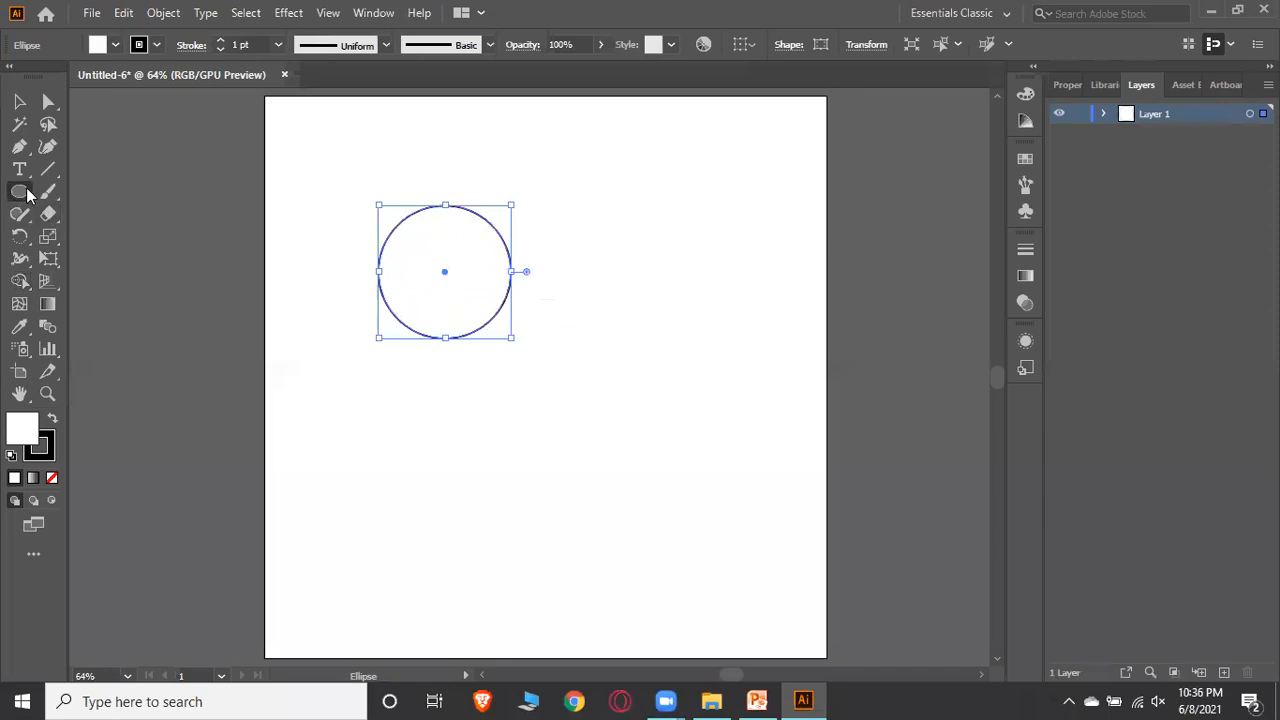
click(19, 191)
click(112, 191)
drag(580, 240, 440, 316)
Draw a second circle with the Ellipse Tool overlapping the square from below
click(19, 191)
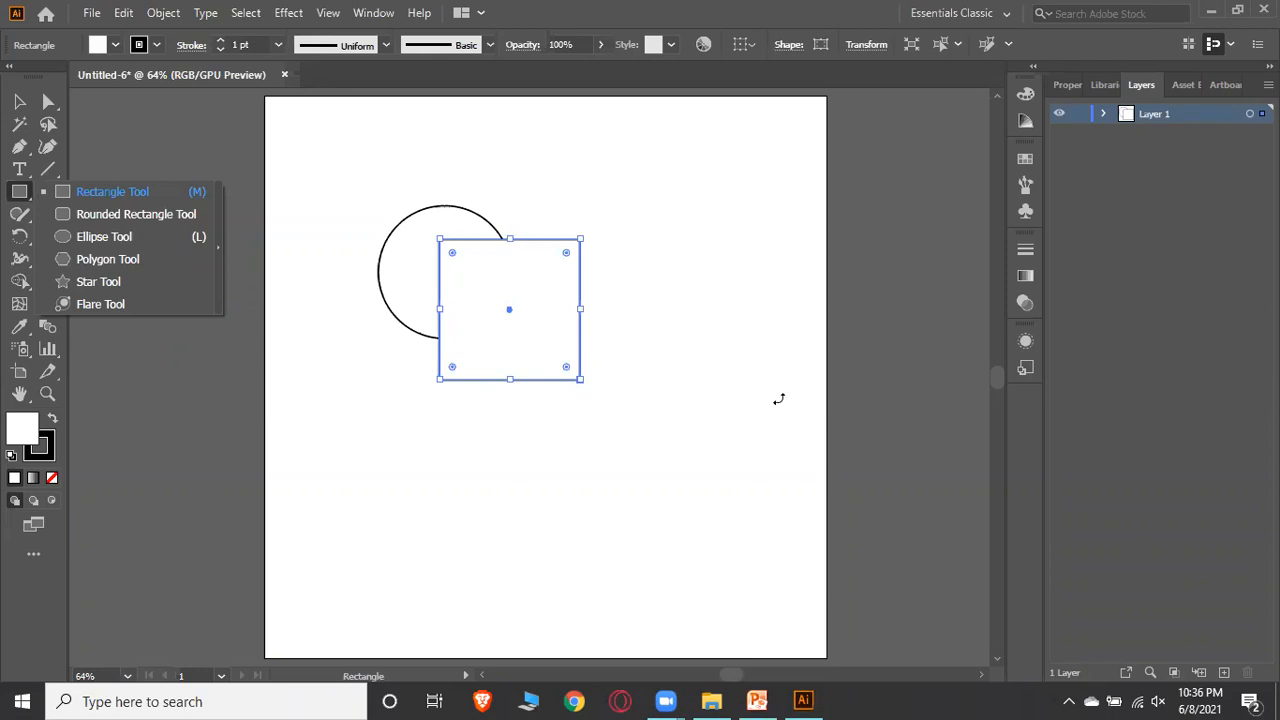
click(100, 237)
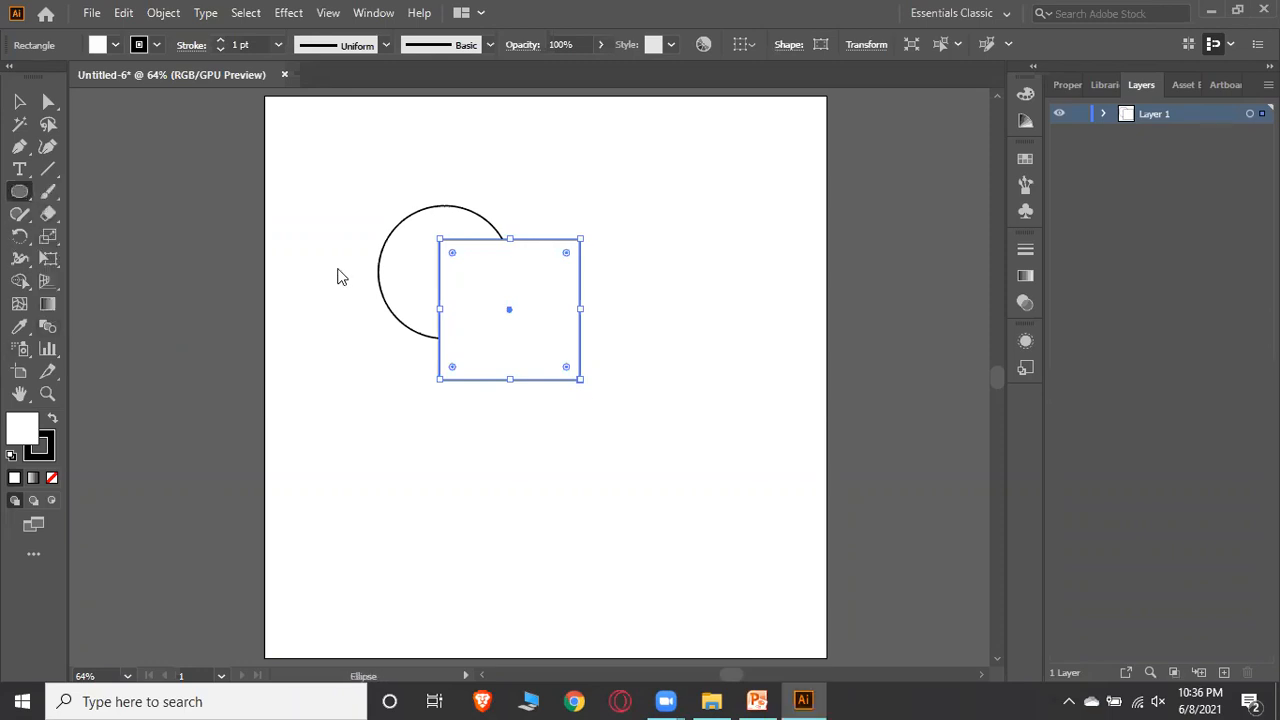
mouse_move(603, 289)
mouse_down()
mouse_move(493, 450)
mouse_move(435, 455)
mouse_up()
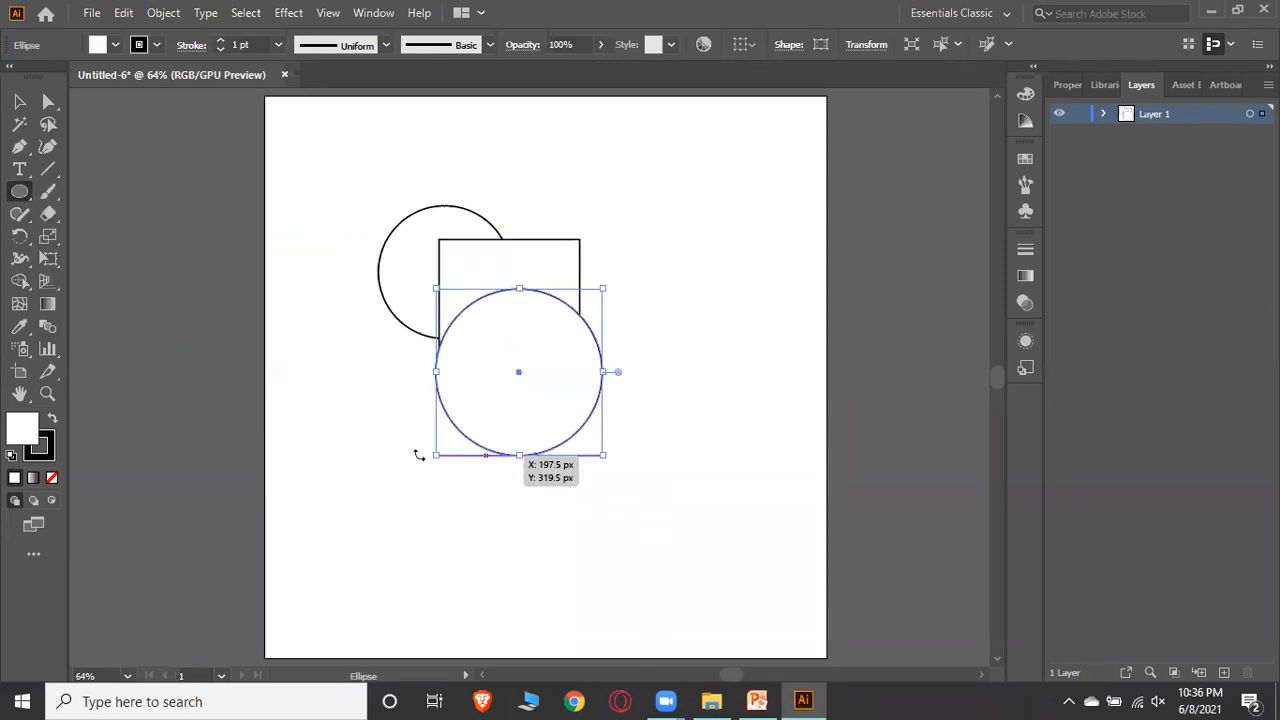
Nudge the lower circle to the right and the square slightly left so all three shapes overlap
click(20, 102)
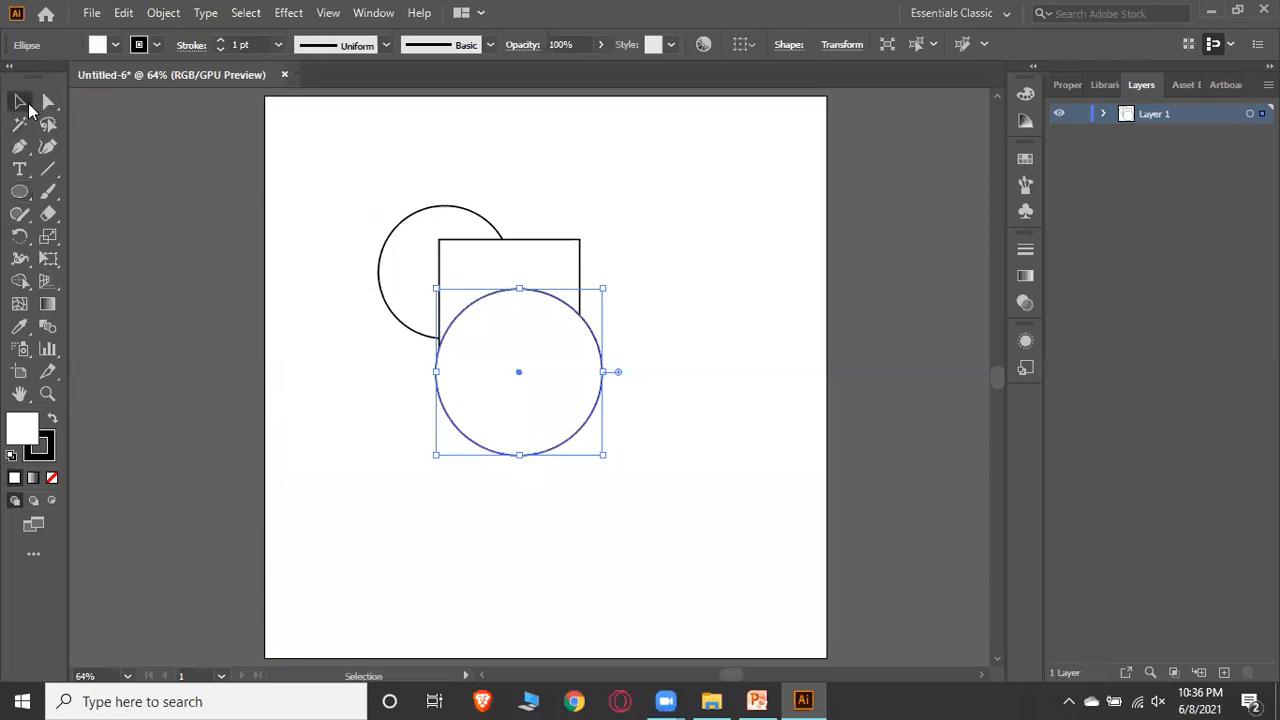
click(731, 440)
drag(541, 389, 566, 367)
drag(464, 319, 450, 318)
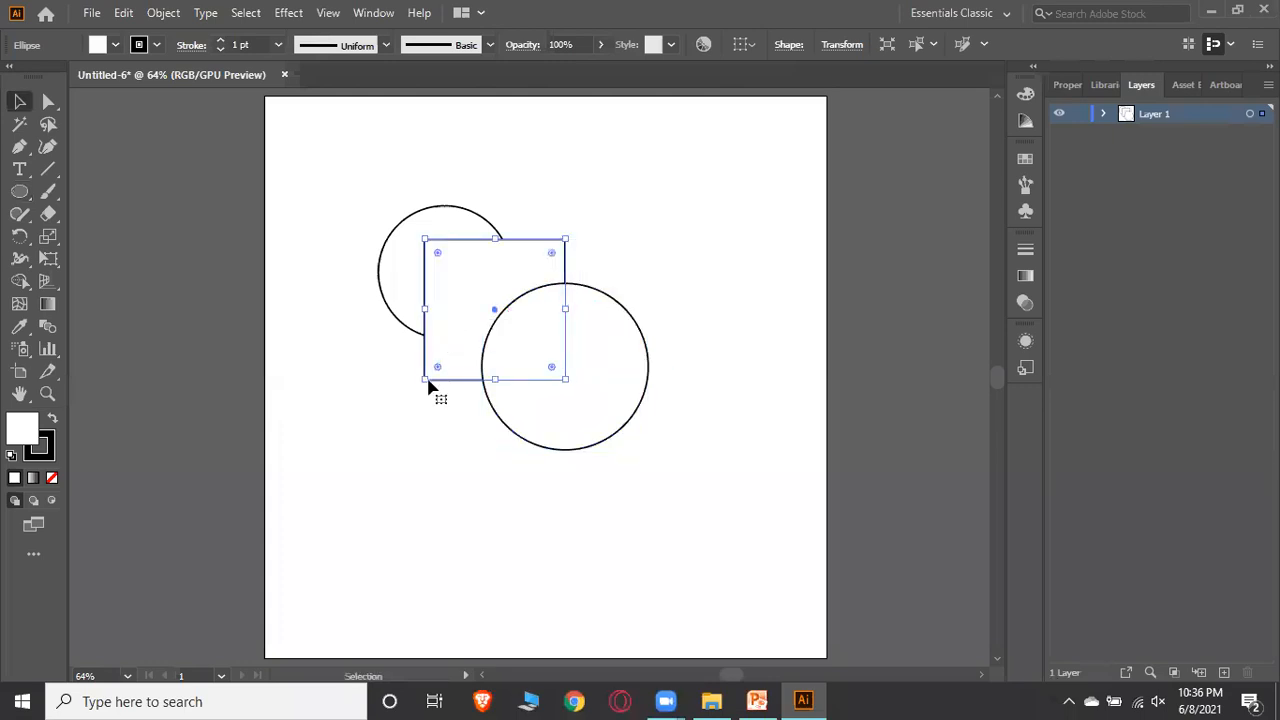
click(423, 432)
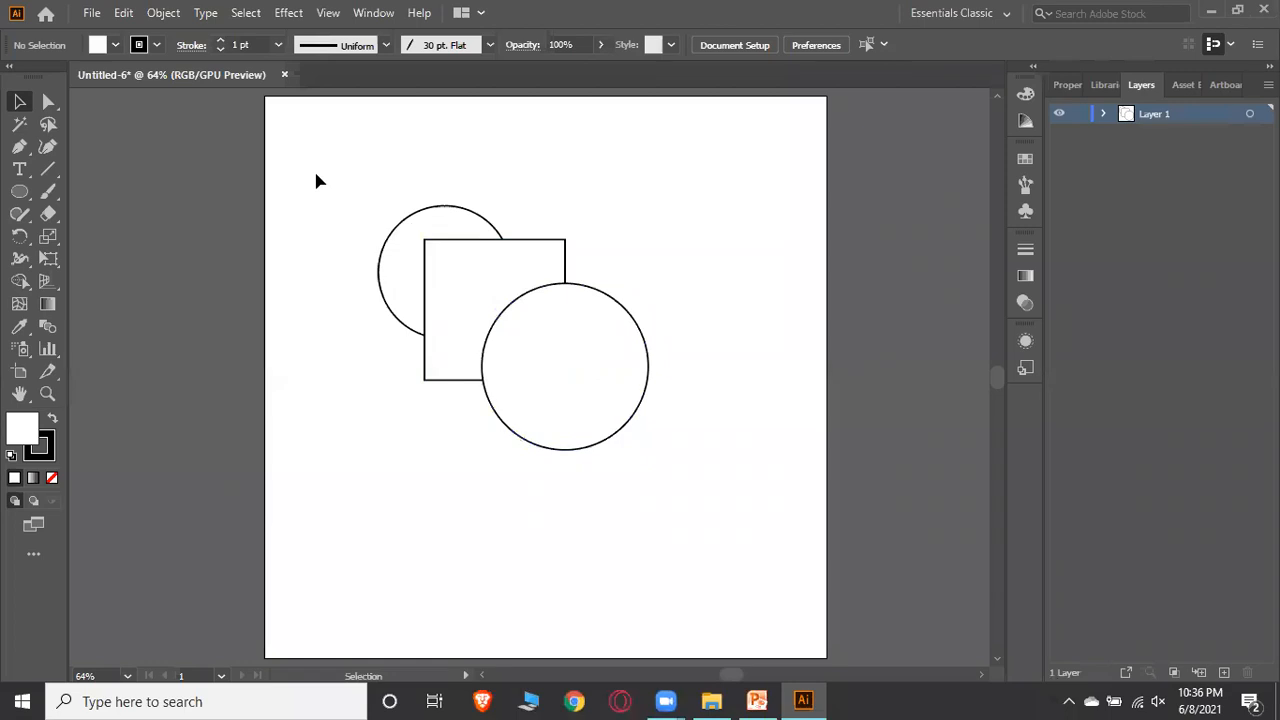
Select all three shapes and remove both circles' regions with the Shape Builder Tool, leaving the carved square
drag(326, 191, 684, 512)
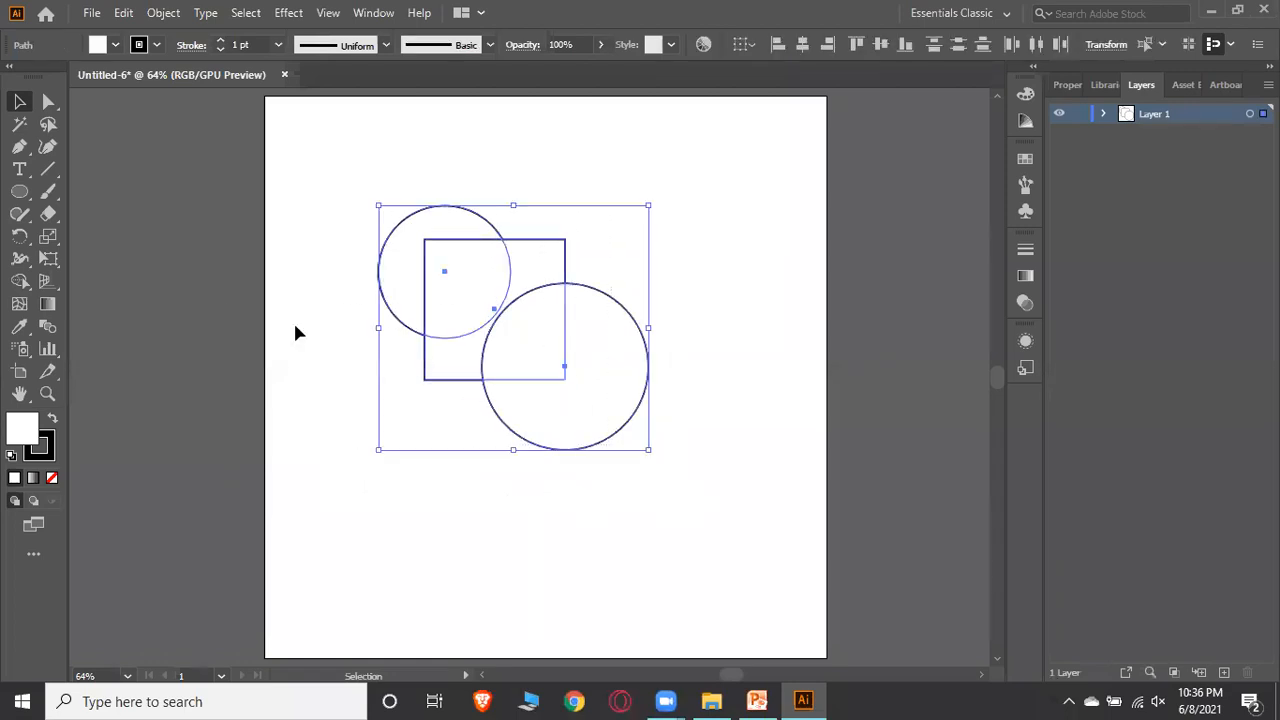
click(18, 282)
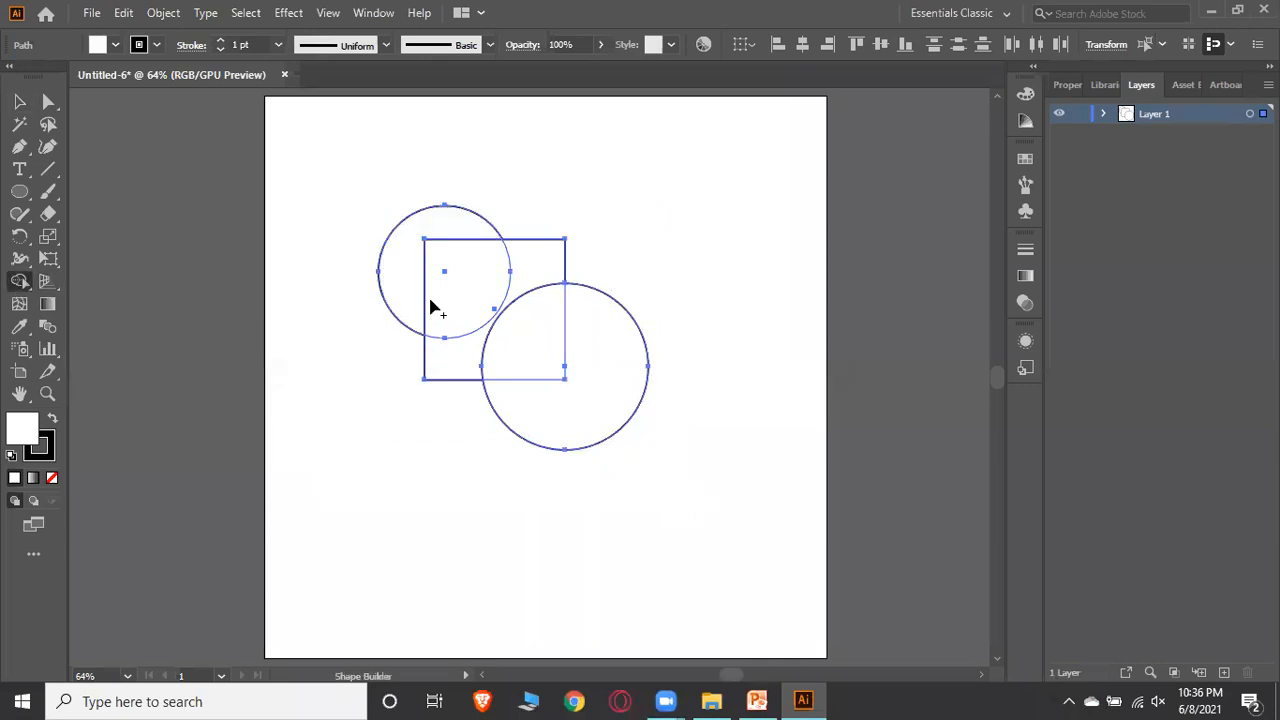
click(548, 268)
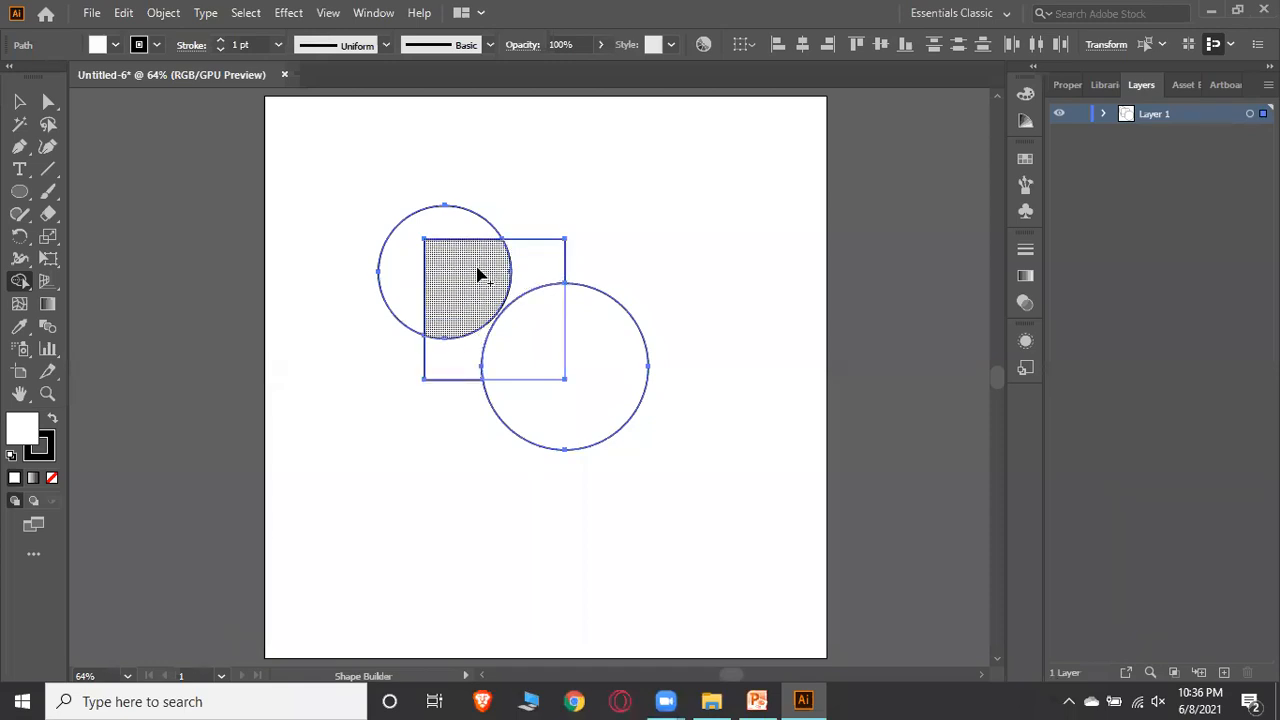
alt+click(410, 256)
drag(553, 357, 587, 383)
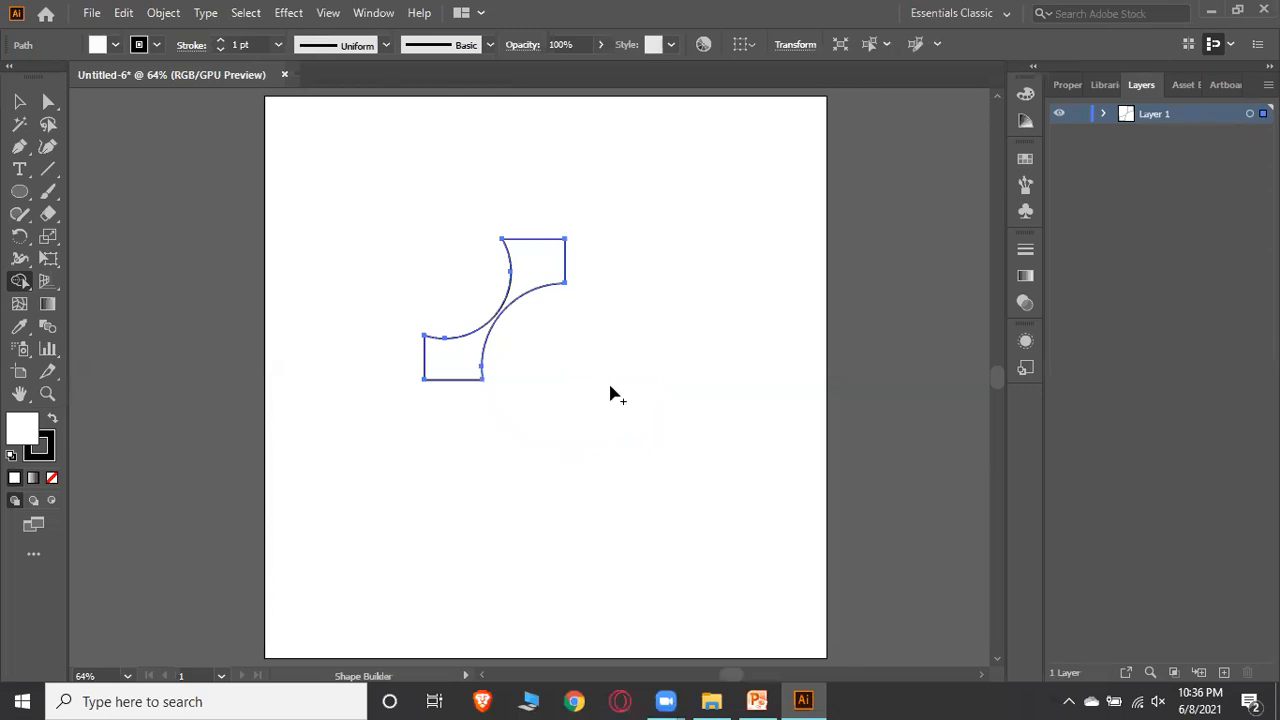
Select all remaining artwork and delete it to clear the artboard
click(19, 101)
key(ctrl+a)
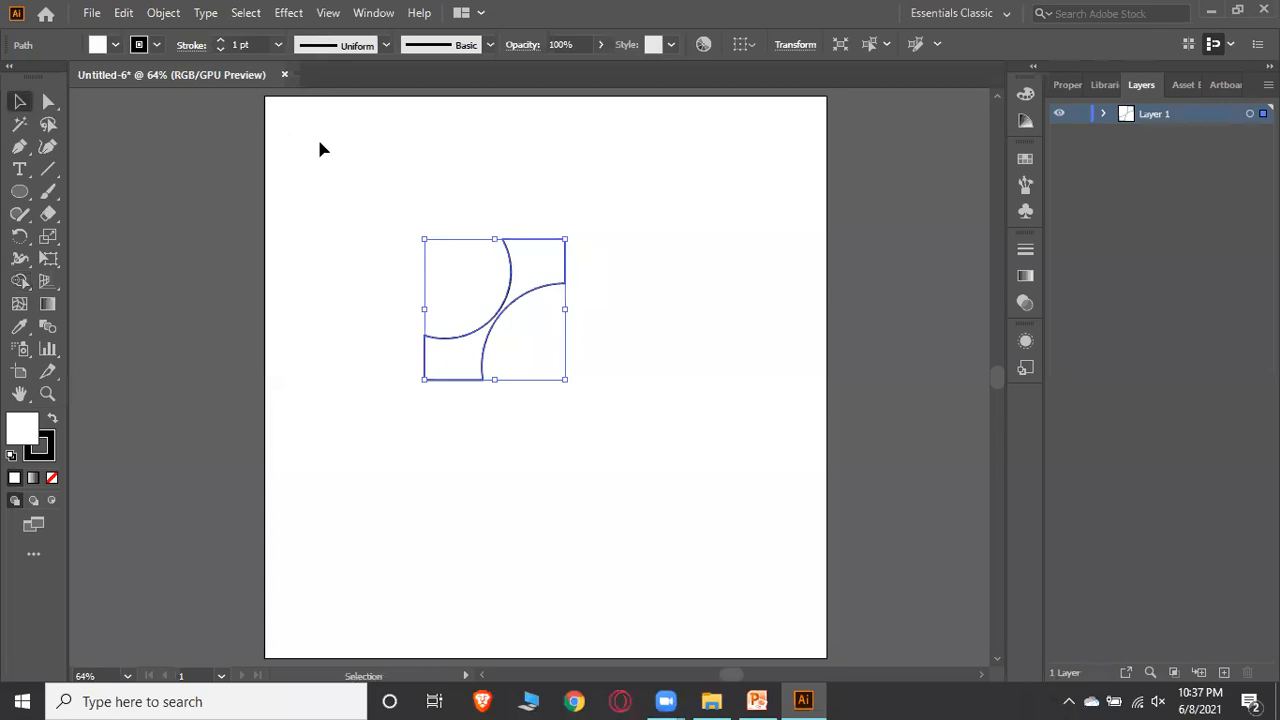
drag(285, 152, 679, 510)
key(Delete)
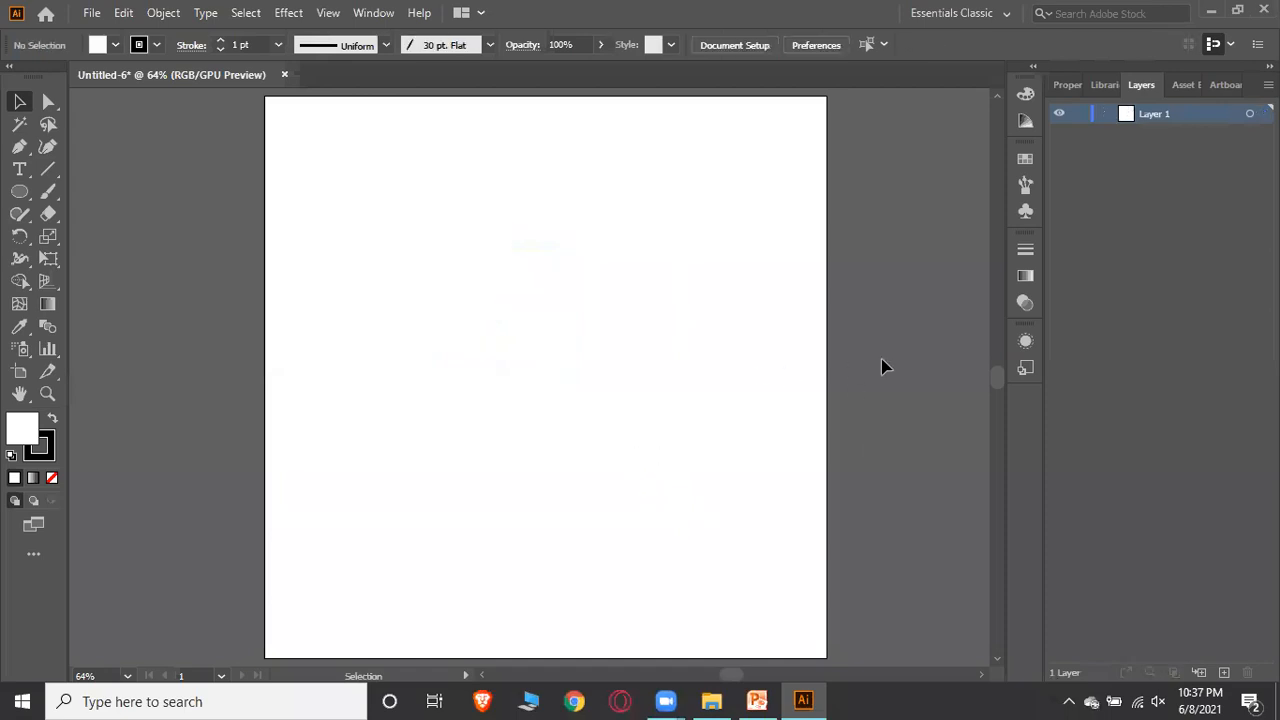
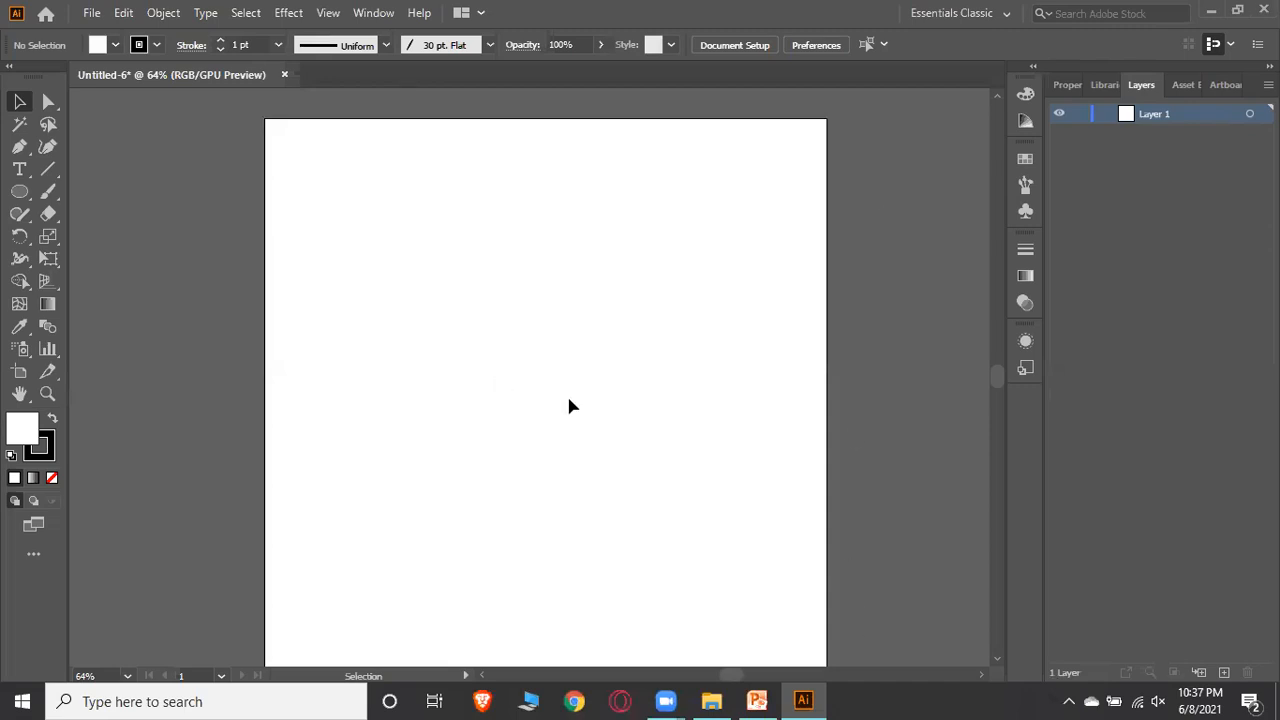
Review the Starting Tools outline slide in PowerPoint and return to Illustrator
click(757, 698)
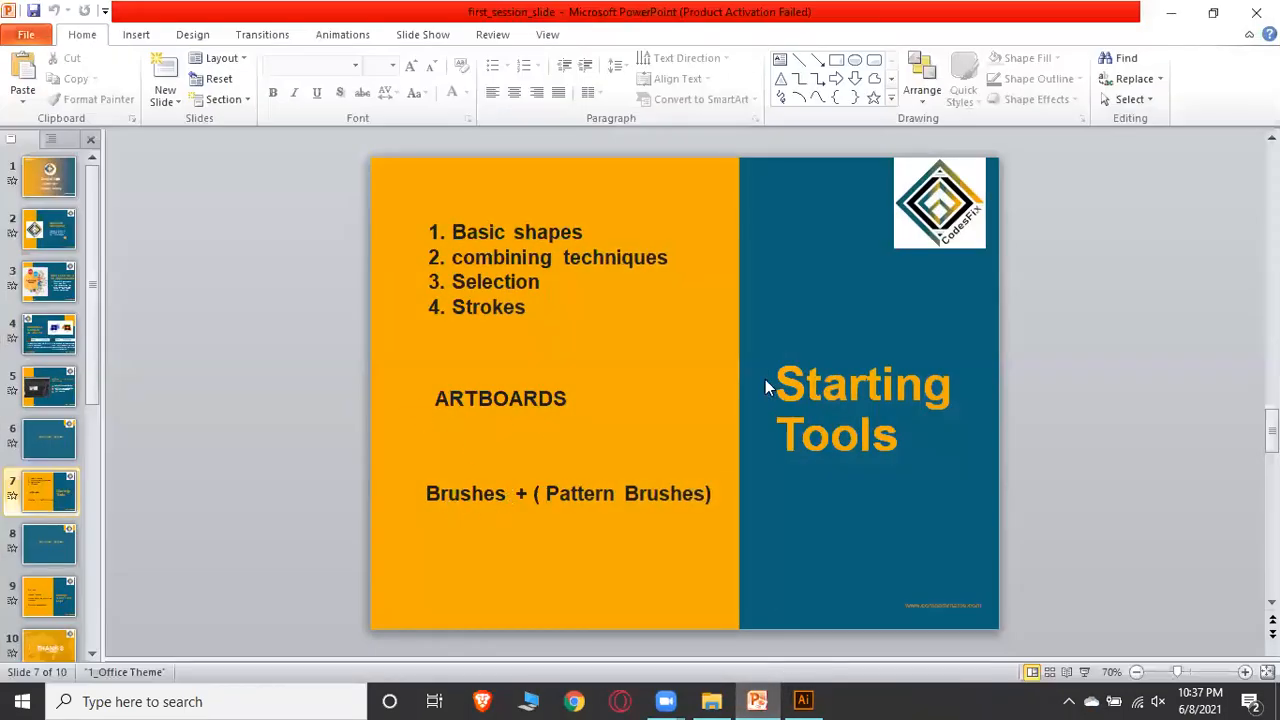
click(803, 699)
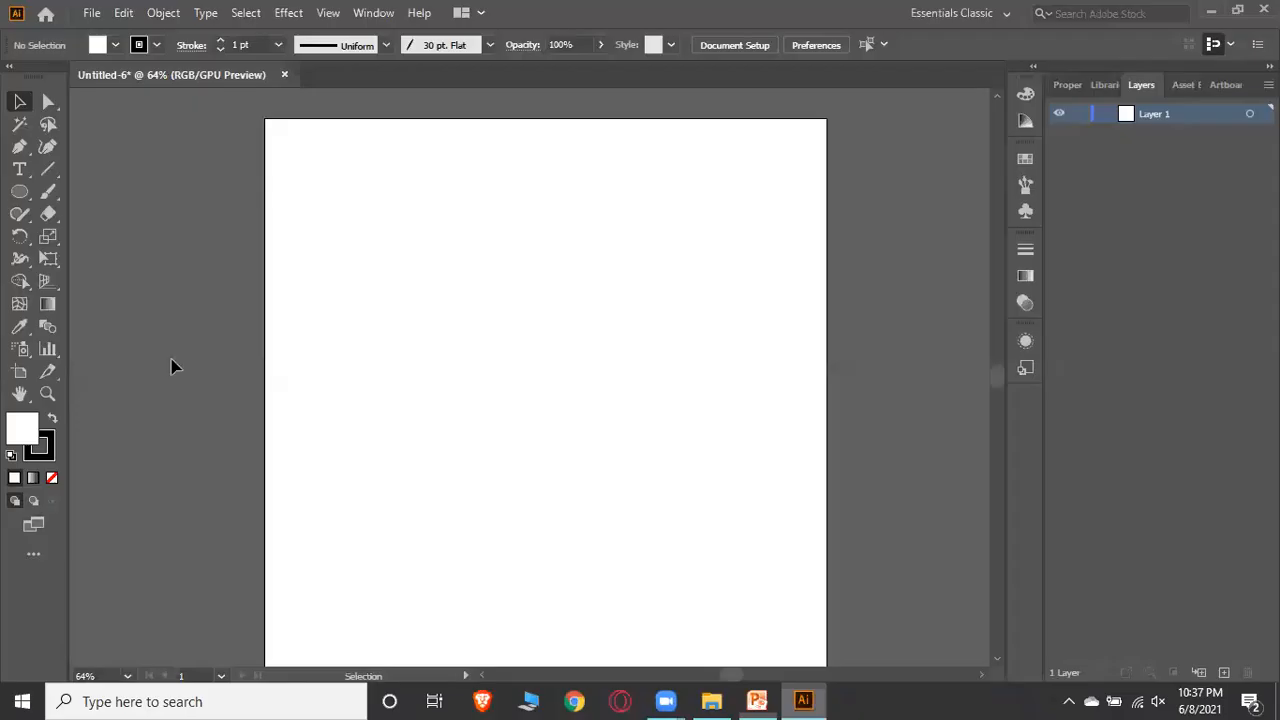
Select the Paintbrush Tool and open the Brushes panel
click(50, 192)
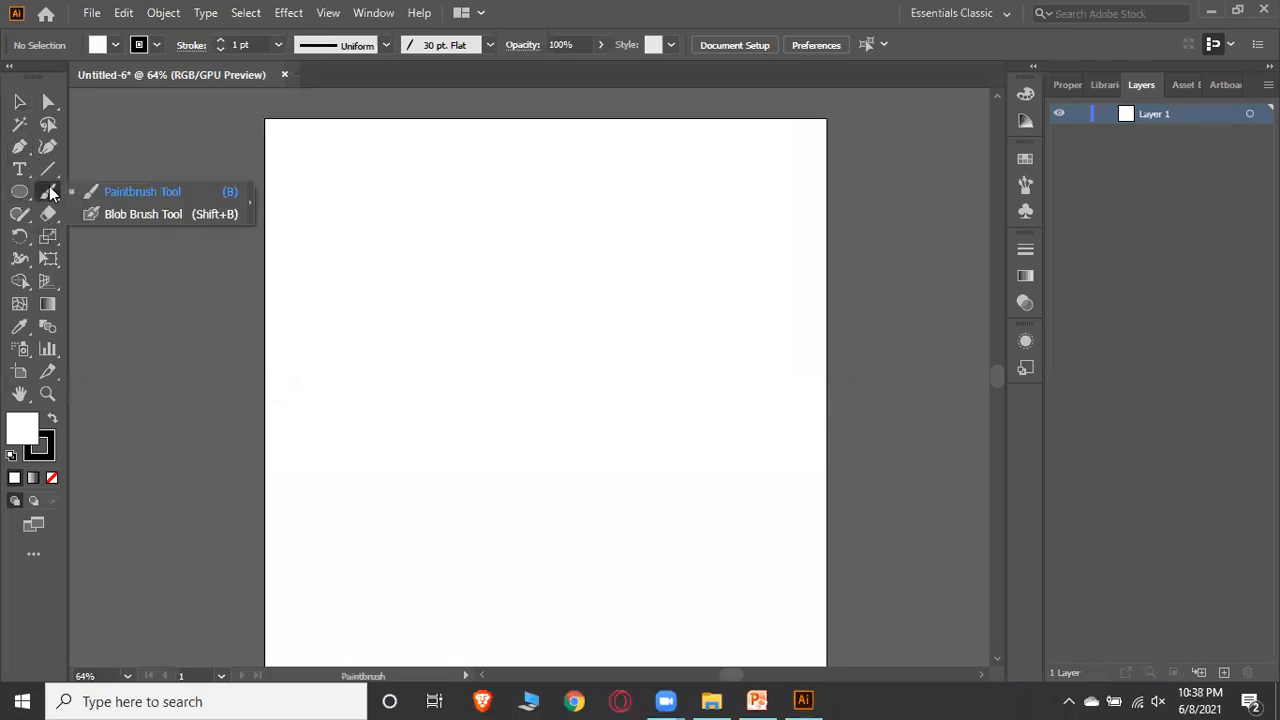
click(1026, 184)
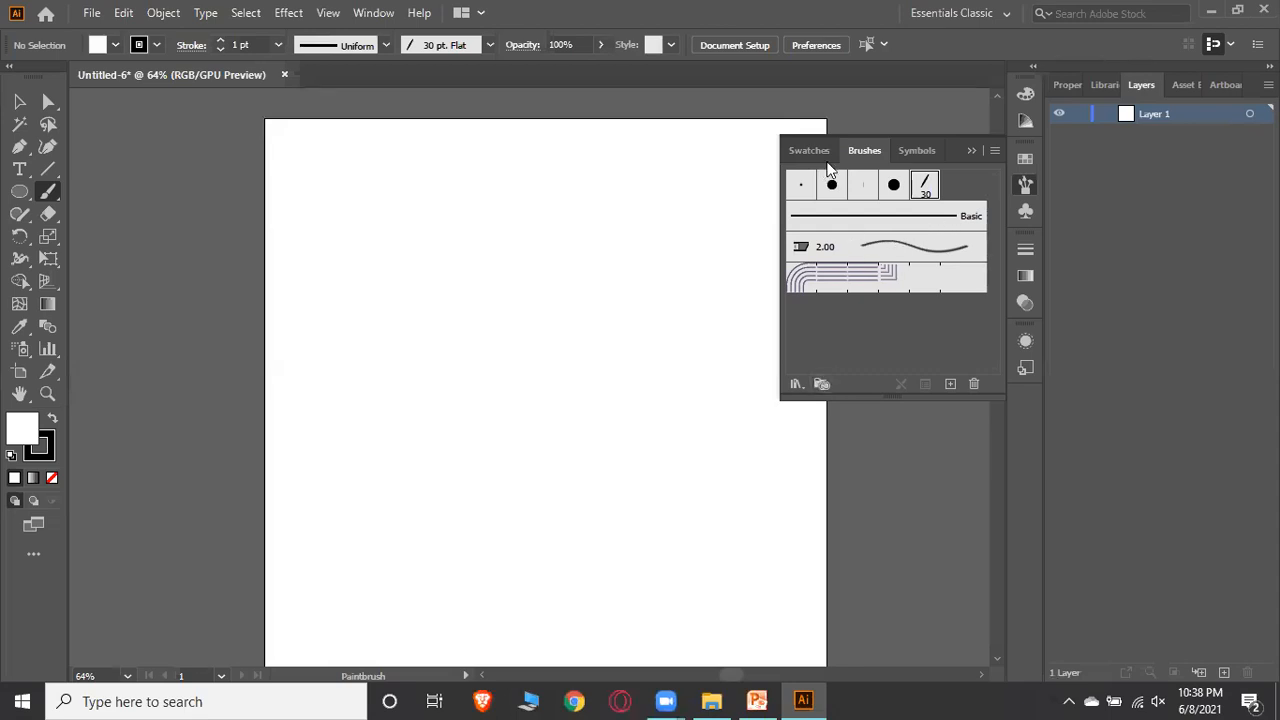
click(921, 145)
click(809, 150)
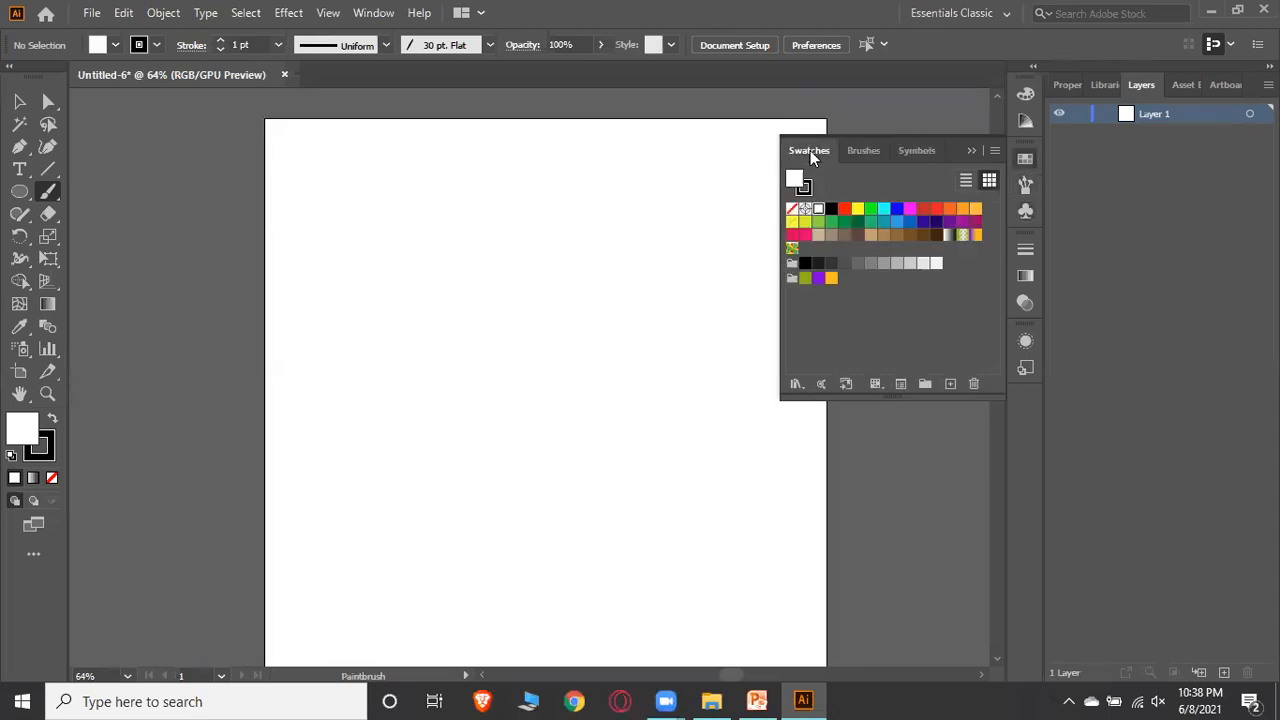
click(864, 150)
Open the Pattern Arrows brush library to inspect it, then close it
click(796, 384)
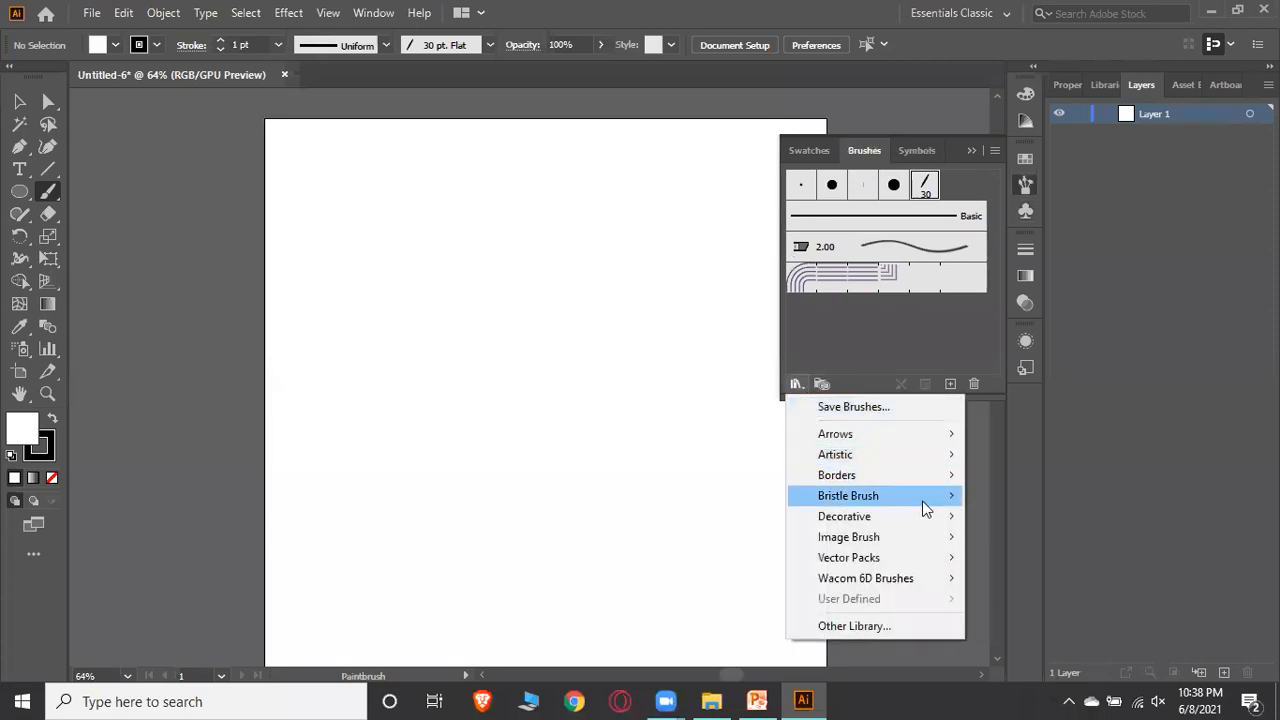
mouse_move(953, 440)
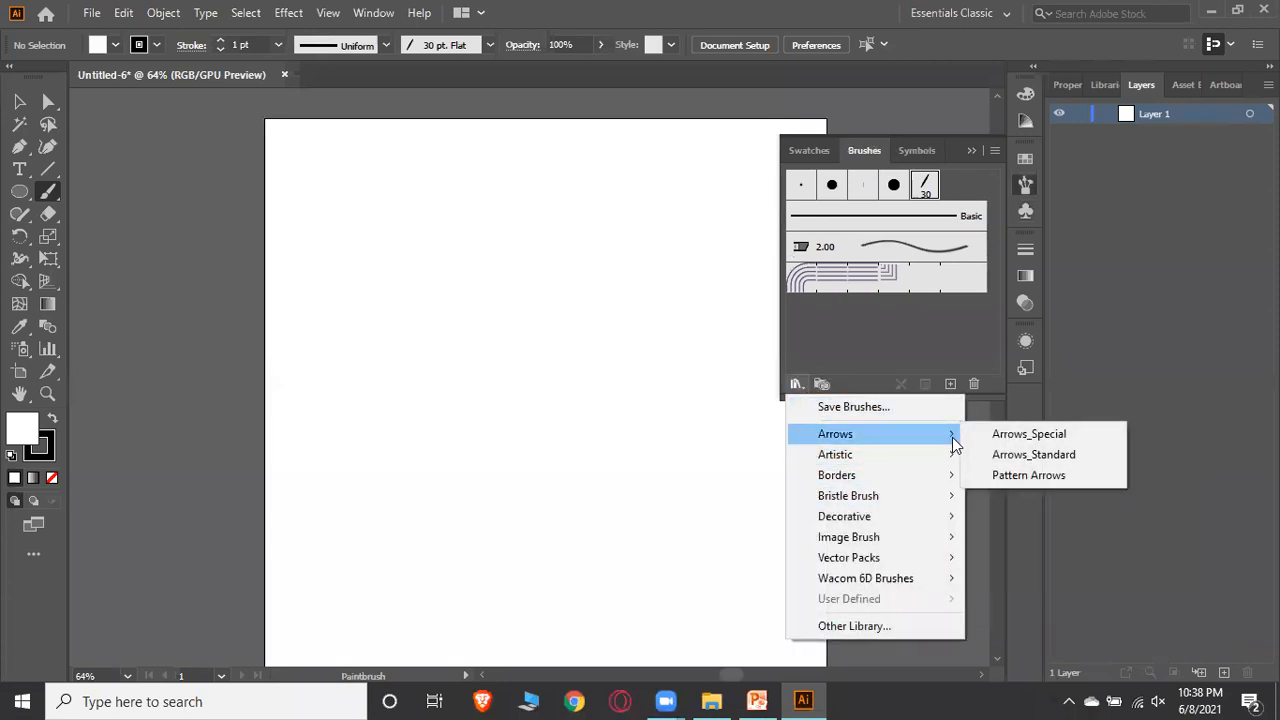
click(985, 476)
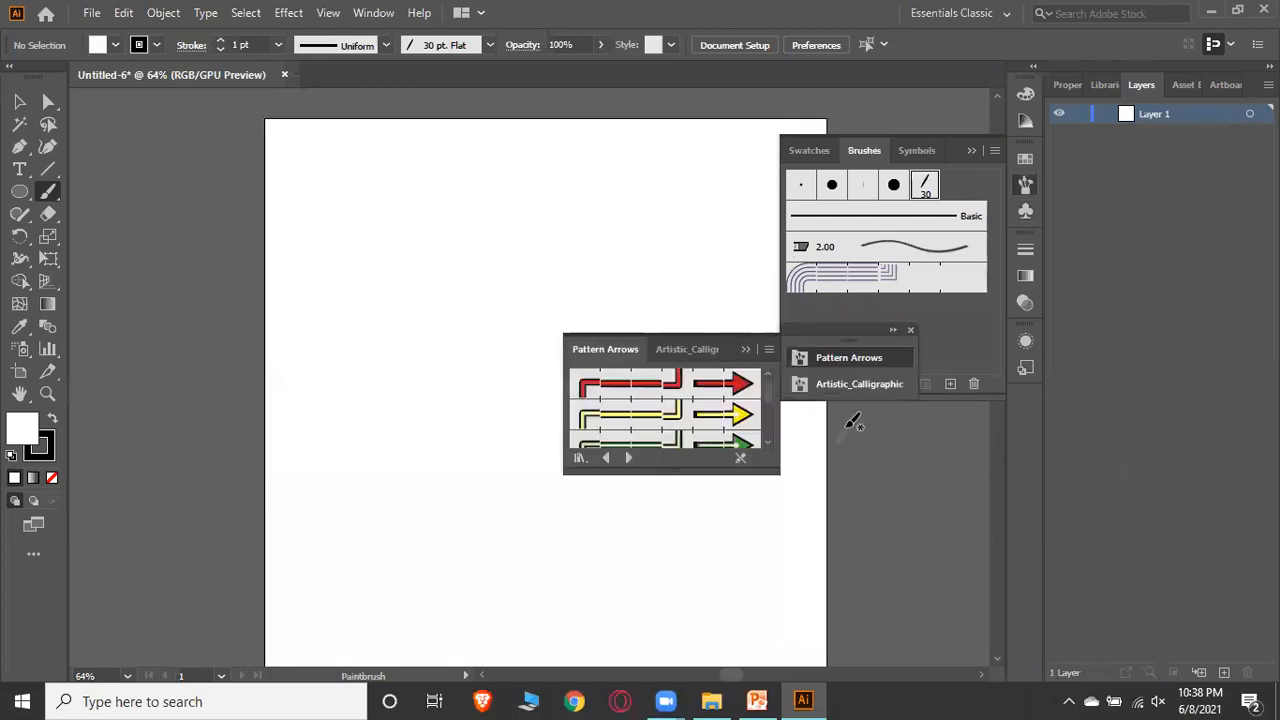
click(747, 350)
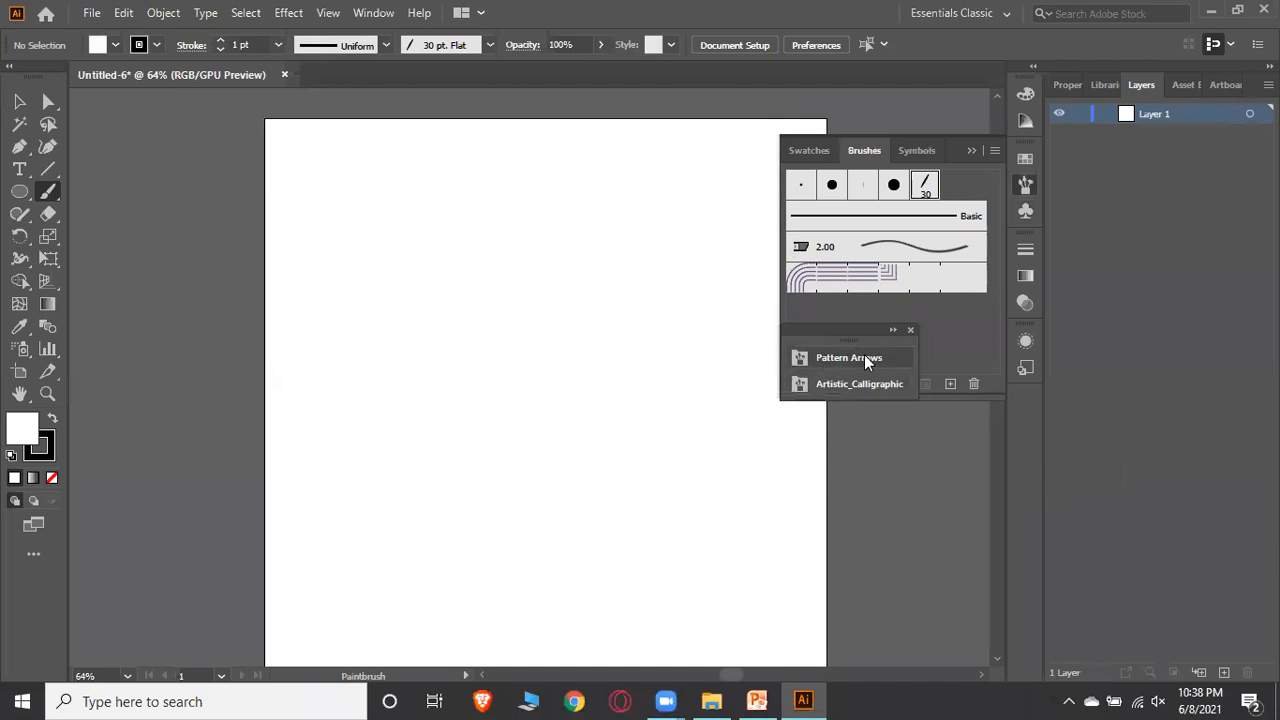
click(910, 329)
Search Adobe Stock for pattern brush and close the browser window that opens
click(796, 384)
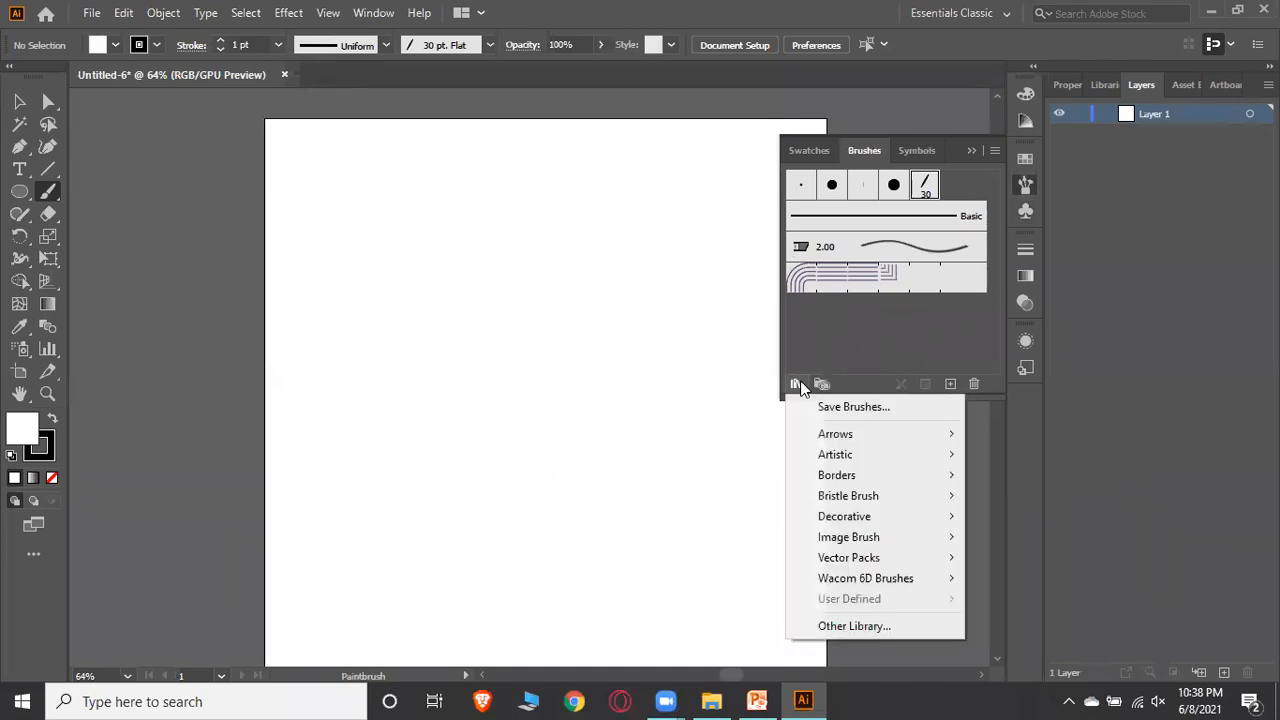
click(913, 96)
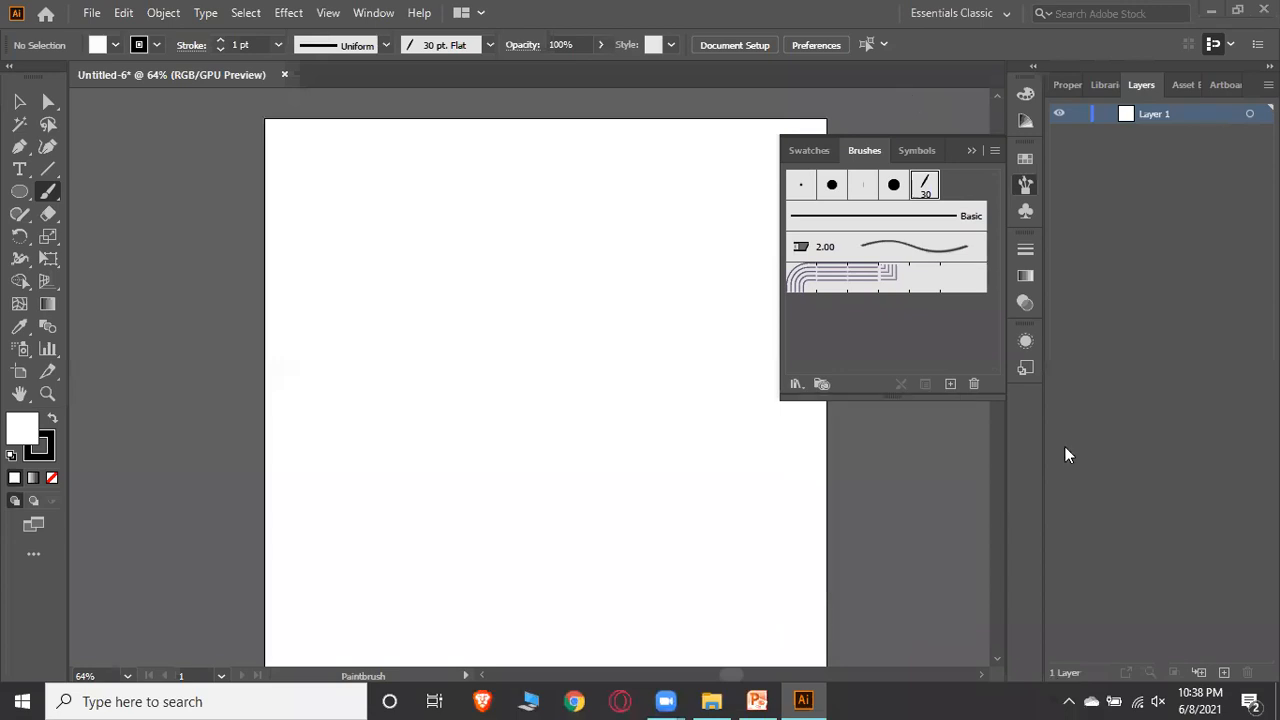
click(1113, 14)
text(pattern brush)
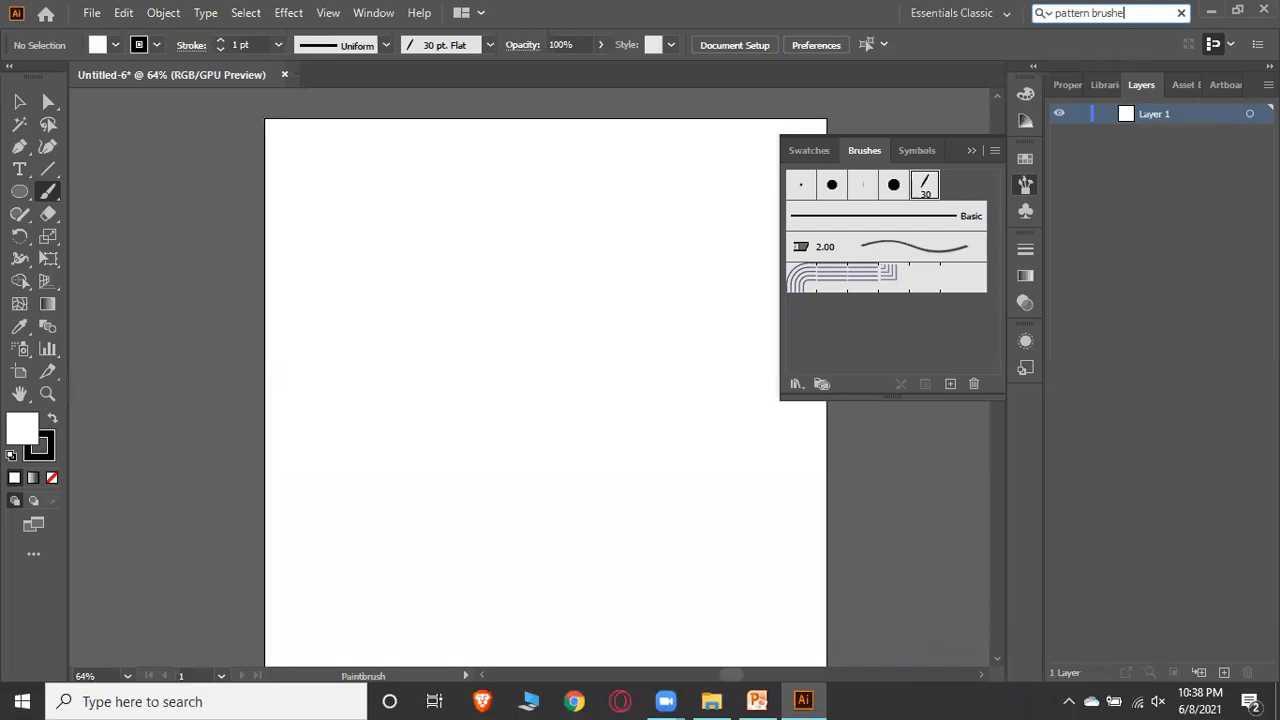
key(Return)
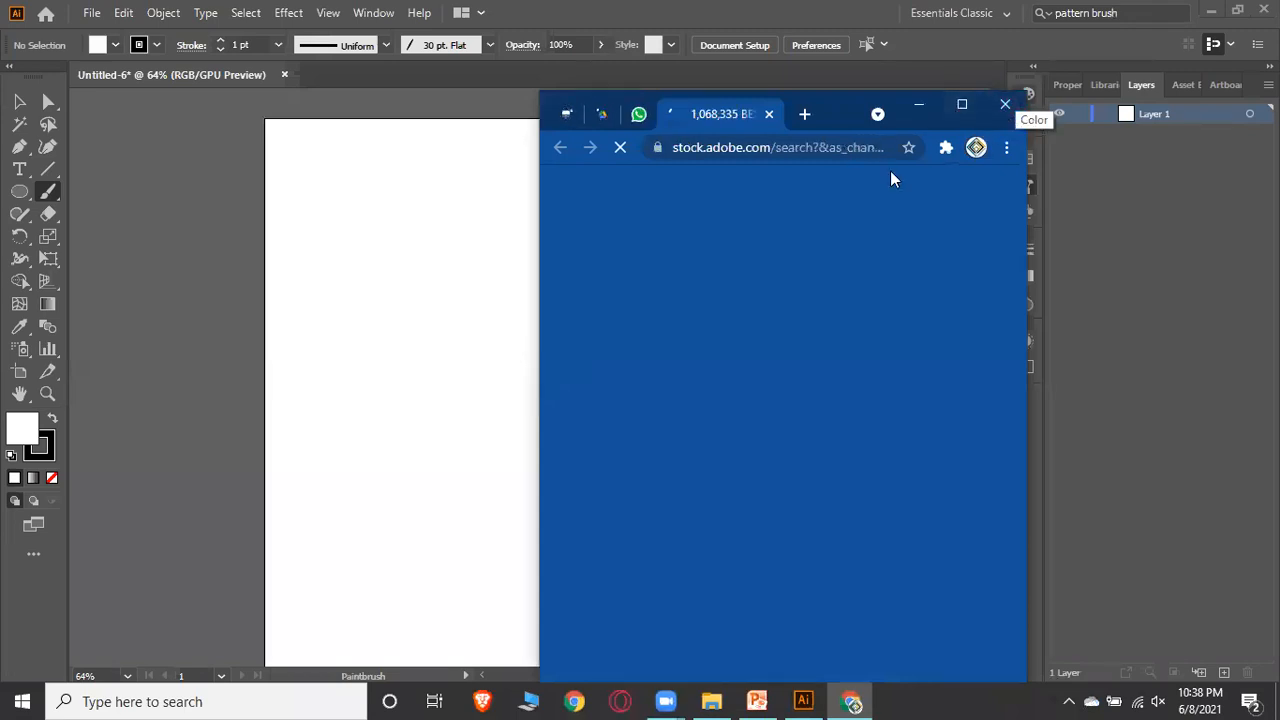
click(1005, 105)
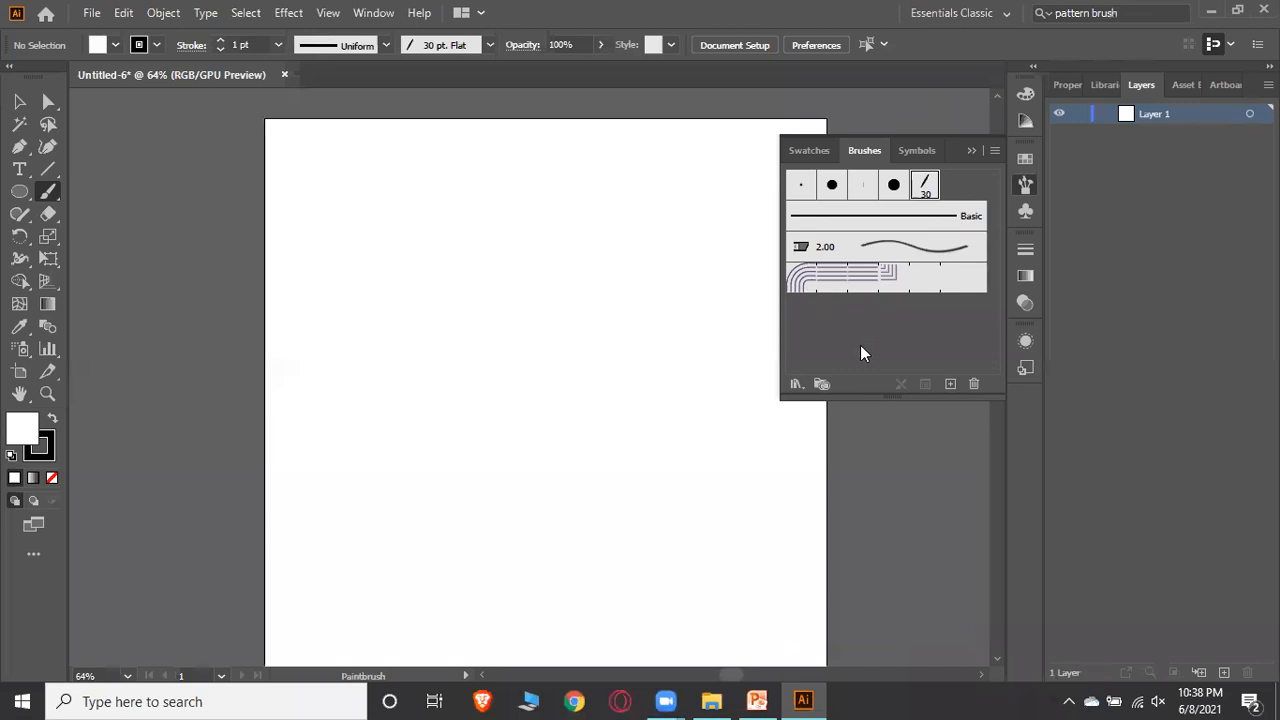
Browse the brush library categories such as Arrows, Vector Packs, Decorative and Artistic, then collapse the panel
click(795, 383)
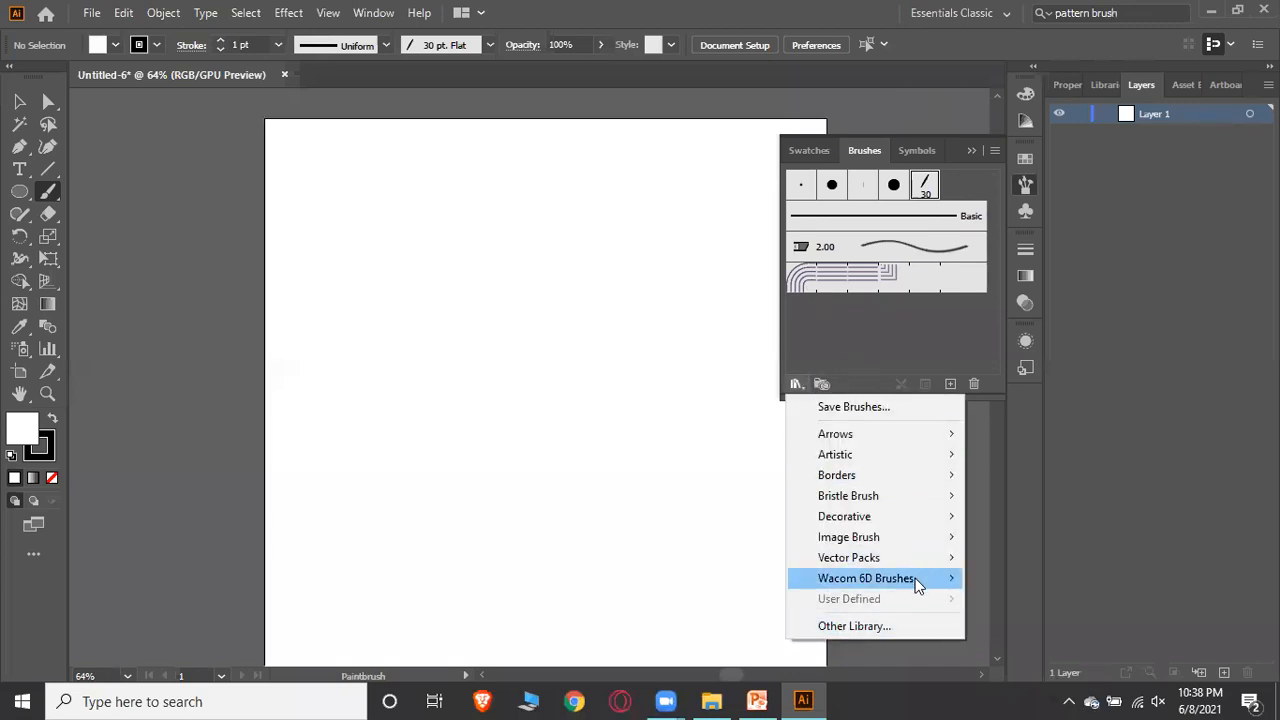
mouse_move(917, 584)
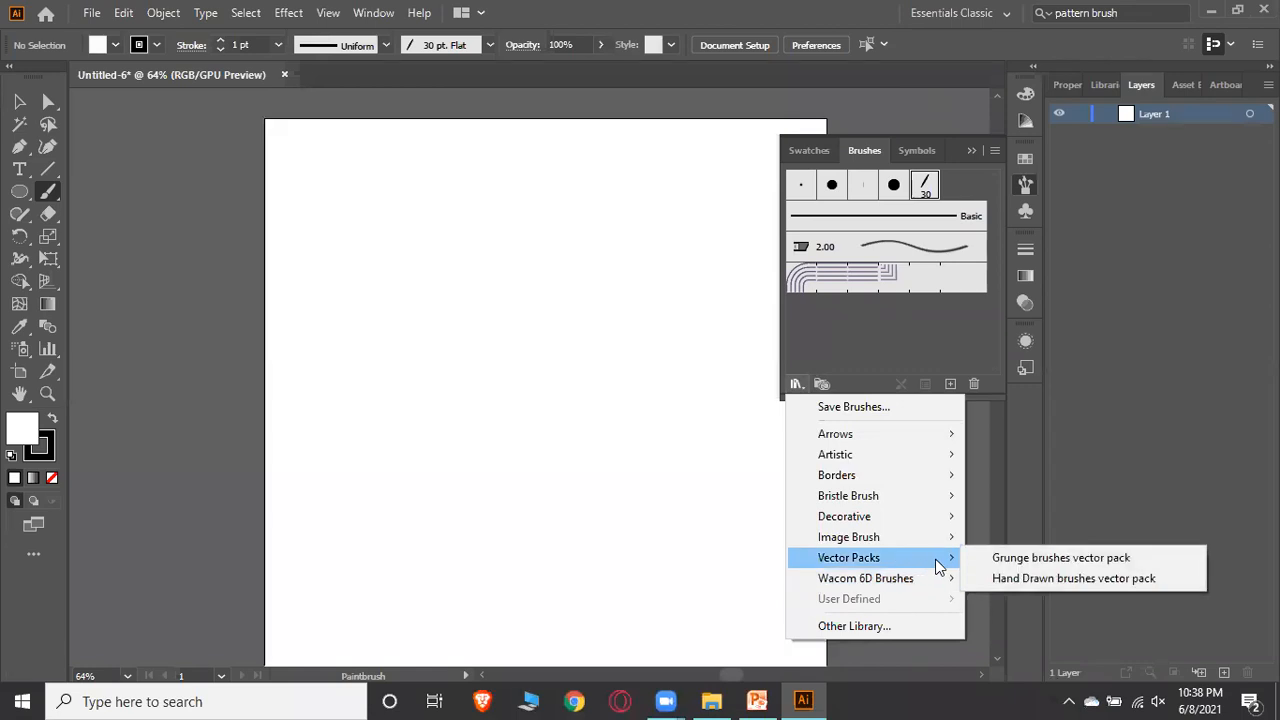
mouse_move(945, 545)
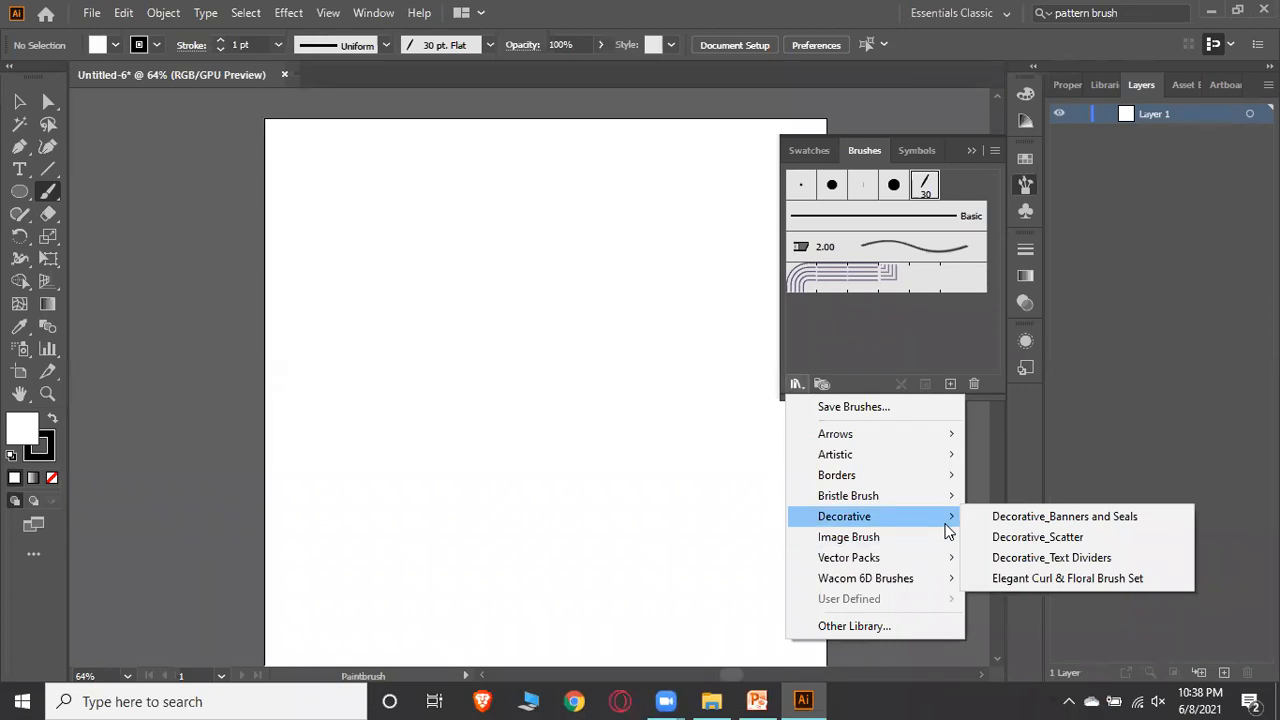
mouse_move(948, 484)
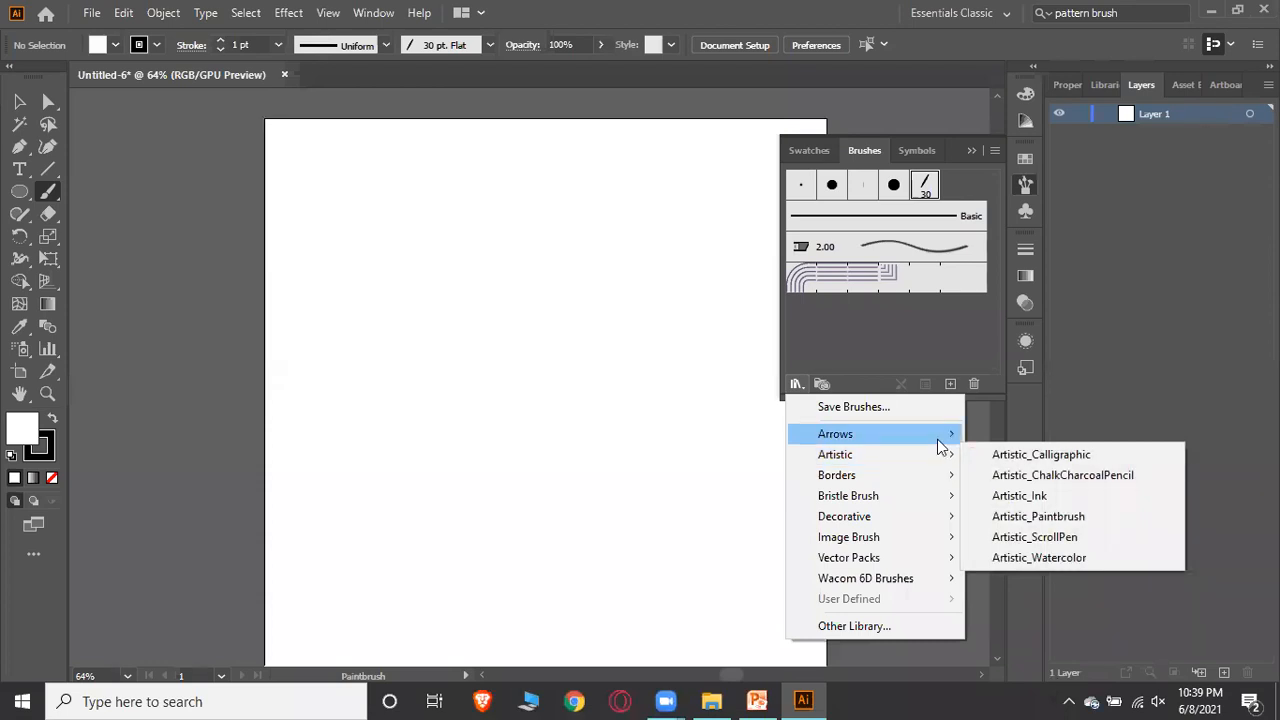
mouse_move(938, 440)
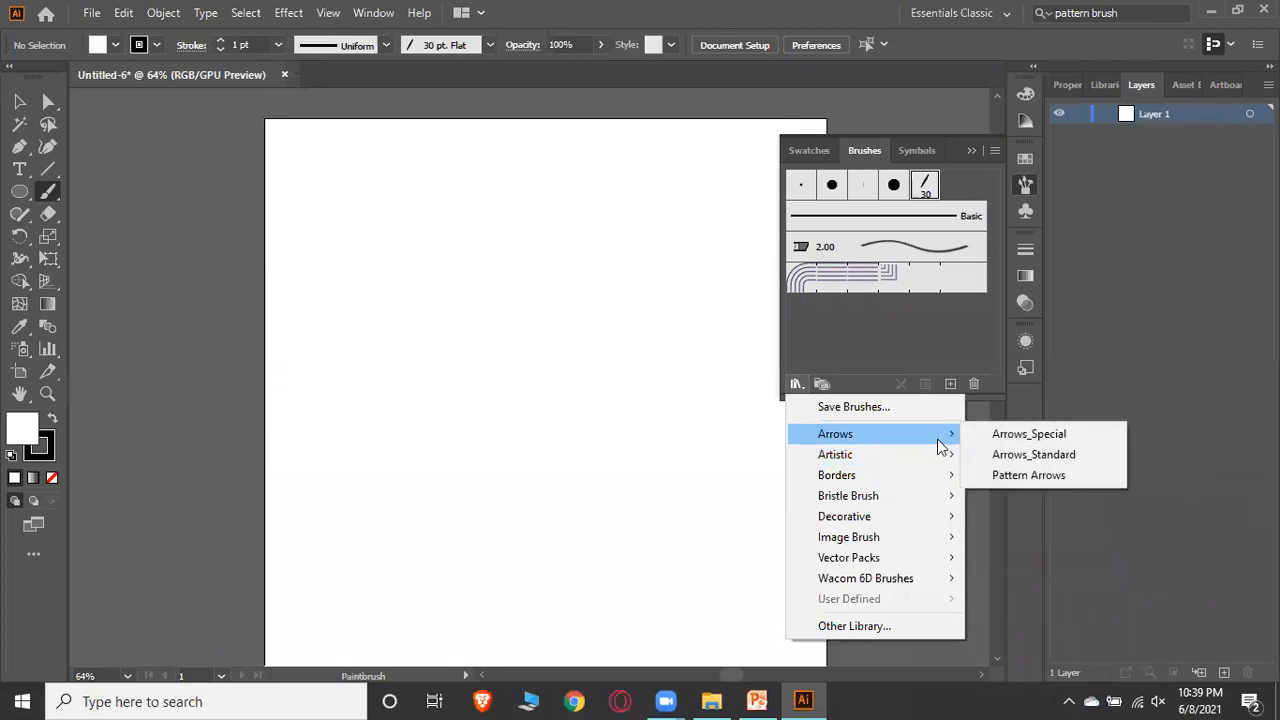
click(973, 150)
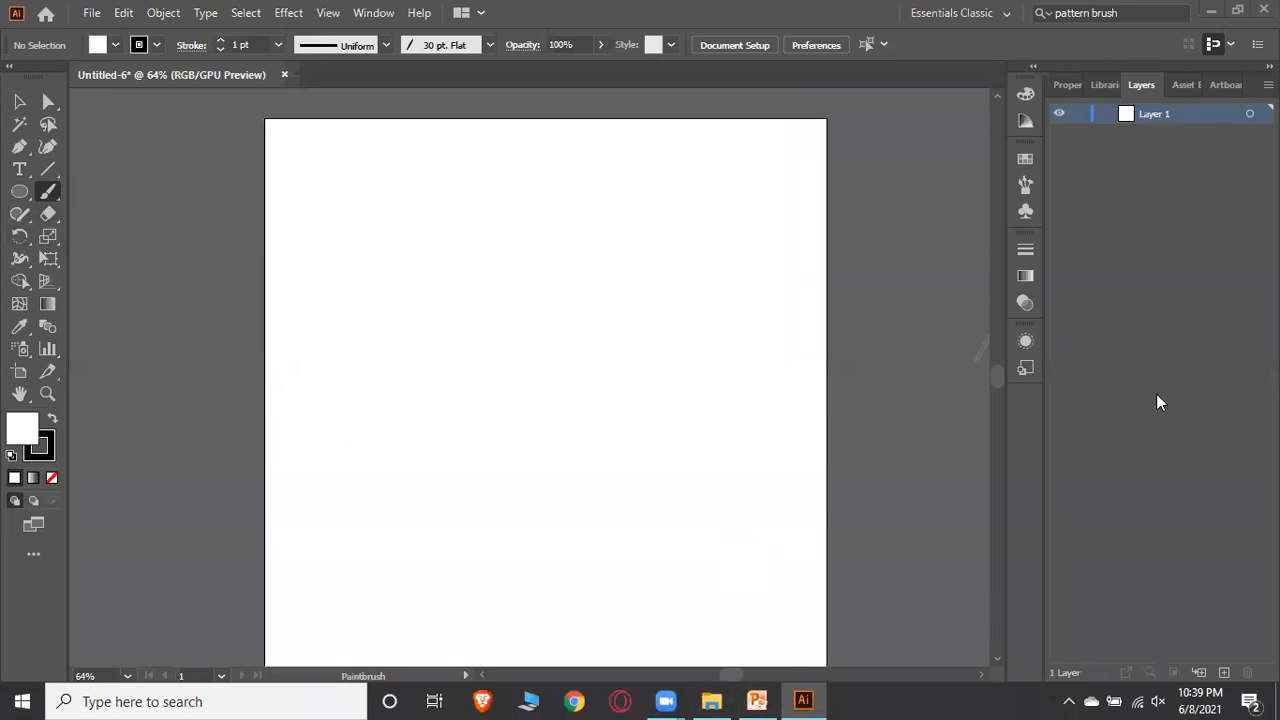
Reopen the Brushes panel and choose the 10 pt Round brush
click(1027, 185)
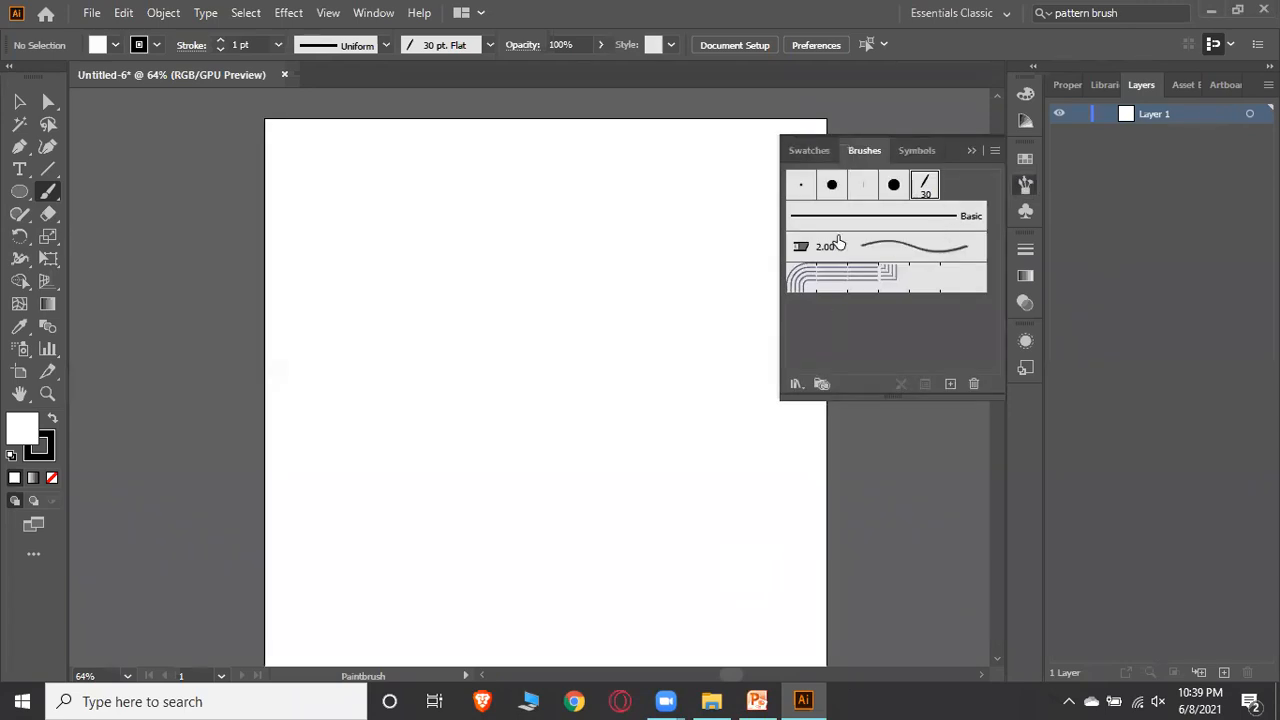
click(832, 184)
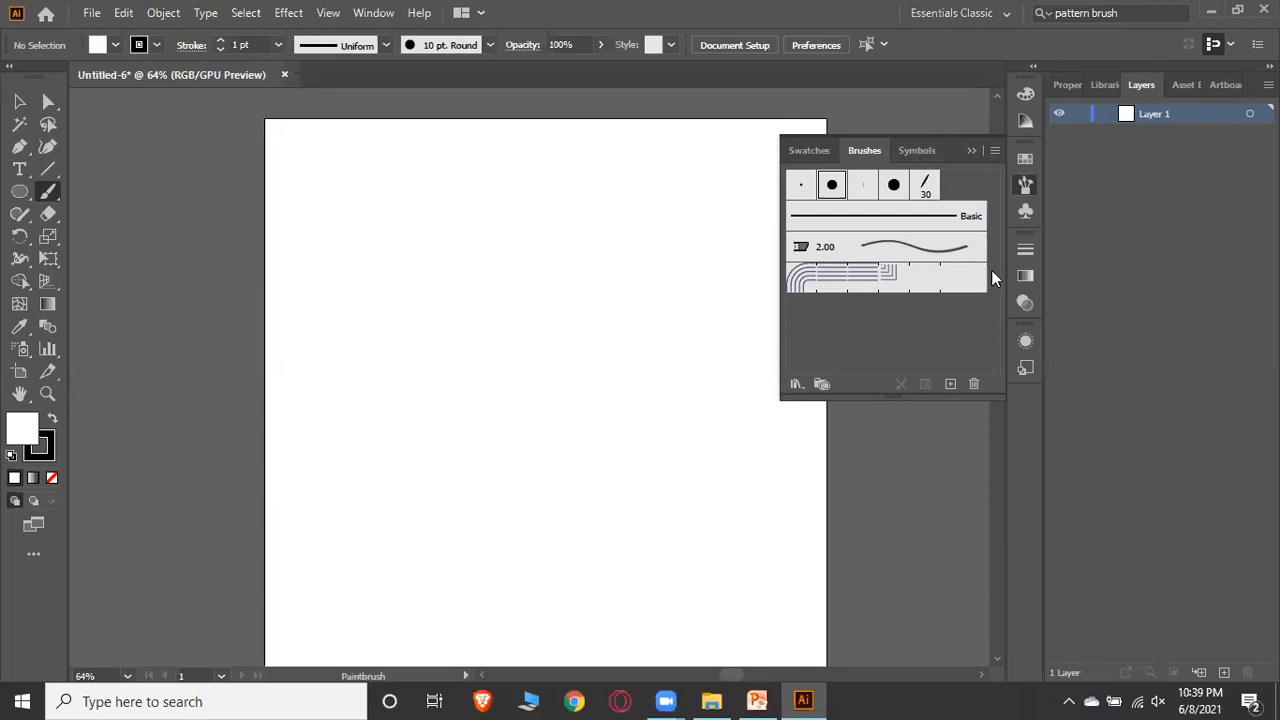
click(1026, 210)
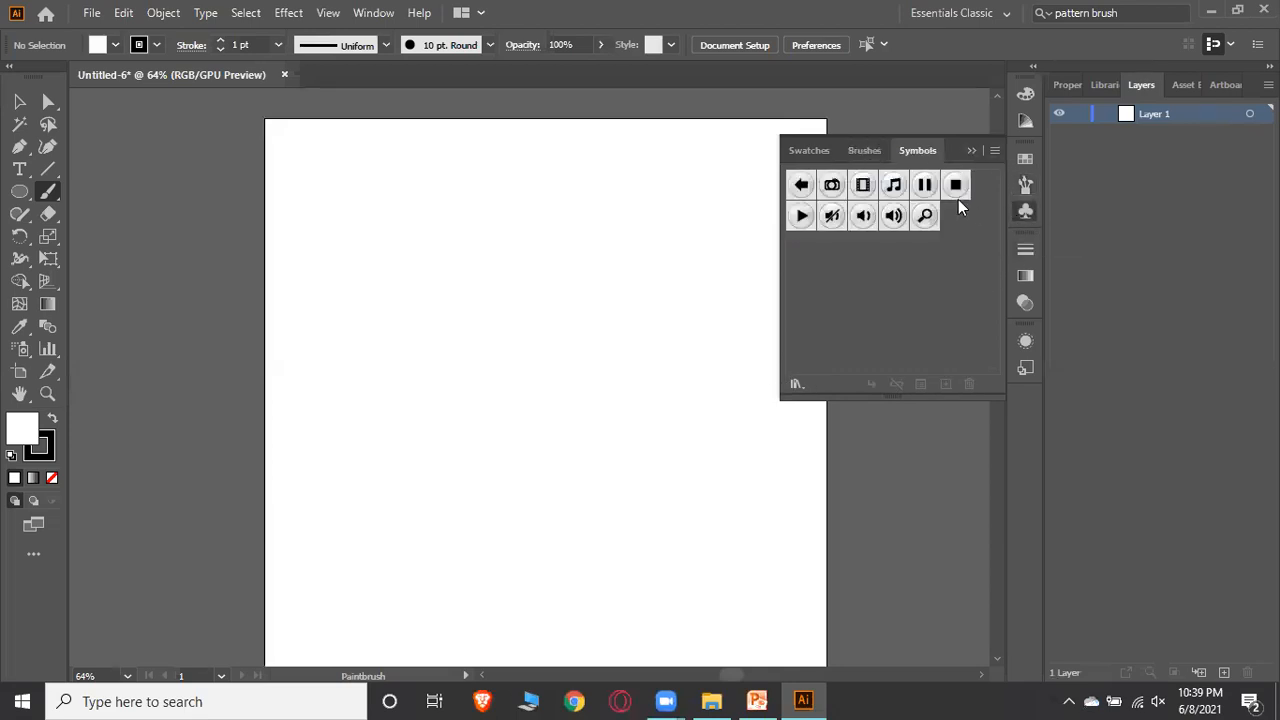
click(859, 153)
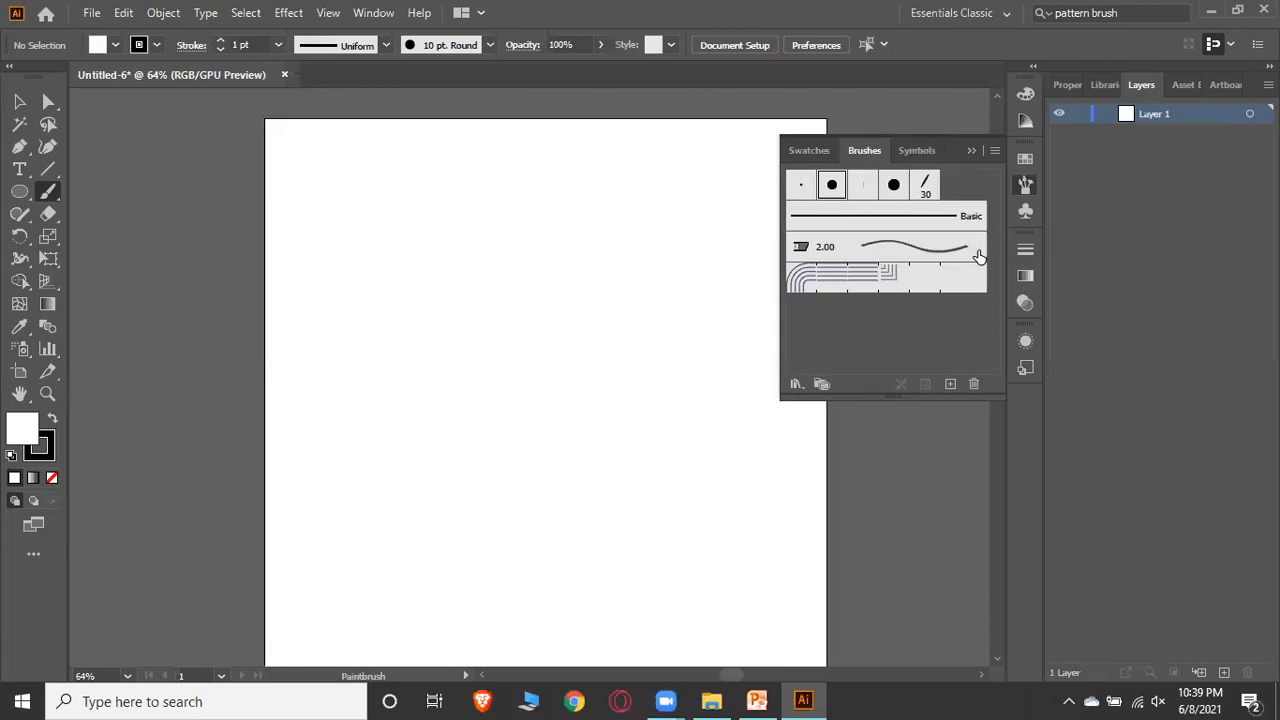
Browse the brush libraries again and undo an accidental brush dot
click(797, 384)
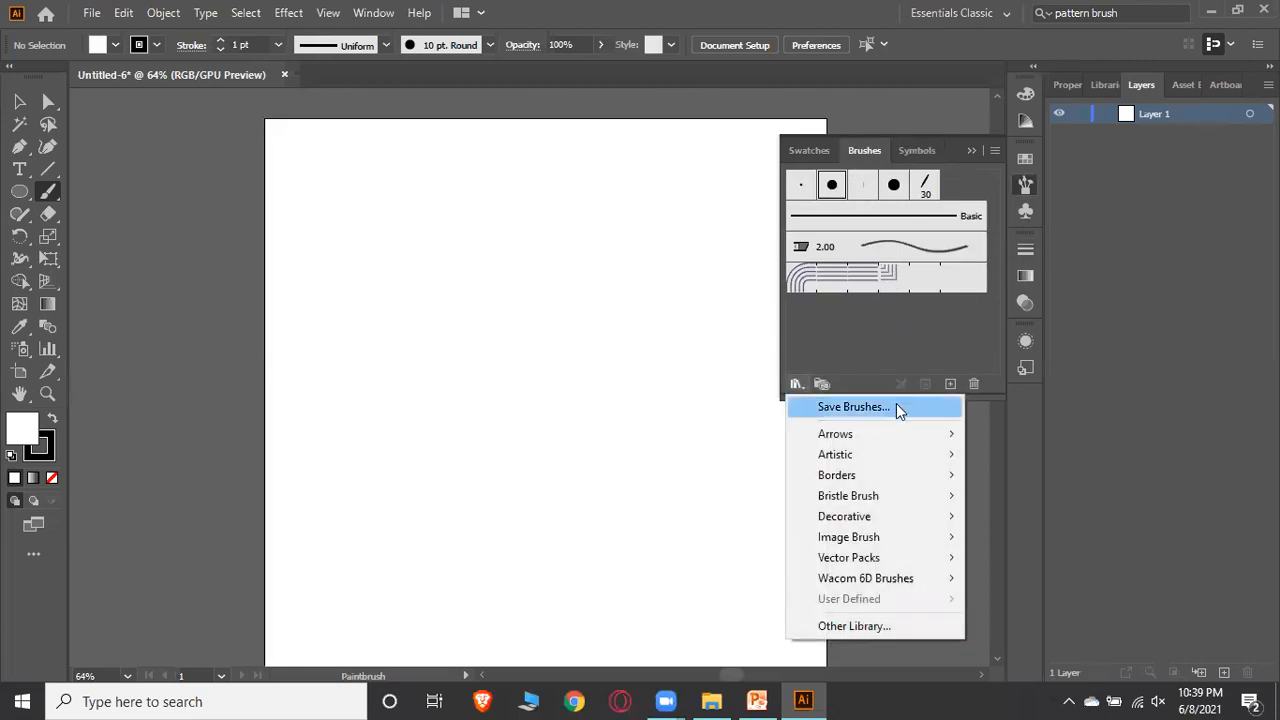
mouse_move(909, 437)
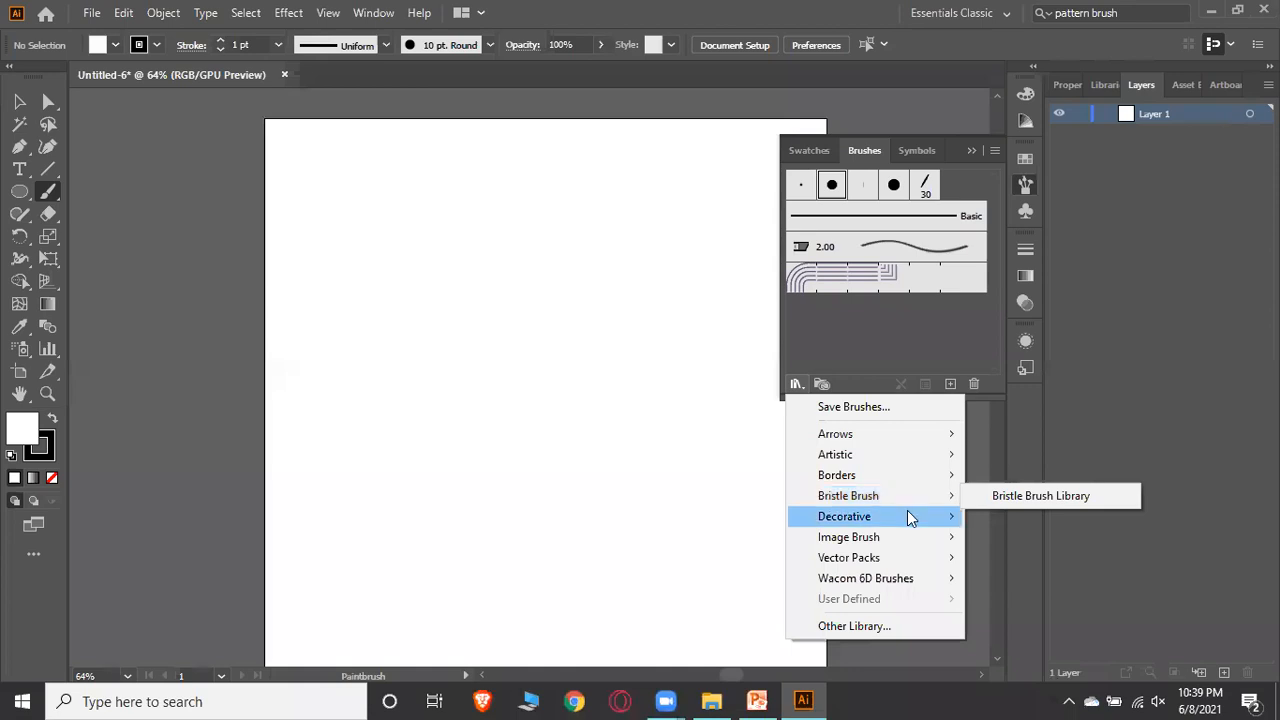
mouse_move(908, 510)
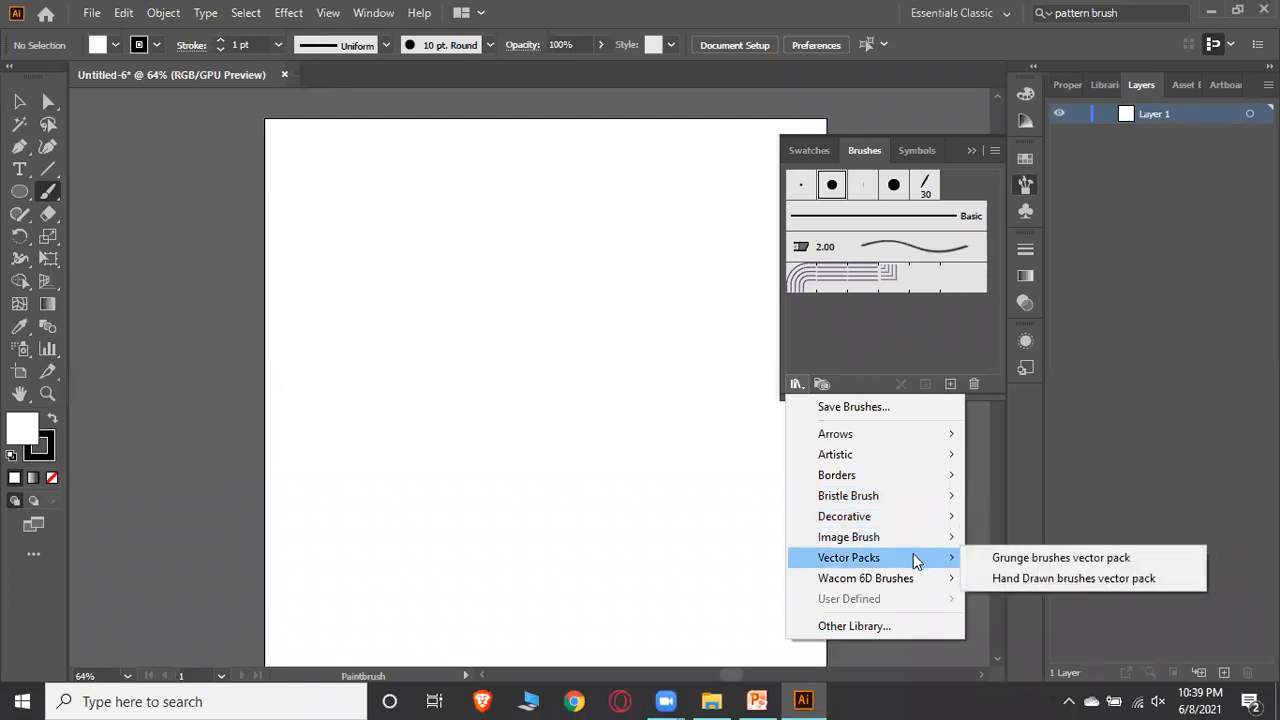
click(986, 414)
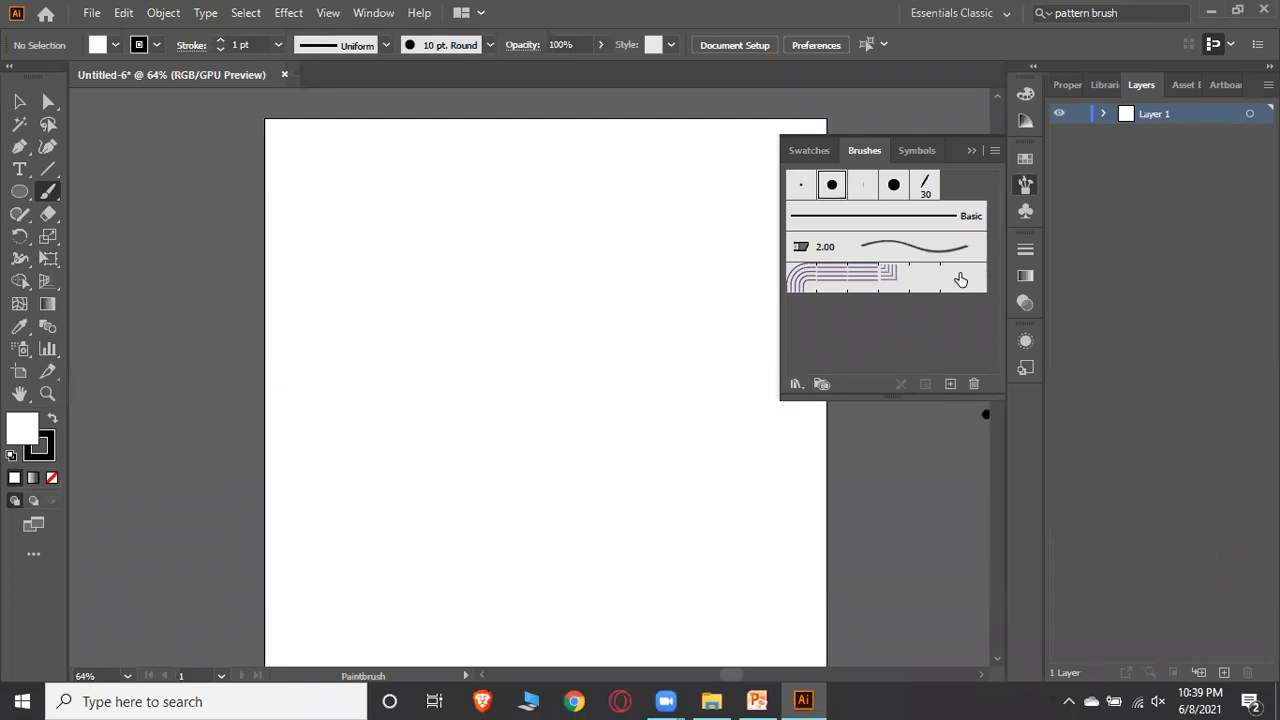
click(978, 150)
key(ctrl+z)
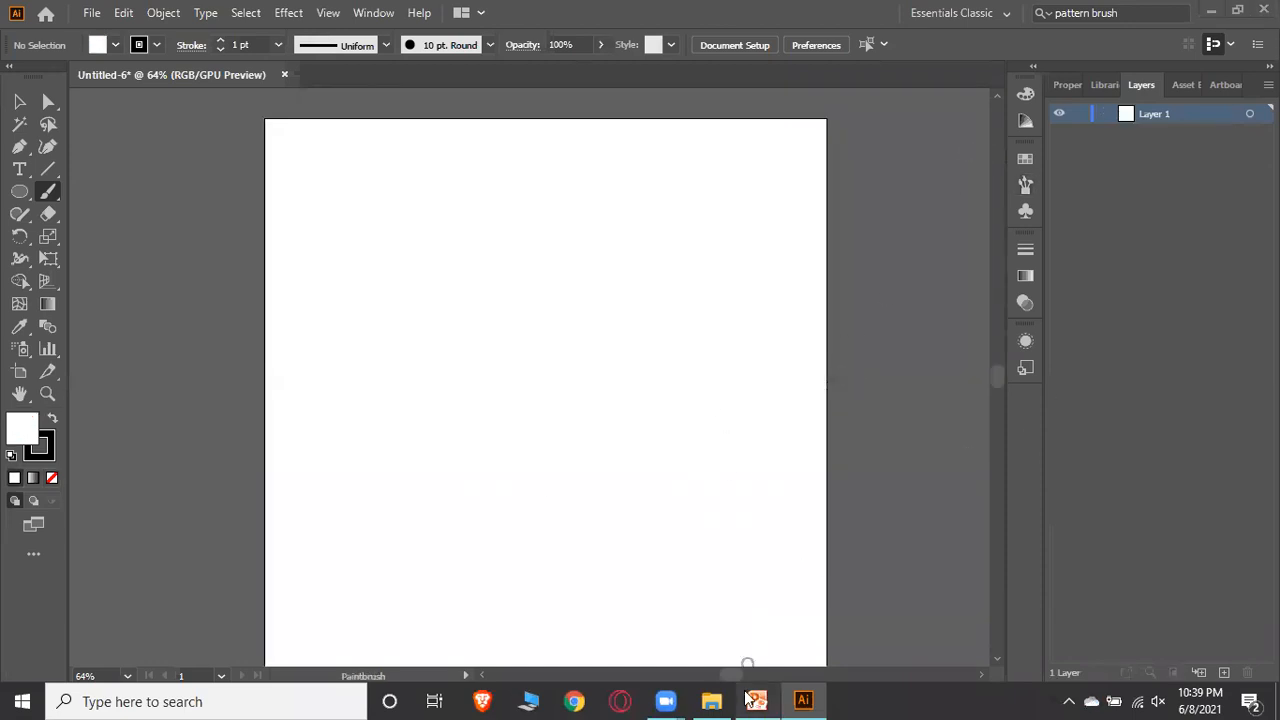
Switch to PowerPoint, advance to the Design Your First logo slide, and return to Illustrator
click(757, 701)
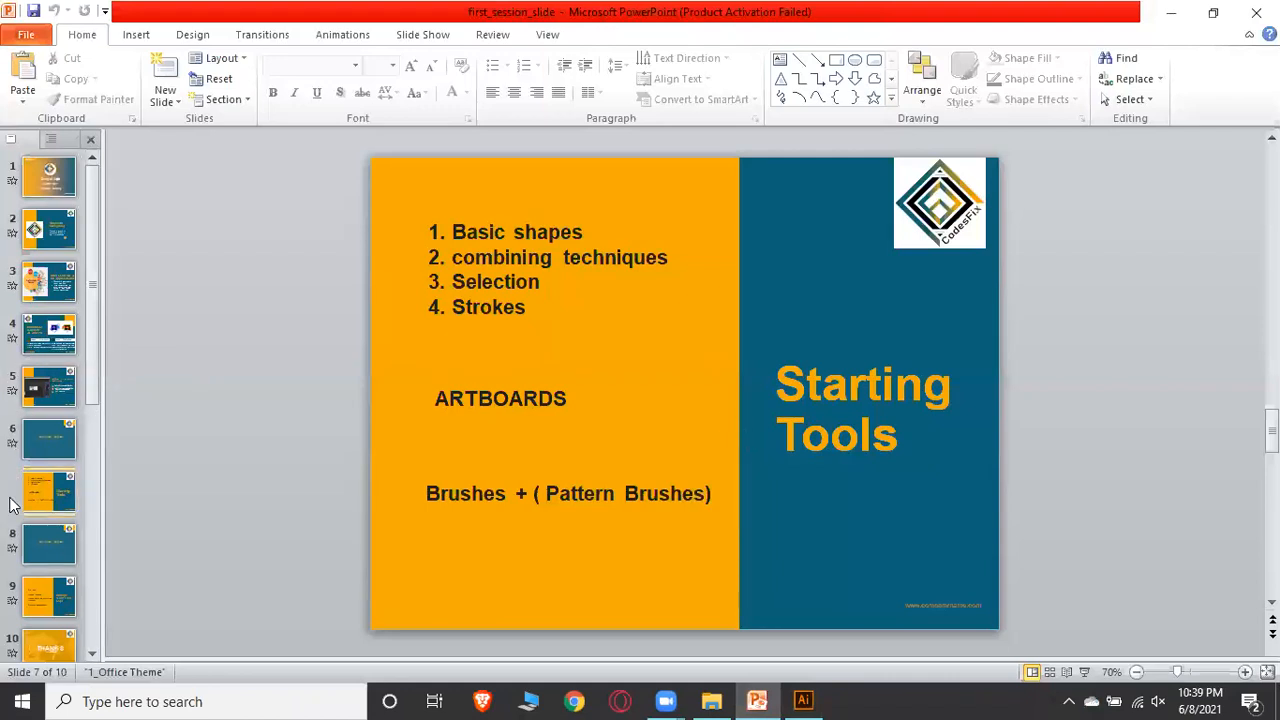
click(52, 555)
click(41, 605)
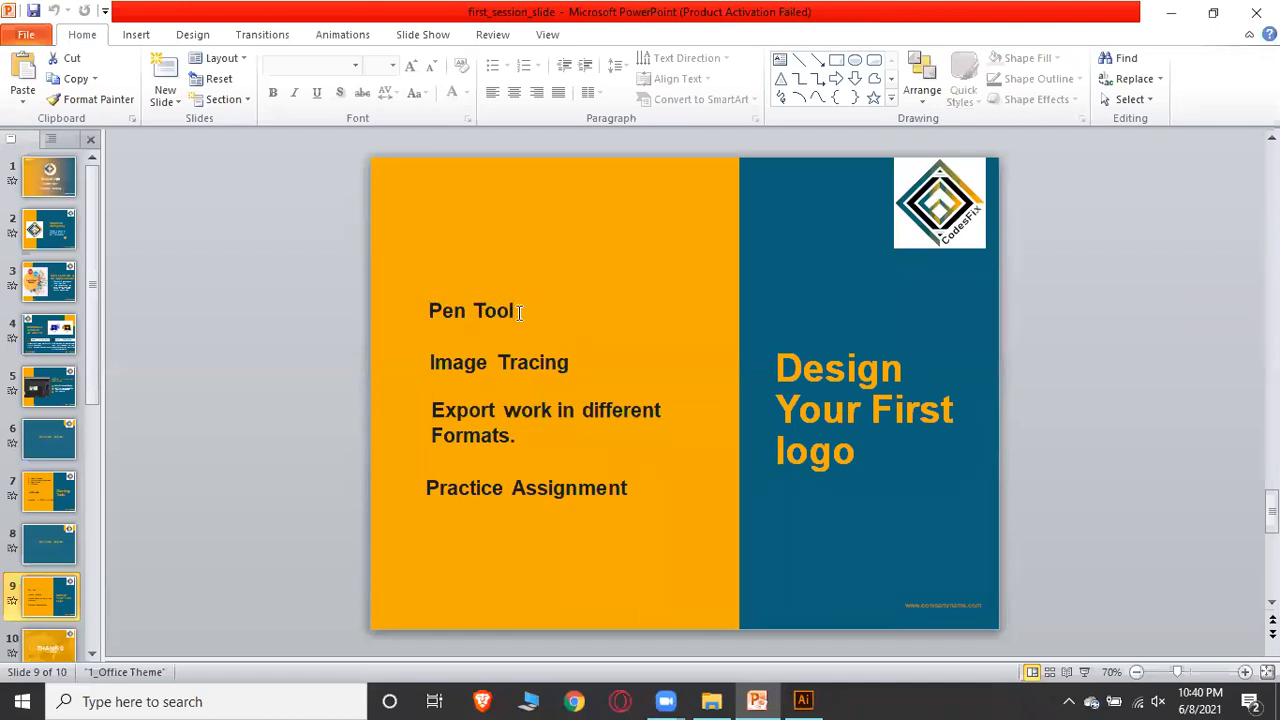
click(803, 701)
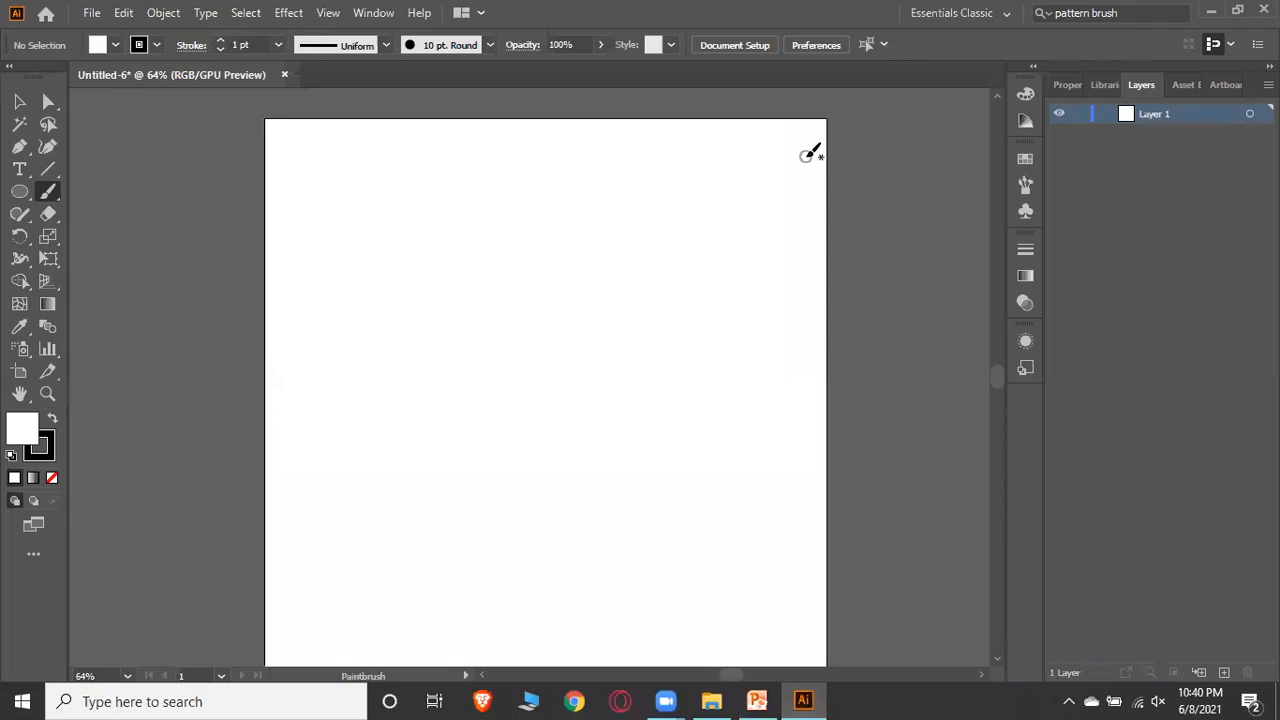
Choose the Pen Tool and undo an accidental anchor point placed on the artboard
click(19, 101)
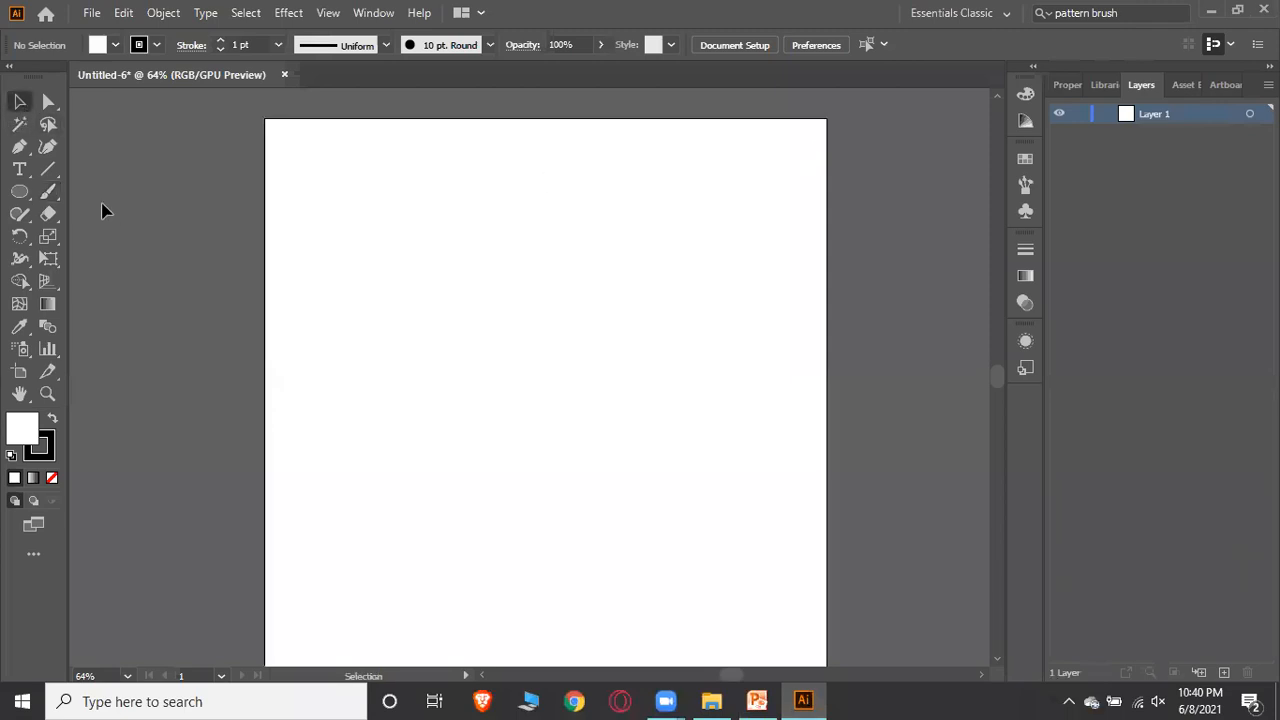
click(22, 148)
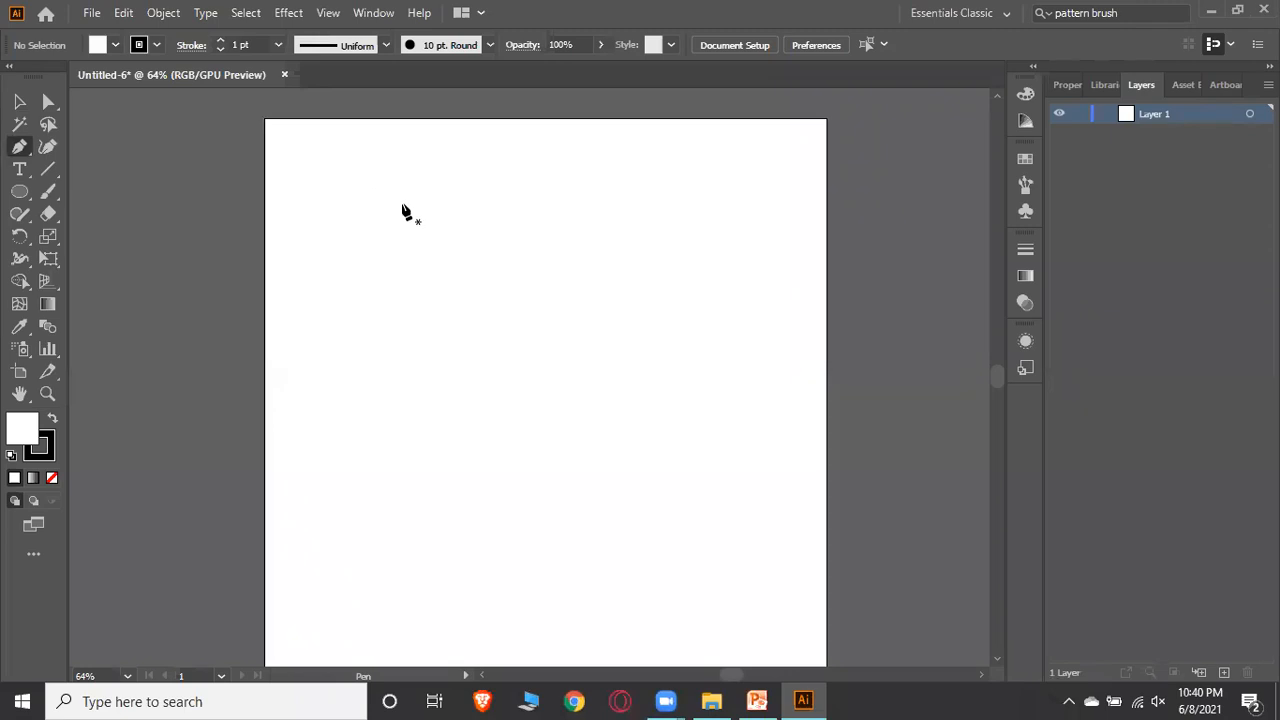
drag(410, 203, 428, 207)
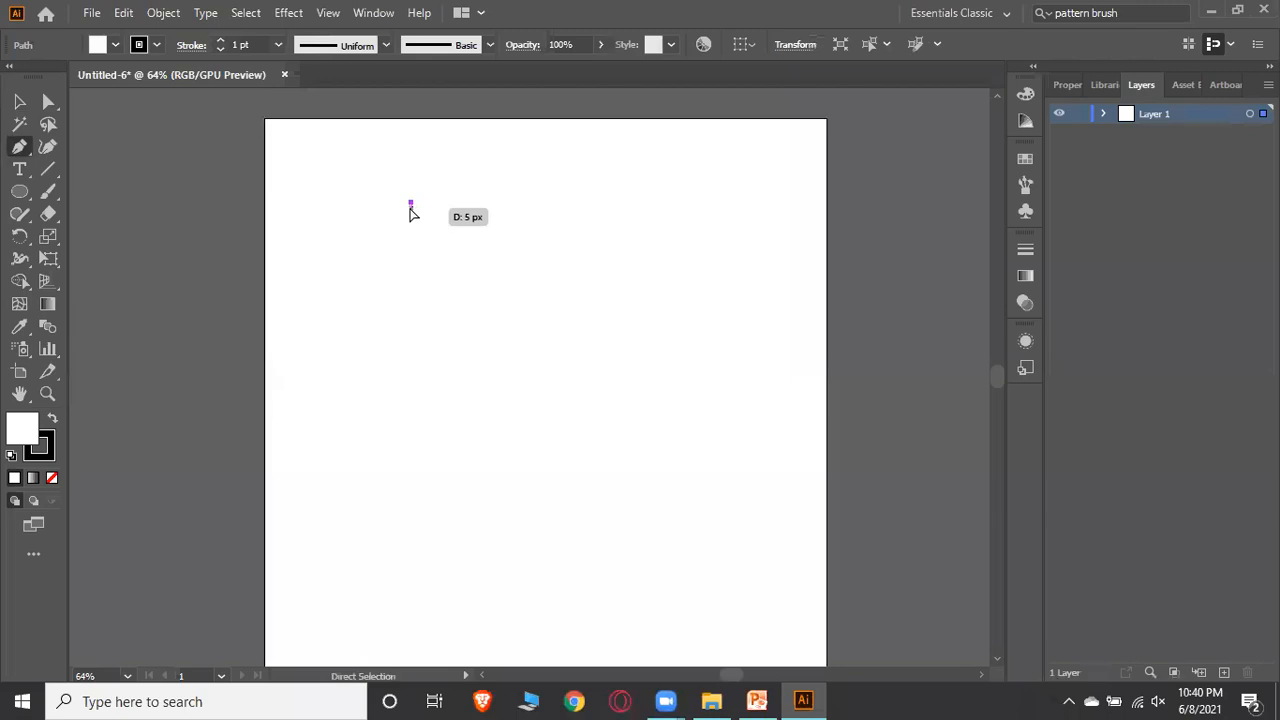
key(ctrl+z)
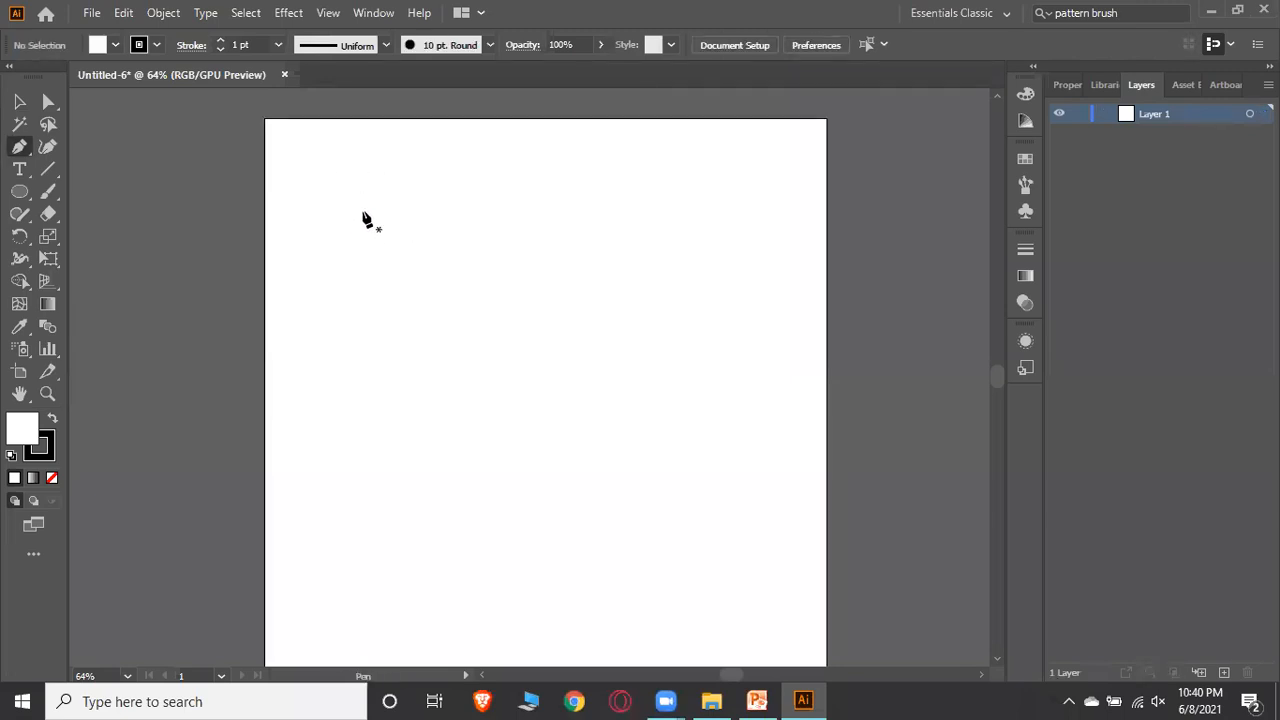
Draw a closed four-point diamond path with the Pen Tool, then undo it
click(363, 213)
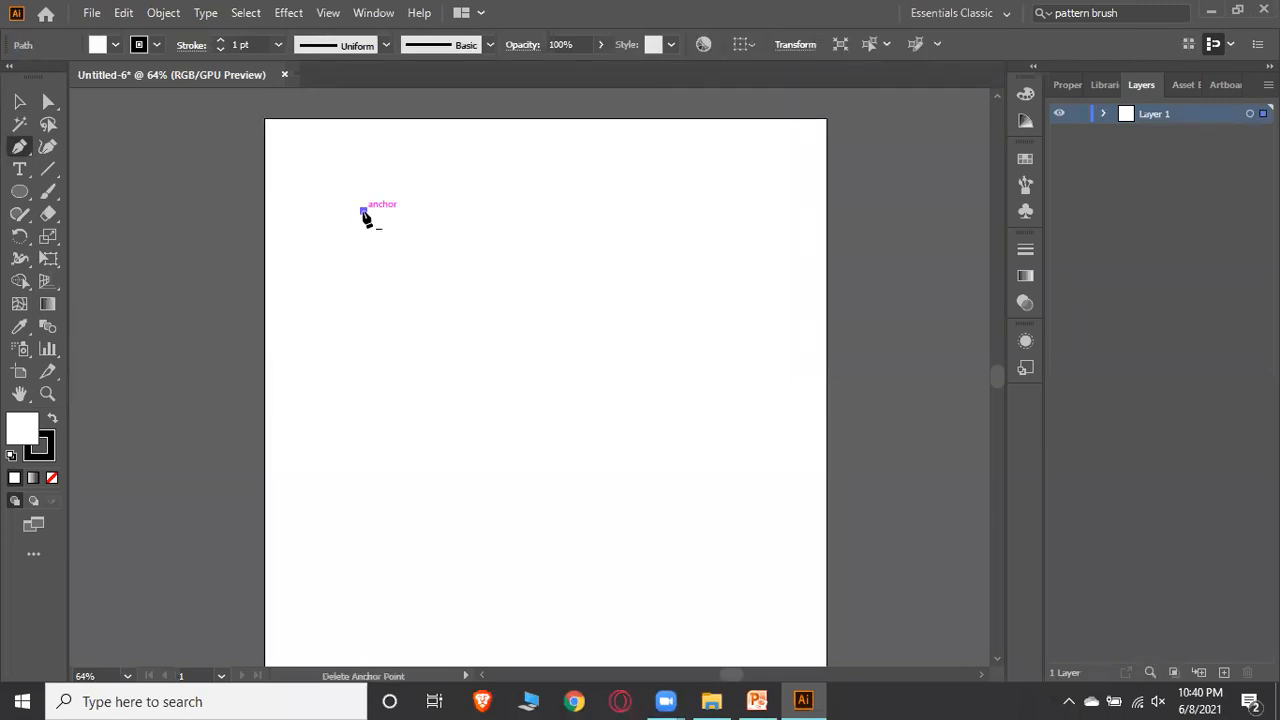
click(419, 155)
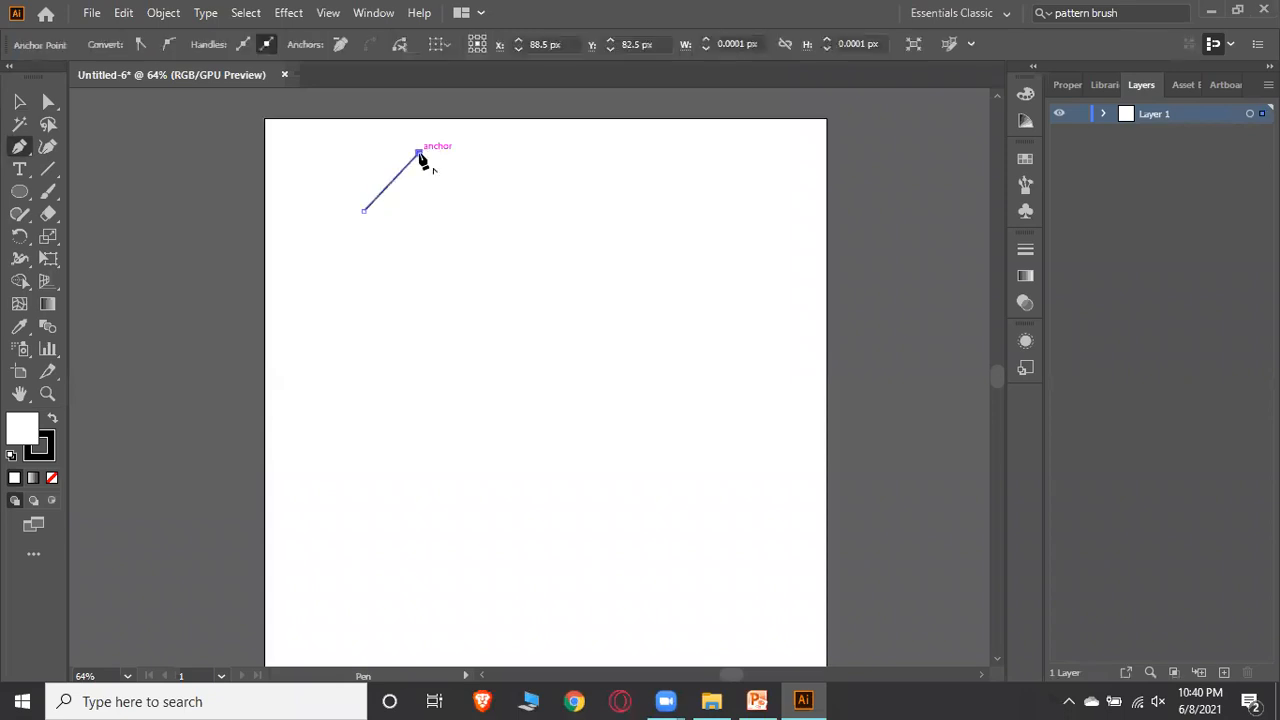
click(479, 206)
click(439, 258)
click(363, 212)
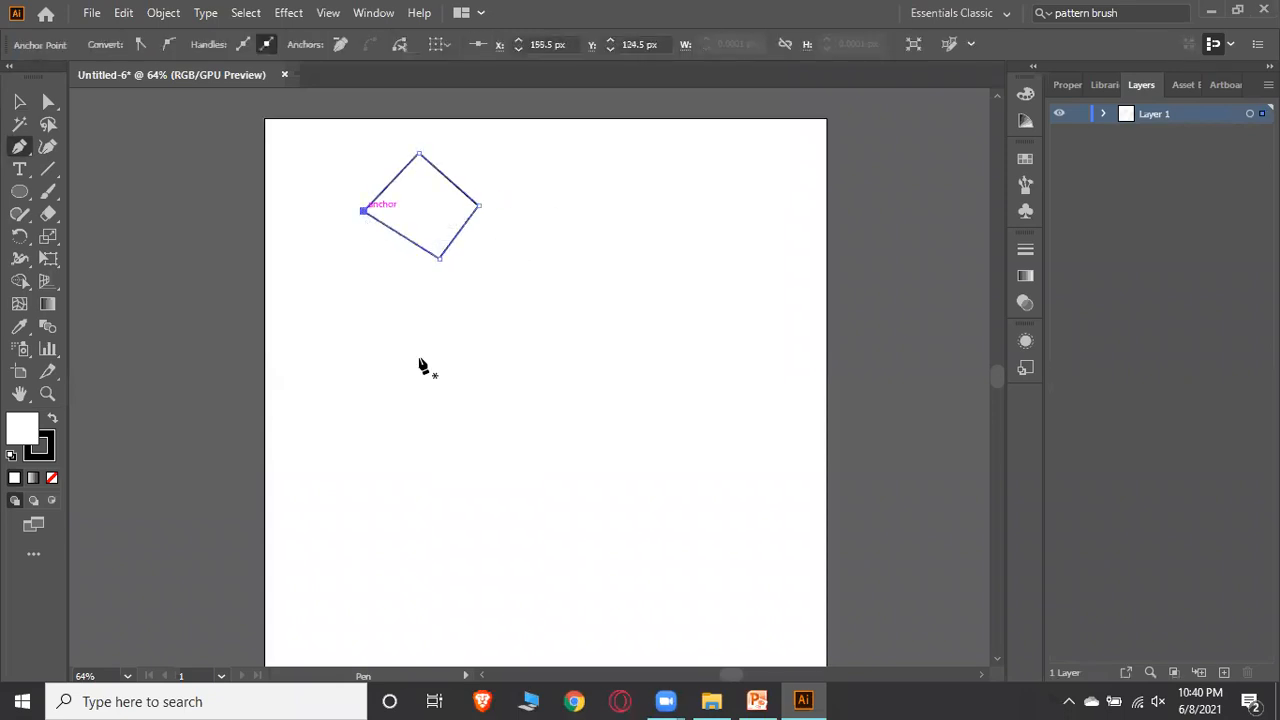
key(ctrl)
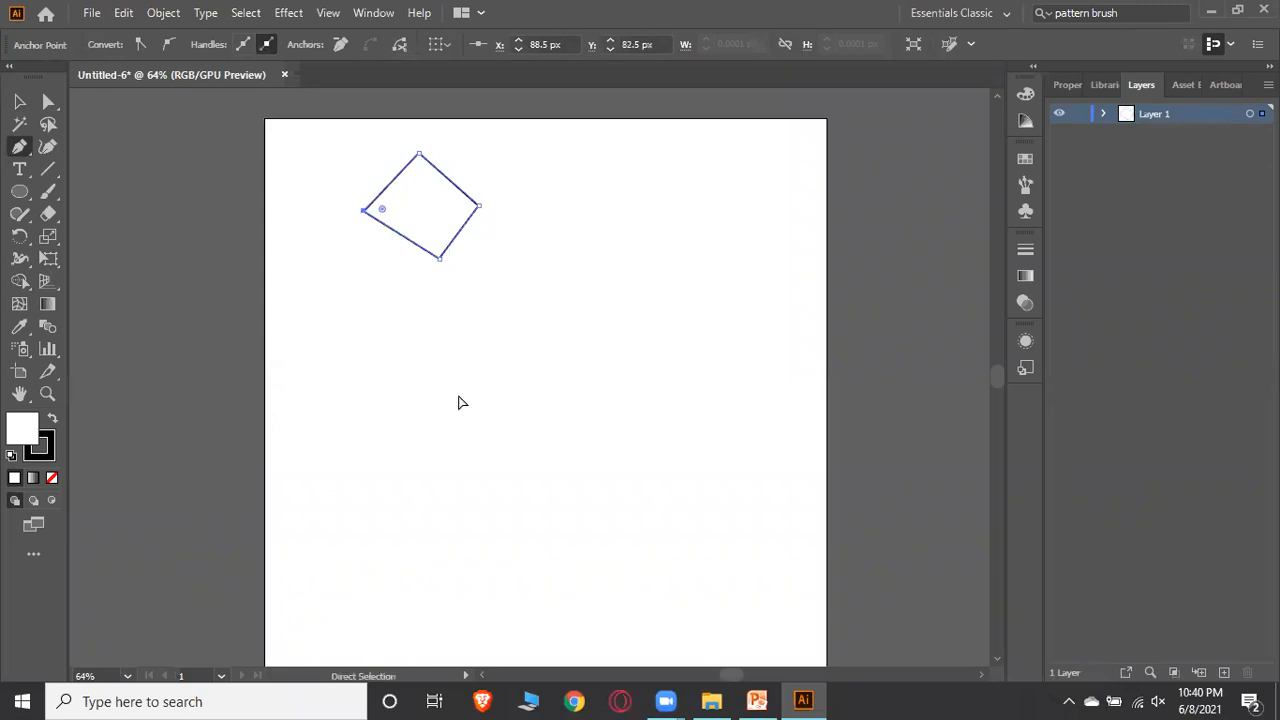
key(ctrl+z)
key(ctrl+z)
key(ctrl+z)
key(ctrl+z)
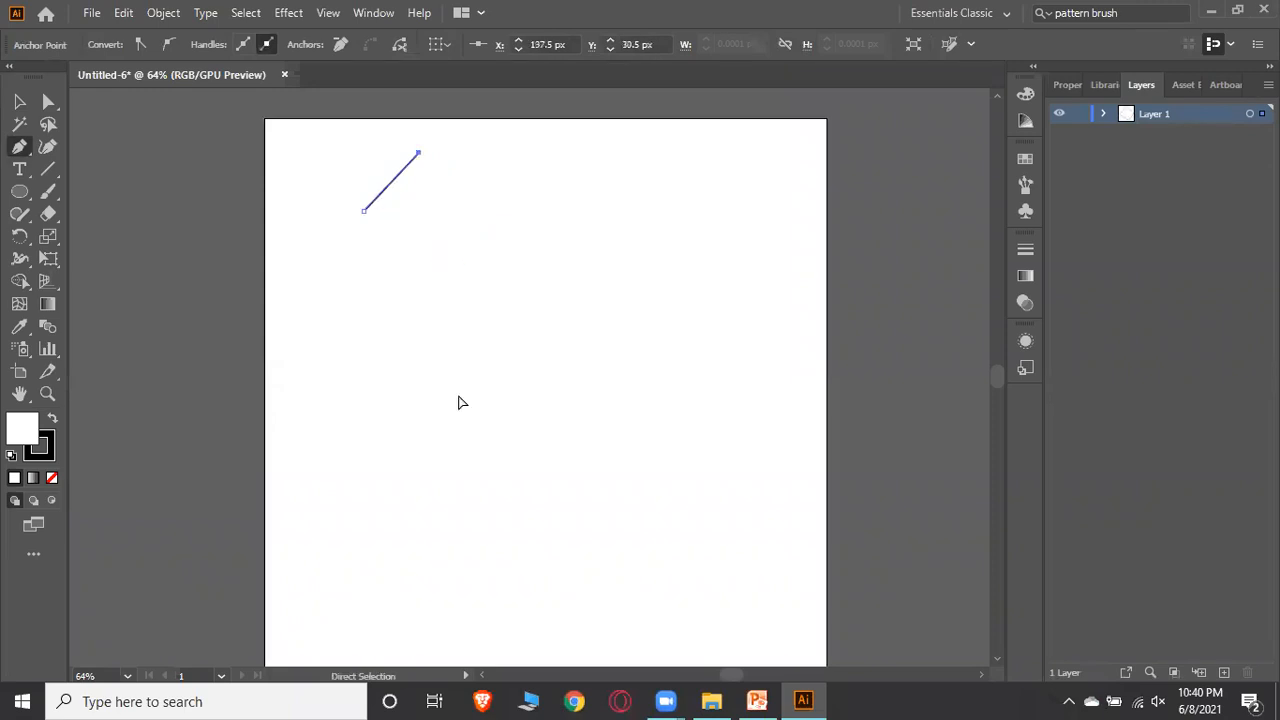
Draw a curved open path by dragging anchor handles with the Pen Tool, then undo it and deselect
click(376, 259)
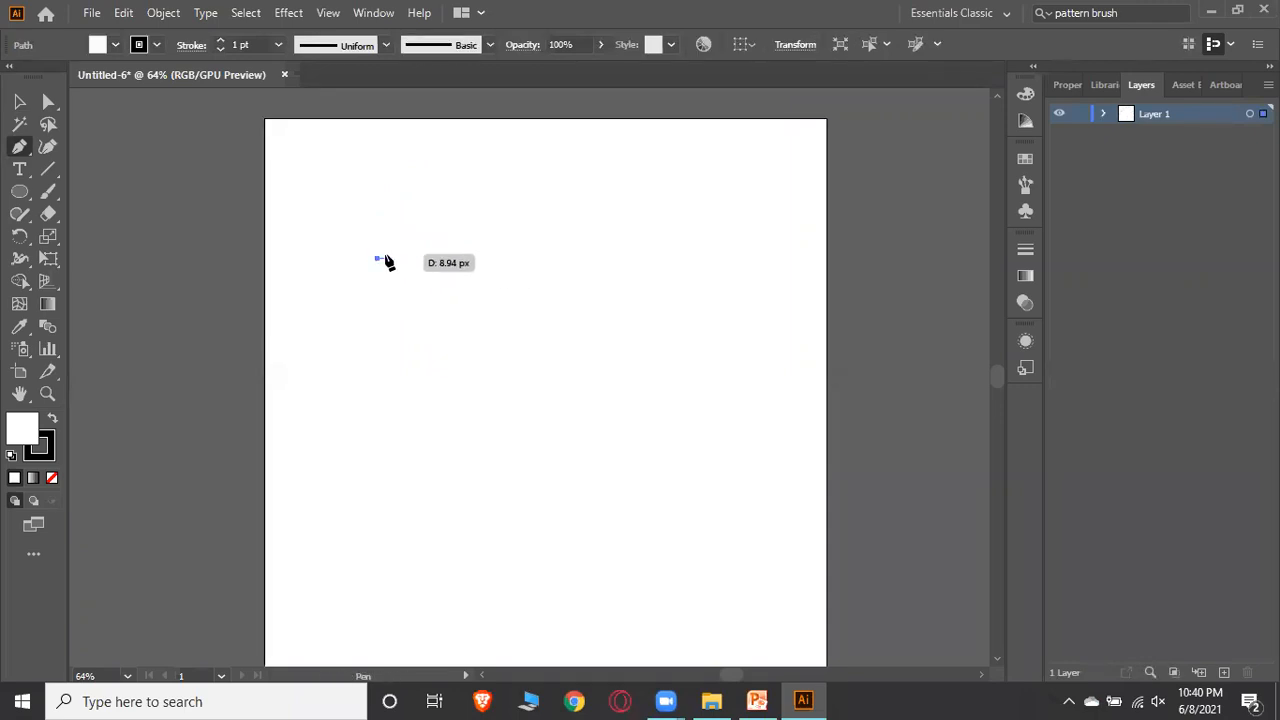
click(529, 262)
drag(529, 263, 576, 400)
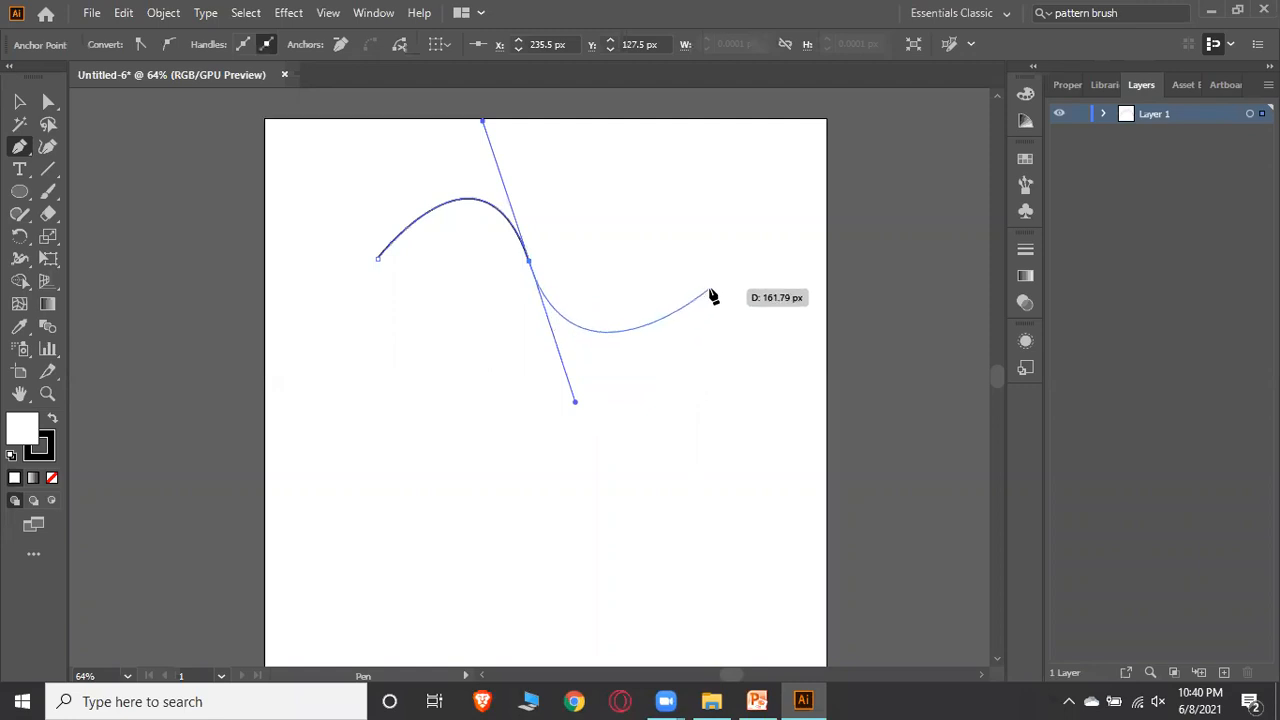
drag(716, 263, 770, 376)
key(ctrl)
key(ctrl+z)
key(ctrl+z)
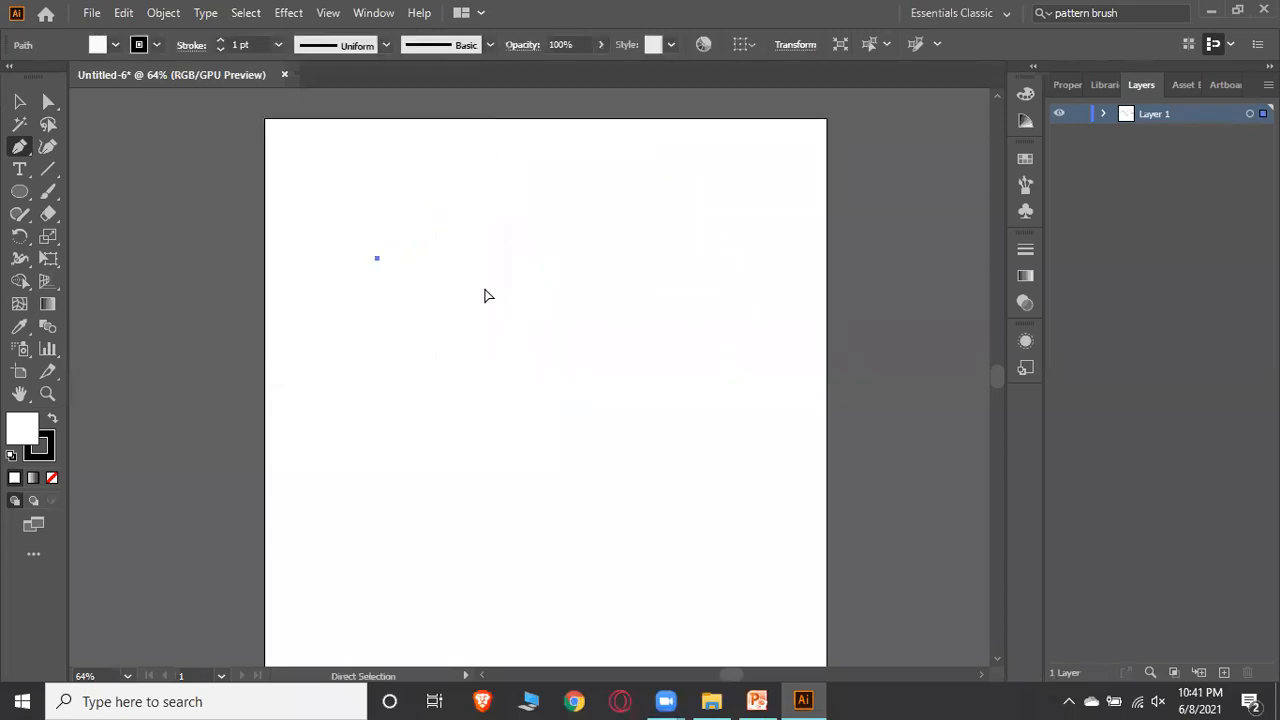
ctrl+click(483, 294)
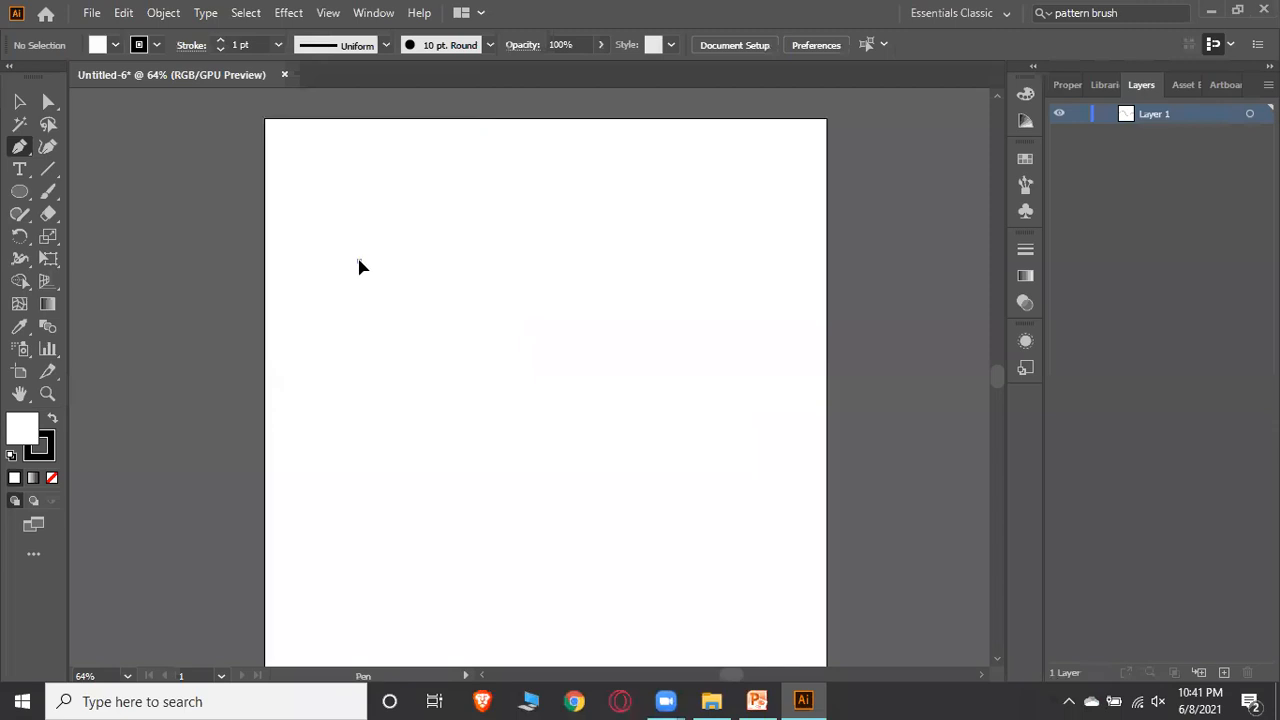
Draw a closed cone shape with a curved bottom edge and a pointed top using the Pen Tool, then deselect it
click(358, 261)
click(500, 268)
drag(501, 268, 580, 208)
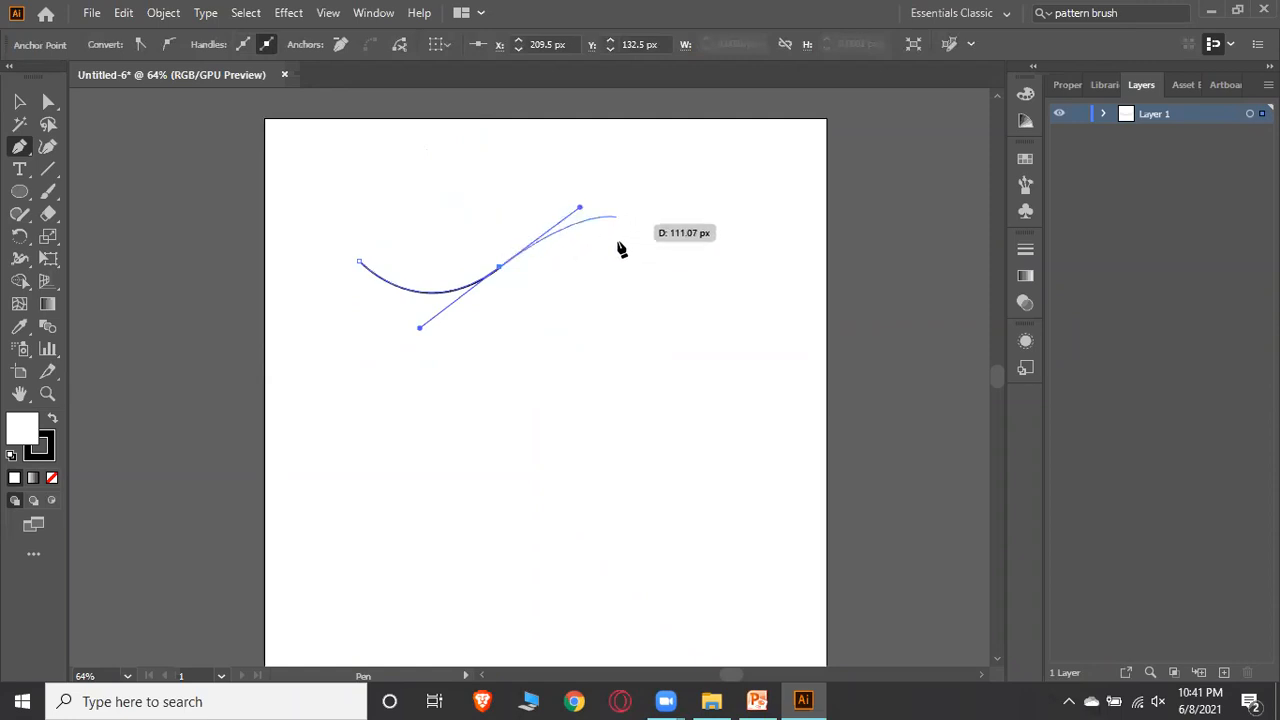
click(645, 261)
mouse_move(645, 262)
mouse_down()
mouse_move(660, 267)
mouse_move(589, 332)
mouse_move(654, 288)
mouse_move(620, 314)
mouse_move(646, 272)
mouse_move(626, 266)
mouse_move(641, 268)
mouse_up()
key(ctrl+z)
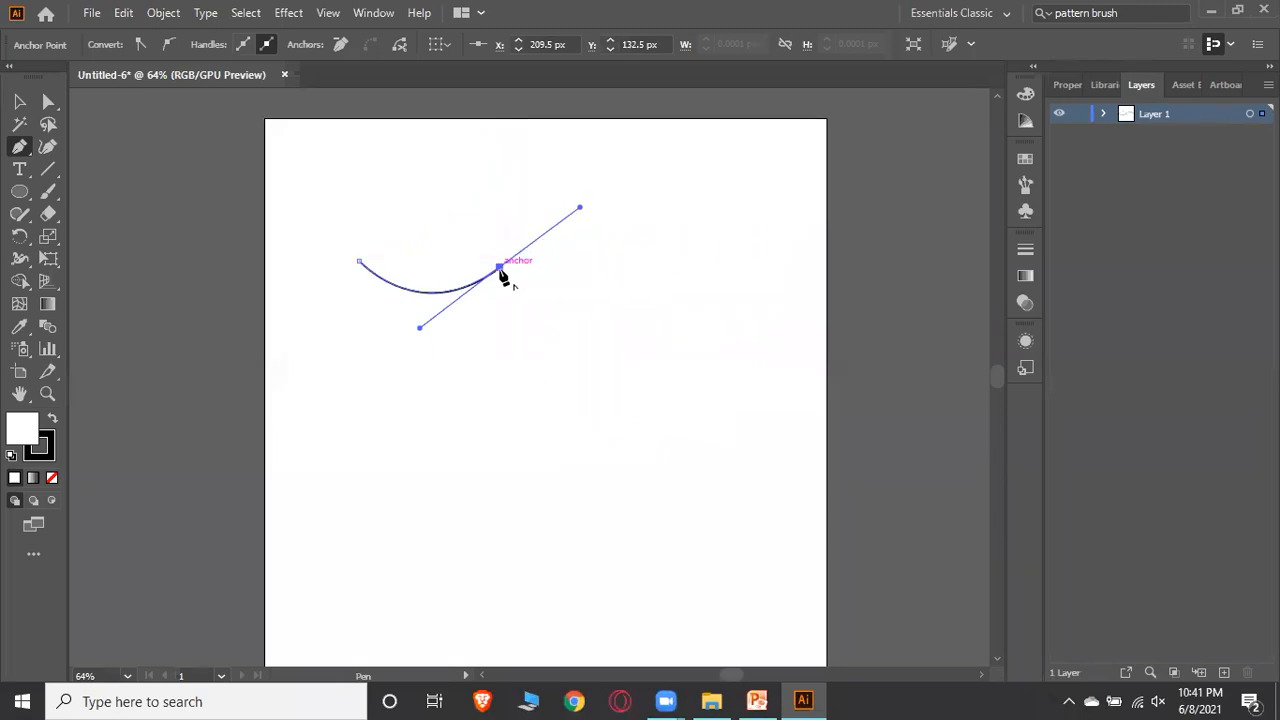
drag(500, 270, 430, 161)
click(429, 158)
click(359, 261)
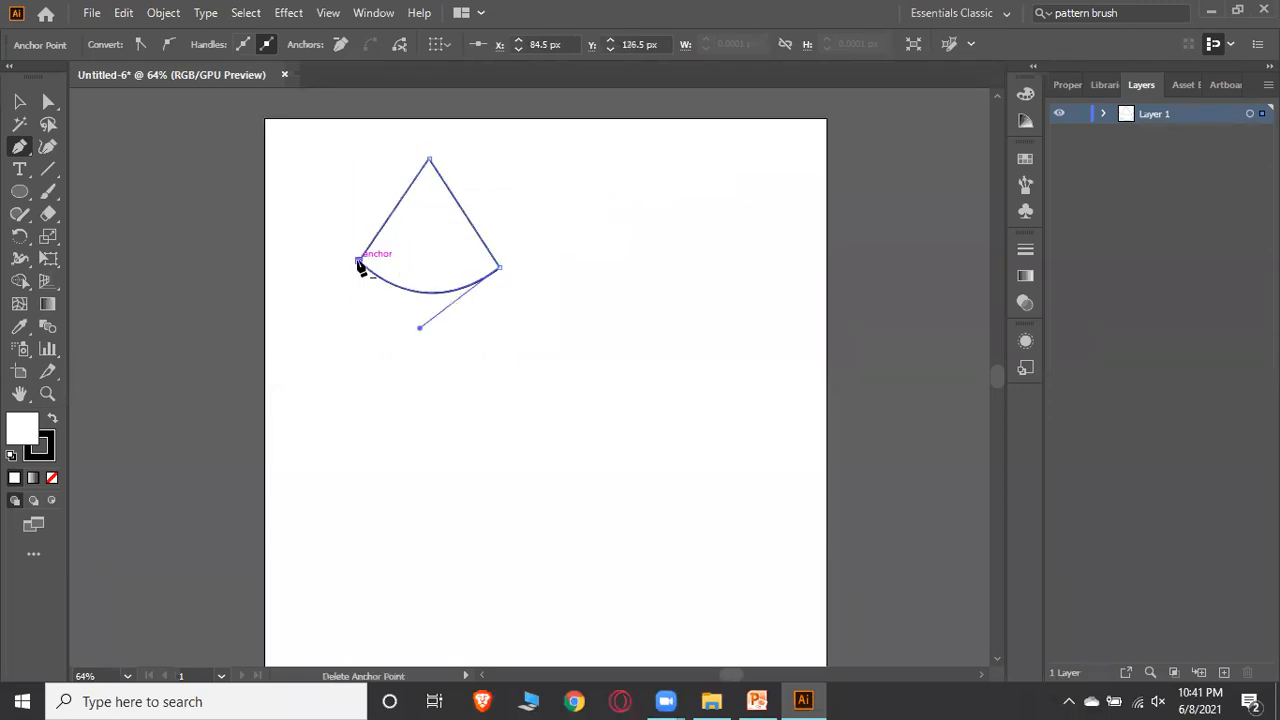
click(19, 101)
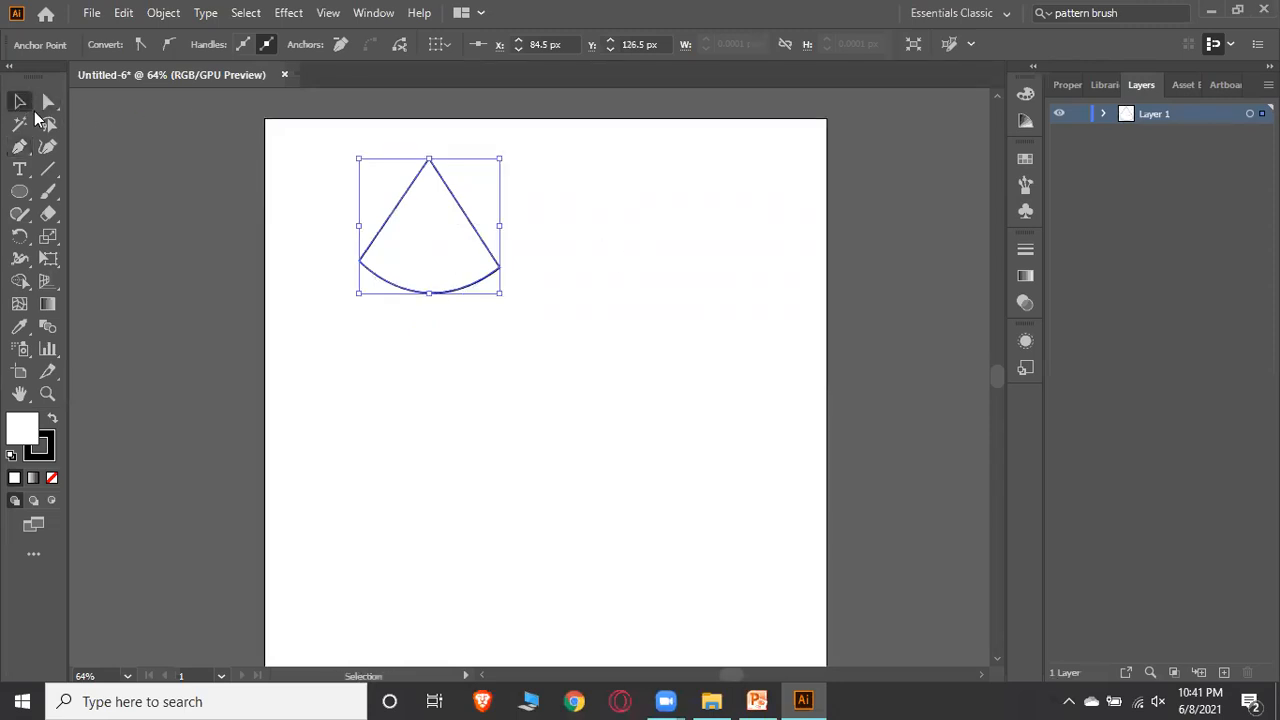
click(596, 277)
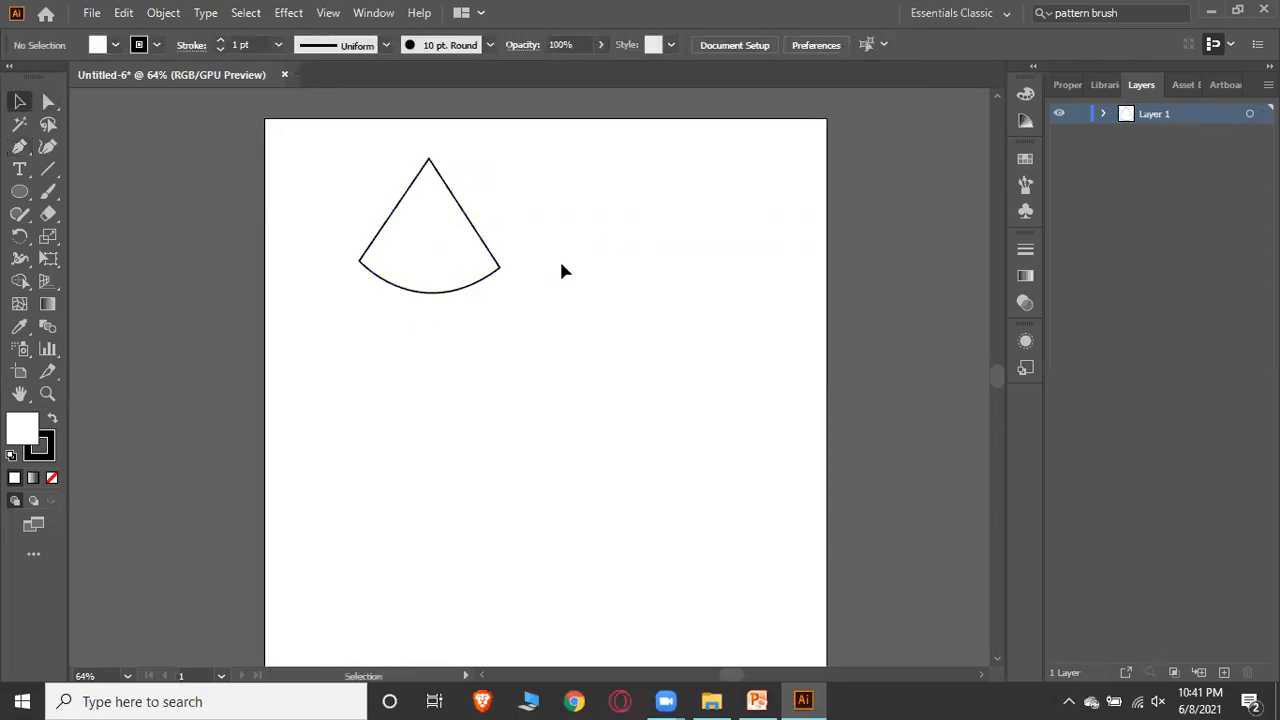
Move the cone shape toward the middle of the artboard and deselect it
drag(443, 249, 525, 334)
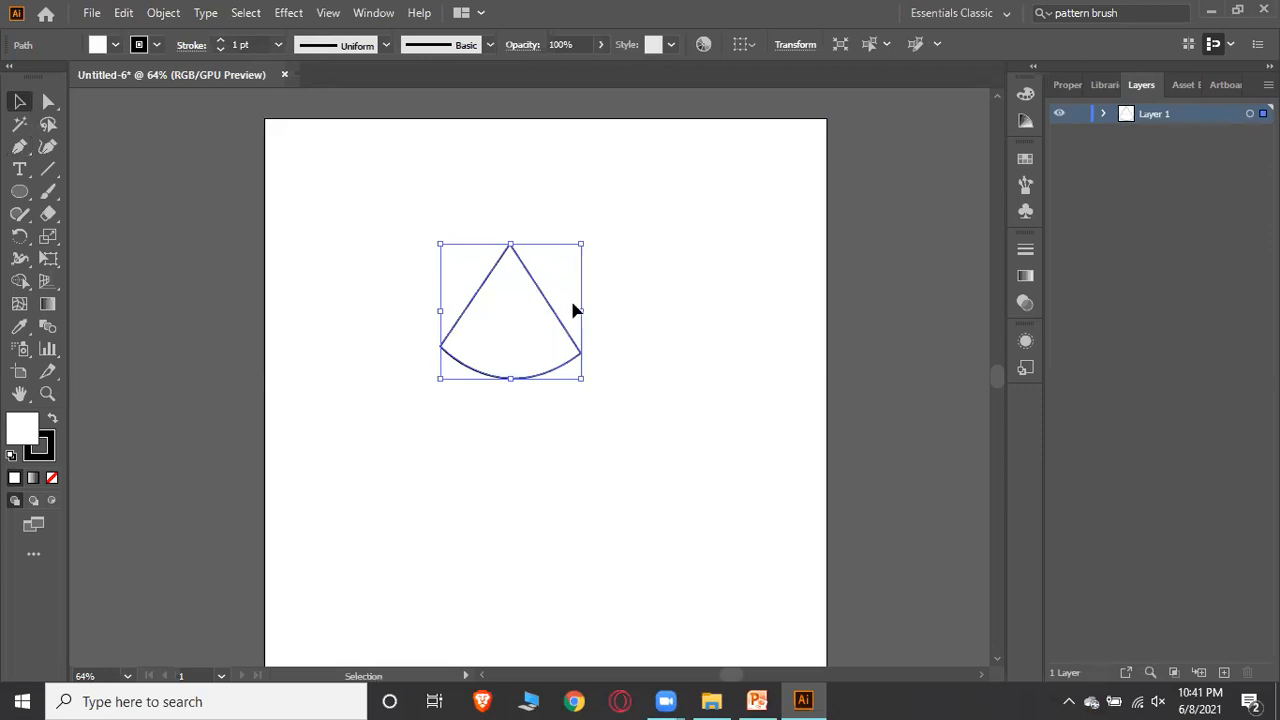
drag(521, 331, 627, 322)
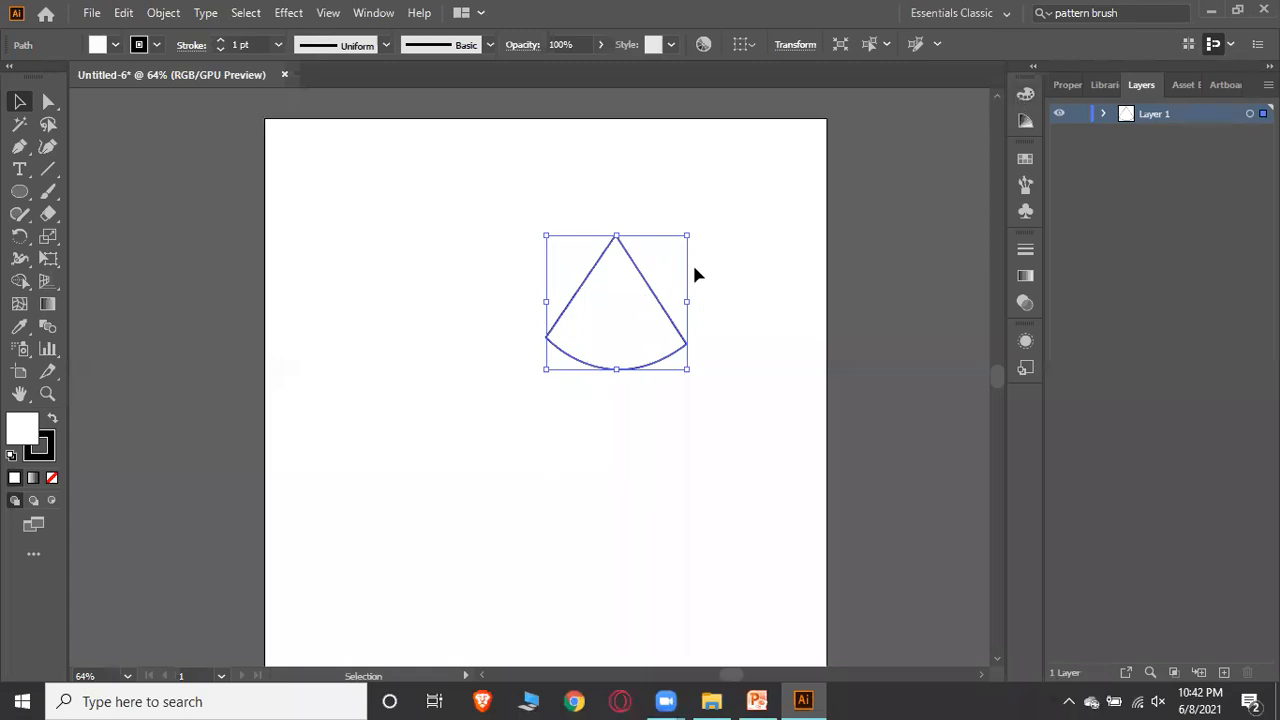
drag(623, 300, 577, 308)
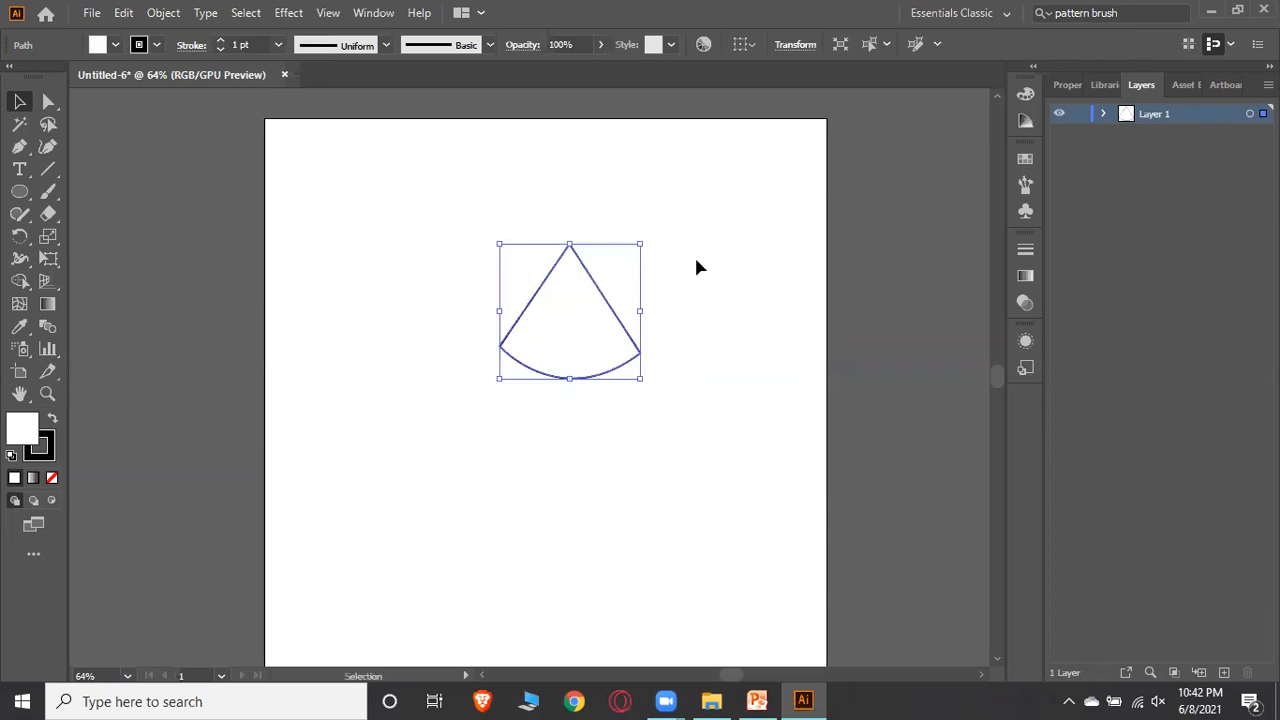
click(715, 291)
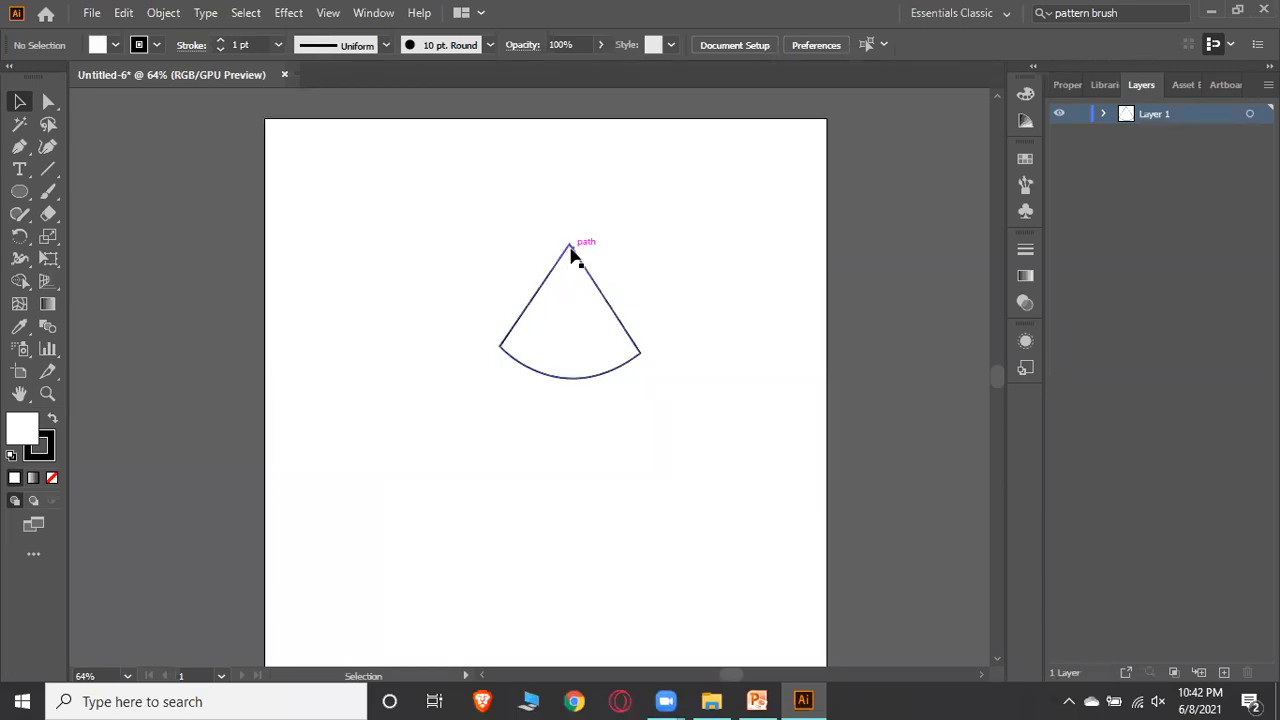
Reshape the cone with Direct Selection by moving its top and right anchors and adjusting the curve's handles
click(590, 333)
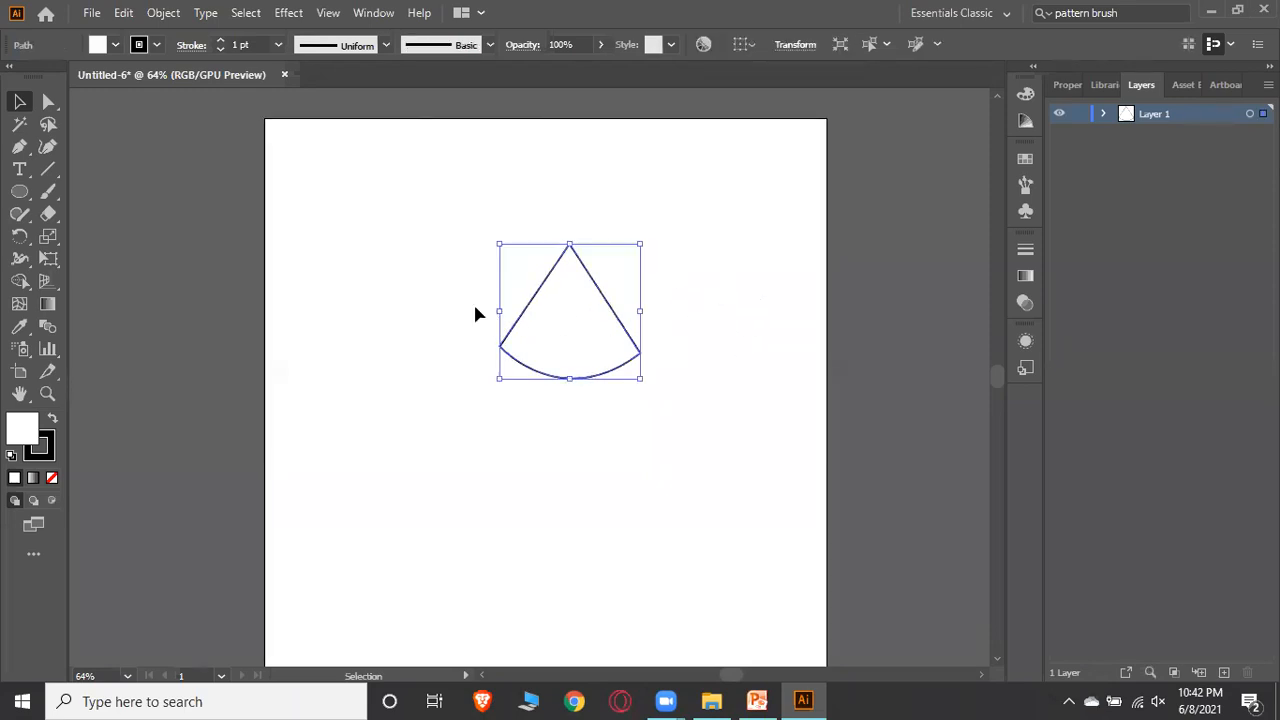
click(50, 107)
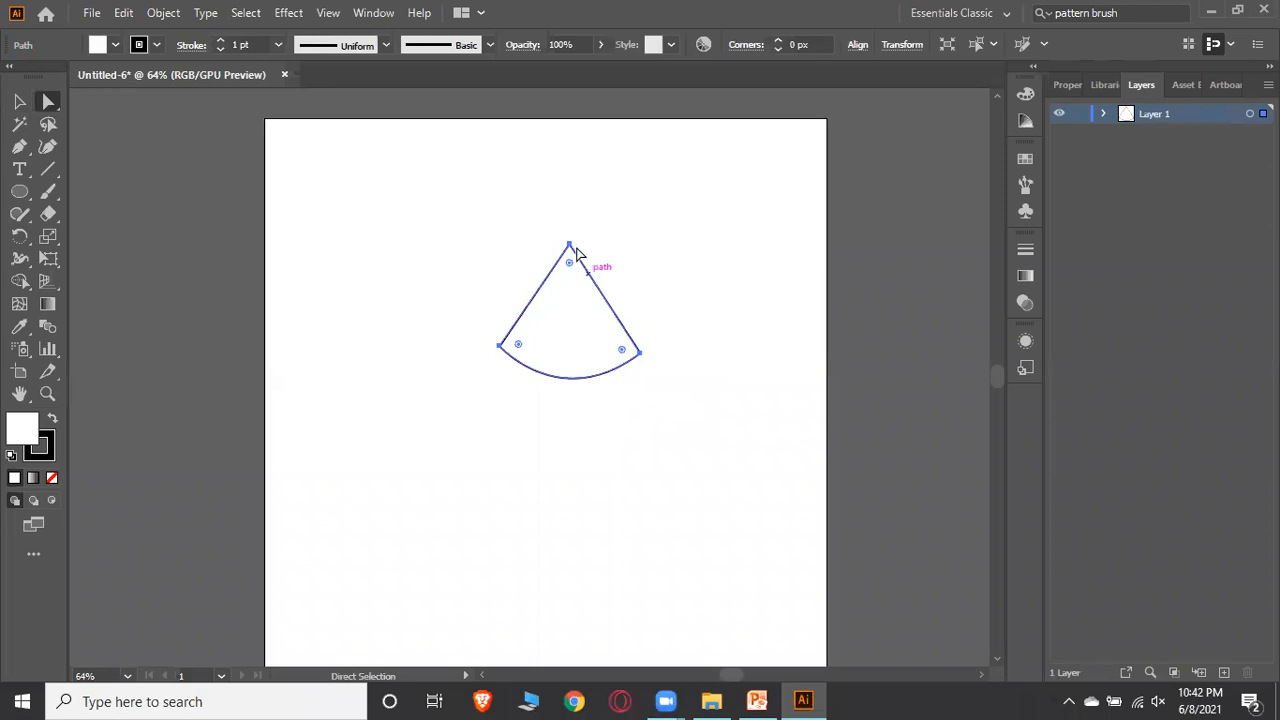
drag(570, 247, 674, 171)
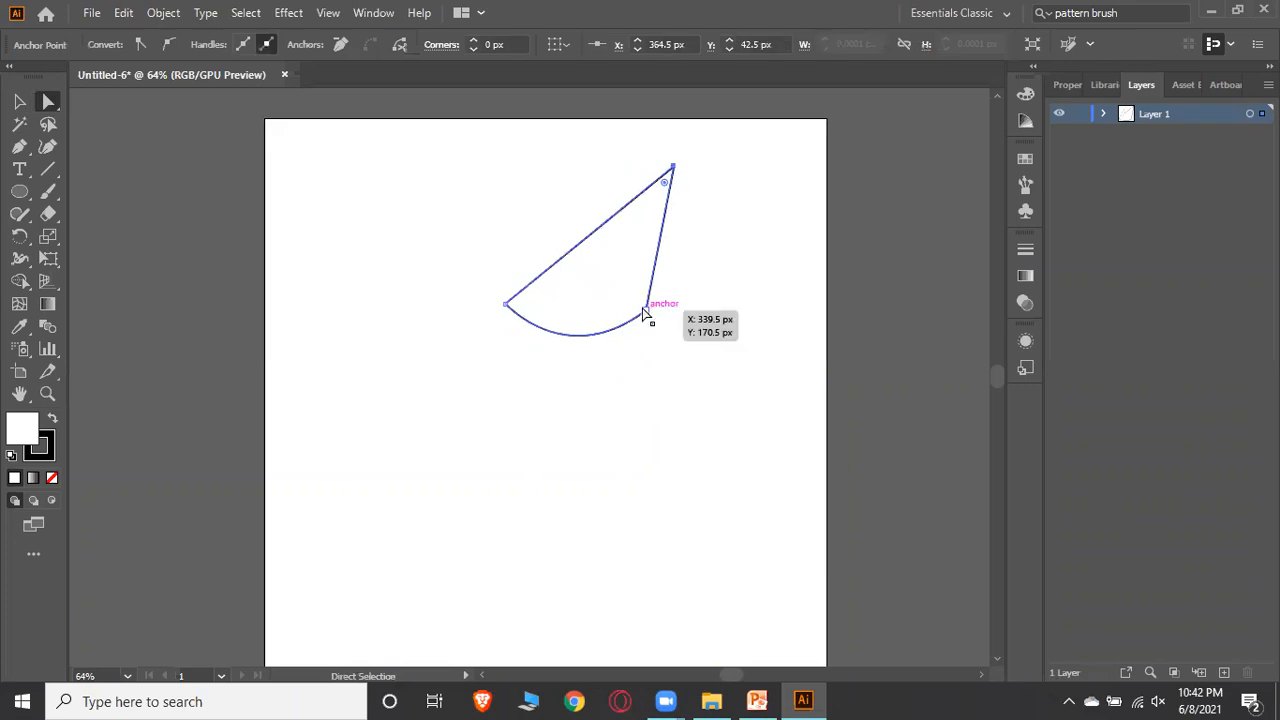
drag(644, 314, 714, 396)
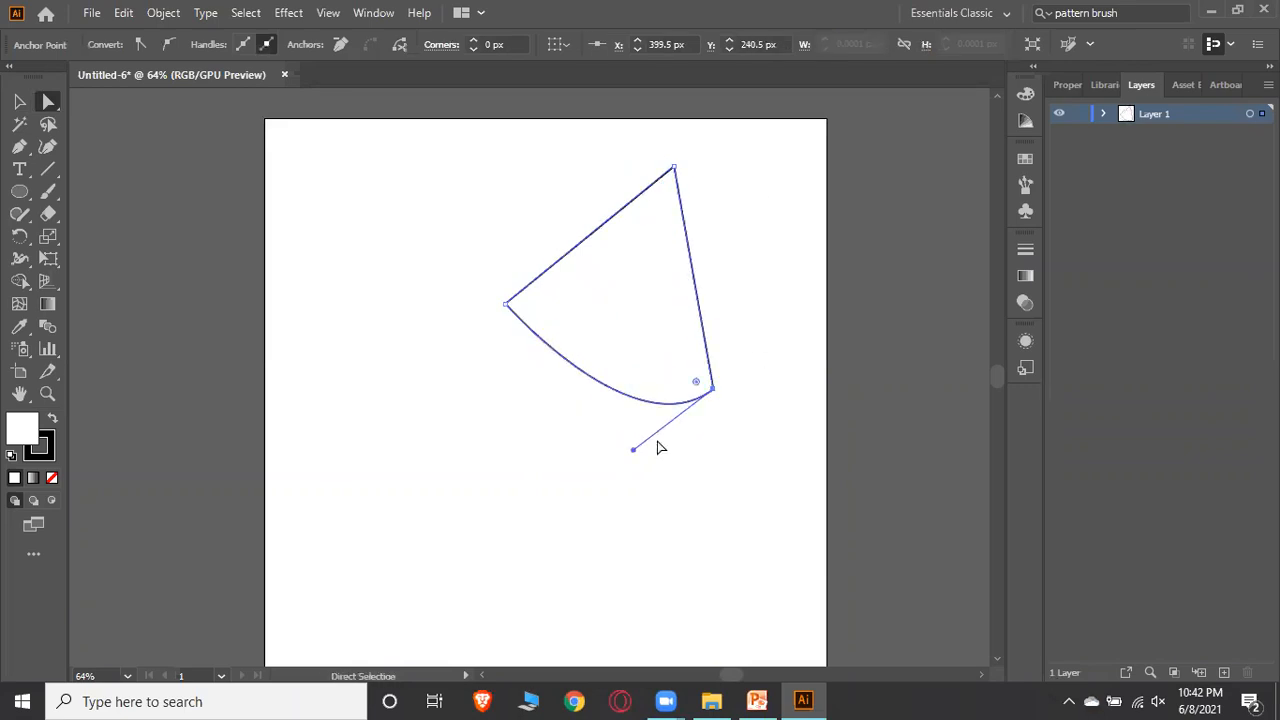
drag(633, 451, 507, 530)
click(508, 306)
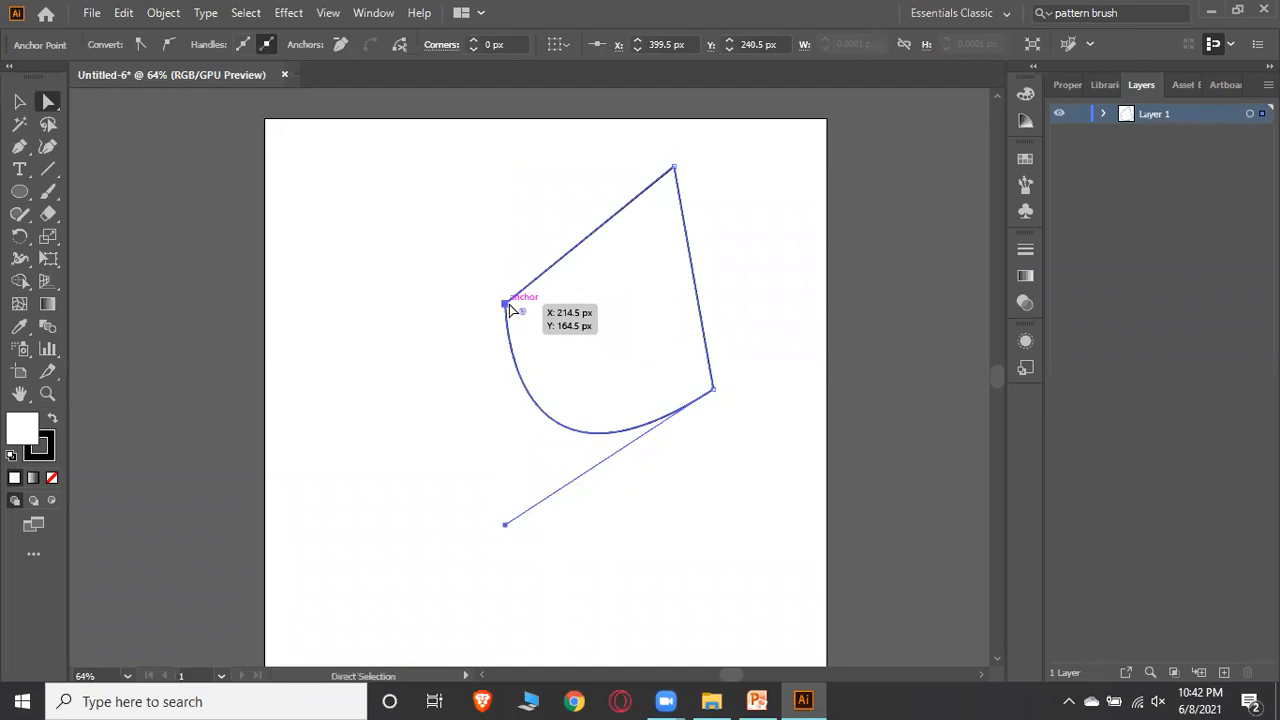
drag(528, 317, 501, 312)
click(501, 312)
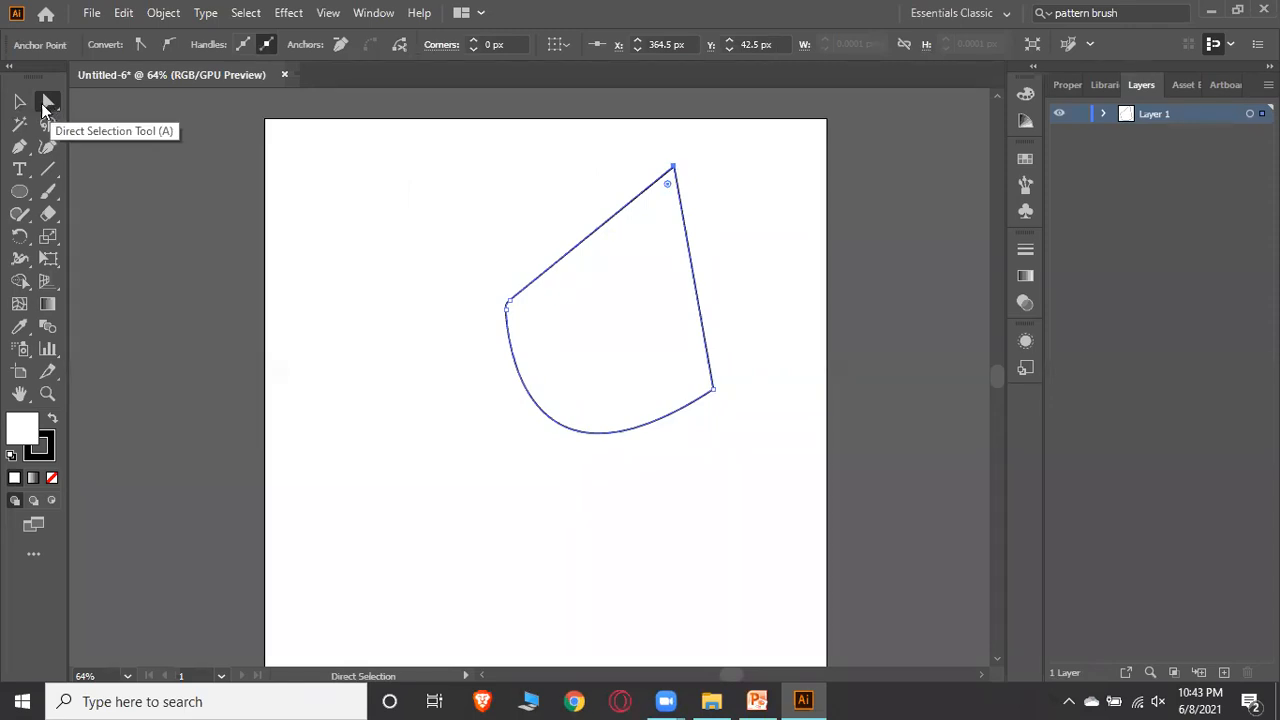
Select the reshaped path and delete it
key(v)
click(603, 205)
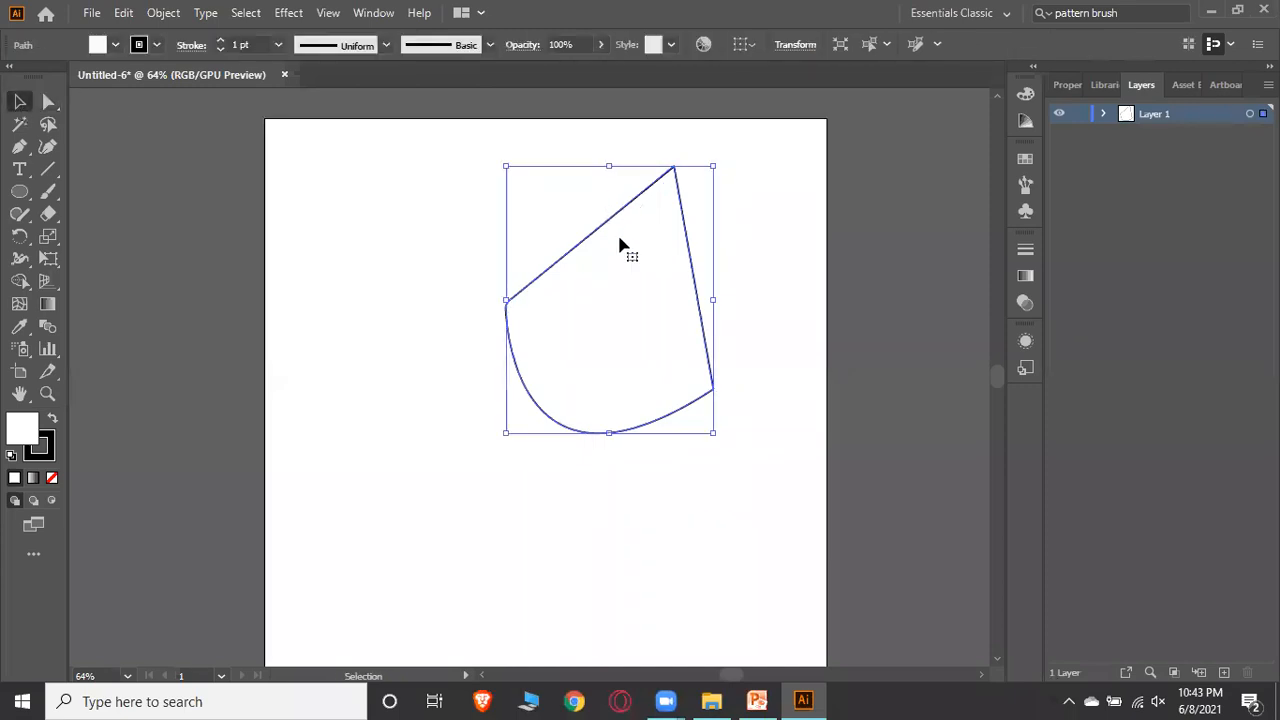
key(Delete)
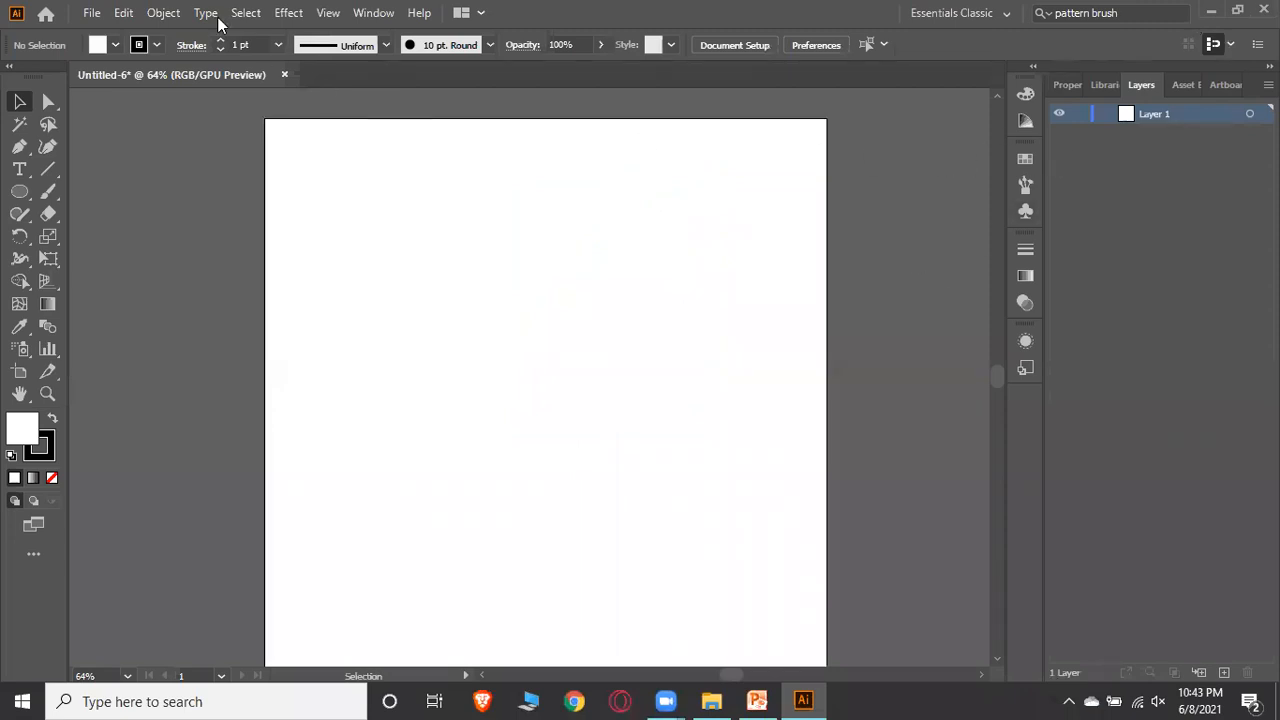
Switch to PowerPoint to view the Design Your First logo slide, then return to Illustrator
click(801, 700)
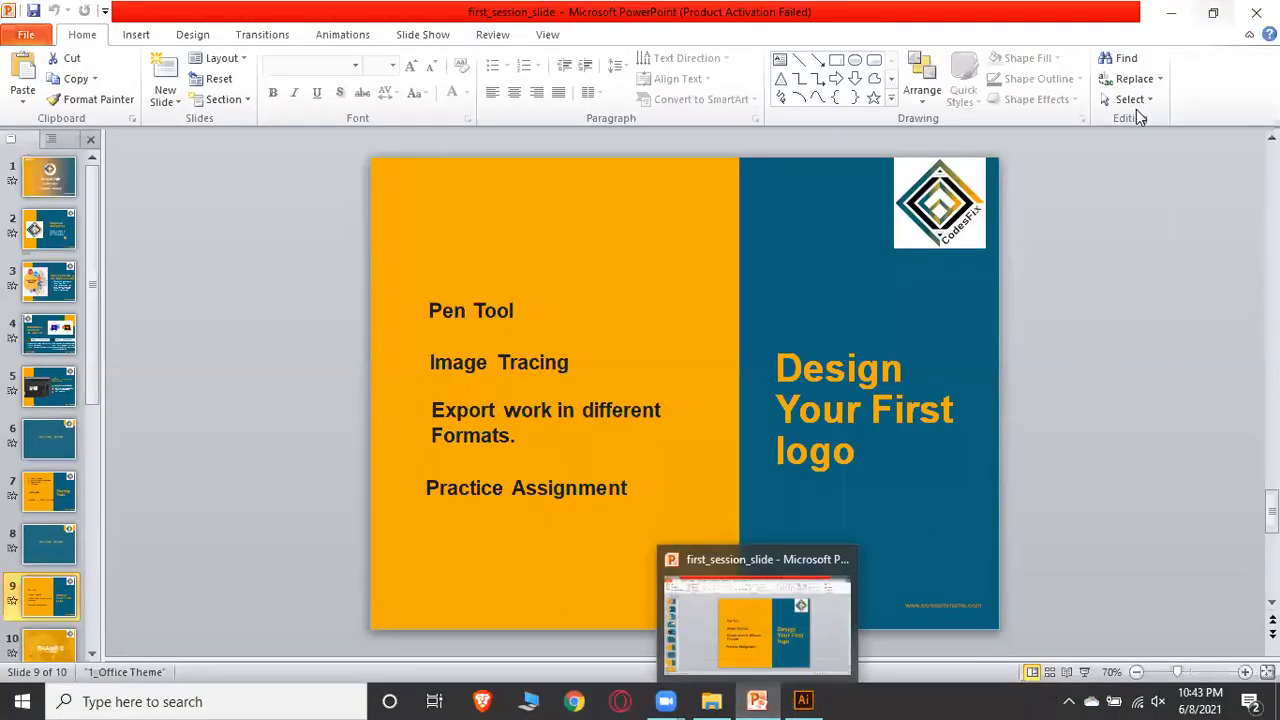
key(alt+h)
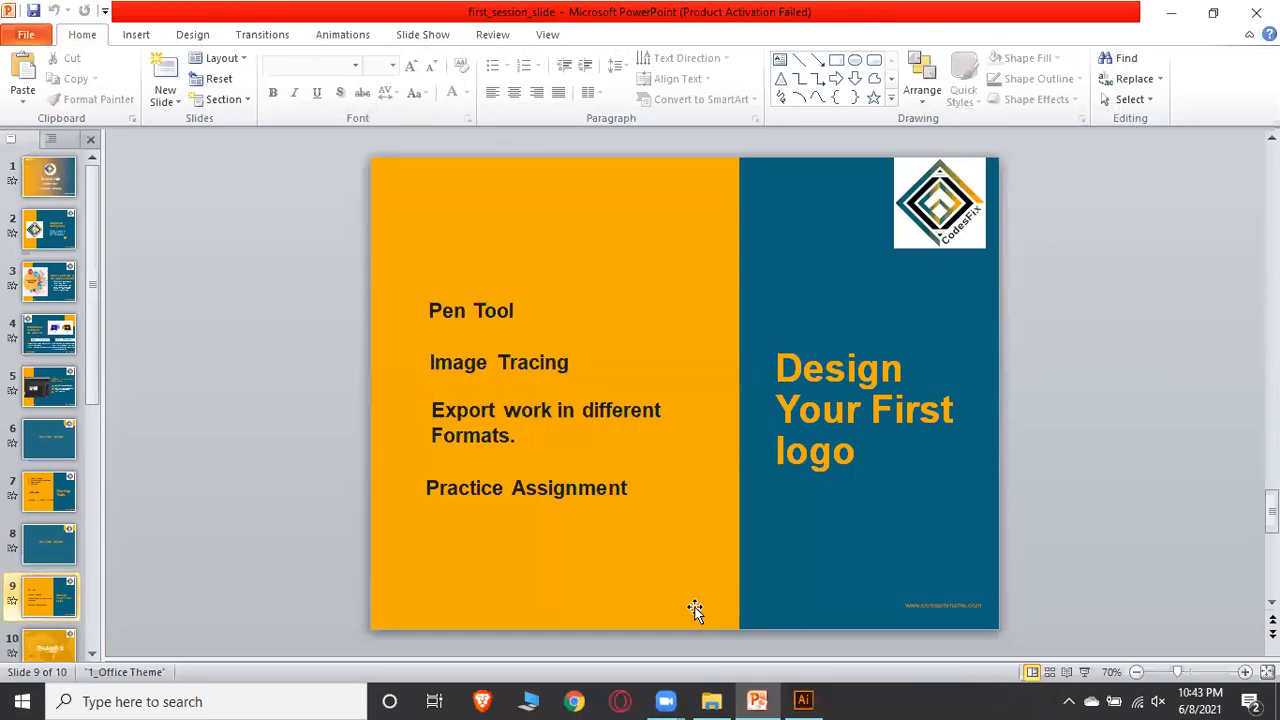
click(757, 700)
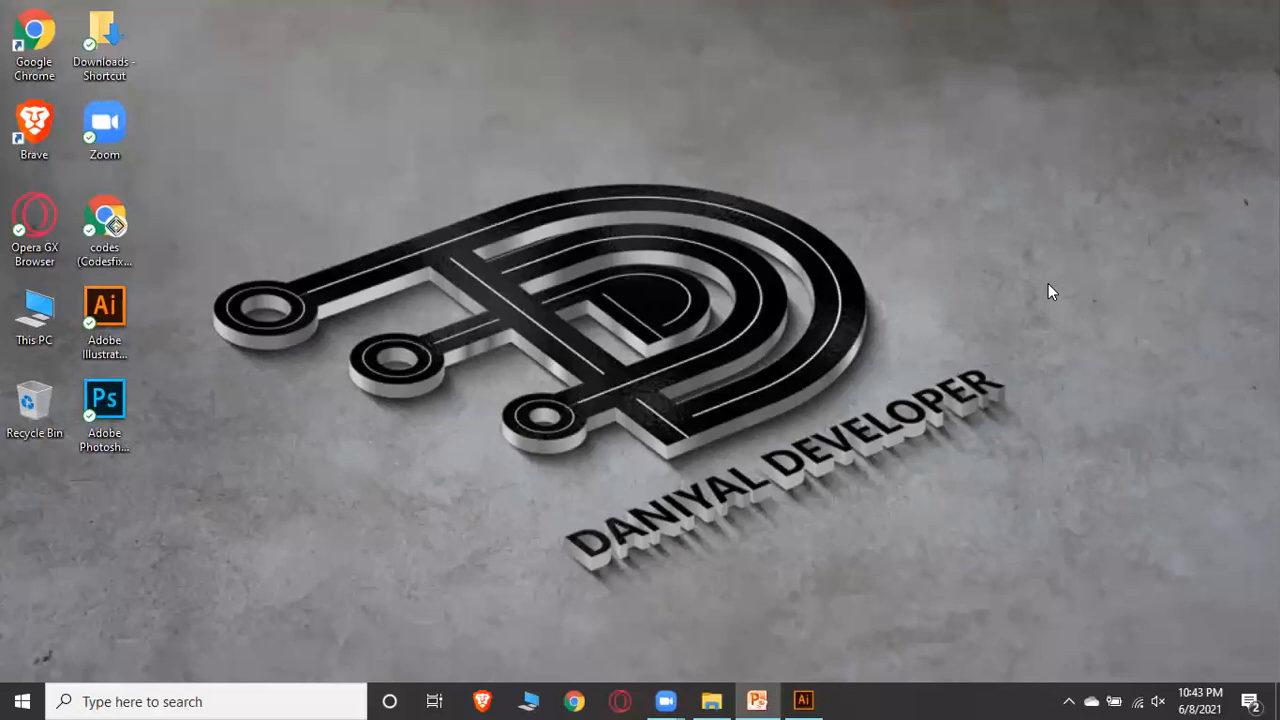
click(805, 700)
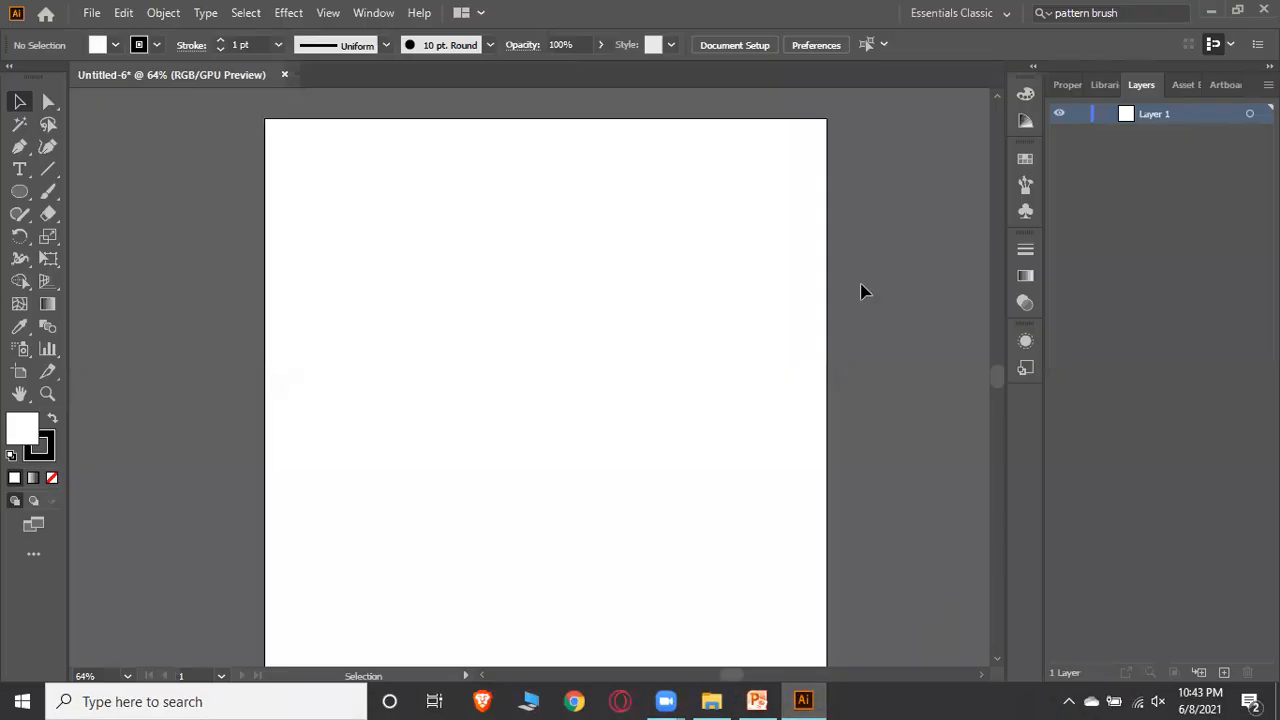
scroll(781, 286, down, 1)
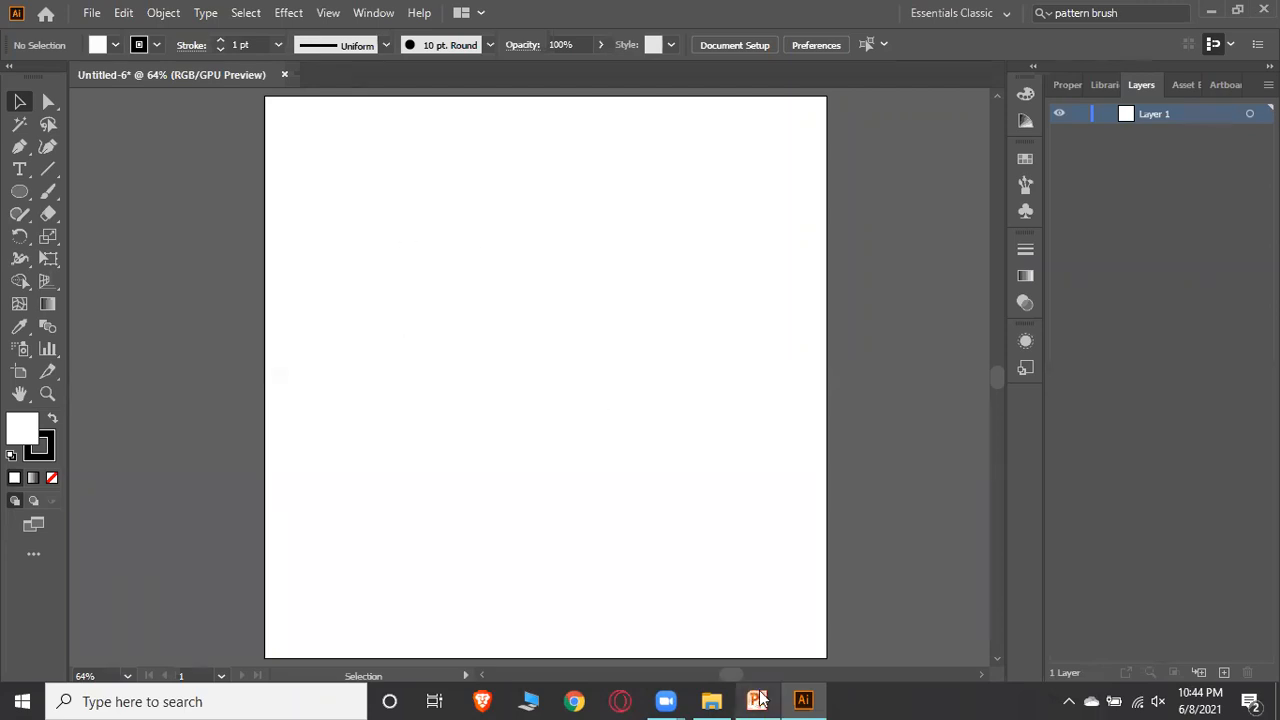
Switch to File Explorer to browse the 1st session's live work folder, then return to Illustrator
click(802, 699)
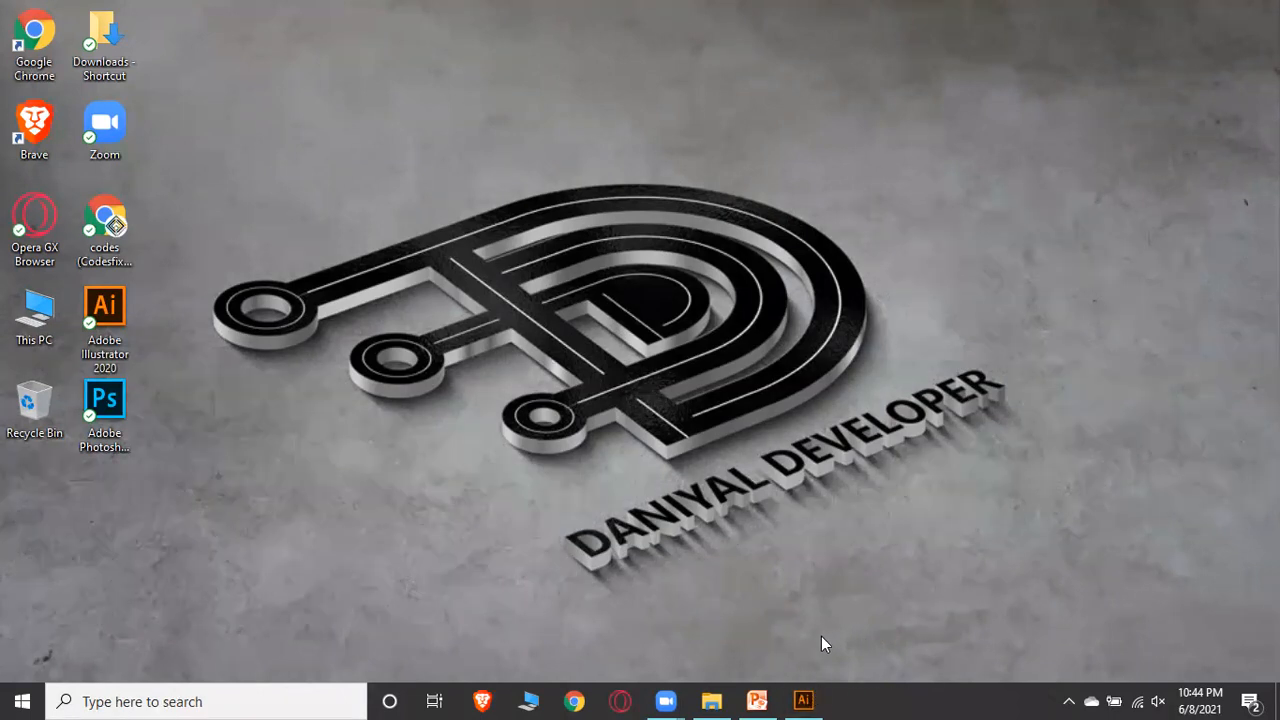
click(695, 699)
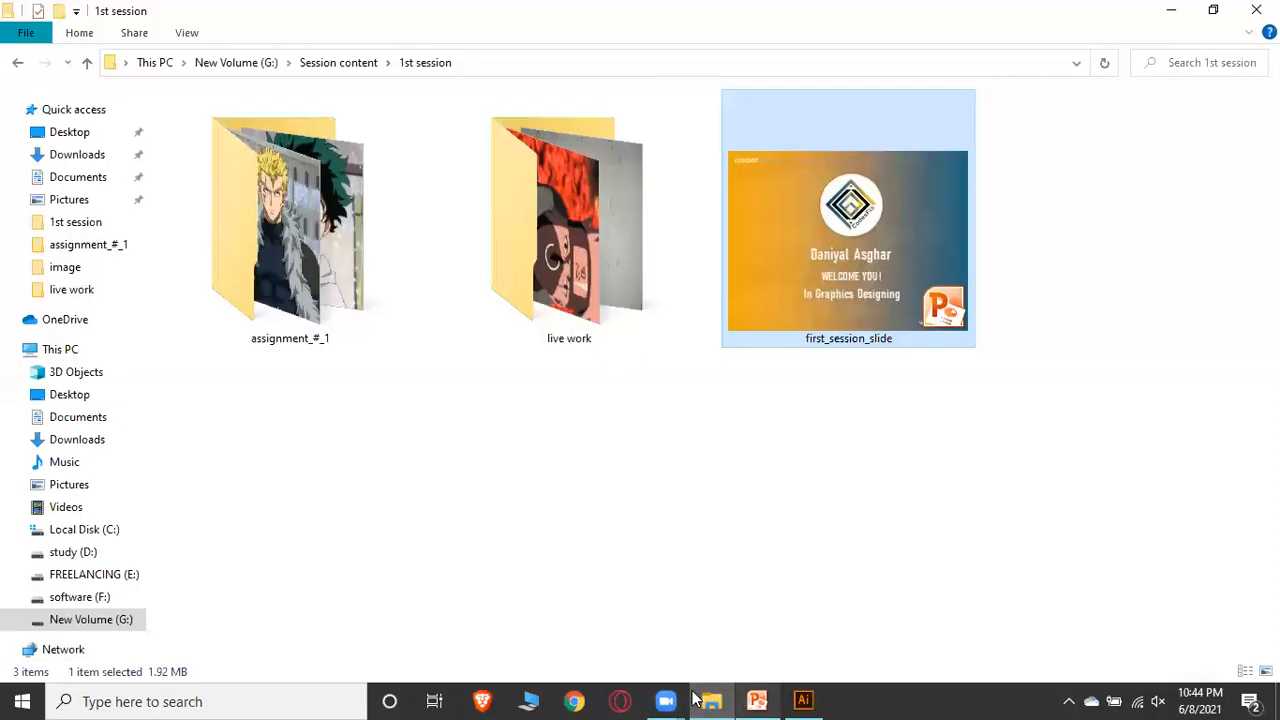
double_click(592, 215)
click(190, 160)
click(803, 700)
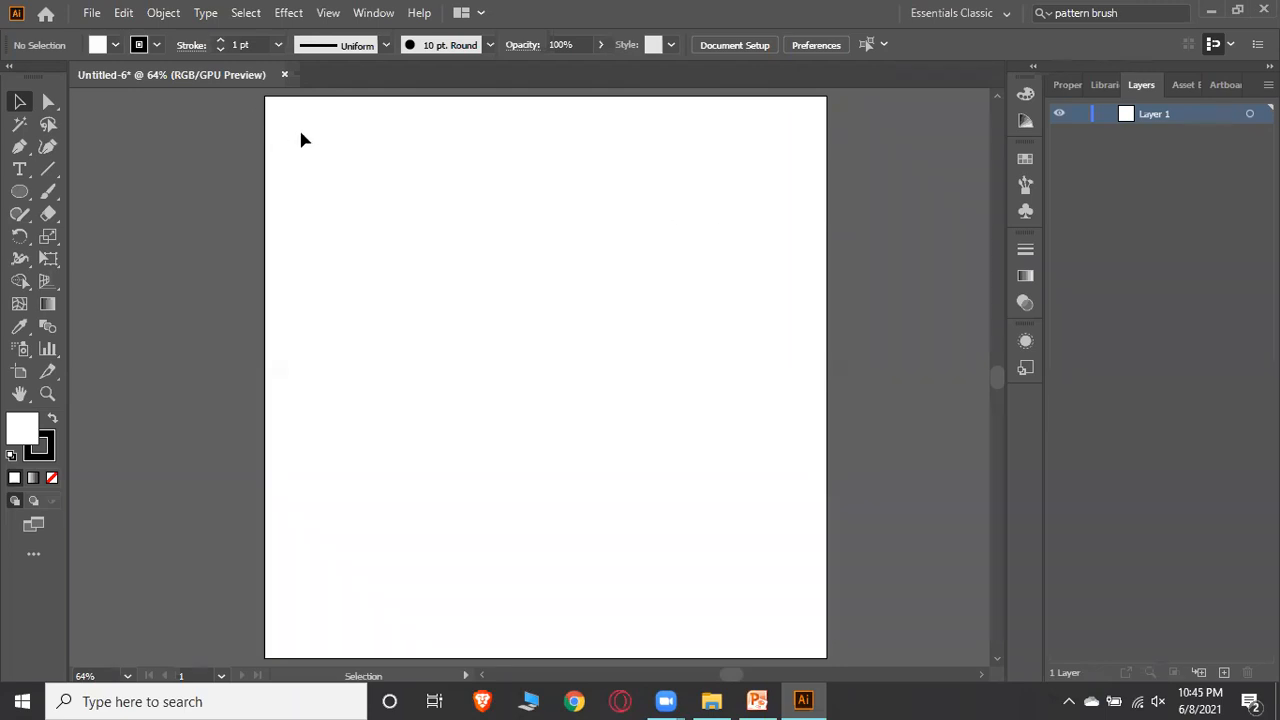
Place IMG_20210608_162813_103 from Session content's 1st session live work folder as a template layer
click(91, 13)
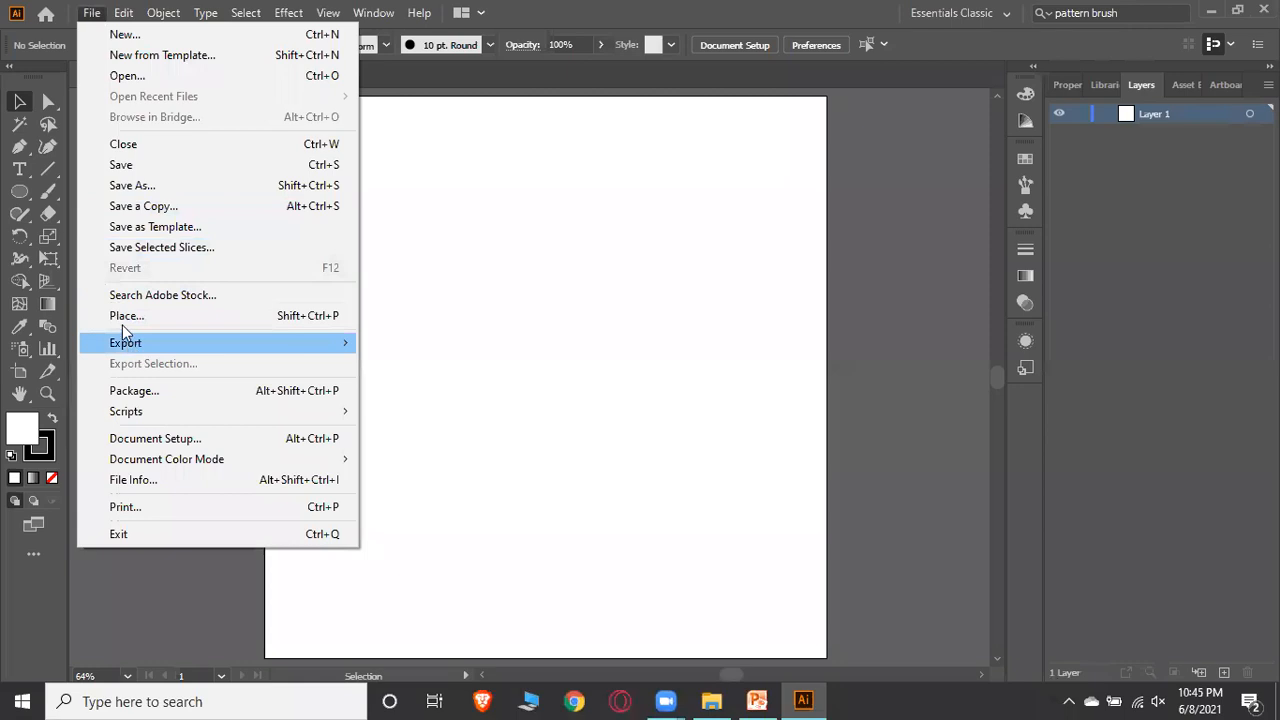
click(89, 15)
click(89, 15)
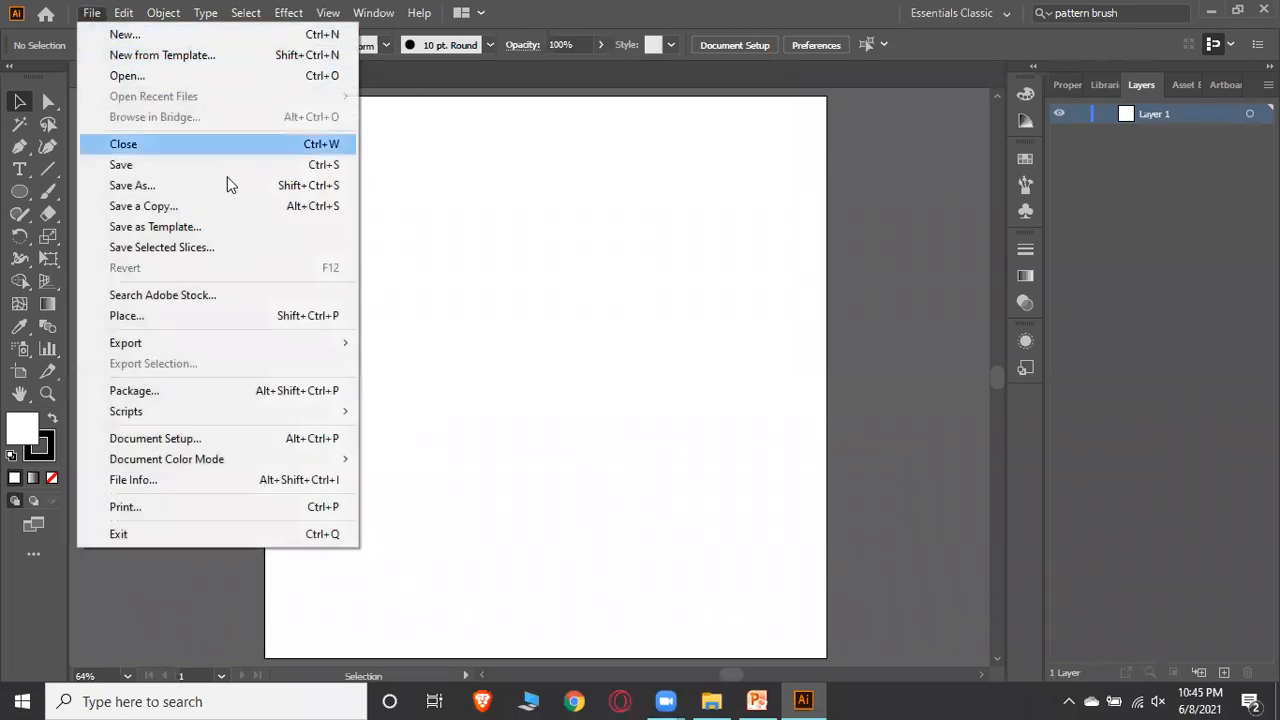
click(141, 317)
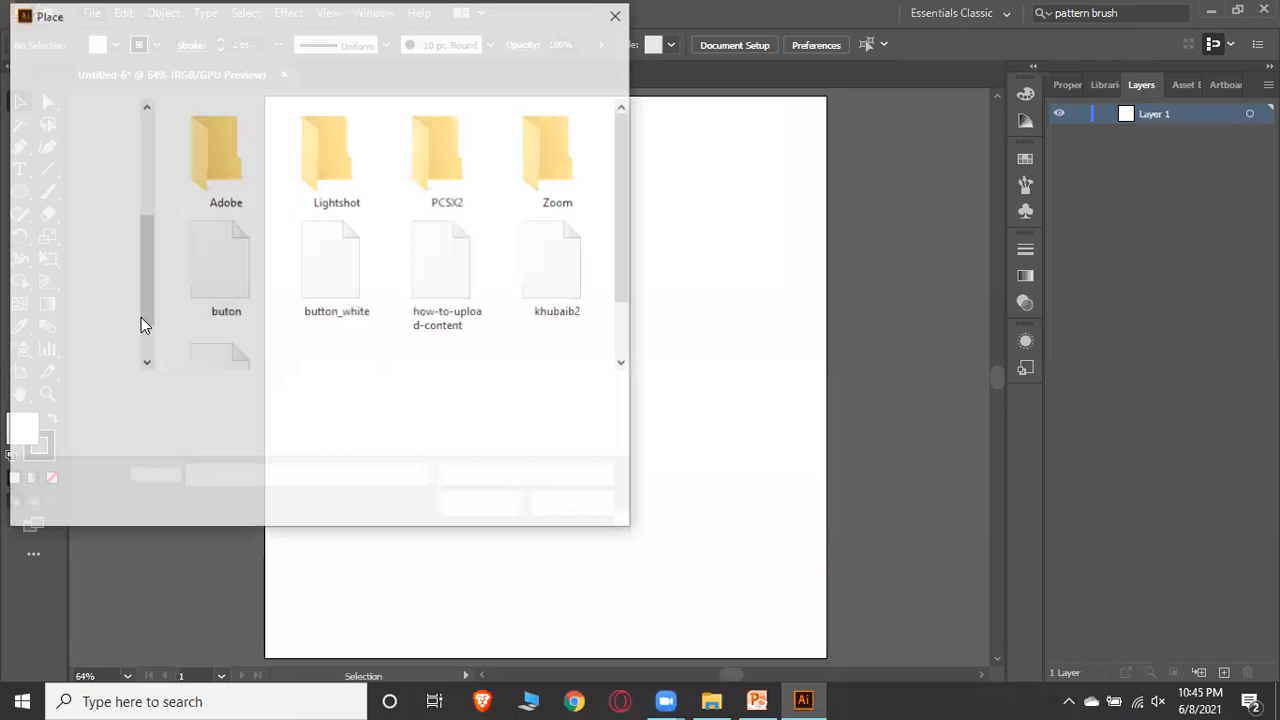
scroll(371, 253, down, 2)
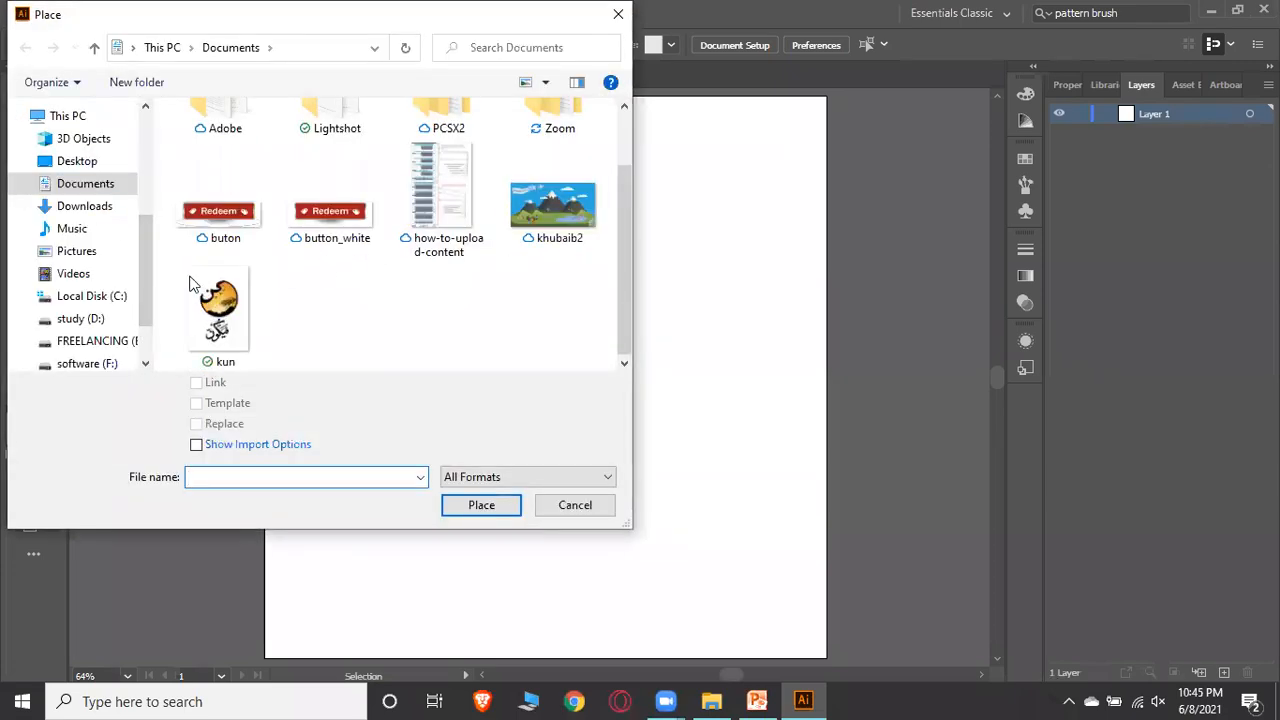
scroll(100, 350, down, 1)
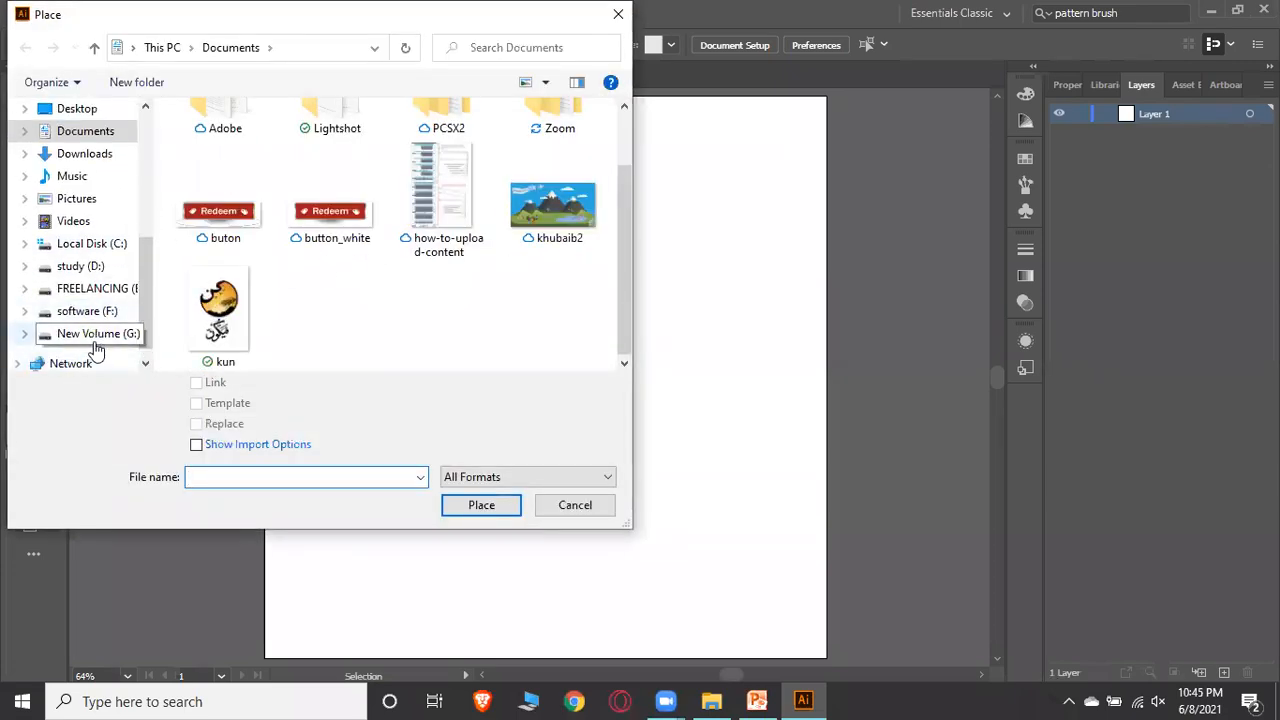
click(98, 336)
double_click(236, 196)
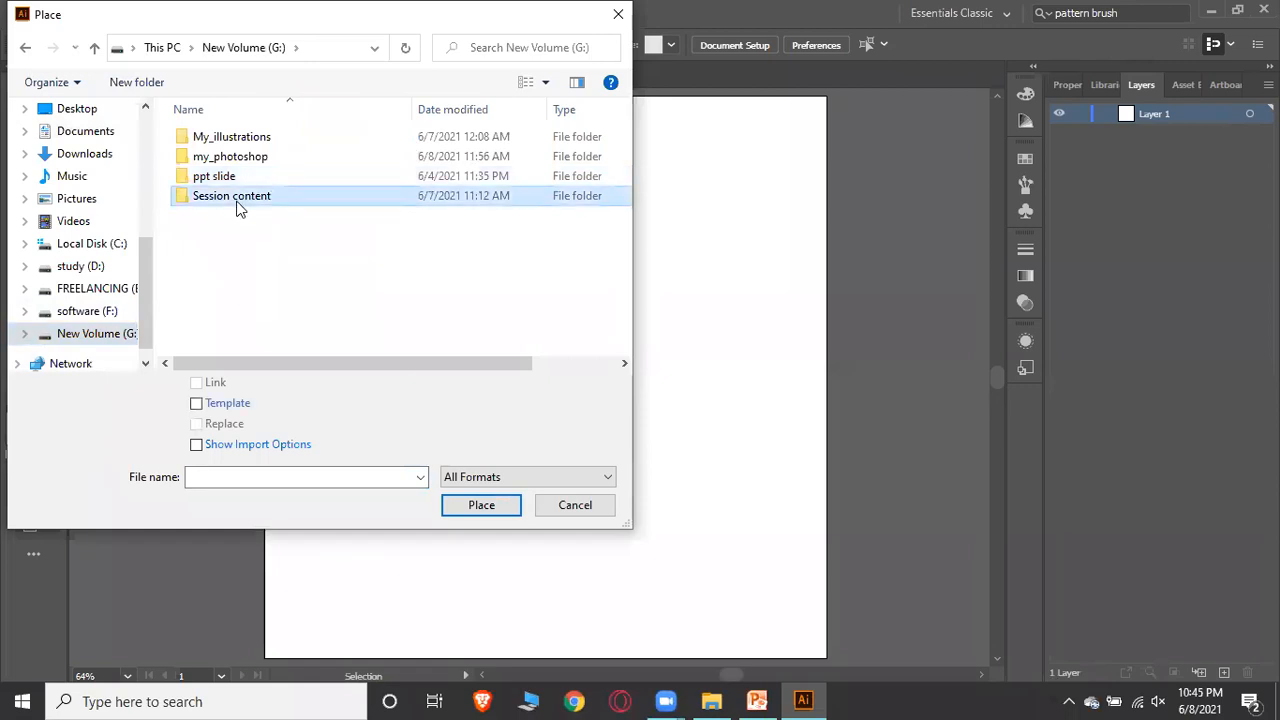
click(233, 140)
double_click(233, 140)
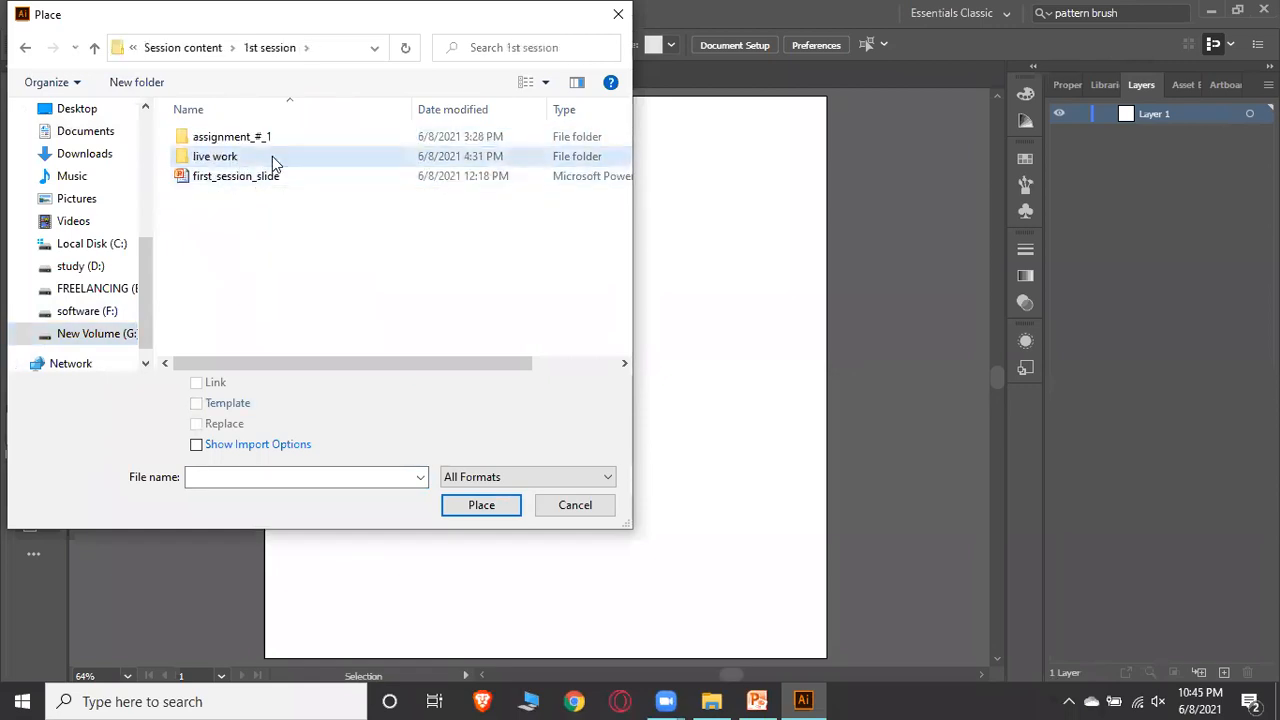
double_click(272, 156)
click(195, 163)
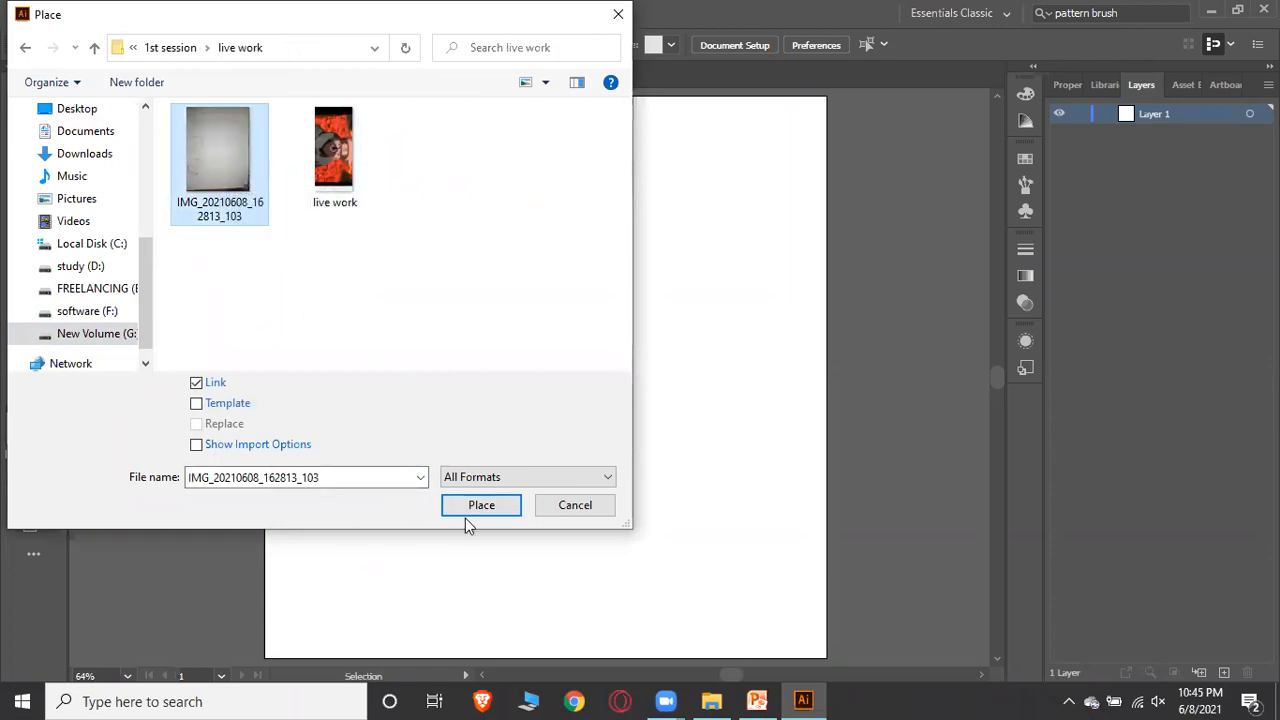
click(197, 404)
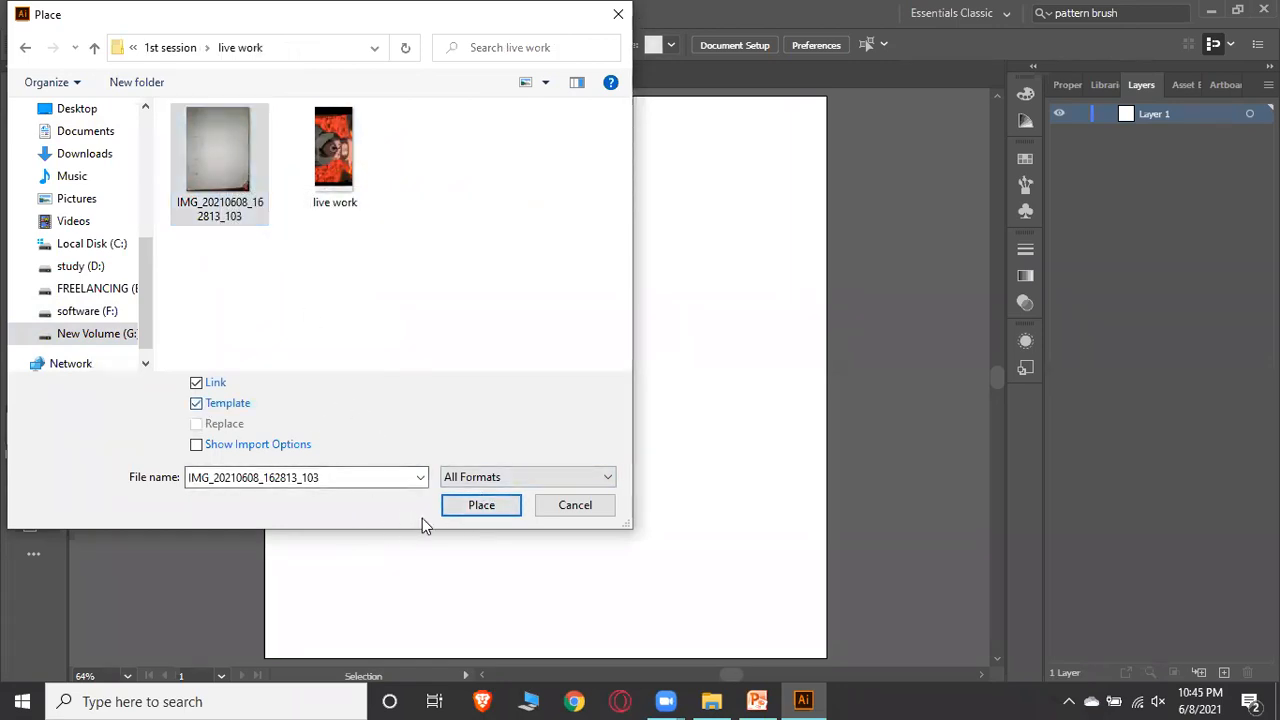
click(471, 508)
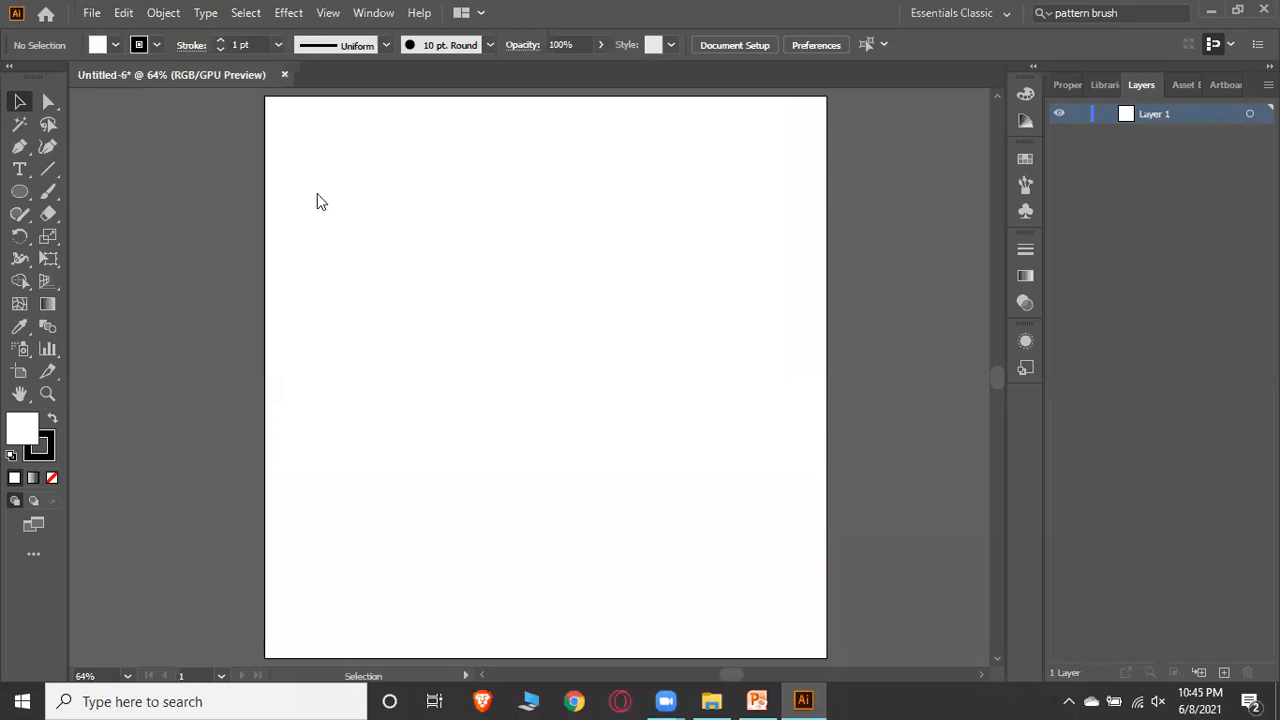
Hide the template layer and make Layer 1 the active layer
scroll(474, 243, down, 1)
scroll(486, 257, up, 2)
scroll(484, 268, down, 1)
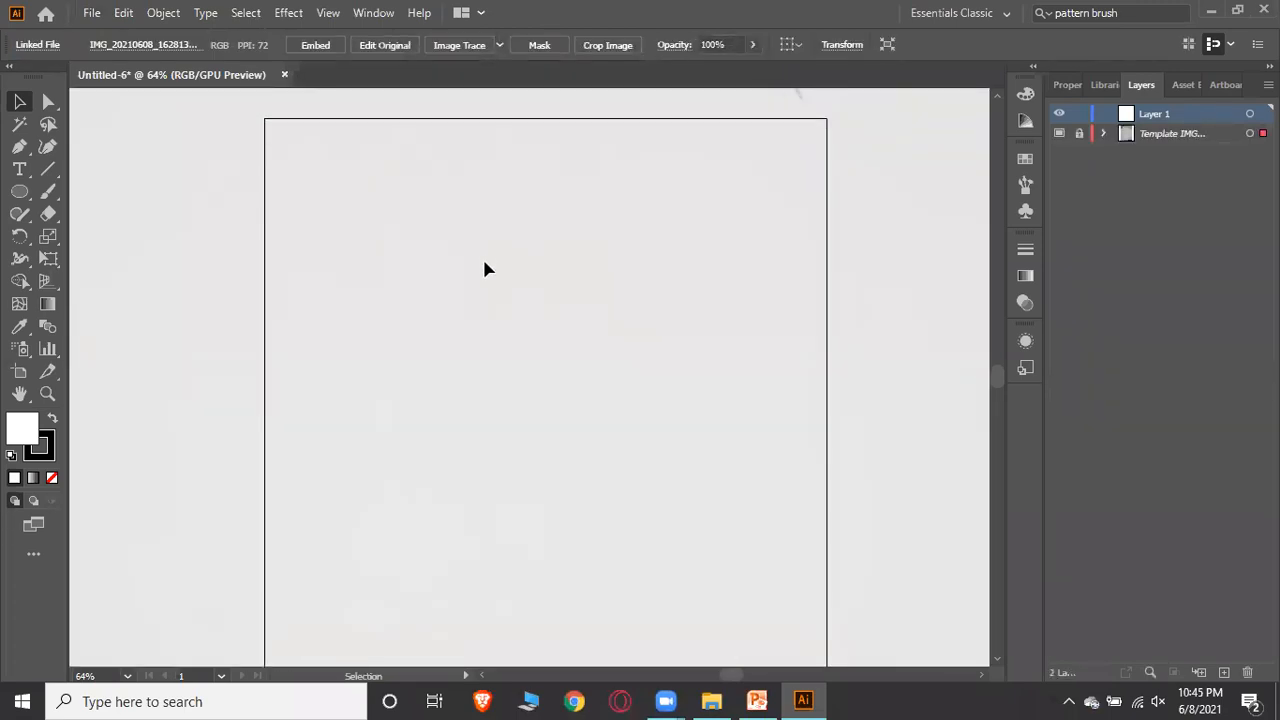
click(1145, 129)
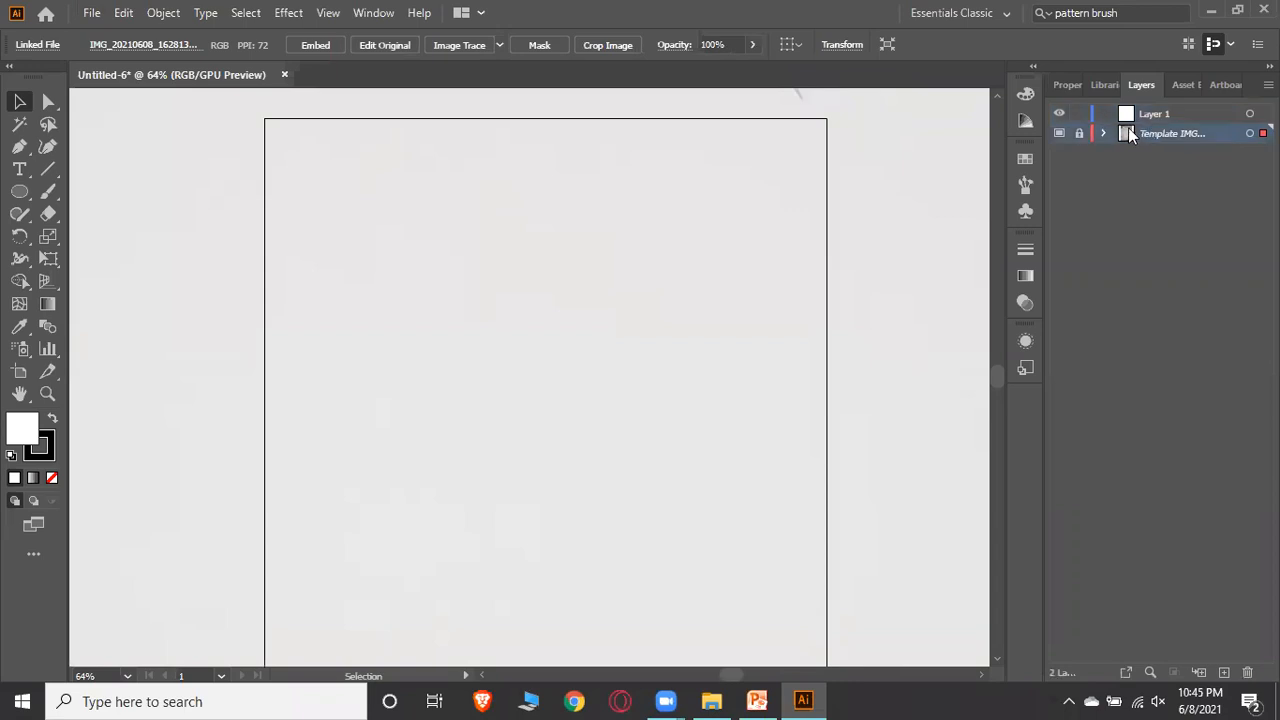
click(1060, 134)
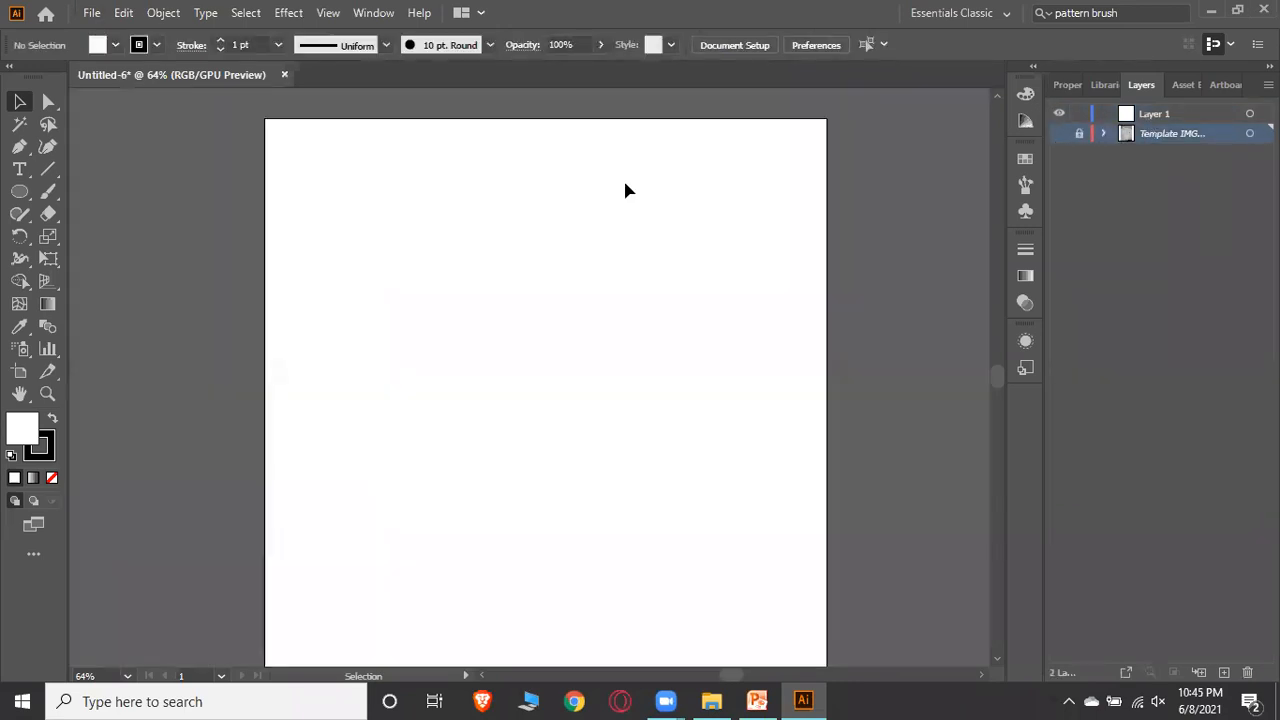
click(1124, 115)
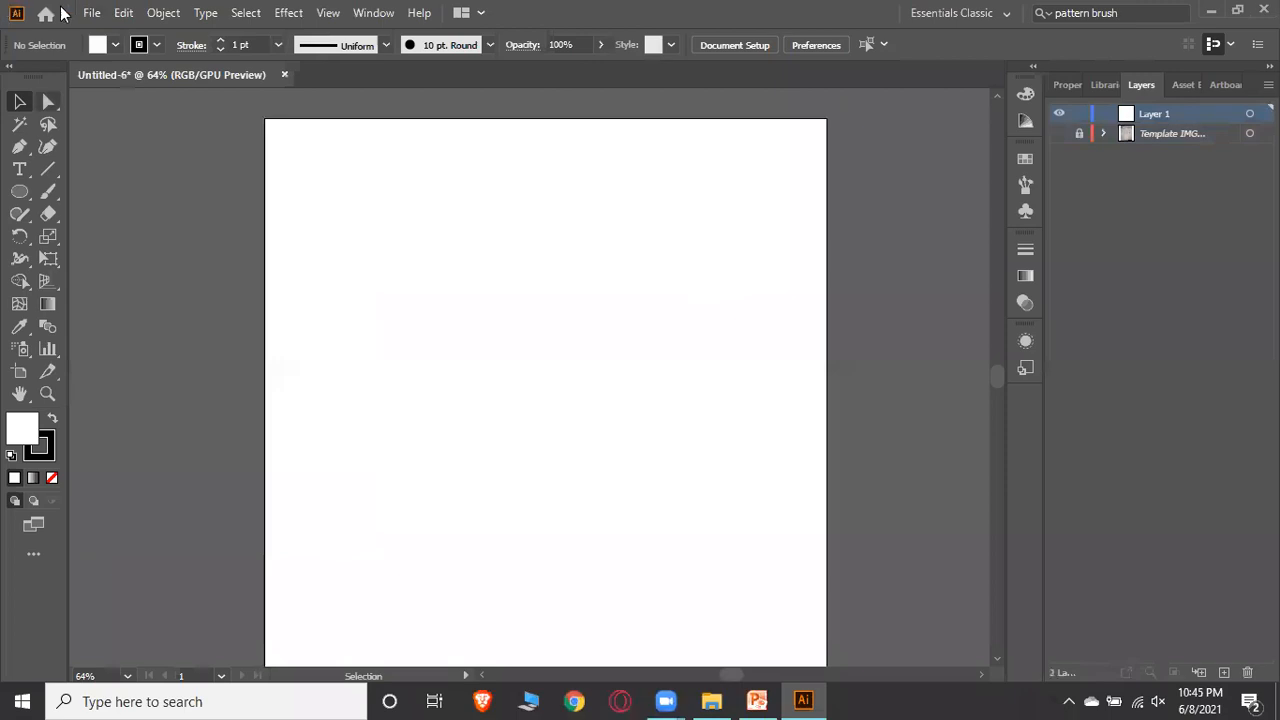
Place the same sketch image again as a normal linked image, drawing it roughly the artboard's size
click(92, 13)
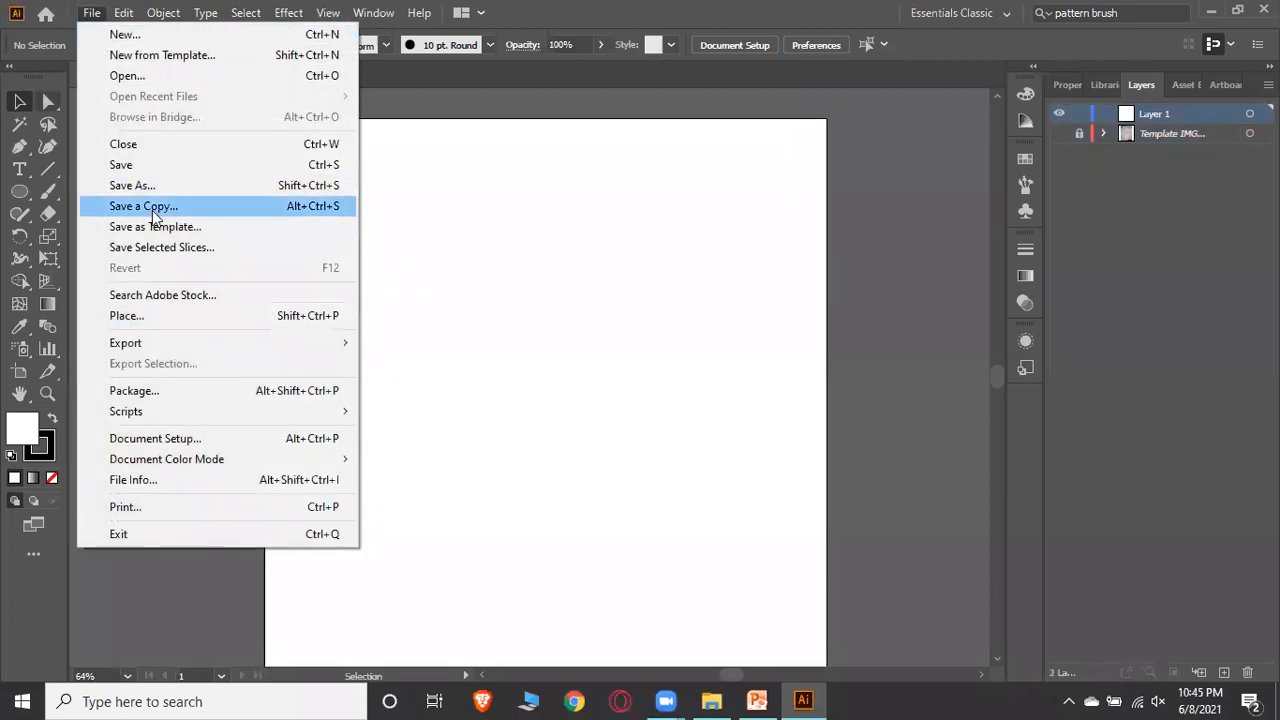
click(163, 318)
click(257, 176)
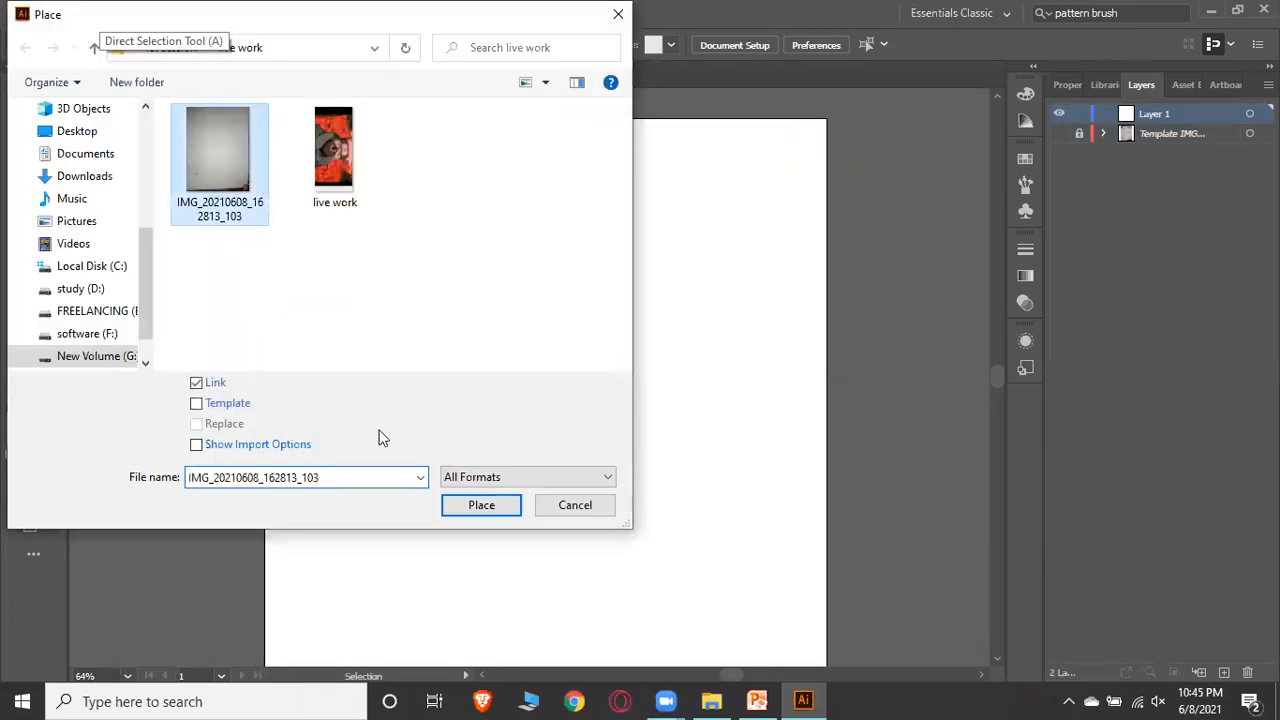
click(470, 506)
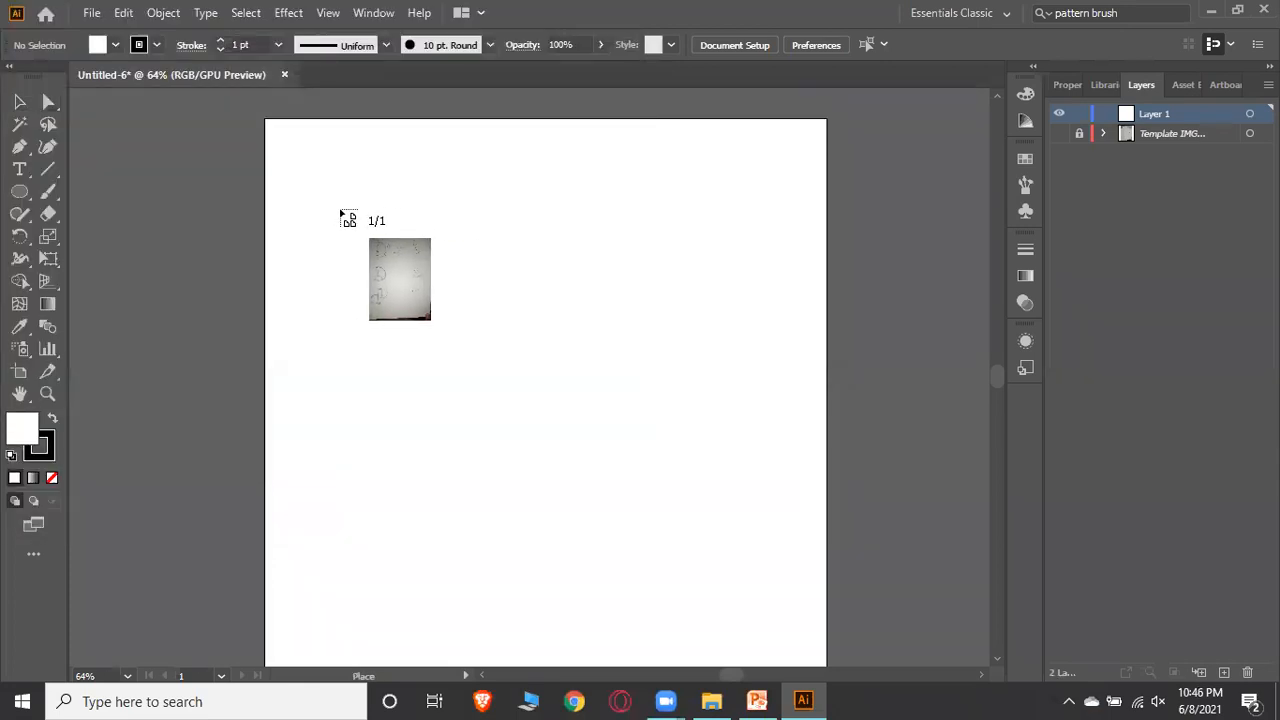
mouse_move(280, 127)
mouse_down()
mouse_move(372, 253)
mouse_move(449, 326)
mouse_move(524, 453)
mouse_move(689, 616)
mouse_move(723, 616)
mouse_move(716, 668)
mouse_move(695, 607)
mouse_up()
scroll(743, 384, up, 3)
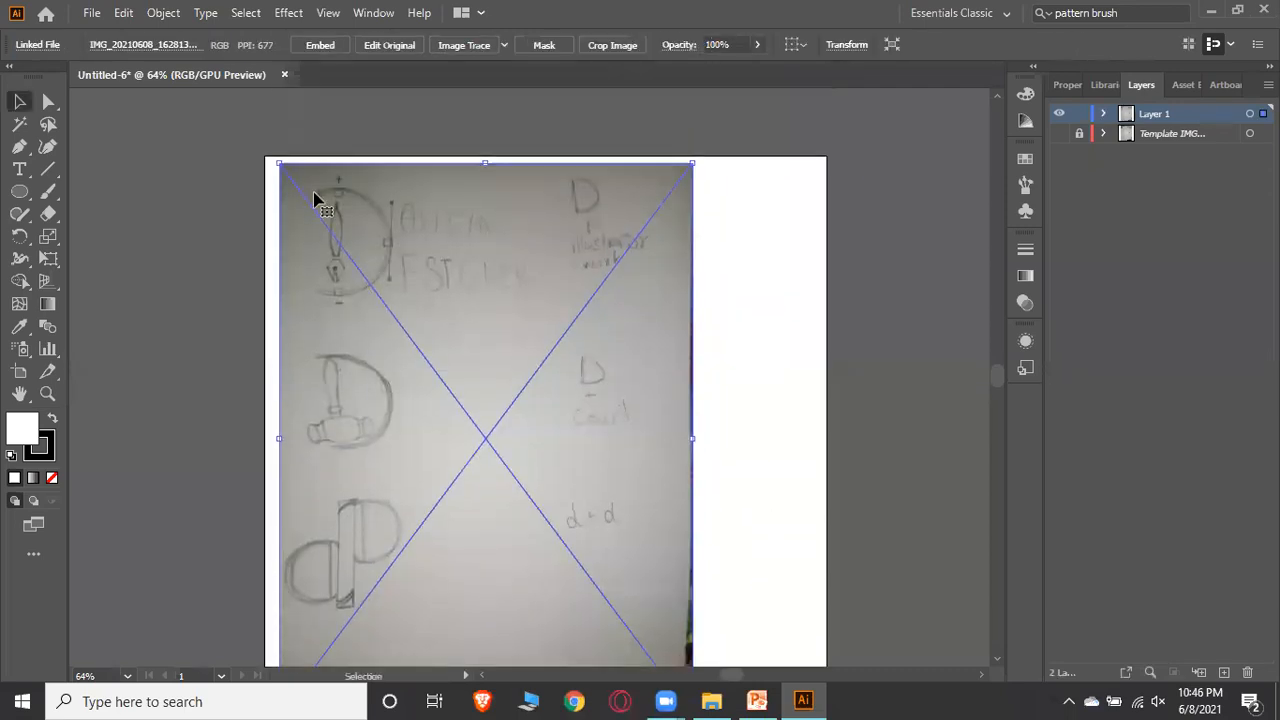
Move the placed sketch image rightward to centre it on the artboard, then deselect it
click(759, 290)
drag(517, 406, 590, 404)
scroll(799, 181, down, 1)
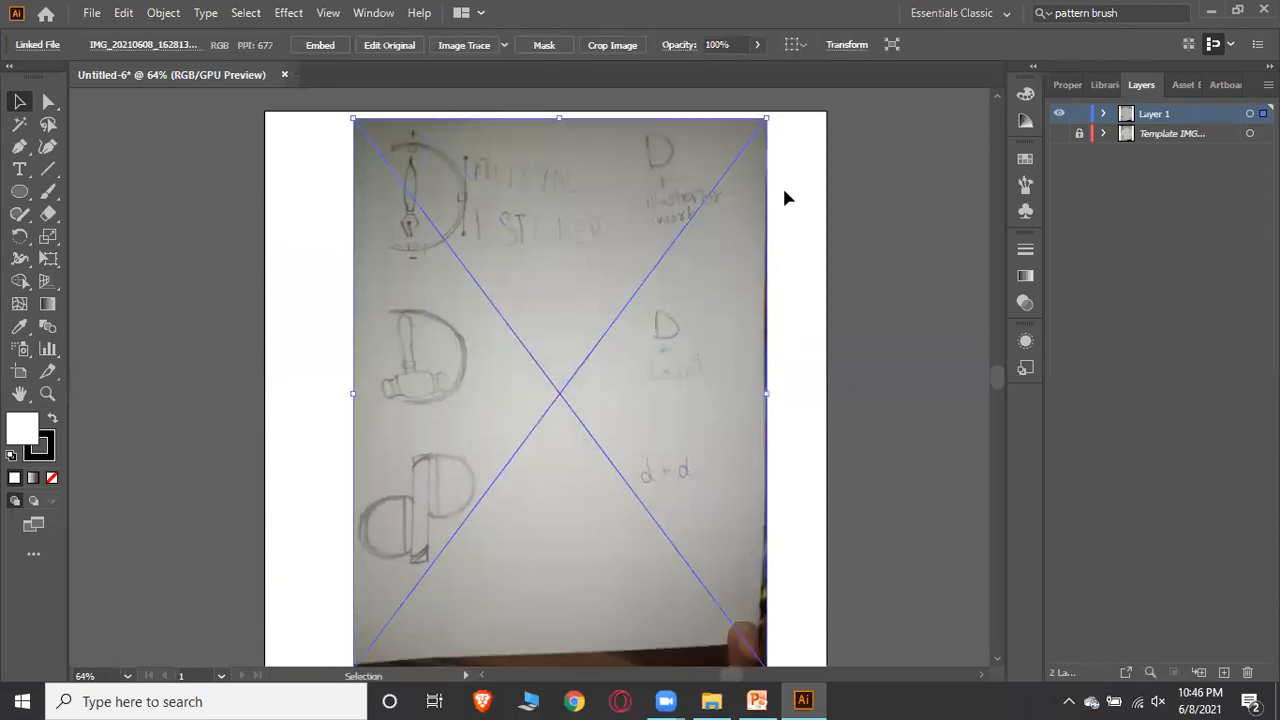
click(806, 325)
Zoom to 150% on the sketch's top logo draft and lock the placed sketch image
click(127, 676)
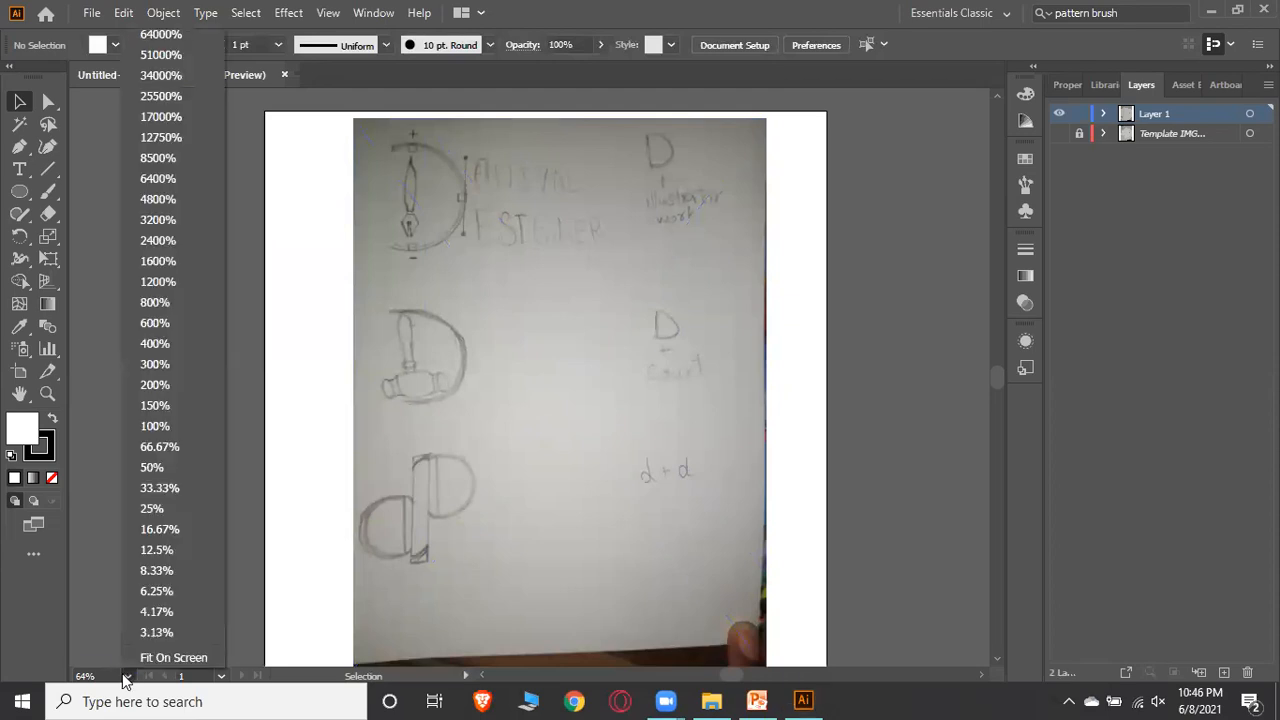
click(121, 671)
click(127, 677)
click(167, 408)
scroll(878, 336, up, 2)
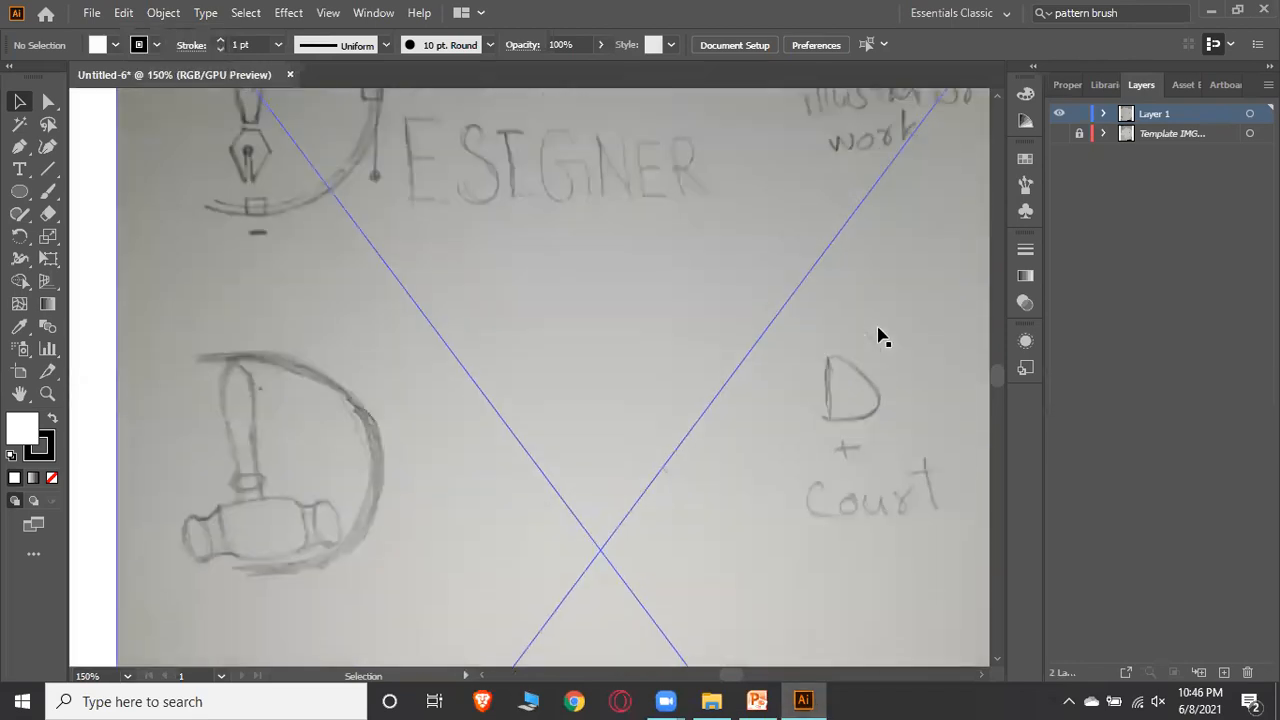
scroll(878, 336, up, 6)
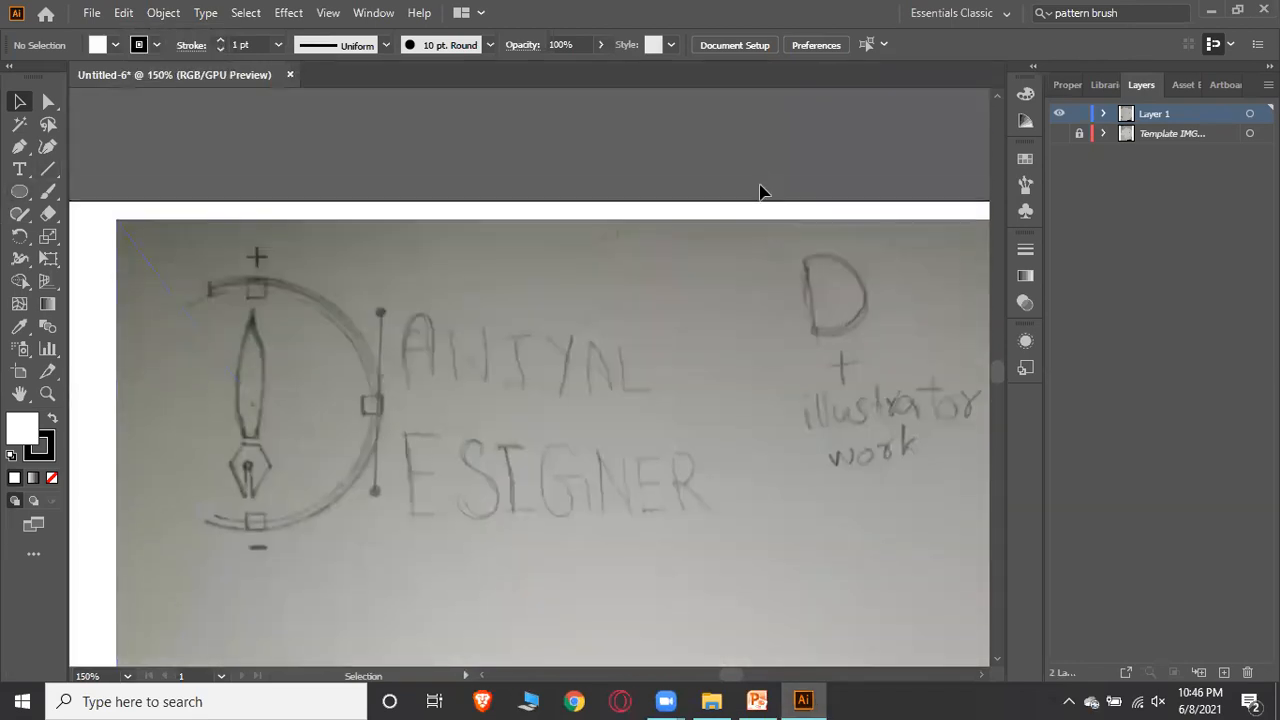
scroll(726, 169, down, 3)
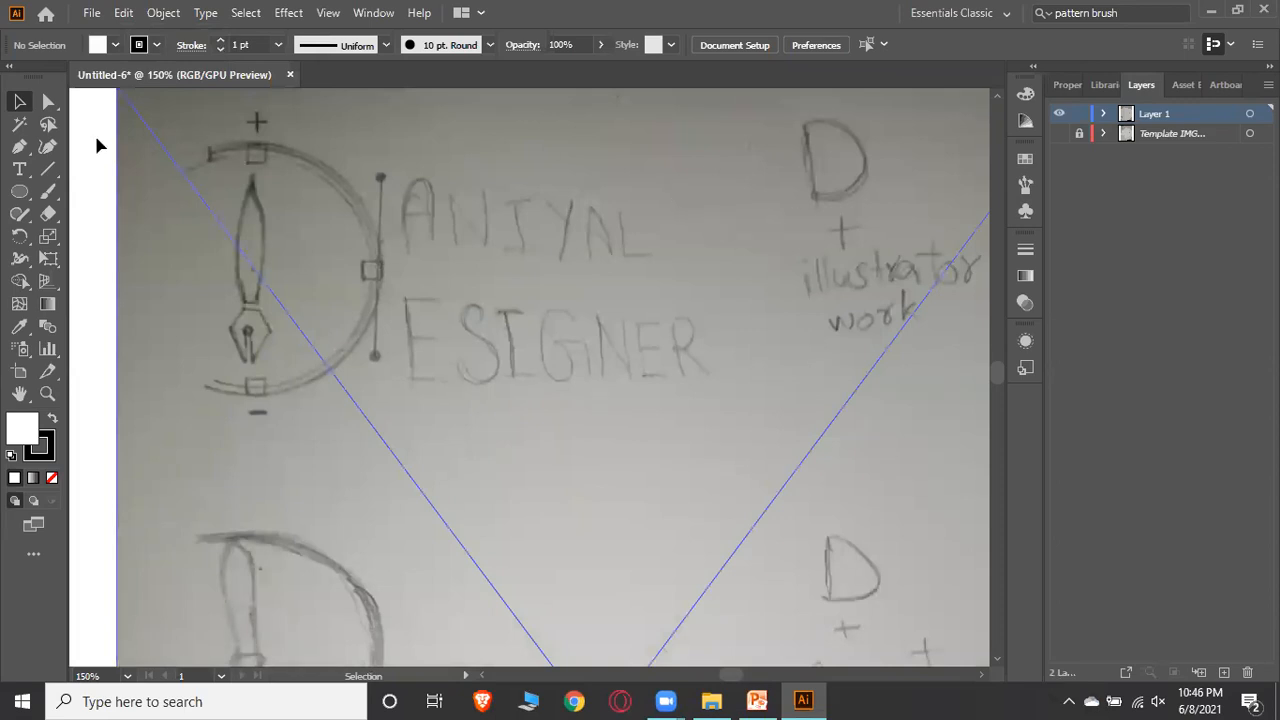
scroll(505, 245, up, 1)
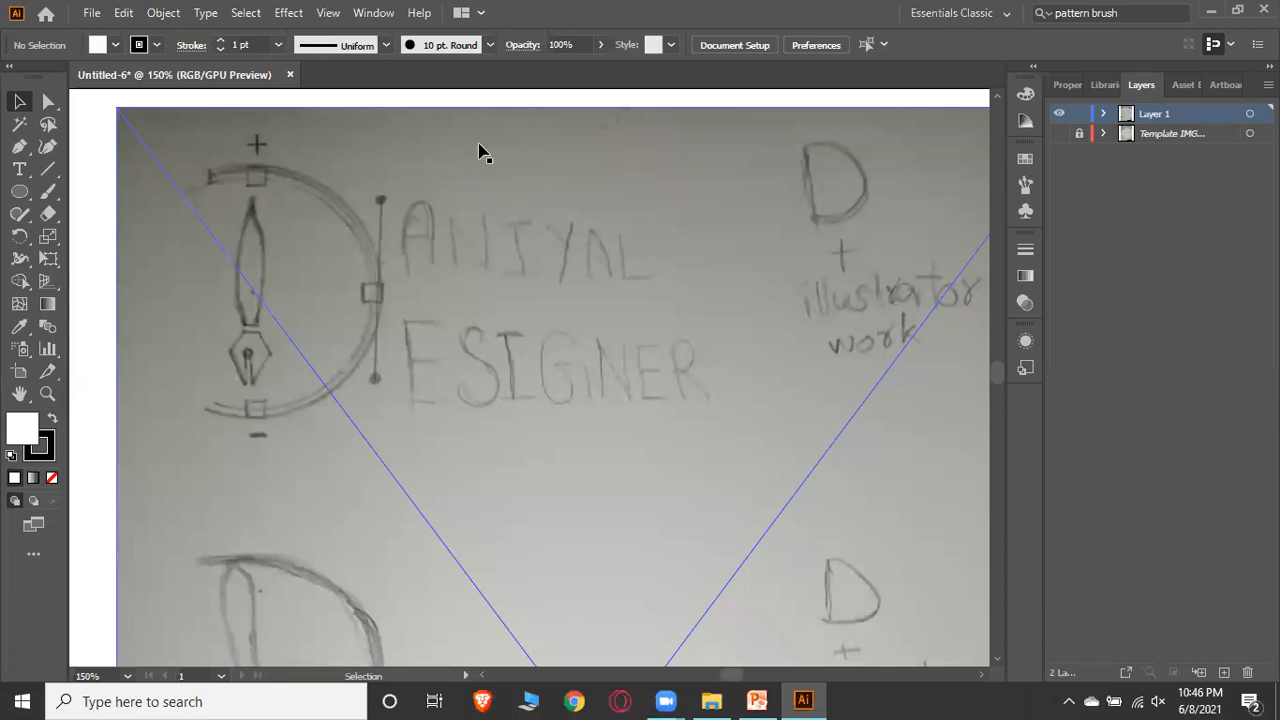
scroll(705, 130, up, 1)
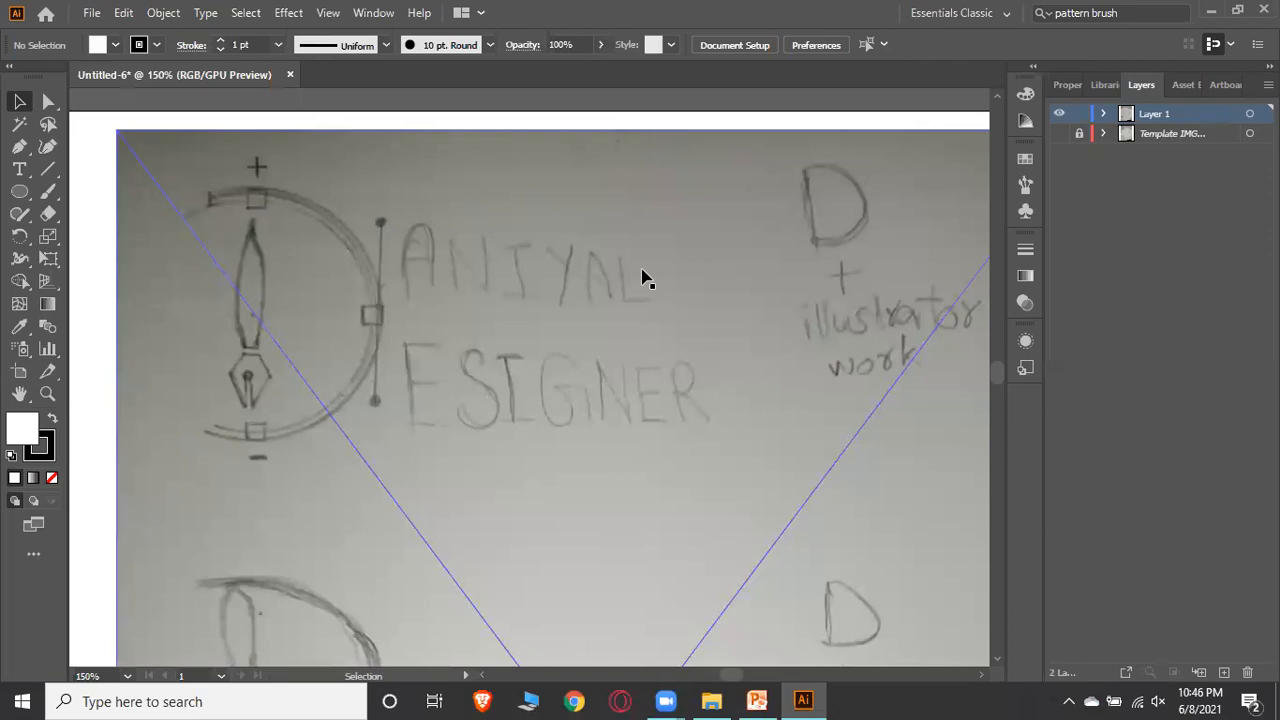
scroll(630, 290, down, 5)
scroll(655, 330, up, 1)
scroll(652, 330, up, 4)
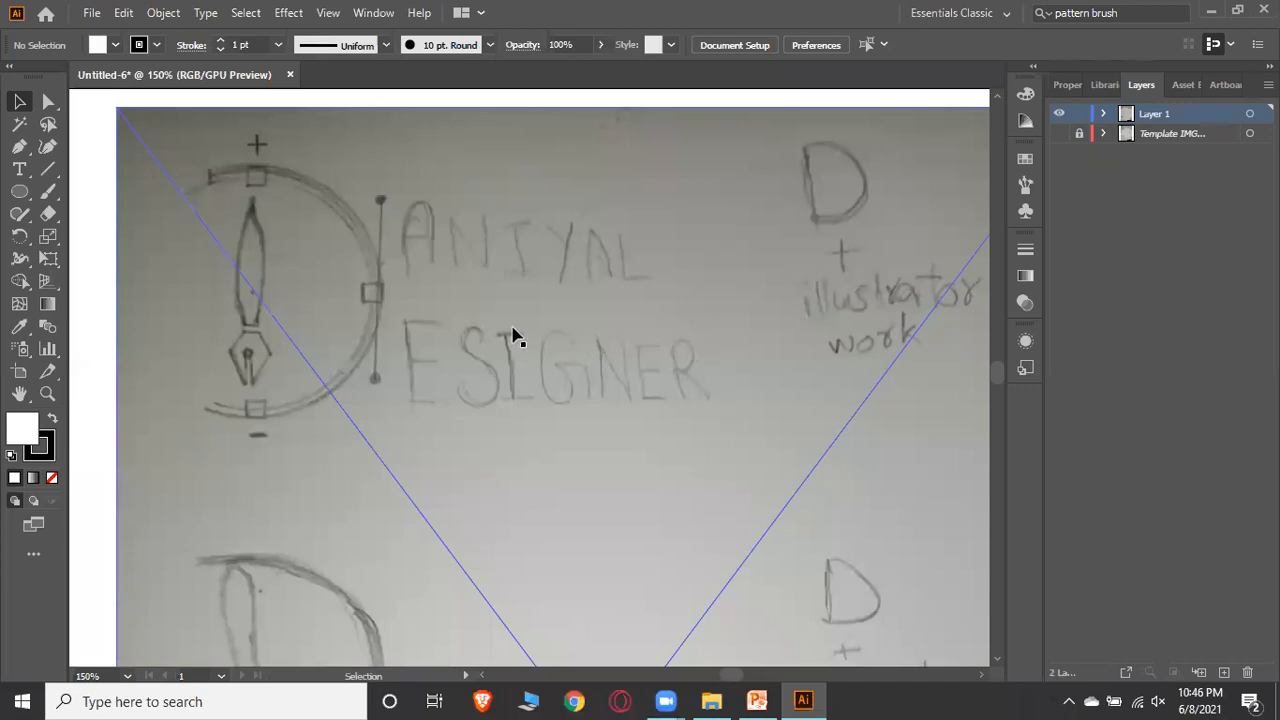
click(458, 292)
click(163, 13)
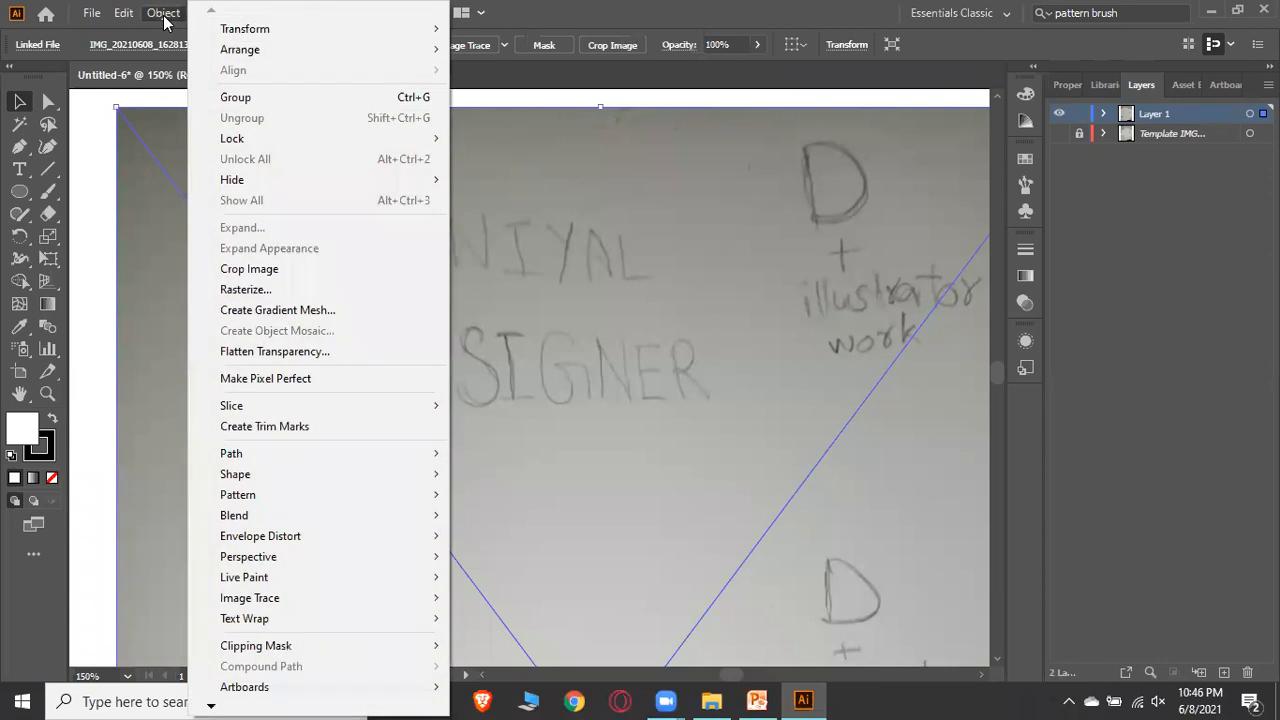
mouse_move(242, 139)
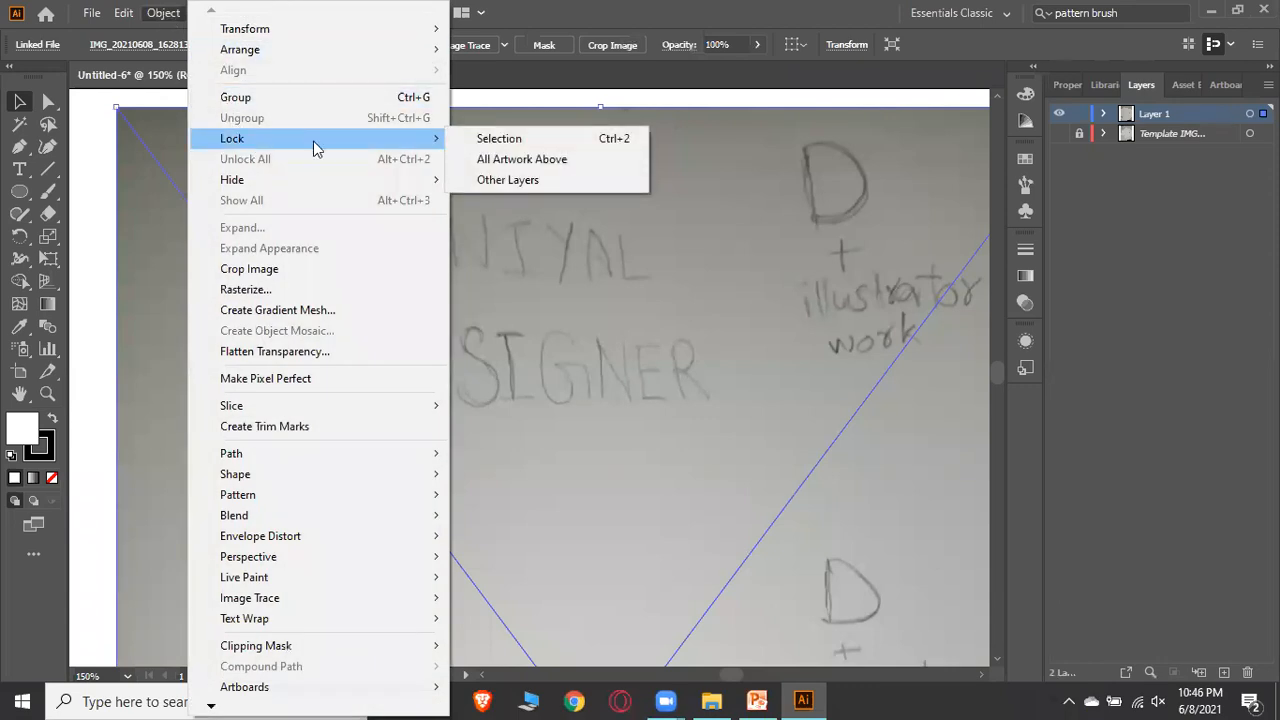
click(497, 143)
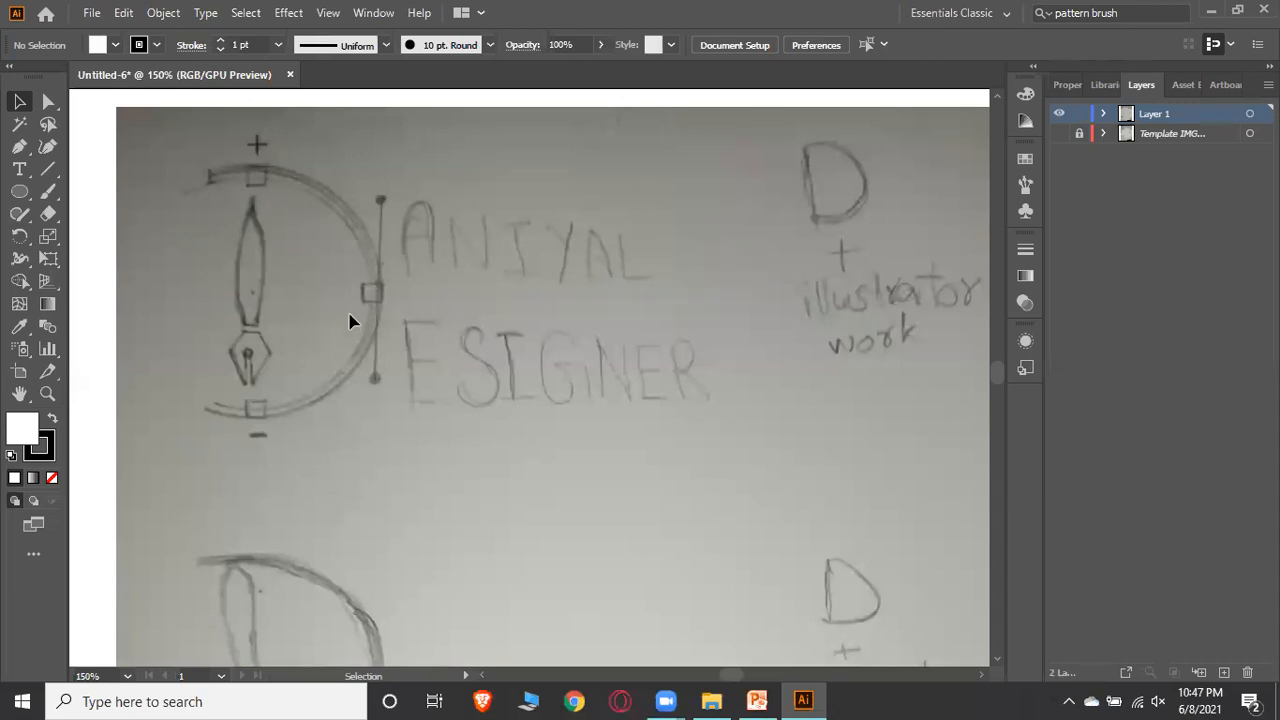
scroll(355, 290, up, 2)
scroll(449, 240, down, 1)
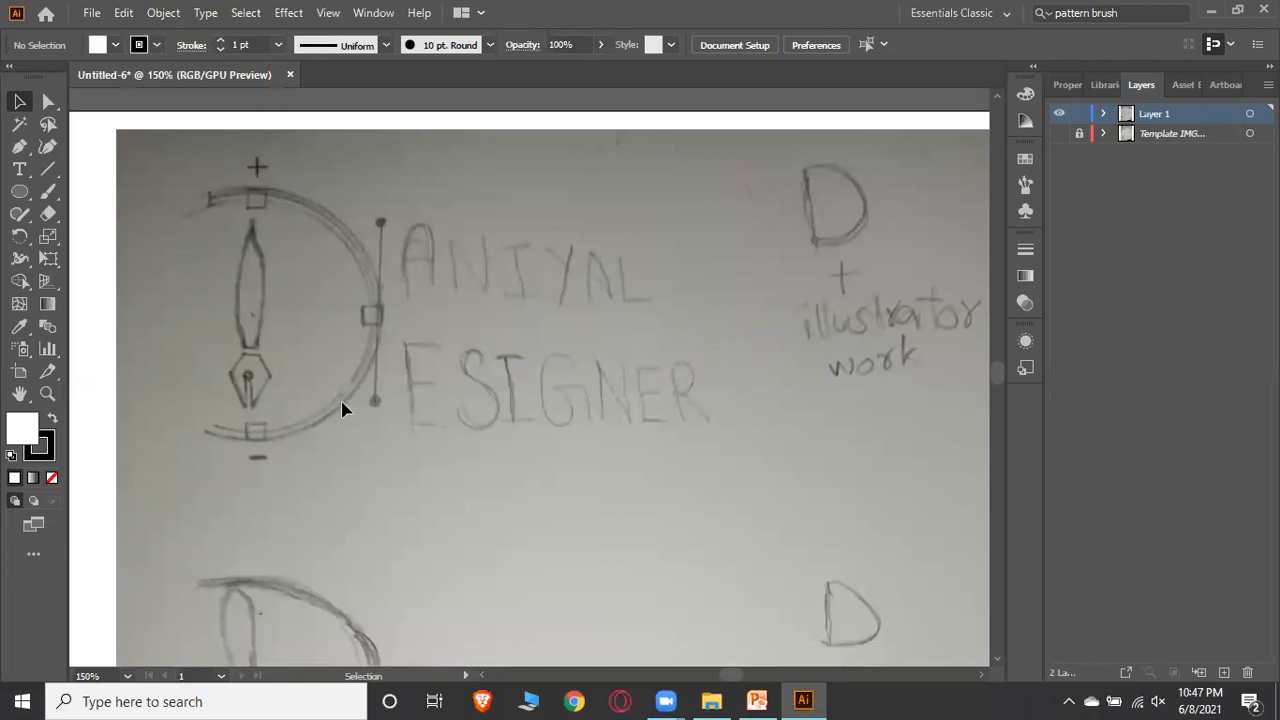
click(163, 12)
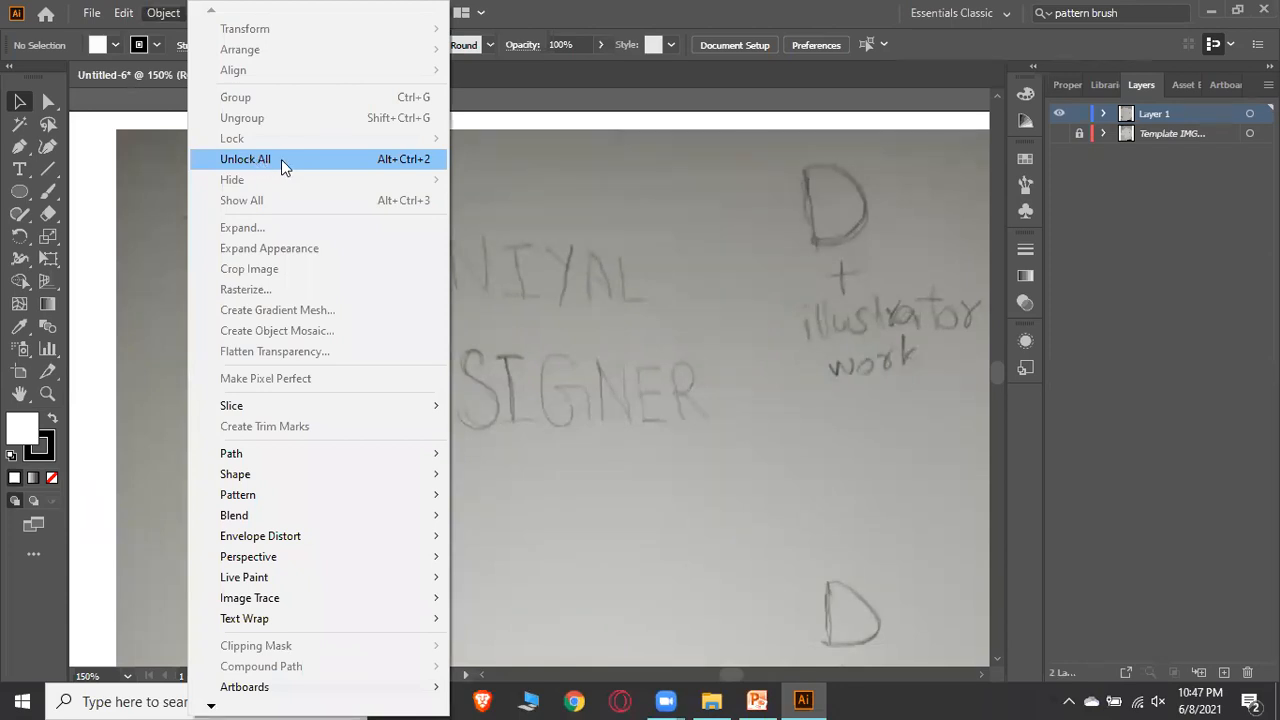
click(697, 193)
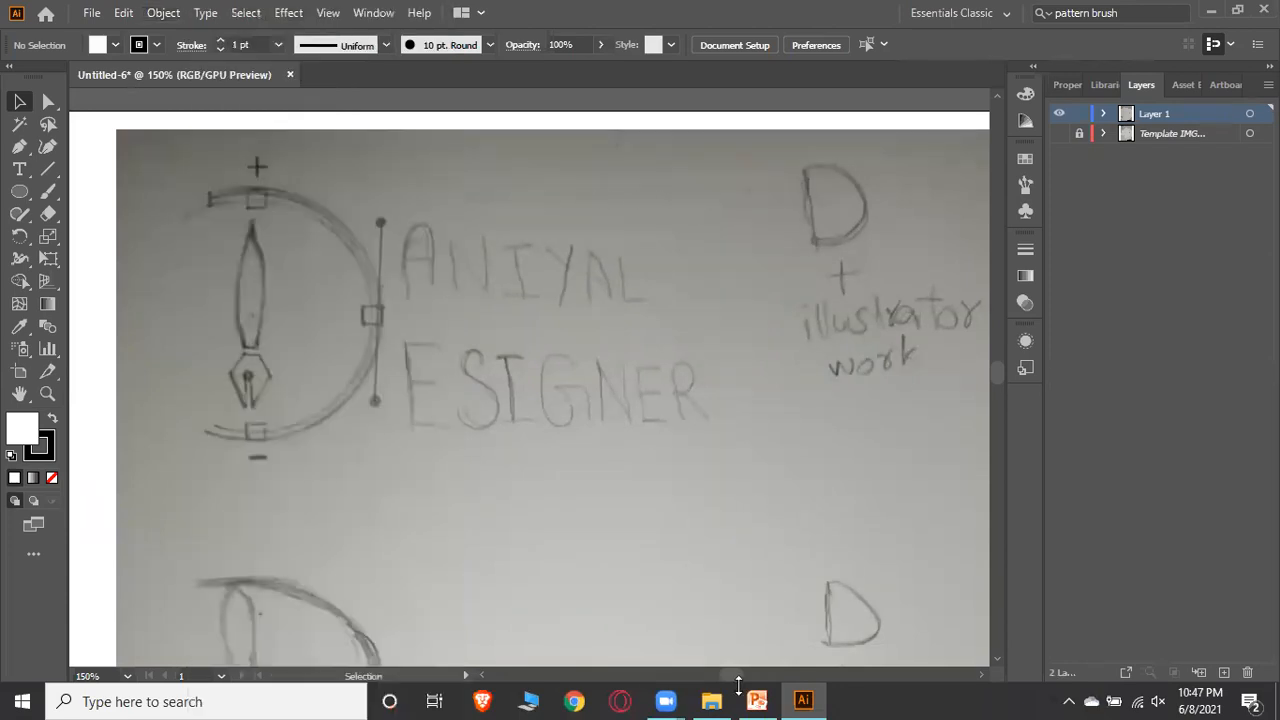
Add a new layer and trace the pen nib's upper barrel as a closed curved shape with the Pen Tool
drag(731, 676, 730, 675)
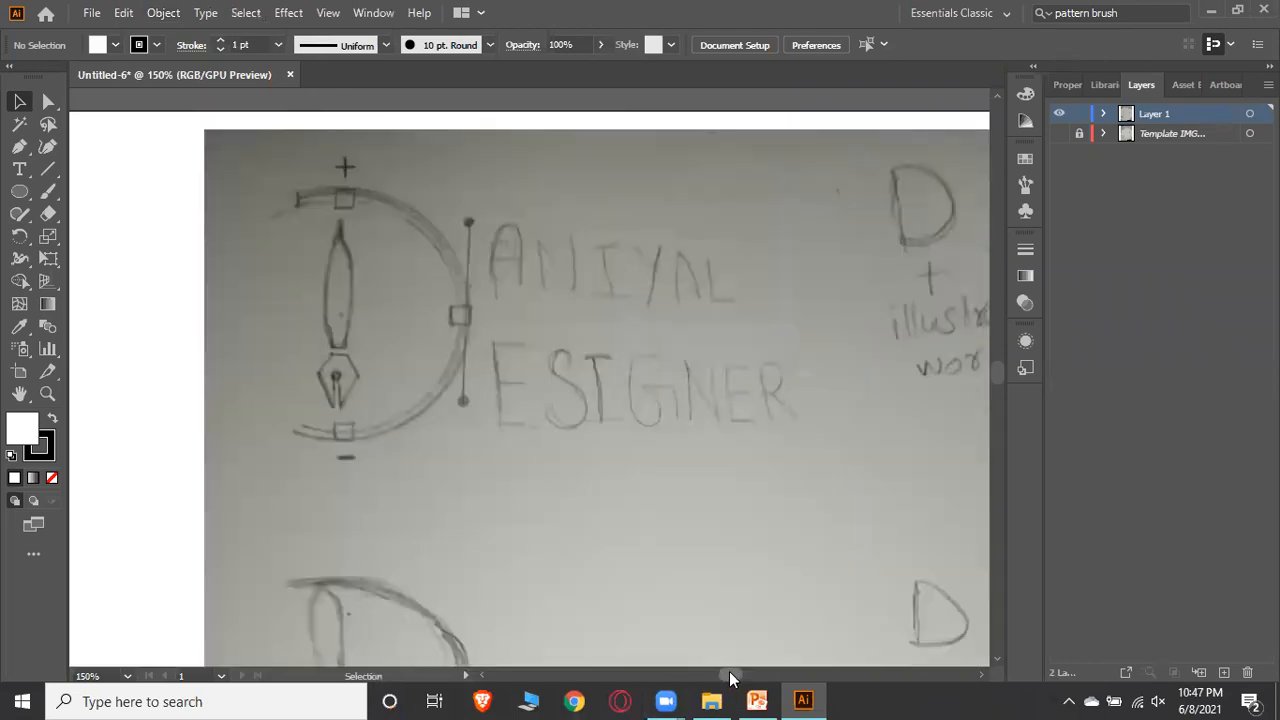
click(1224, 673)
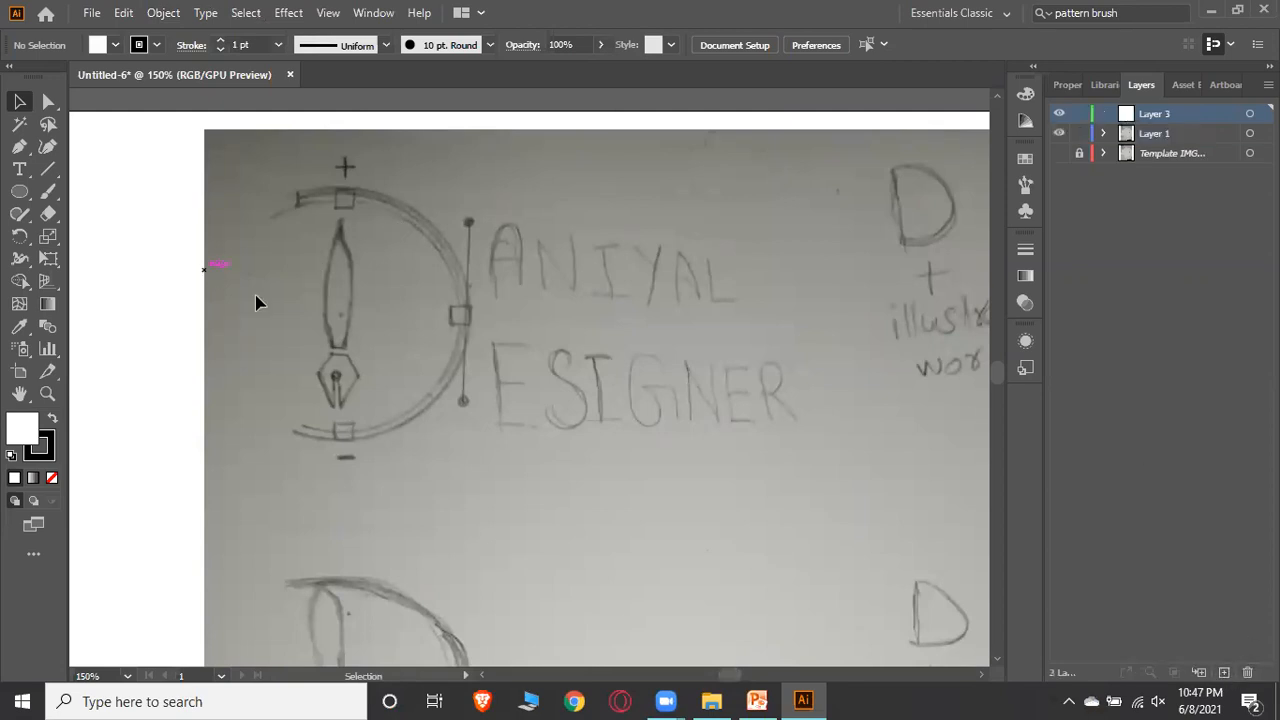
click(24, 150)
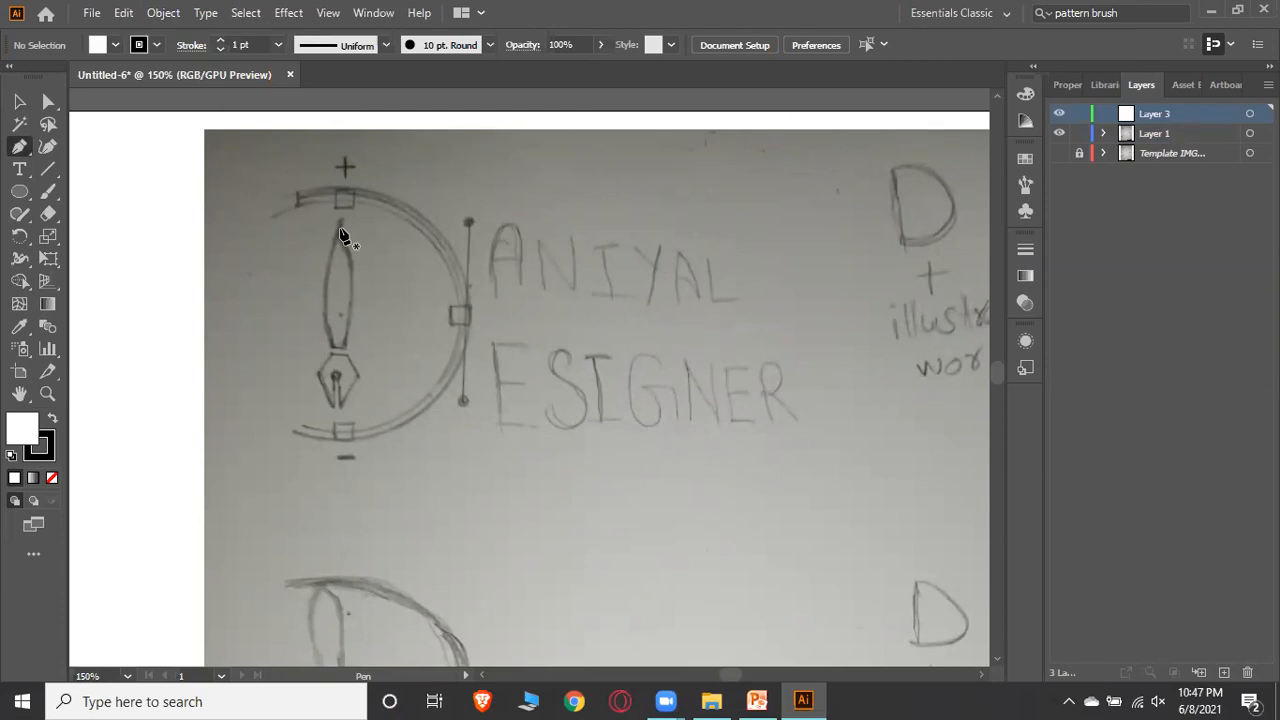
mouse_move(341, 228)
mouse_down()
mouse_move(321, 297)
mouse_move(330, 337)
mouse_move(338, 244)
mouse_up()
mouse_move(333, 320)
mouse_down()
mouse_move(334, 351)
mouse_move(366, 386)
mouse_move(349, 409)
mouse_move(361, 403)
mouse_up()
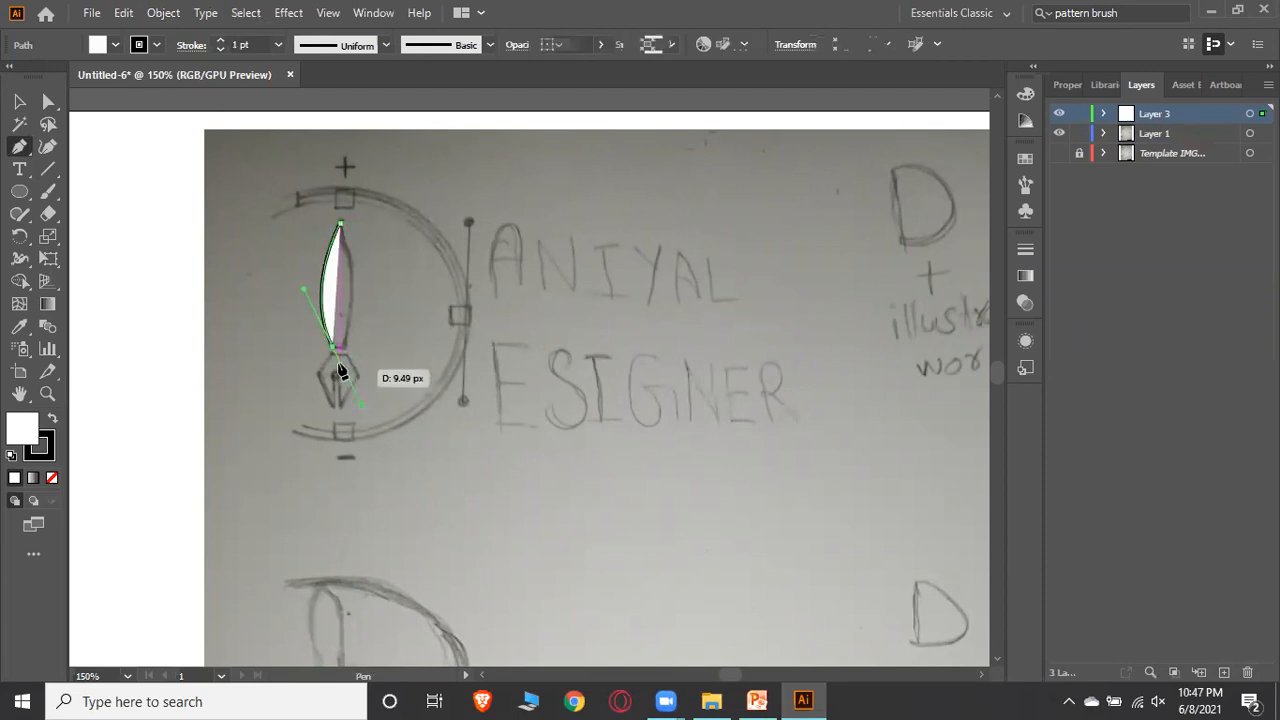
click(343, 351)
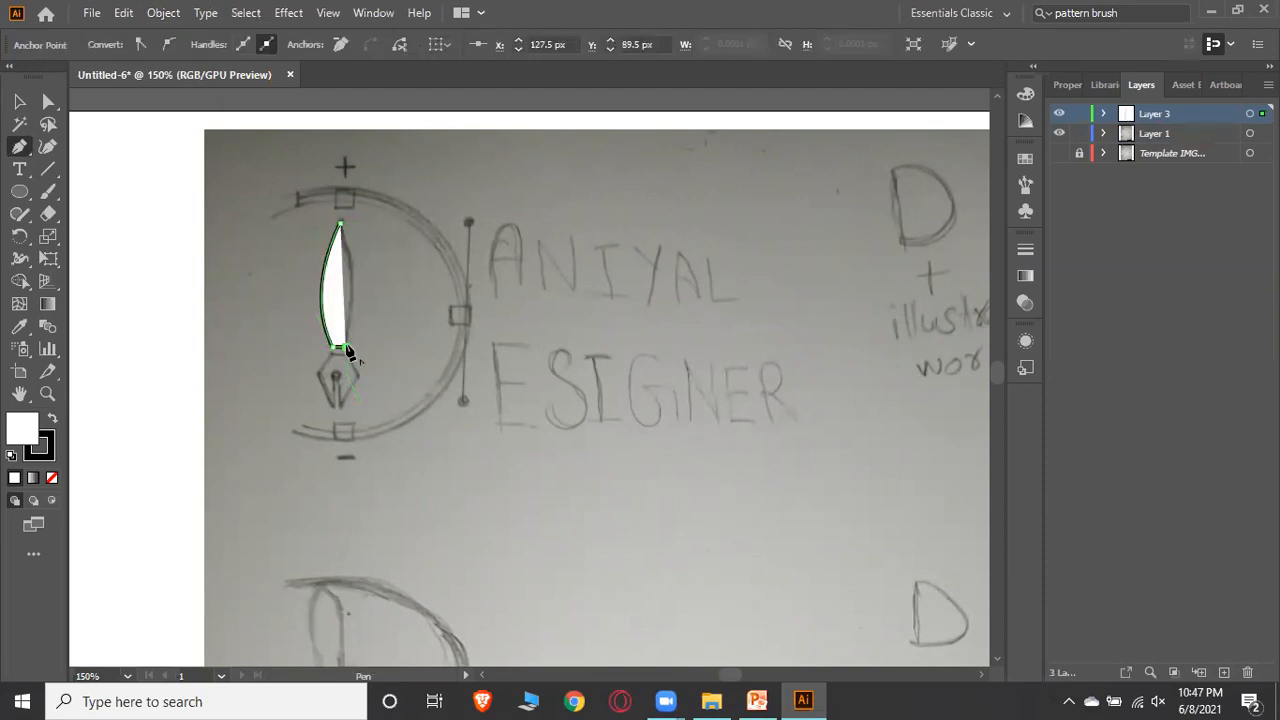
drag(353, 260, 333, 178)
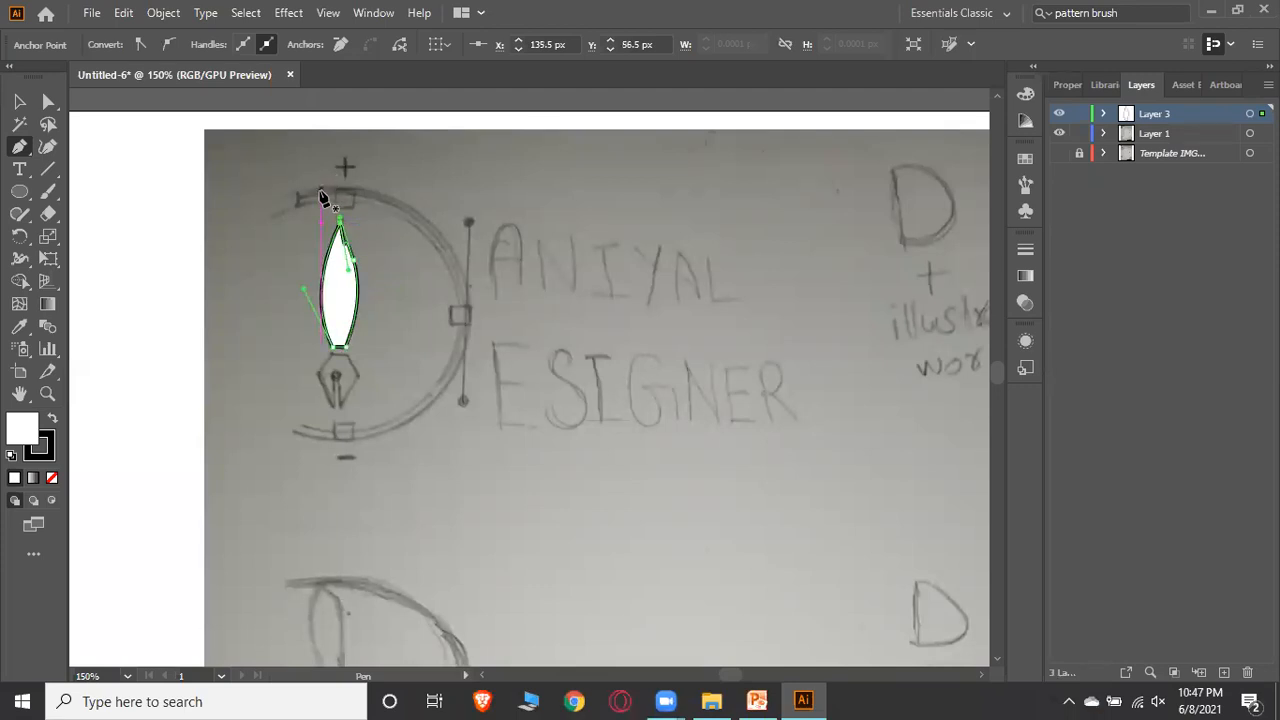
click(355, 260)
mouse_move(344, 230)
mouse_down()
mouse_move(346, 194)
mouse_move(343, 206)
mouse_up()
key(ctrl)
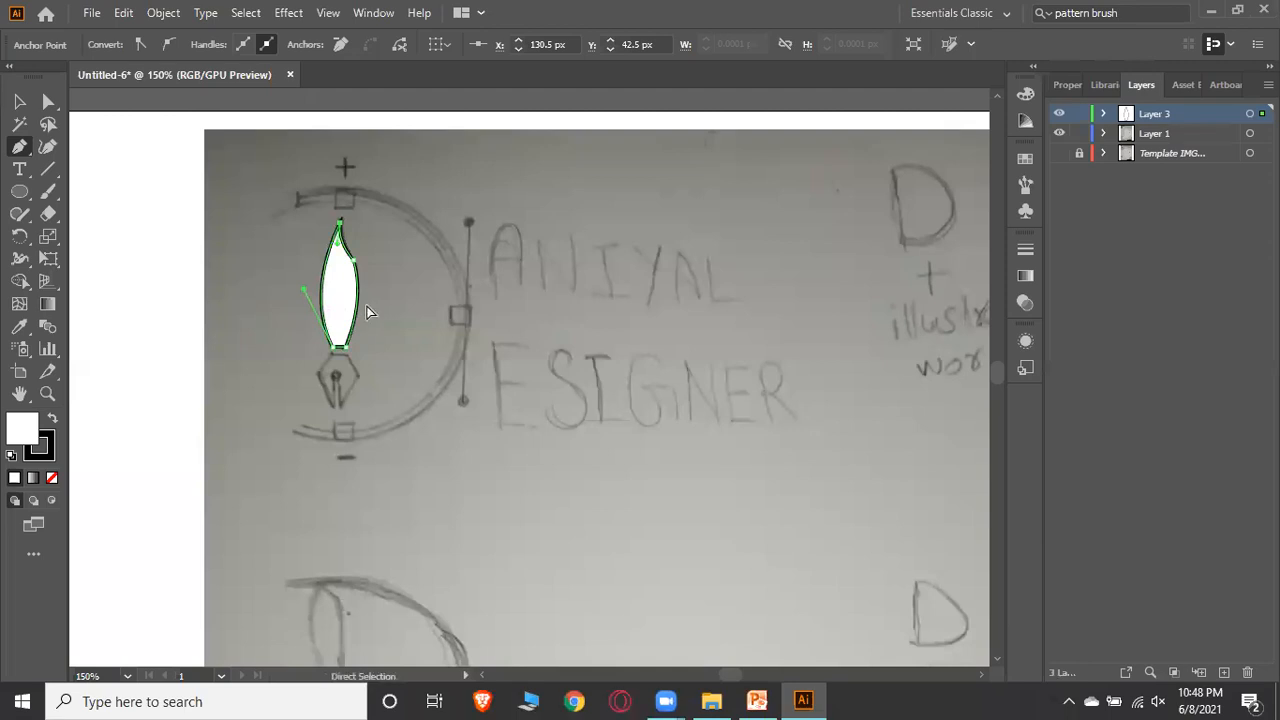
ctrl+click(432, 319)
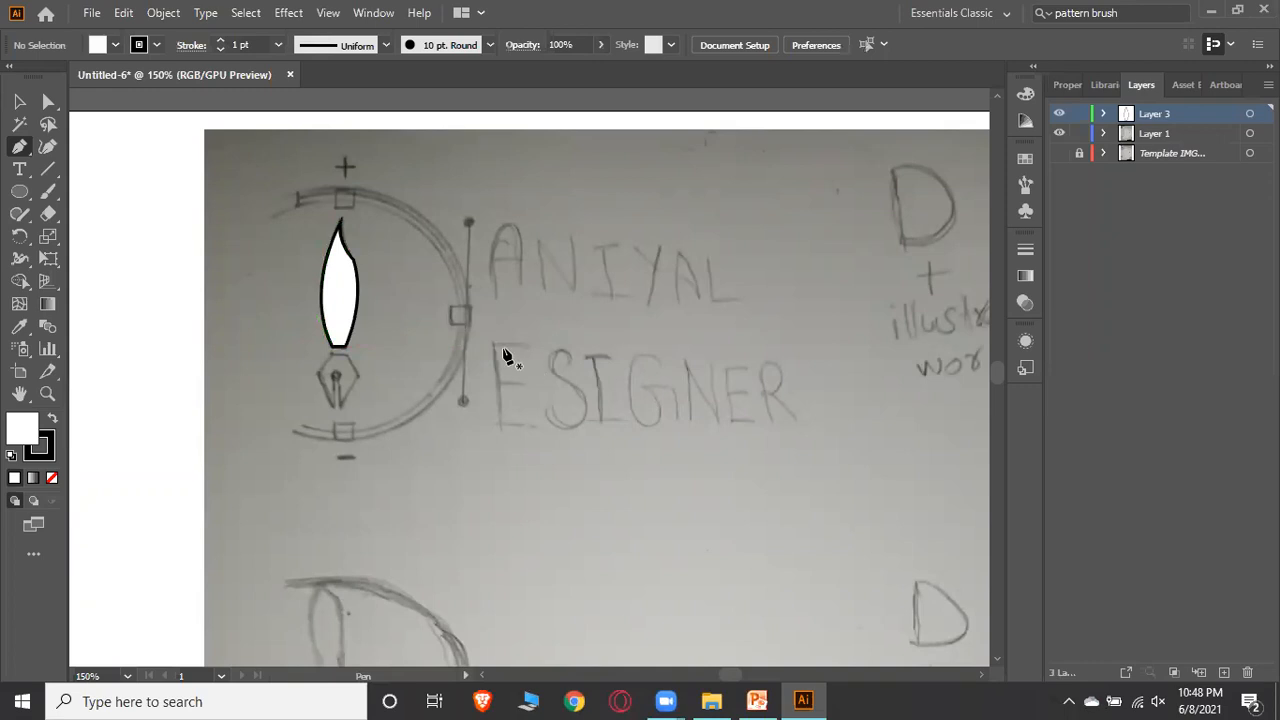
Trace the pointed nib tip below the barrel as a second closed shape with the Pen Tool
scroll(347, 299, down, 1)
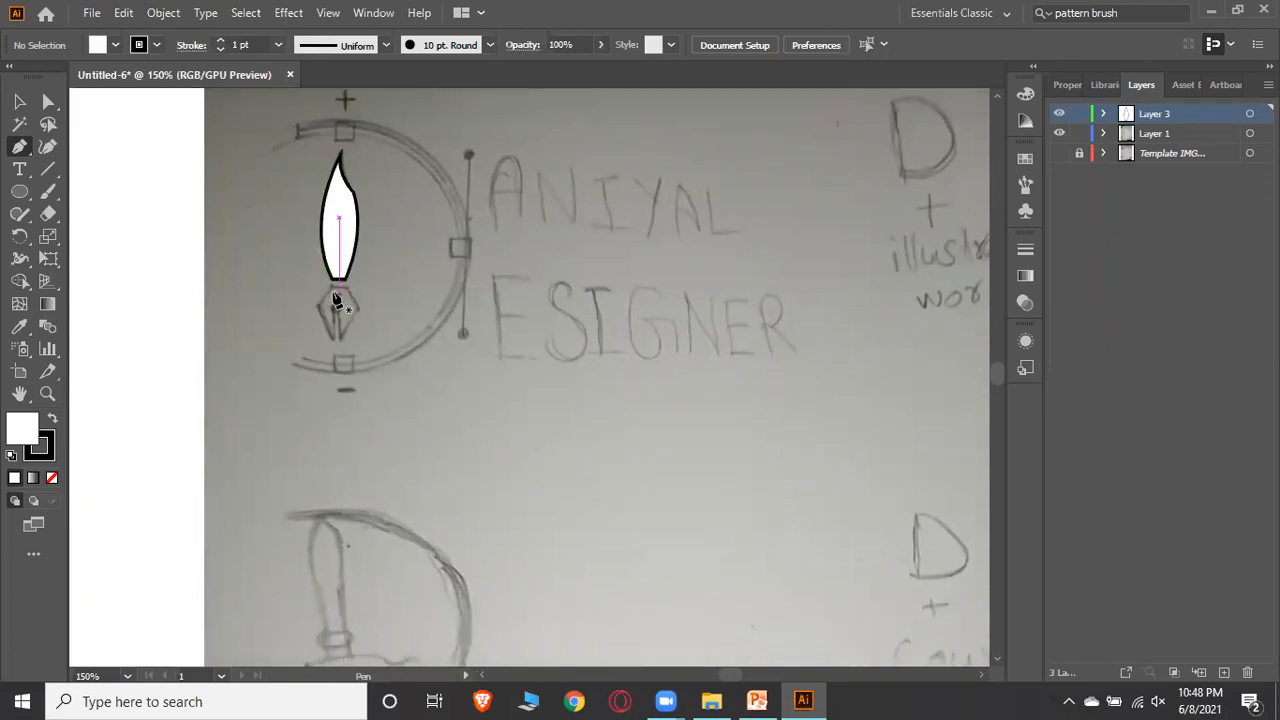
drag(333, 290, 325, 318)
click(359, 308)
click(345, 343)
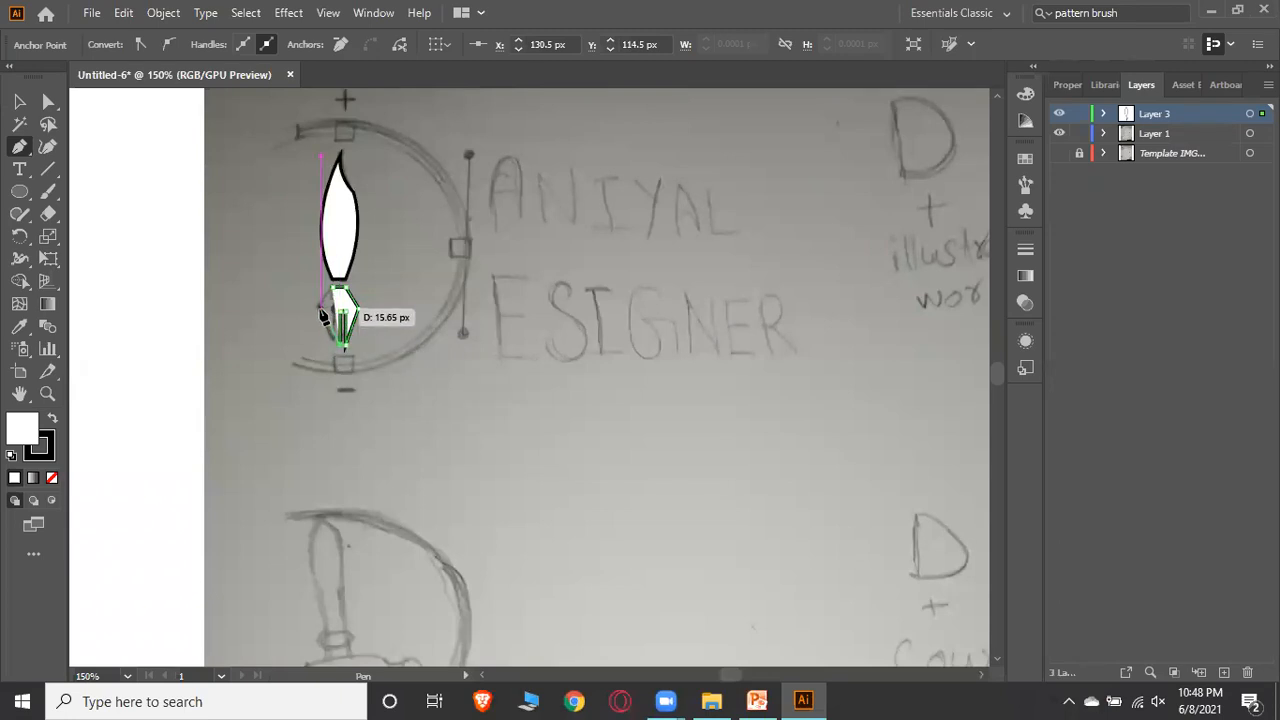
click(321, 310)
click(332, 287)
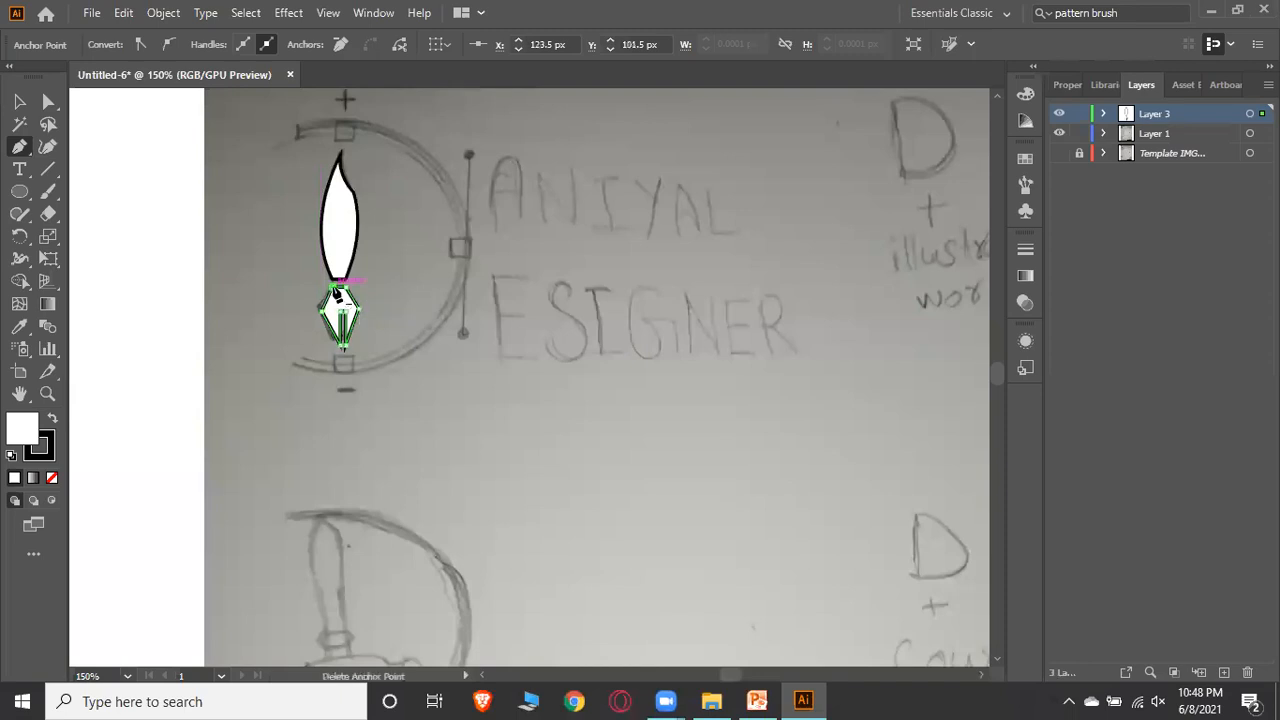
ctrl+click(381, 219)
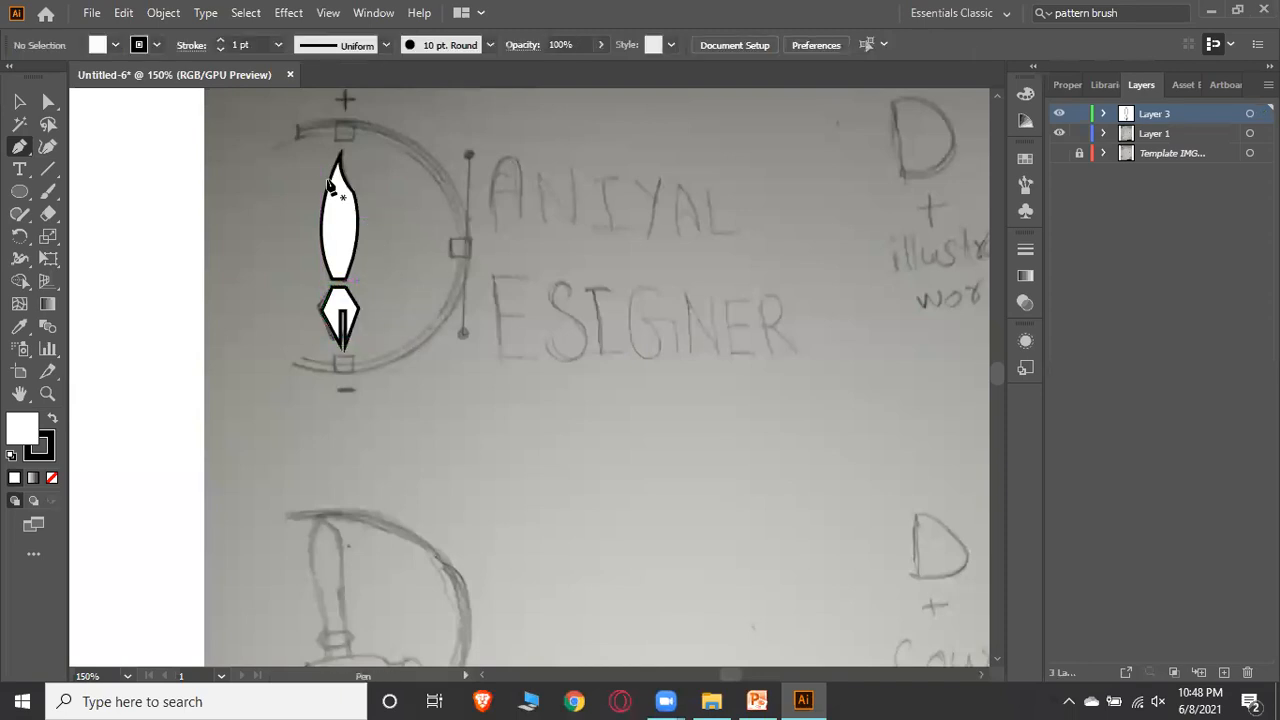
Draw three small squares over the sketch's square markers at the circle's top, right side and bottom
scroll(290, 160, up, 2)
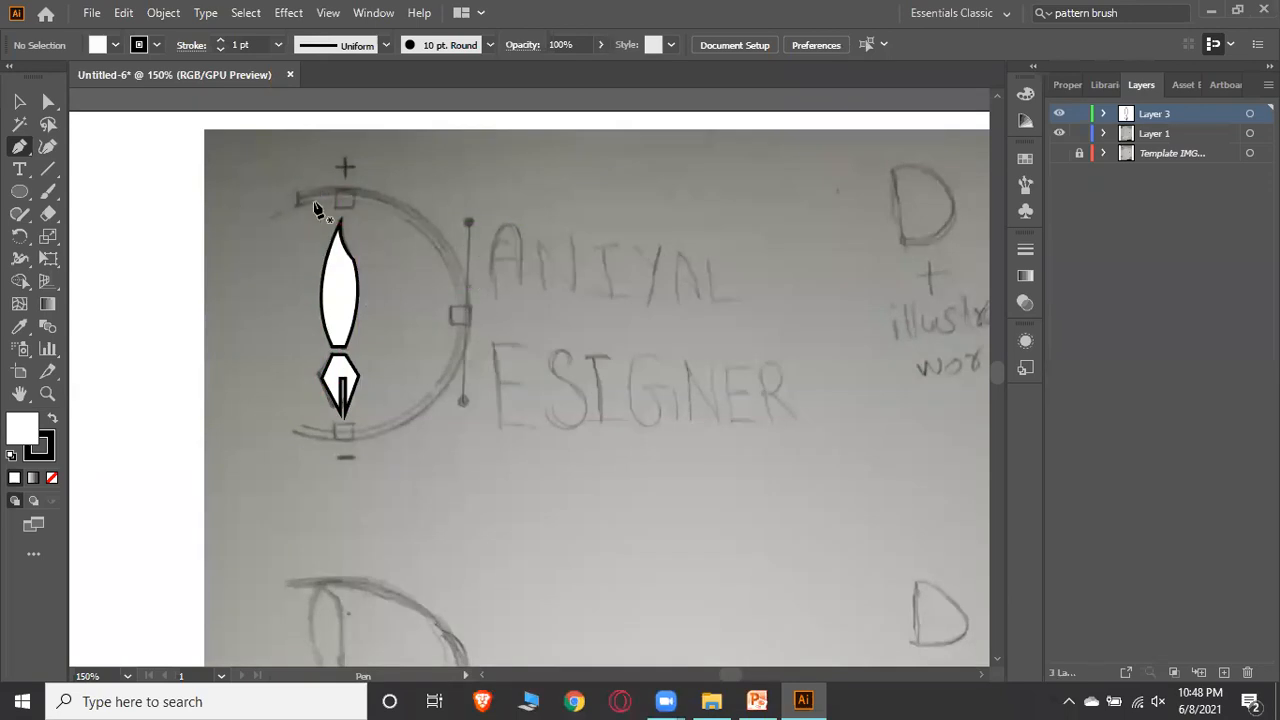
drag(30, 192, 100, 189)
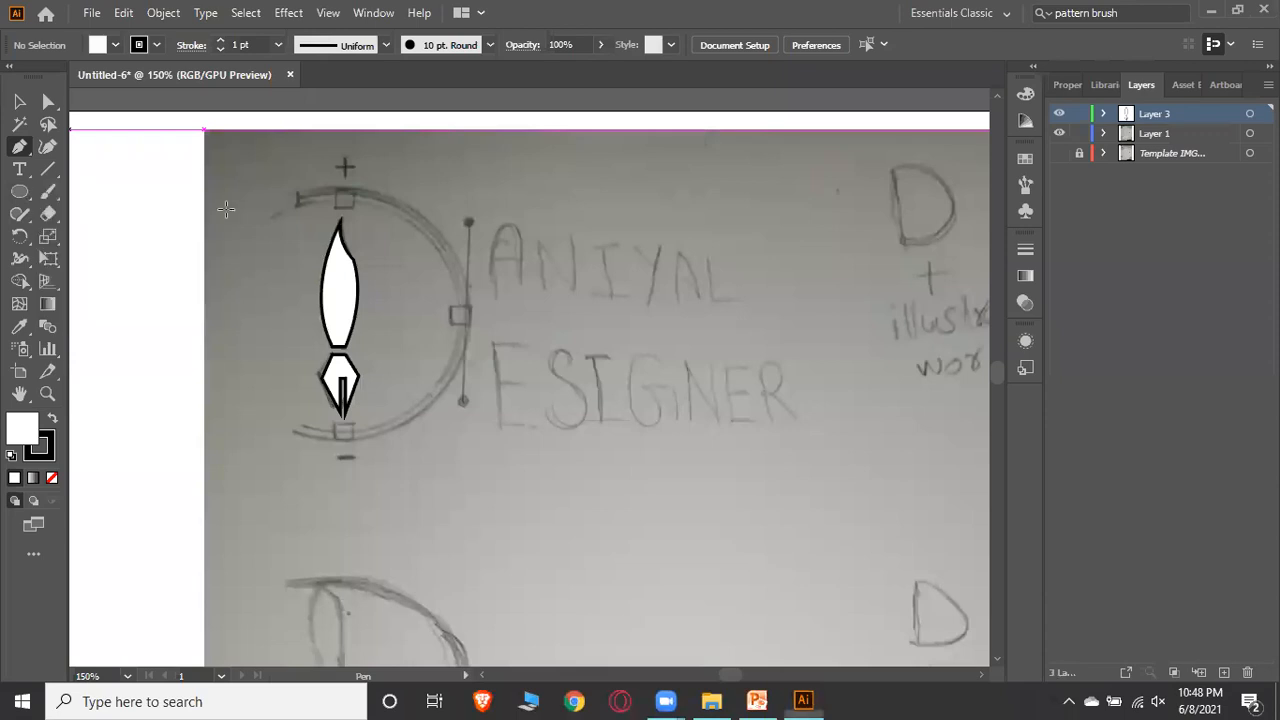
drag(333, 184, 352, 203)
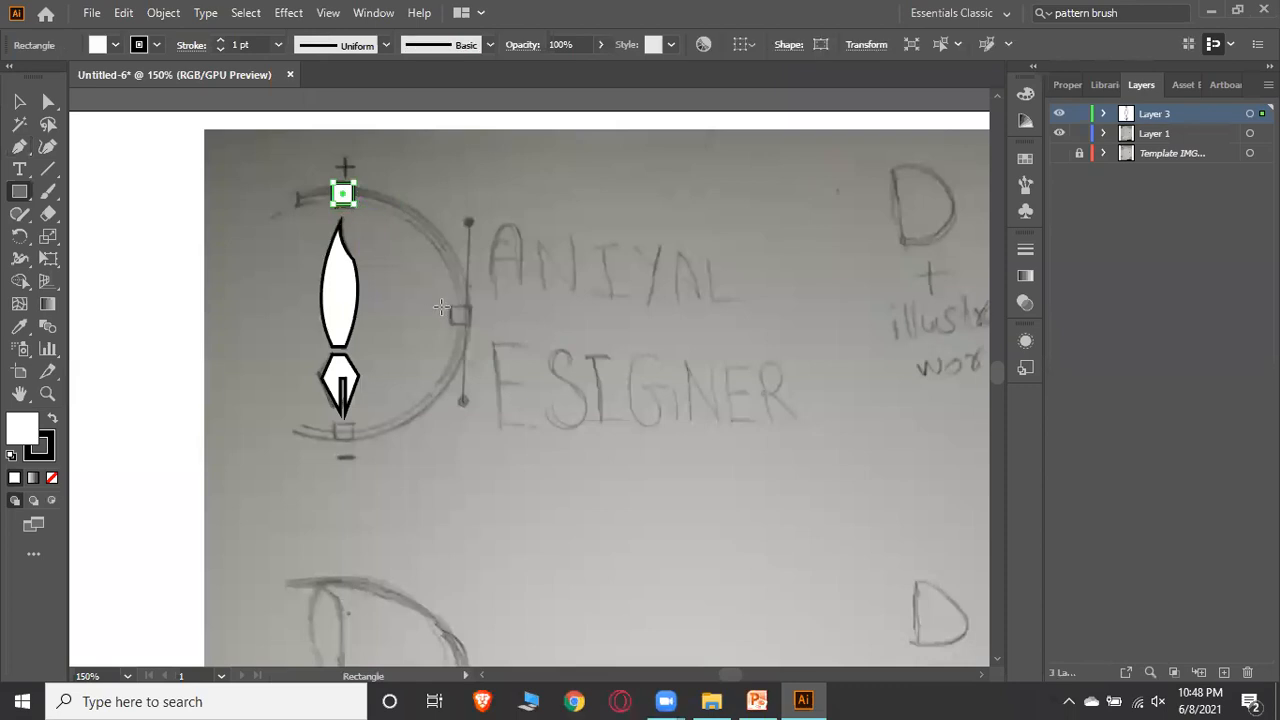
drag(452, 304, 471, 326)
drag(335, 427, 355, 442)
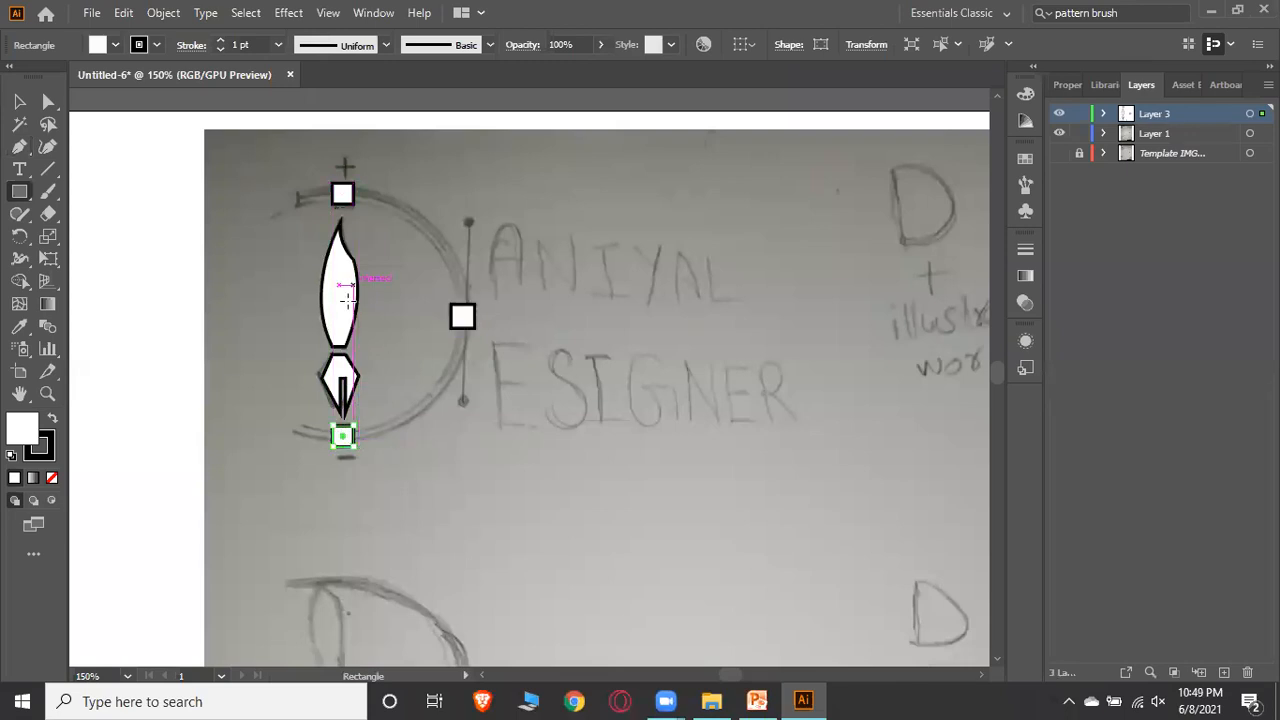
Adjust the small squares, copying the top square straight down onto the circle's bottom marker
click(22, 103)
click(577, 354)
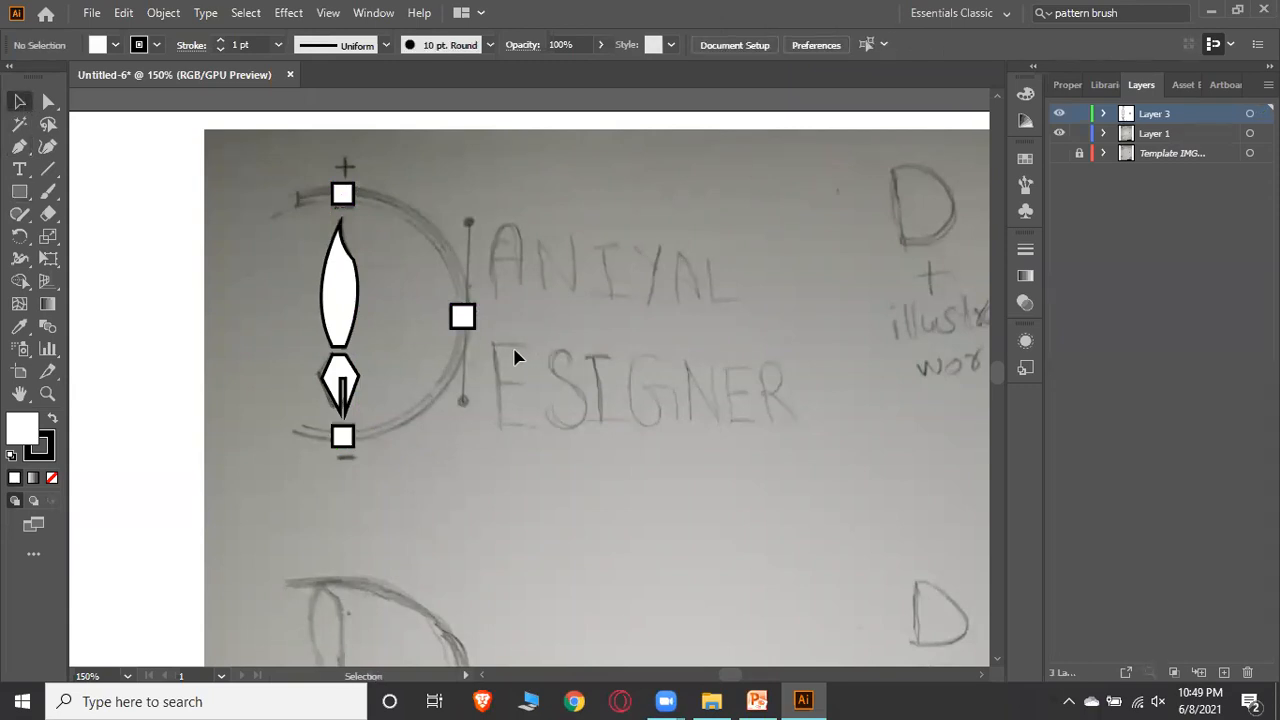
click(463, 317)
click(452, 335)
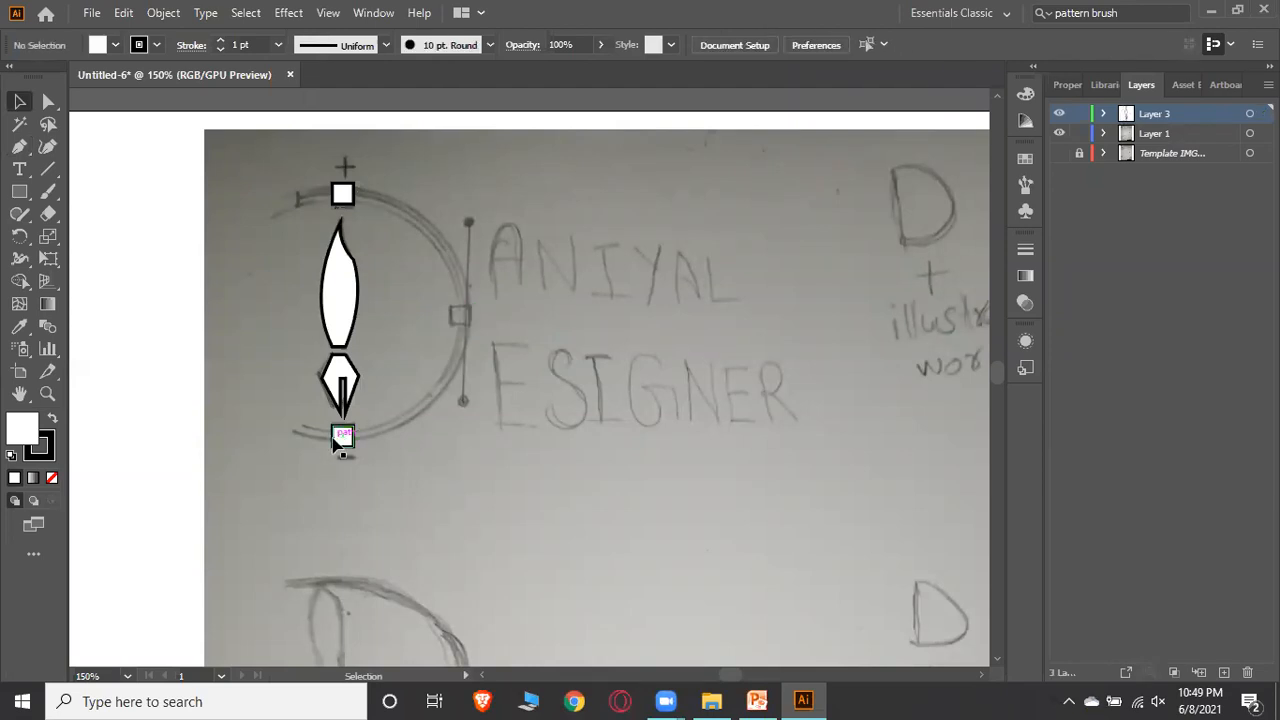
click(343, 197)
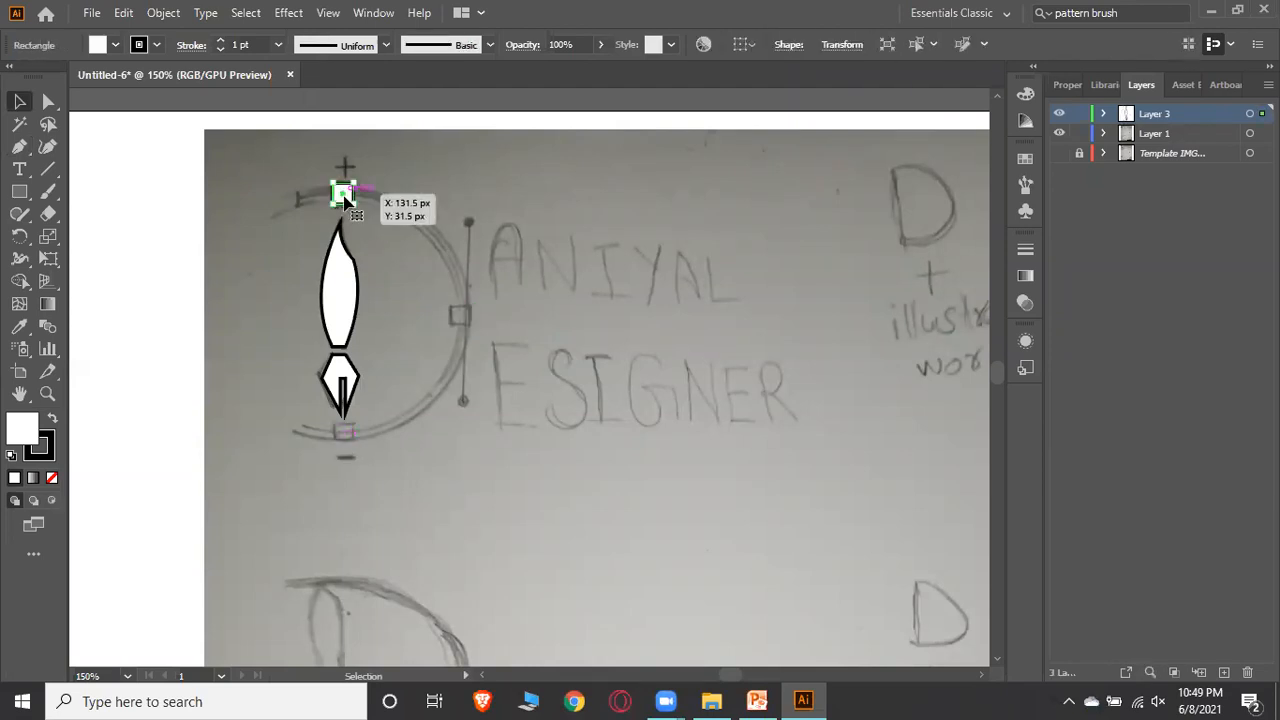
drag(343, 197, 343, 439)
click(591, 386)
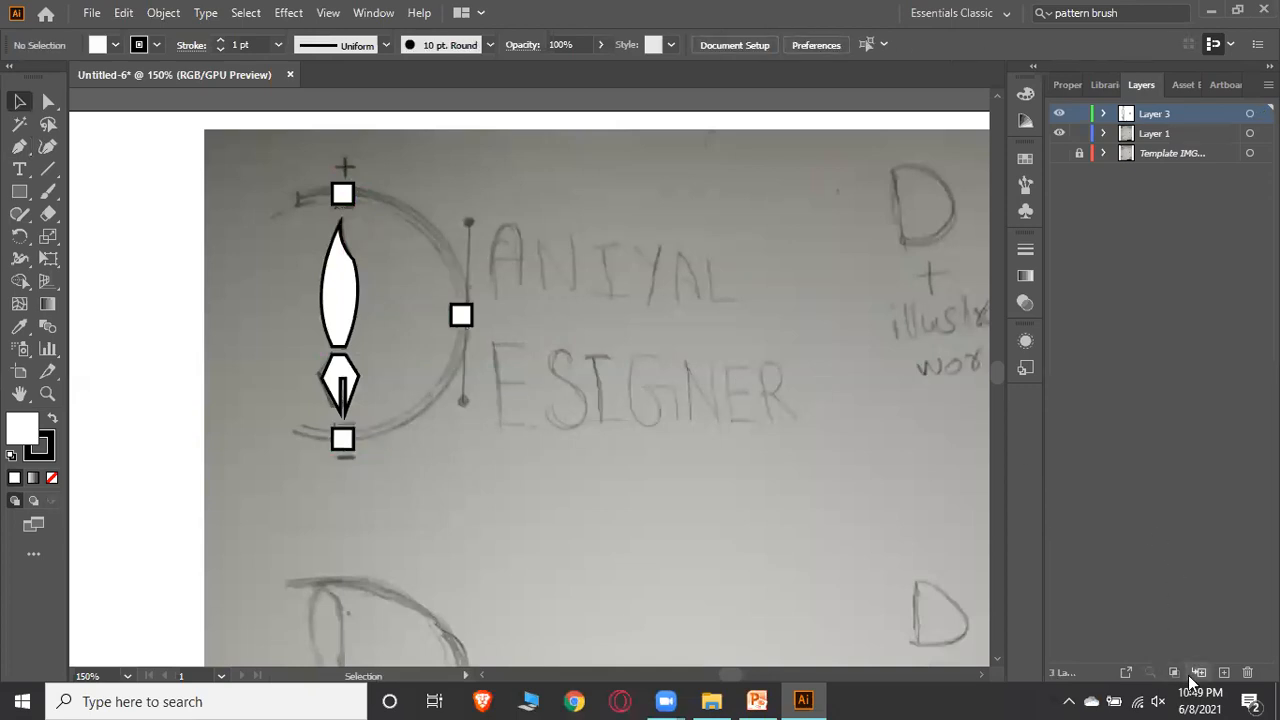
Add a new layer and draw a circle over the sketch's large round outline with the Ellipse Tool
click(1226, 672)
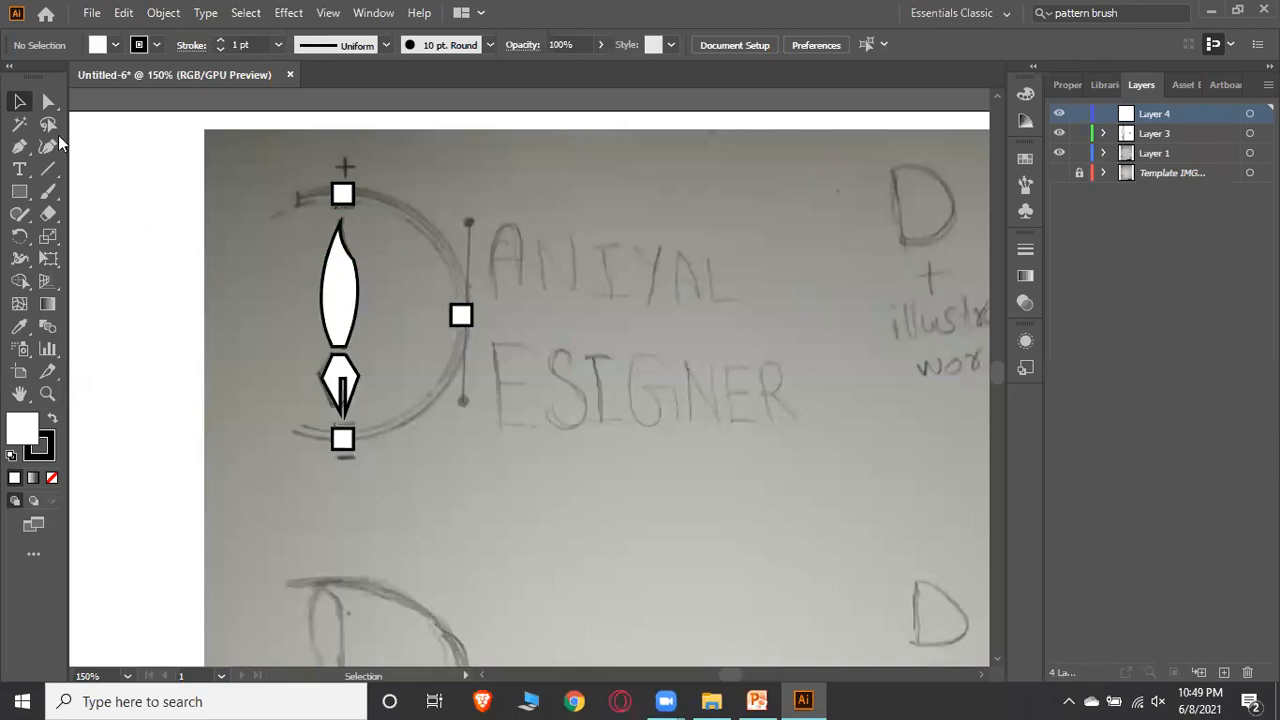
click(19, 191)
click(90, 237)
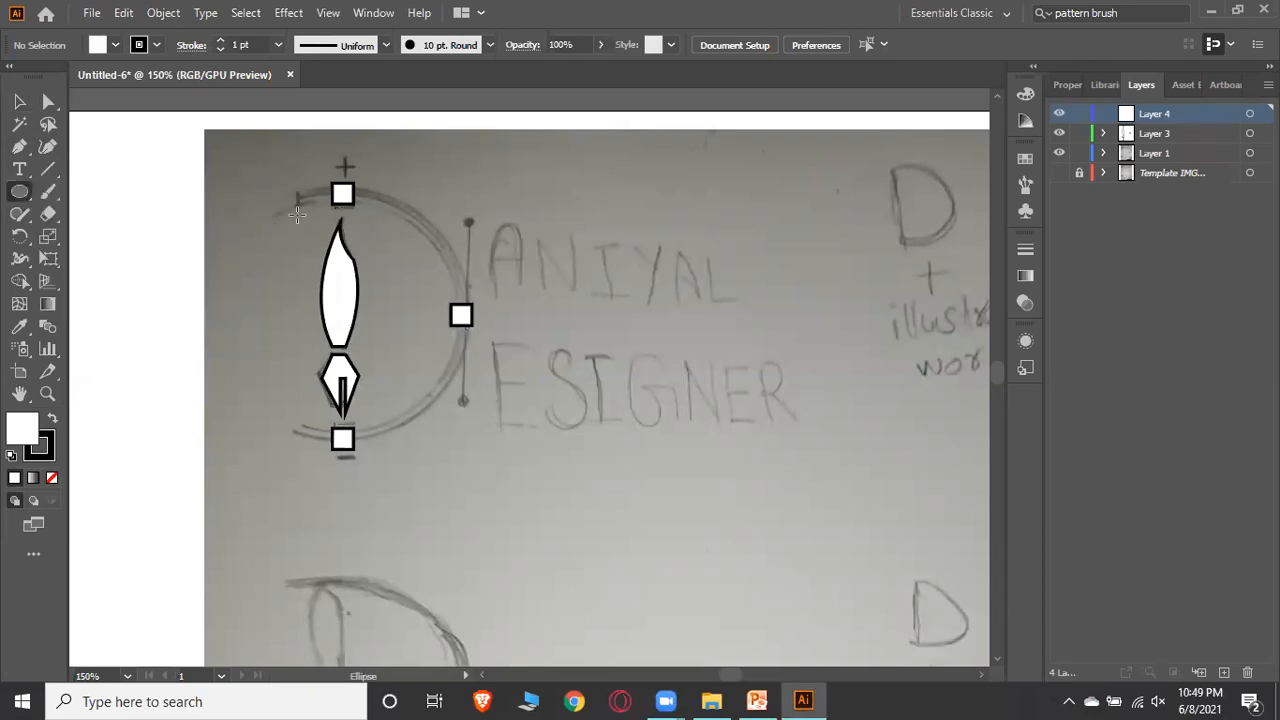
drag(240, 196, 437, 450)
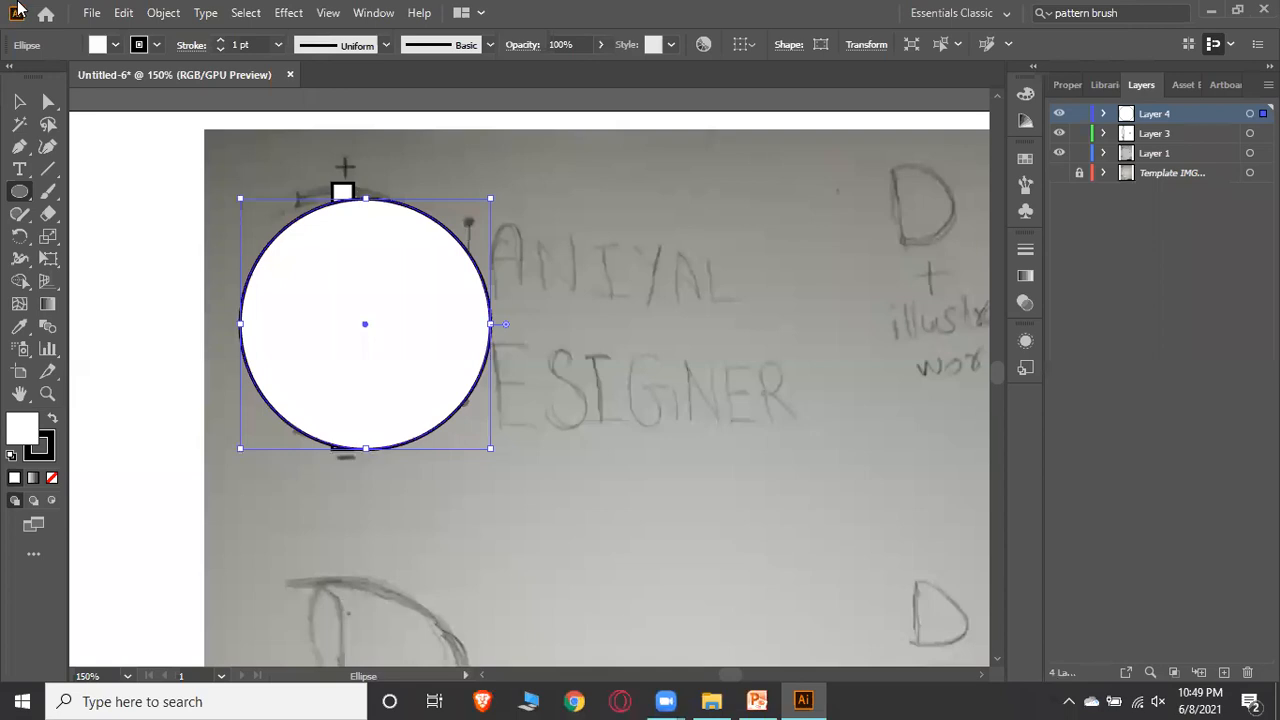
Nudge the circle slightly to centre it on the pen and set its fill to None
click(19, 101)
drag(363, 320, 351, 325)
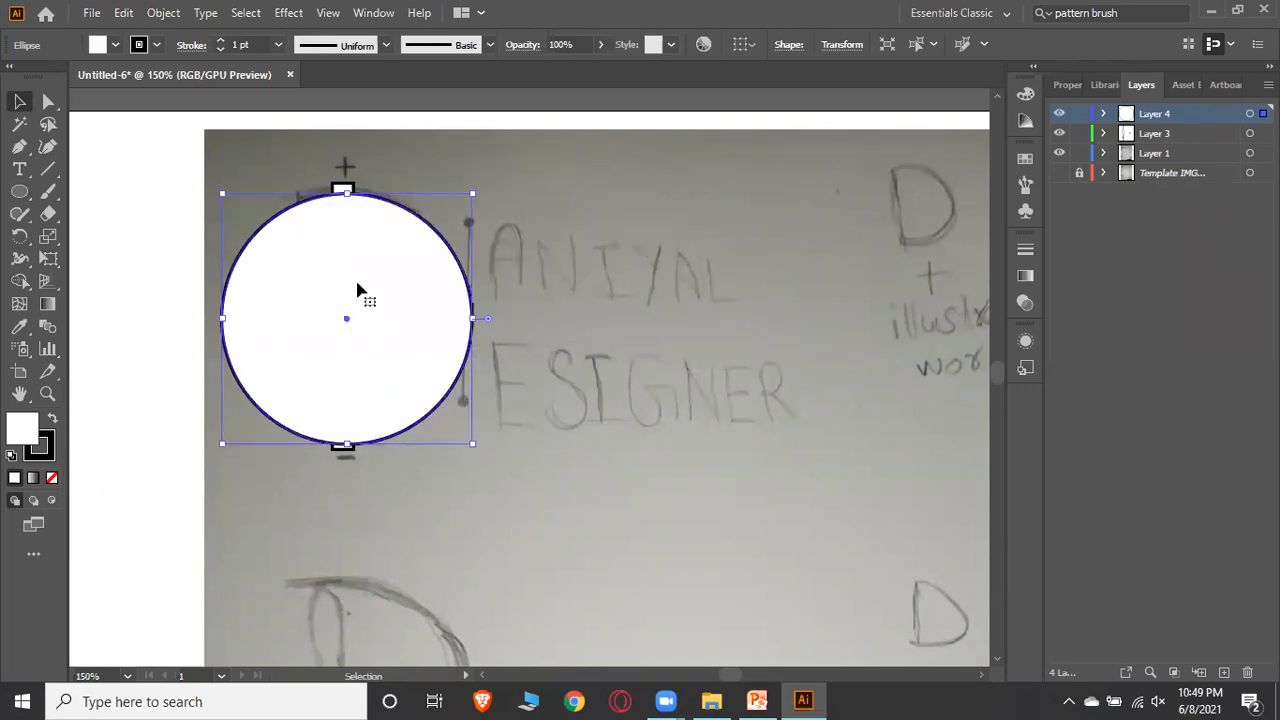
click(116, 45)
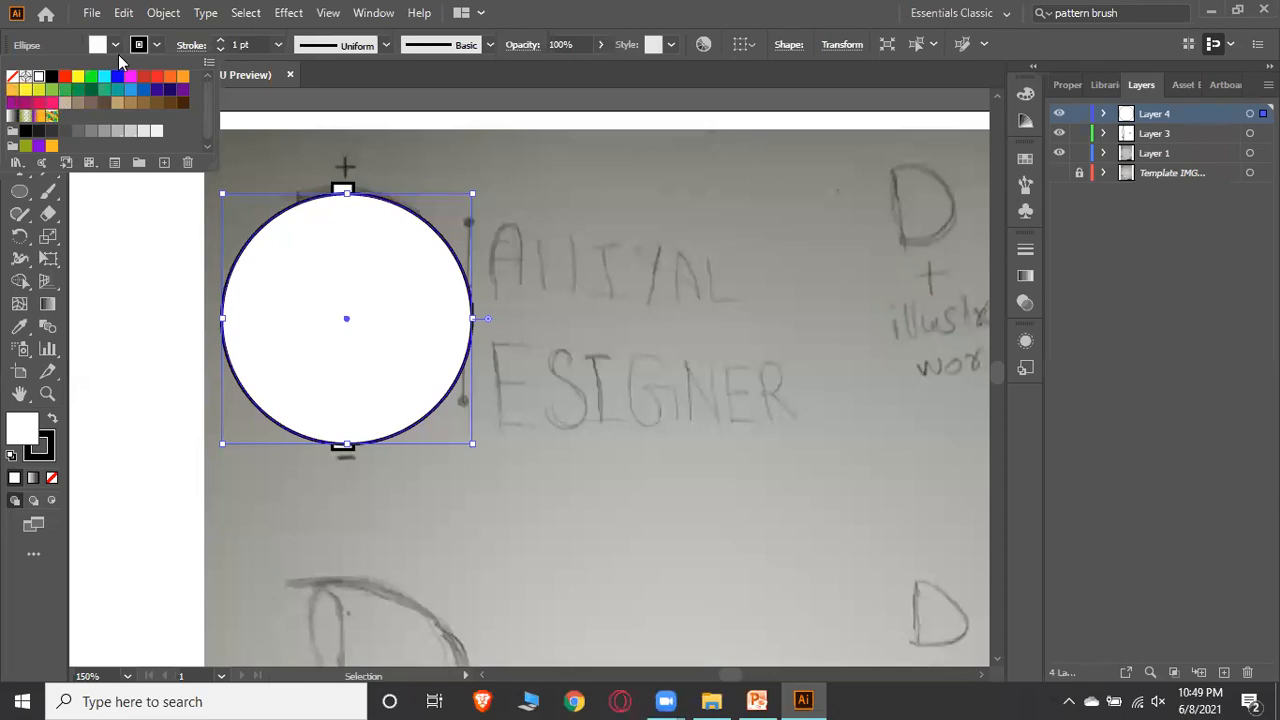
click(14, 84)
click(586, 273)
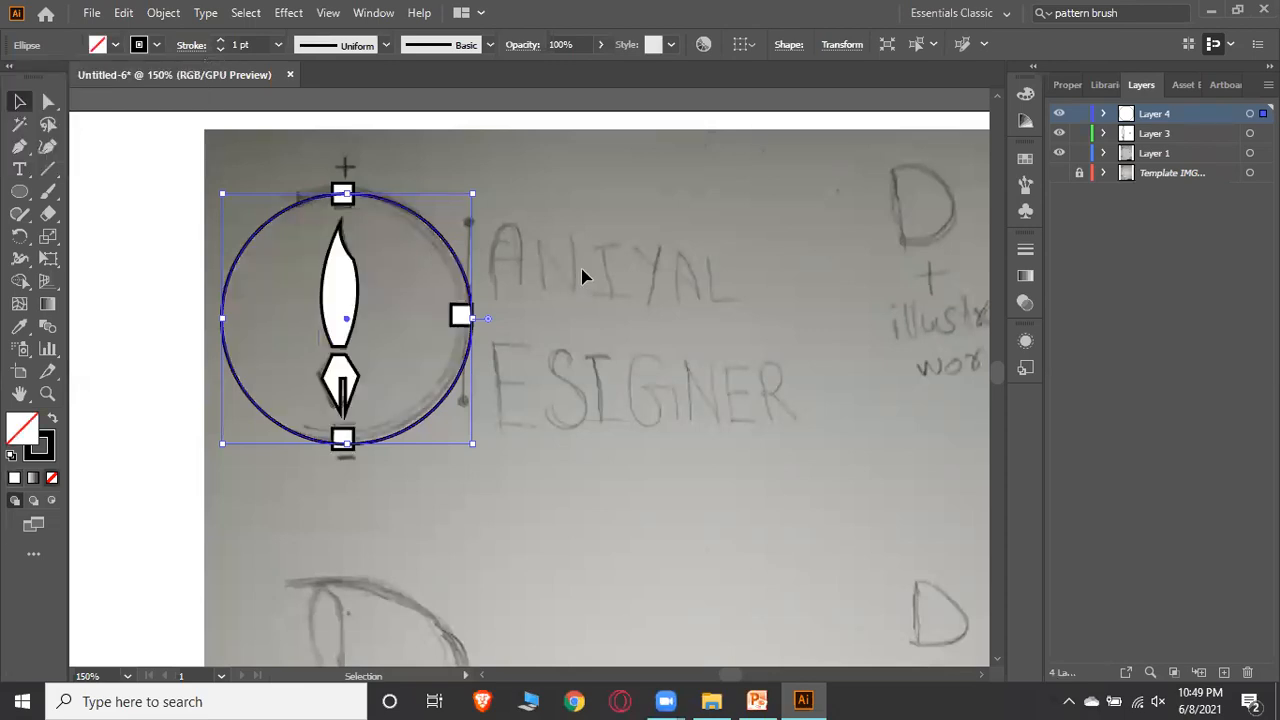
click(570, 214)
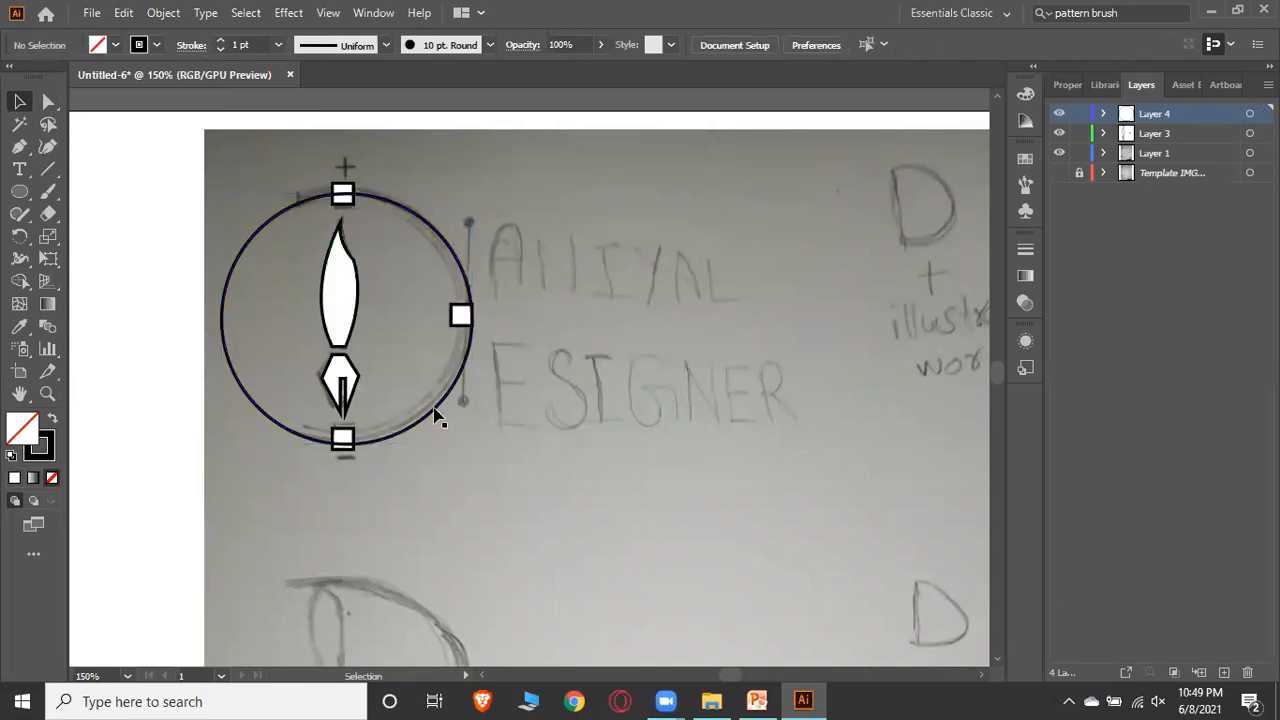
Duplicate the circle, shifting the copy slightly left to form a double outline
drag(443, 404, 437, 394)
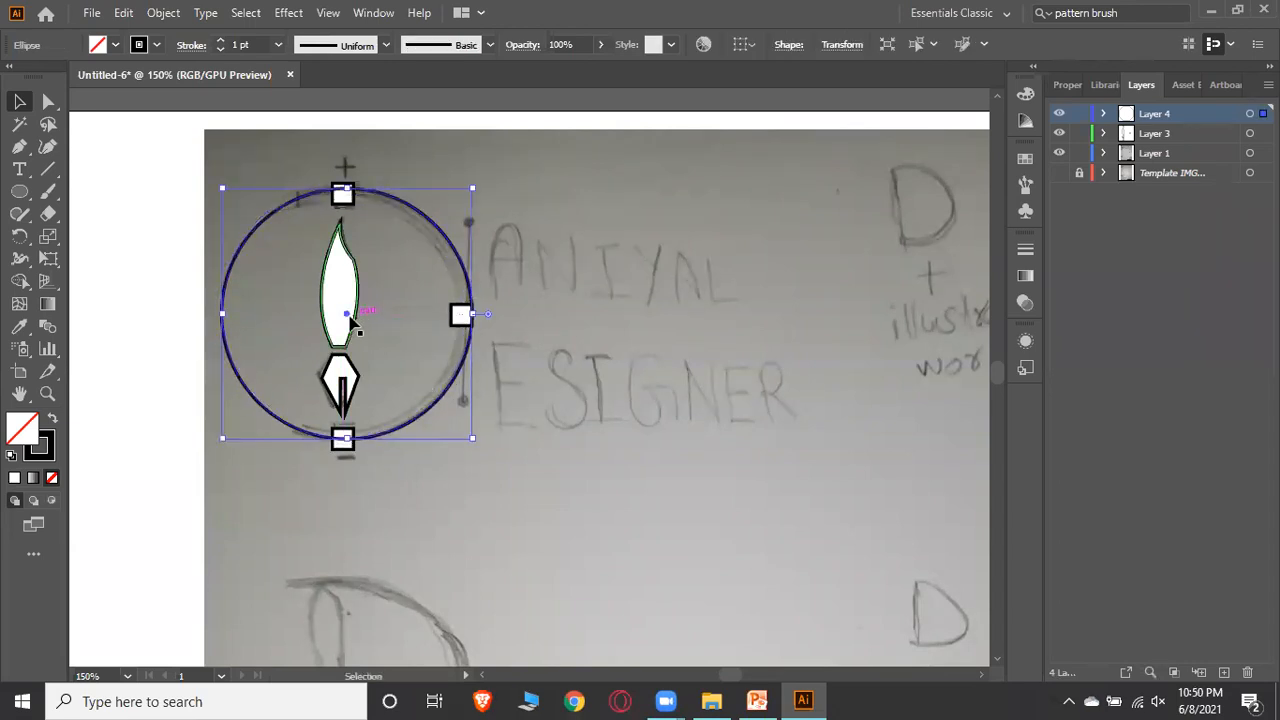
drag(346, 318, 334, 316)
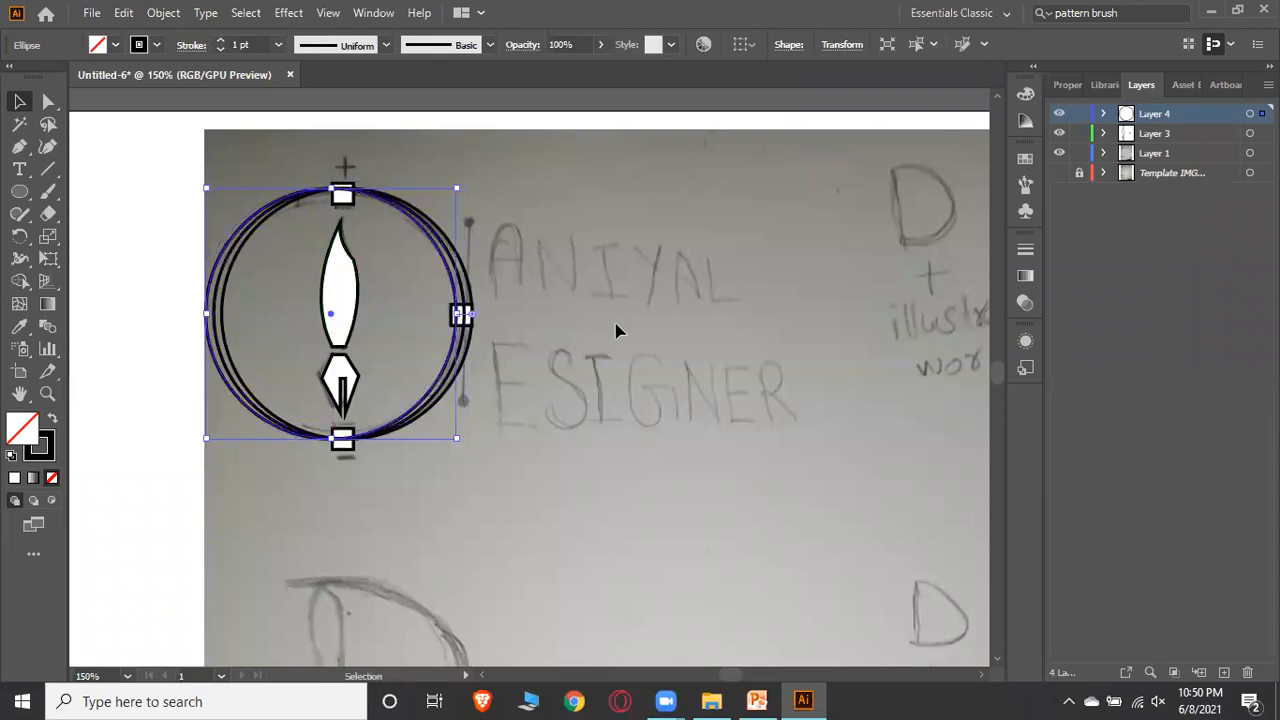
click(590, 327)
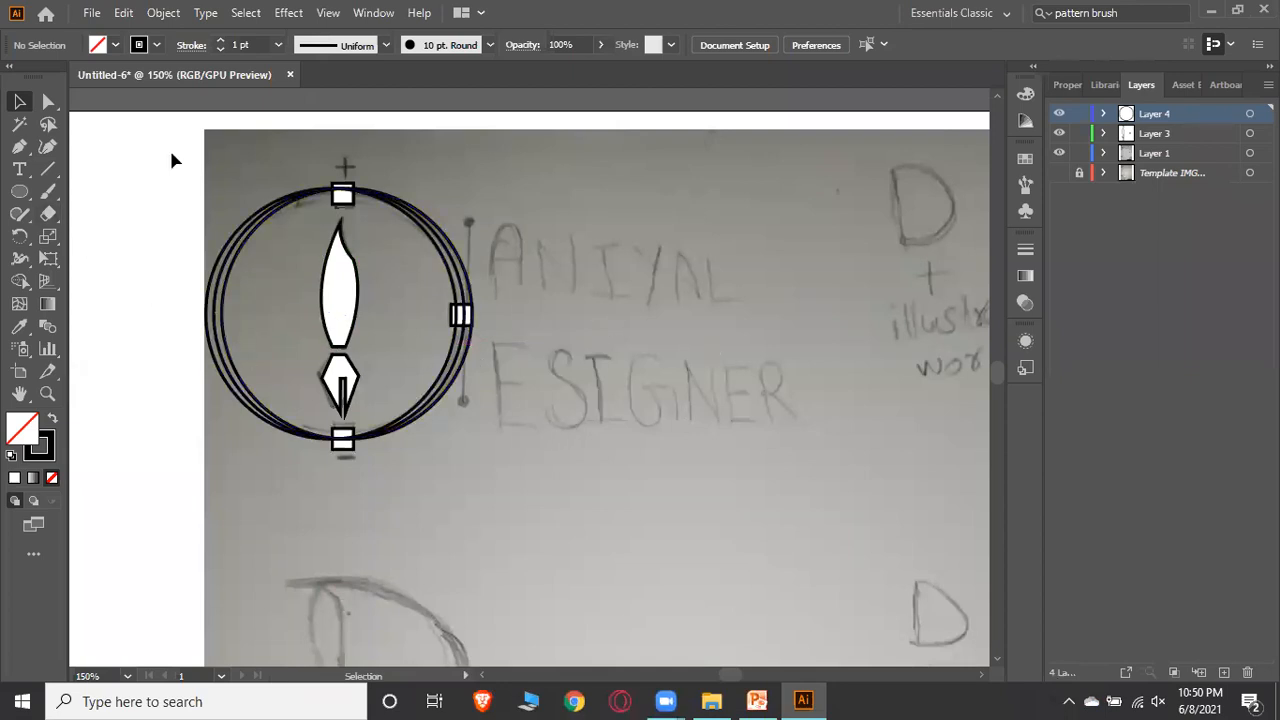
Select all logo shapes and use the Shape Builder on the barrel, nib and bottom square regions
drag(171, 153, 515, 525)
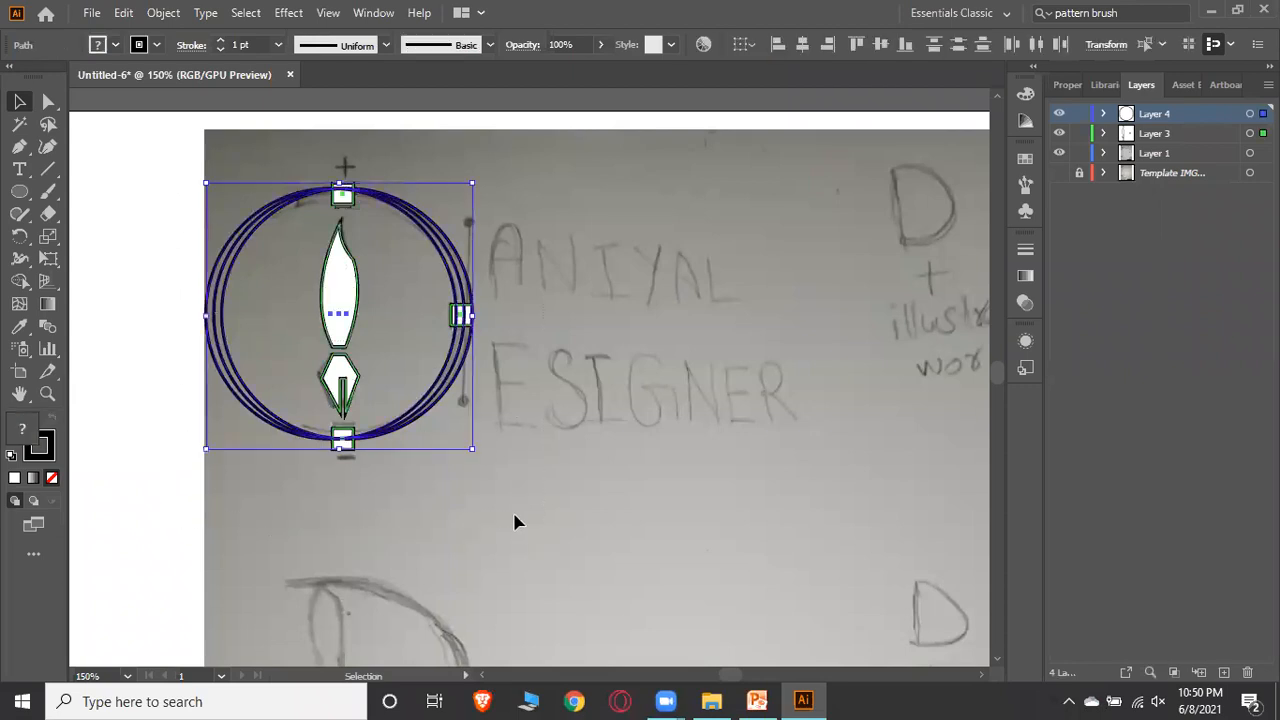
click(19, 282)
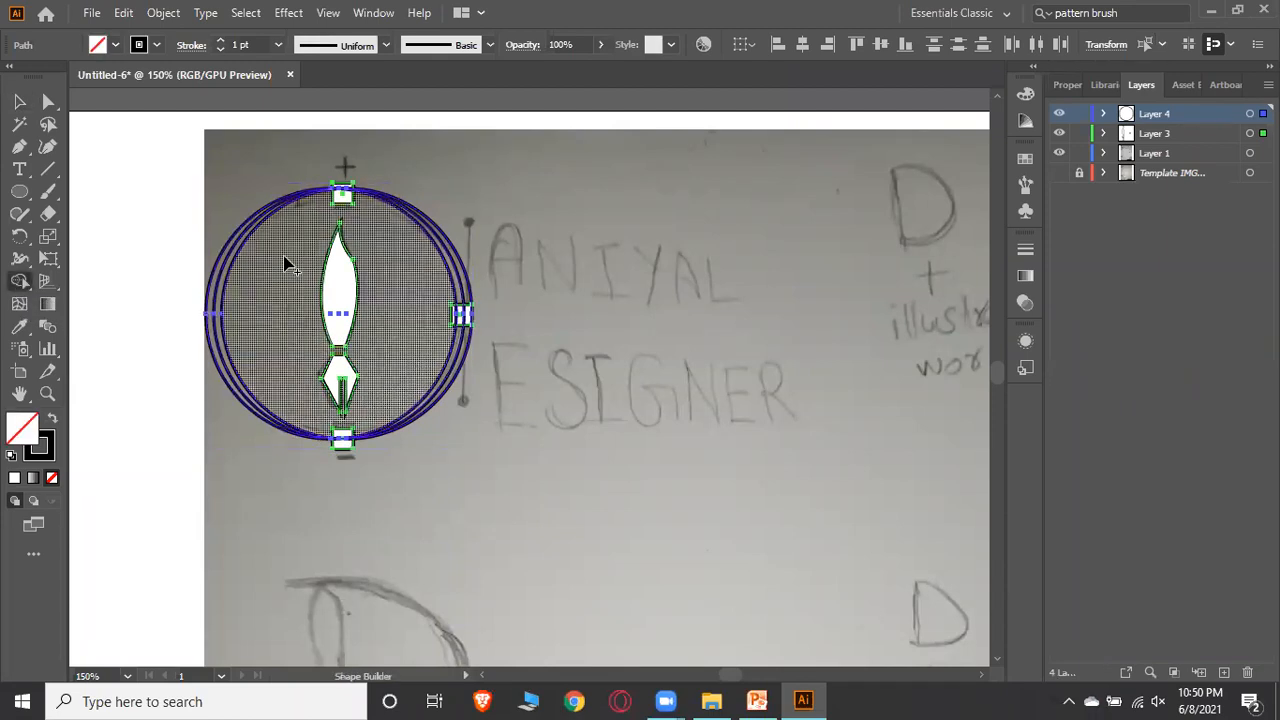
click(338, 291)
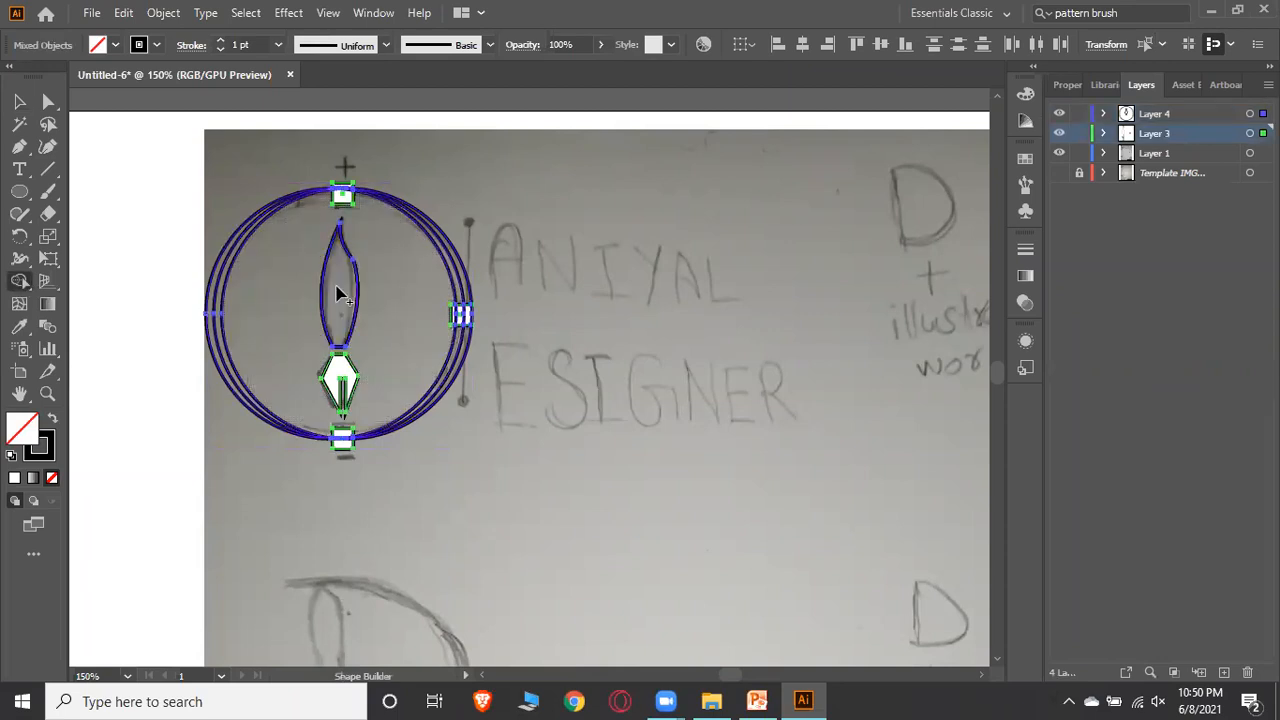
click(337, 368)
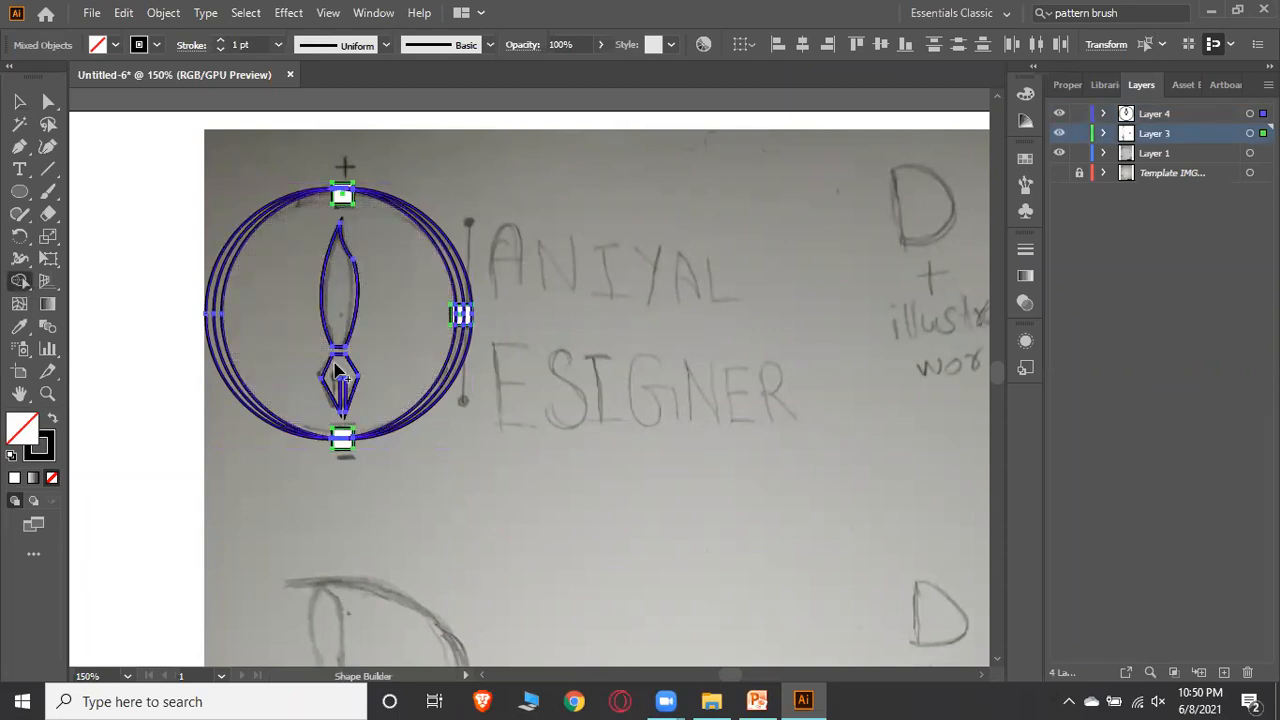
click(343, 445)
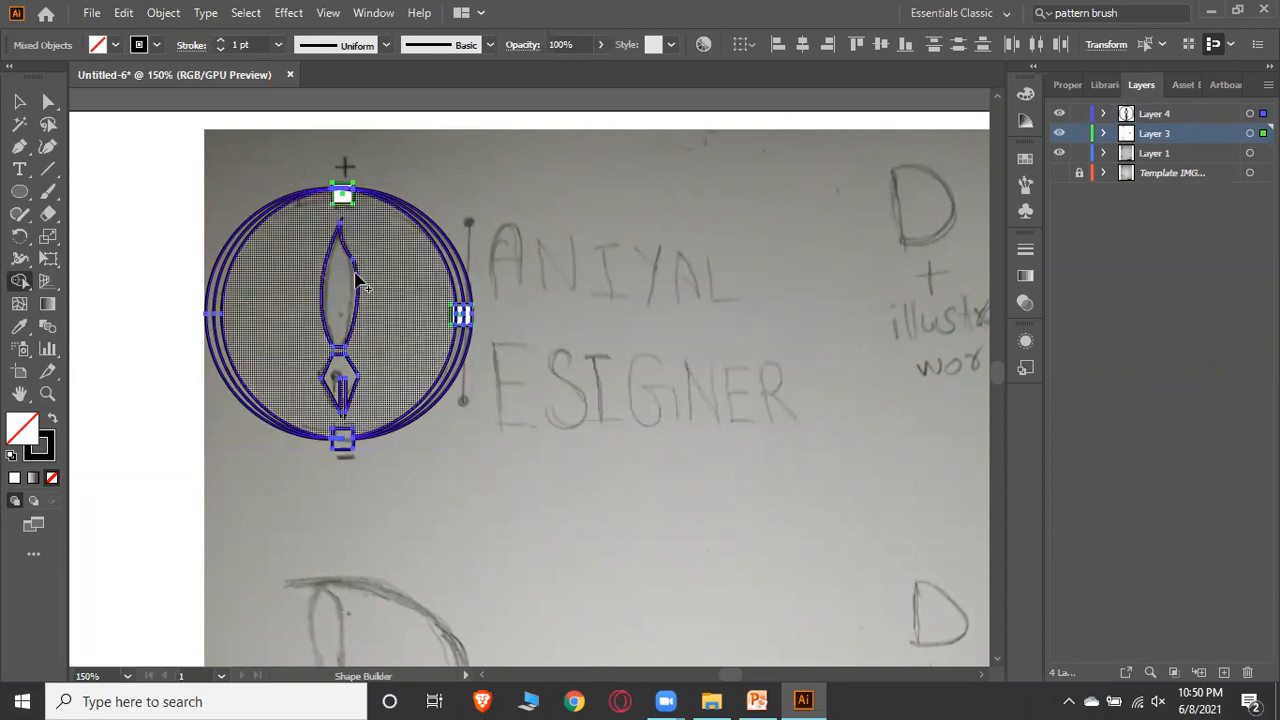
Zoom to 200% and merge the top square's regions with the Shape Builder
click(340, 200)
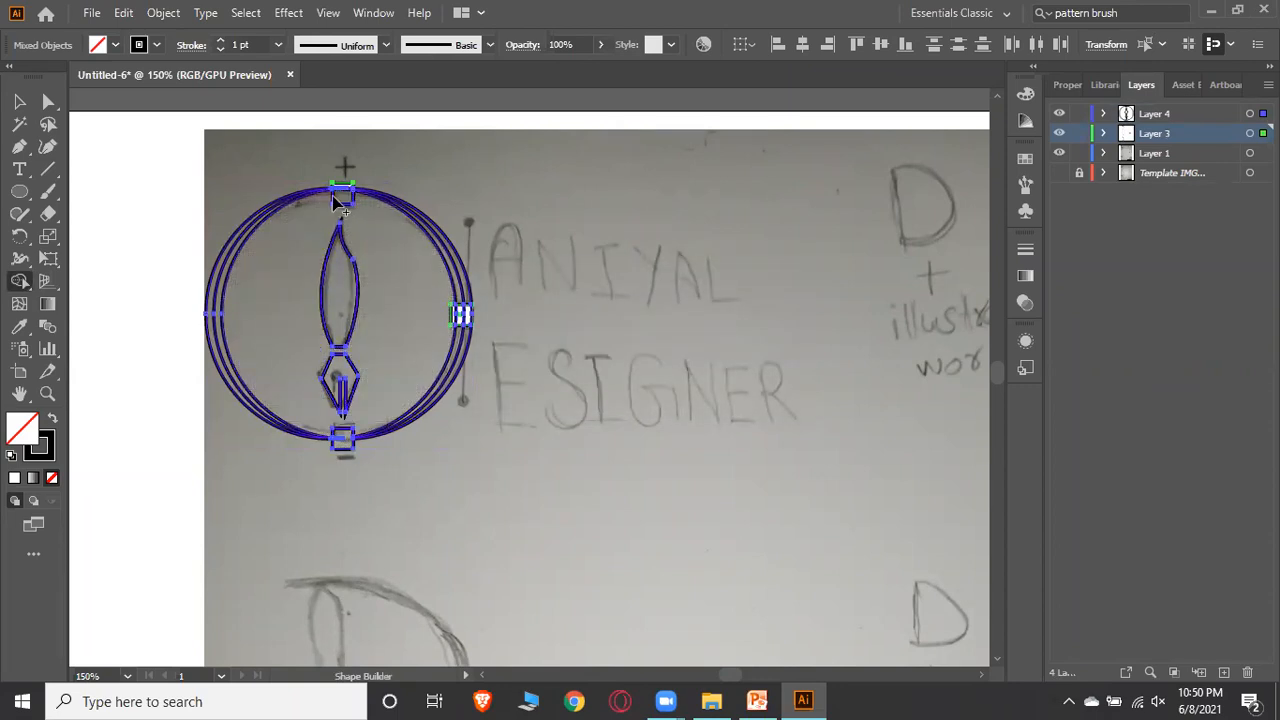
click(128, 678)
click(163, 382)
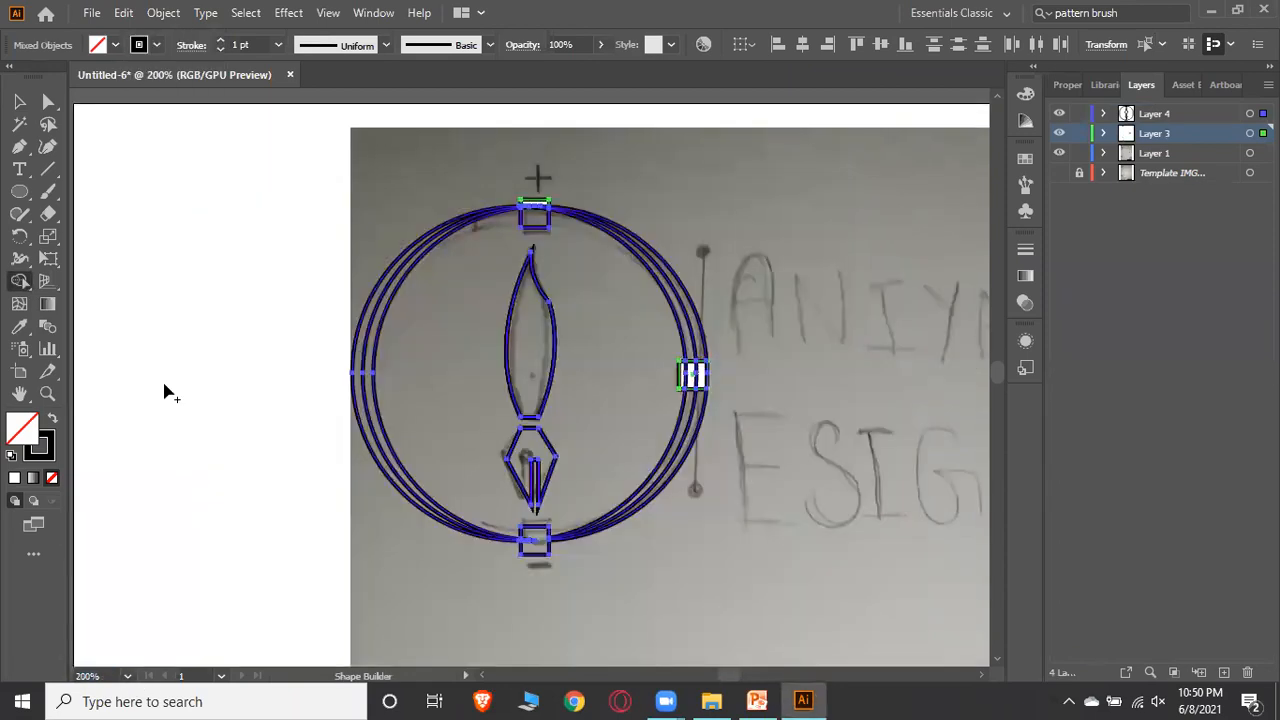
click(540, 204)
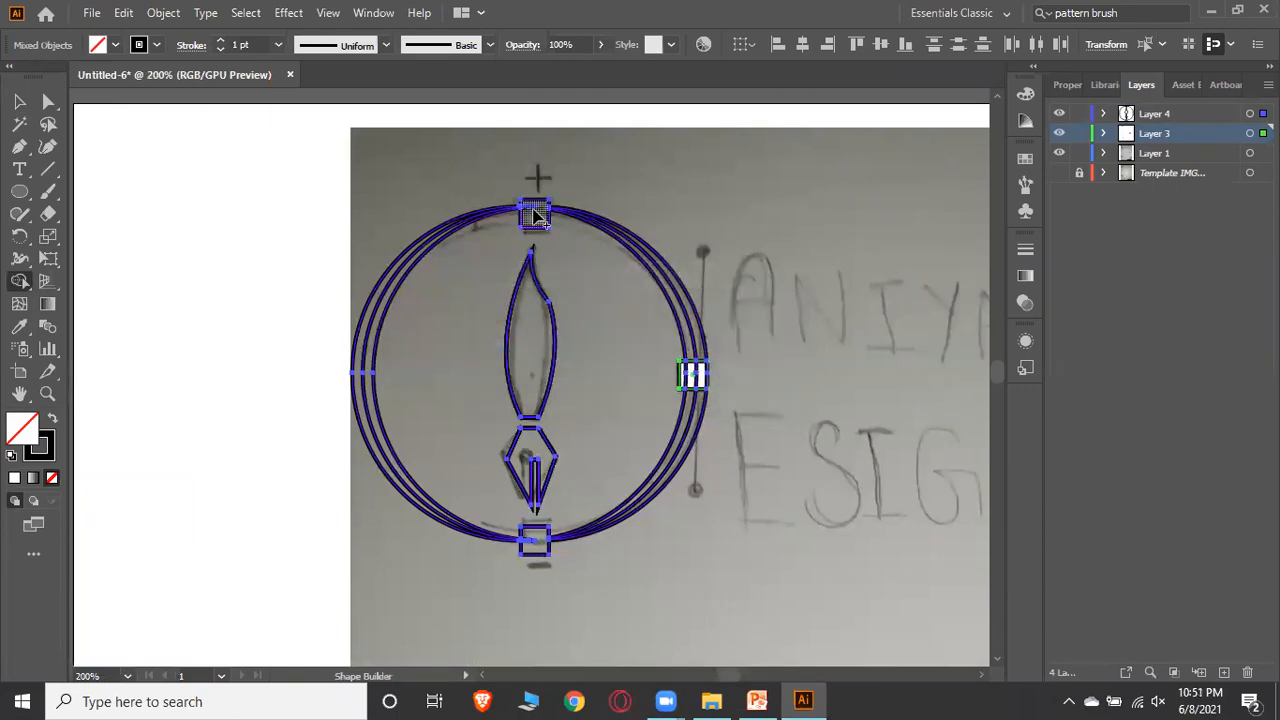
click(532, 215)
click(527, 209)
click(528, 208)
Remove the left halves of the circles with the Shape Builder, merge the right-side square, and deselect
click(385, 278)
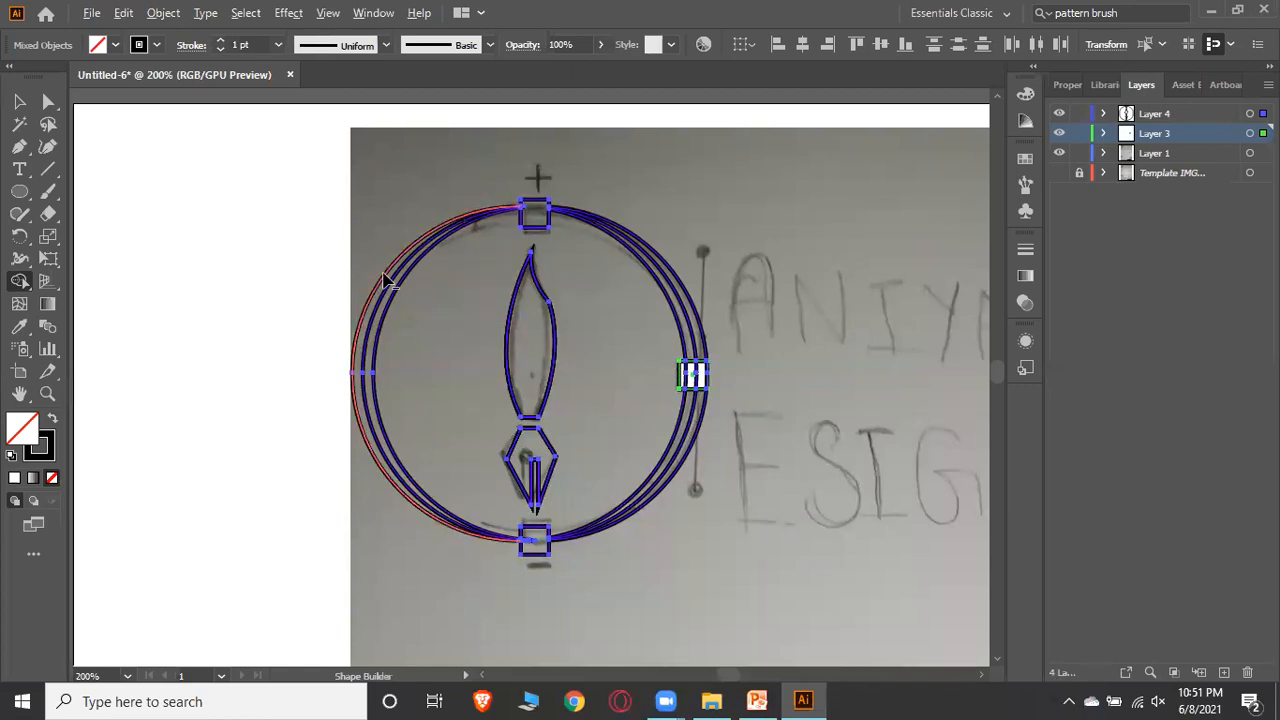
alt+click(391, 286)
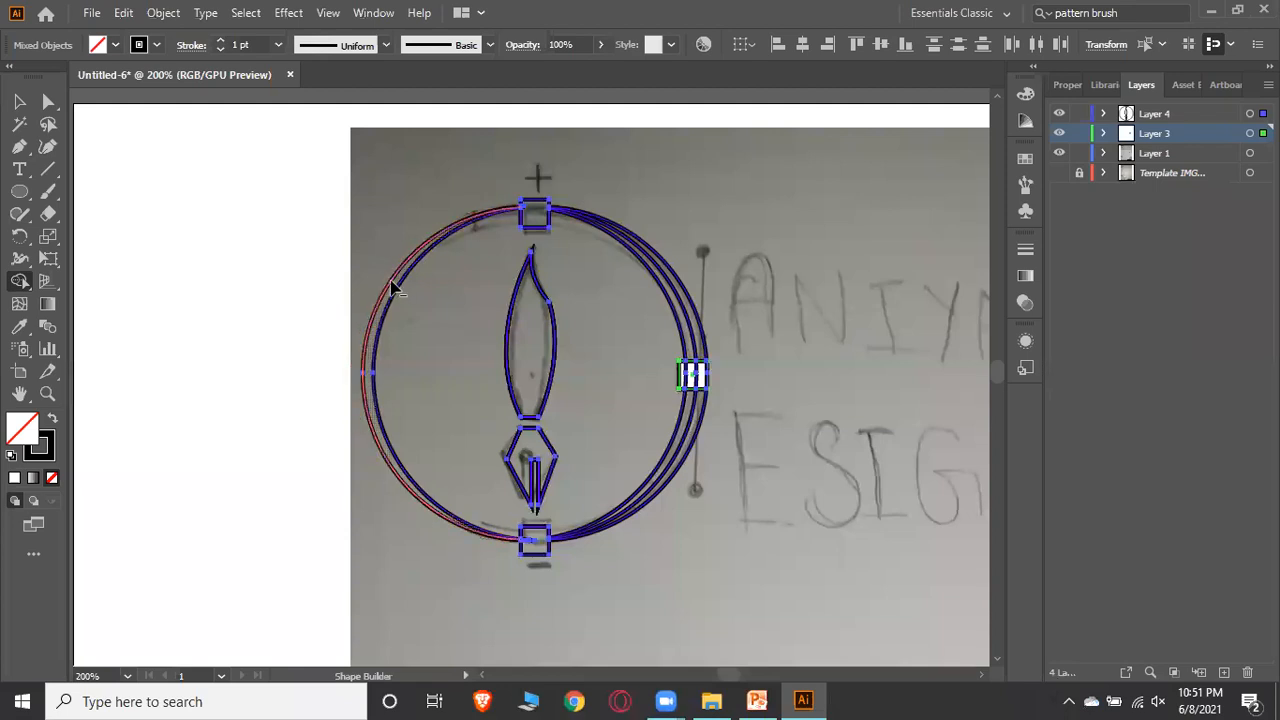
alt+click(399, 290)
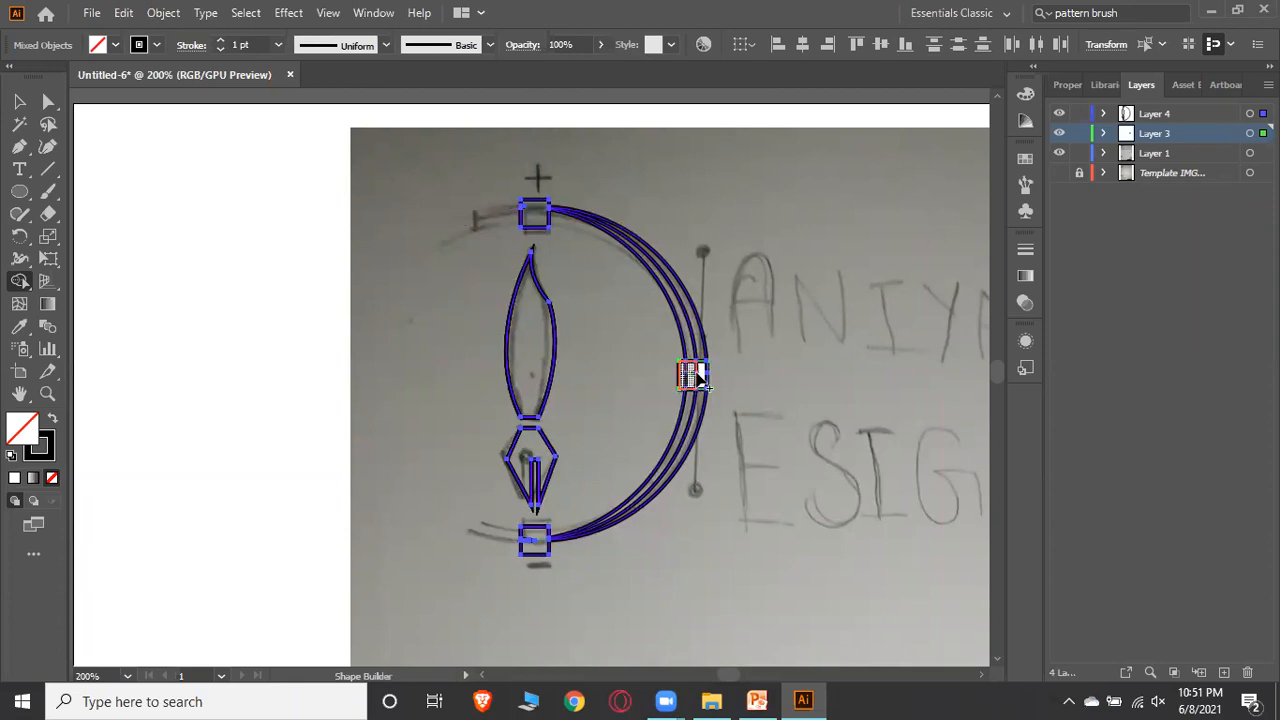
click(700, 375)
key(Return)
click(16, 104)
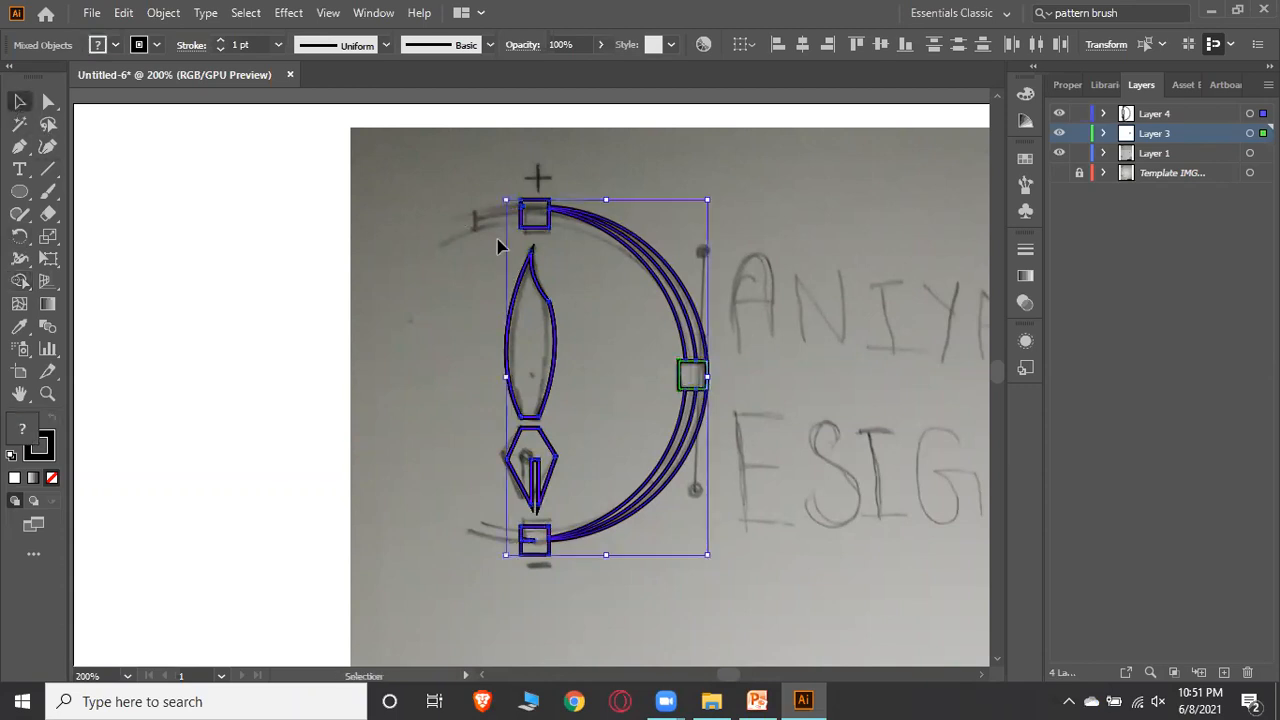
click(840, 263)
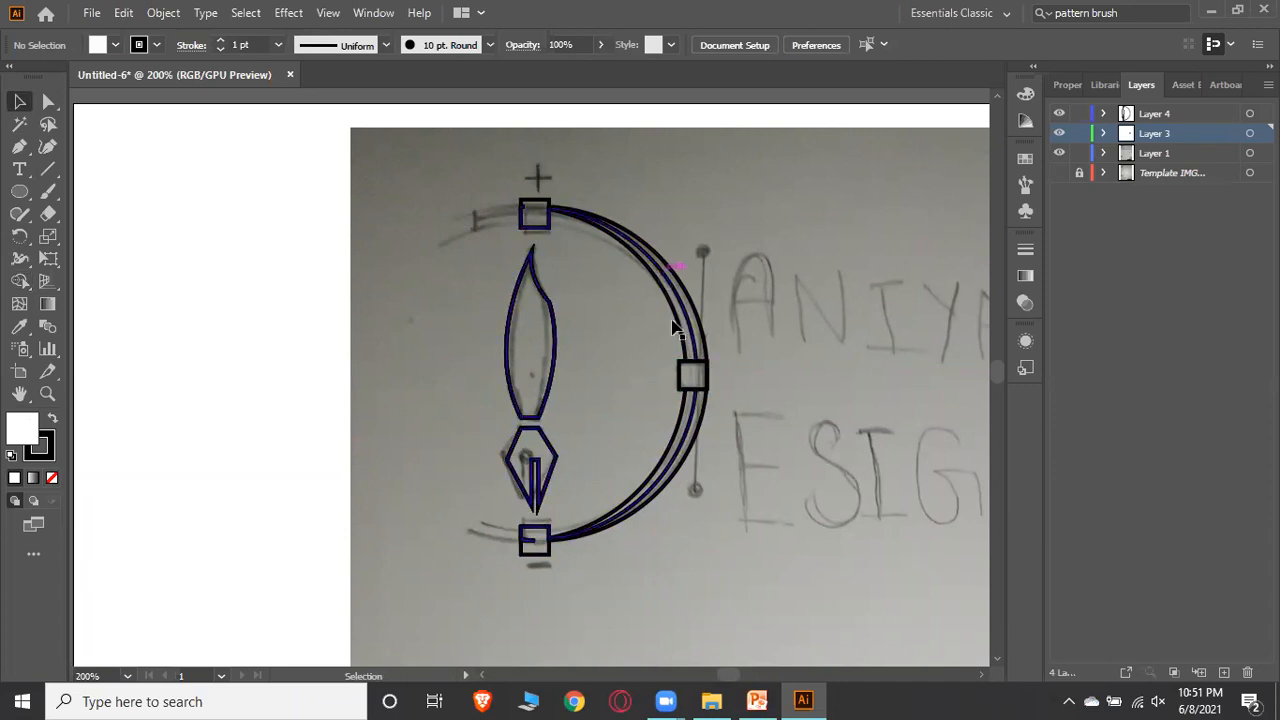
Draw short horizontal lines over the sketch's plus and minus marks with the Line Segment tool
click(51, 170)
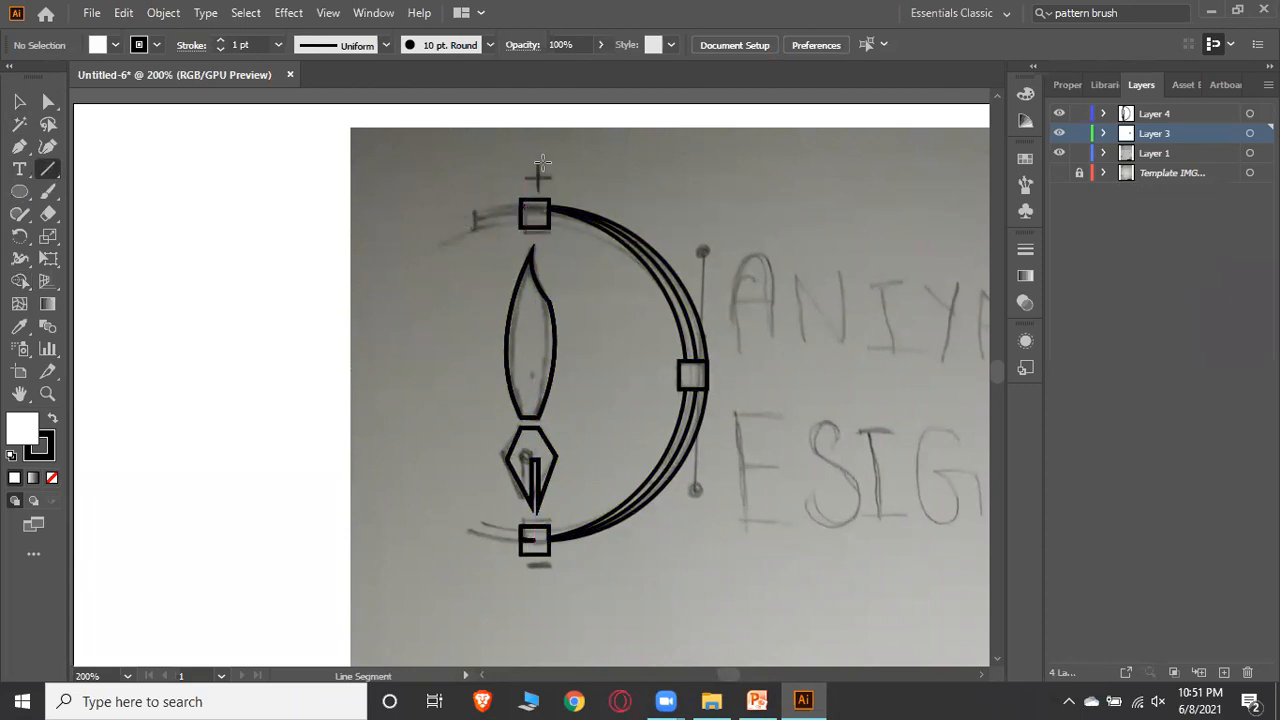
mouse_move(534, 164)
mouse_down()
mouse_move(535, 182)
mouse_move(551, 176)
mouse_up()
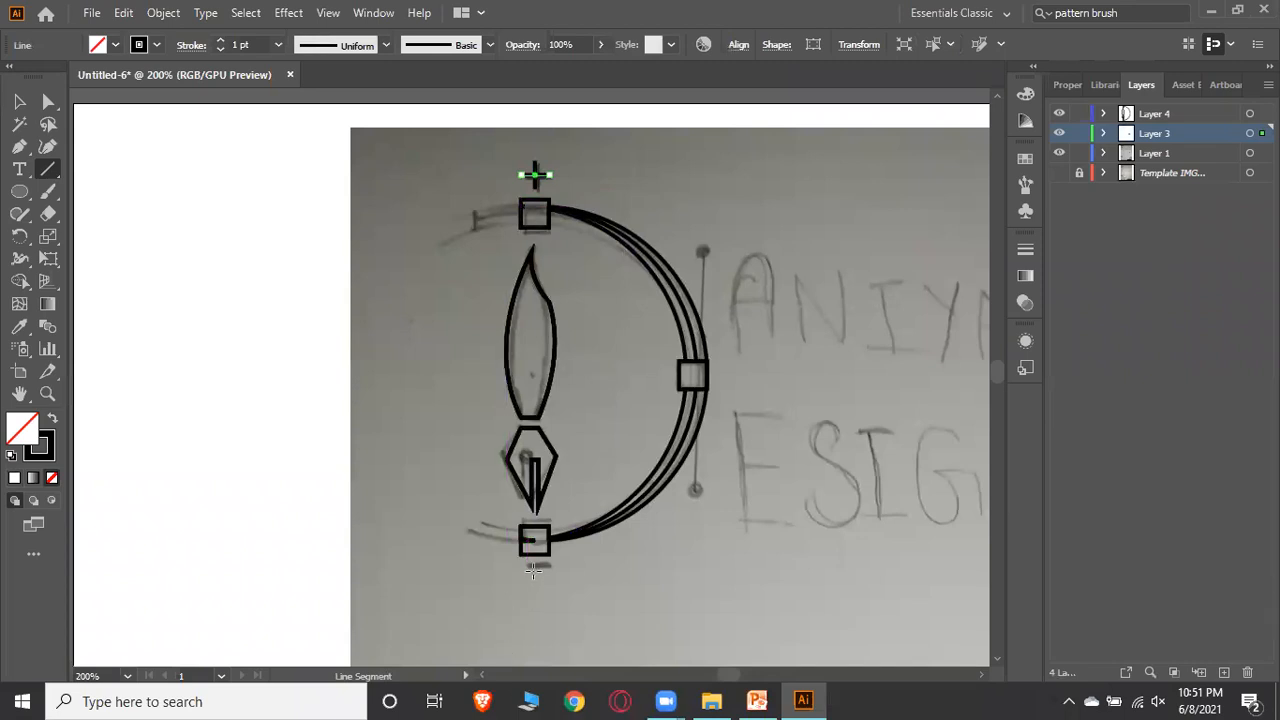
drag(532, 570, 553, 568)
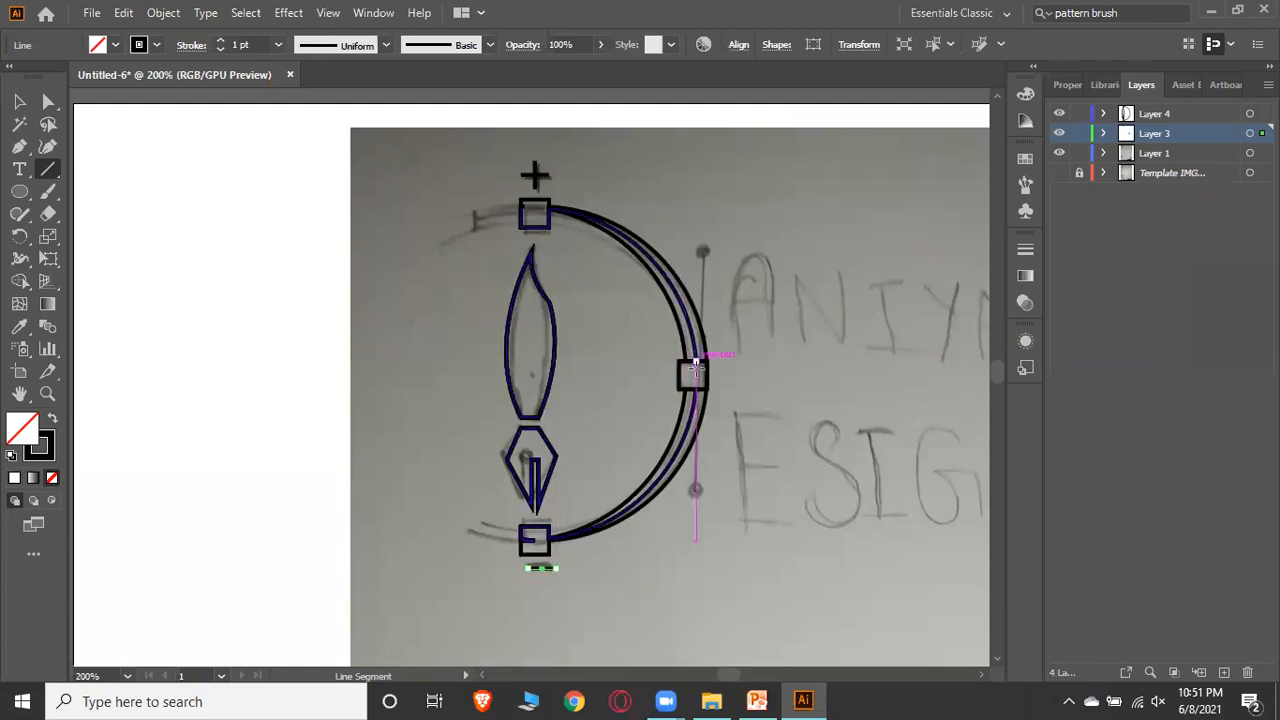
Draw two slanted lines from the right-side square, one upward and one downward, following the sketch
drag(692, 372, 716, 232)
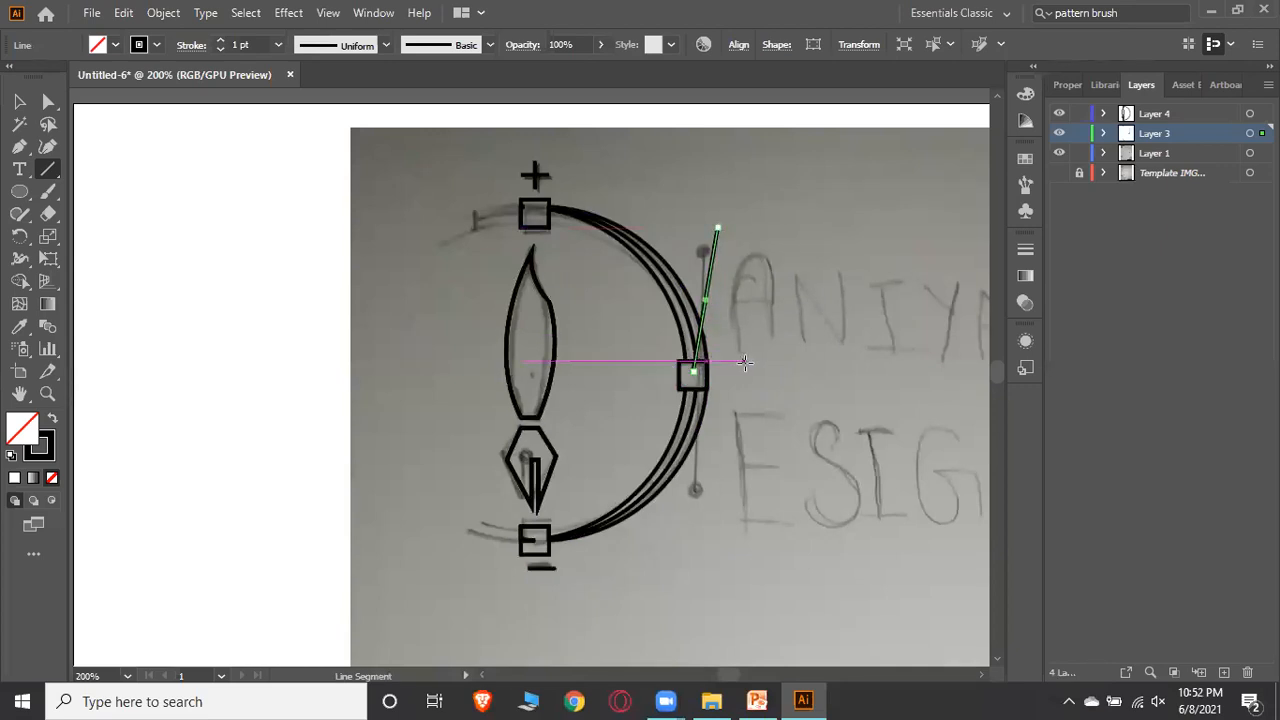
ctrl+click(746, 363)
drag(693, 376, 713, 497)
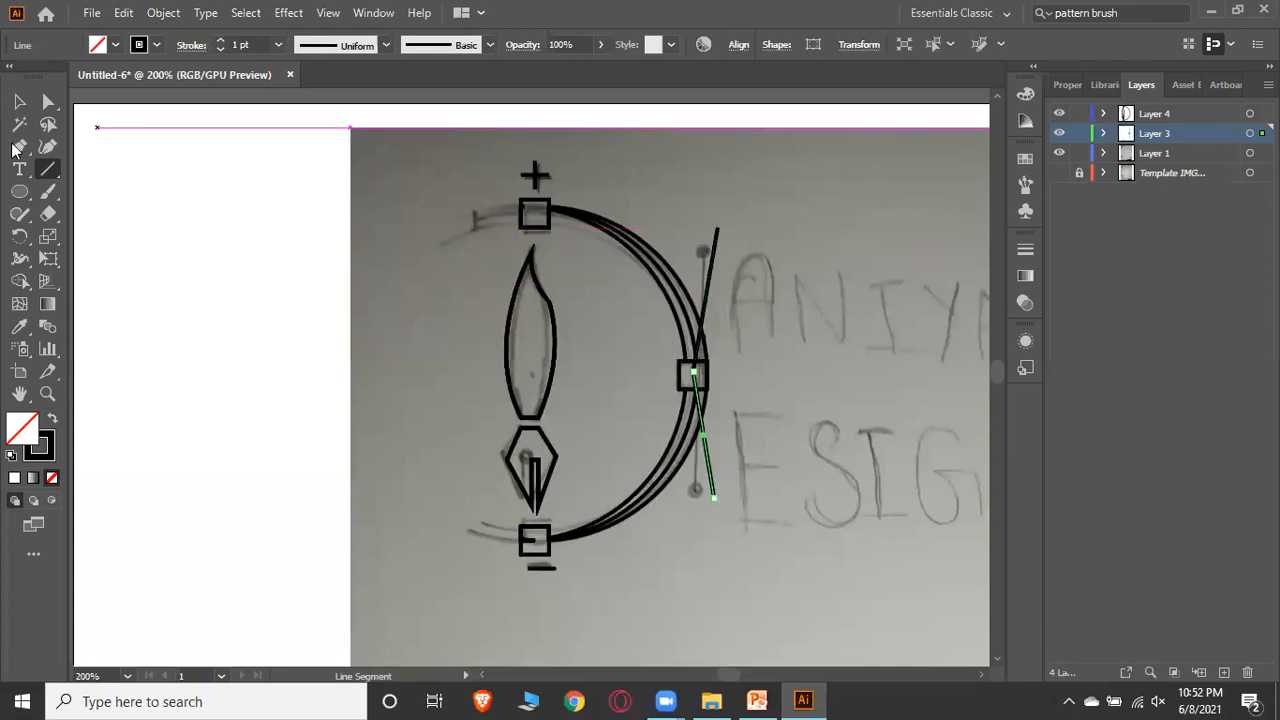
click(19, 101)
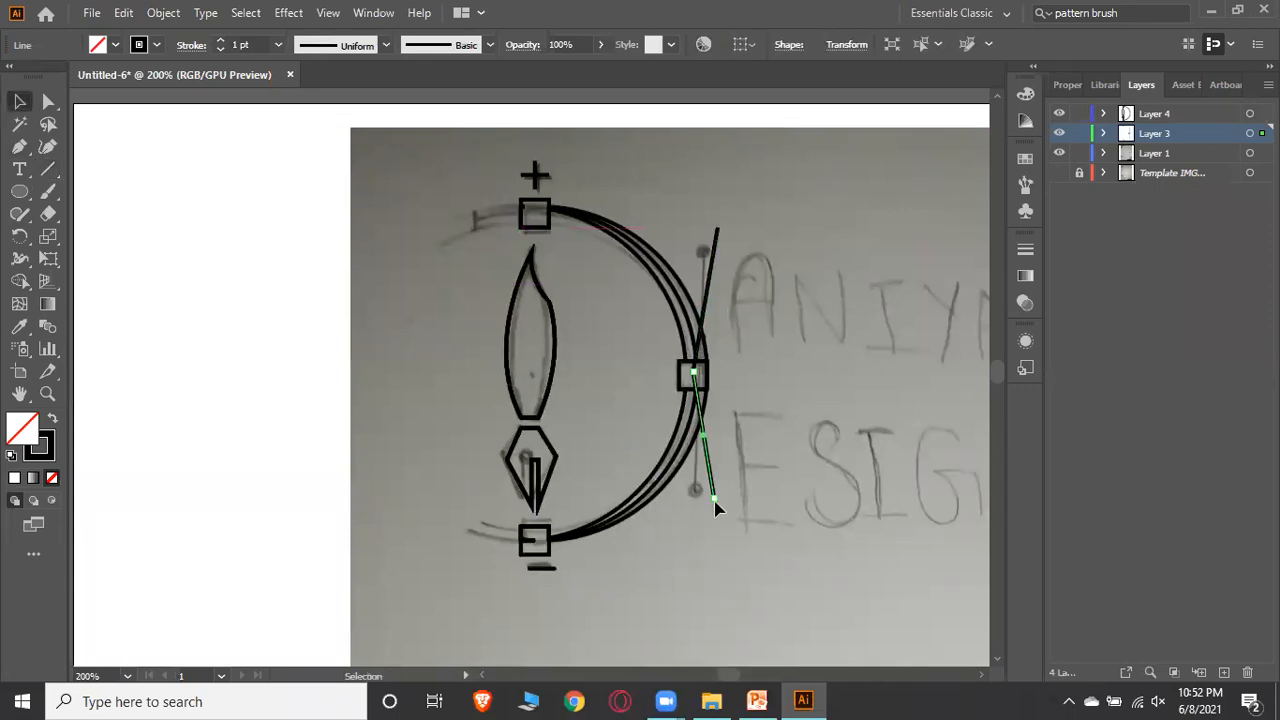
drag(716, 503, 717, 508)
Draw a small circle at the upper line's end and duplicate it to the lower line's end
key(l)
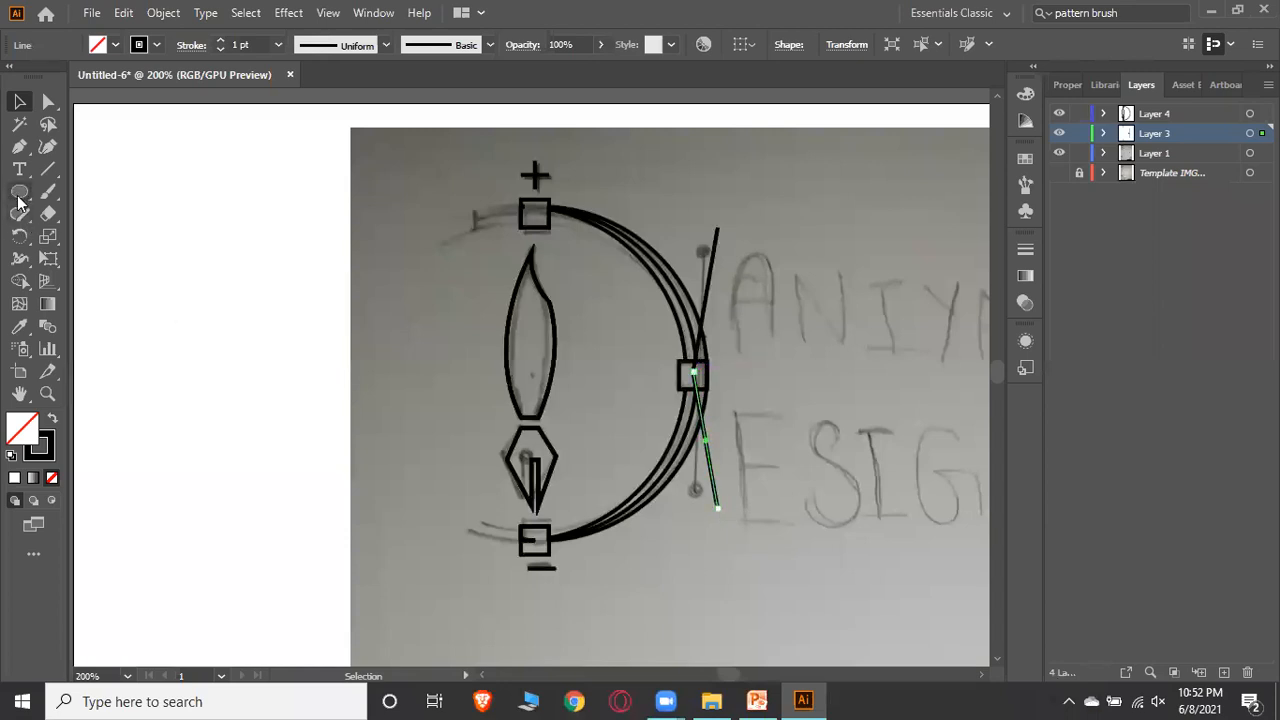
drag(711, 226, 721, 235)
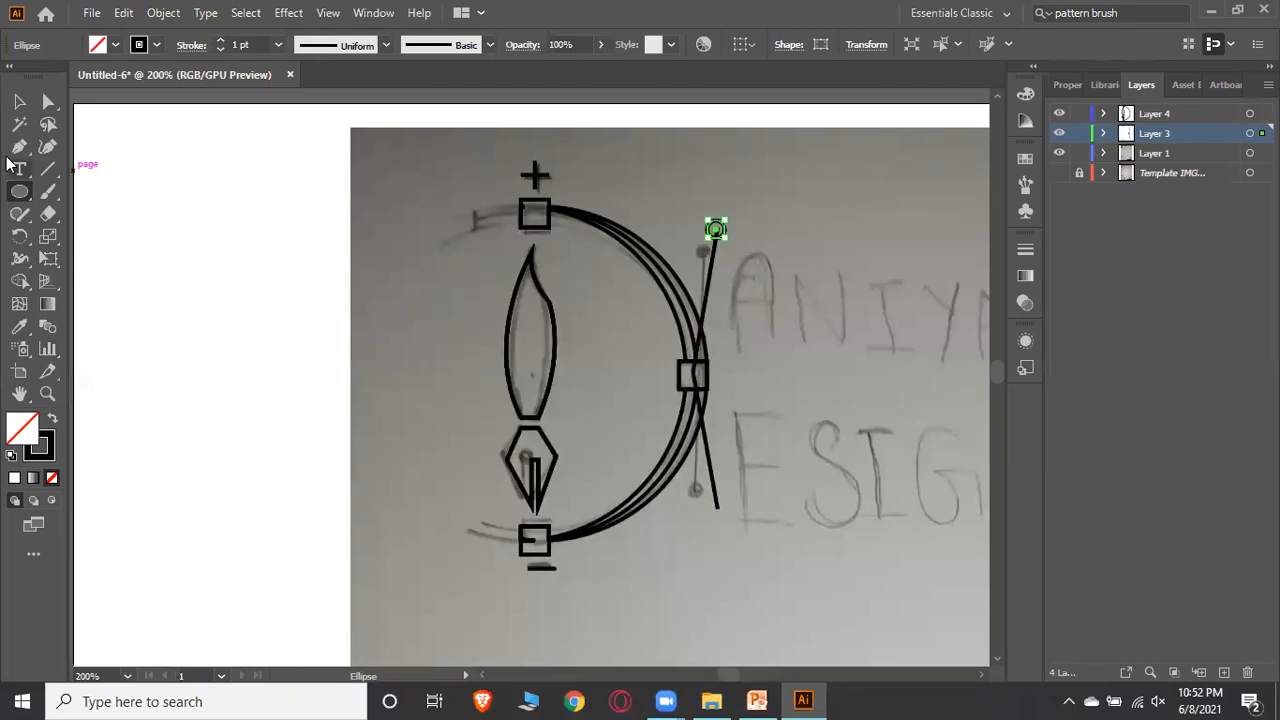
click(19, 101)
click(752, 210)
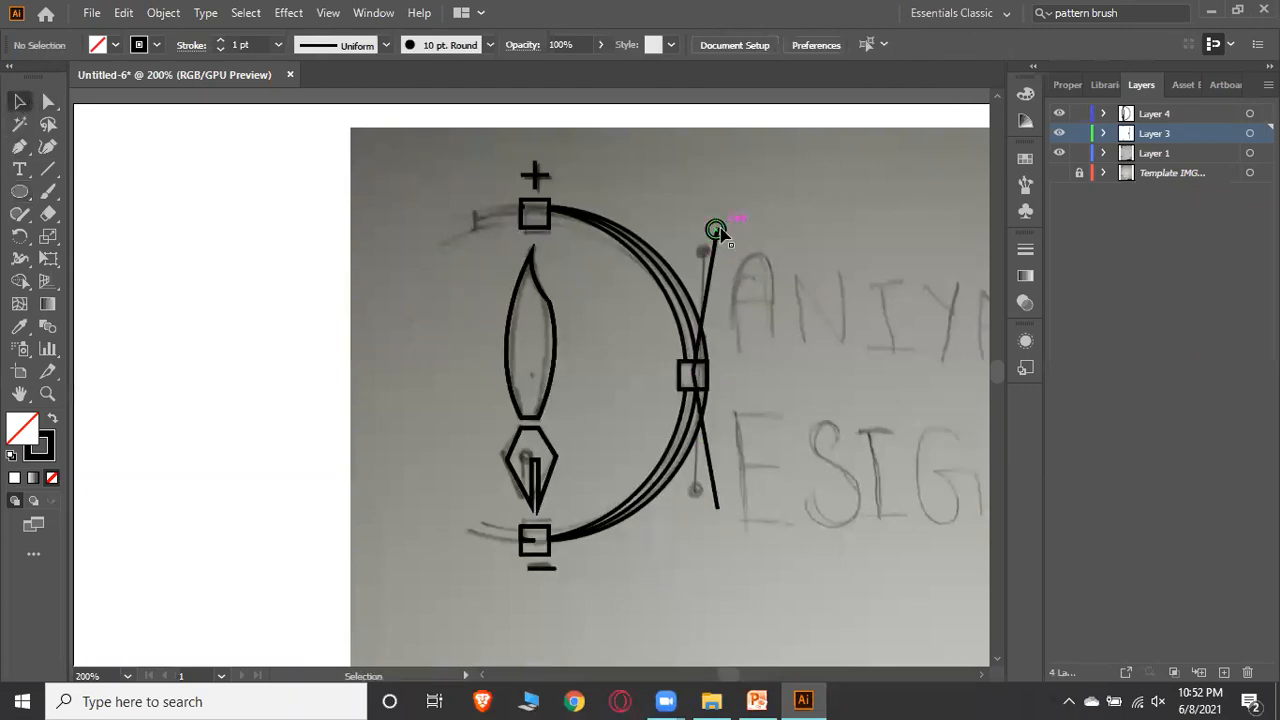
drag(727, 235, 727, 513)
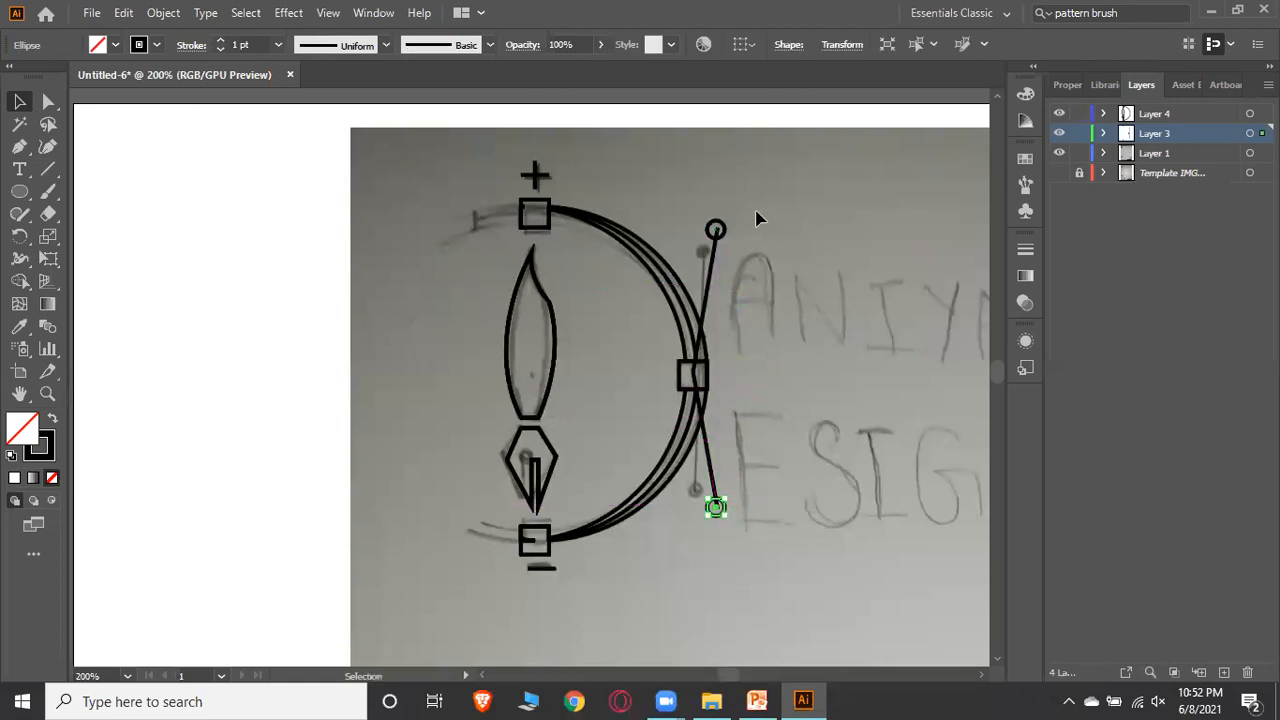
click(768, 226)
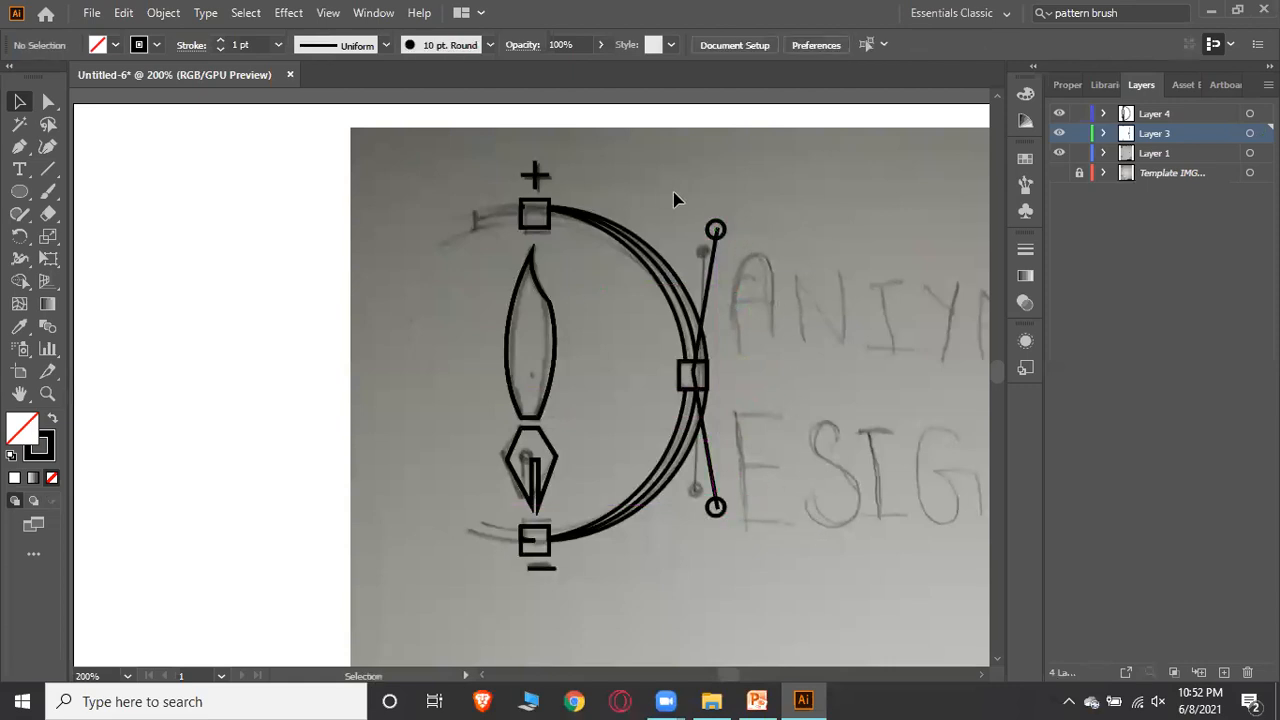
Merge the upper small circle with its slanted line using the Shape Builder, then deselect
click(708, 290)
click(20, 281)
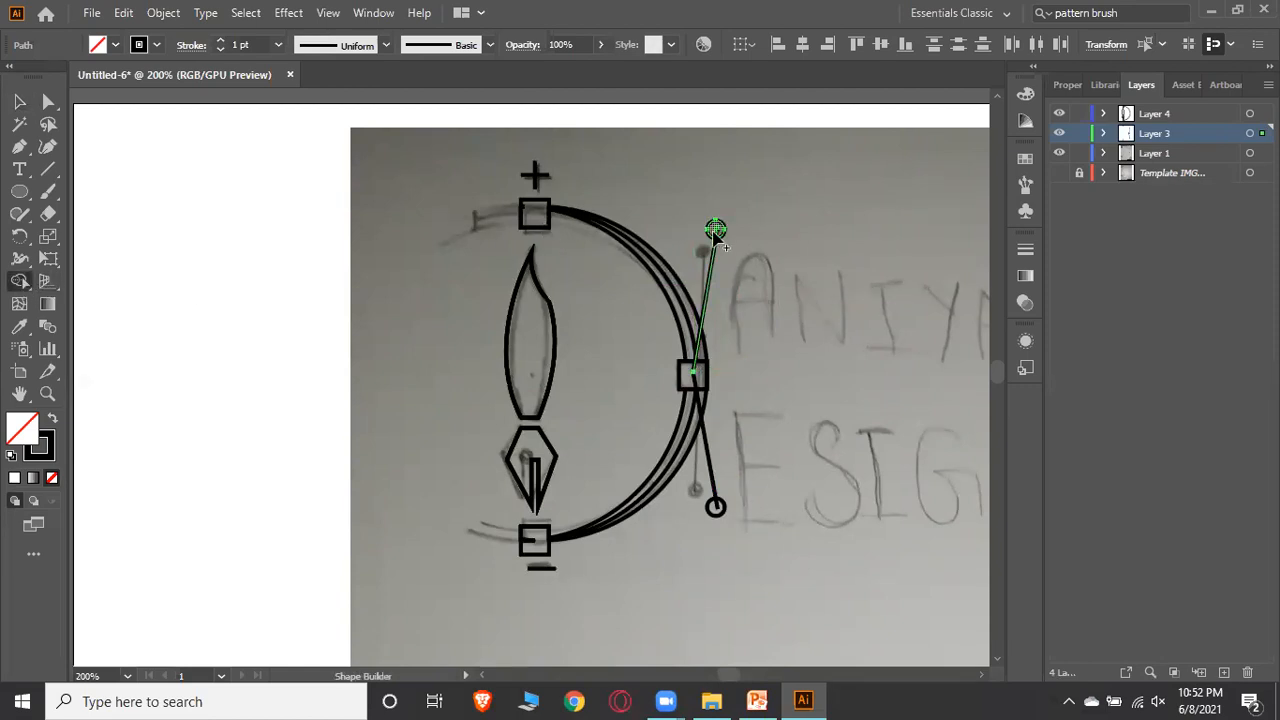
alt+click(716, 237)
click(16, 103)
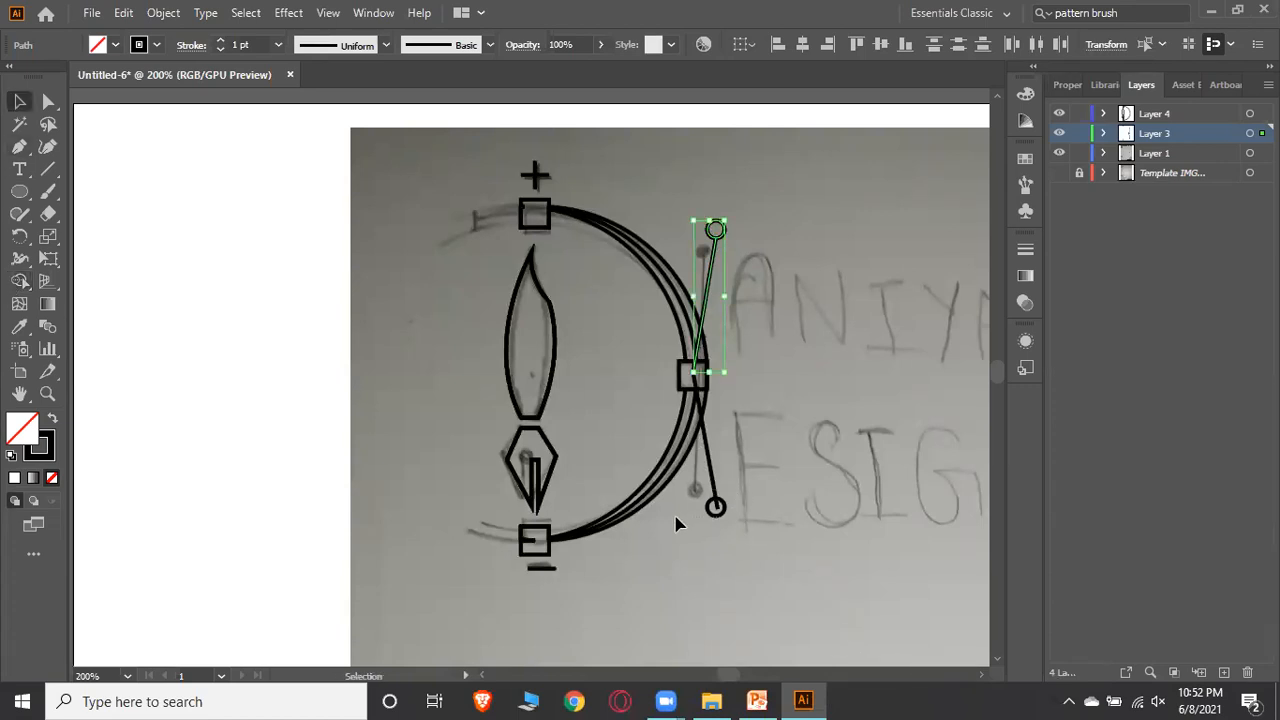
click(716, 510)
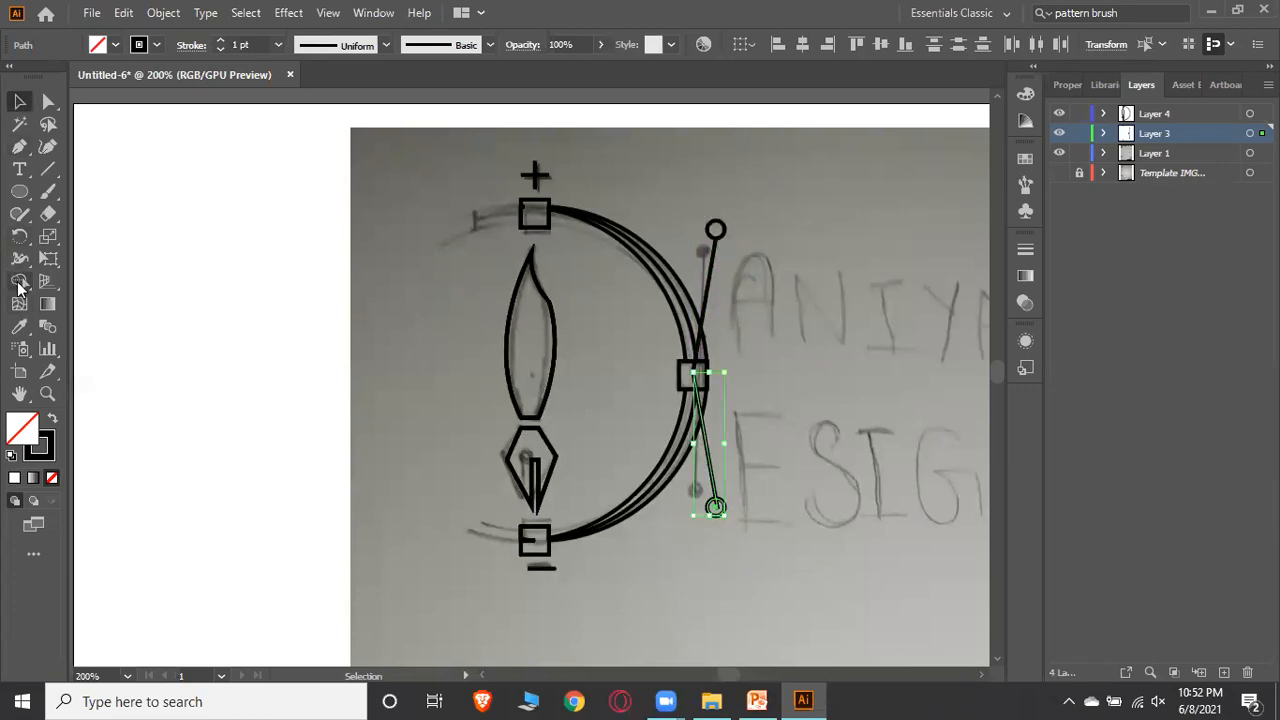
click(19, 283)
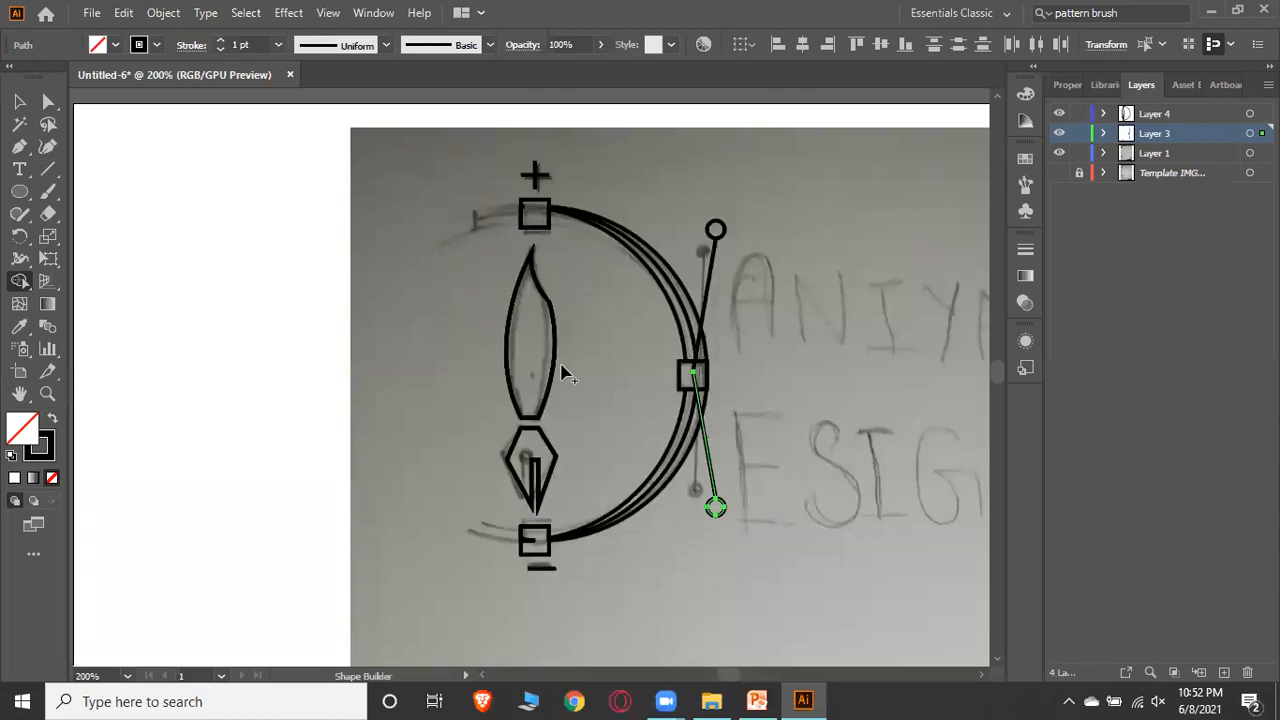
click(19, 101)
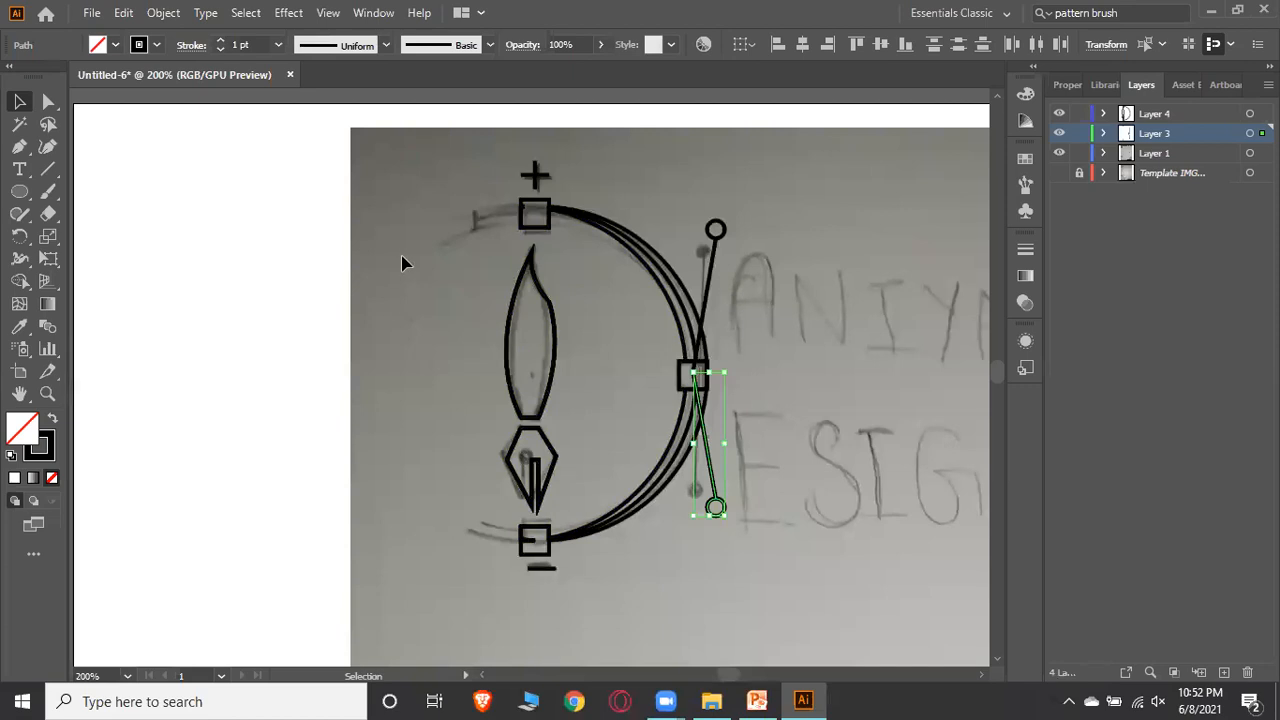
click(893, 358)
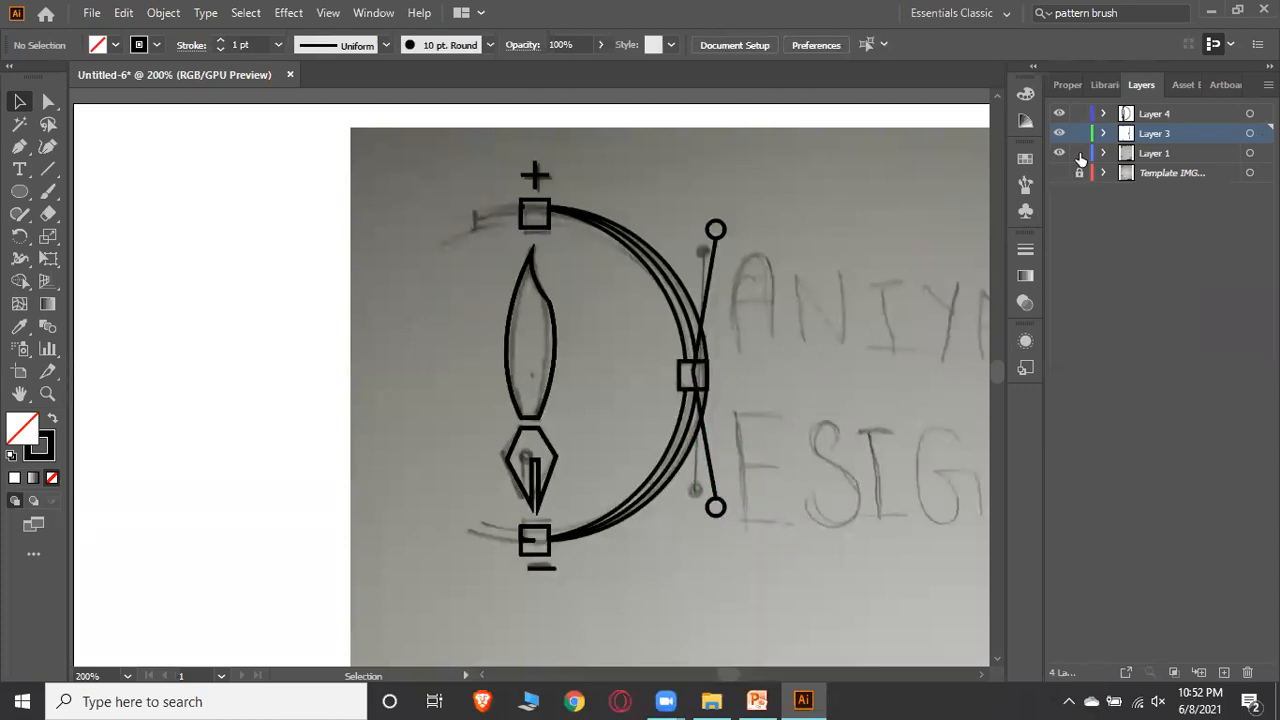
Hide Layer 1 holding the sketch to view the traced logo on its own
click(1163, 153)
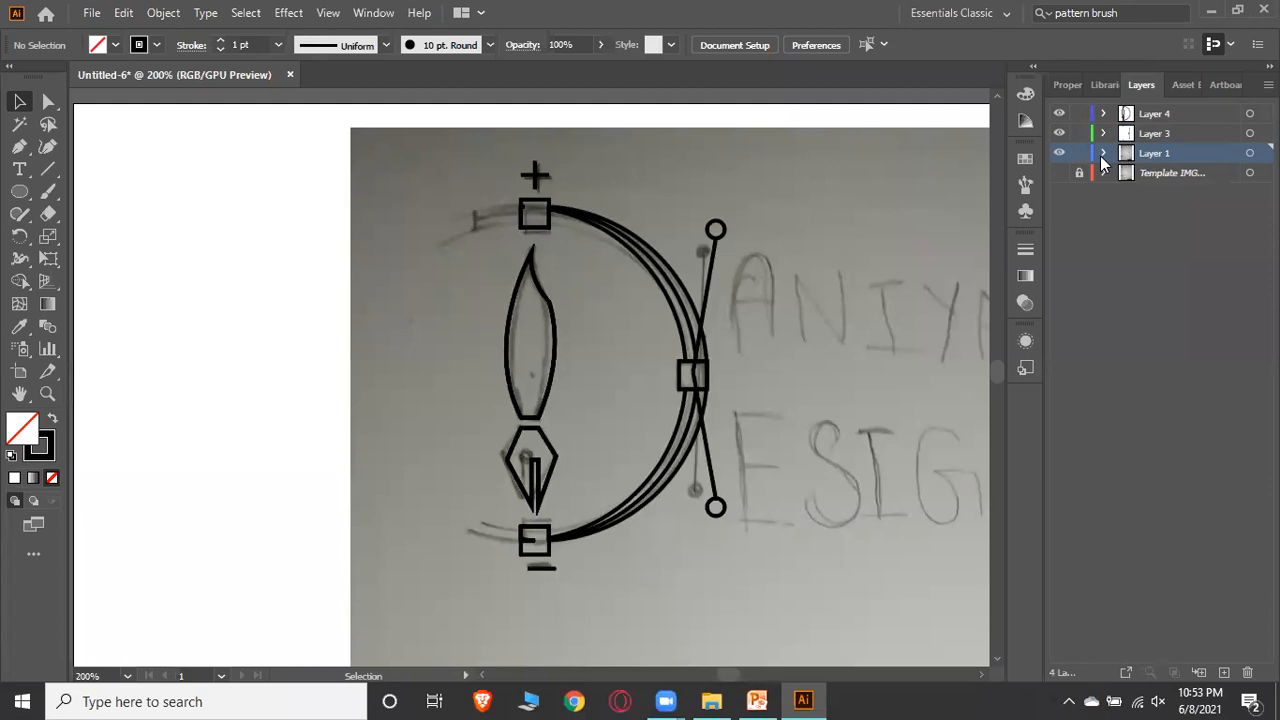
click(1060, 154)
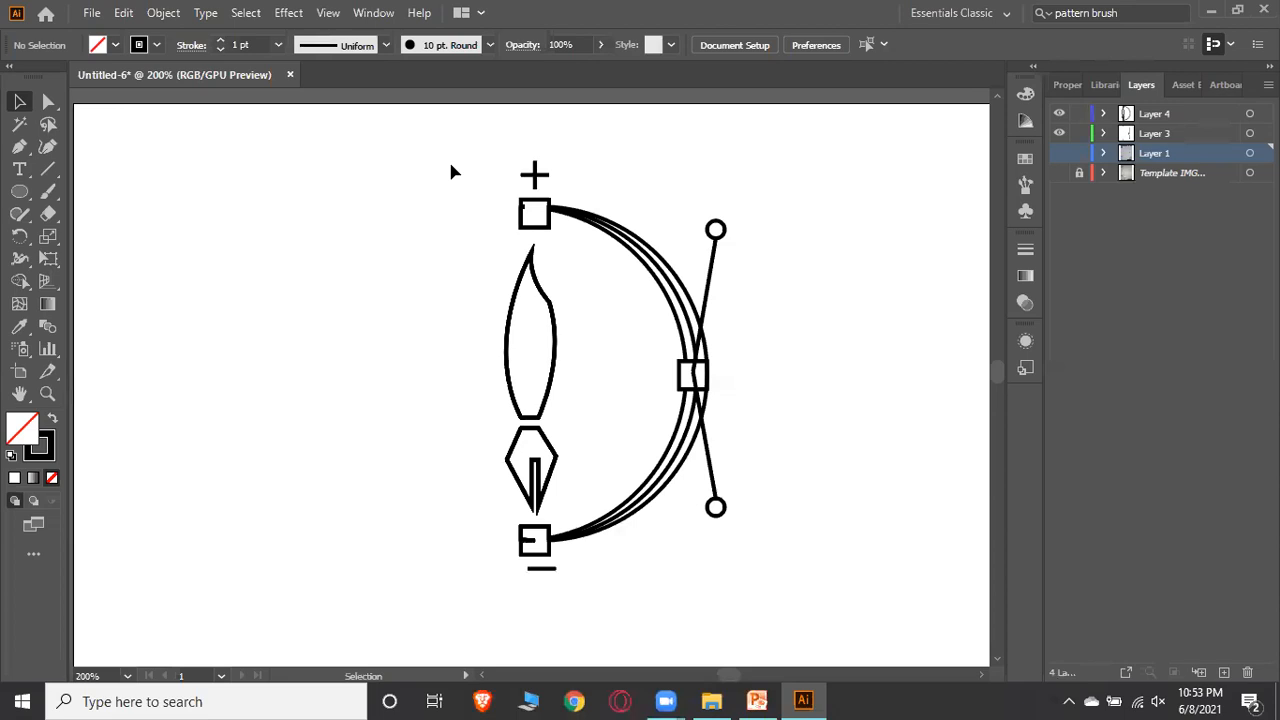
click(48, 101)
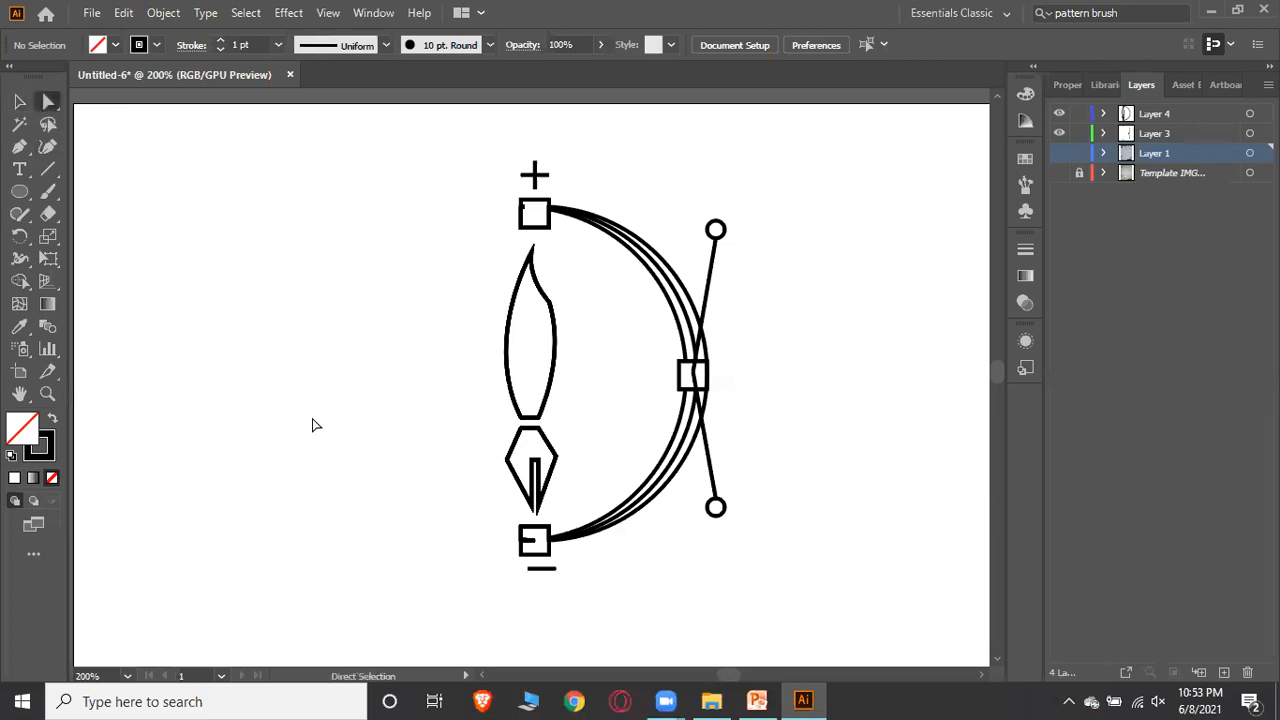
click(508, 460)
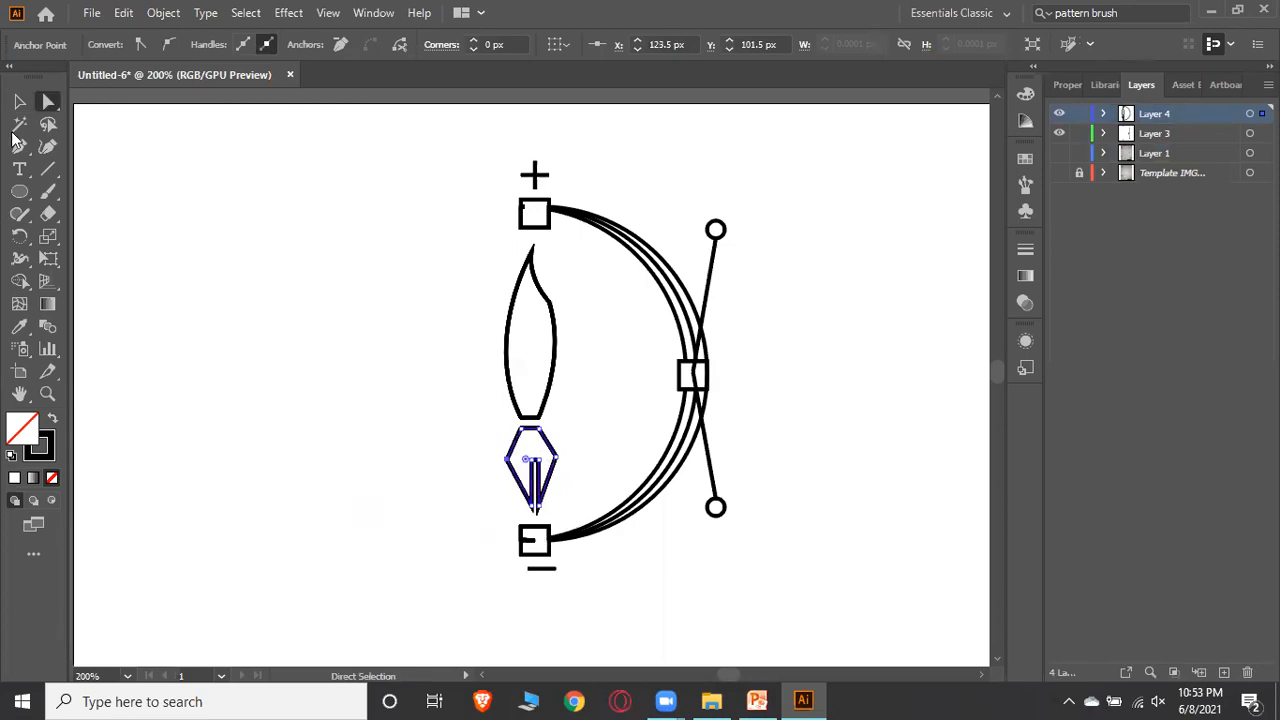
Select all logo shapes and apply the Shape Builder to the top square region
click(19, 101)
drag(518, 206, 766, 546)
scroll(528, 496, up, 4)
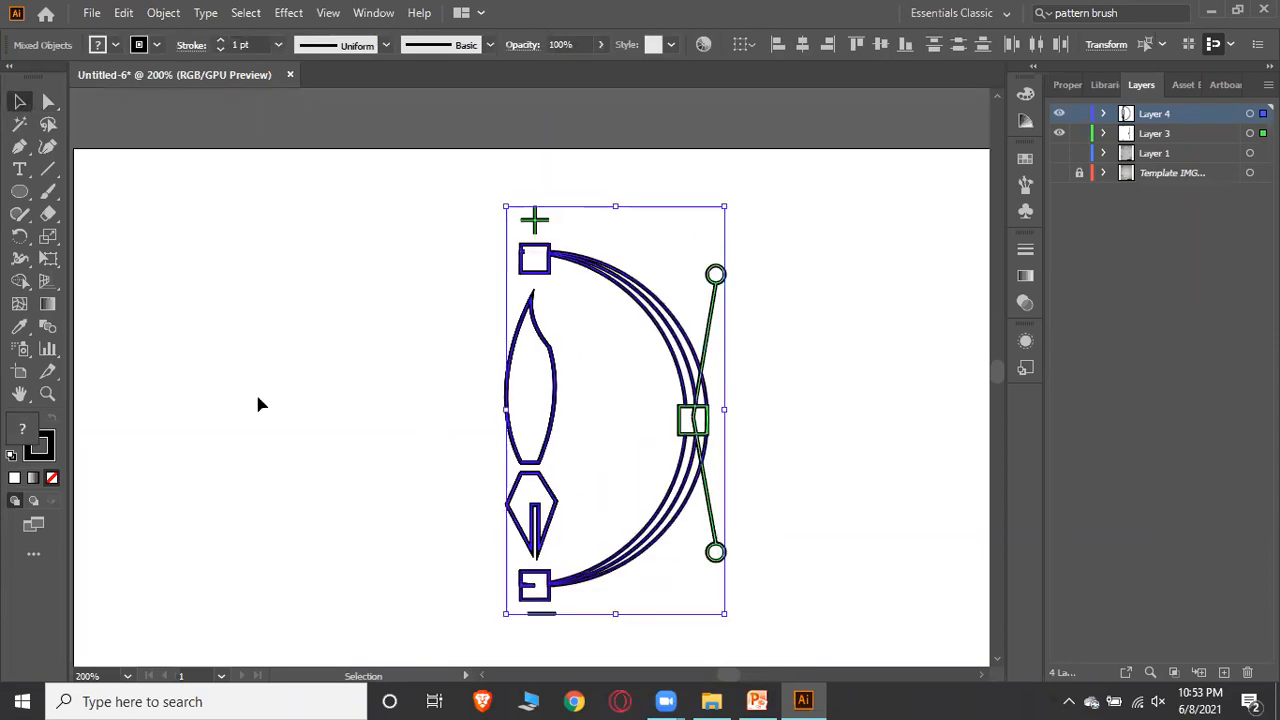
click(21, 282)
click(526, 253)
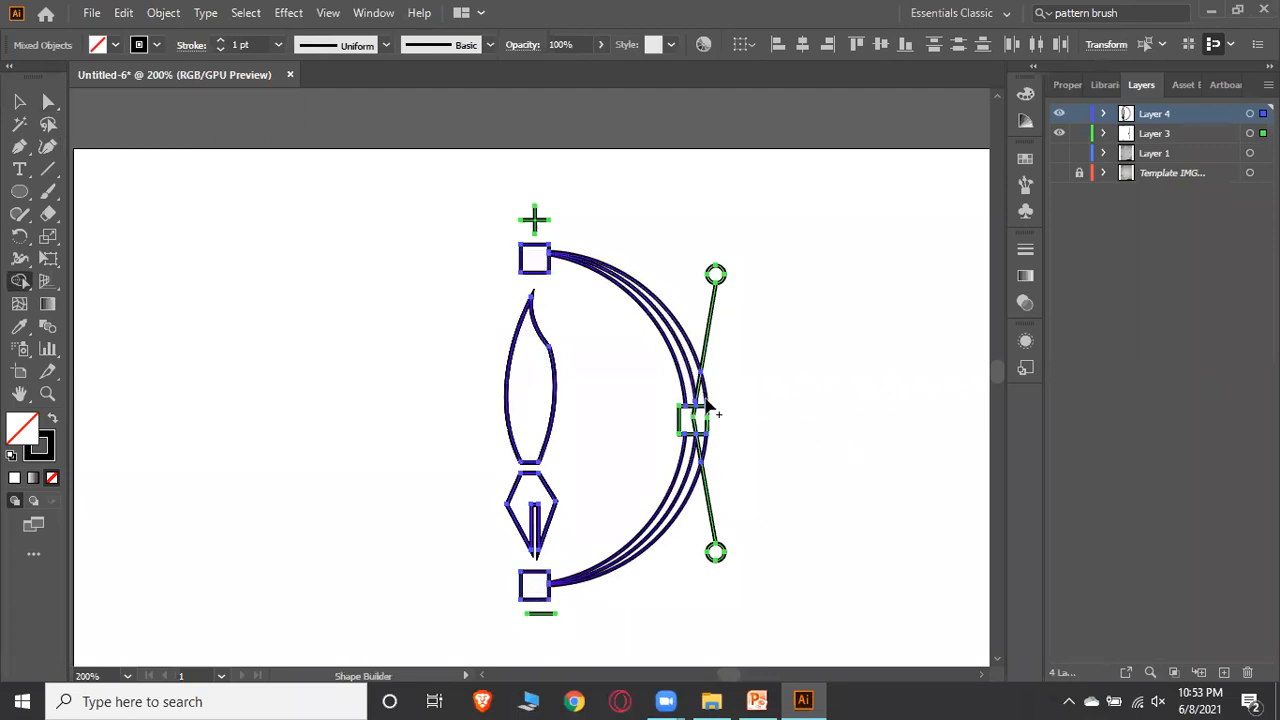
scroll(790, 377, down, 2)
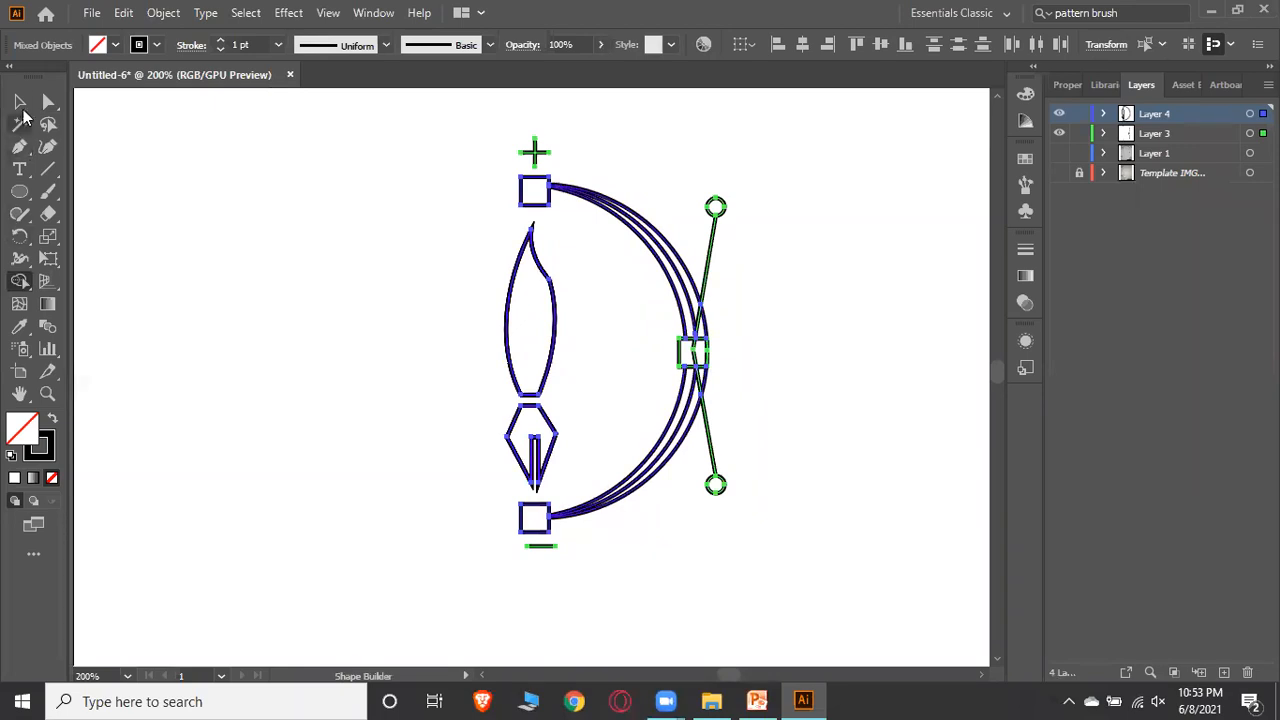
Select the whole logo and nudge it well to the left on the artboard
click(20, 103)
drag(434, 130, 808, 627)
key(shift+Left)
key(shift+Left)
key(shift+Left)
key(shift+Left)
key(shift+Left)
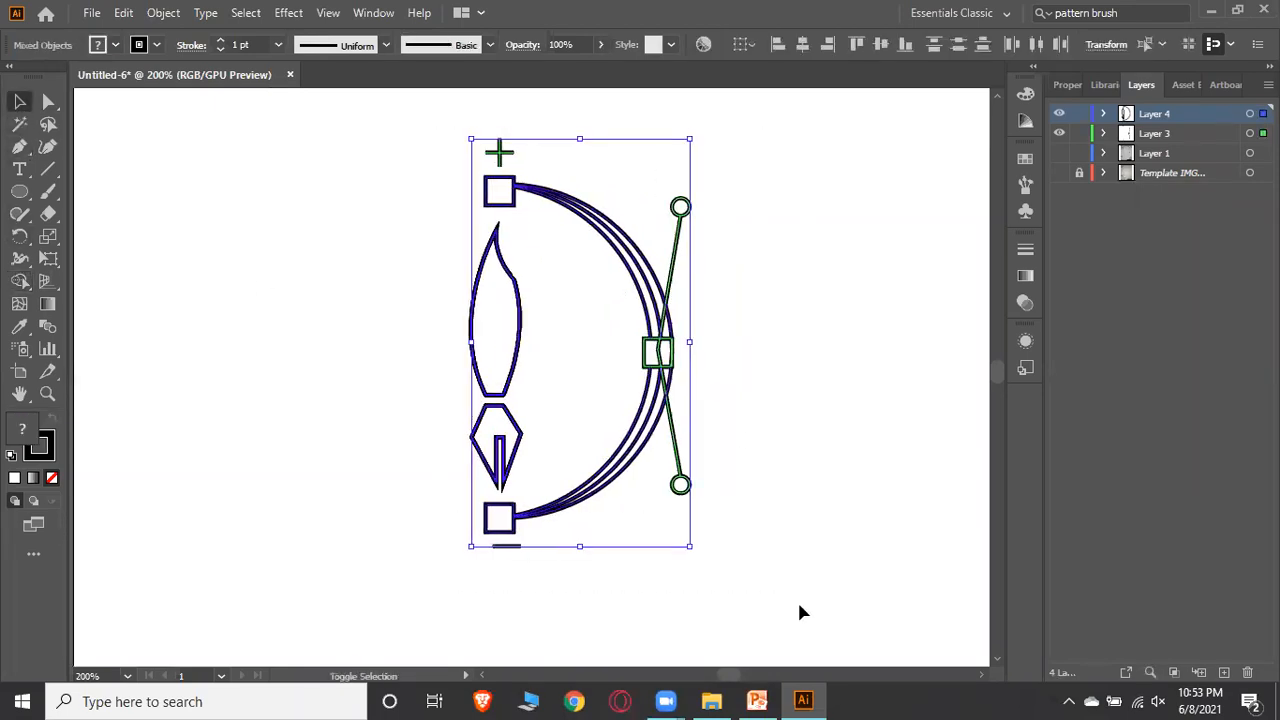
key(shift+Left)
key(shift+Left)
key(shift+Left)
key(shift+Left)
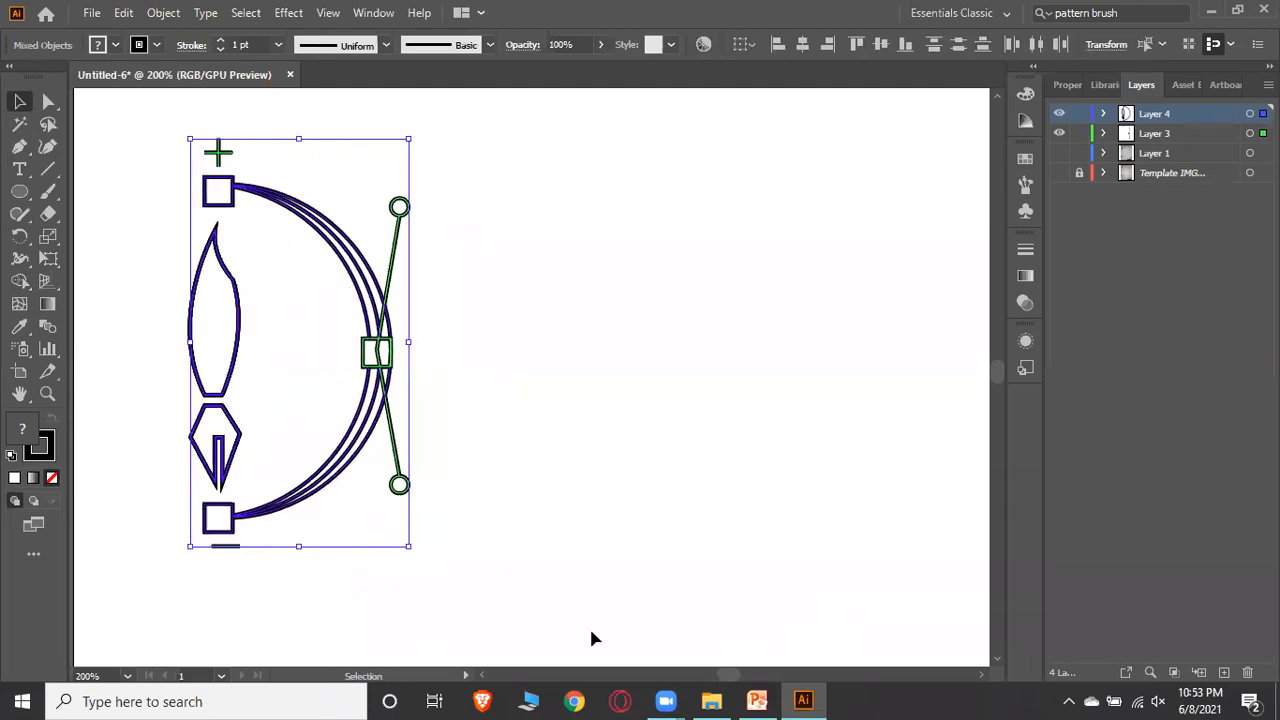
click(507, 371)
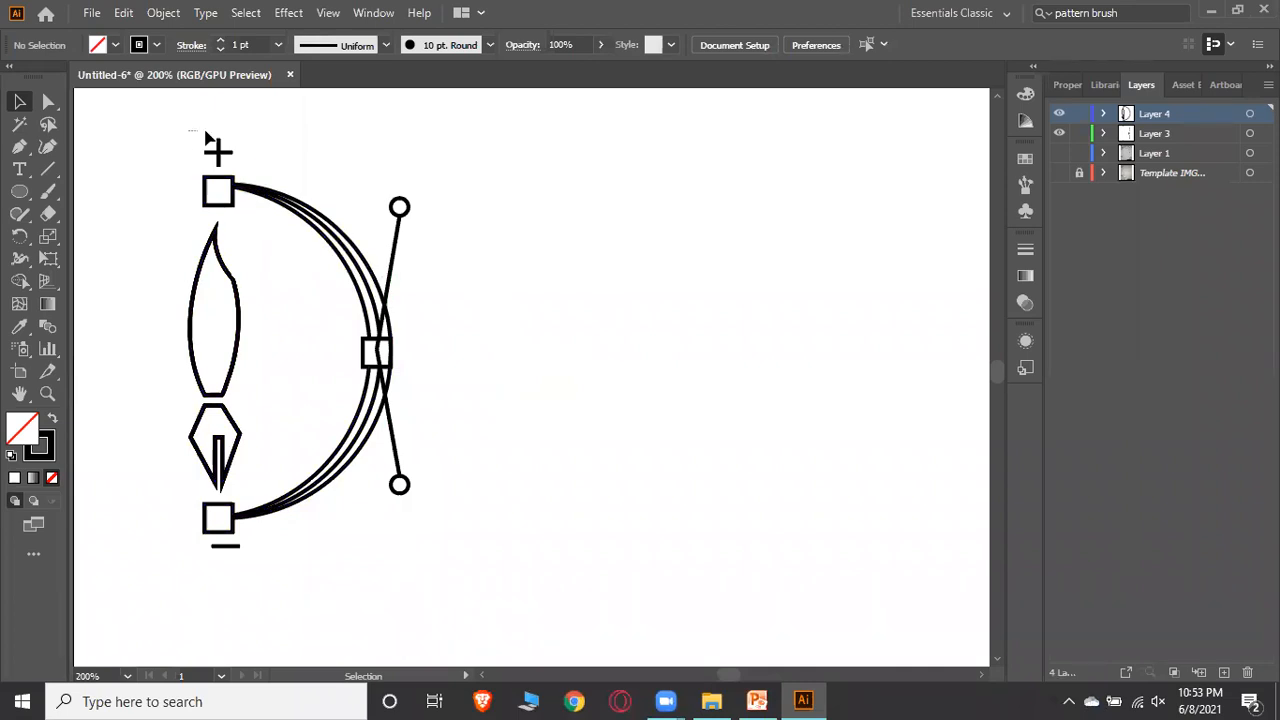
Try moving the plus sign's horizontal bar to the right
drag(188, 130, 264, 161)
click(268, 143)
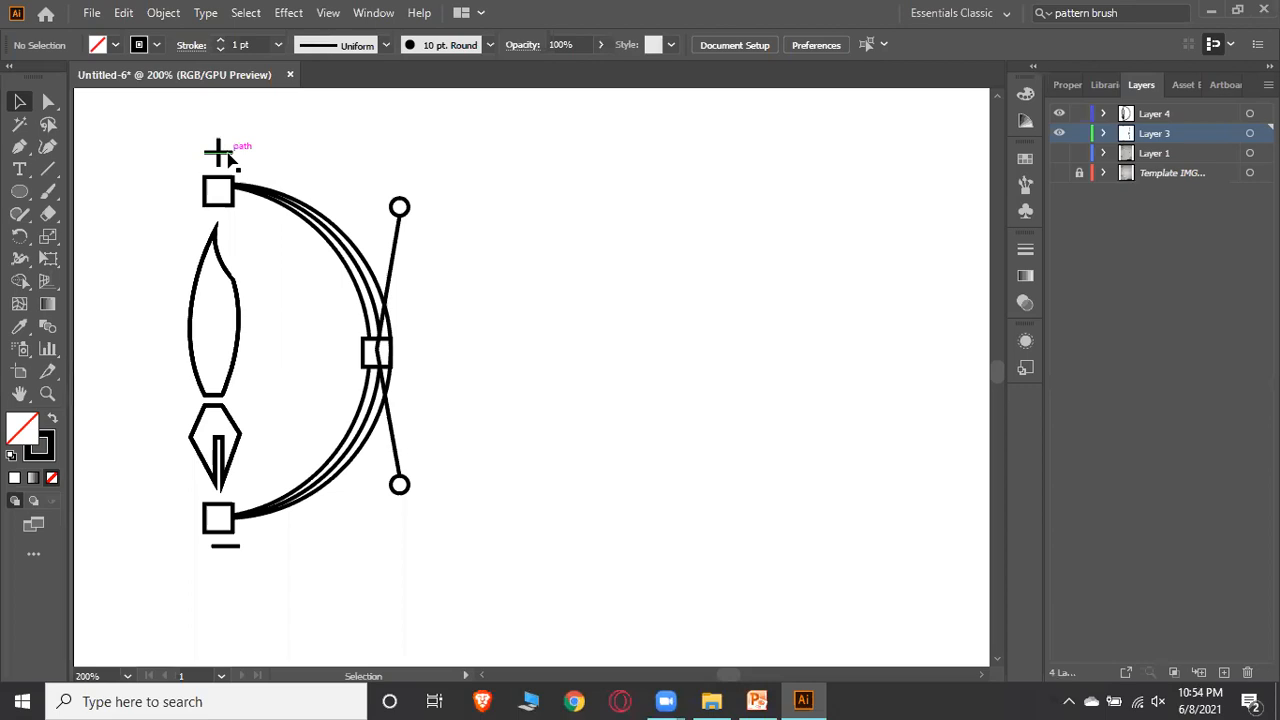
drag(251, 158, 296, 158)
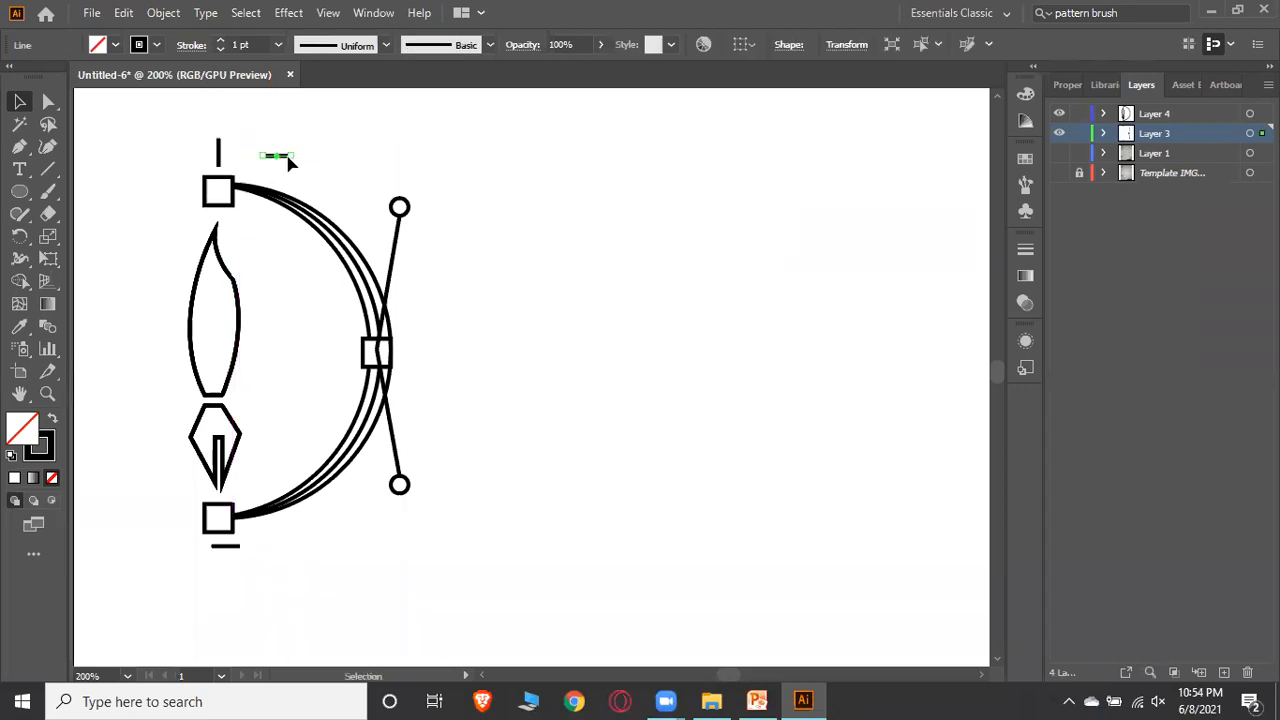
key(ctrl+z)
click(477, 179)
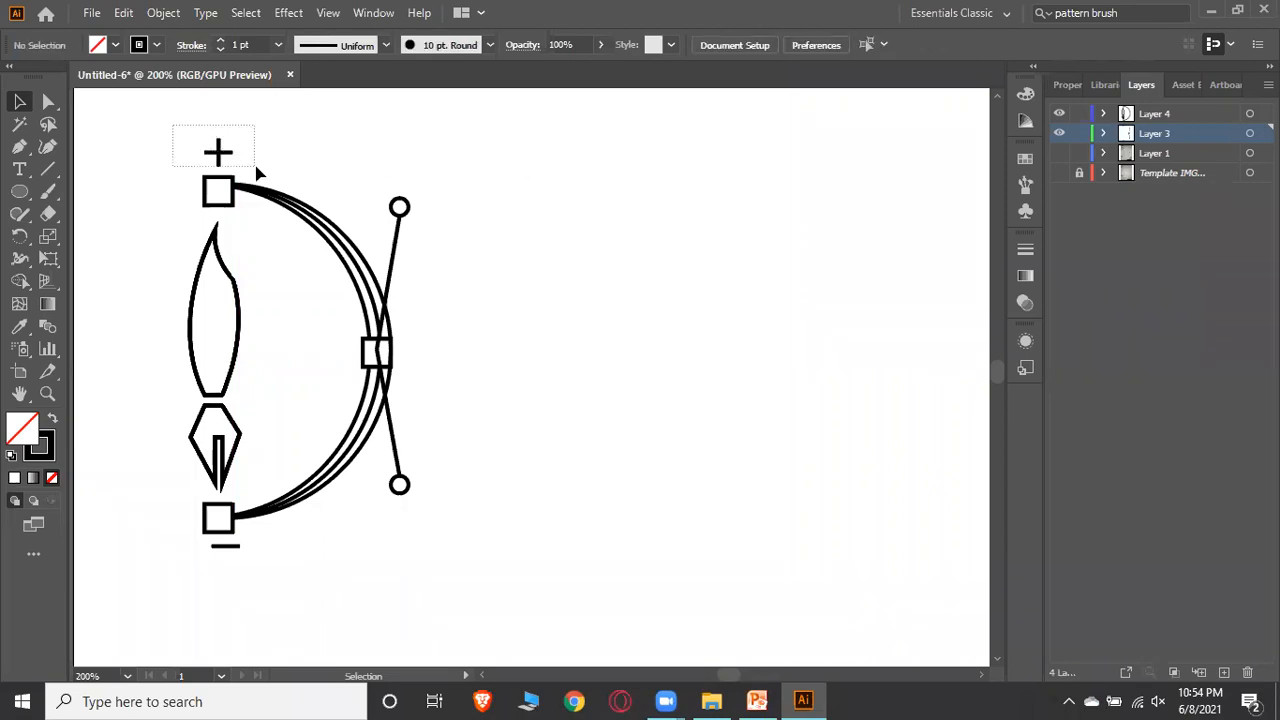
Try moving the whole plus sign up and to the right, away from the top square
drag(256, 167, 256, 167)
key(a)
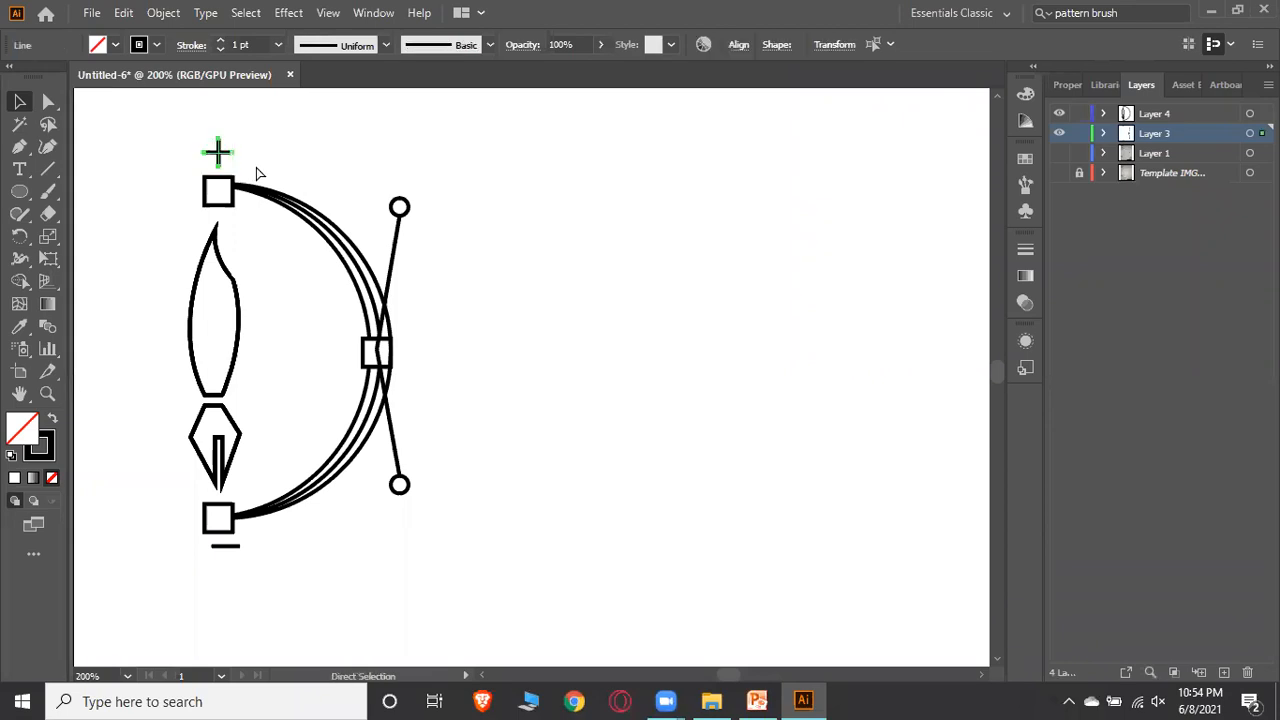
key(v)
click(278, 158)
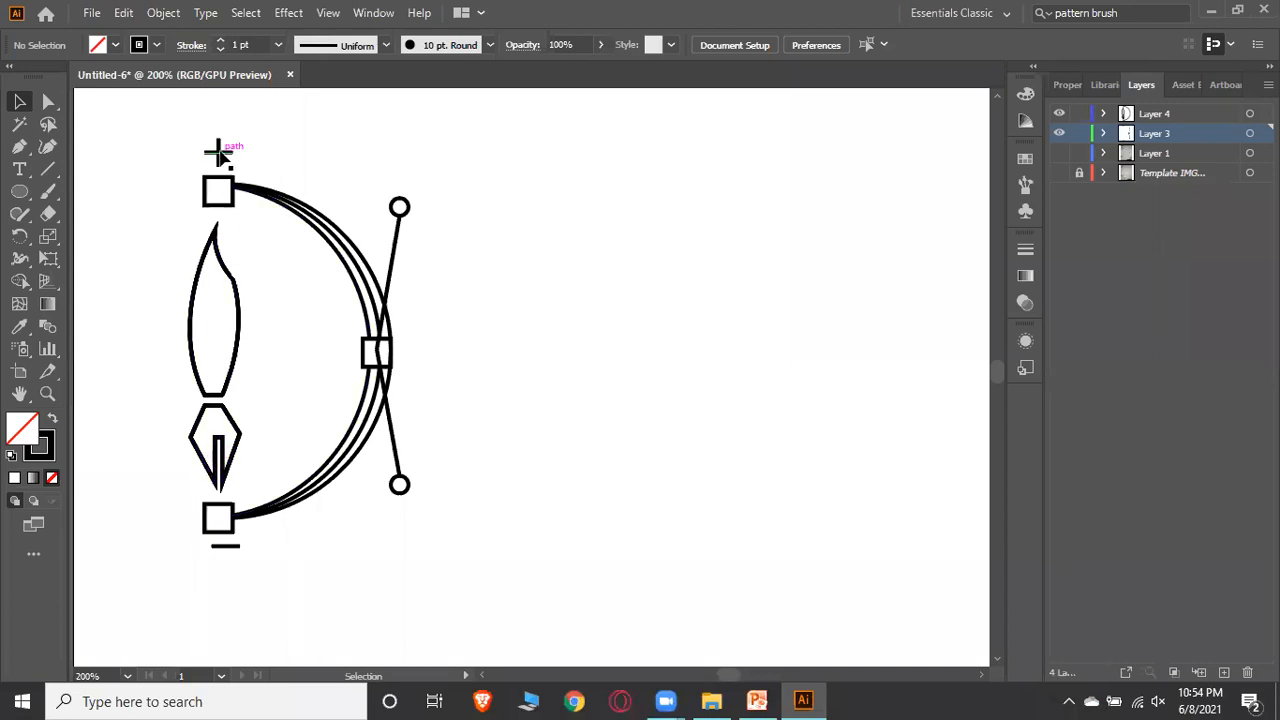
drag(249, 153, 385, 124)
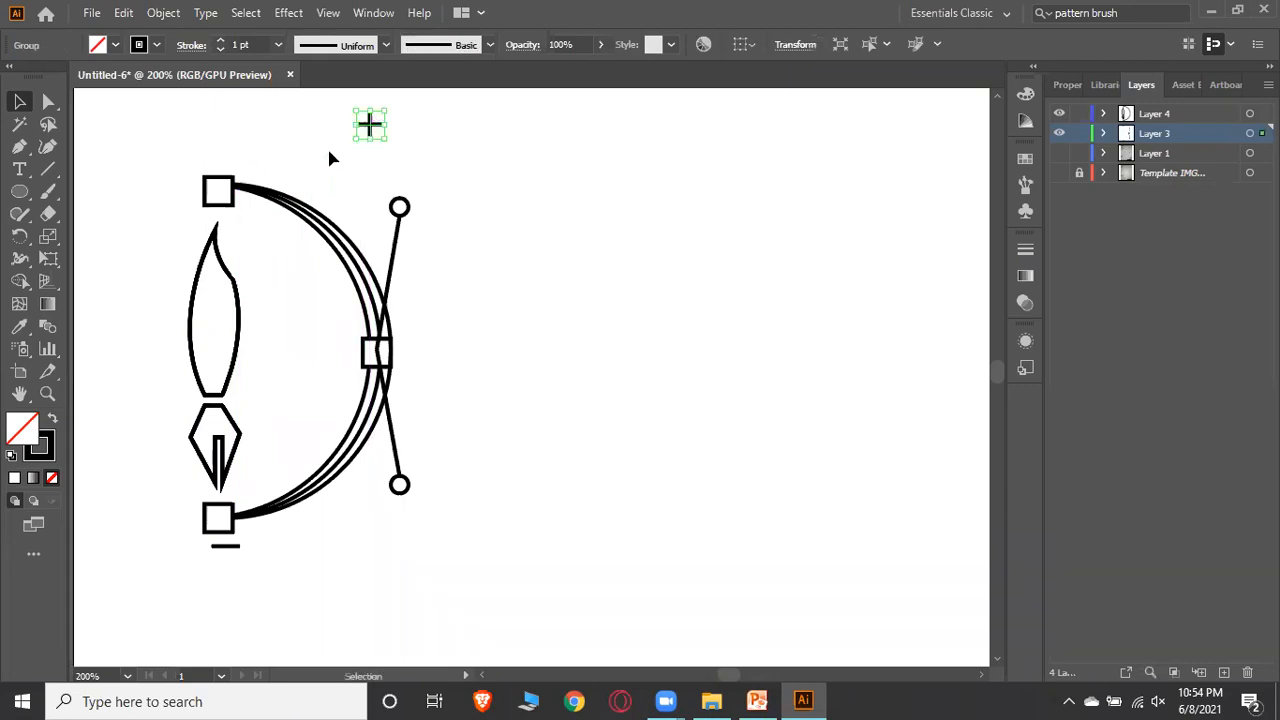
click(420, 130)
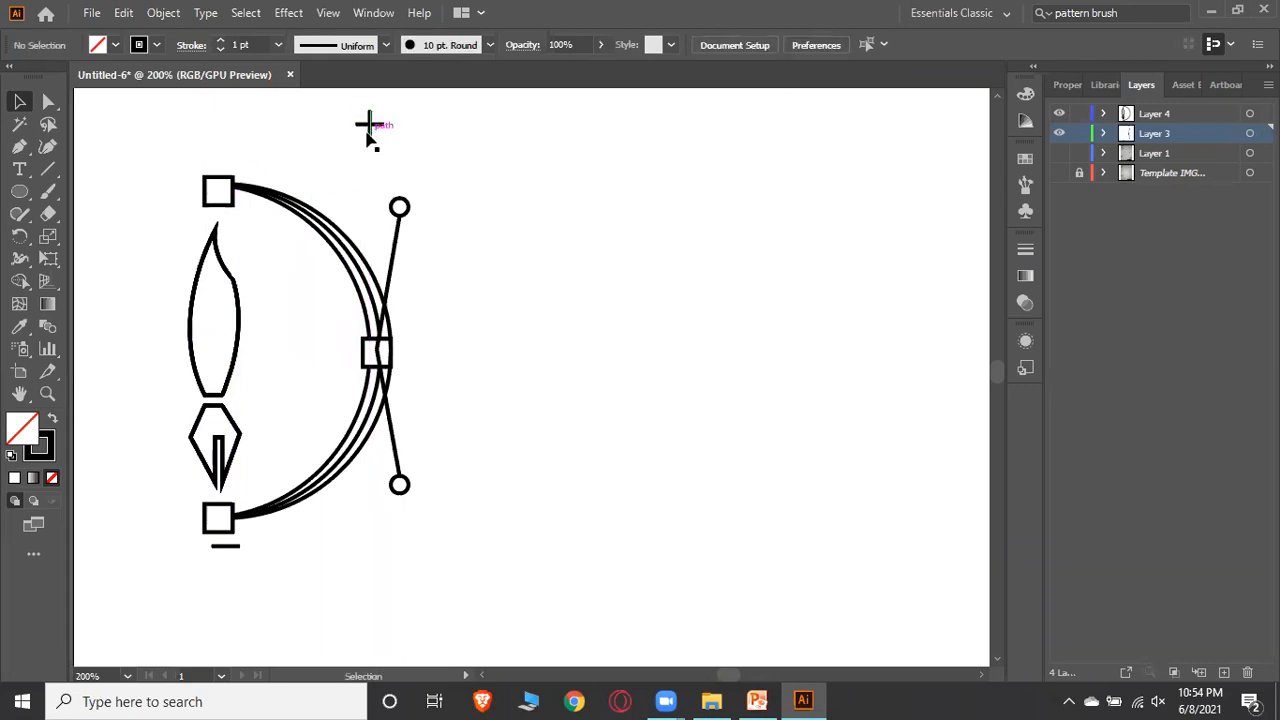
key(a)
key(ctrl+z)
Nudge the minus line beneath the bottom square two steps to the right
click(375, 149)
click(234, 549)
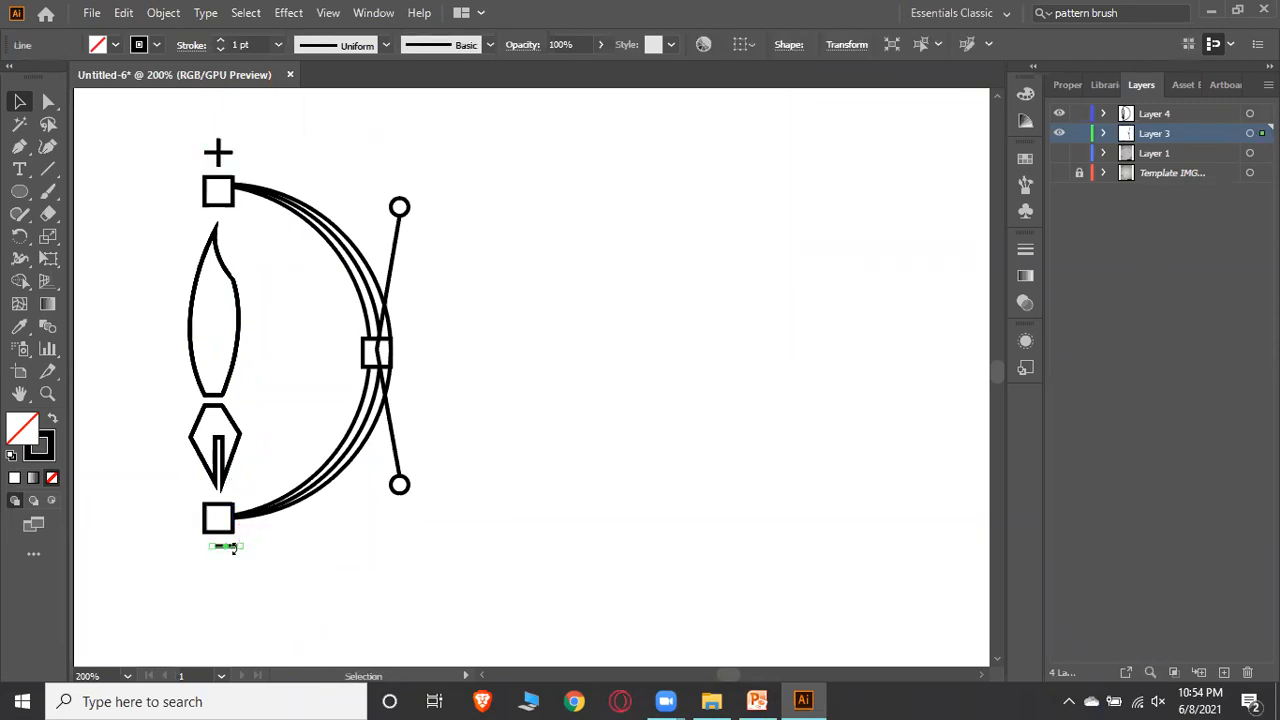
key(Right)
key(Right)
click(336, 566)
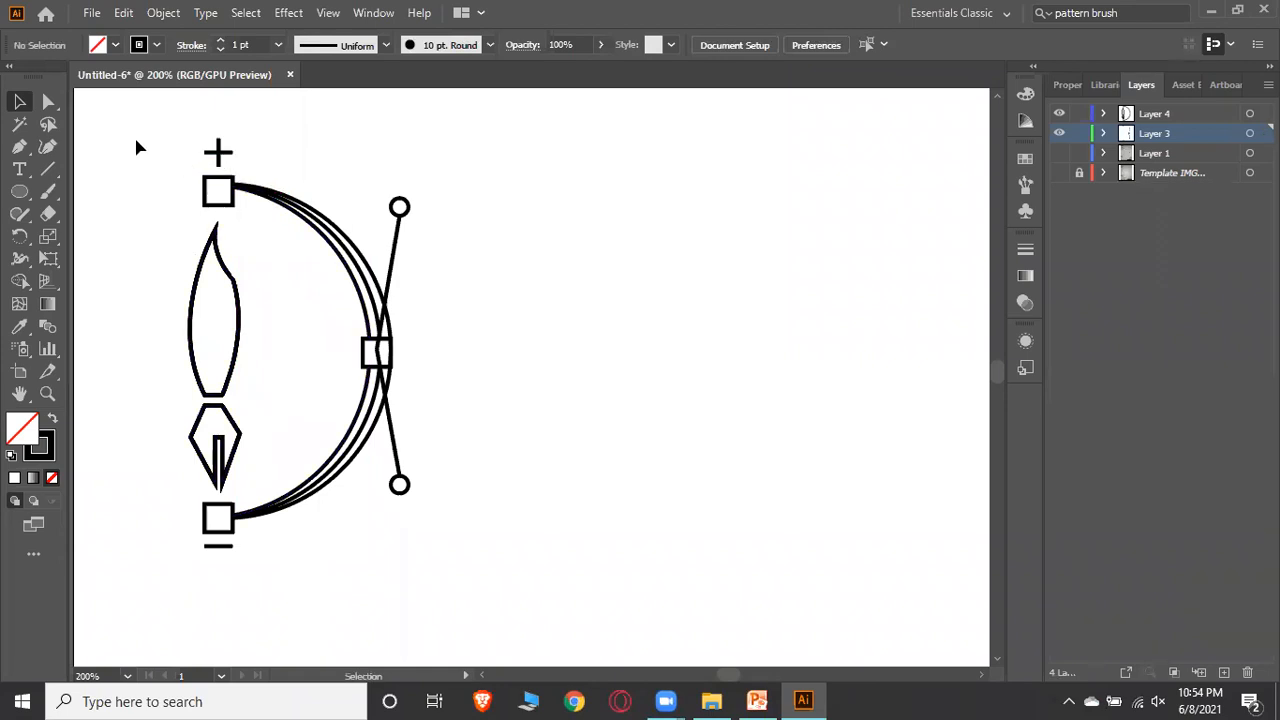
Select the whole logo and fill the pen nib with the orange-purple gradient swatch using the Live Paint Bucket
drag(130, 165, 462, 514)
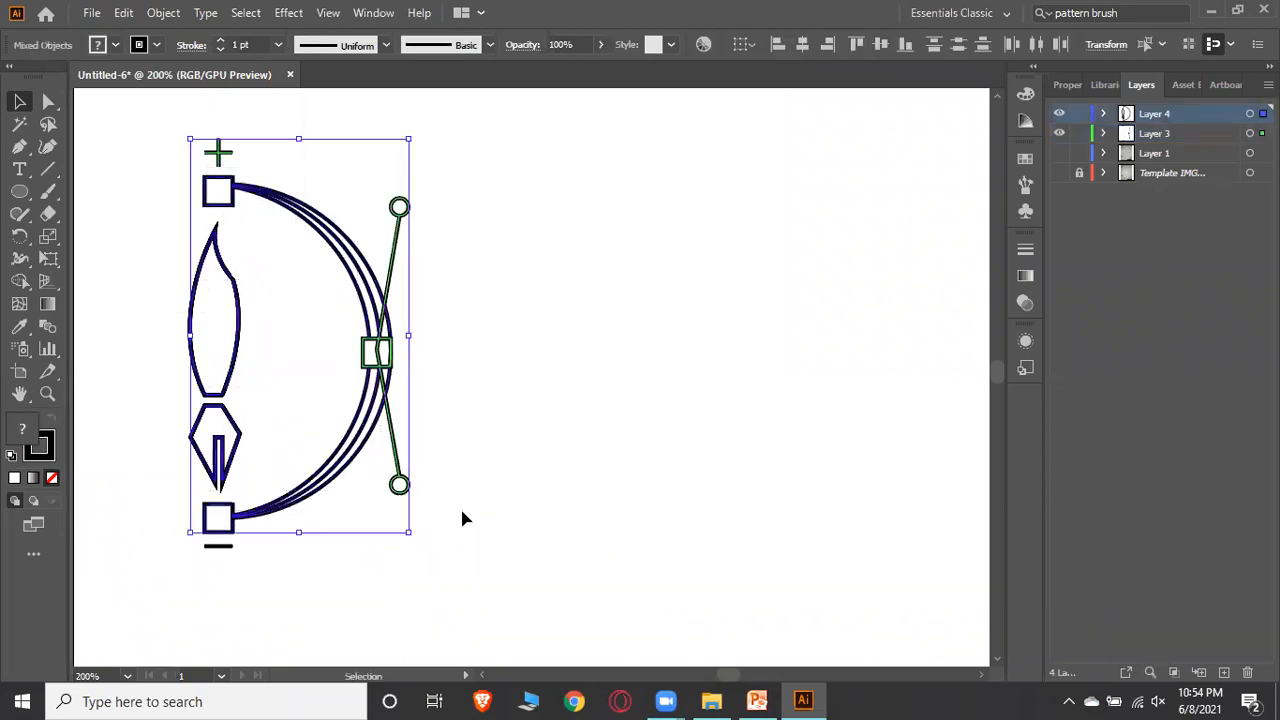
click(29, 268)
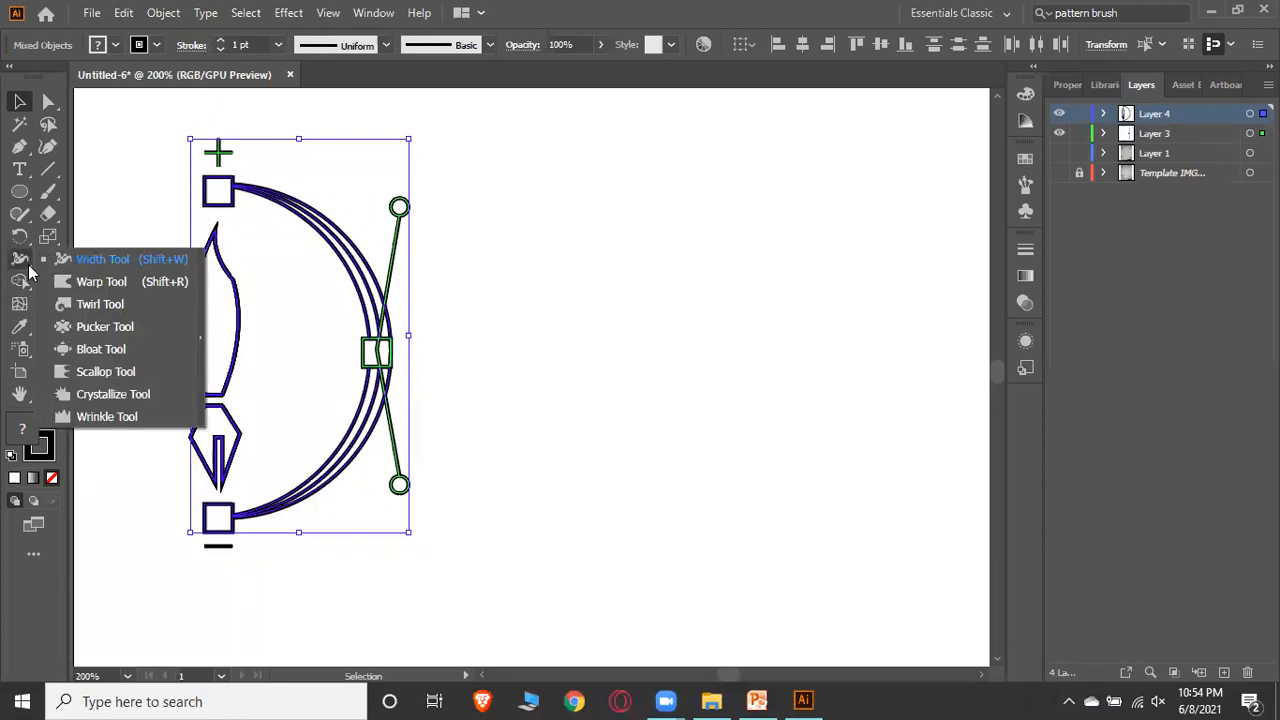
click(20, 282)
click(17, 285)
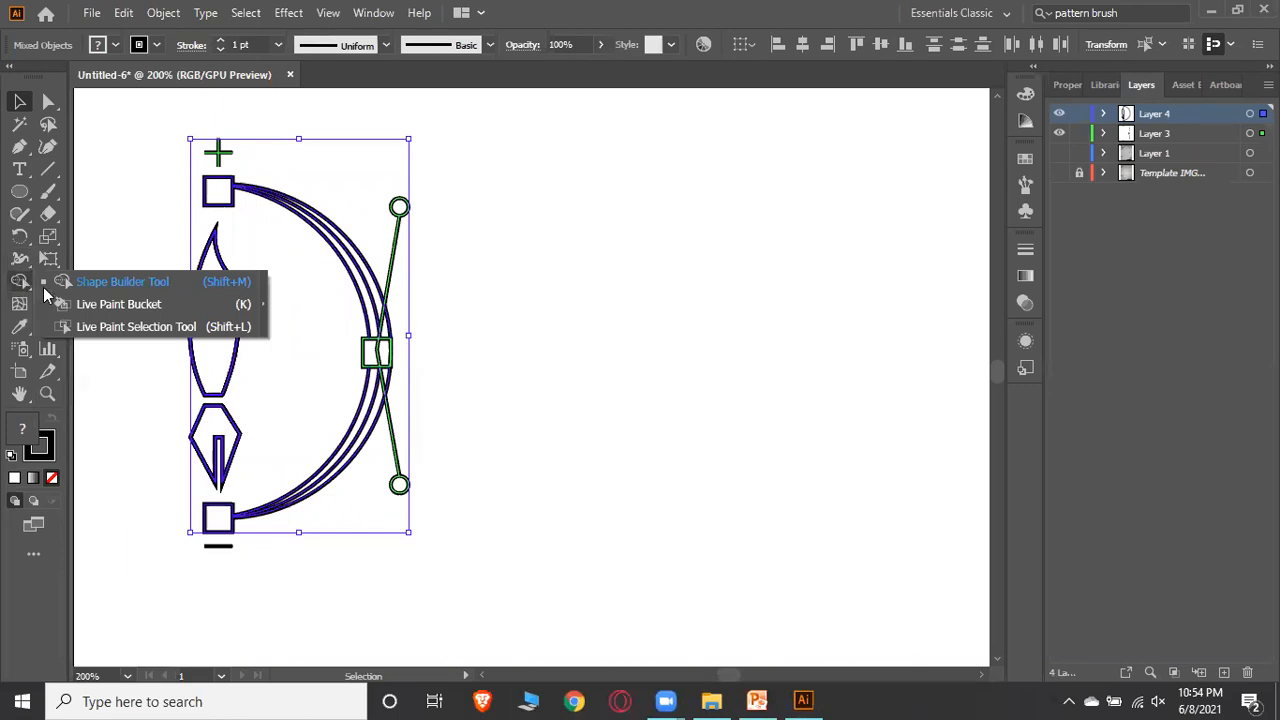
click(137, 304)
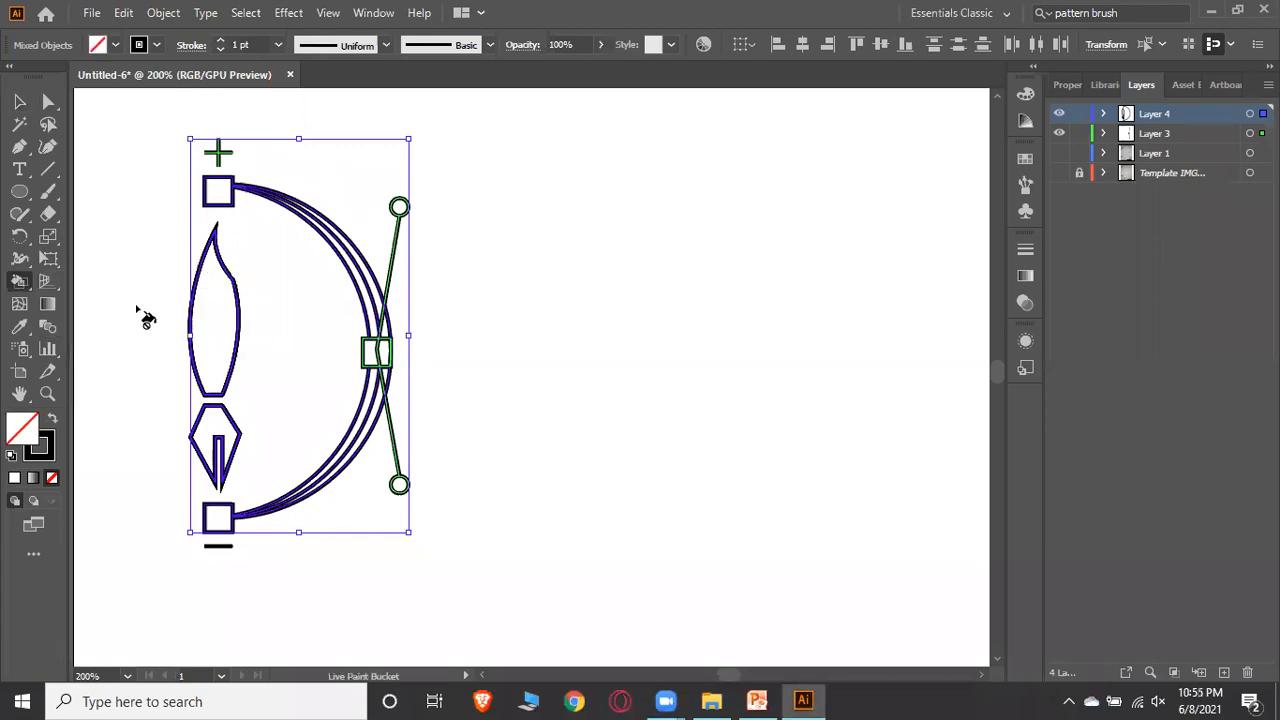
click(1030, 165)
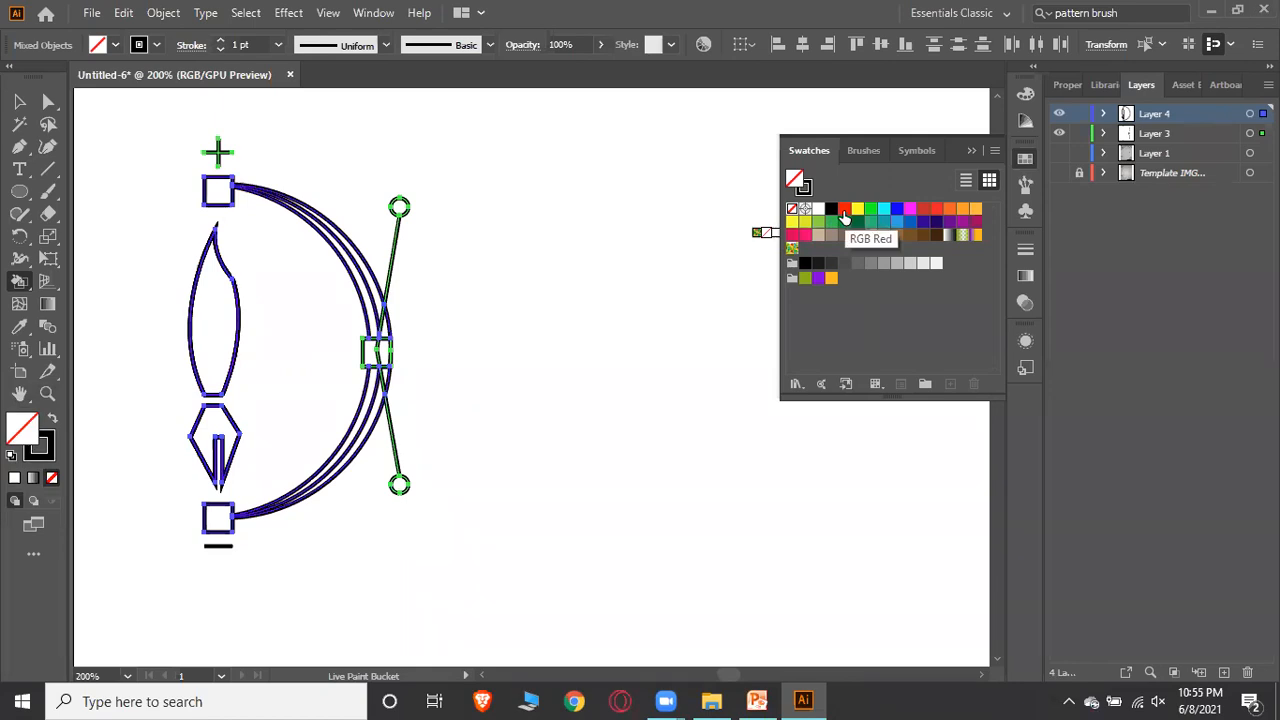
click(976, 235)
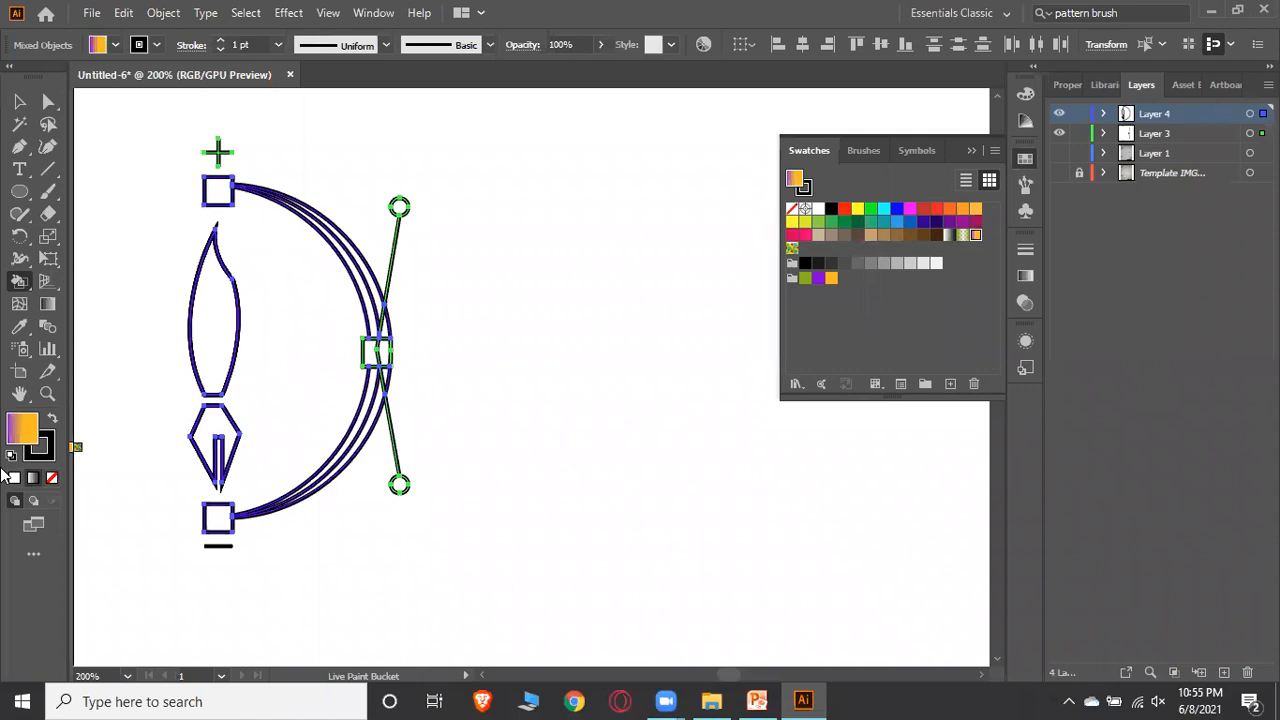
click(218, 433)
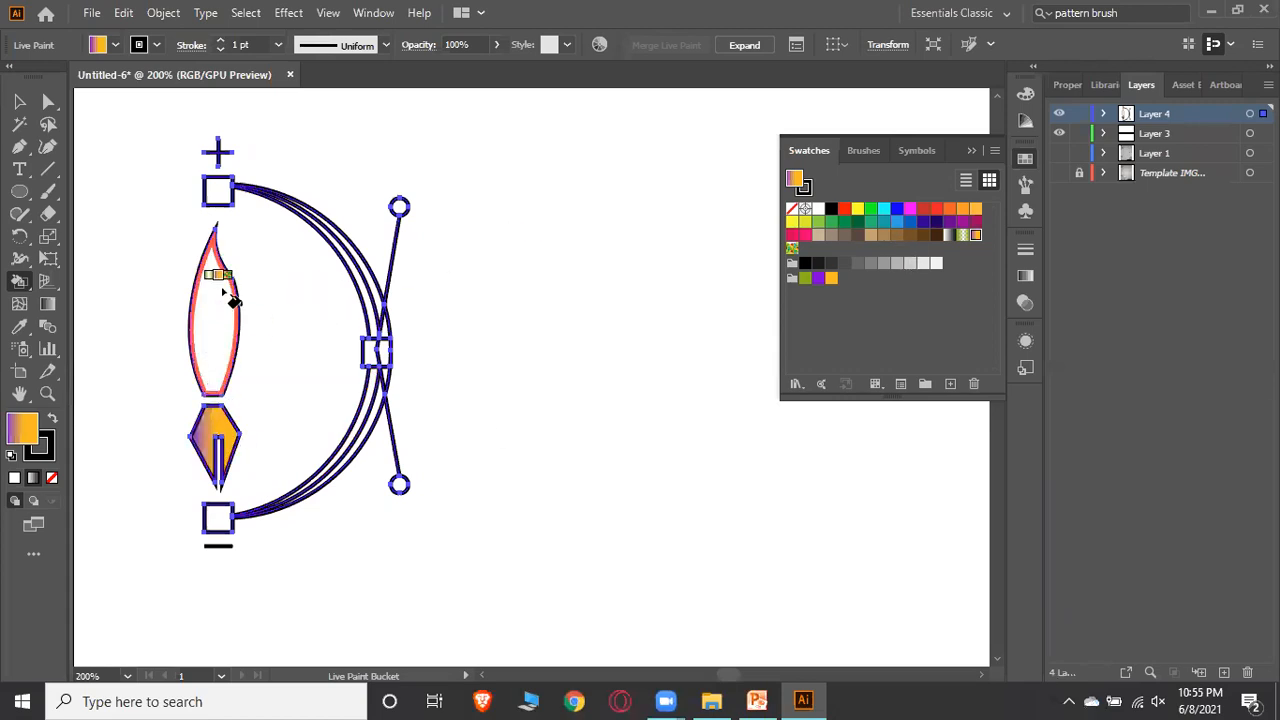
Fill the feather shape with orange and the three squares with black using the Live Paint Bucket
click(962, 208)
click(226, 318)
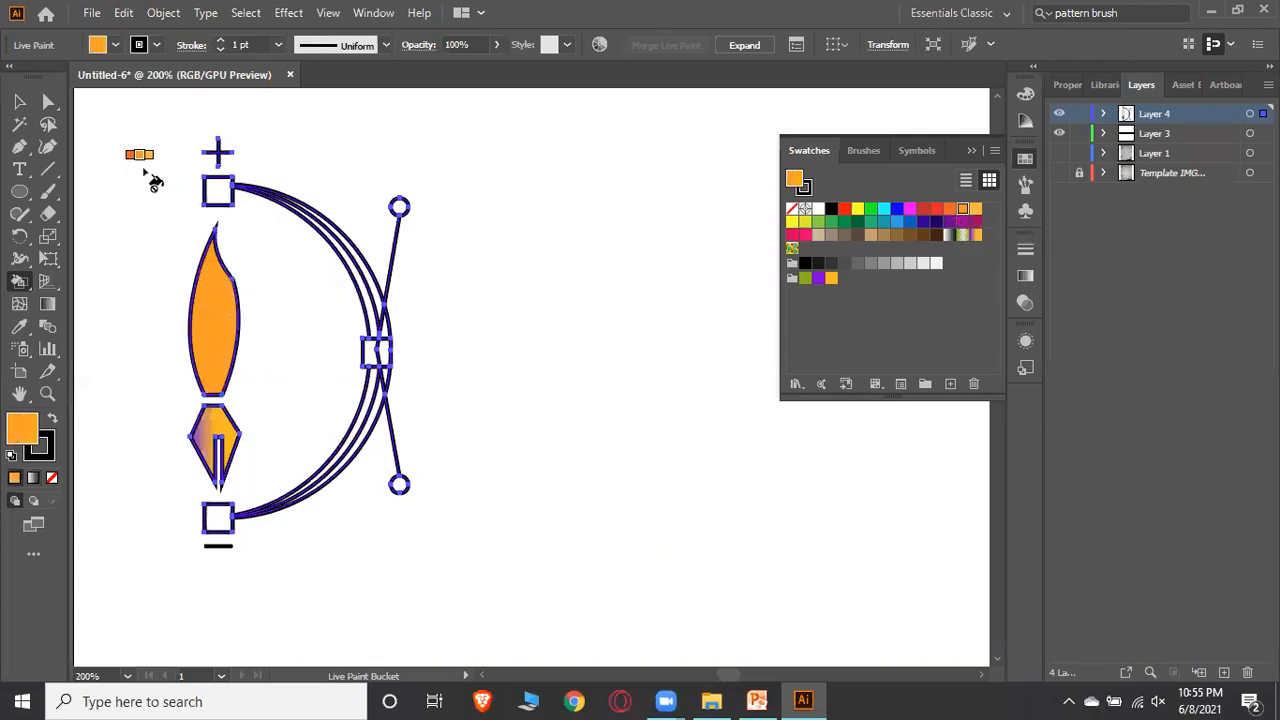
click(806, 264)
click(217, 190)
click(390, 362)
click(220, 530)
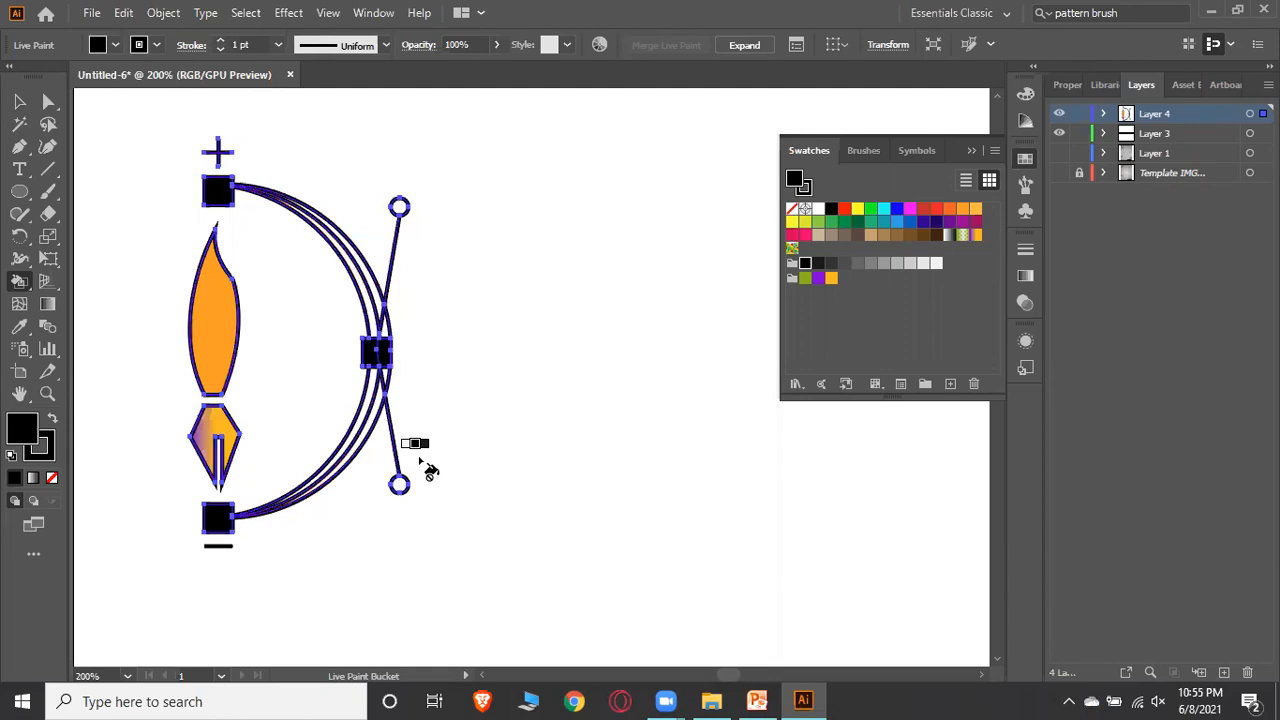
Fill both end circles and the bands of the arc with the orange gradient swatch
click(975, 235)
click(399, 207)
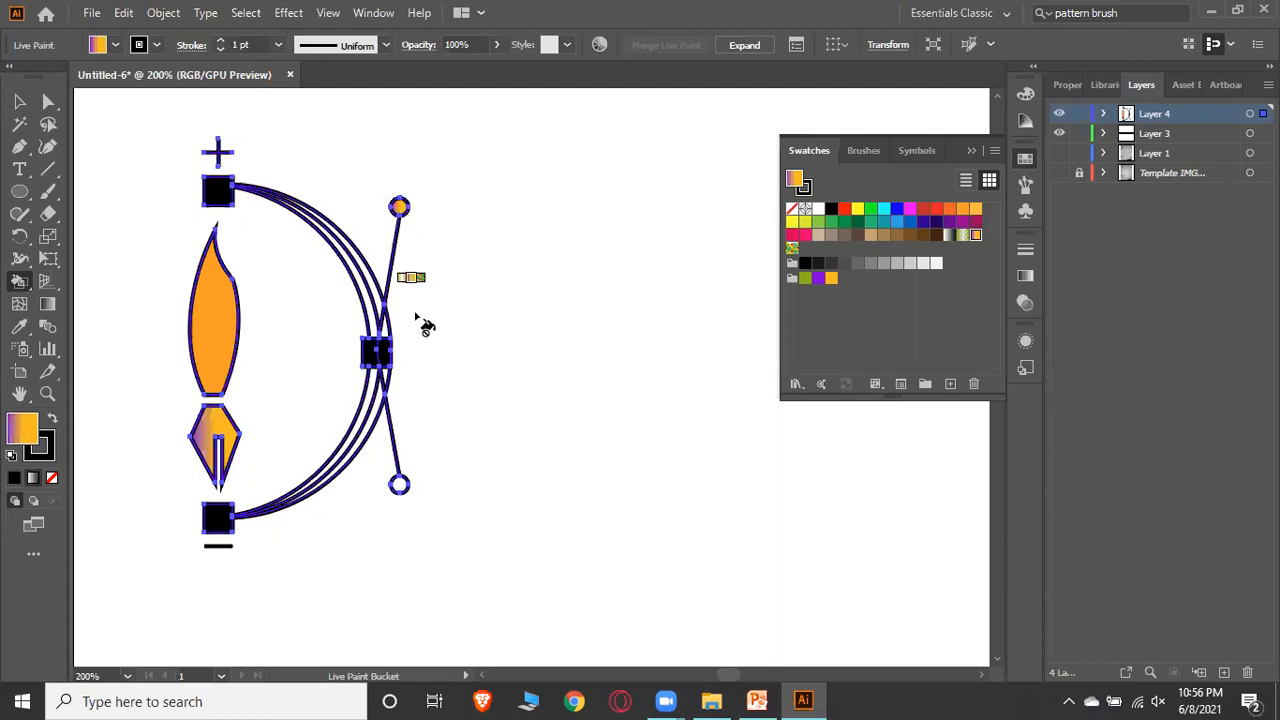
click(405, 489)
click(376, 443)
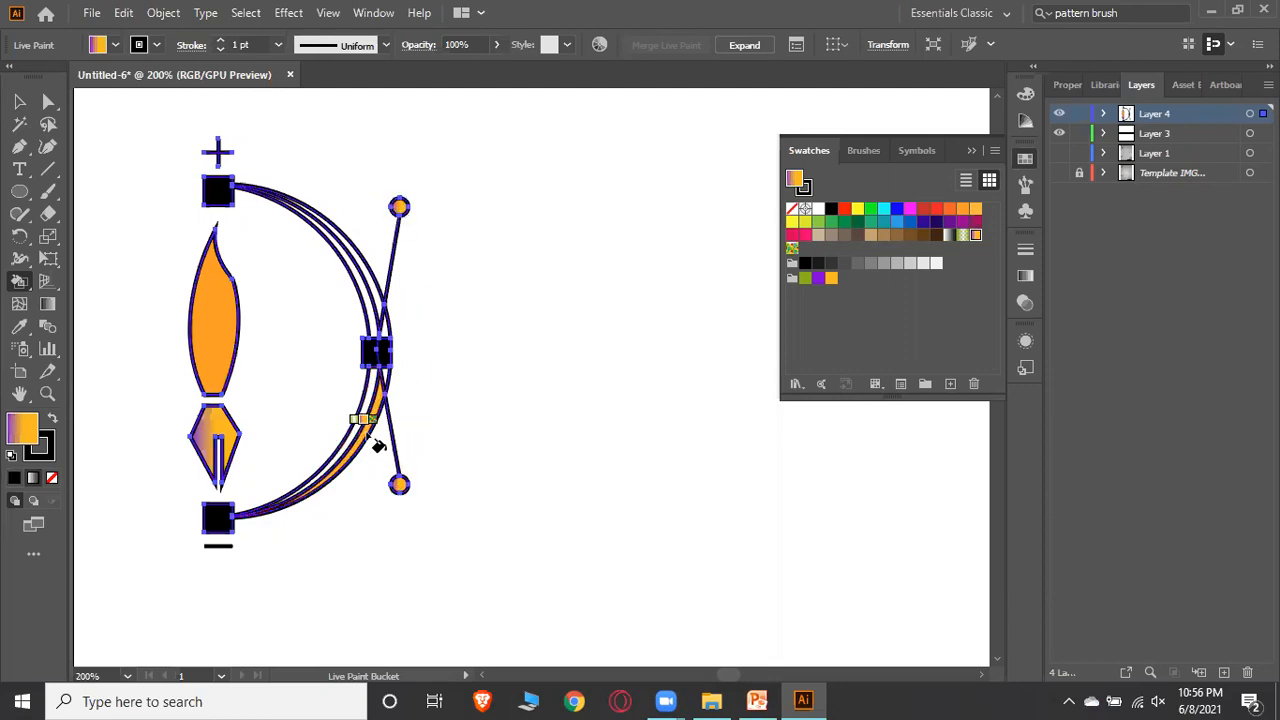
click(366, 434)
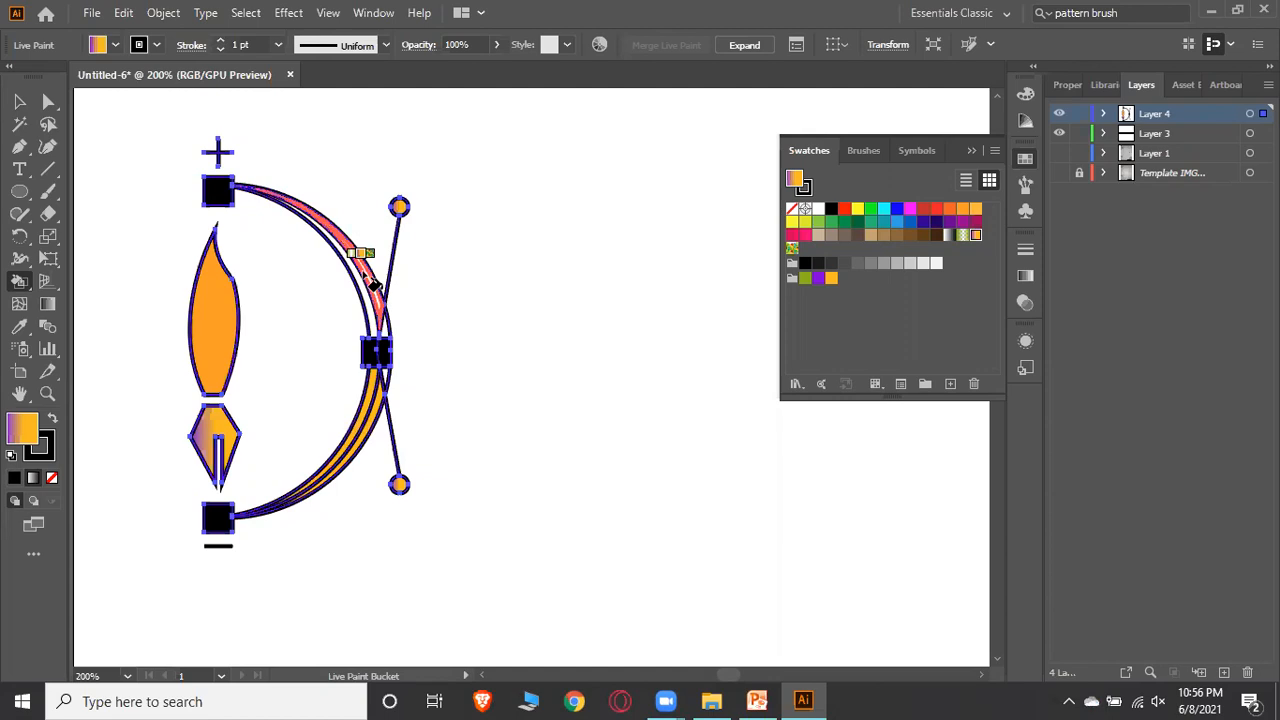
click(370, 280)
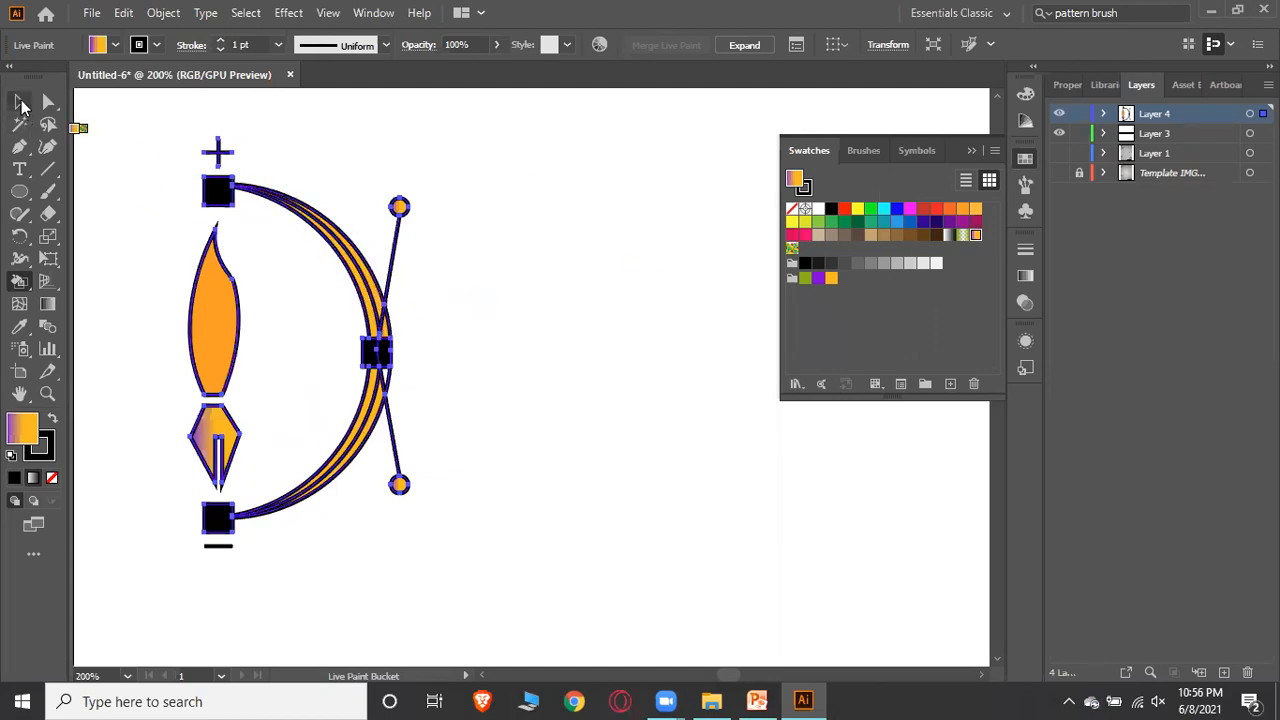
Fill the top square red and the bottom square blue, then deselect and collapse the Swatches panel
click(936, 209)
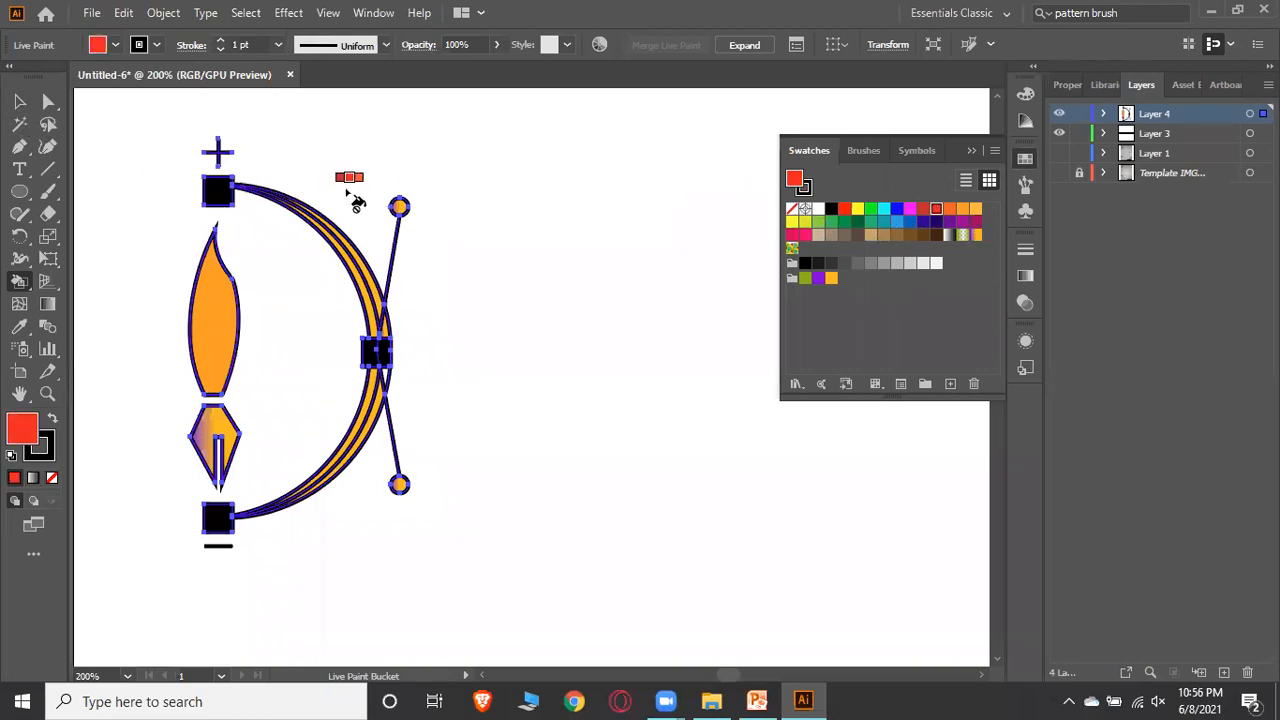
click(220, 195)
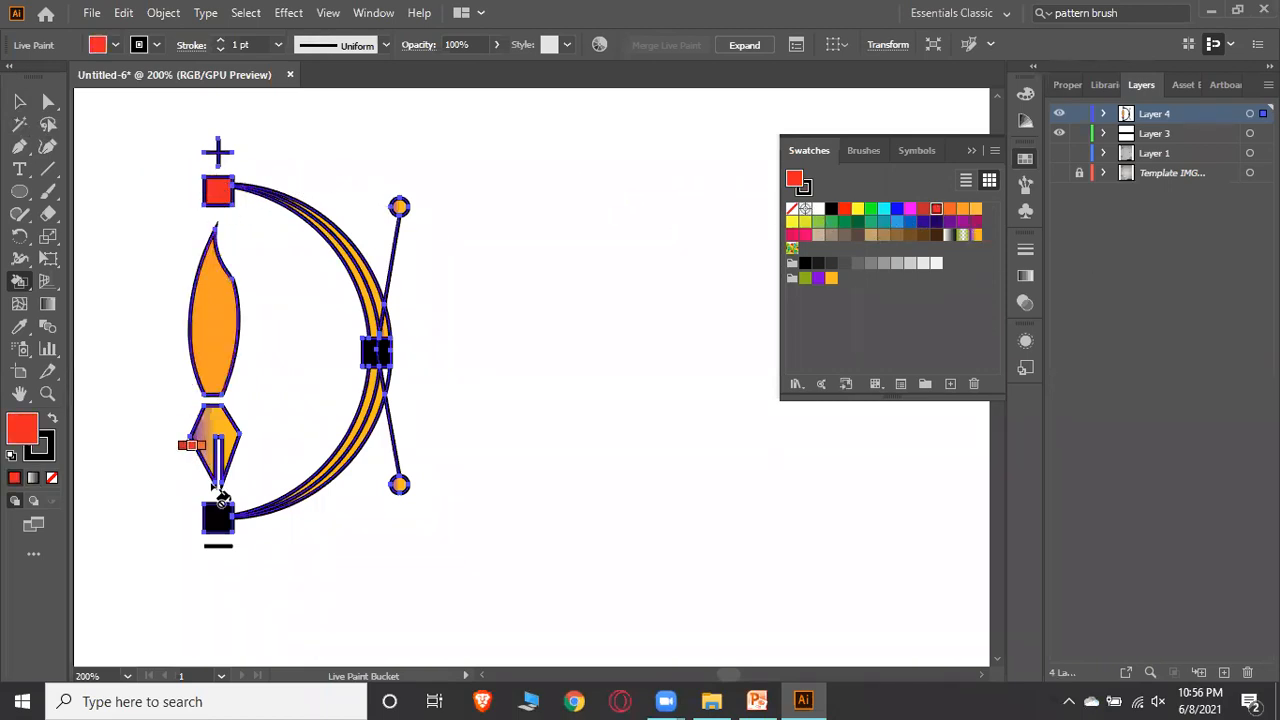
click(897, 209)
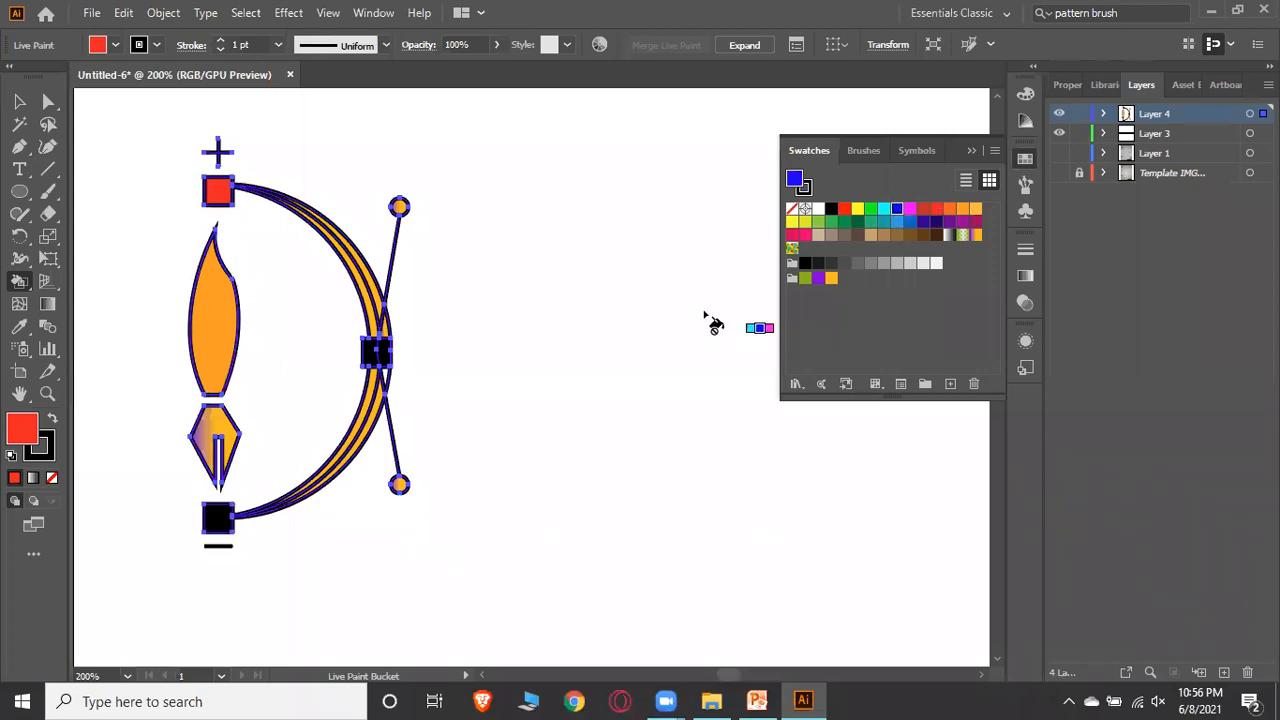
click(218, 517)
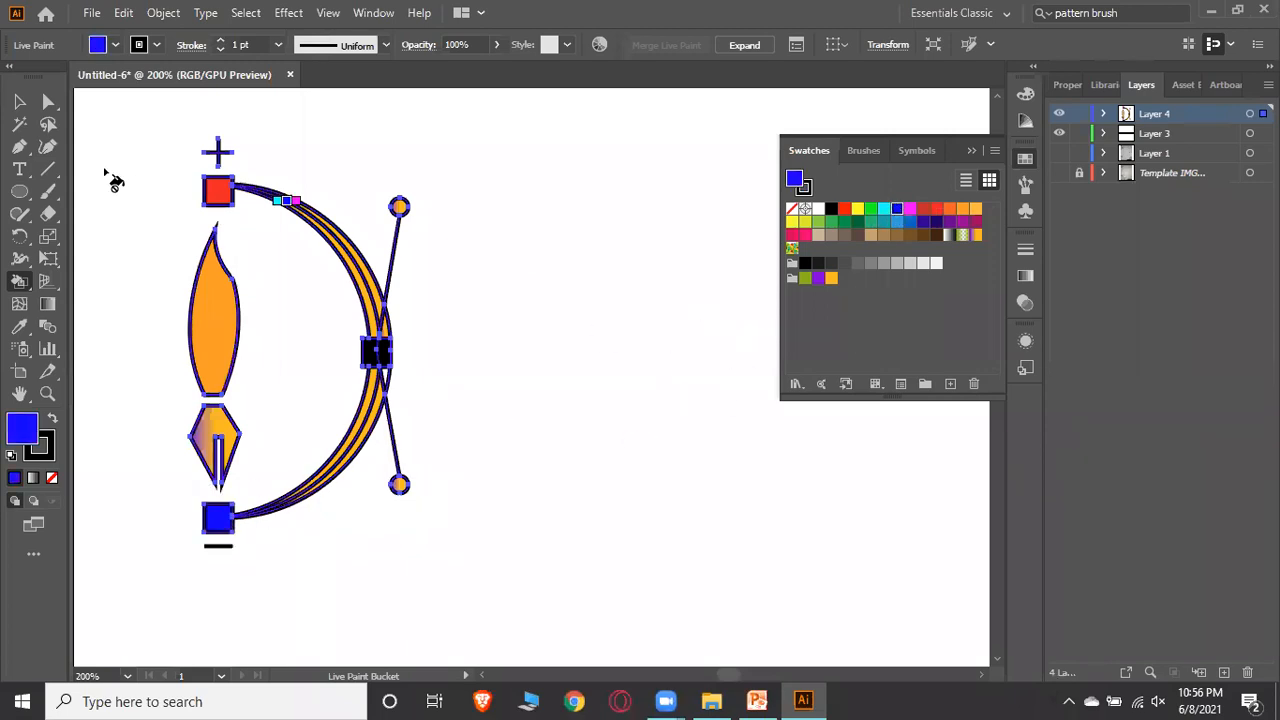
click(19, 101)
click(655, 313)
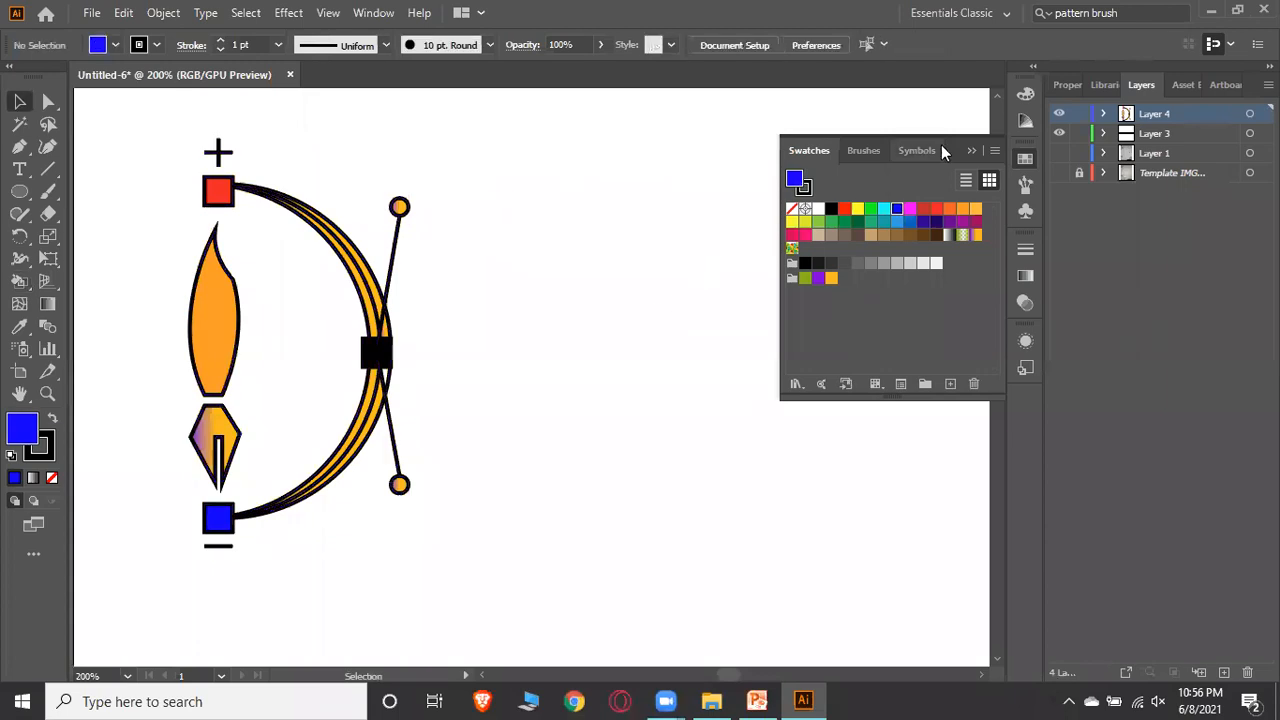
click(972, 153)
scroll(423, 186, down, 1)
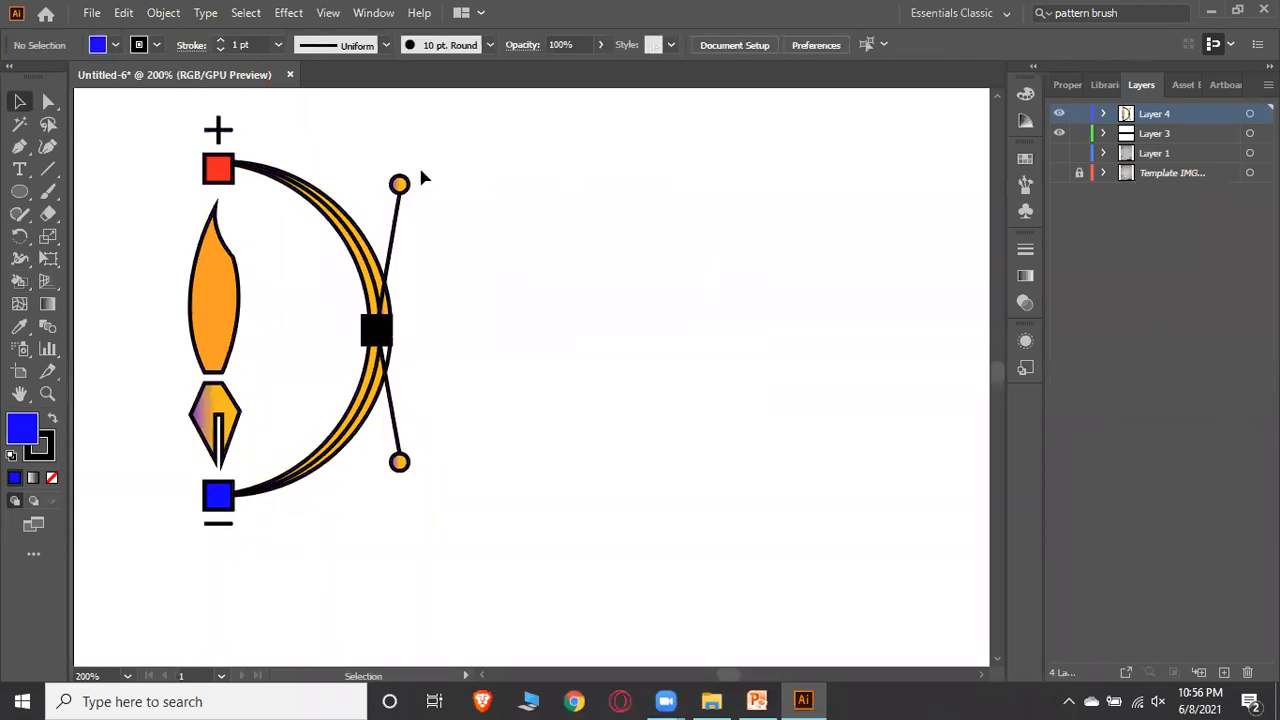
scroll(423, 177, up, 2)
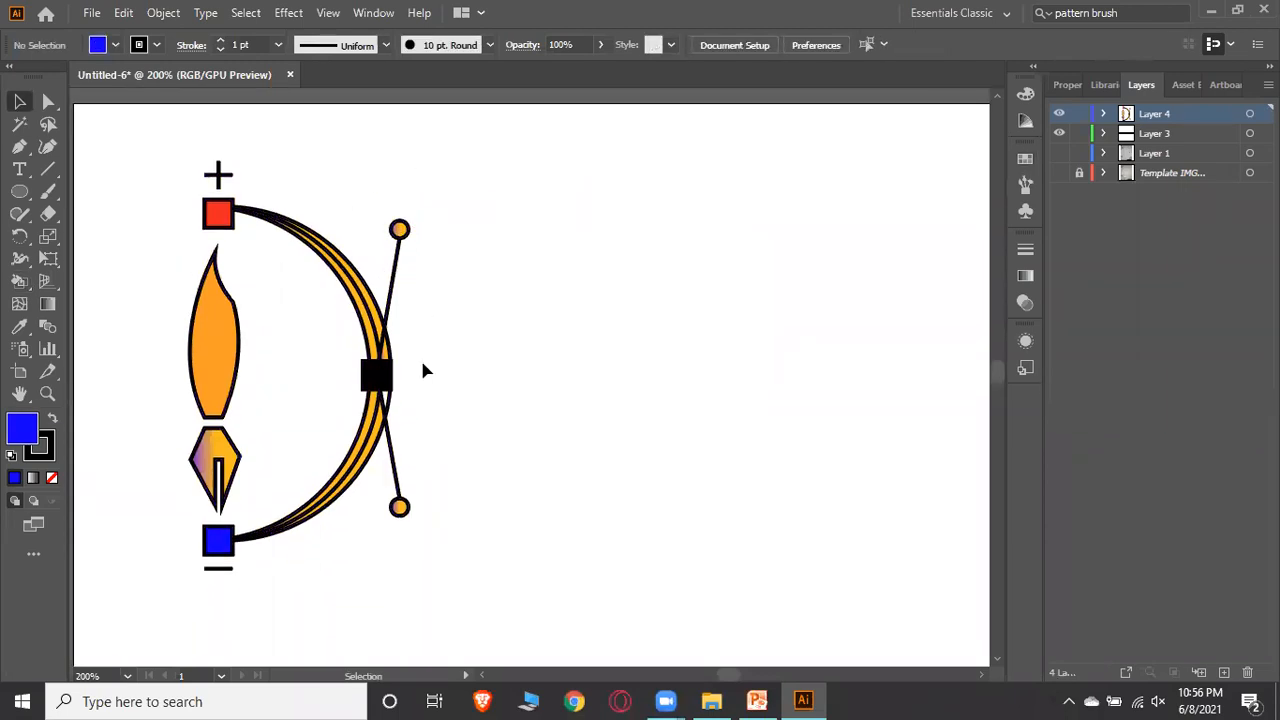
drag(160, 243, 481, 530)
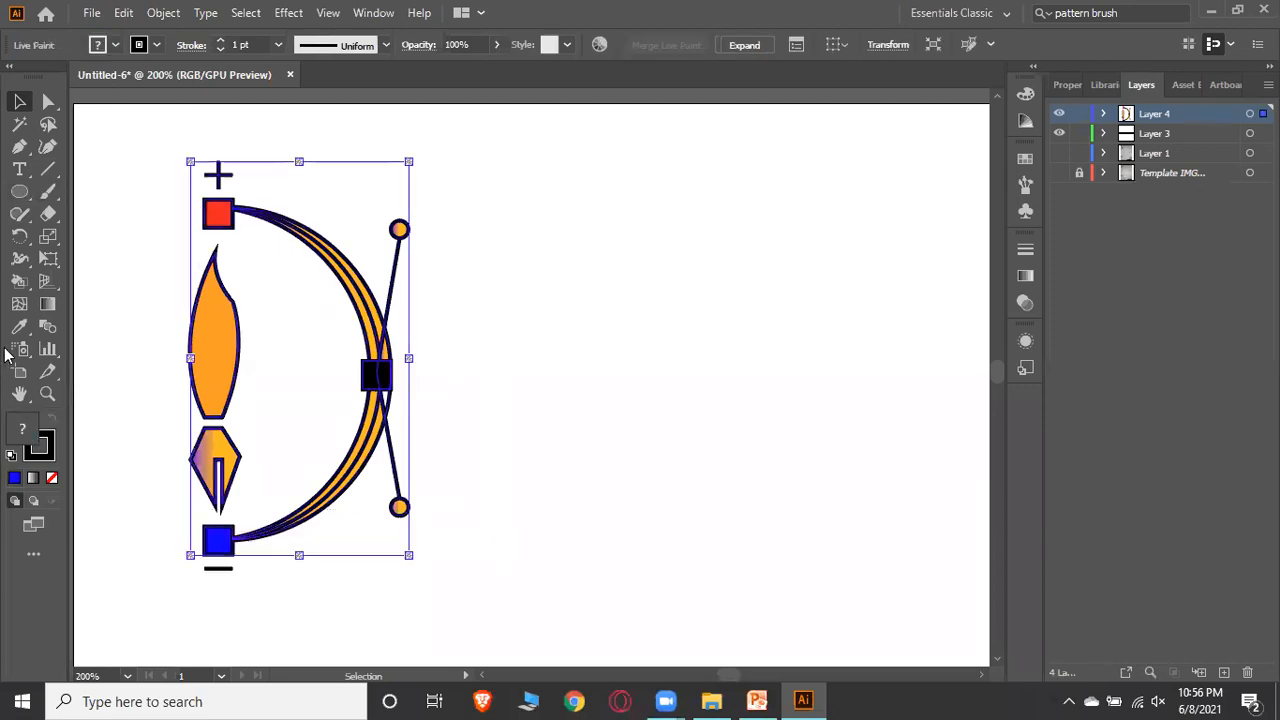
click(24, 283)
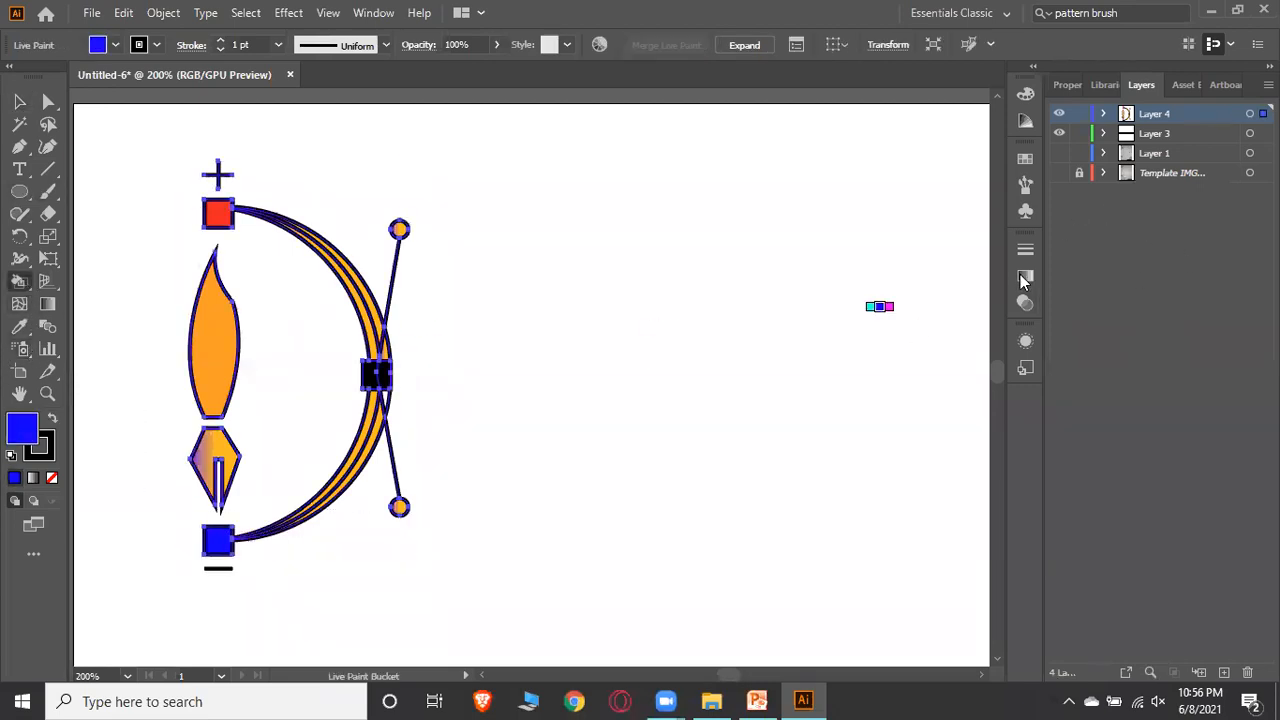
click(1019, 162)
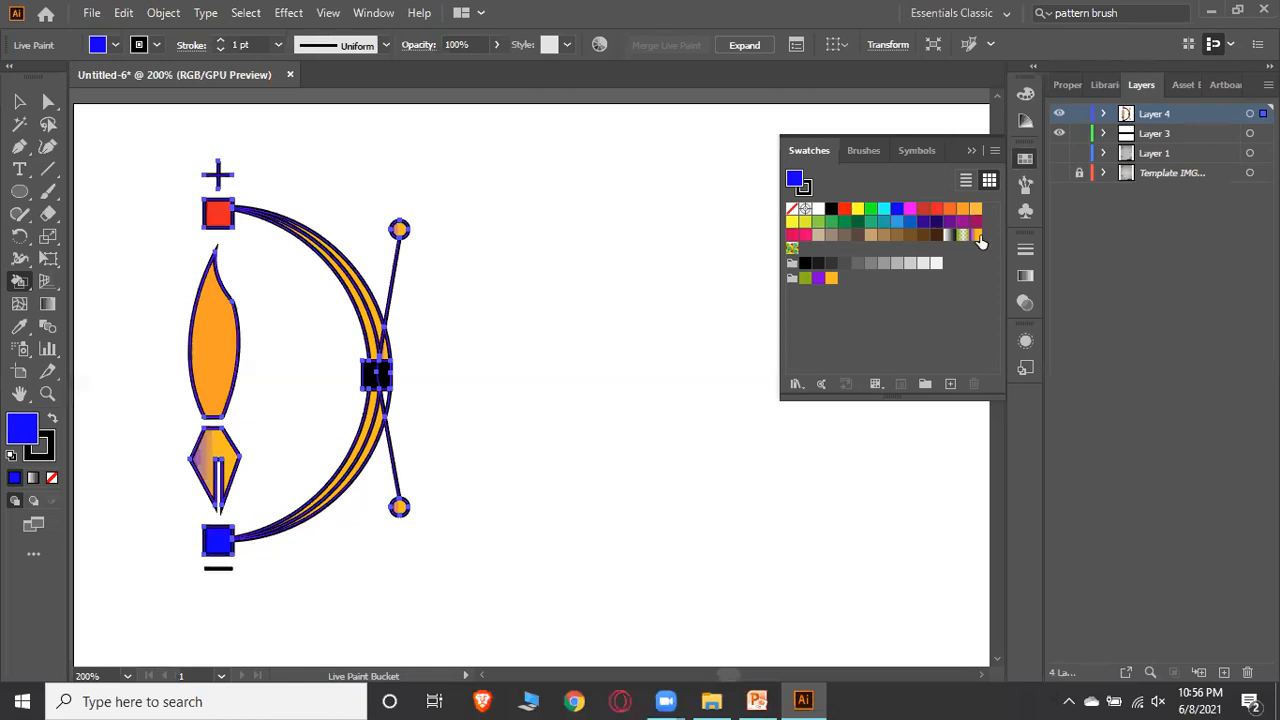
click(977, 235)
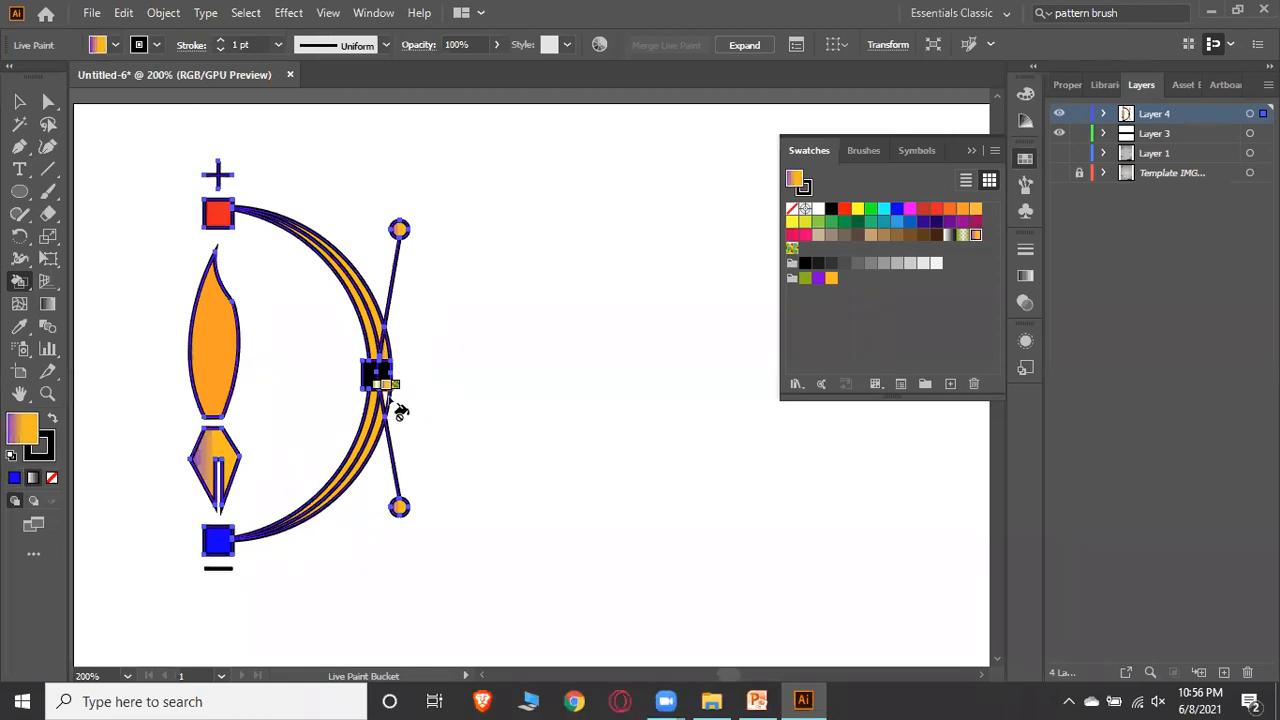
click(968, 151)
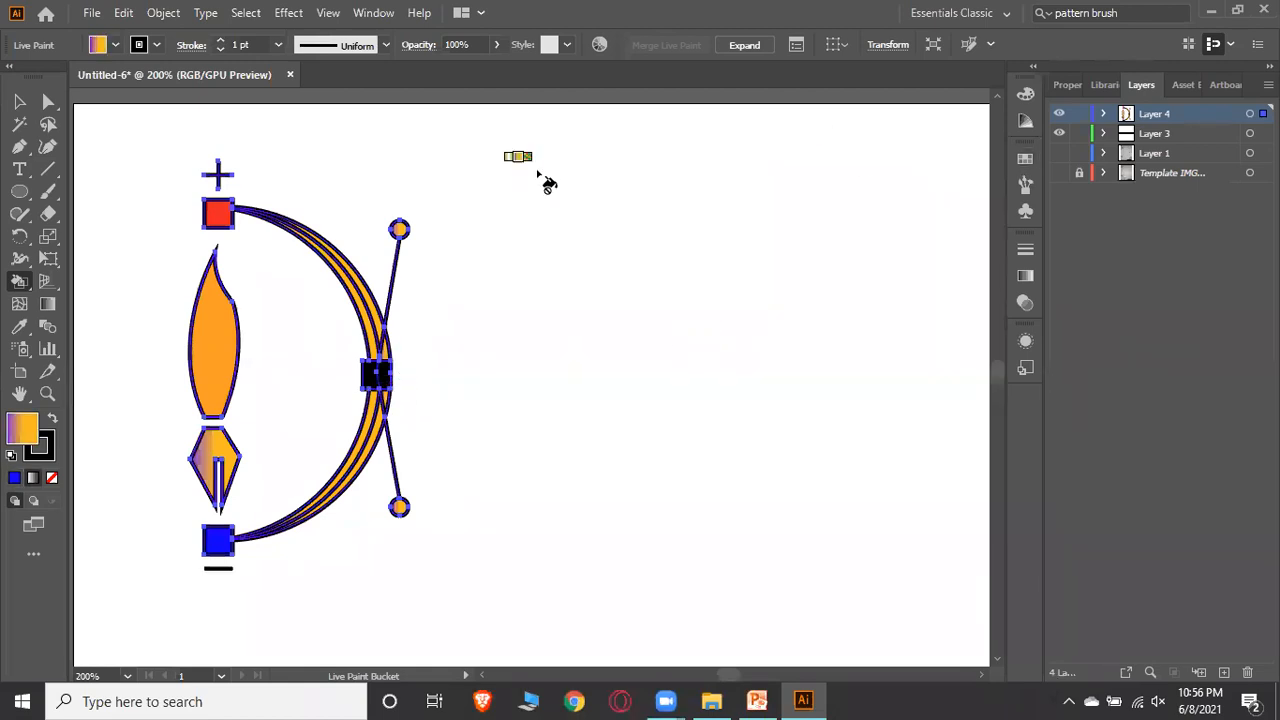
key(v)
click(679, 181)
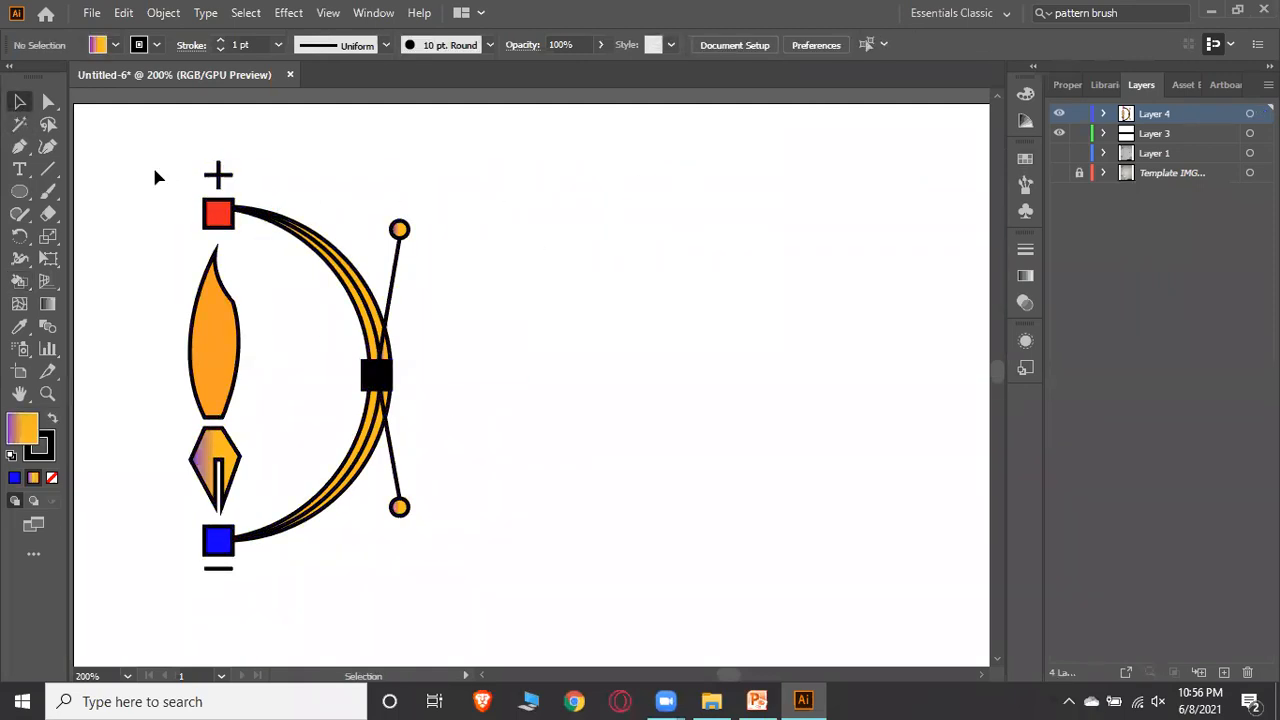
Select the whole logo, try several stroke colours, and set its stroke to None
drag(208, 222, 493, 600)
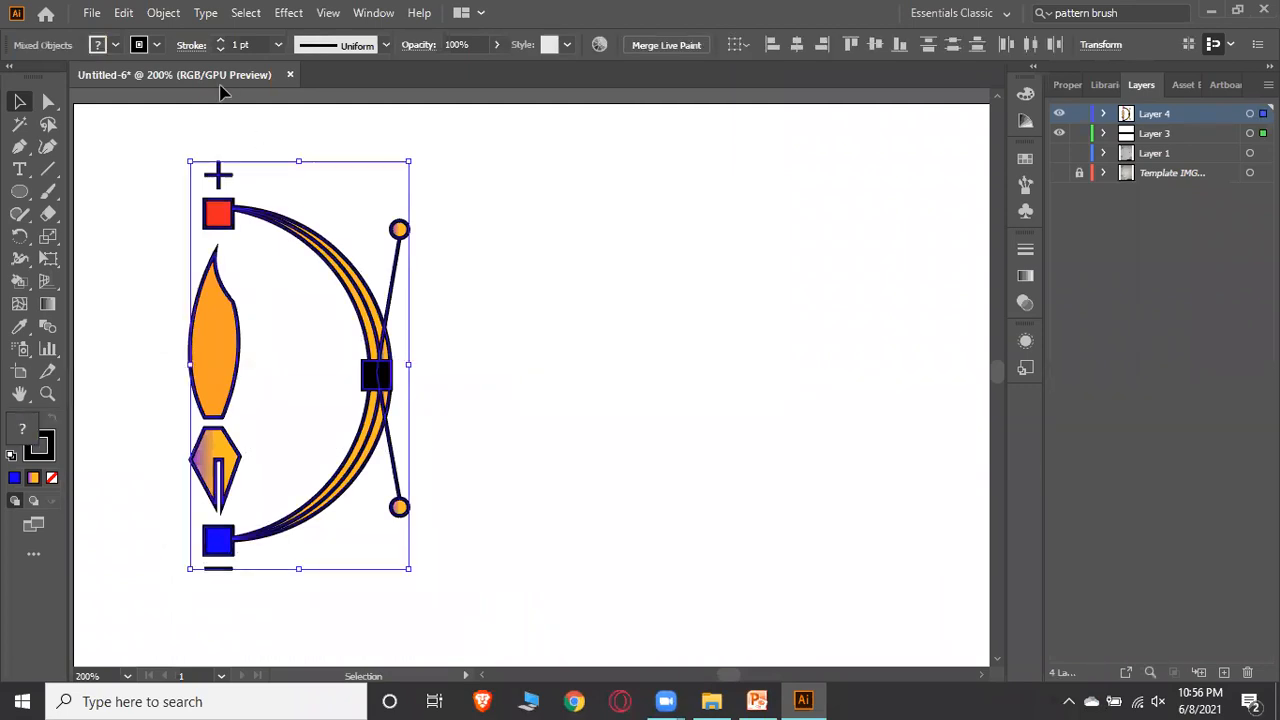
click(155, 46)
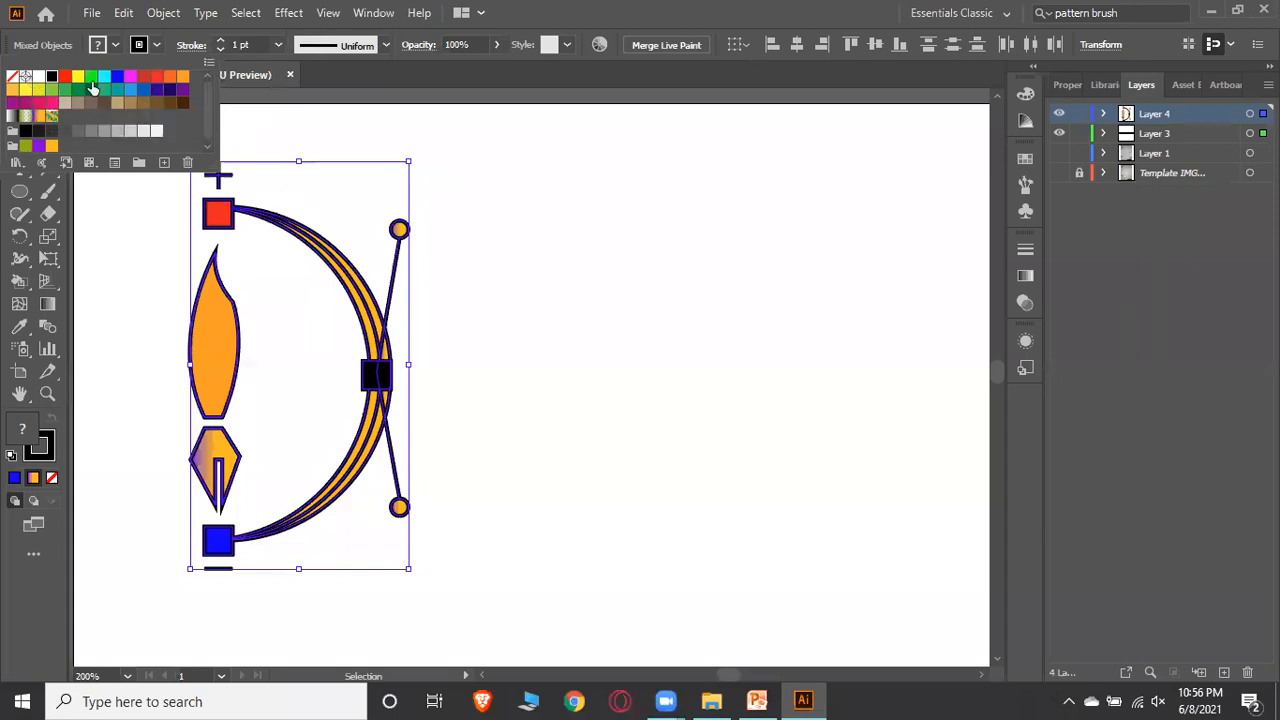
click(78, 78)
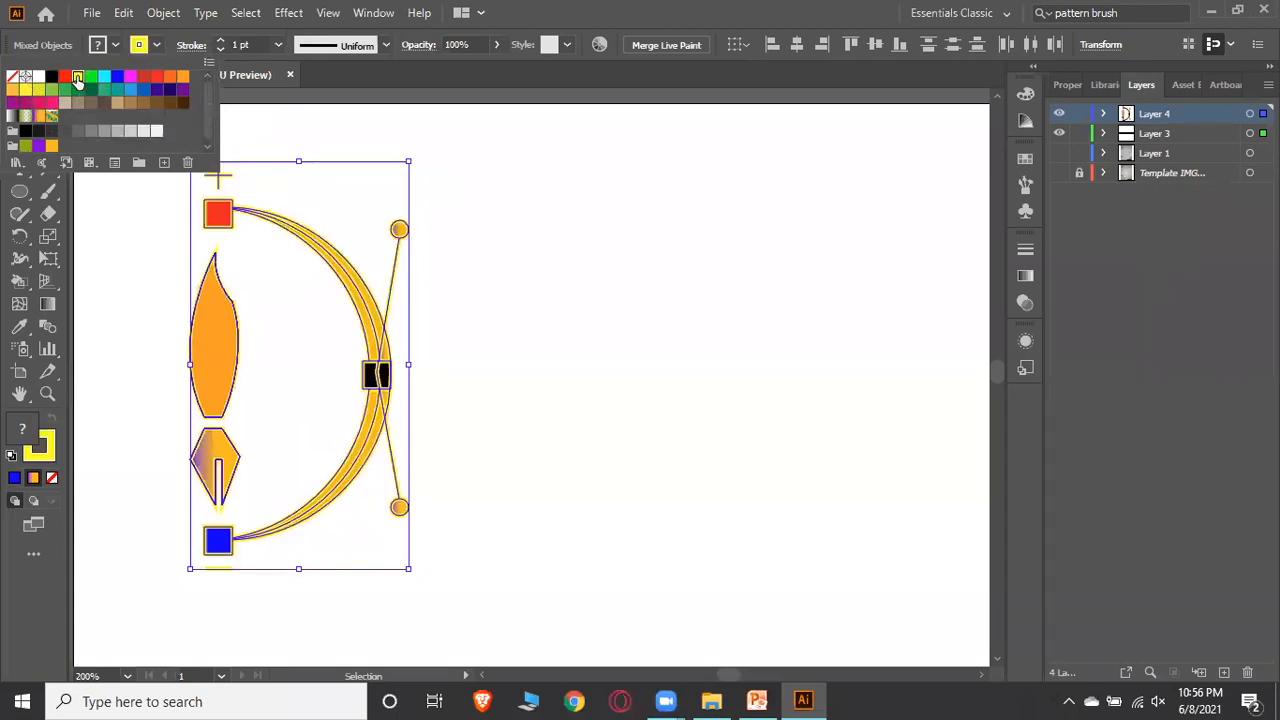
click(132, 77)
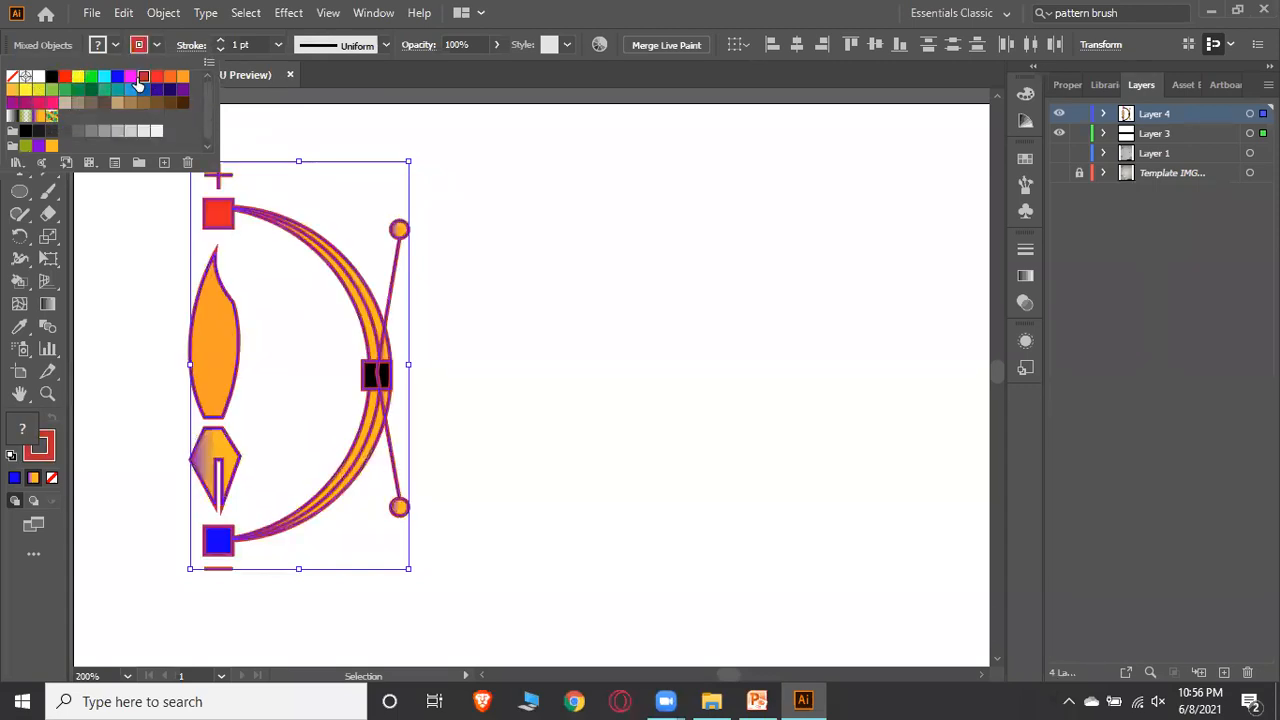
scroll(111, 100, down, 1)
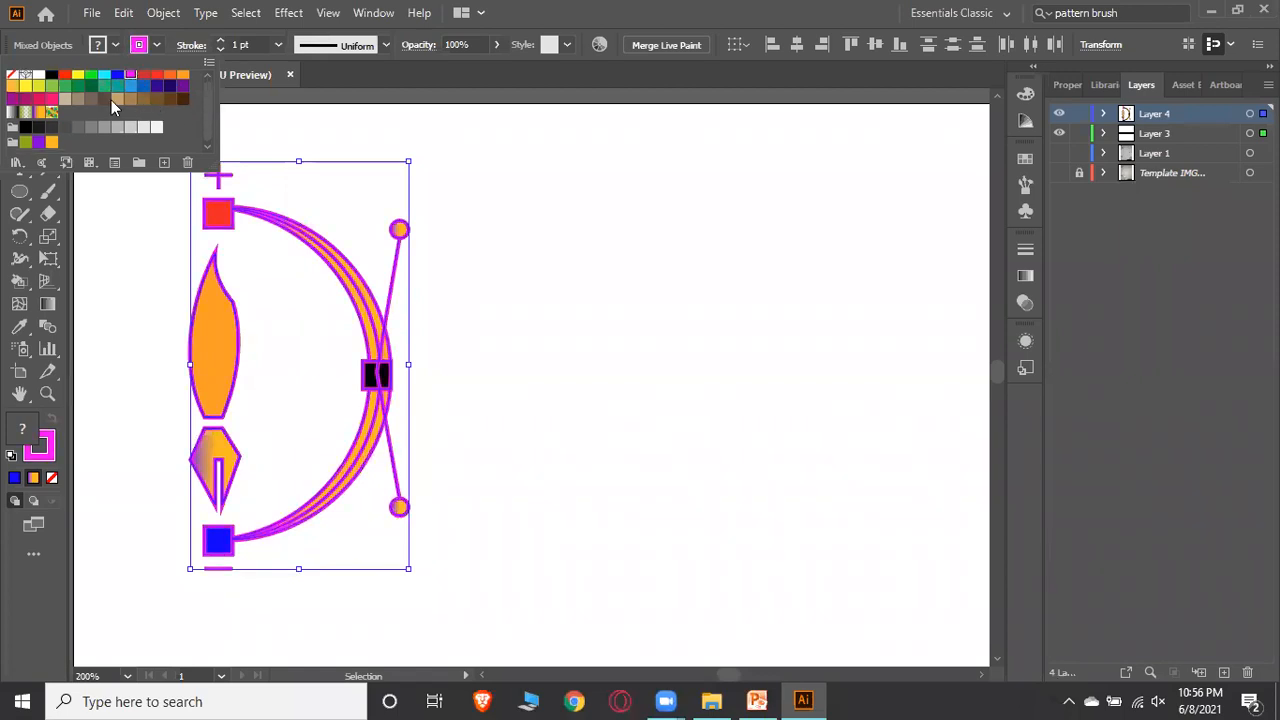
click(38, 113)
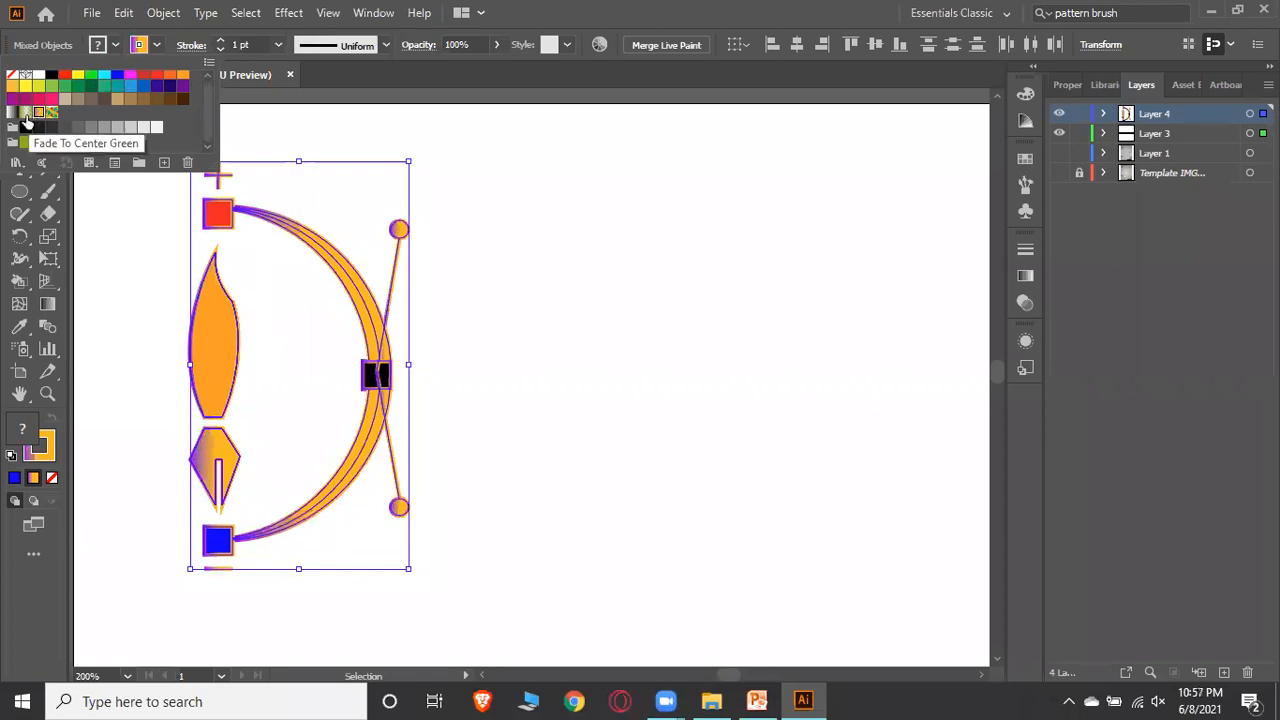
click(11, 114)
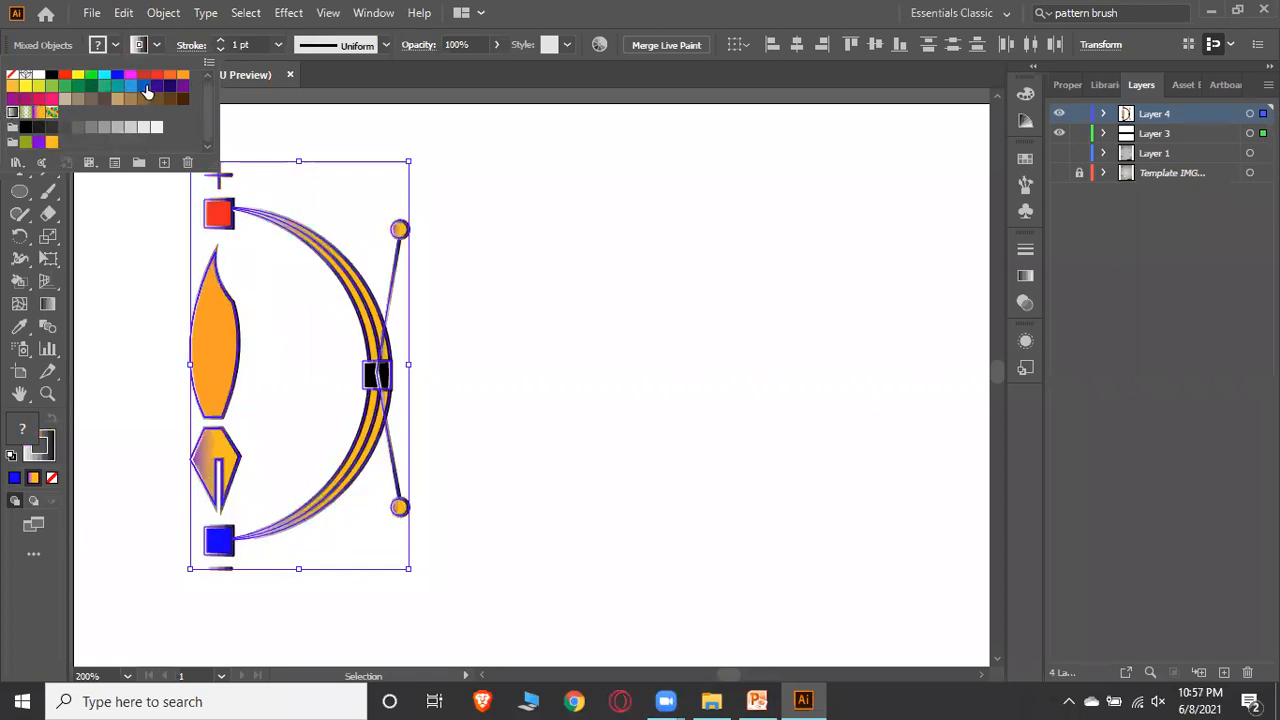
click(143, 86)
scroll(157, 103, up, 1)
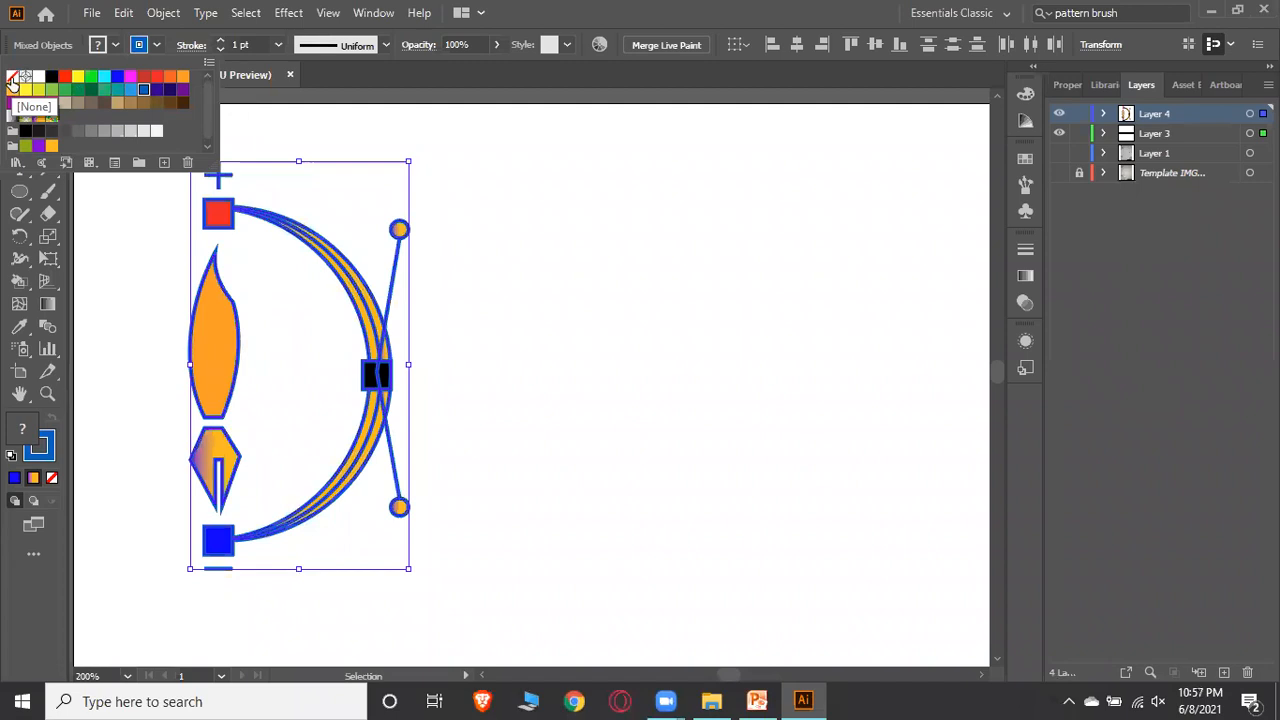
click(12, 80)
click(650, 240)
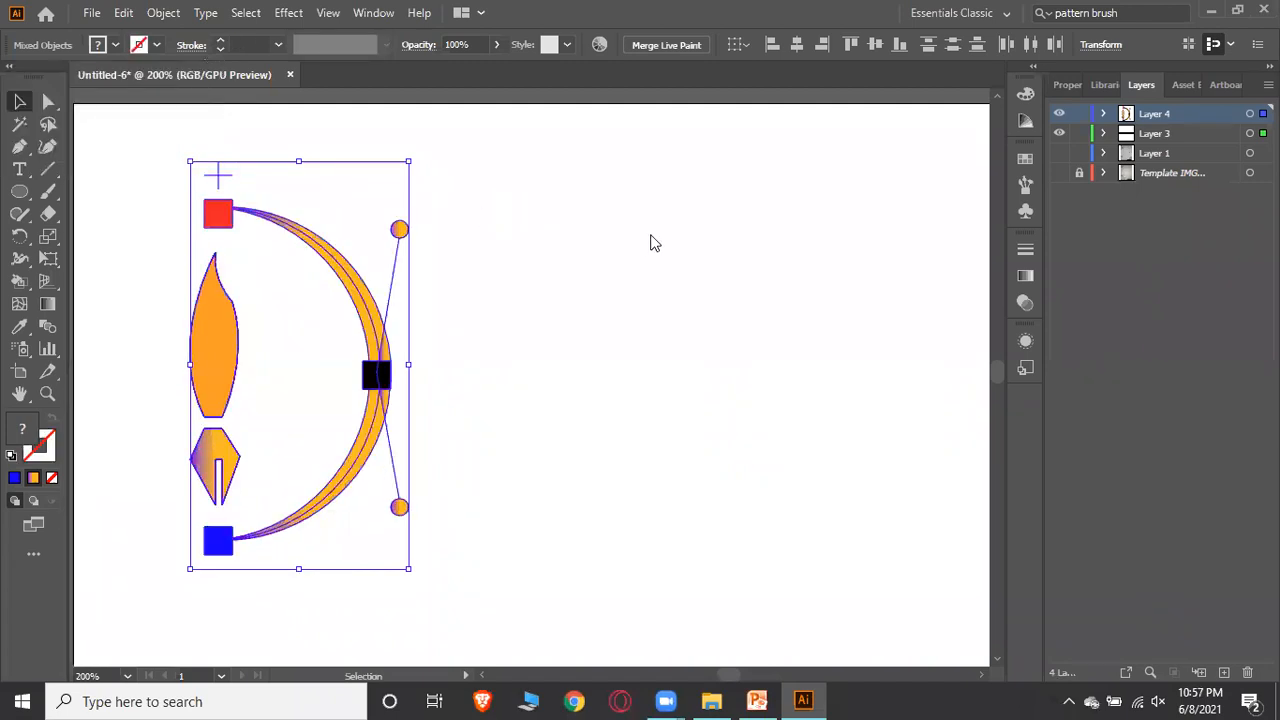
click(650, 240)
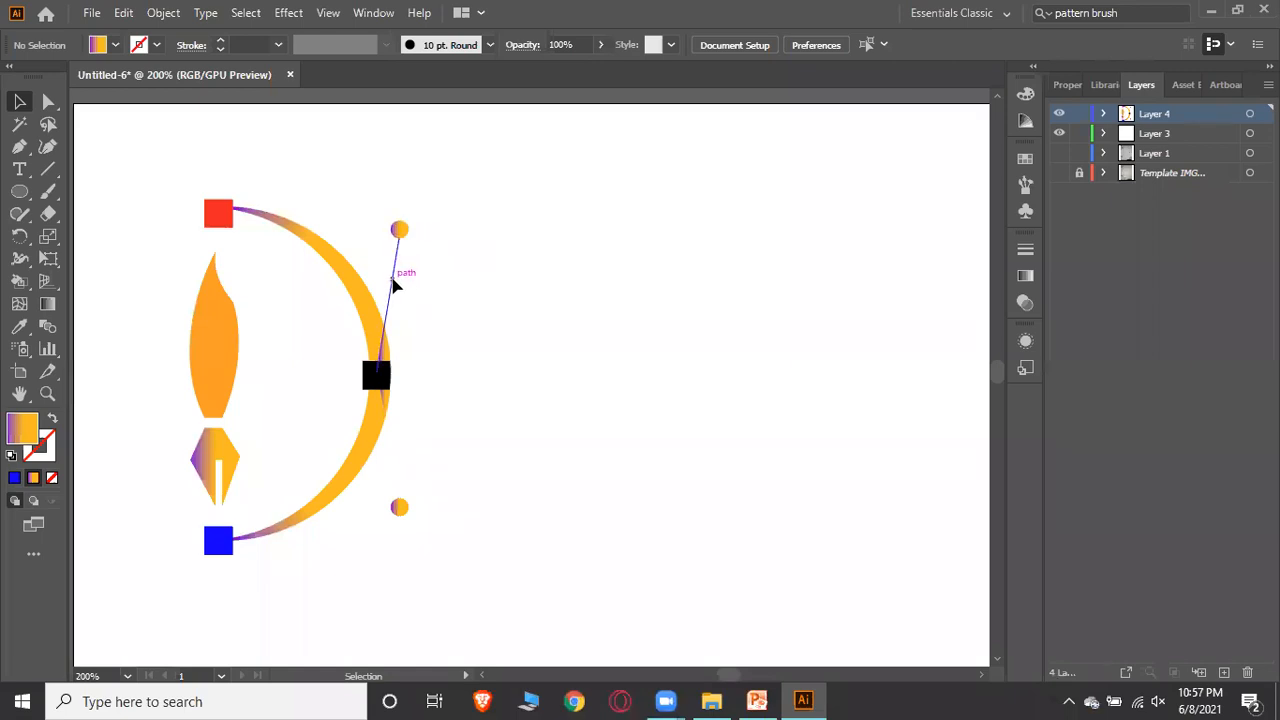
Enter isolation mode in the Live Paint group and give the upper diagonal line a black stroke
scroll(440, 266, down, 2)
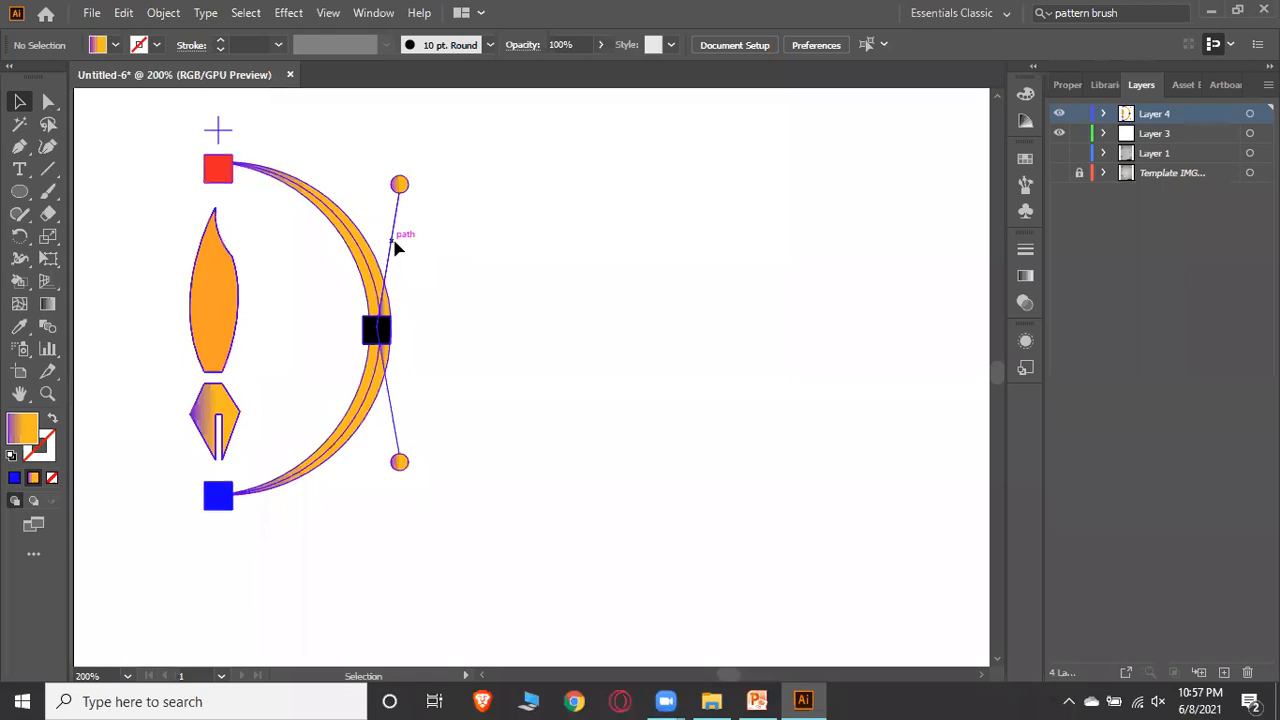
click(395, 248)
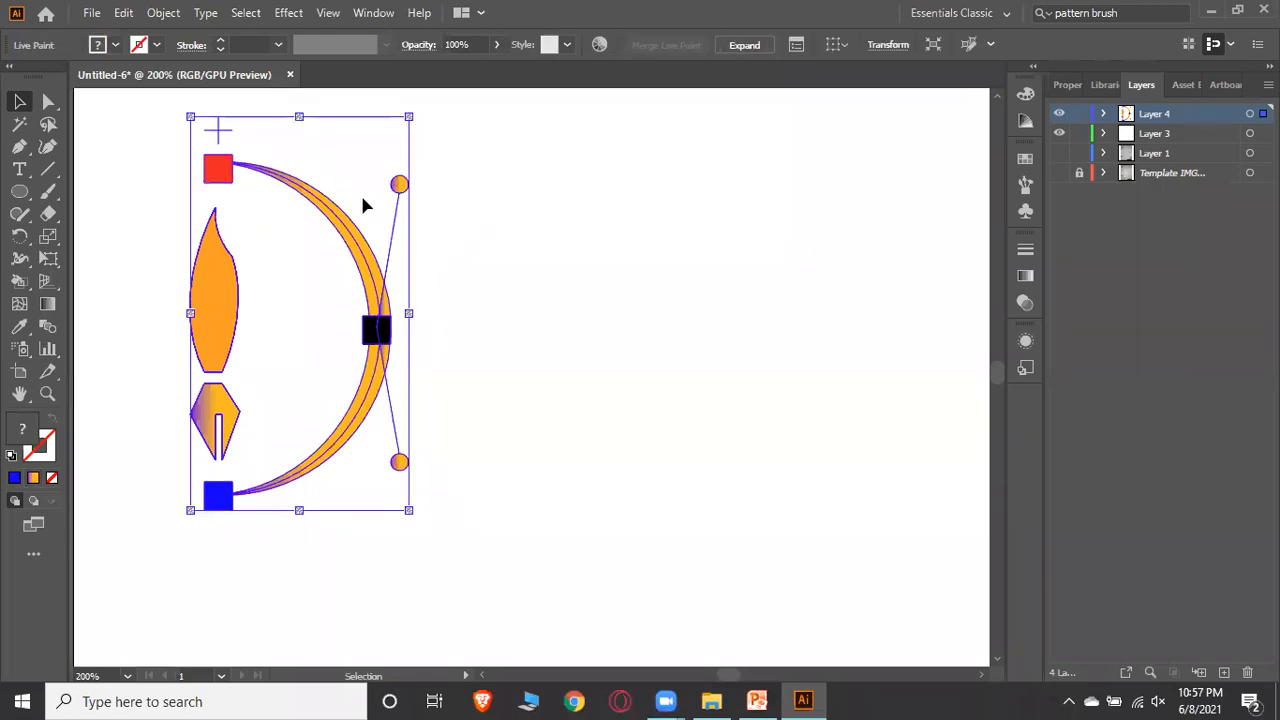
double_click(395, 242)
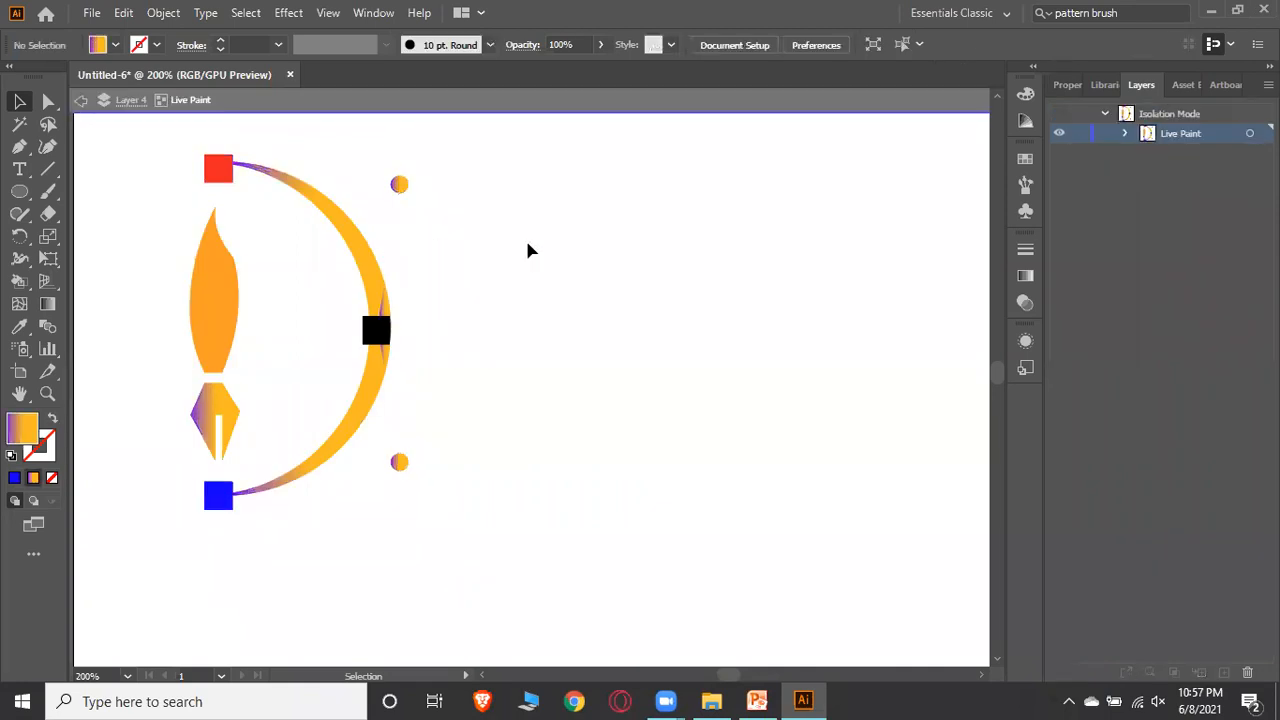
click(395, 252)
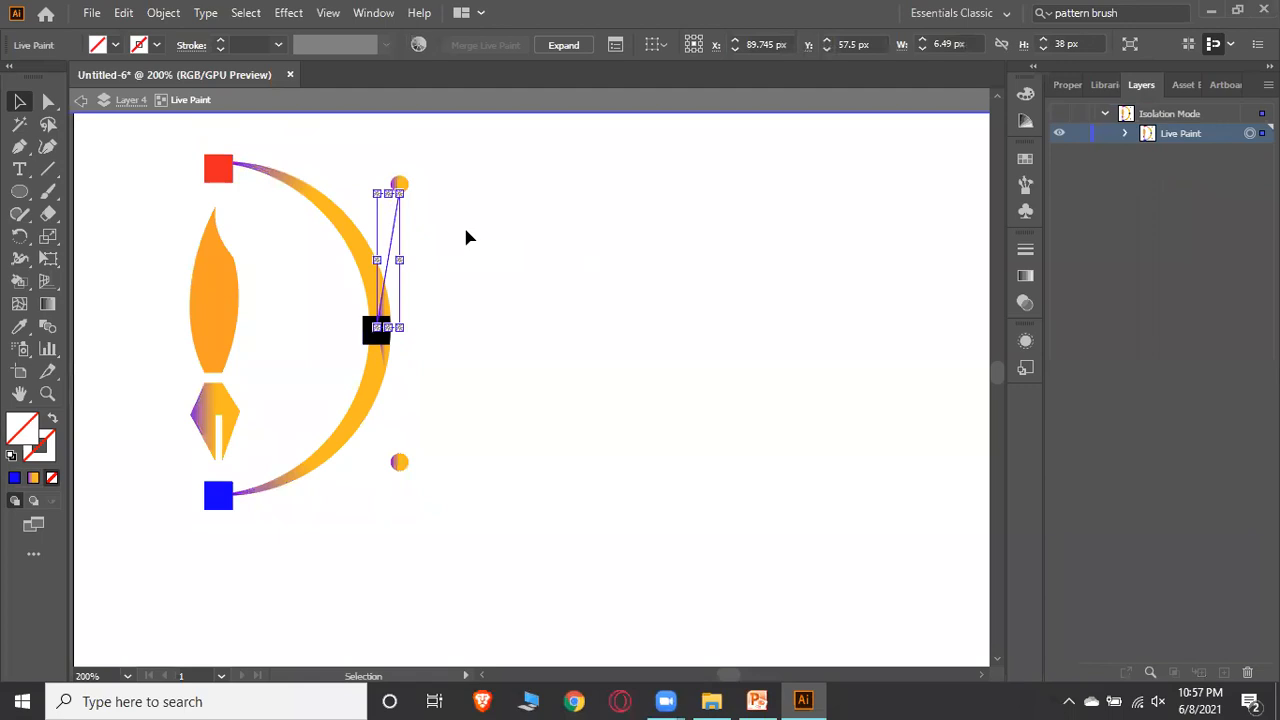
click(463, 225)
click(391, 236)
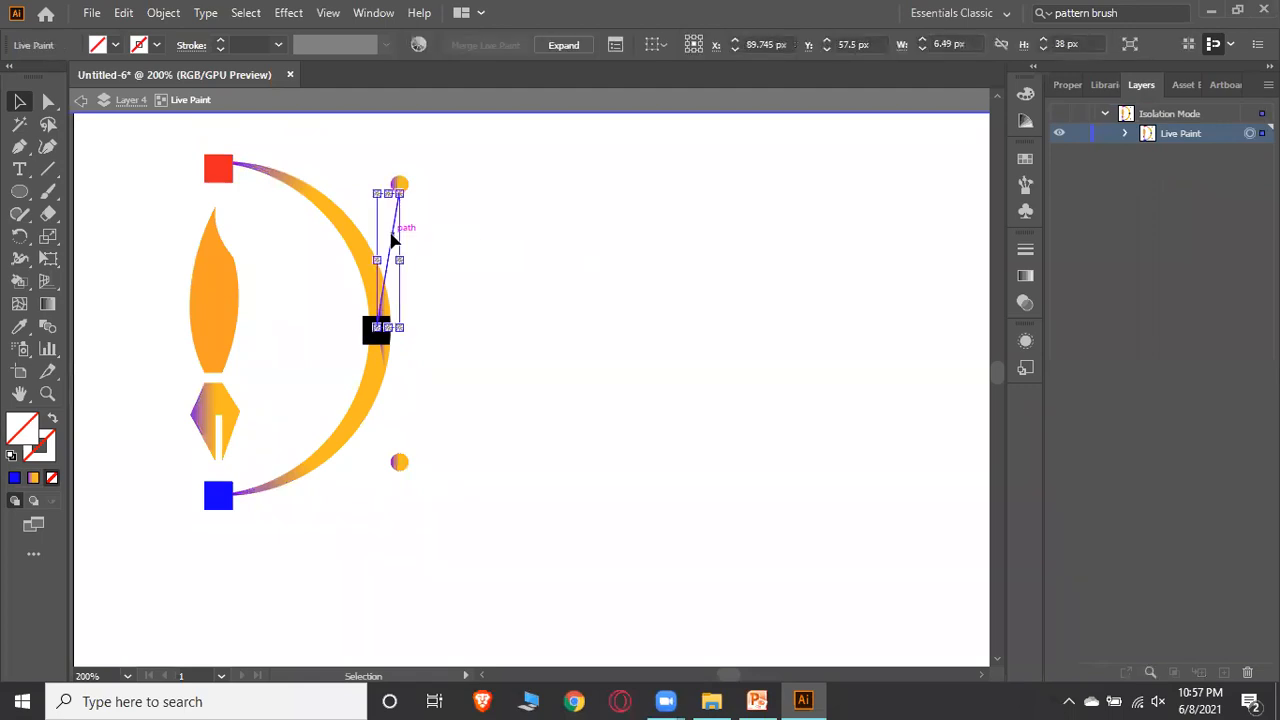
click(155, 46)
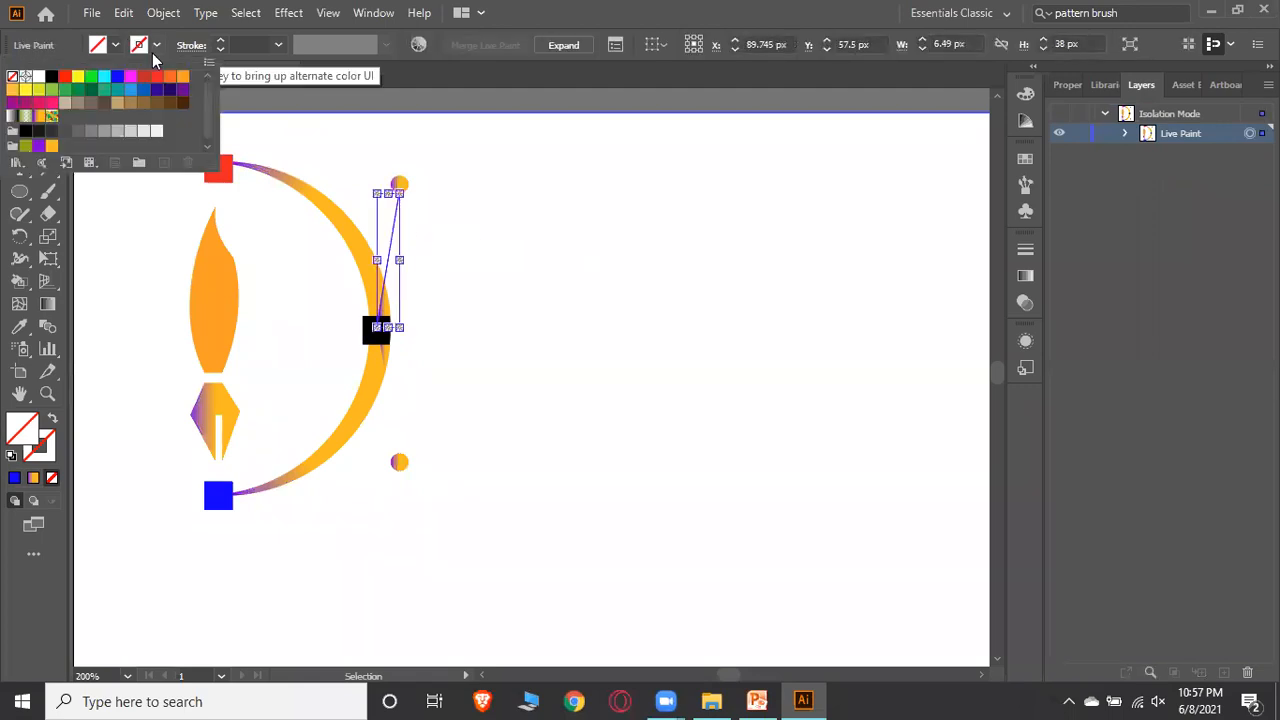
click(51, 77)
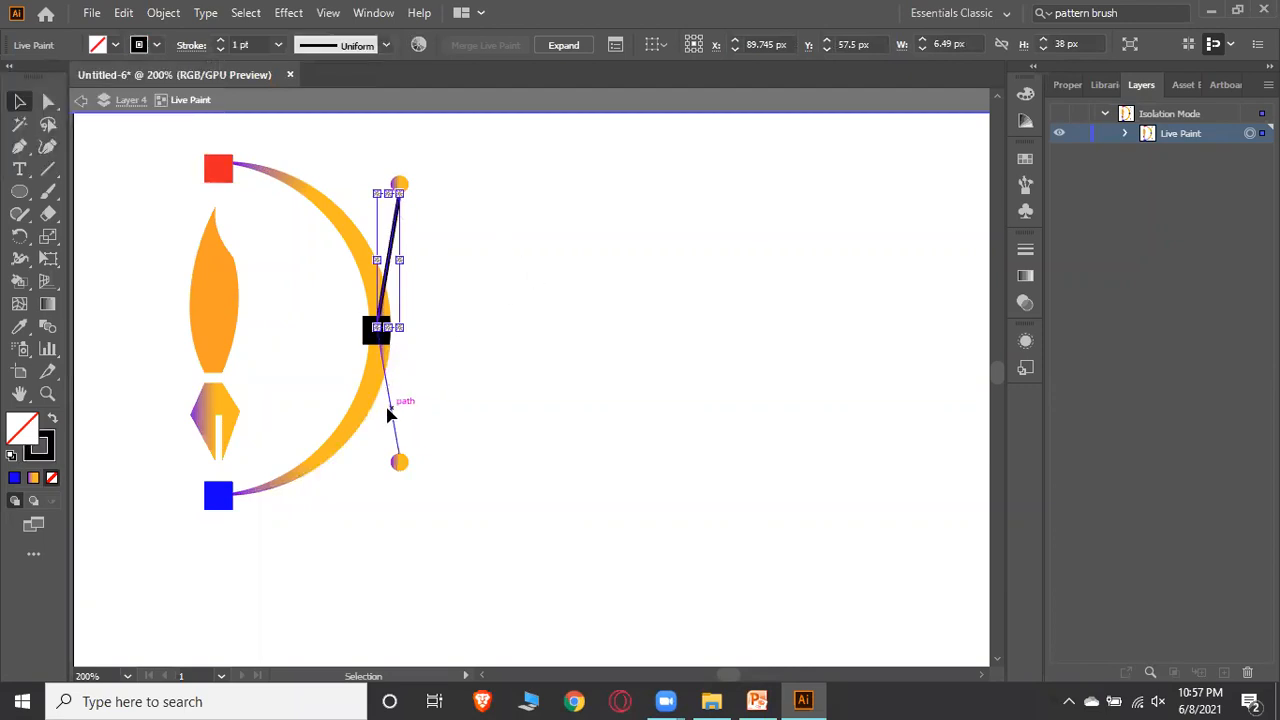
Give the lower diagonal line a black stroke as well and exit isolation mode
click(390, 414)
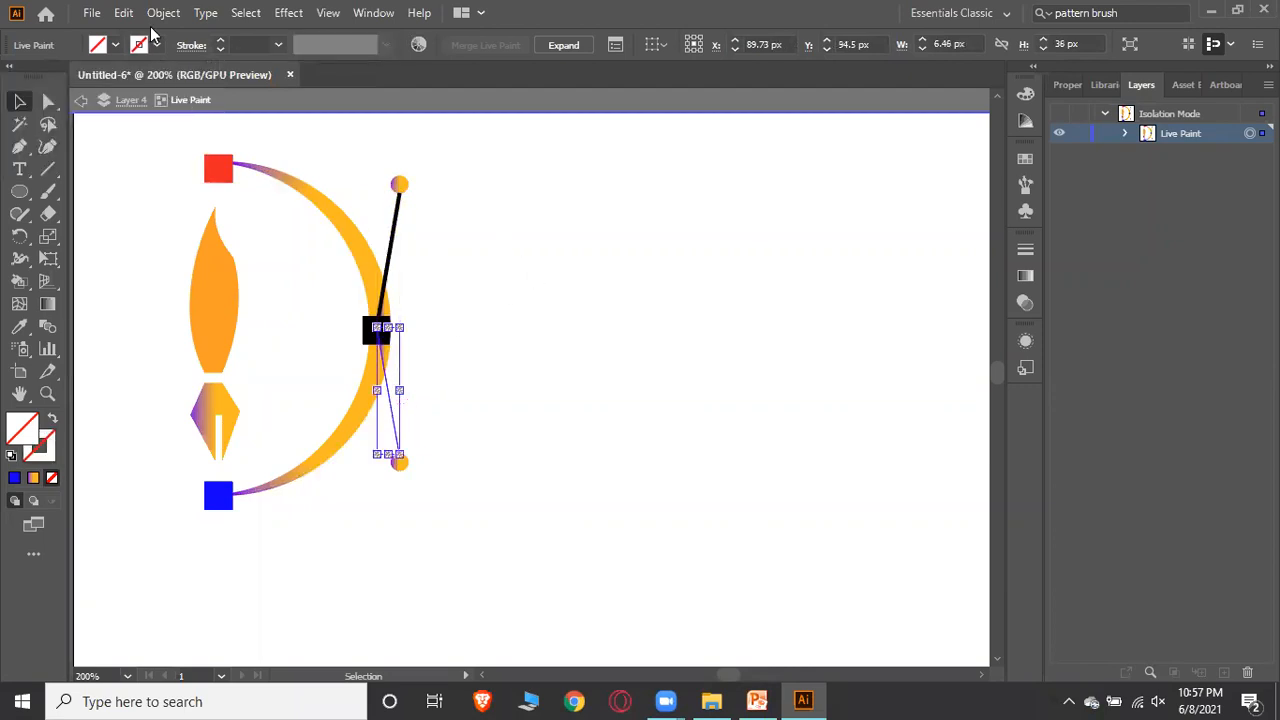
click(156, 45)
click(51, 78)
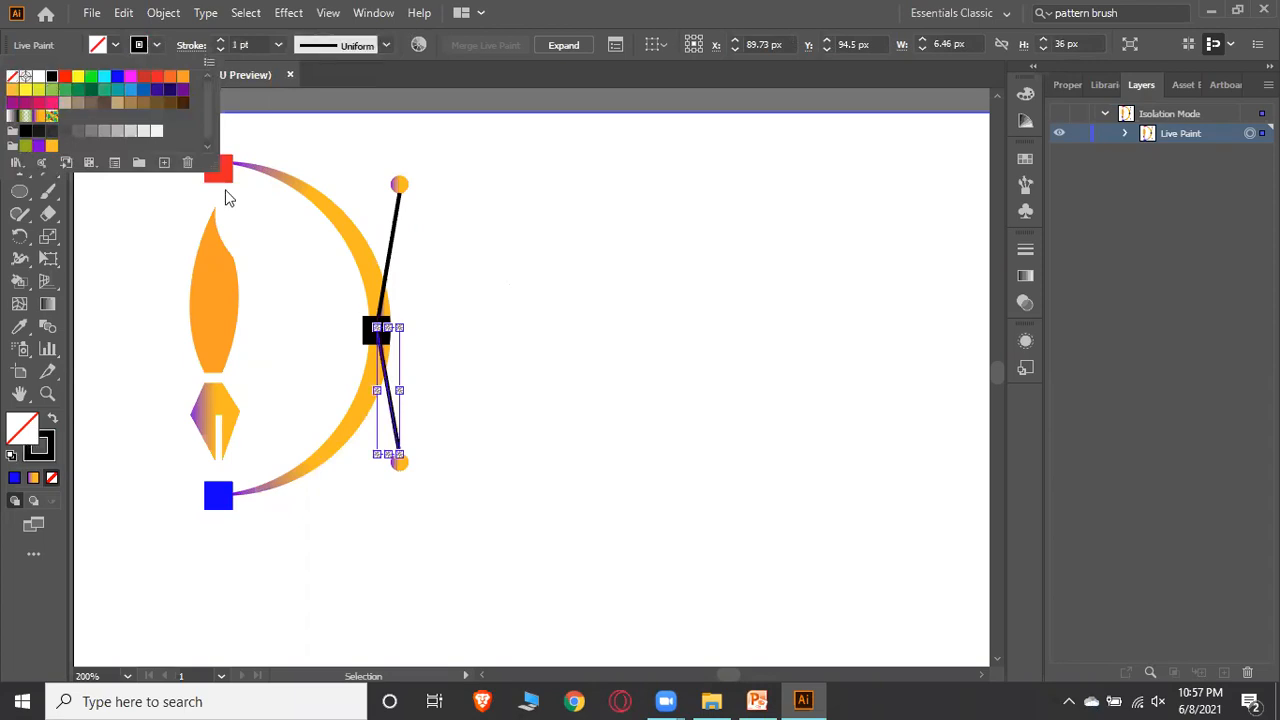
click(687, 323)
double_click(683, 326)
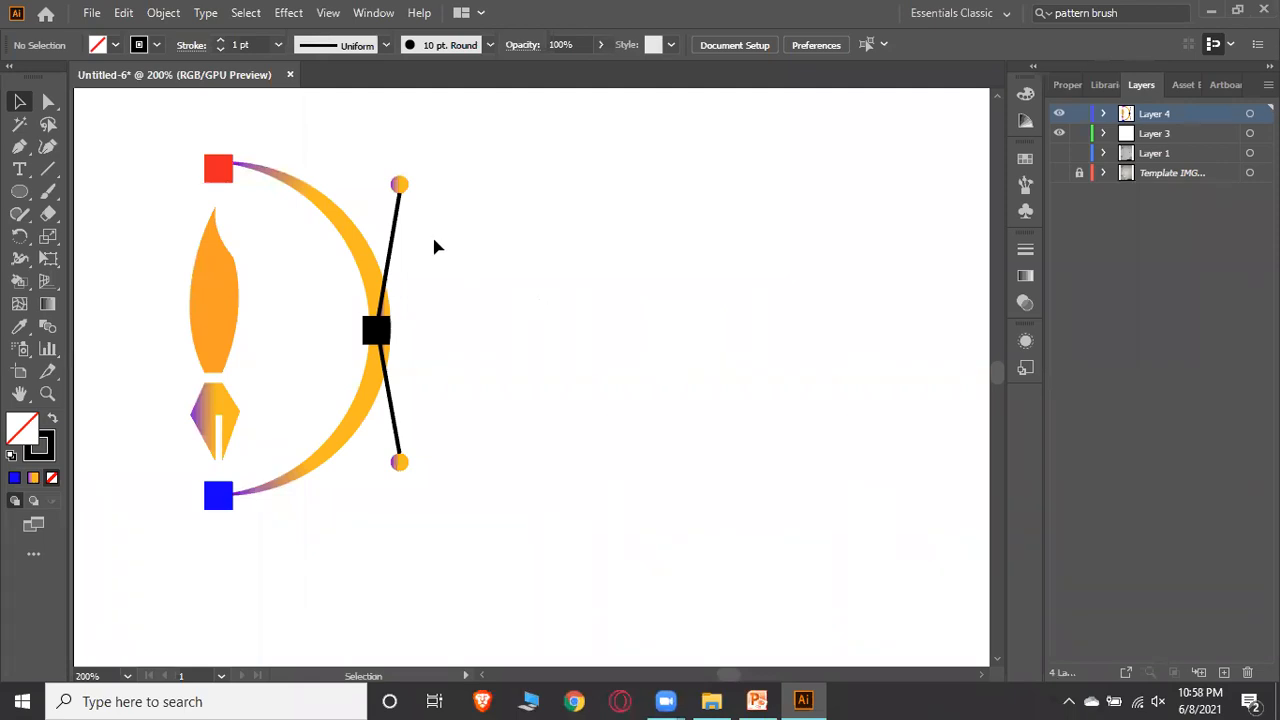
Select all artwork, make a Live Paint group, and set its stroke colour to dark green
key(ctrl+a)
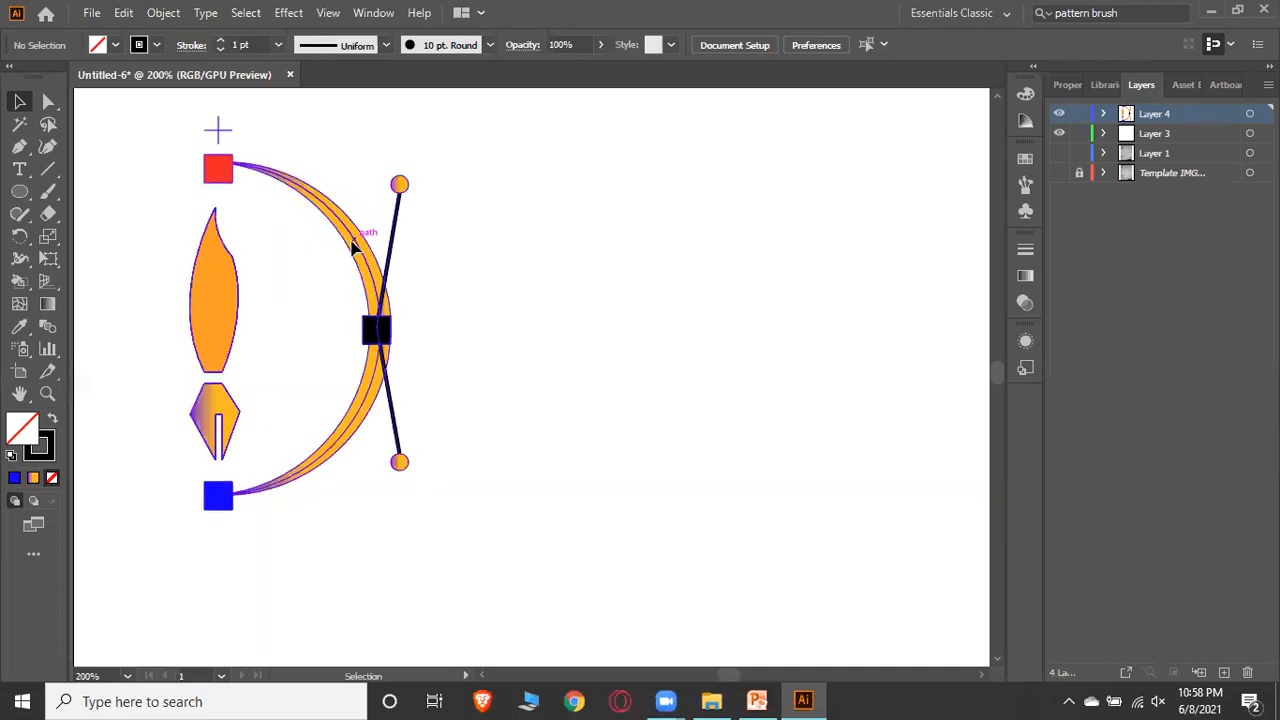
key(ctrl+alt+x)
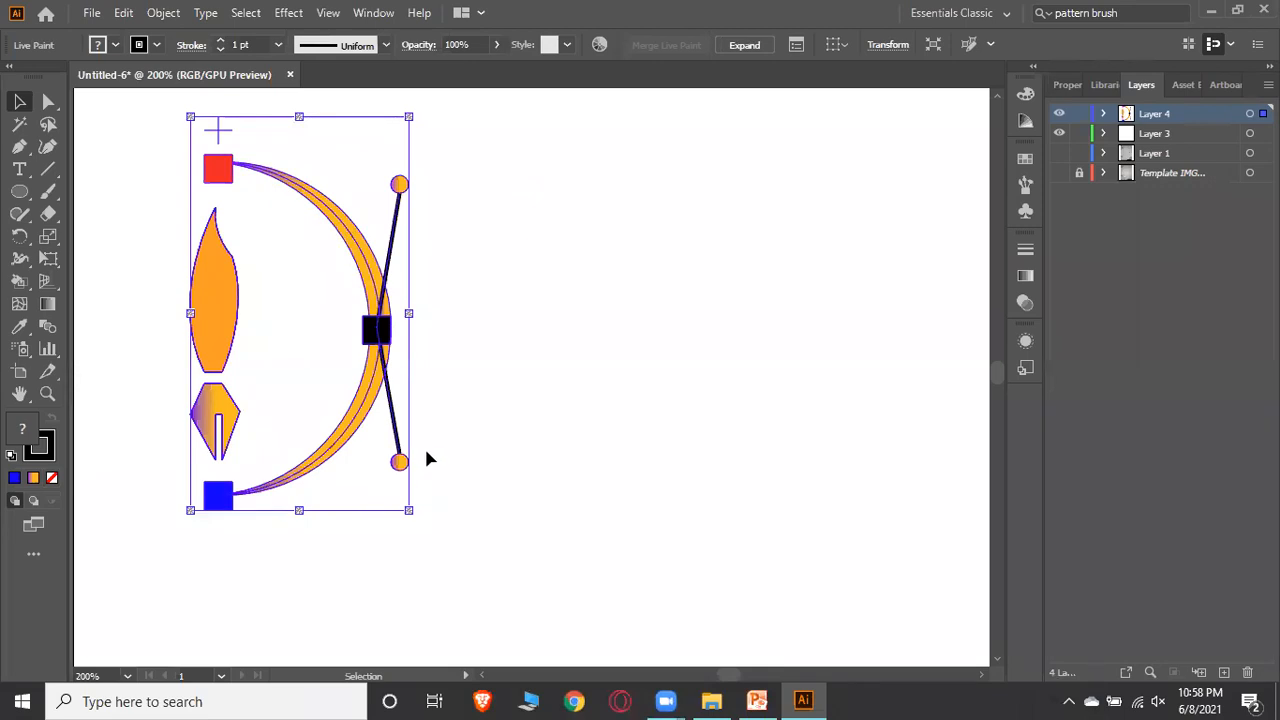
click(155, 45)
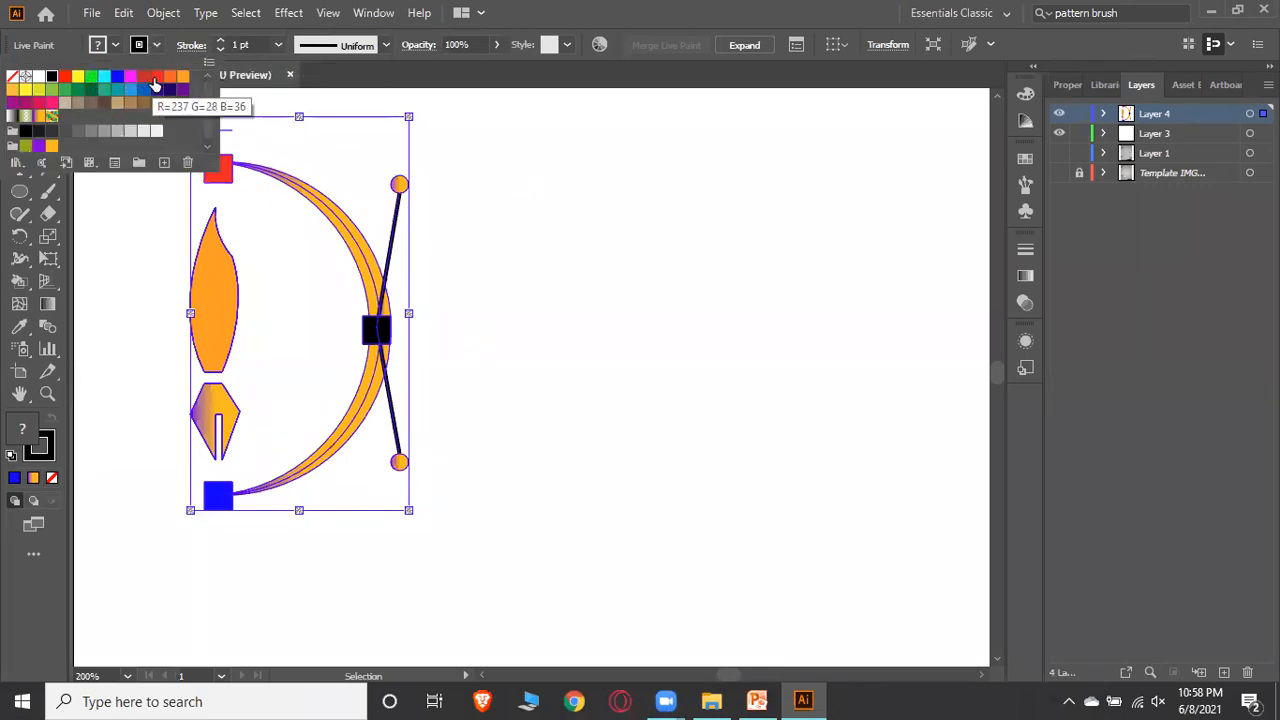
click(153, 82)
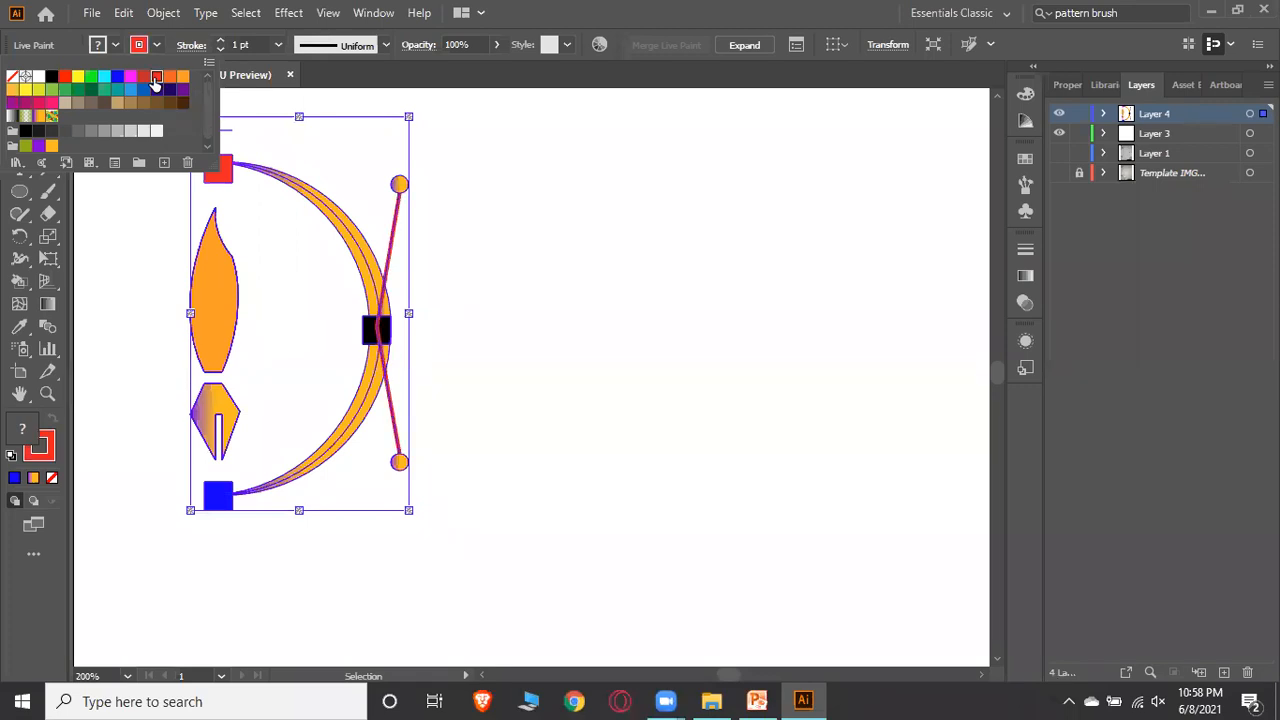
click(182, 76)
click(97, 93)
click(506, 215)
click(493, 217)
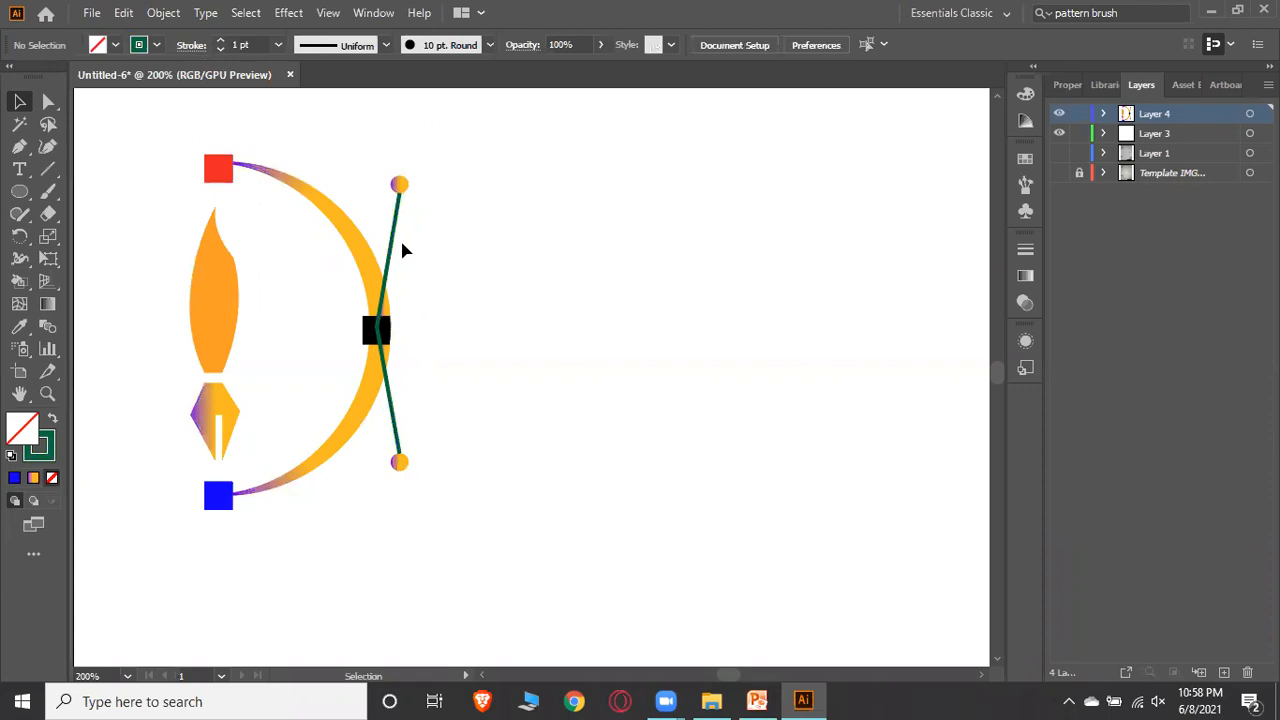
Inside the Live Paint group, select the arc paths and try stroking them with the gradient swatch, then red
double_click(351, 237)
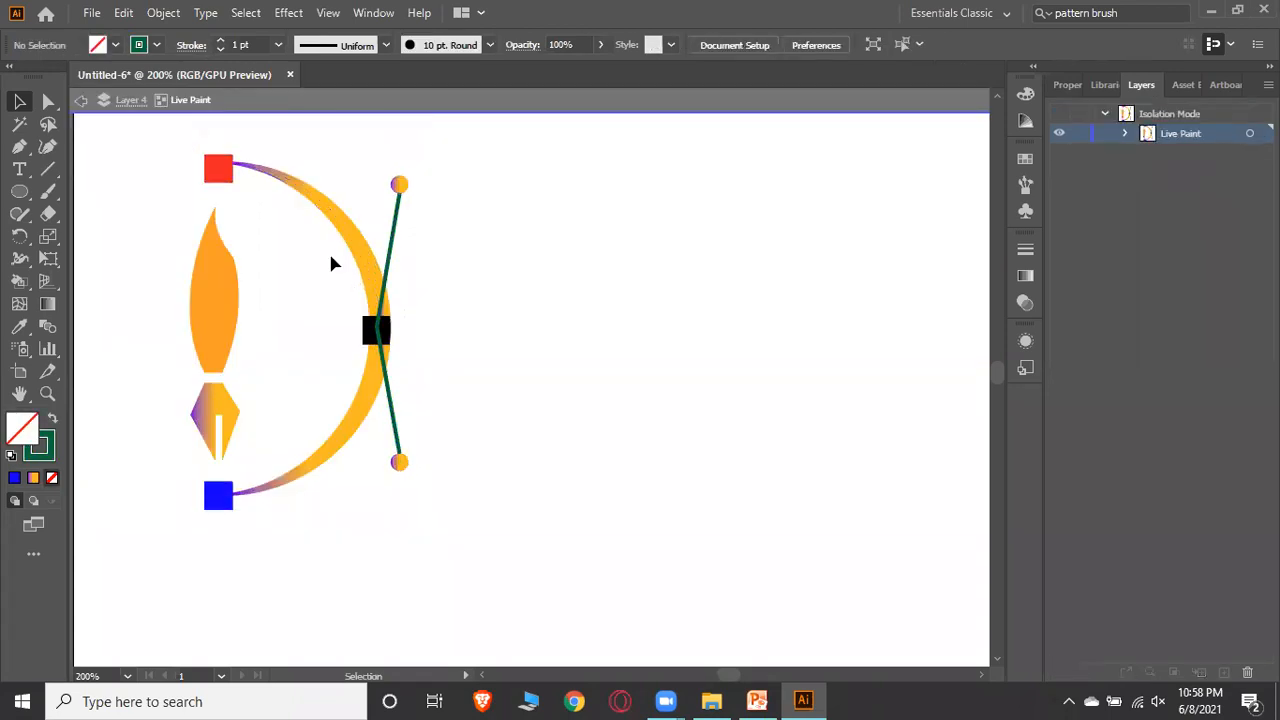
click(355, 248)
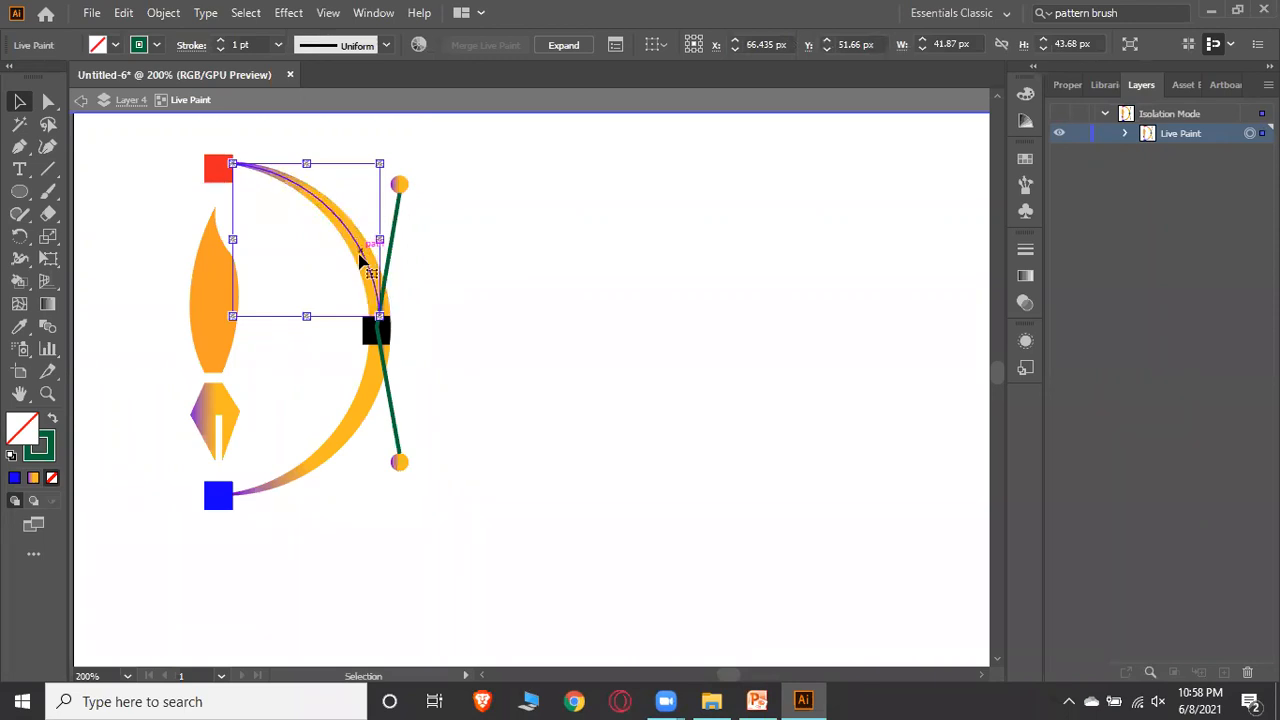
shift+click(368, 405)
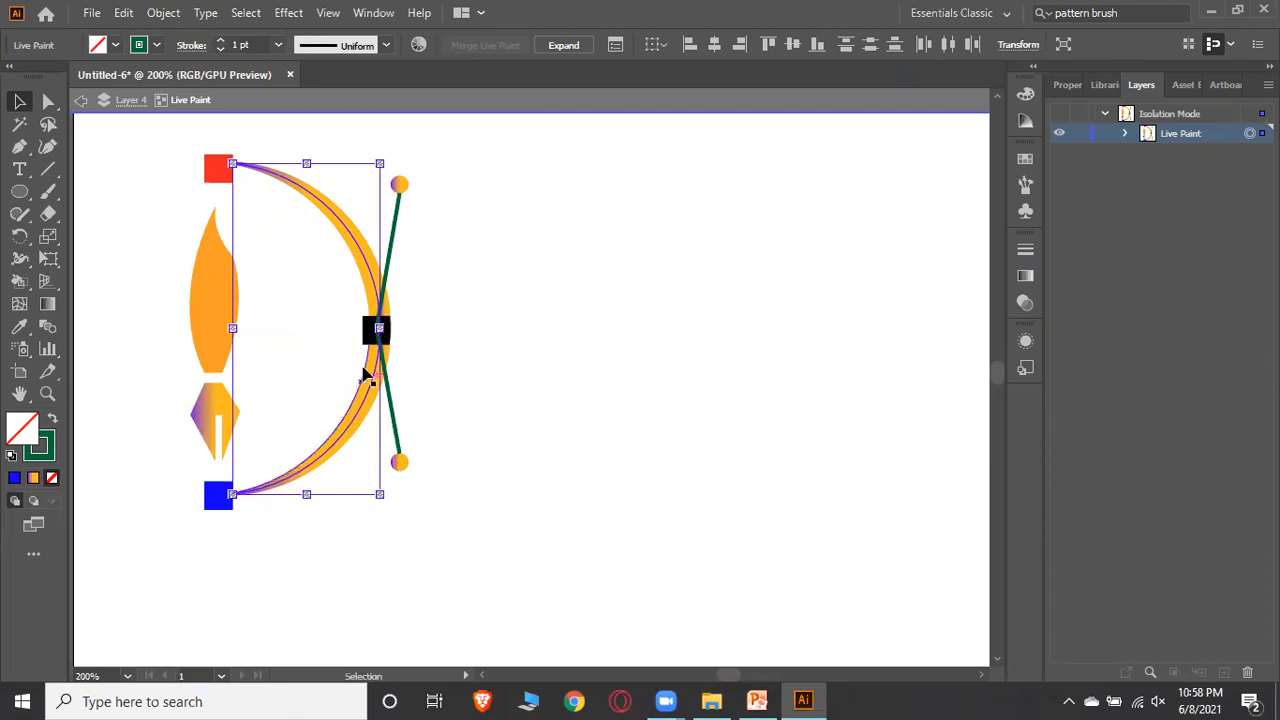
click(157, 45)
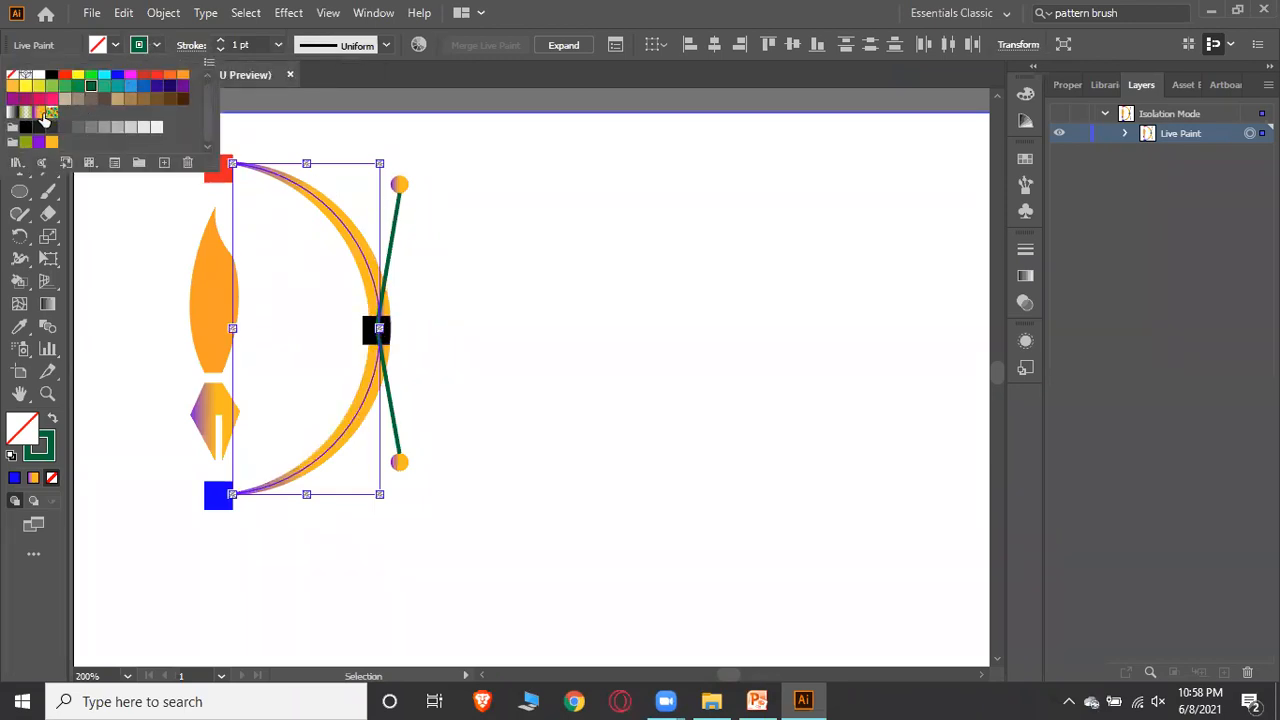
click(40, 116)
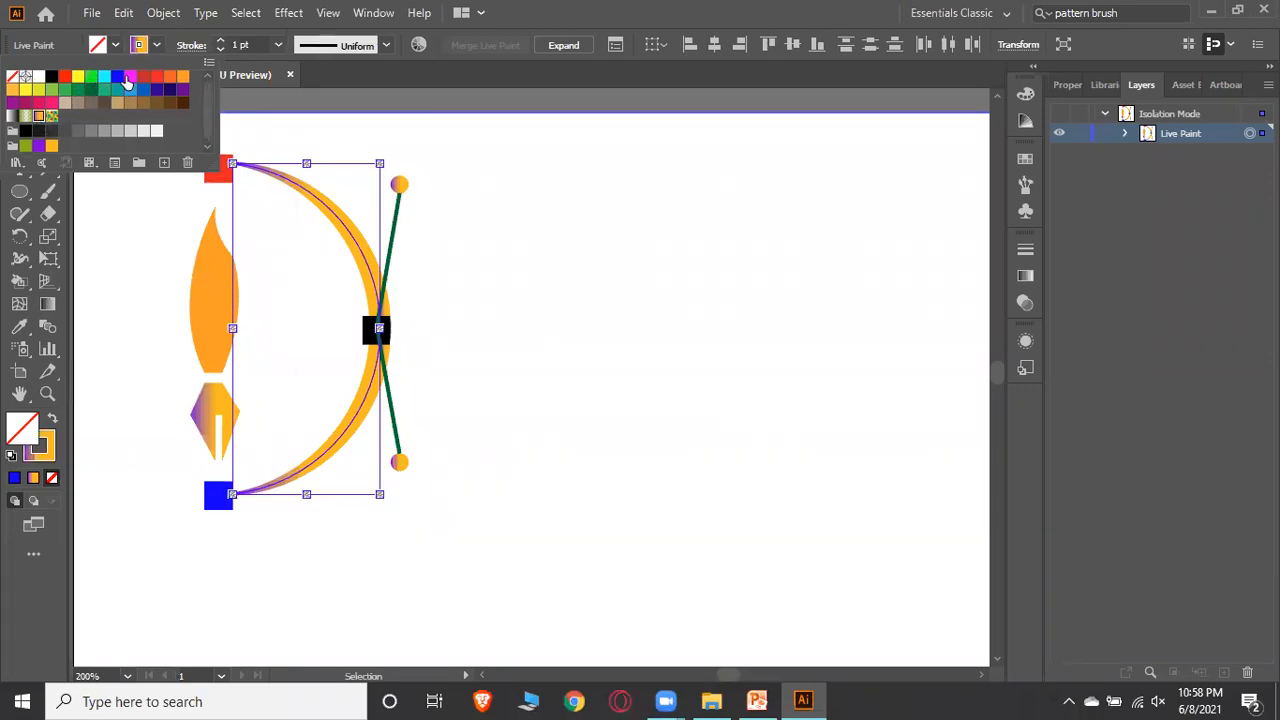
click(156, 77)
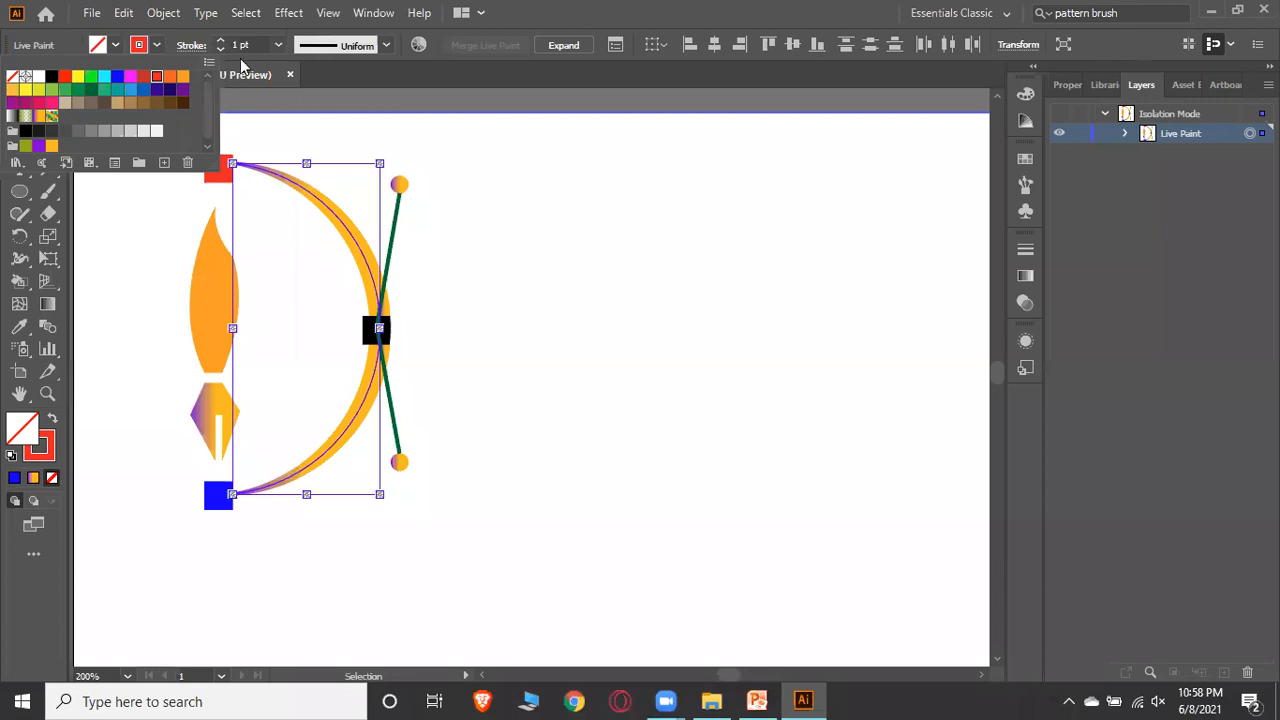
double_click(481, 226)
click(481, 226)
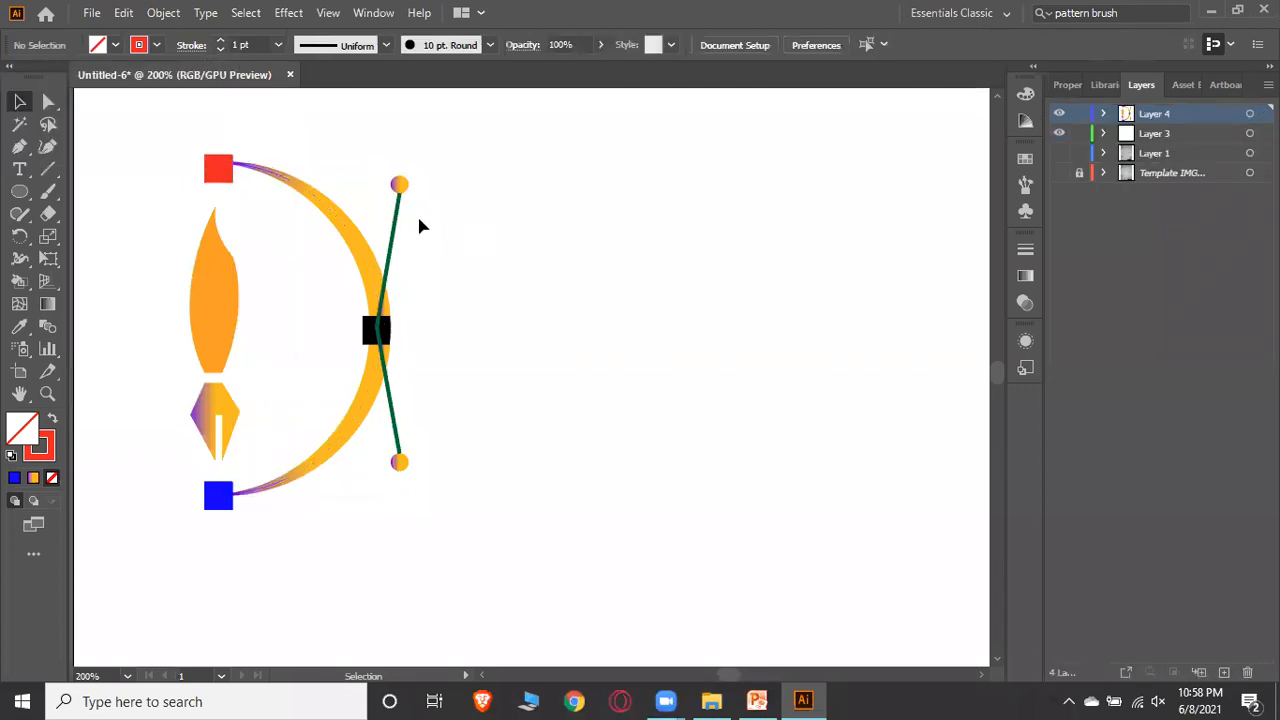
Inside the Live Paint group, select both diagonal bow-string lines and set their stroke to black
scroll(625, 260, down, 2)
scroll(543, 257, up, 3)
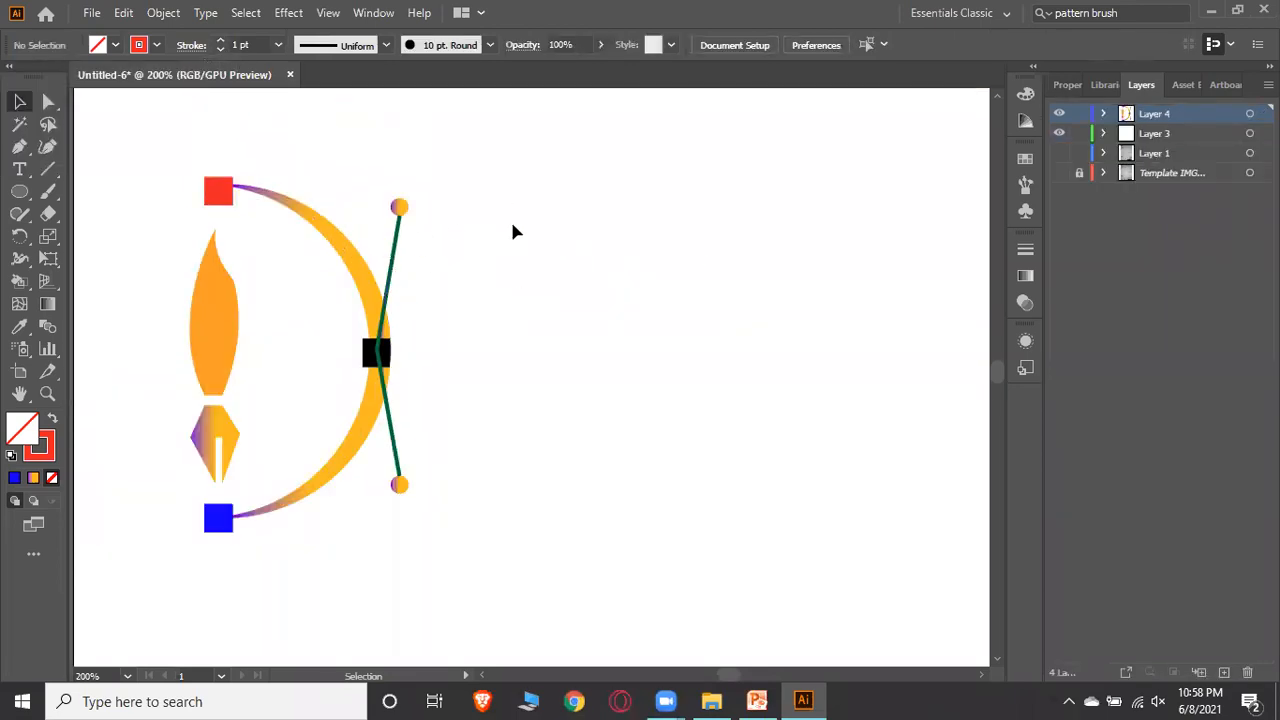
key(ctrl+a)
key(ctrl+alt+x)
double_click(398, 252)
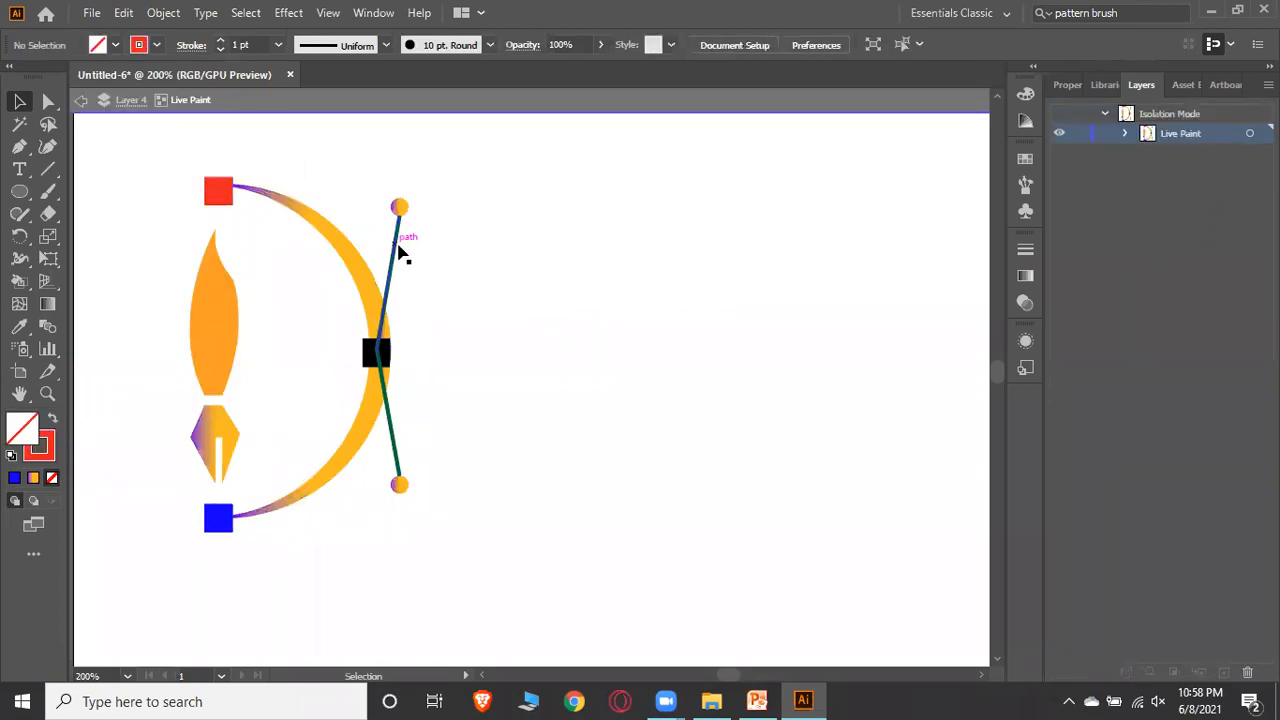
click(384, 317)
click(384, 400)
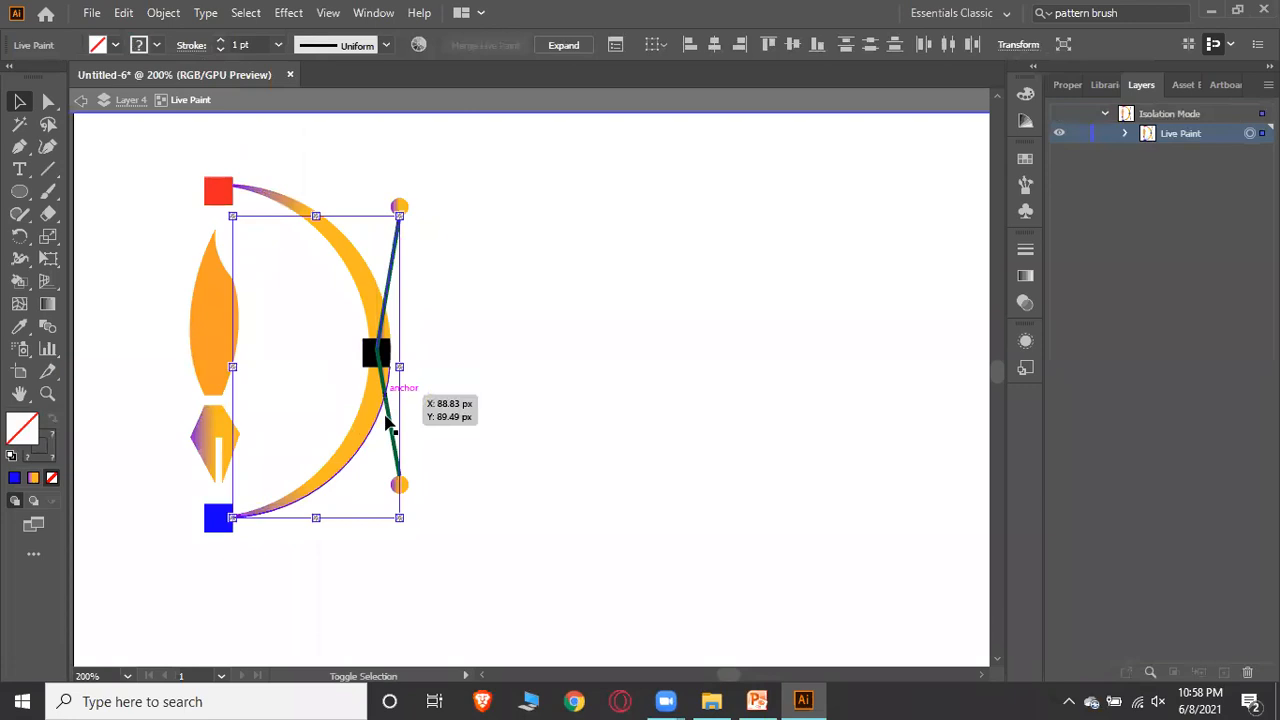
click(472, 186)
click(397, 428)
shift+click(392, 262)
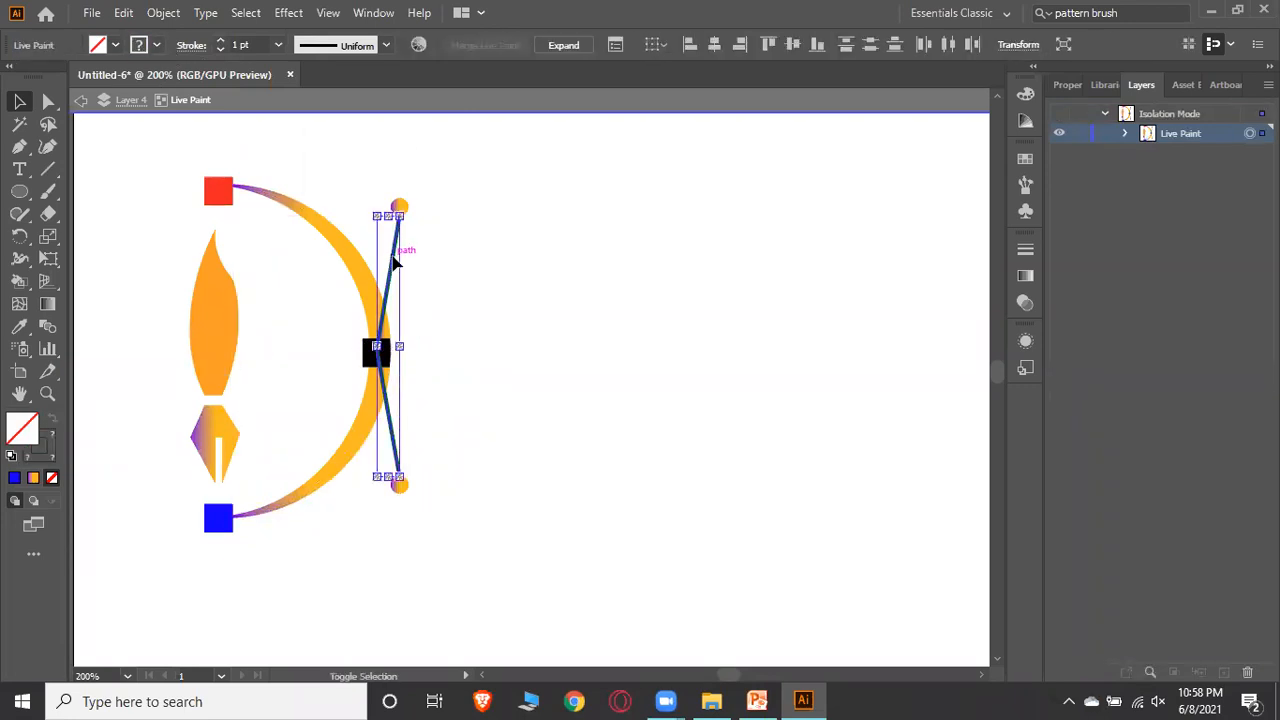
click(156, 45)
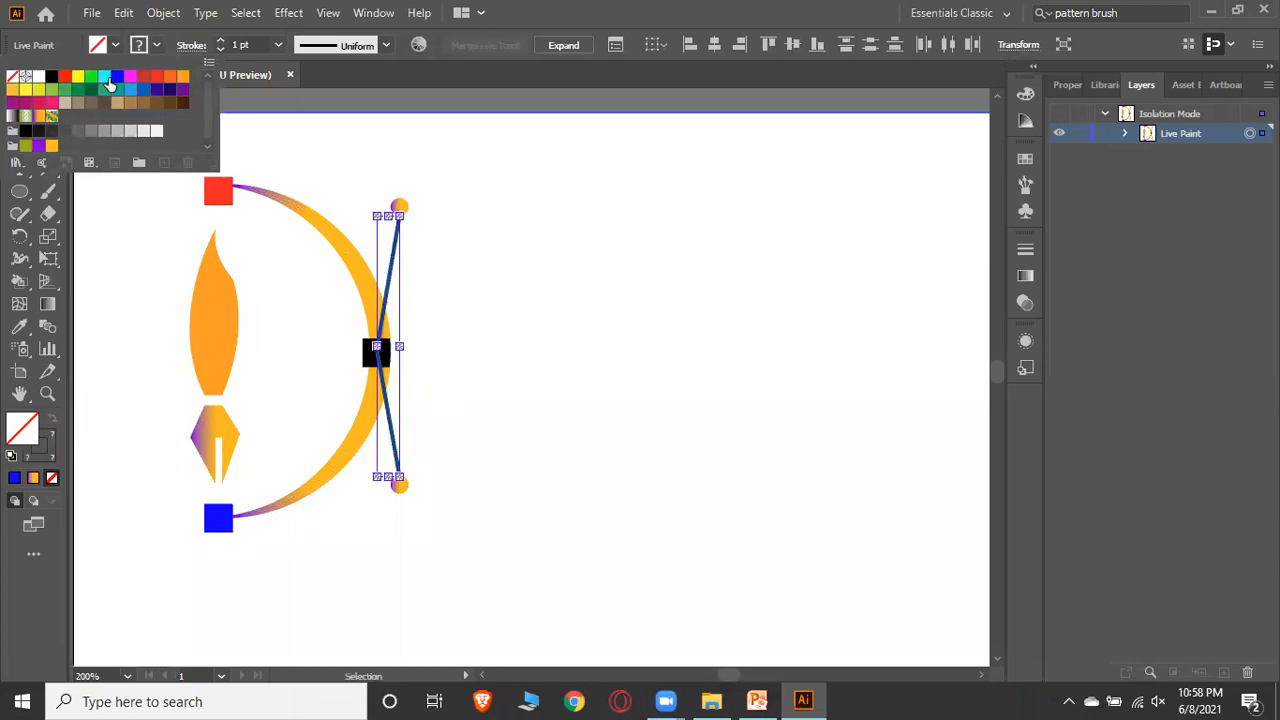
click(51, 76)
key(Escape)
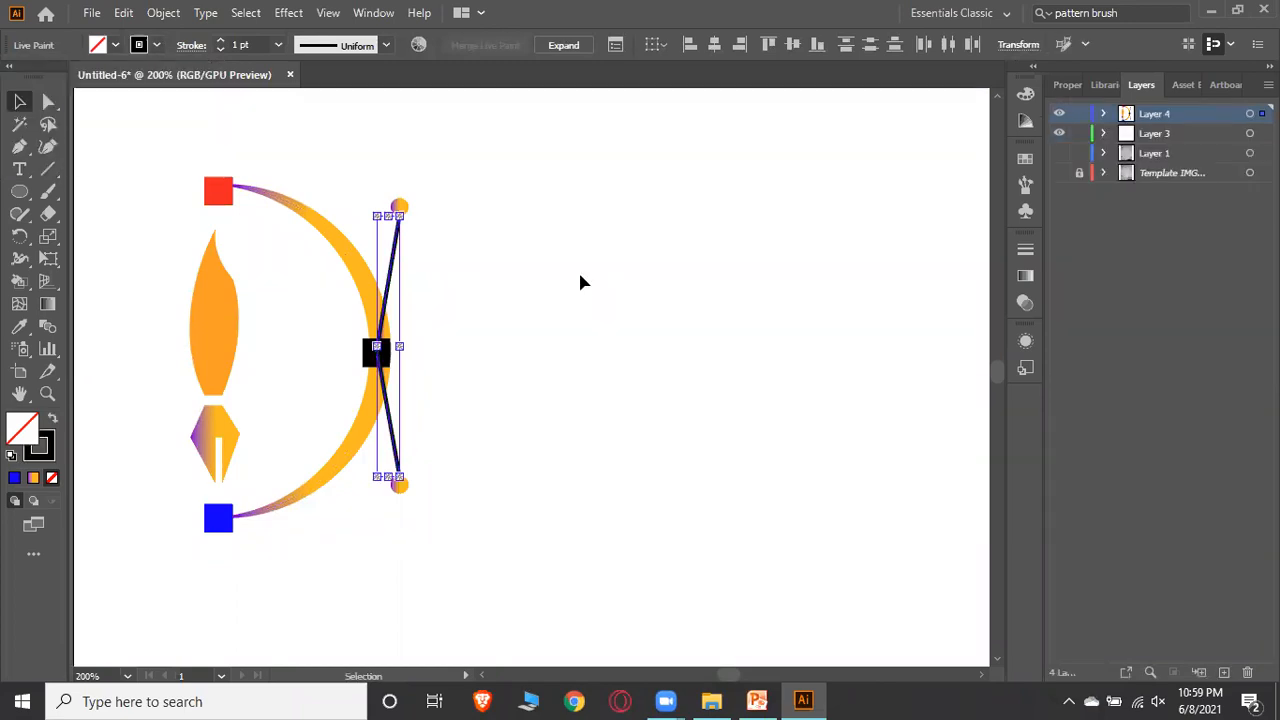
click(583, 283)
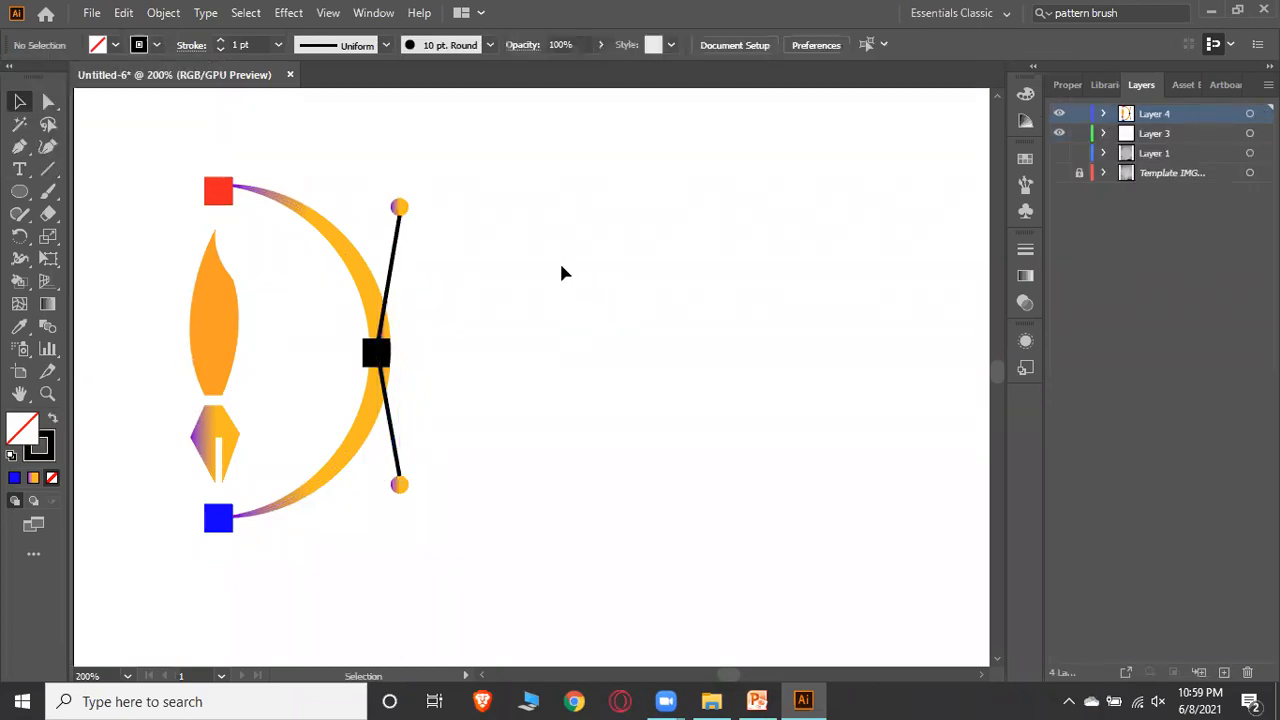
Add point text reading ANIYAL to the right of the bow
scroll(550, 330, down, 2)
scroll(540, 334, up, 3)
scroll(503, 277, down, 1)
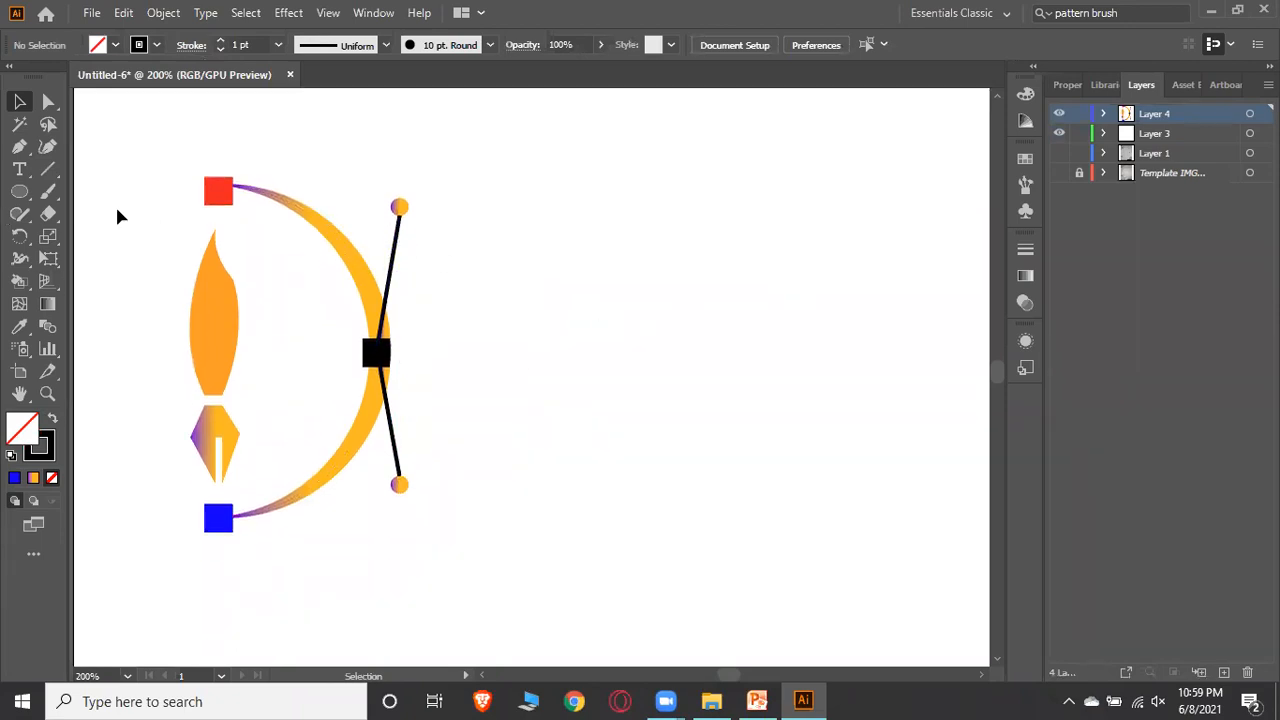
click(19, 170)
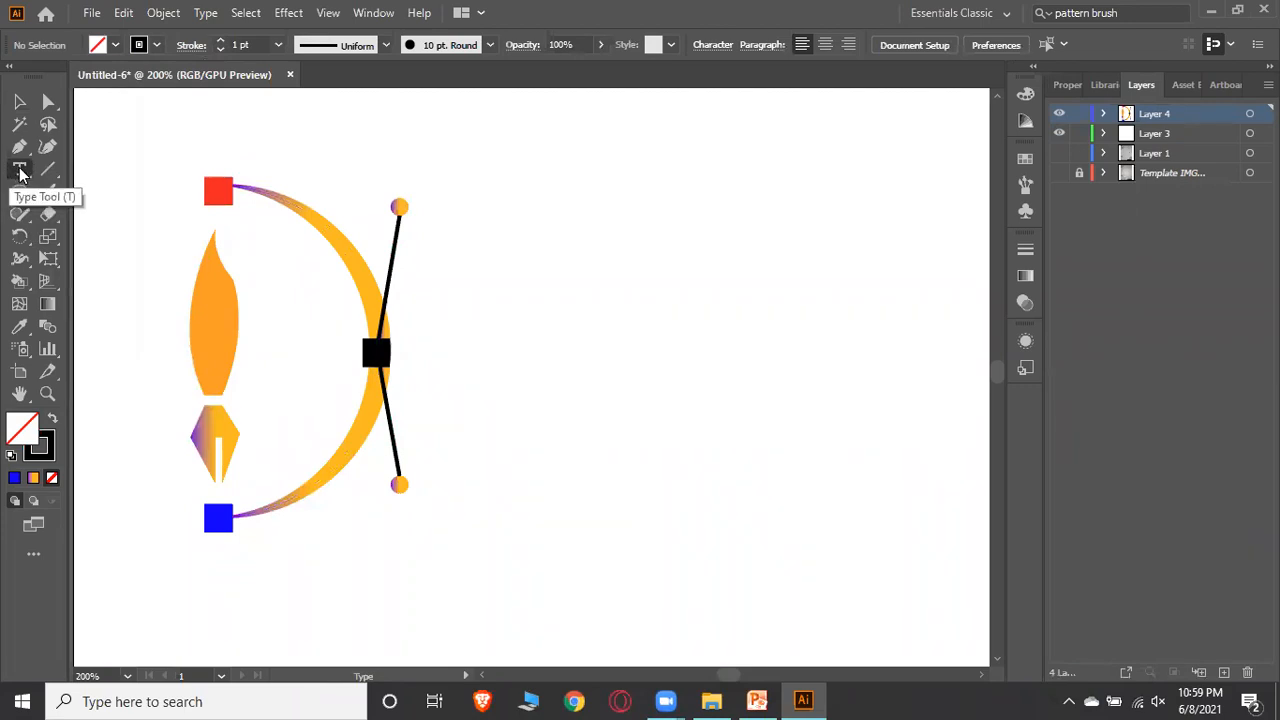
click(487, 258)
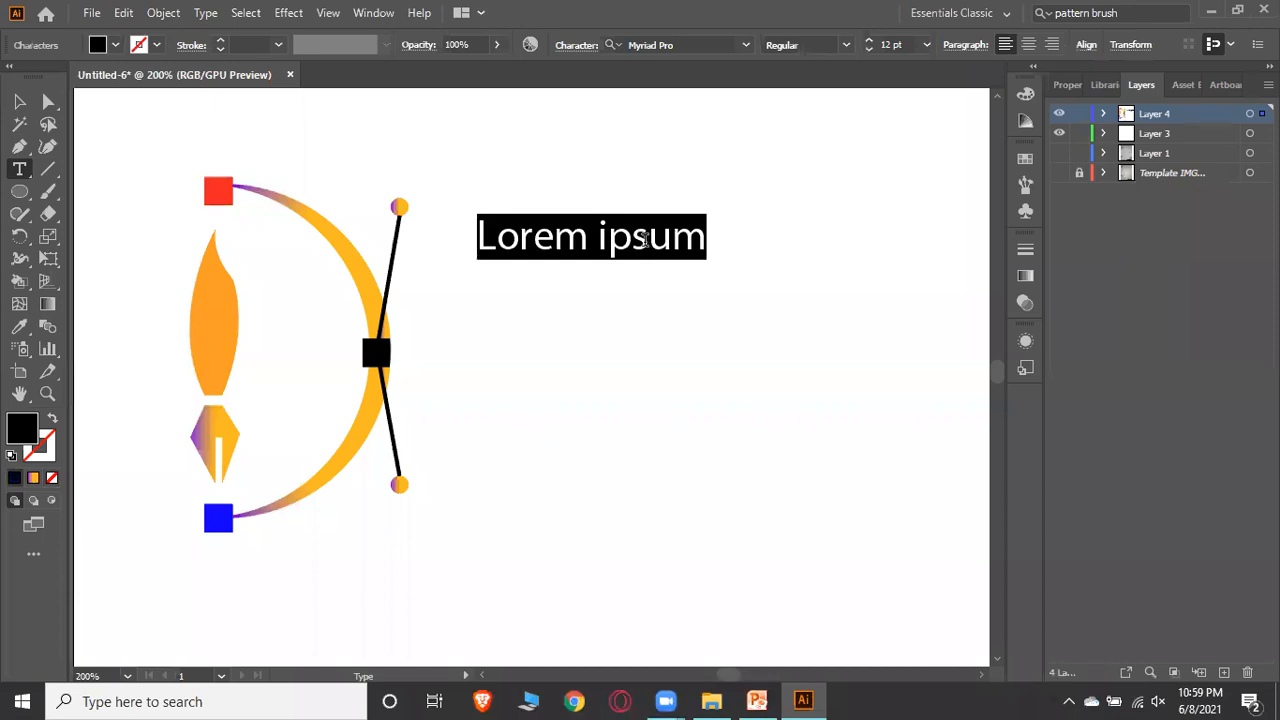
key(BackSpace)
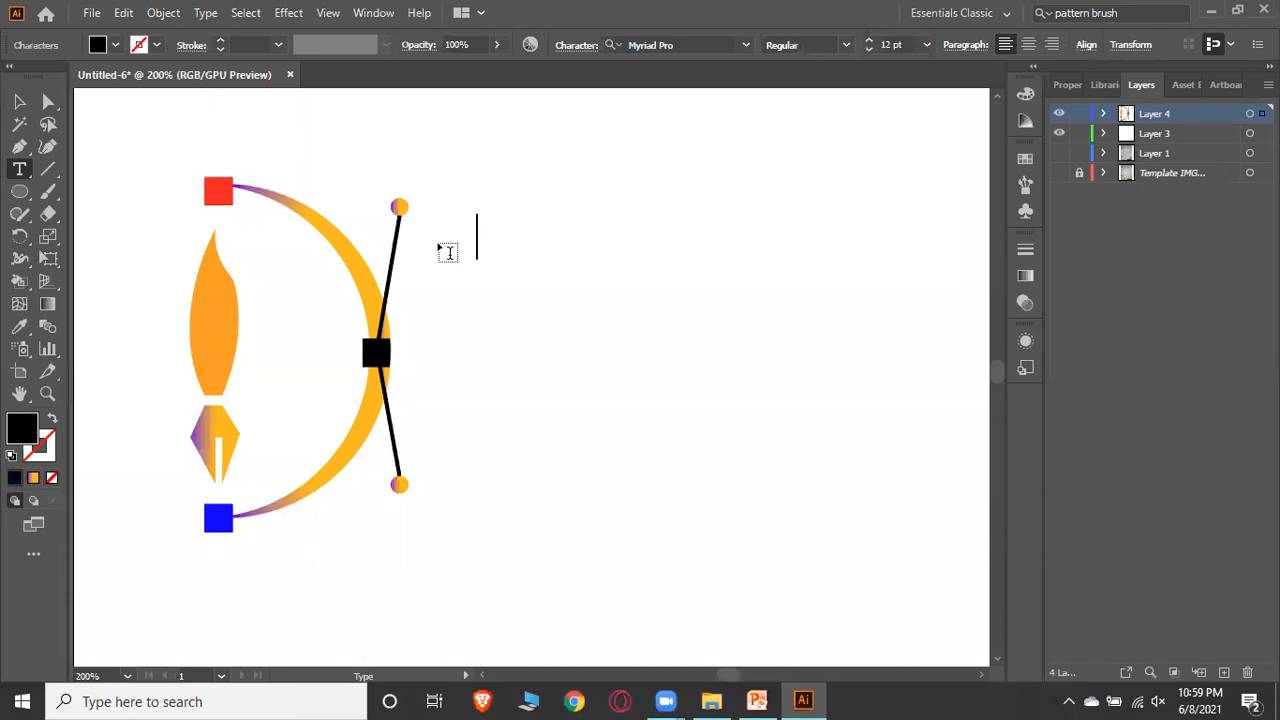
text(ANIYAL)
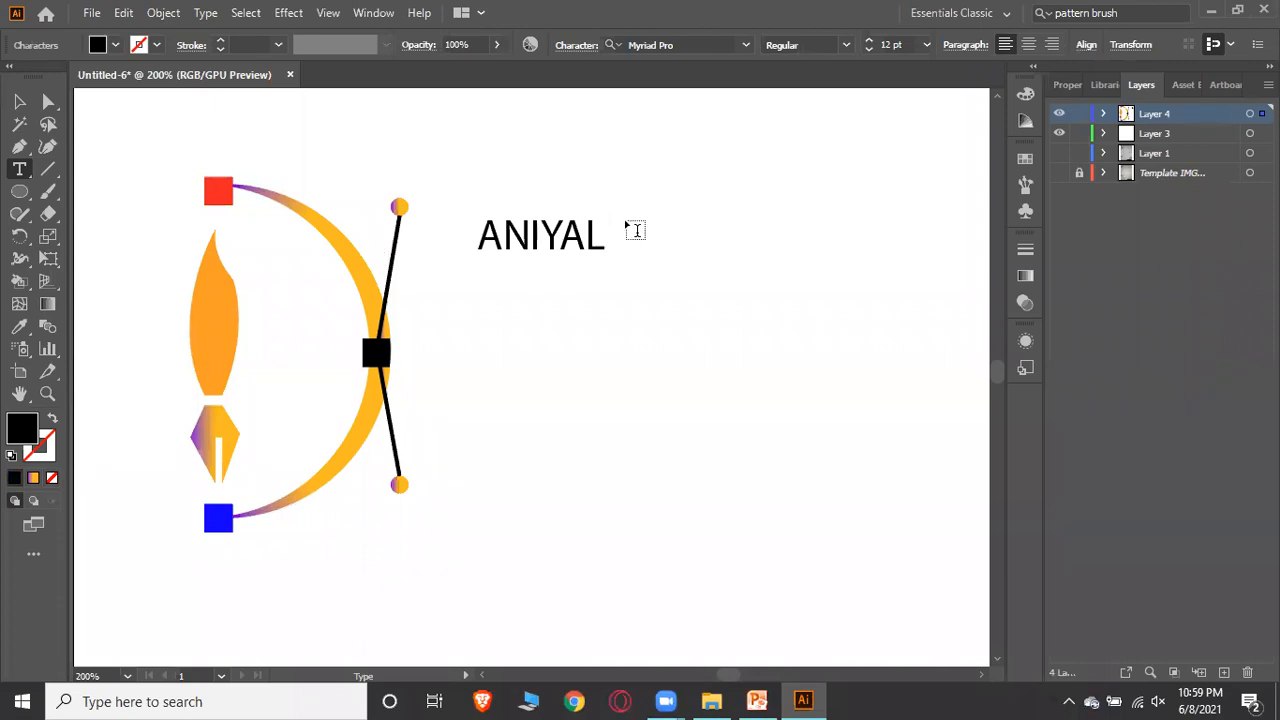
Add a second text line reading ESIGNER below ANIYAL
key(Return)
text(B\\)
key(BackSpace)
key(BackSpace)
key(BackSpace)
text(ESI)
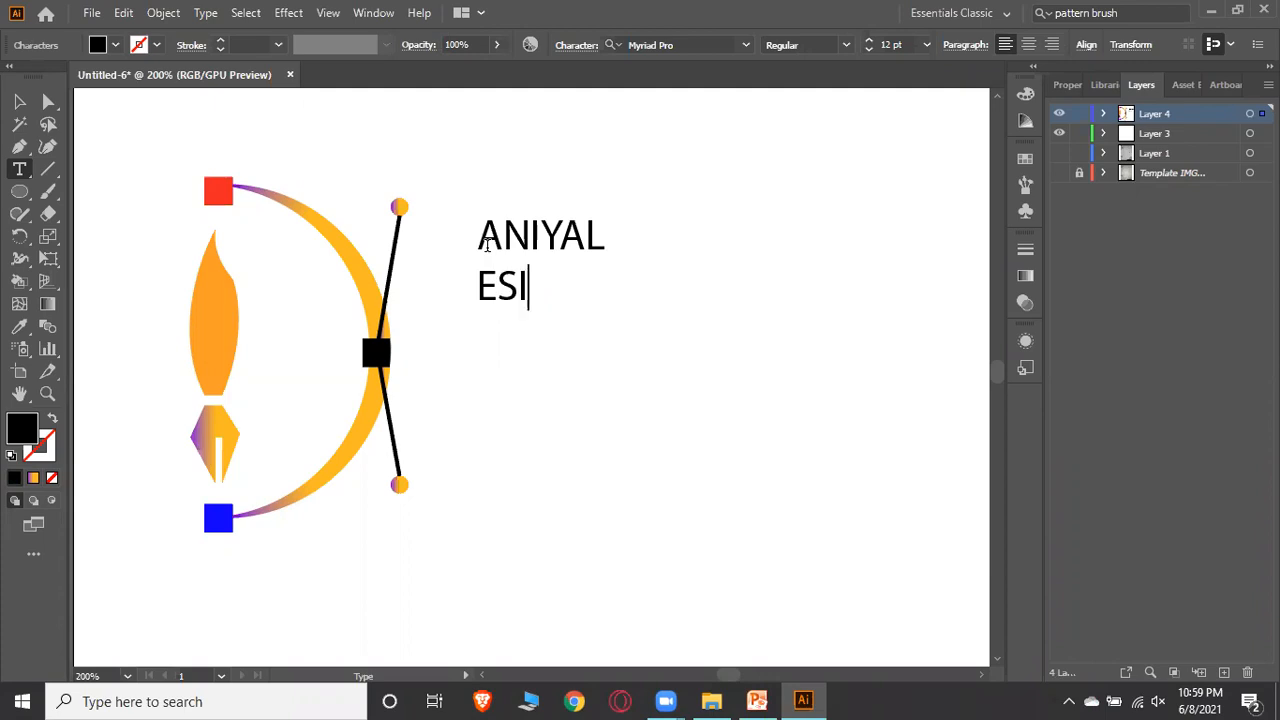
text(GNER)
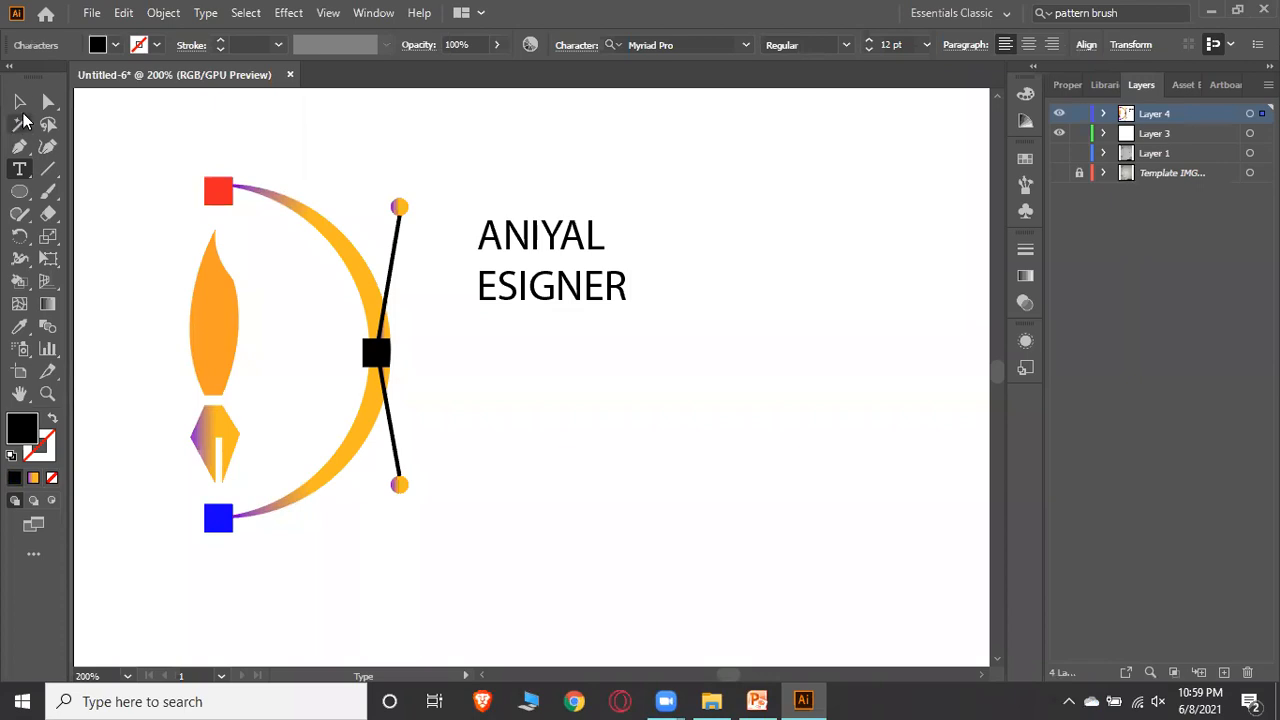
Scale the text block up by its corner to about 30 pt
click(20, 103)
click(711, 269)
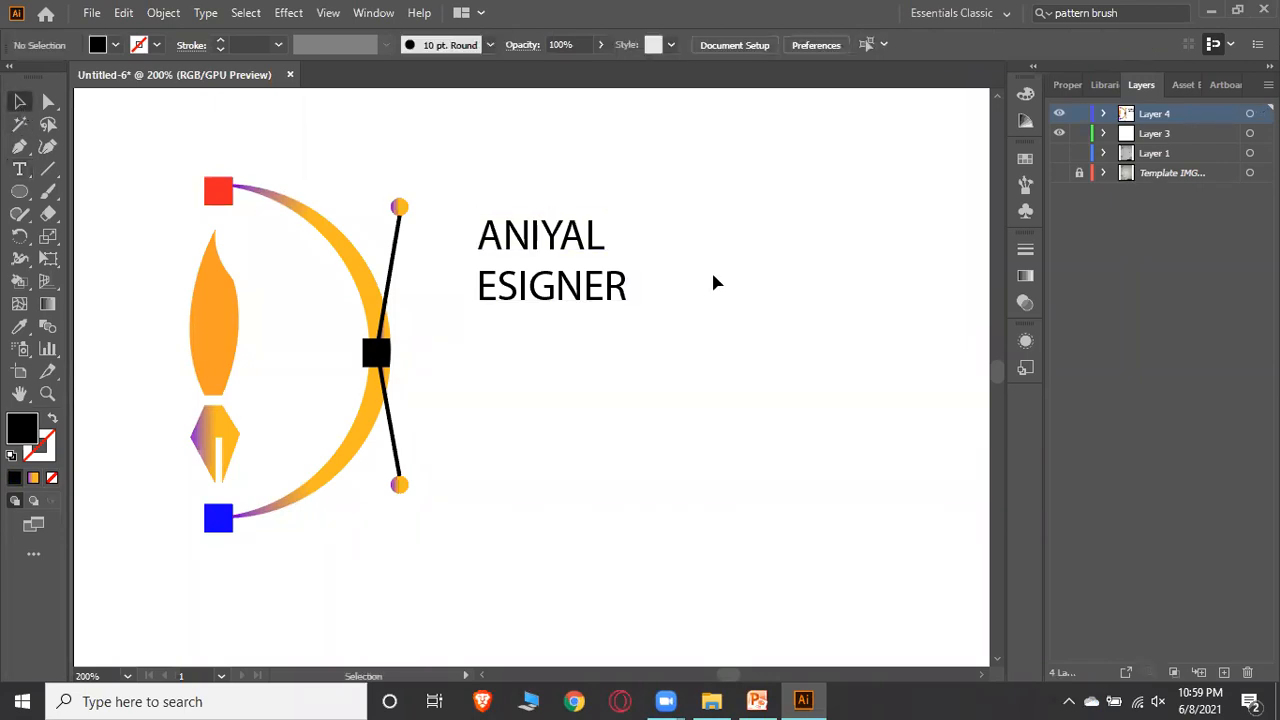
click(611, 295)
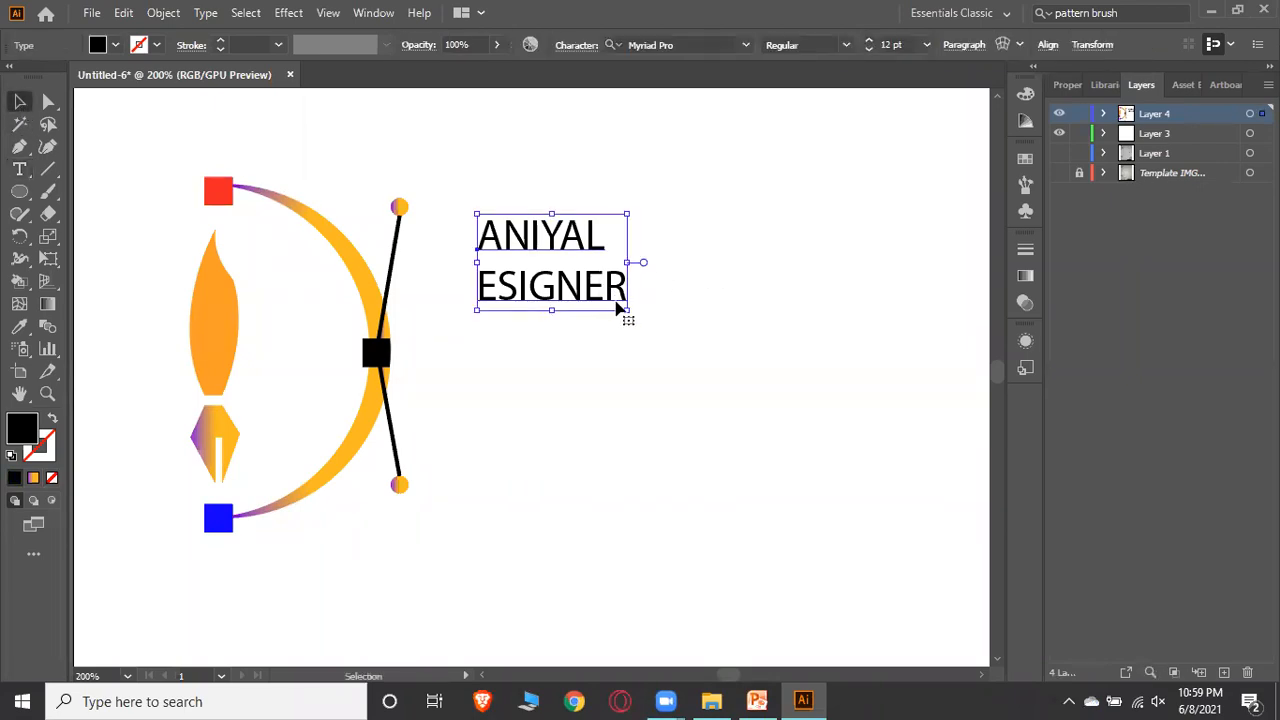
drag(628, 313, 857, 543)
click(905, 405)
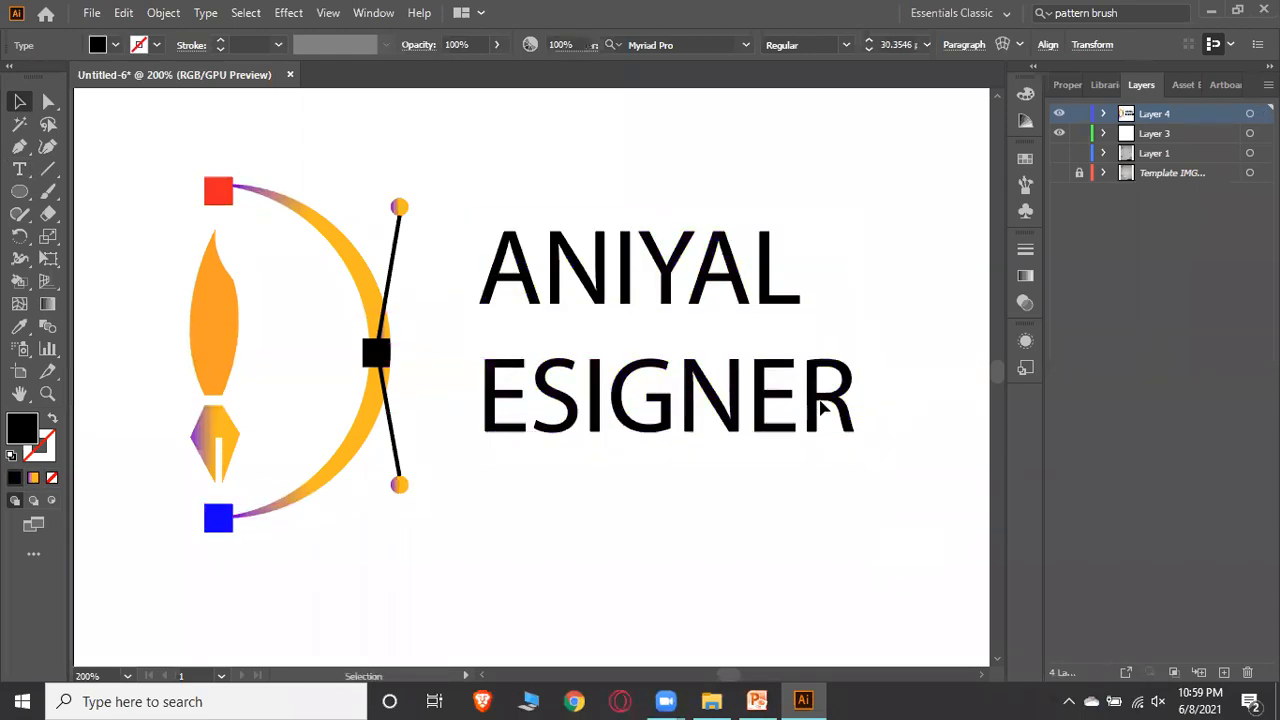
Position the text block beside the bow so its first letters touch the bow string
drag(777, 434, 716, 455)
click(864, 423)
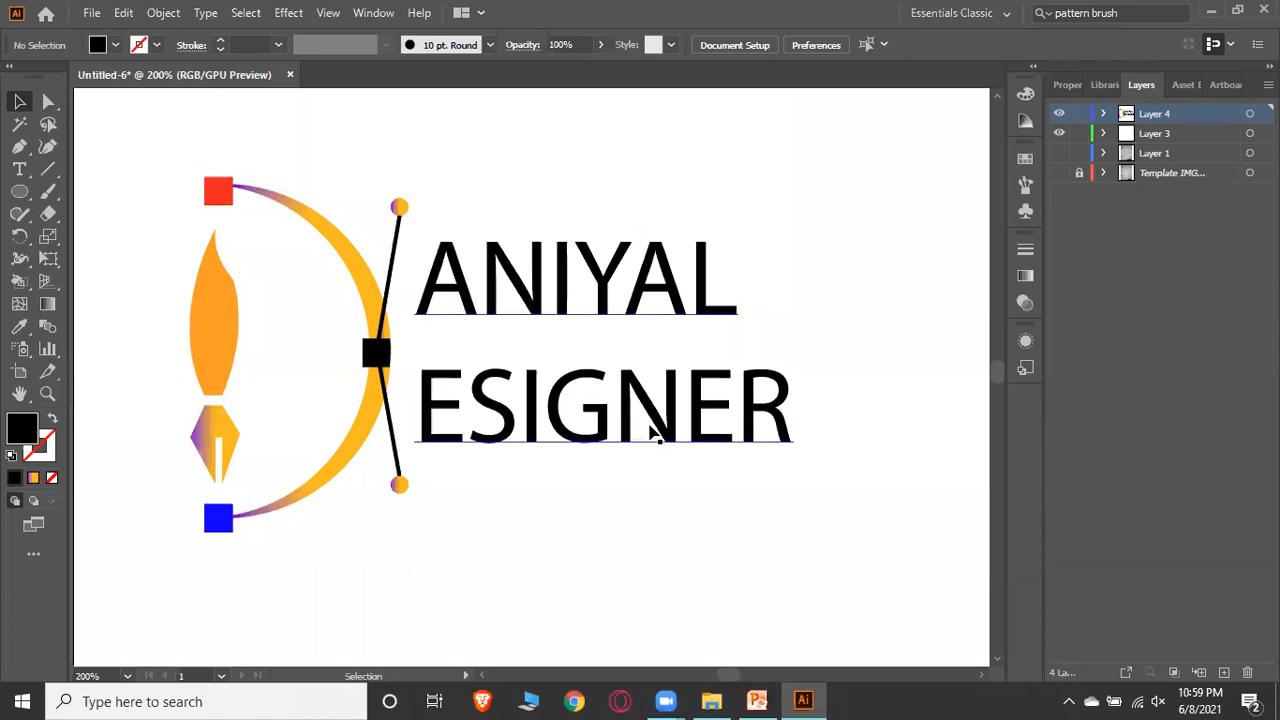
mouse_move(663, 429)
mouse_down()
mouse_move(686, 503)
mouse_move(697, 460)
mouse_move(662, 437)
mouse_move(690, 505)
mouse_move(710, 447)
mouse_move(665, 421)
mouse_up()
scroll(905, 352, down, 2)
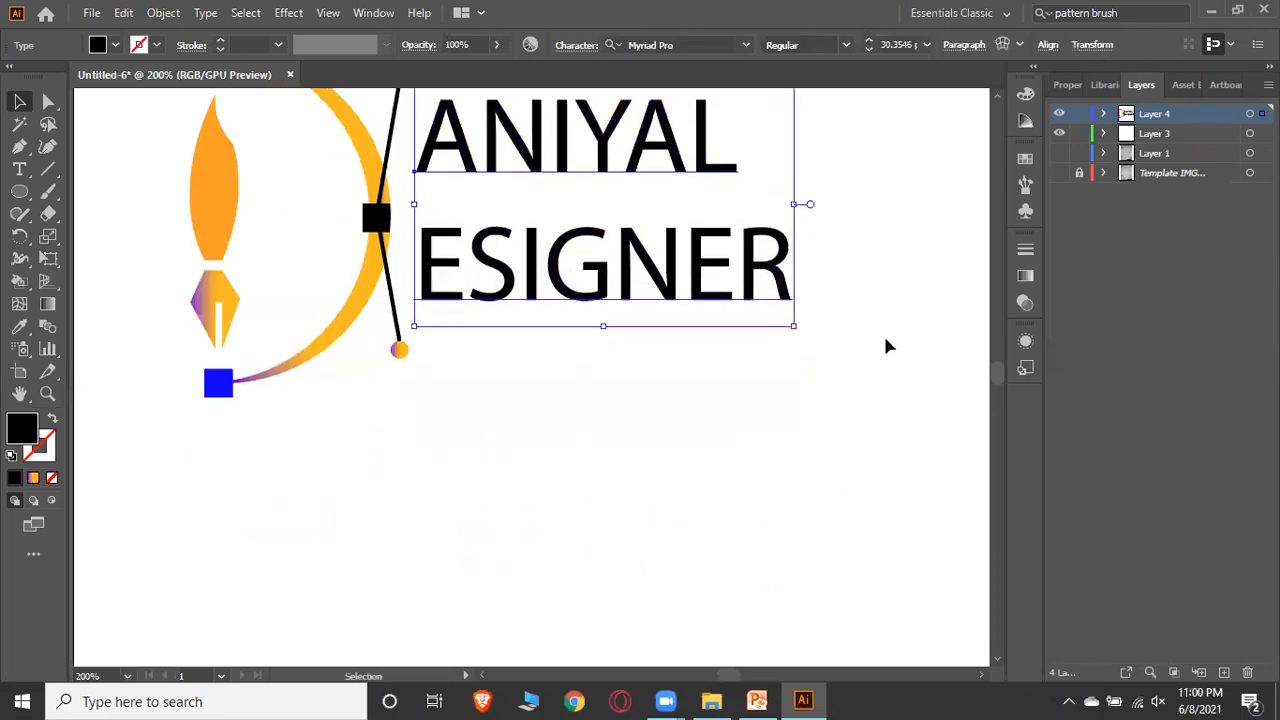
scroll(843, 323, up, 1)
drag(718, 335, 504, 651)
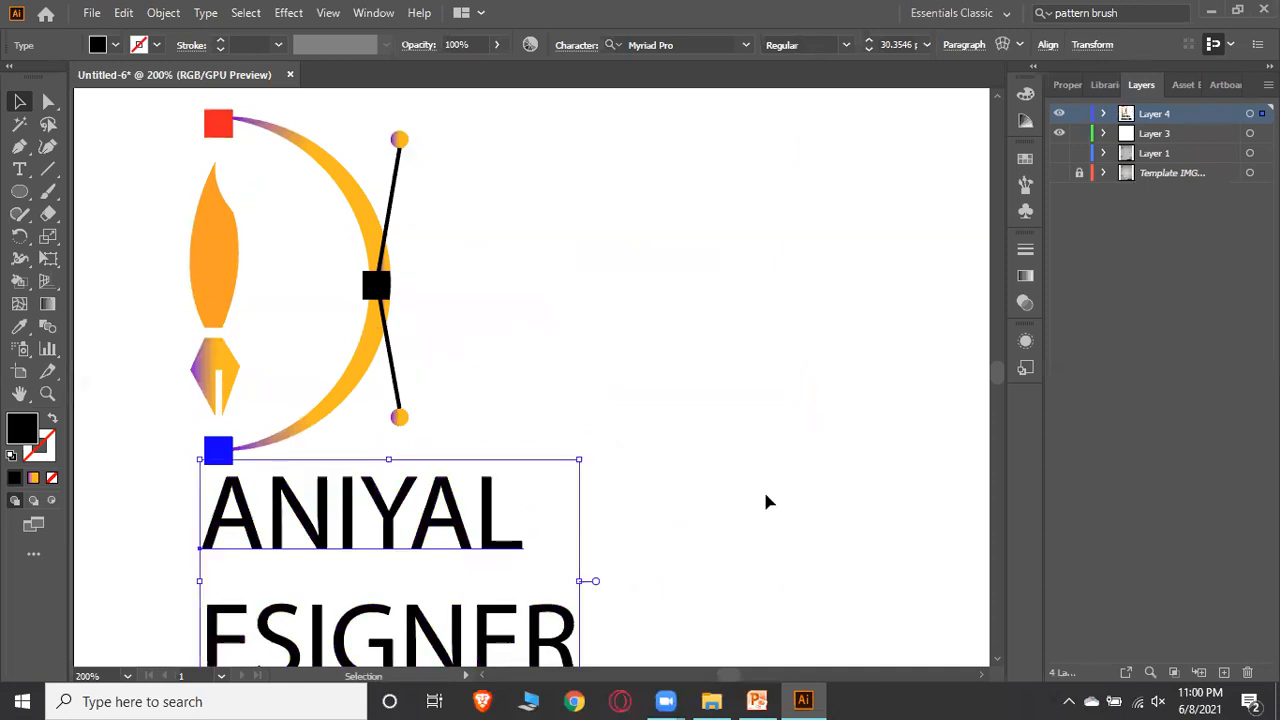
click(766, 500)
drag(501, 541, 708, 244)
click(898, 360)
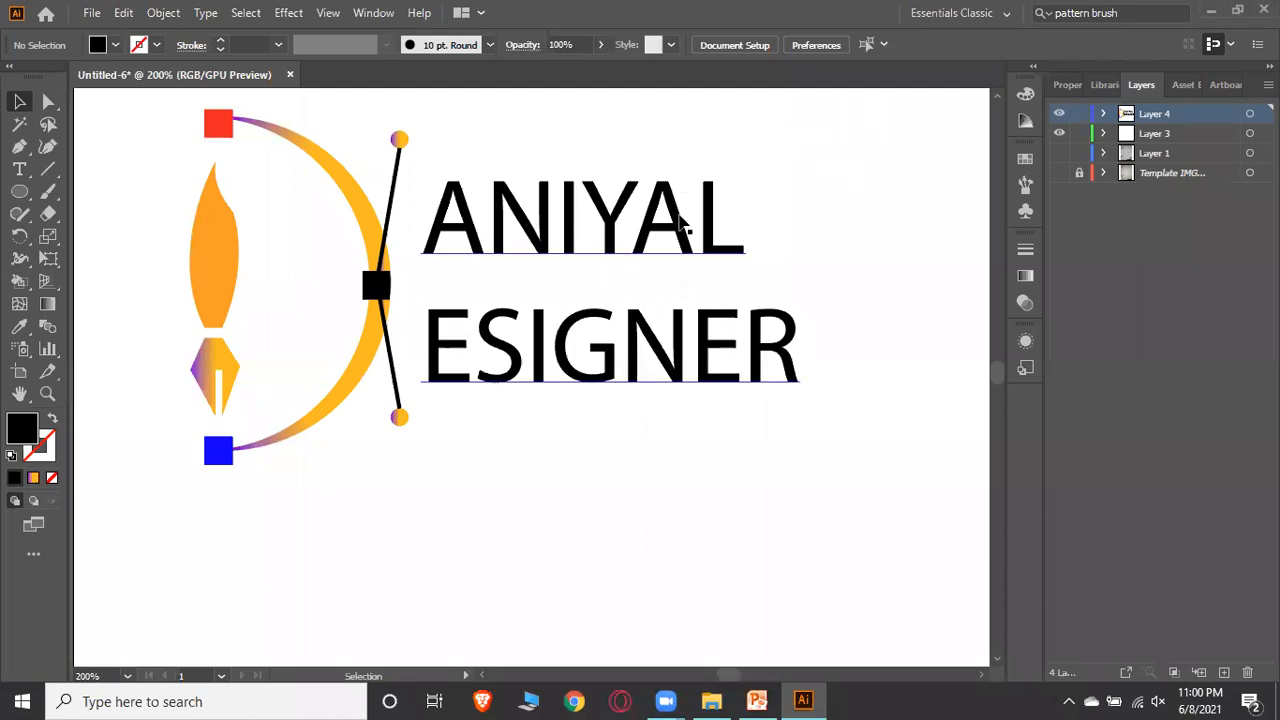
Change the text's font to Old English Text MT
click(731, 256)
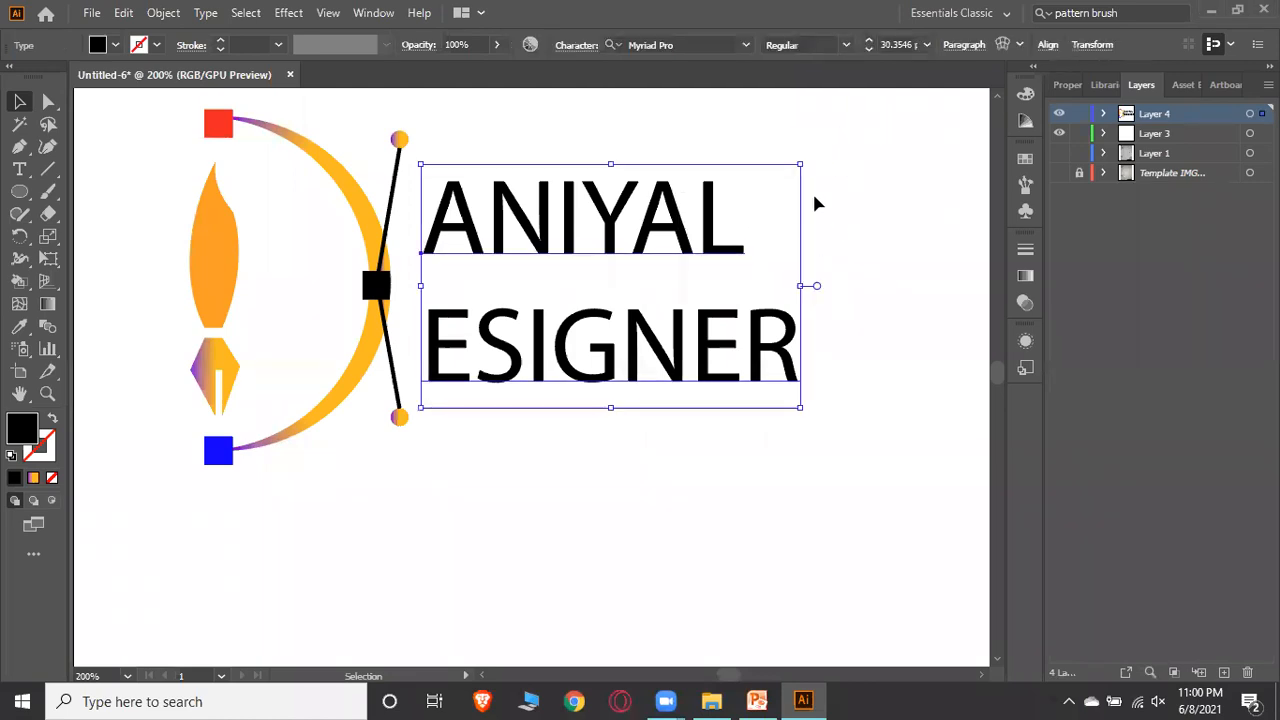
click(748, 45)
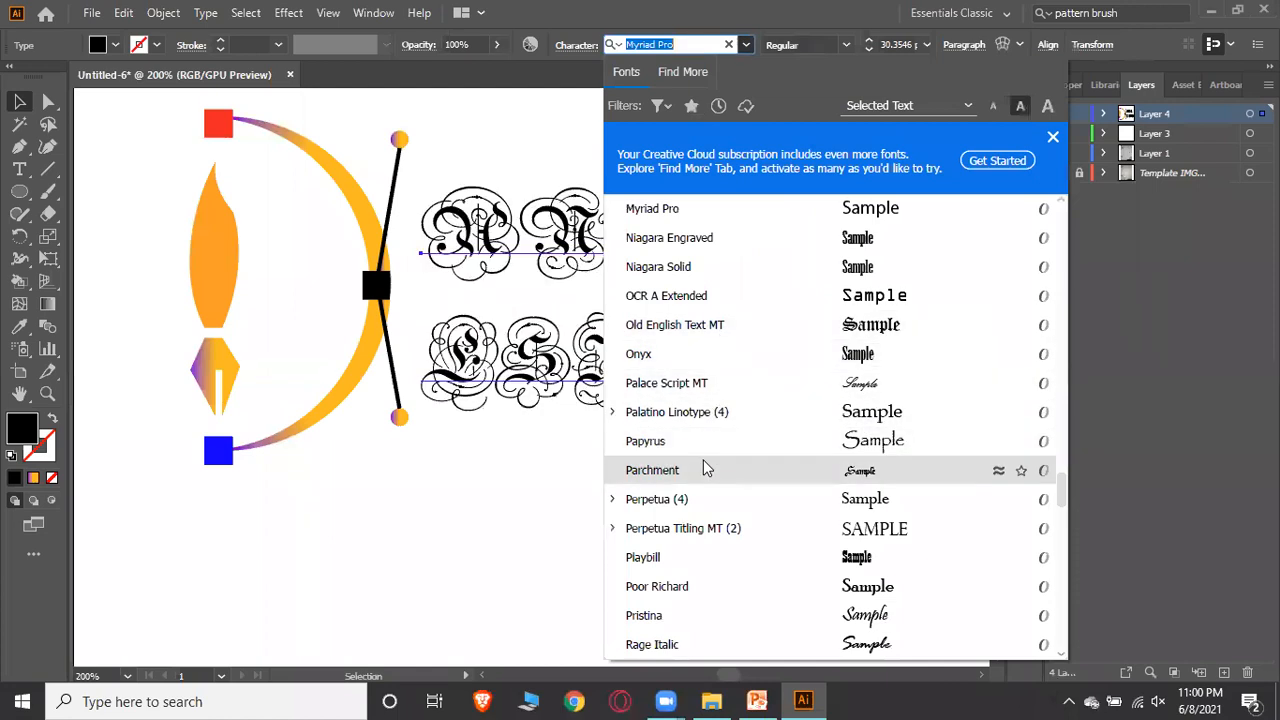
click(697, 330)
click(804, 472)
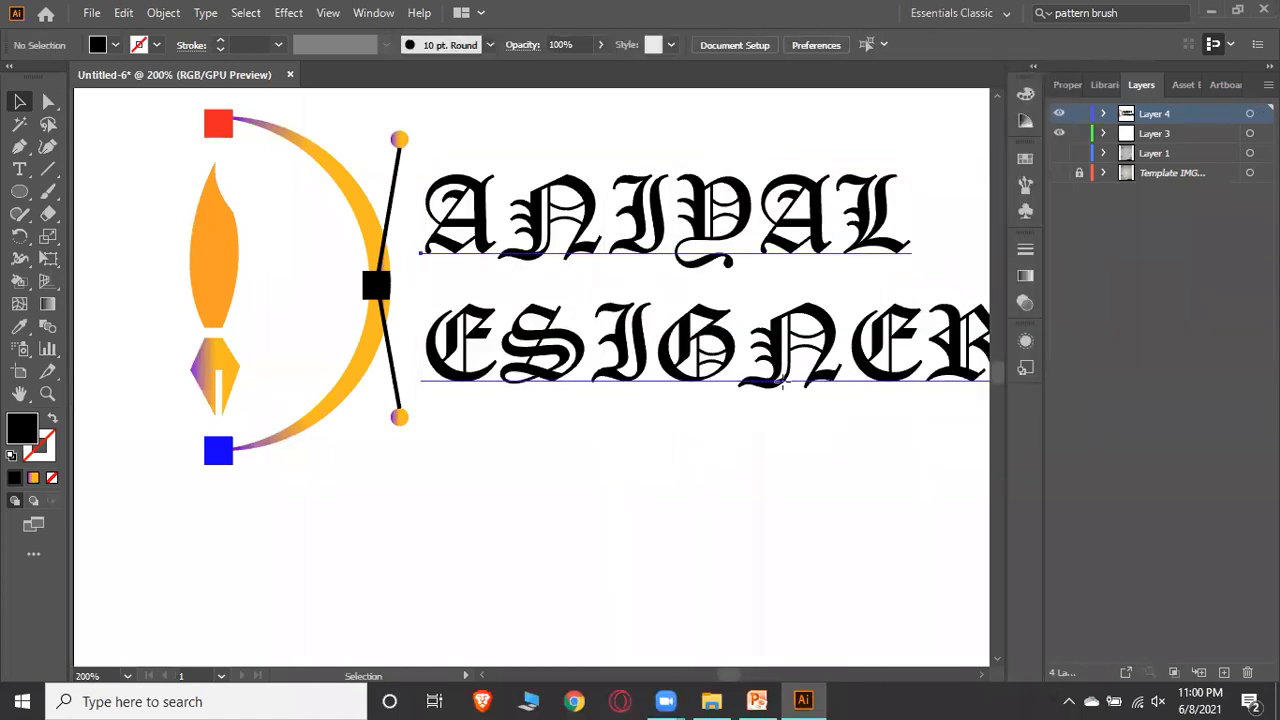
Shrink the text block slightly and move it down to fit beside the bow
click(782, 381)
drag(717, 160, 716, 200)
drag(750, 366, 716, 372)
click(733, 504)
scroll(794, 506, up, 2)
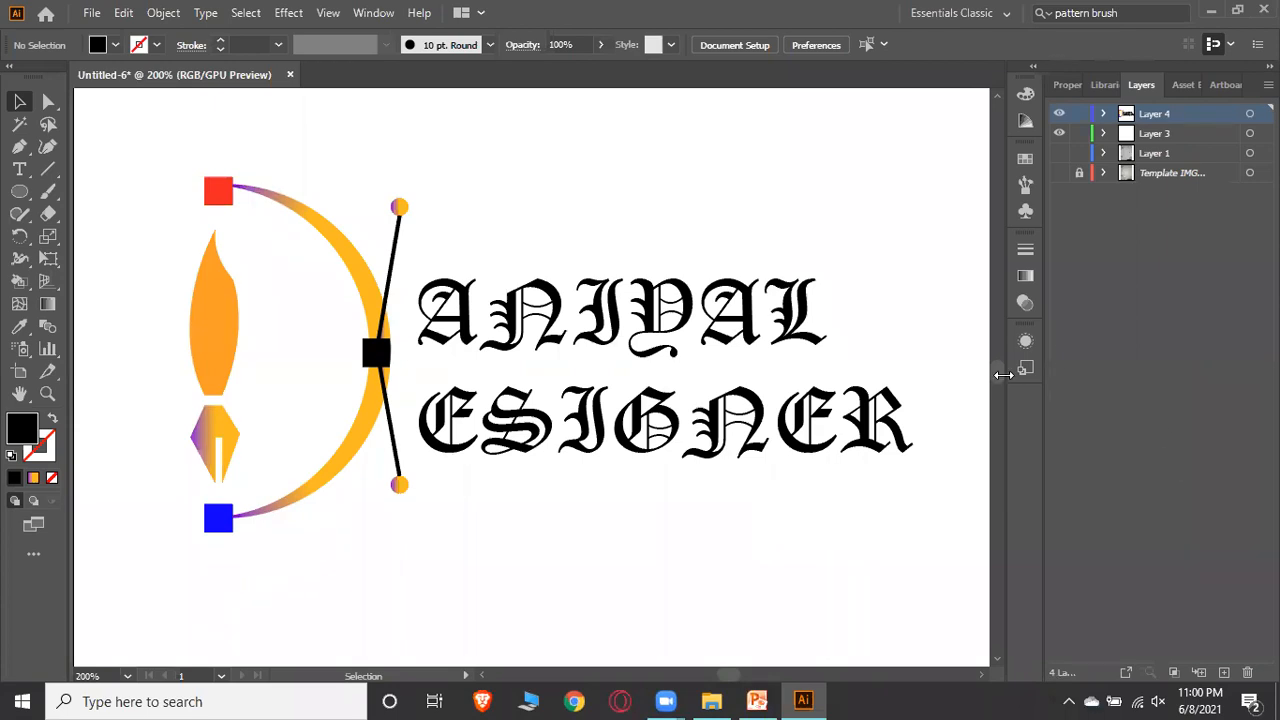
scroll(700, 362, down, 5)
scroll(704, 352, up, 5)
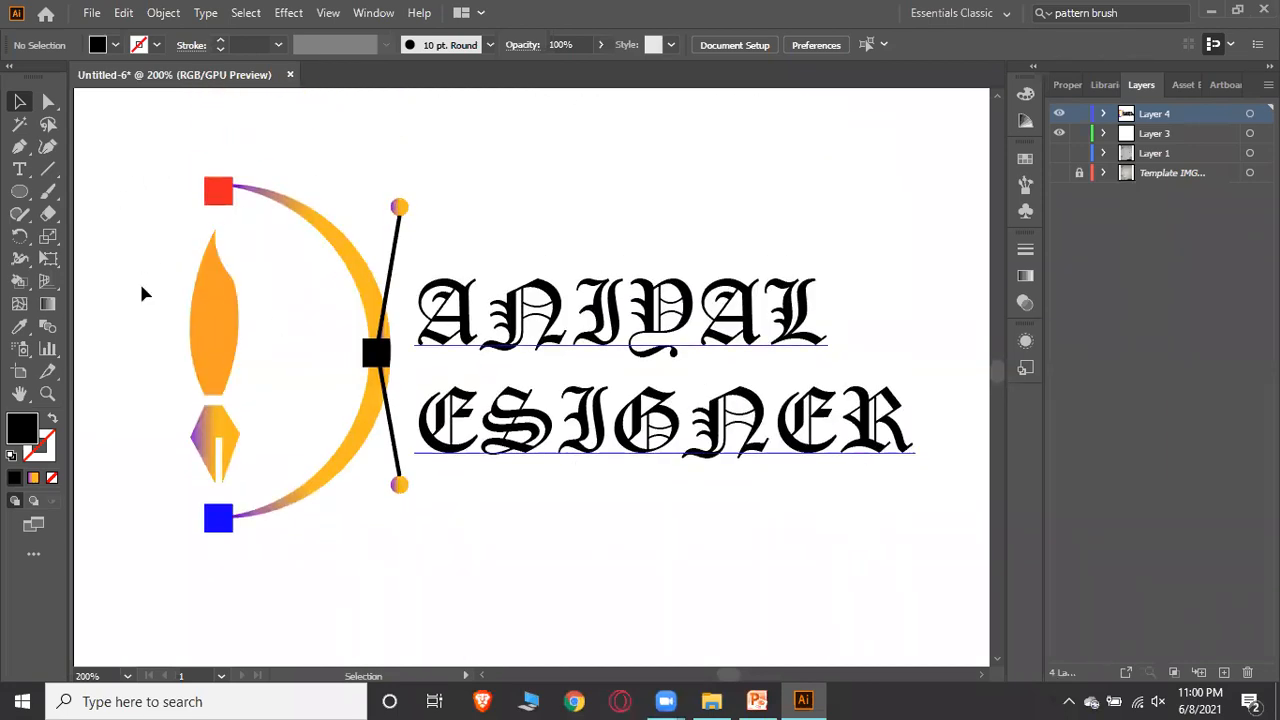
scroll(680, 450, down, 1)
scroll(660, 420, down, 5)
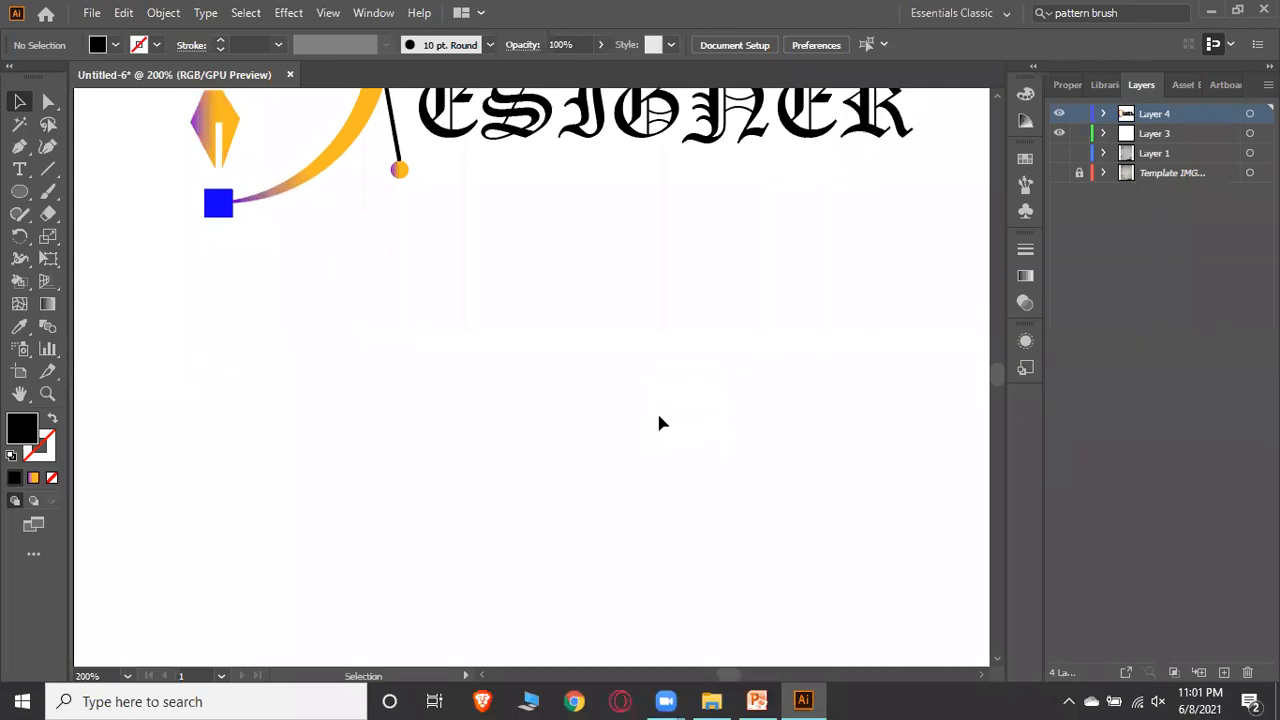
scroll(560, 385, up, 4)
scroll(500, 360, down, 3)
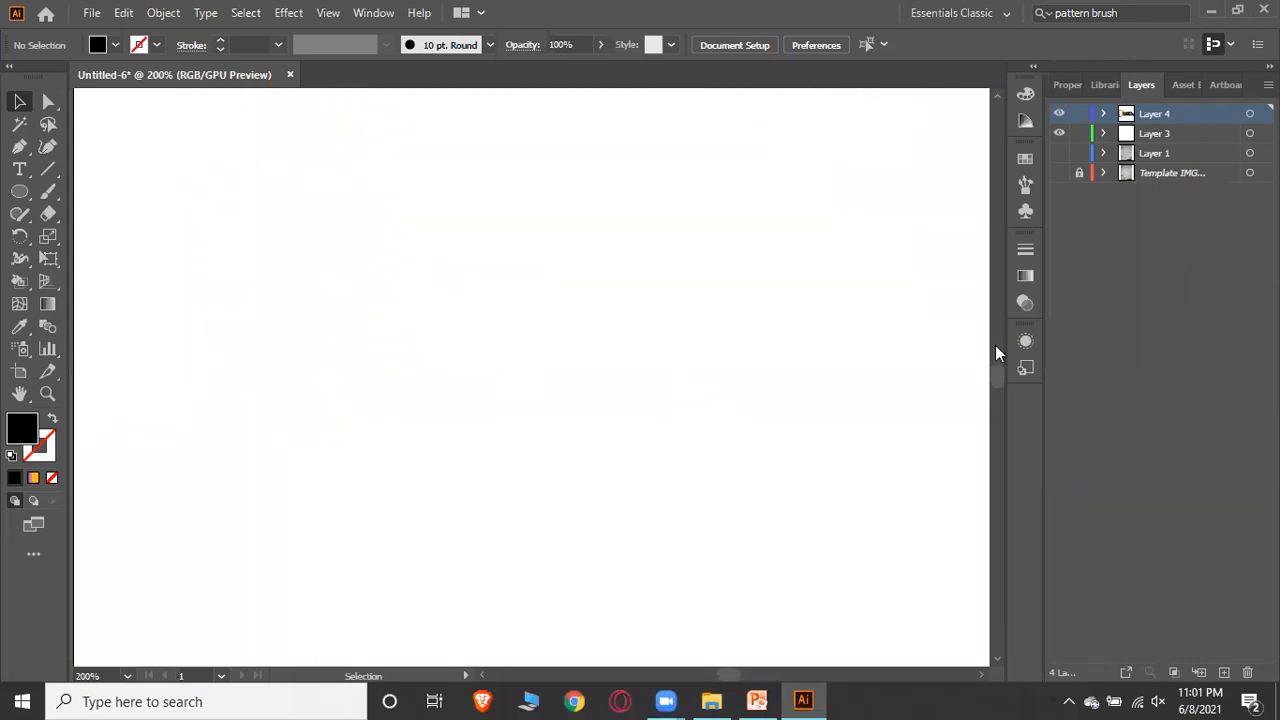
scroll(405, 330, up, 2)
scroll(400, 320, down, 1)
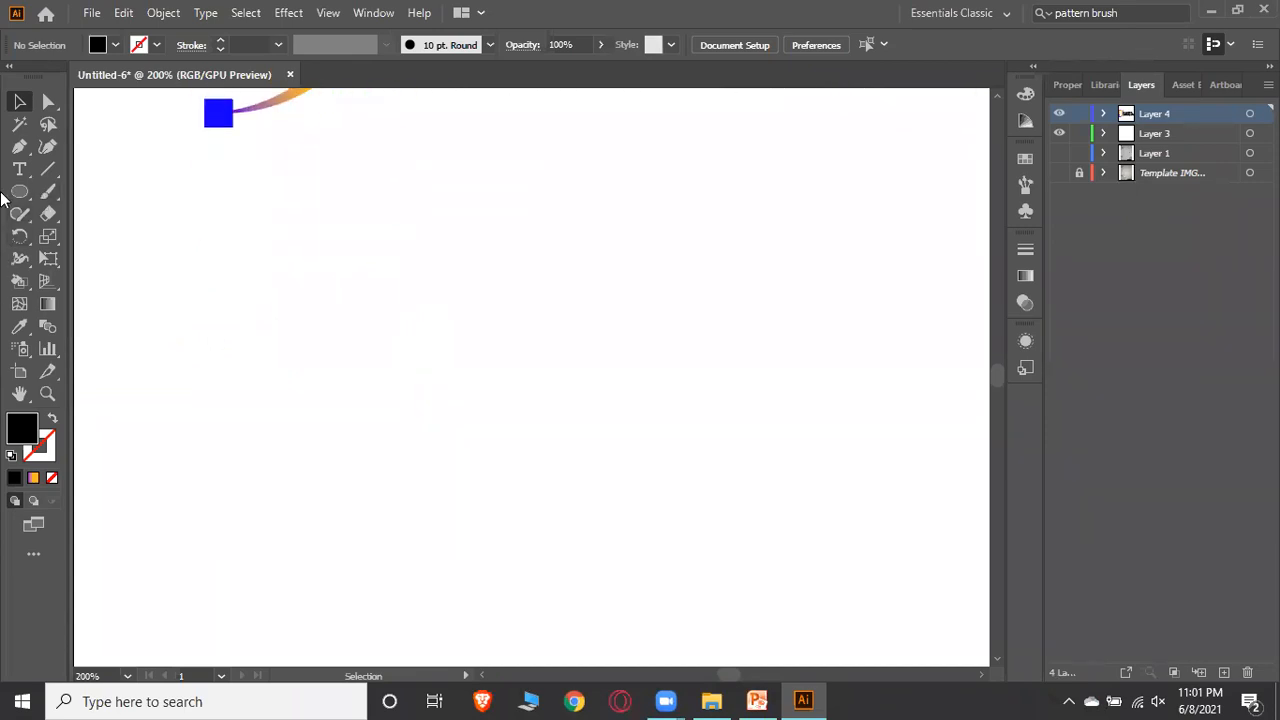
Draw an overlapping rectangle and circle in the empty area below the logo
drag(20, 191, 72, 191)
drag(204, 234, 449, 406)
drag(20, 192, 45, 236)
drag(509, 304, 318, 494)
Draw a rotated heptagon overlapping the rectangle and circle
drag(25, 198, 69, 258)
drag(575, 214, 497, 343)
drag(565, 237, 478, 300)
click(19, 101)
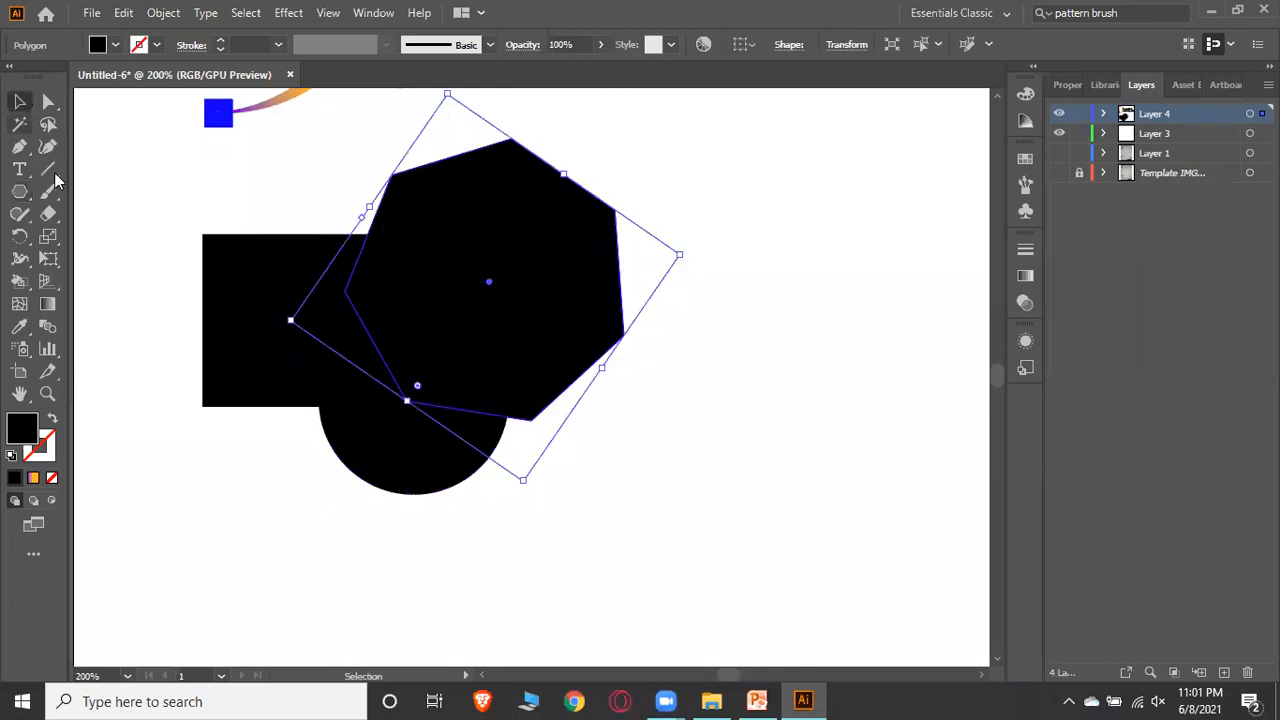
Select the three shapes, remove their fill, and give them a magenta stroke
drag(112, 183, 546, 409)
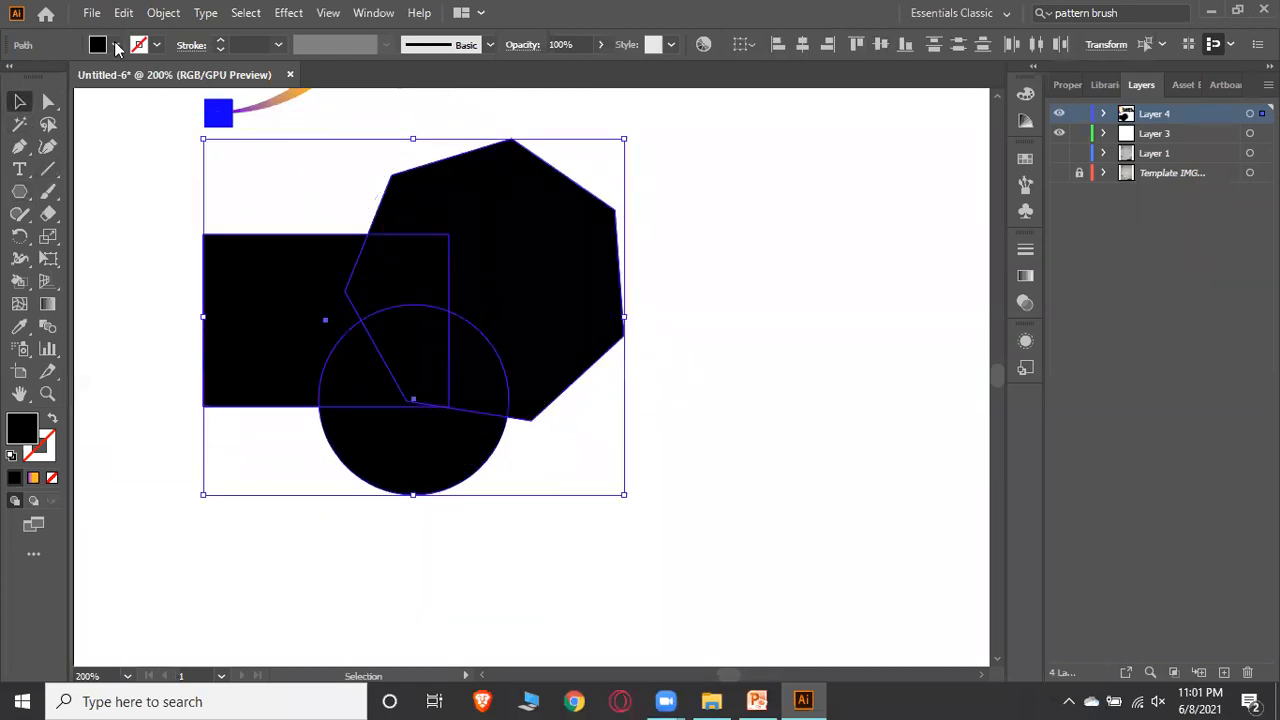
click(116, 46)
click(13, 76)
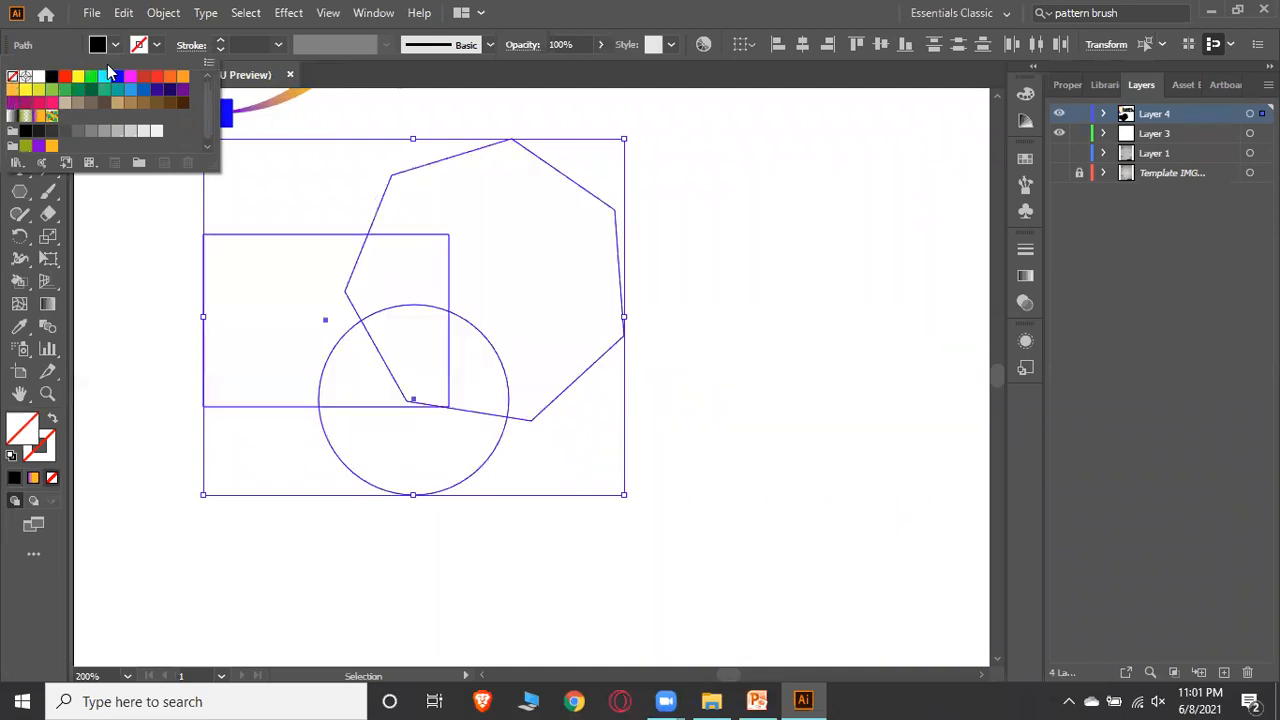
click(155, 47)
click(155, 47)
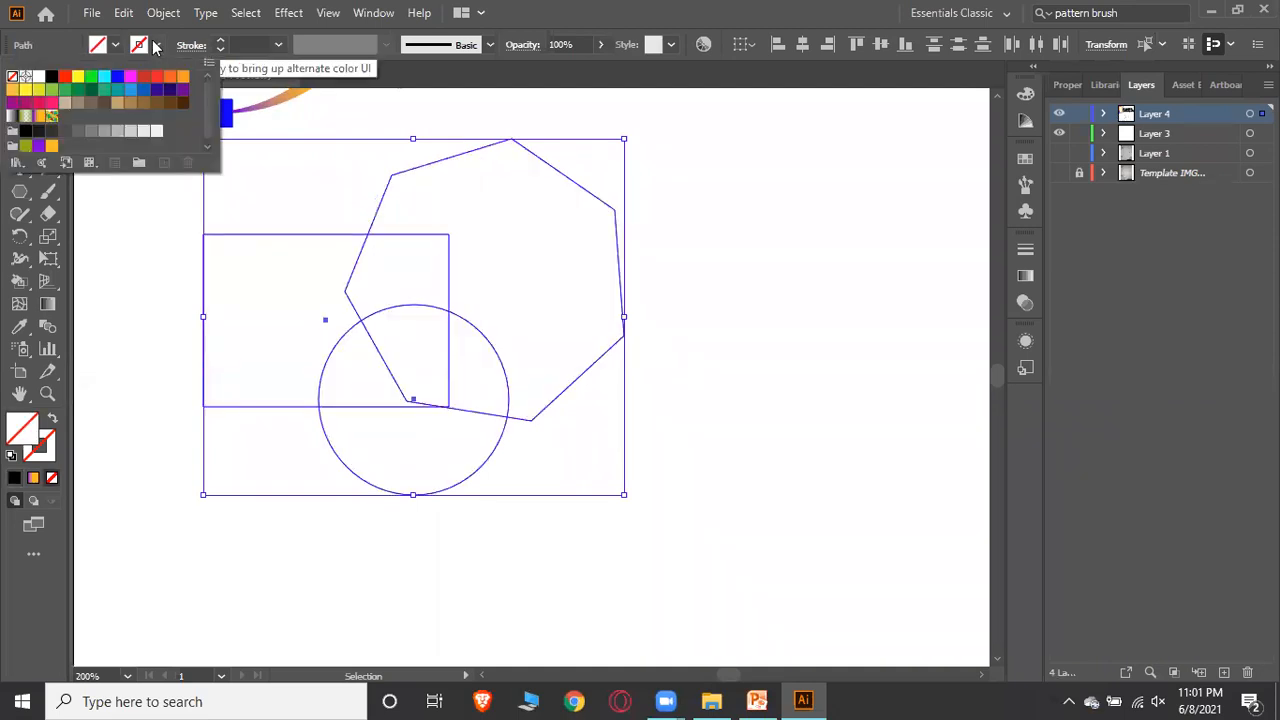
click(131, 78)
click(722, 243)
click(721, 244)
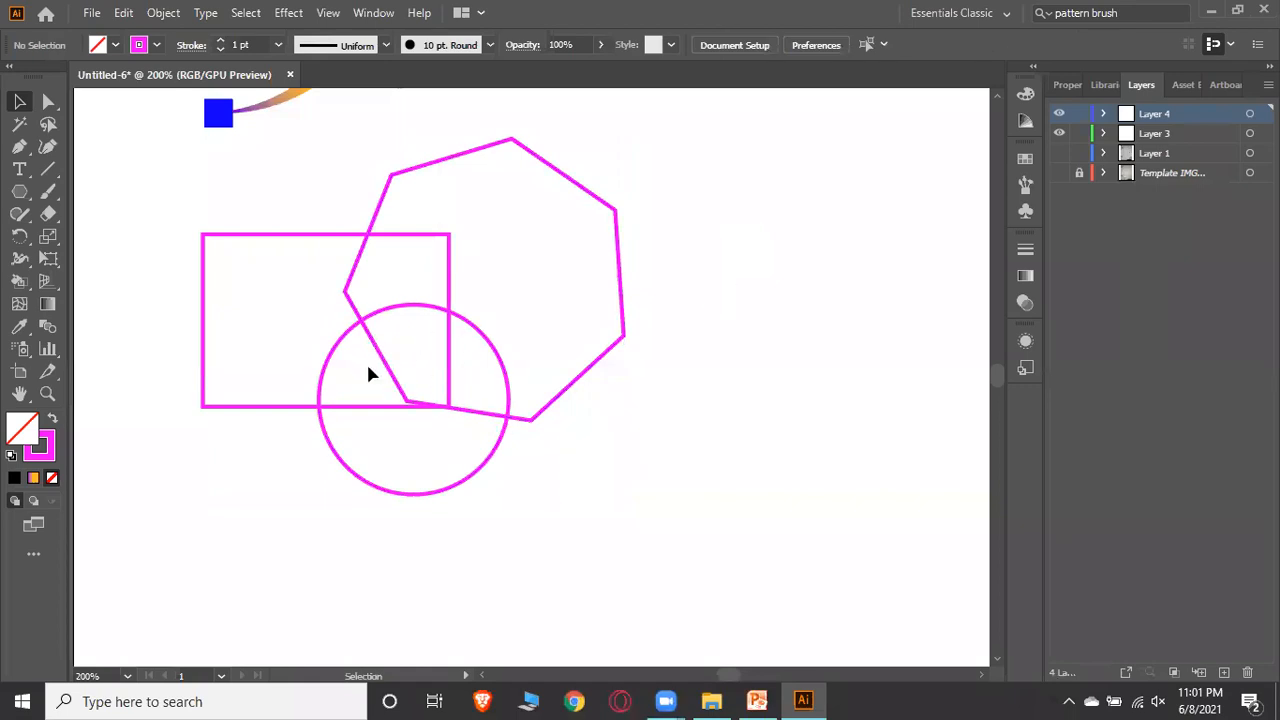
Select the rectangle, circle and heptagon and merge their overlapping regions with the Shape Builder tool
drag(686, 166, 244, 451)
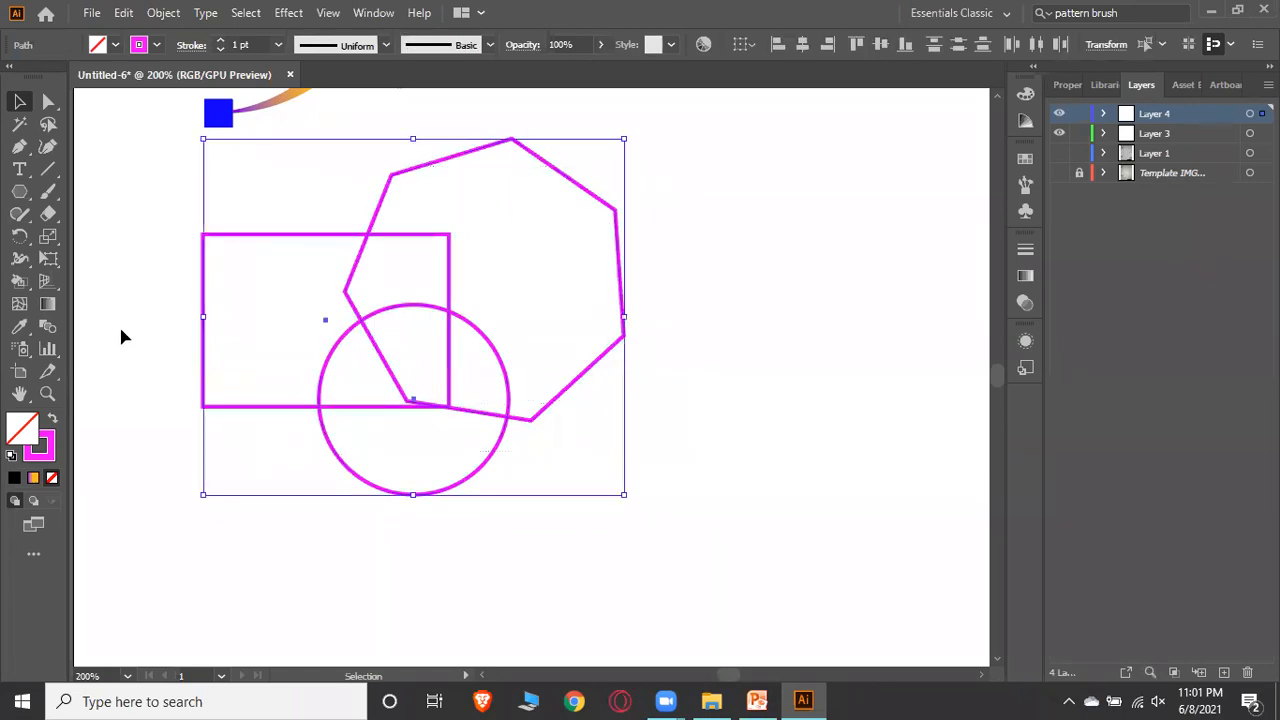
click(20, 282)
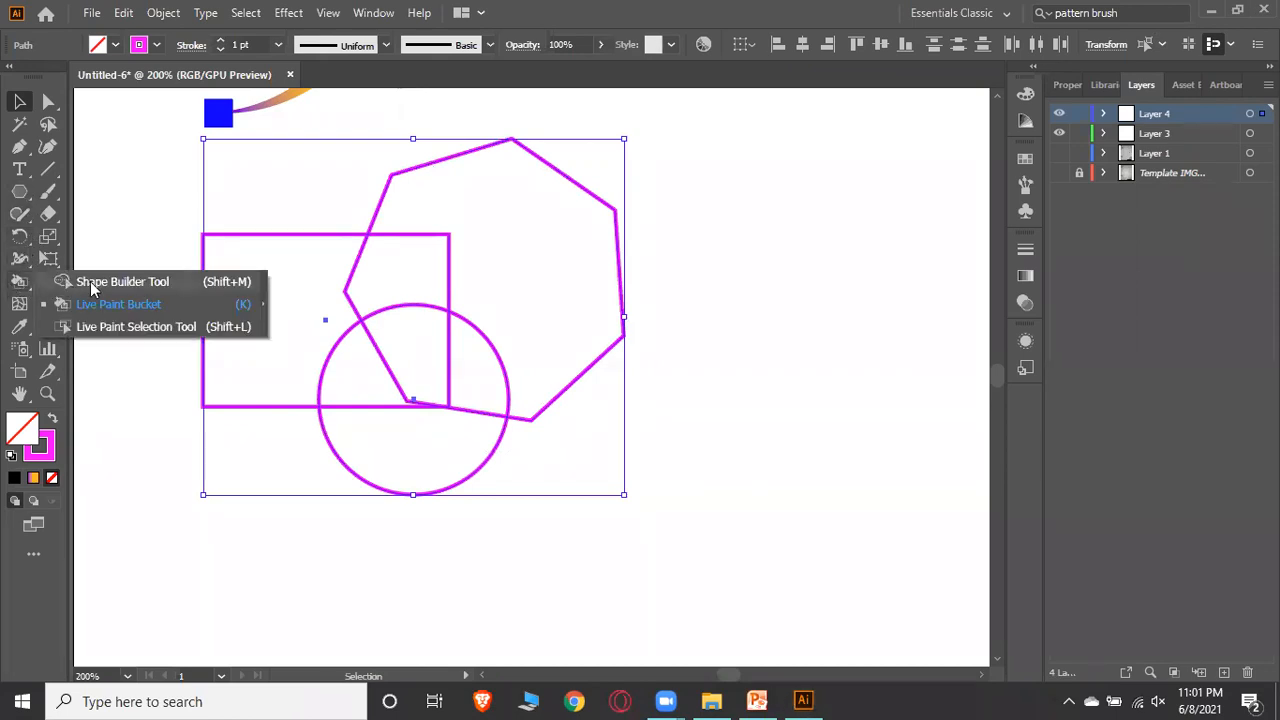
click(98, 284)
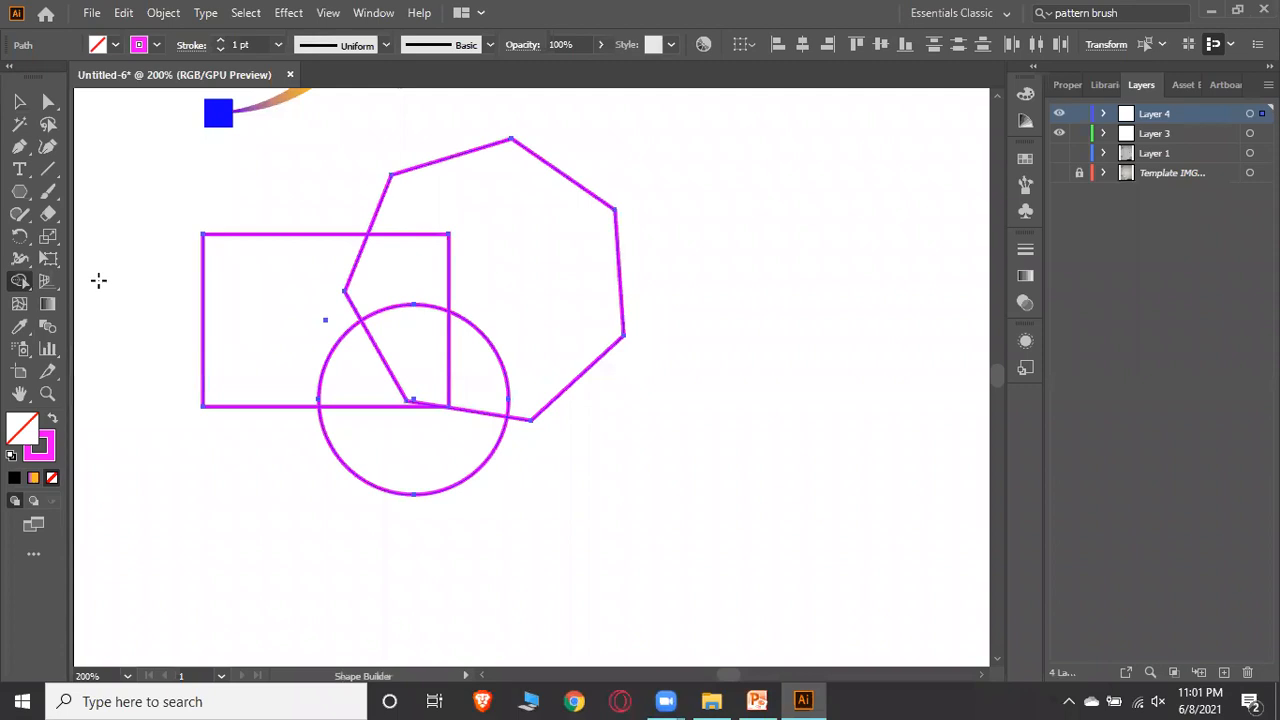
mouse_move(357, 366)
mouse_down()
mouse_move(408, 366)
mouse_move(429, 480)
mouse_up()
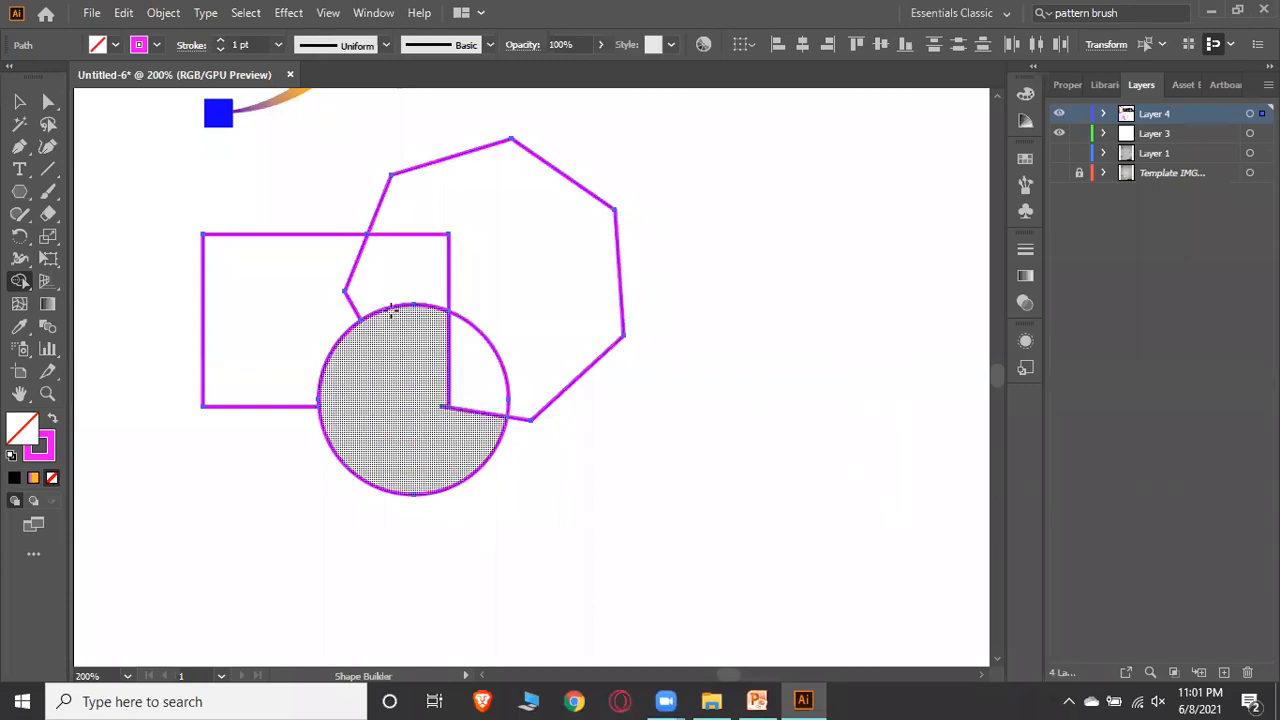
mouse_move(488, 297)
mouse_down()
mouse_move(486, 366)
mouse_move(474, 360)
mouse_up()
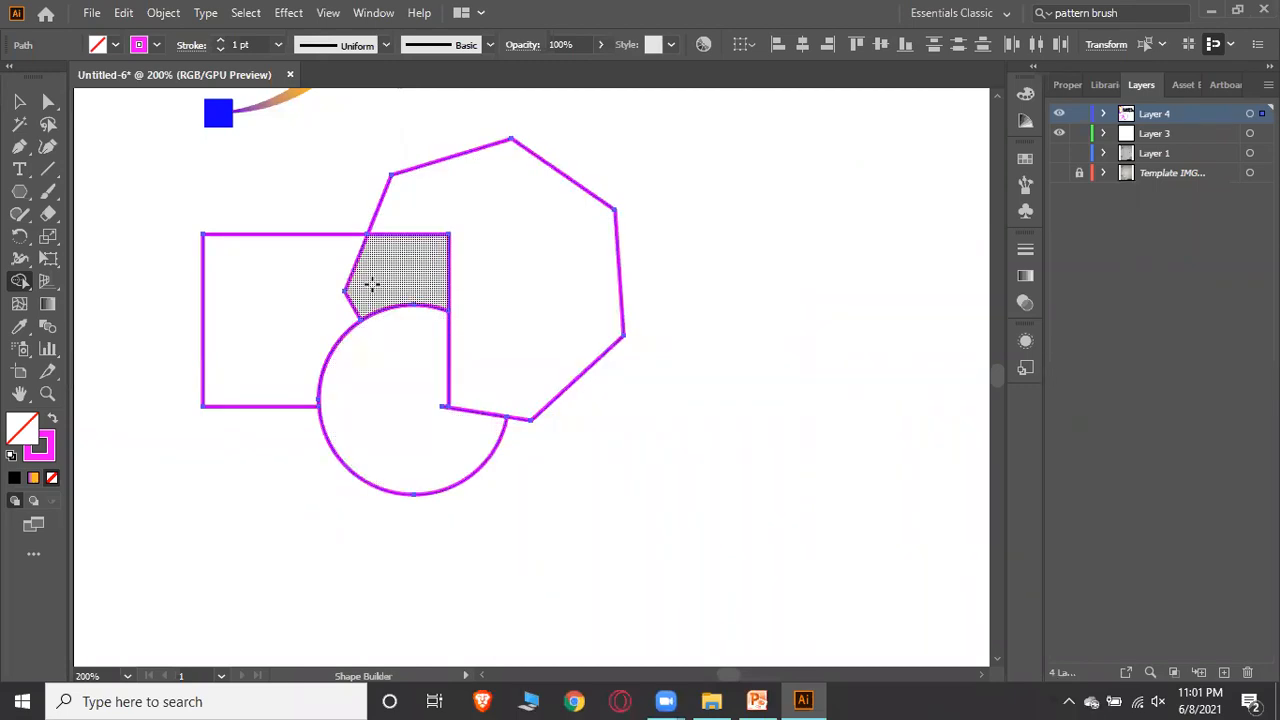
mouse_move(371, 284)
mouse_down()
mouse_move(306, 297)
mouse_move(284, 318)
mouse_up()
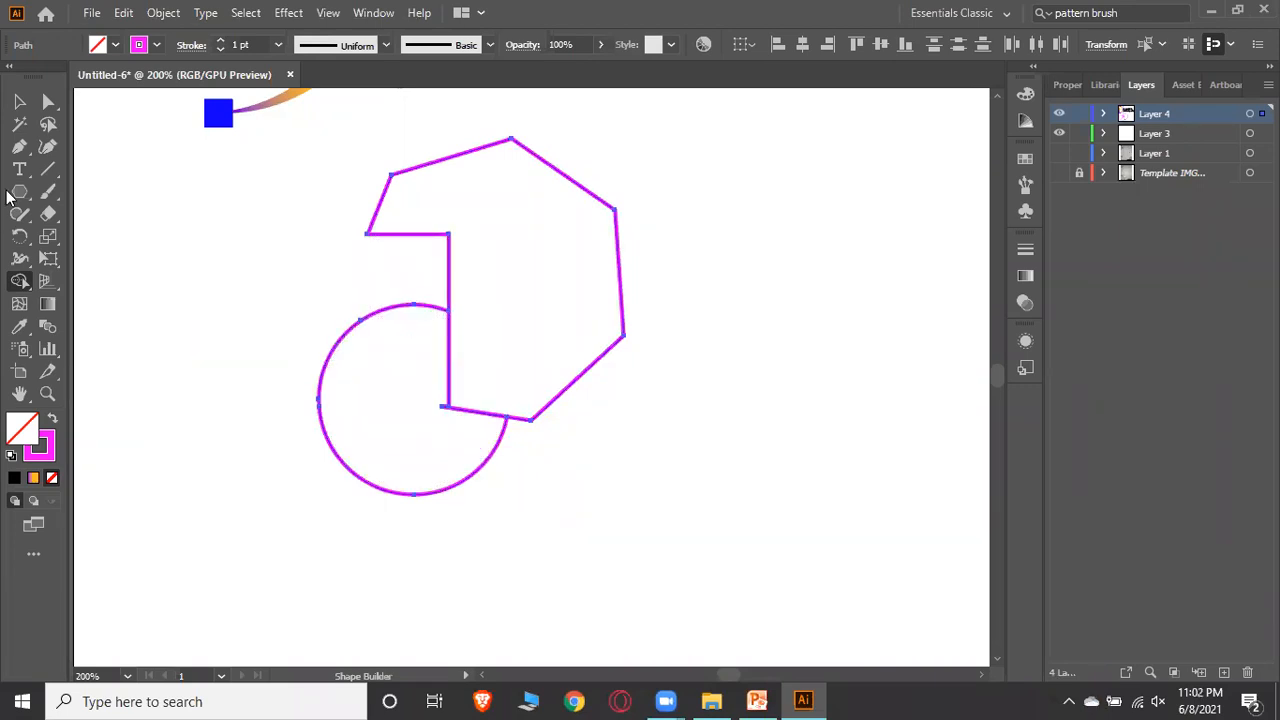
Reselect the shapes and delete the heptagon, circle and leftover segments with the Shape Builder tool
click(19, 101)
click(736, 428)
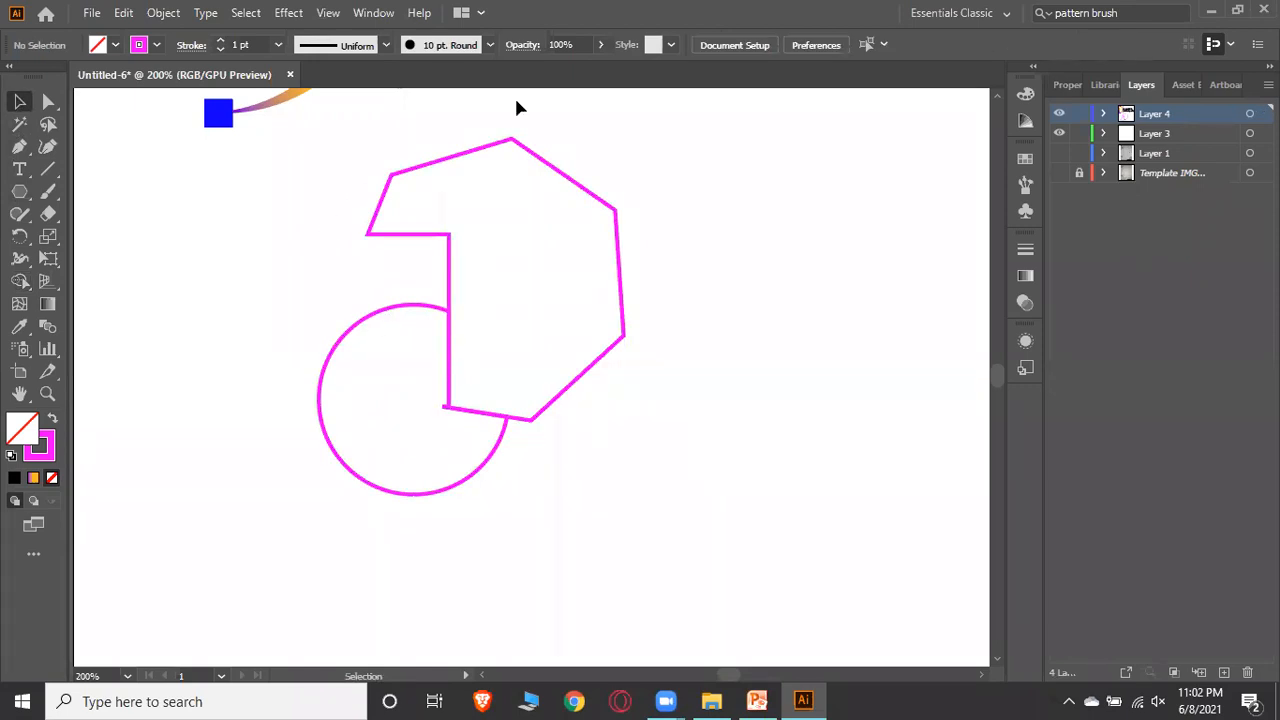
drag(722, 172, 300, 487)
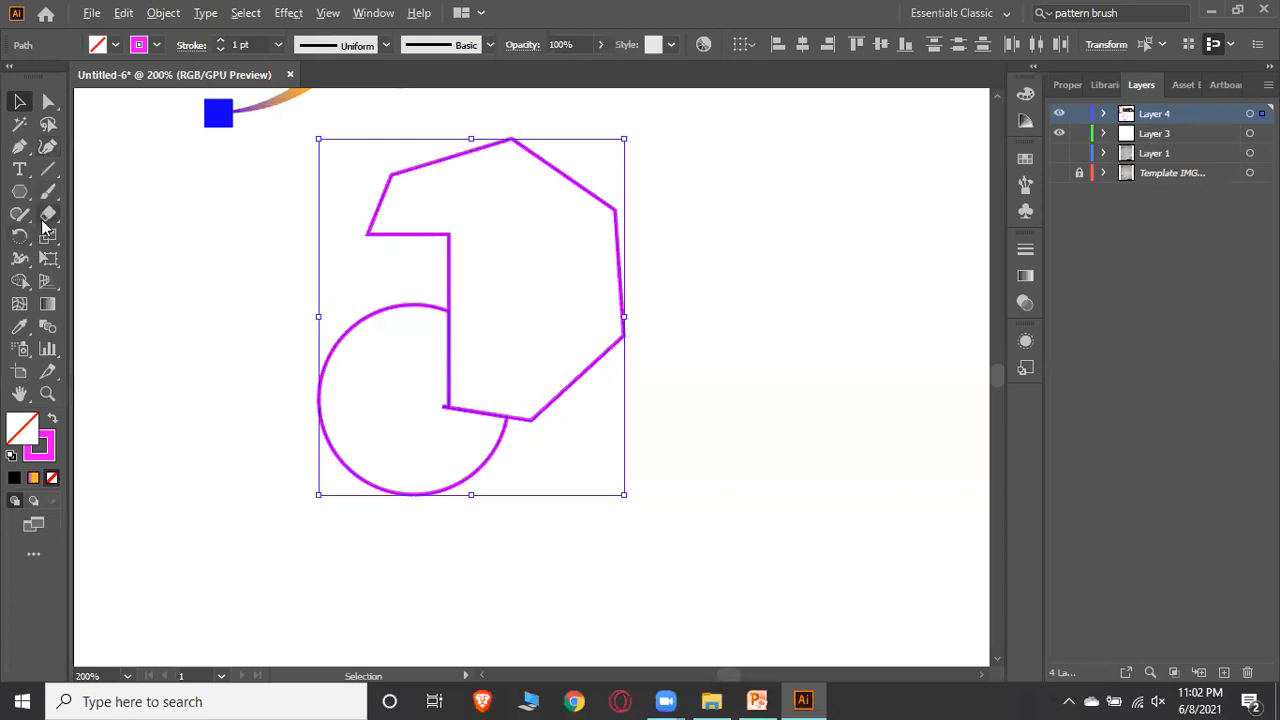
click(20, 281)
alt+click(614, 220)
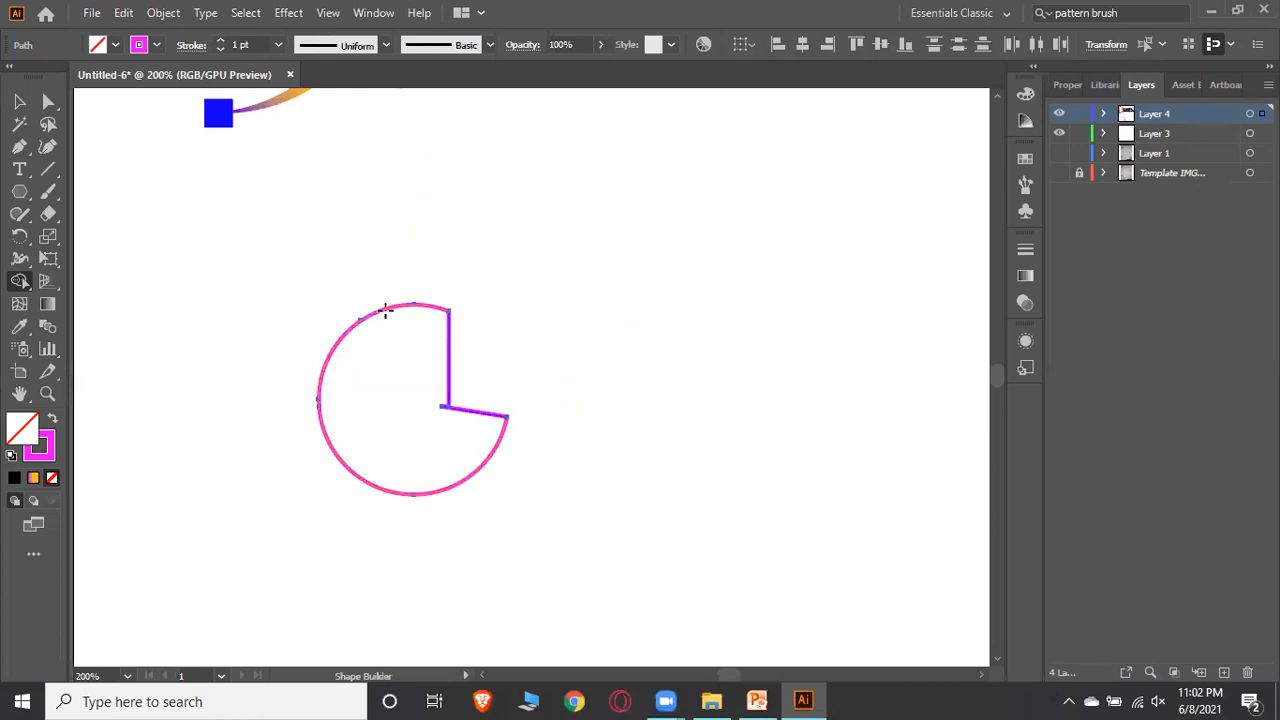
alt+click(388, 307)
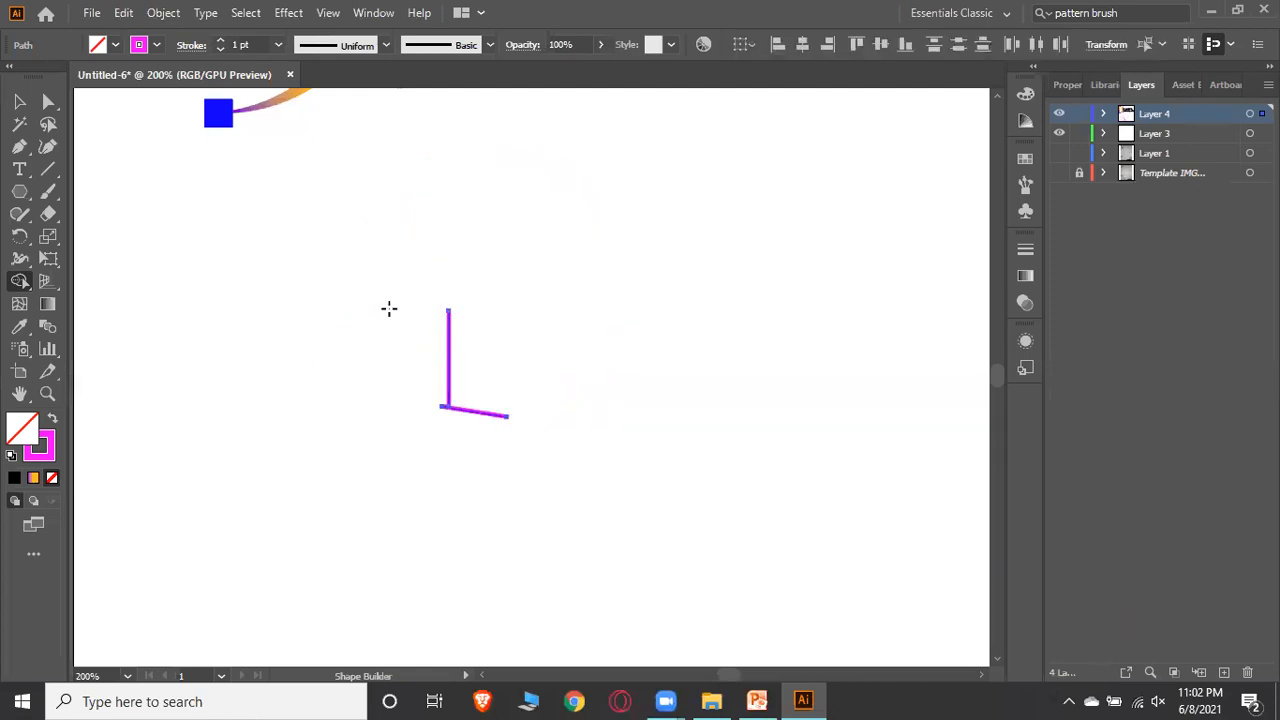
alt+click(447, 327)
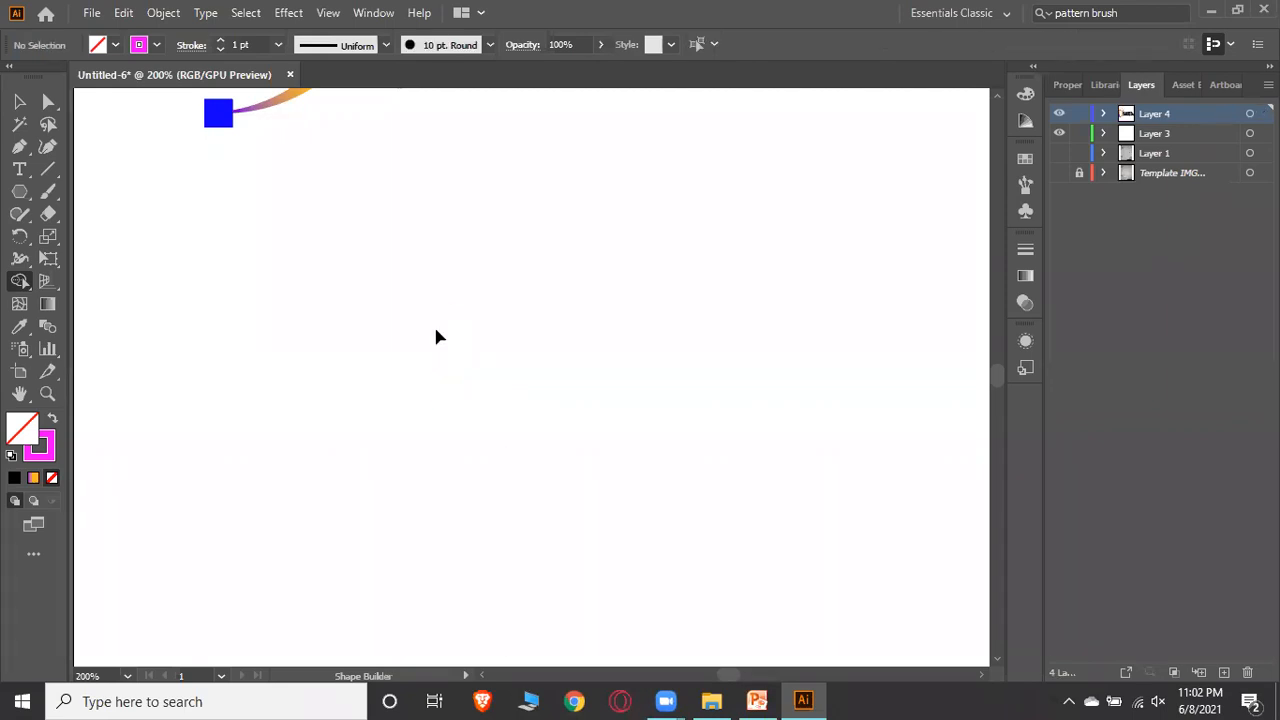
Undo the Shape Builder merges and deletions to restore the three separate shapes
key(ctrl+z)
key(ctrl+z)
key(ctrl+z)
key(ctrl+z)
key(ctrl+z)
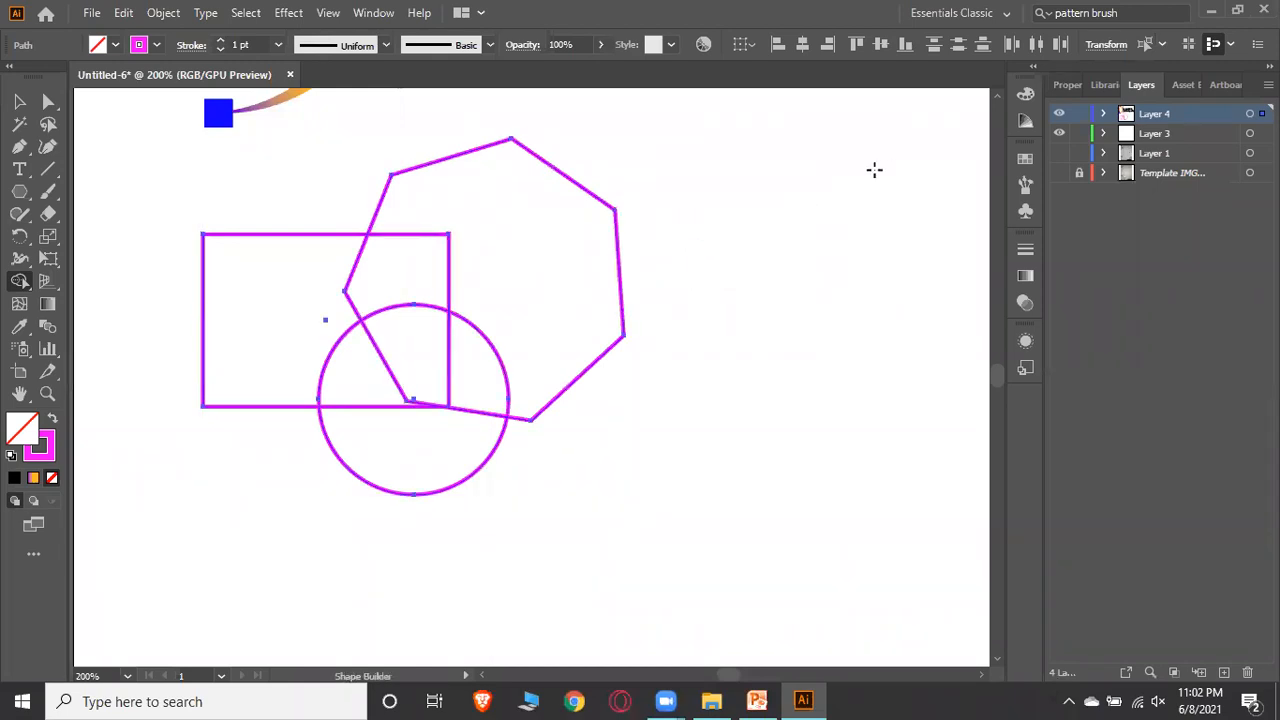
click(14, 103)
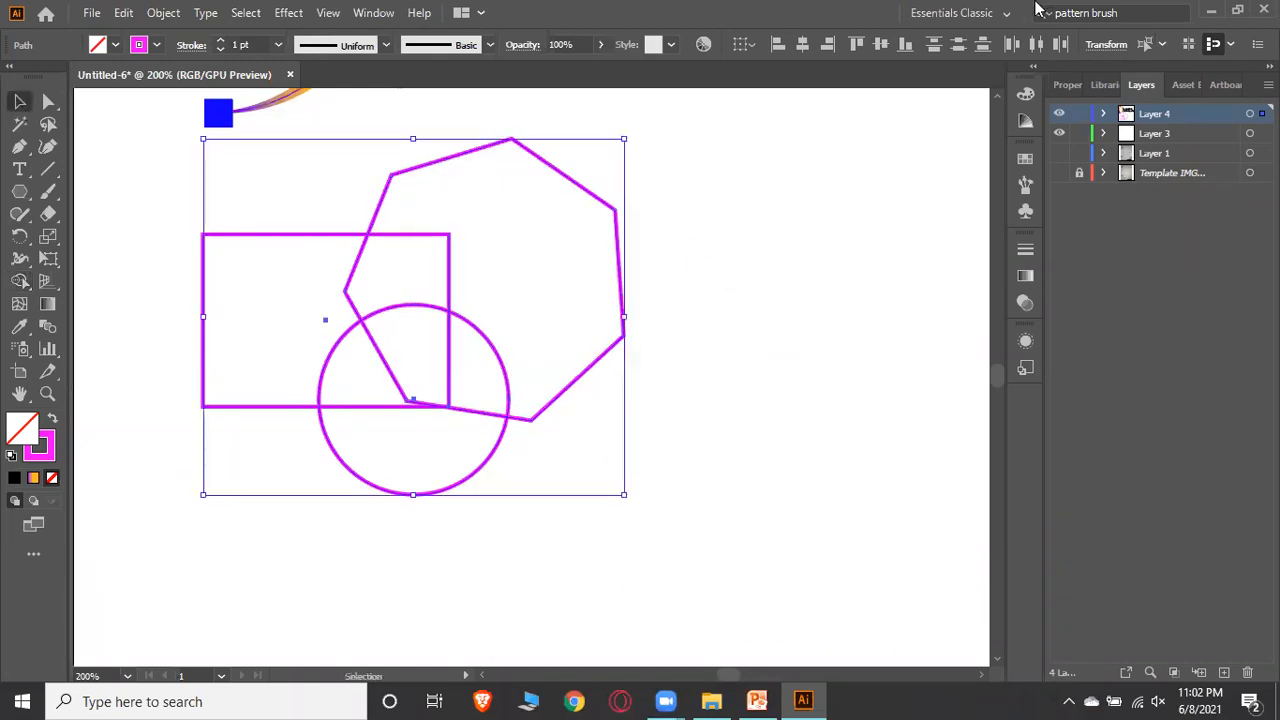
click(1211, 11)
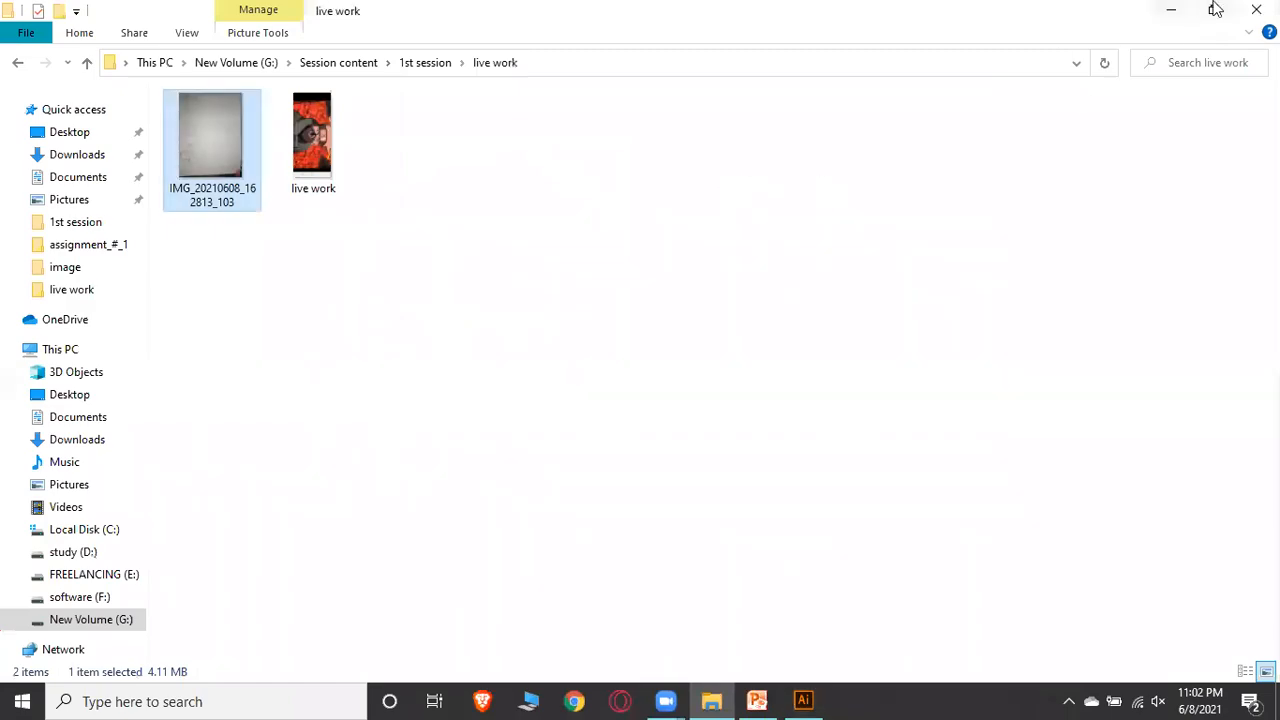
click(1171, 10)
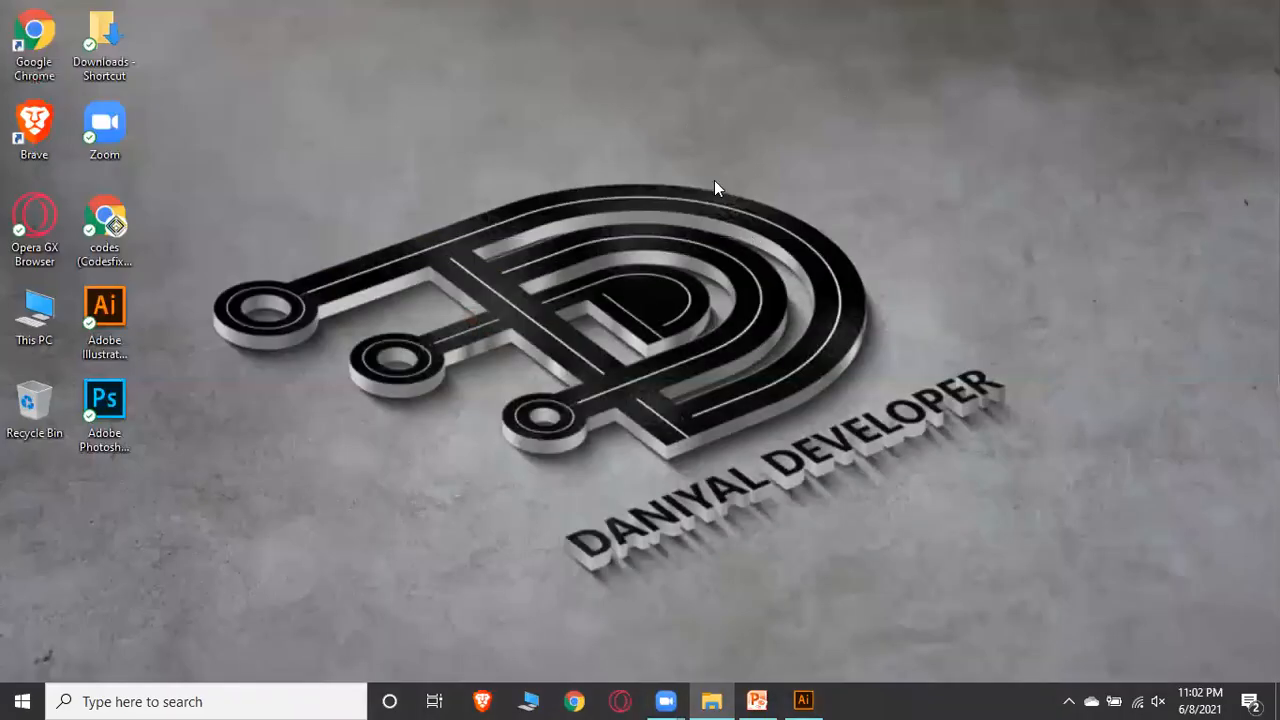
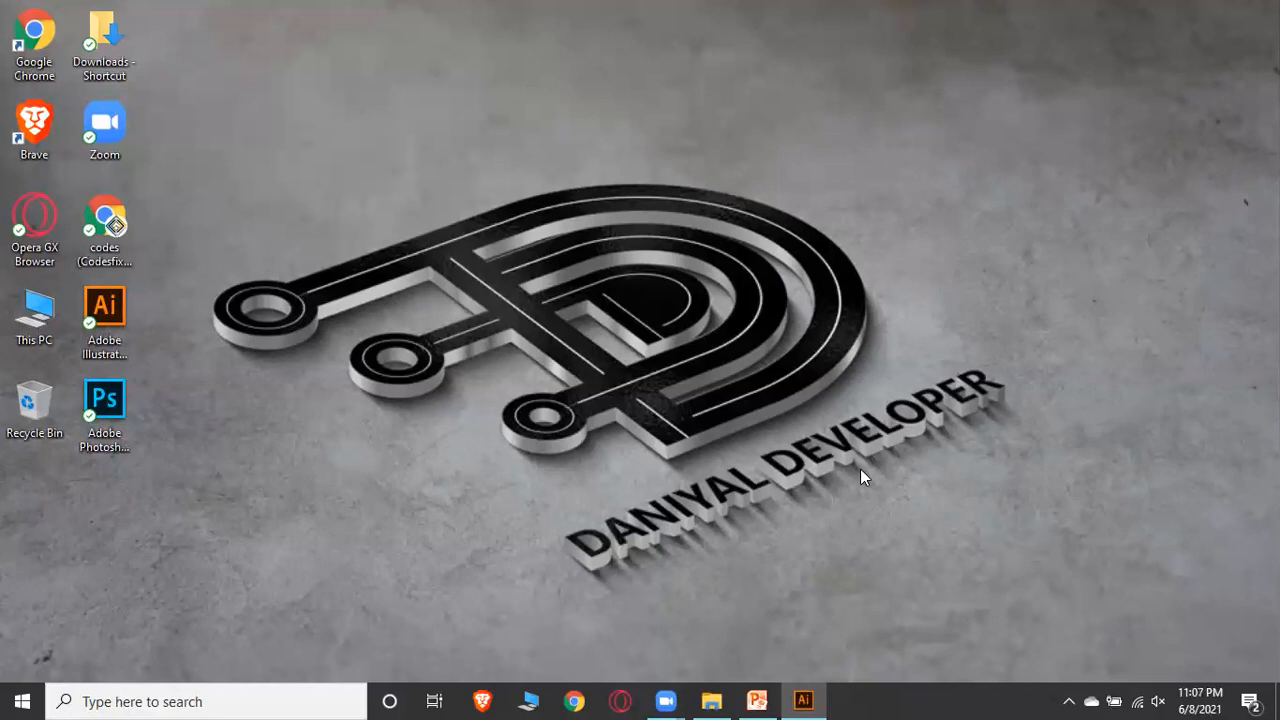
Add a new artboard to the document from the Artboards panel
click(803, 700)
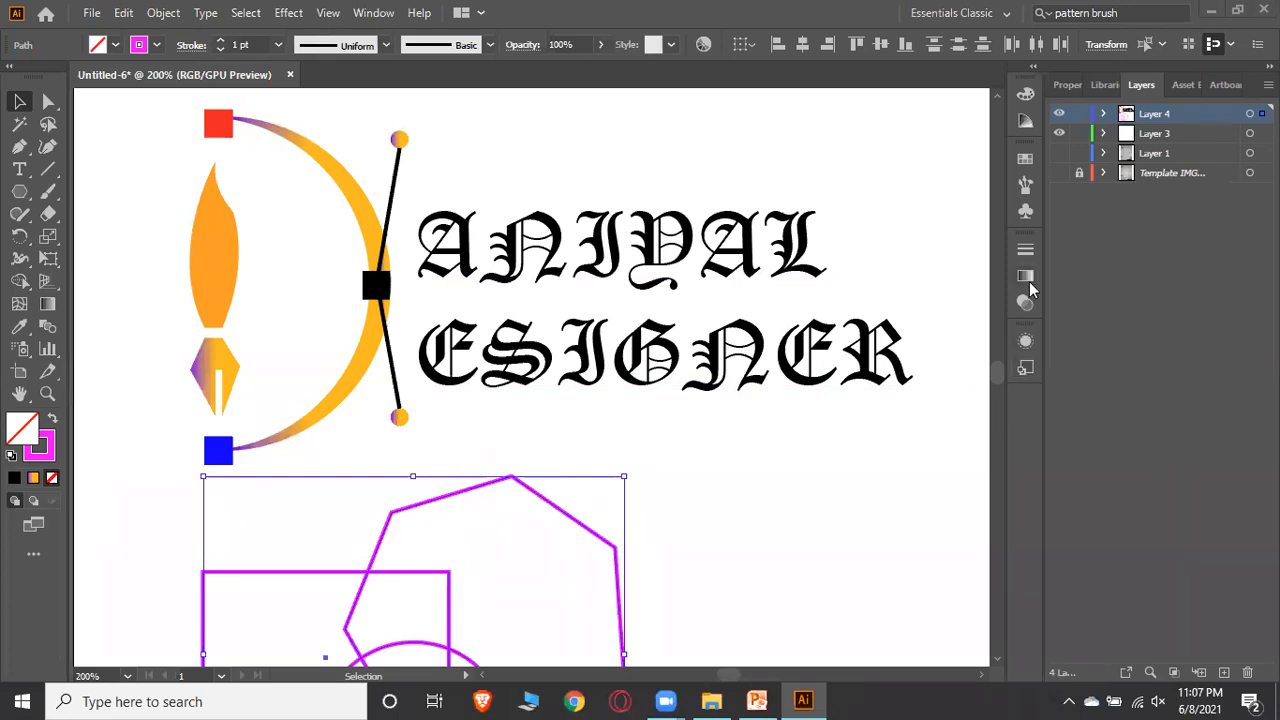
click(1029, 371)
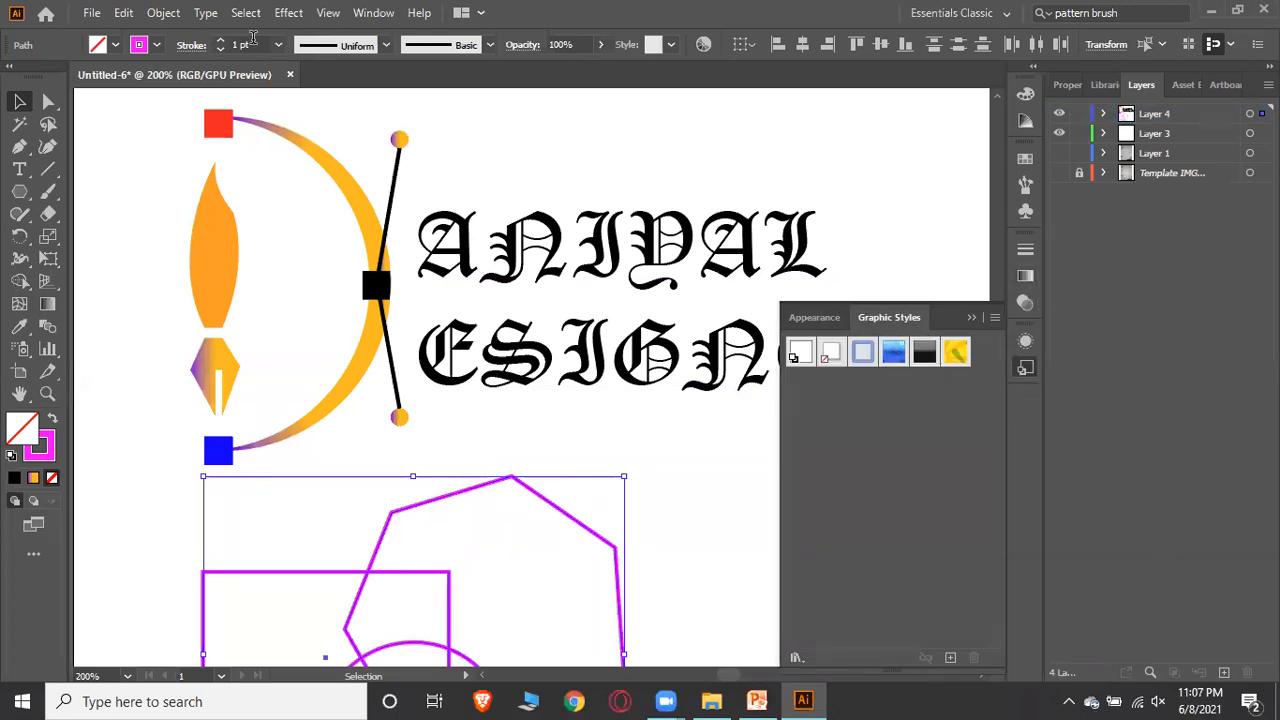
click(372, 13)
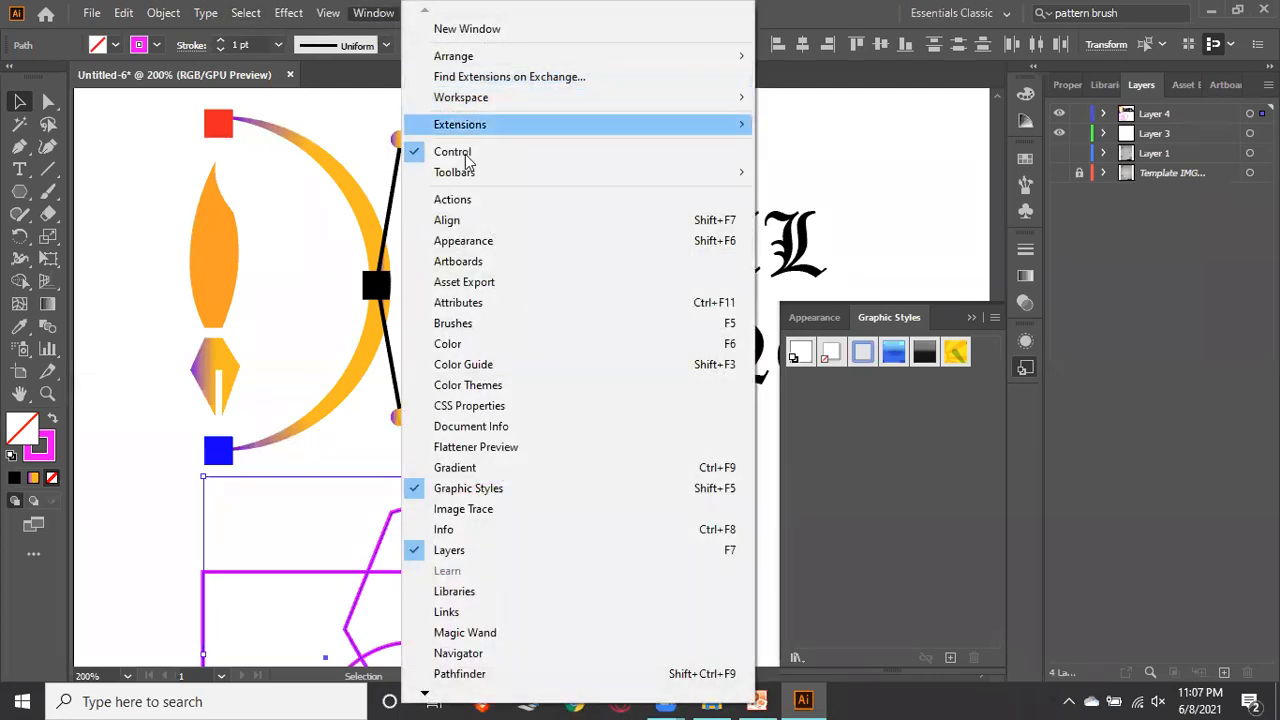
click(470, 261)
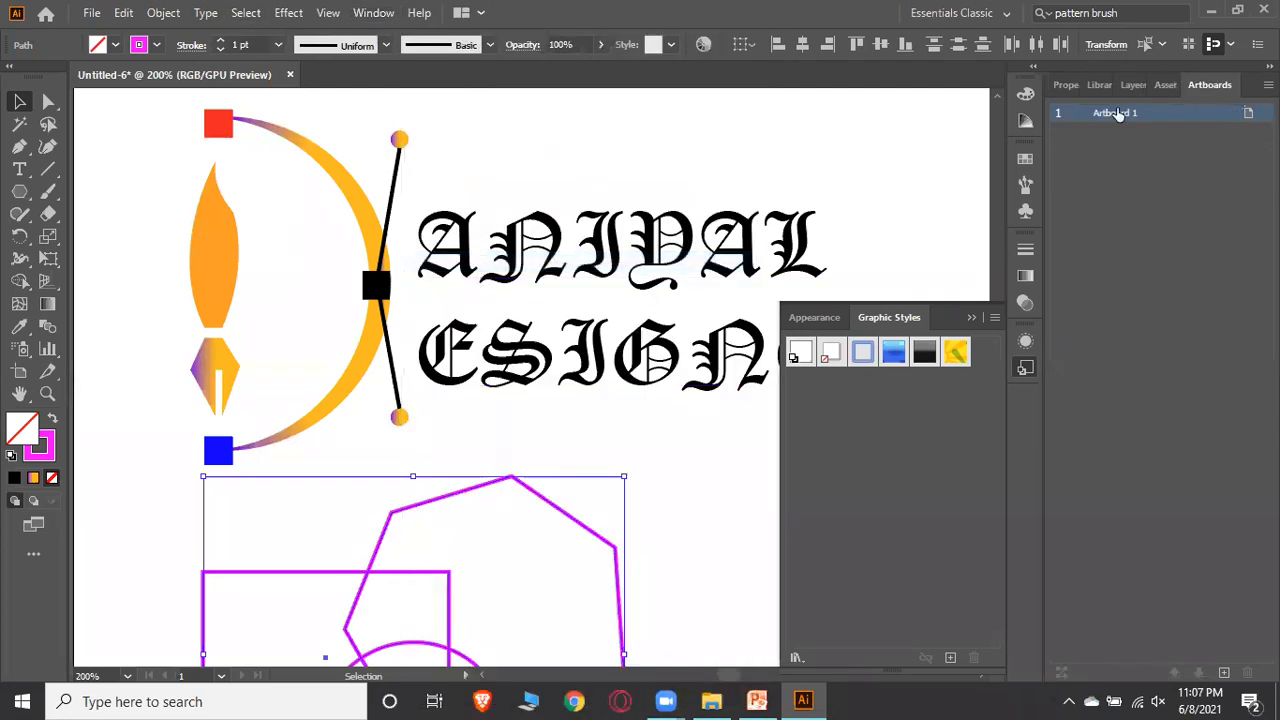
click(1224, 672)
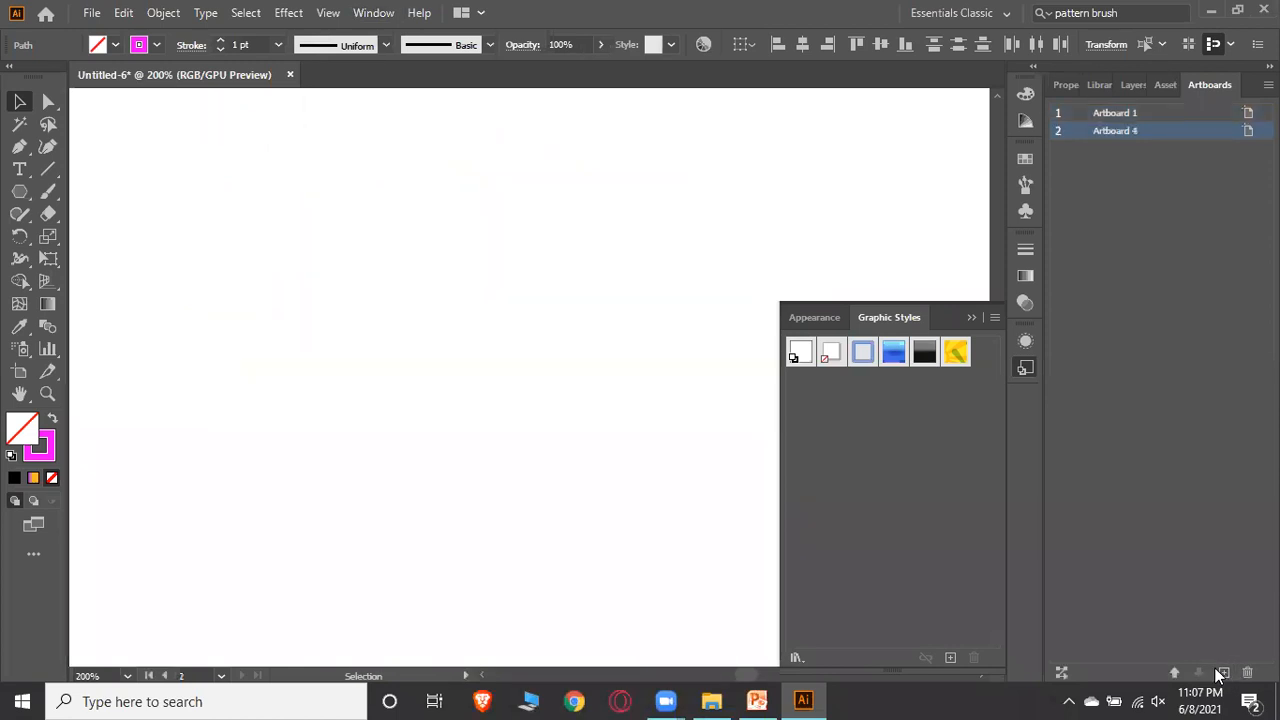
click(971, 317)
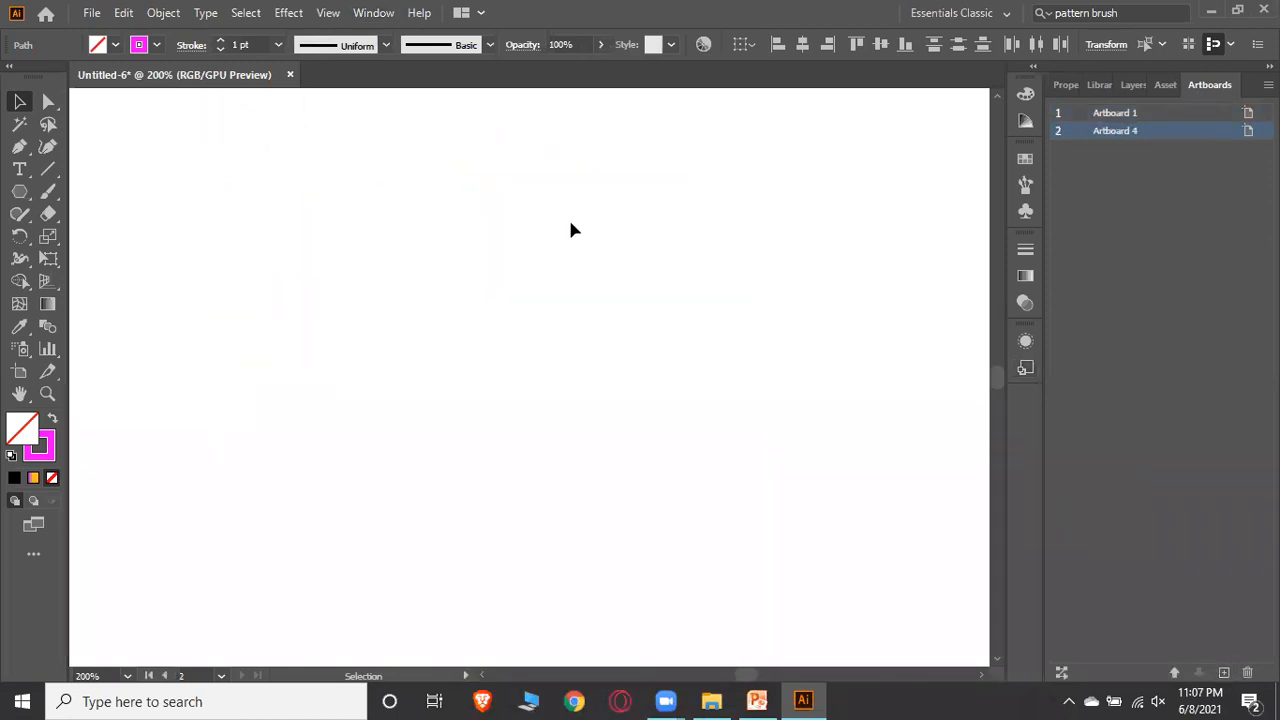
Draw a diagonal straight line on the new artboard and give it a red 4 pt stroke
click(48, 169)
drag(175, 184, 510, 272)
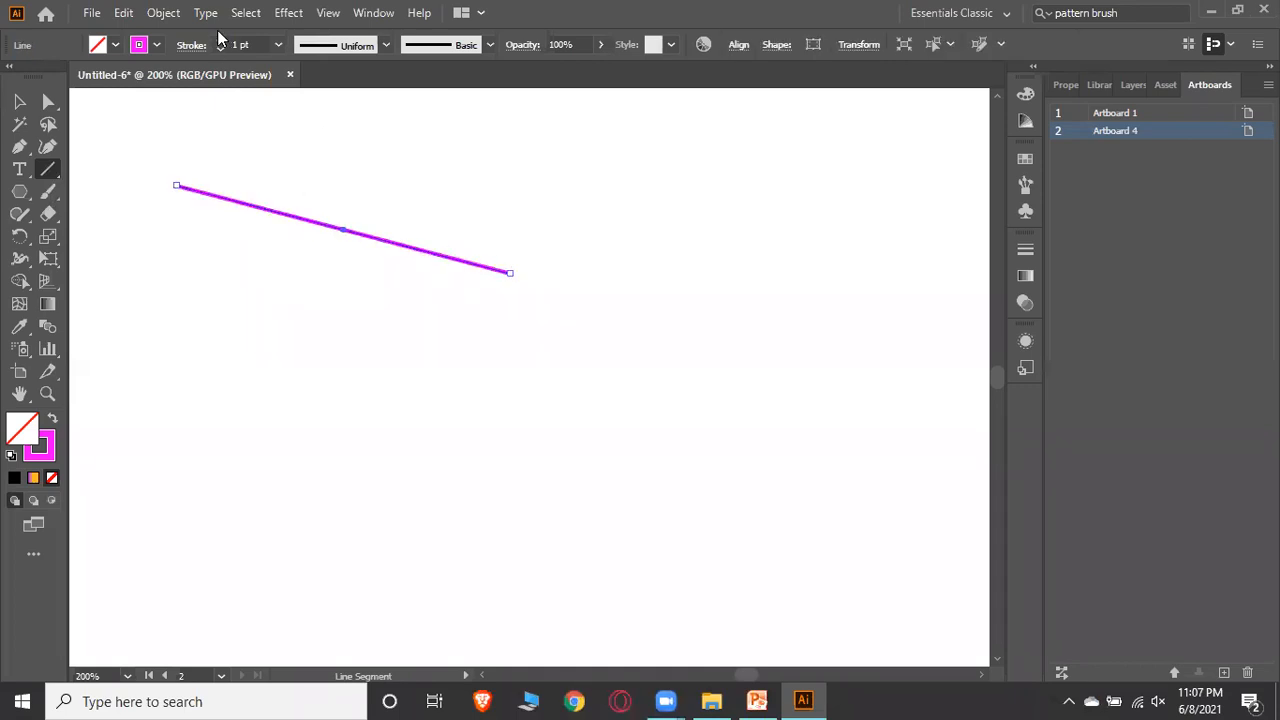
click(156, 44)
click(63, 80)
click(220, 40)
click(220, 40)
click(220, 40)
click(220, 40)
click(19, 101)
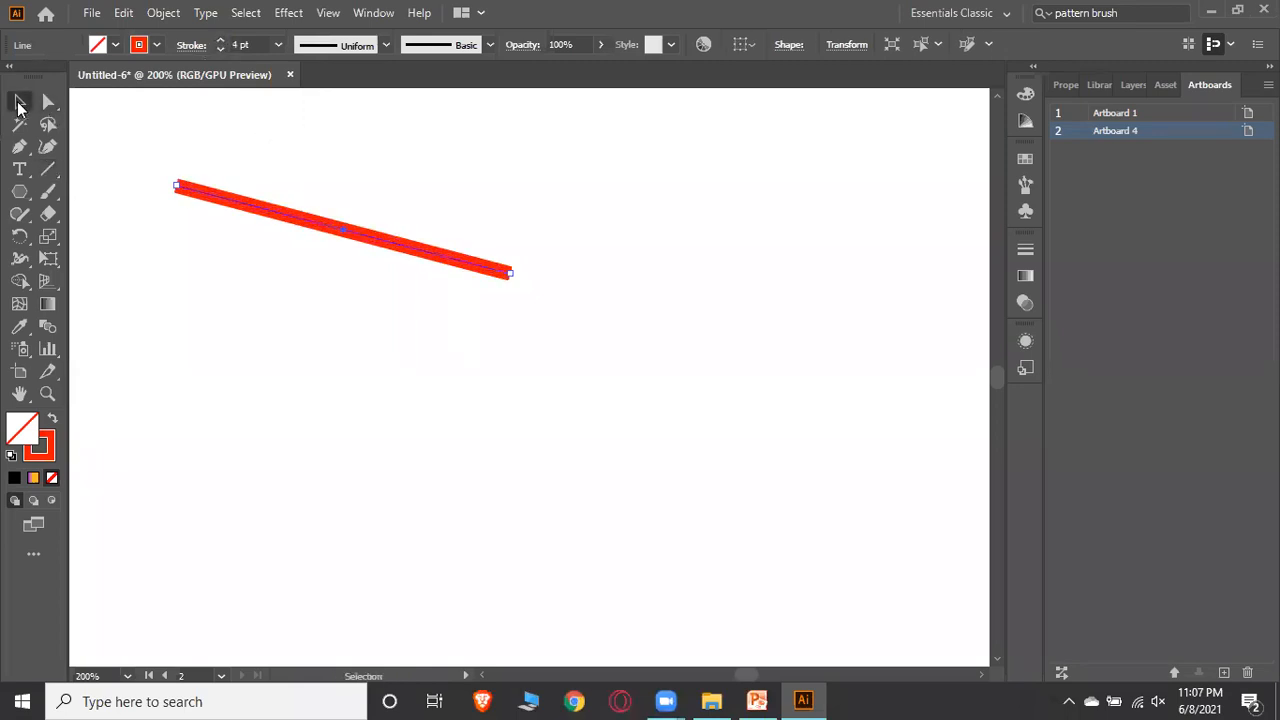
click(484, 198)
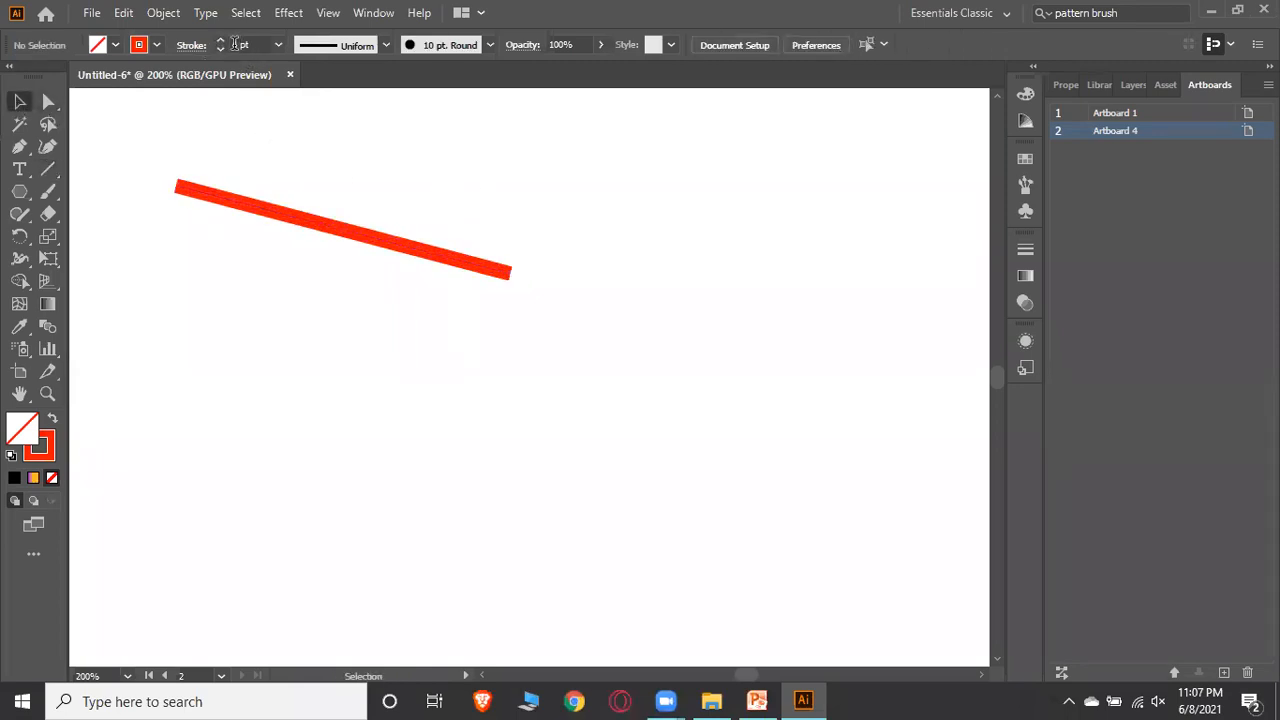
Zoom through several magnification levels to examine the red line up close
click(232, 44)
click(432, 166)
click(127, 676)
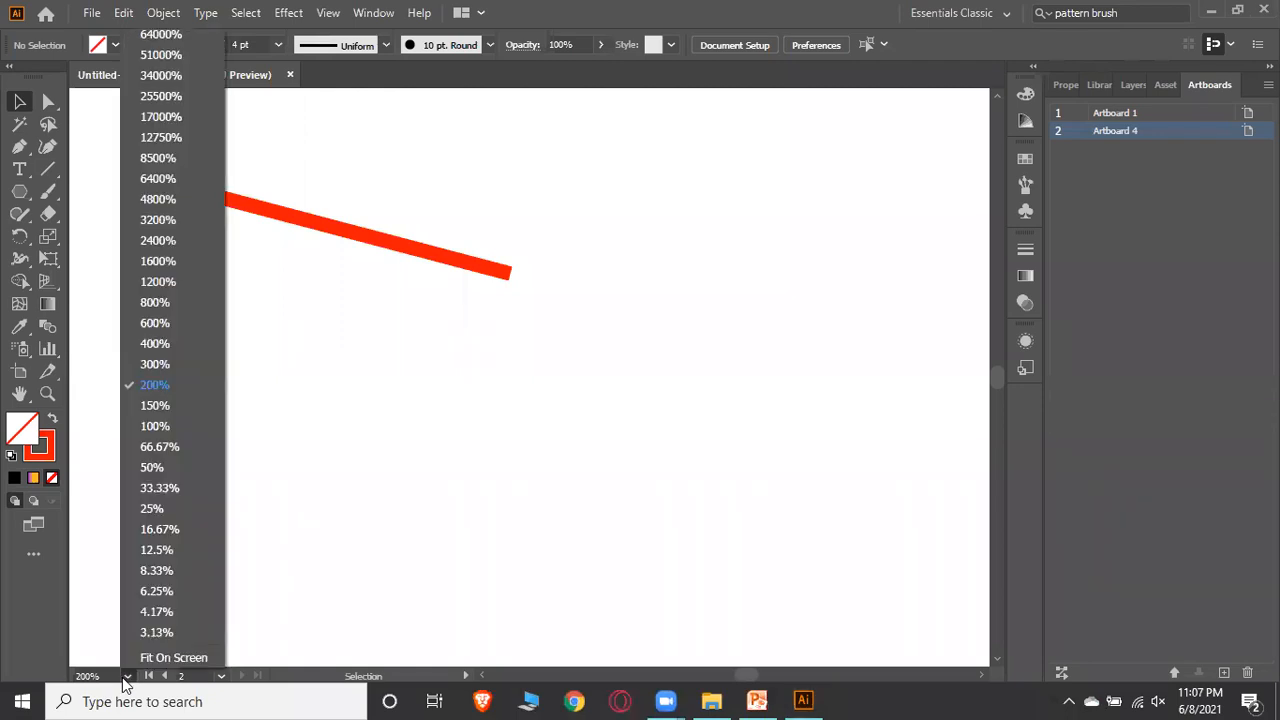
click(163, 345)
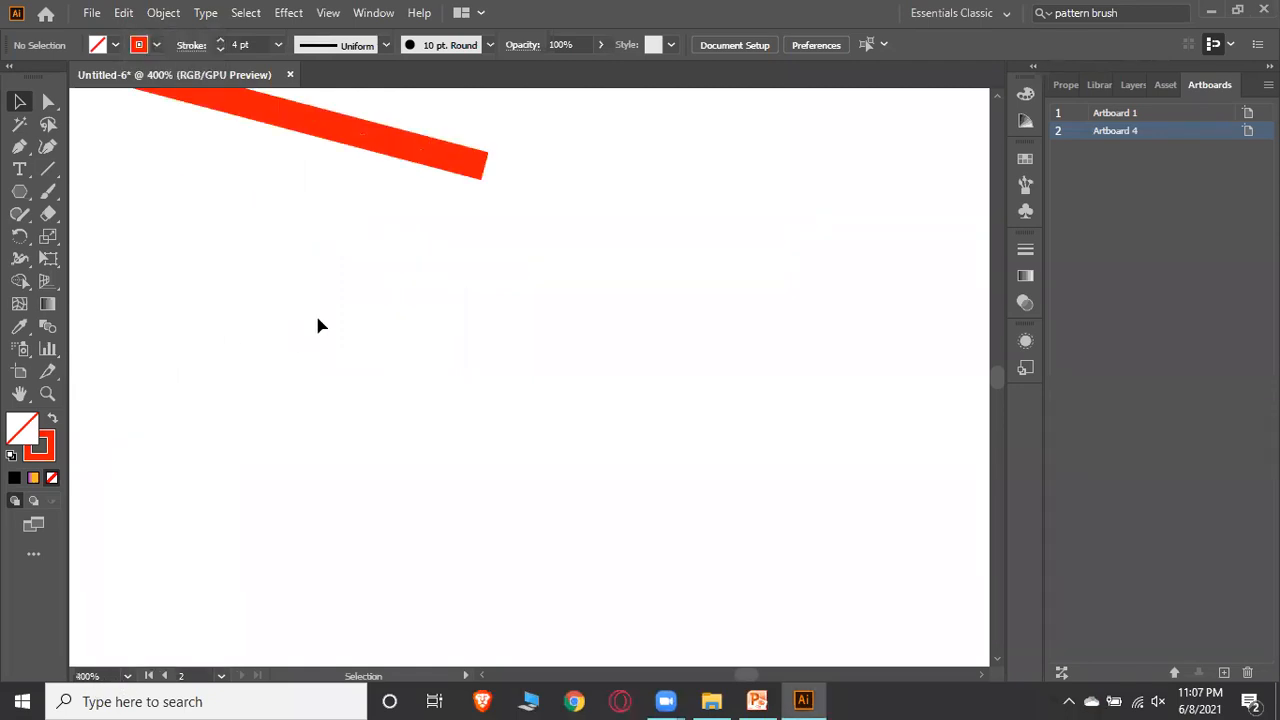
scroll(315, 312, up, 3)
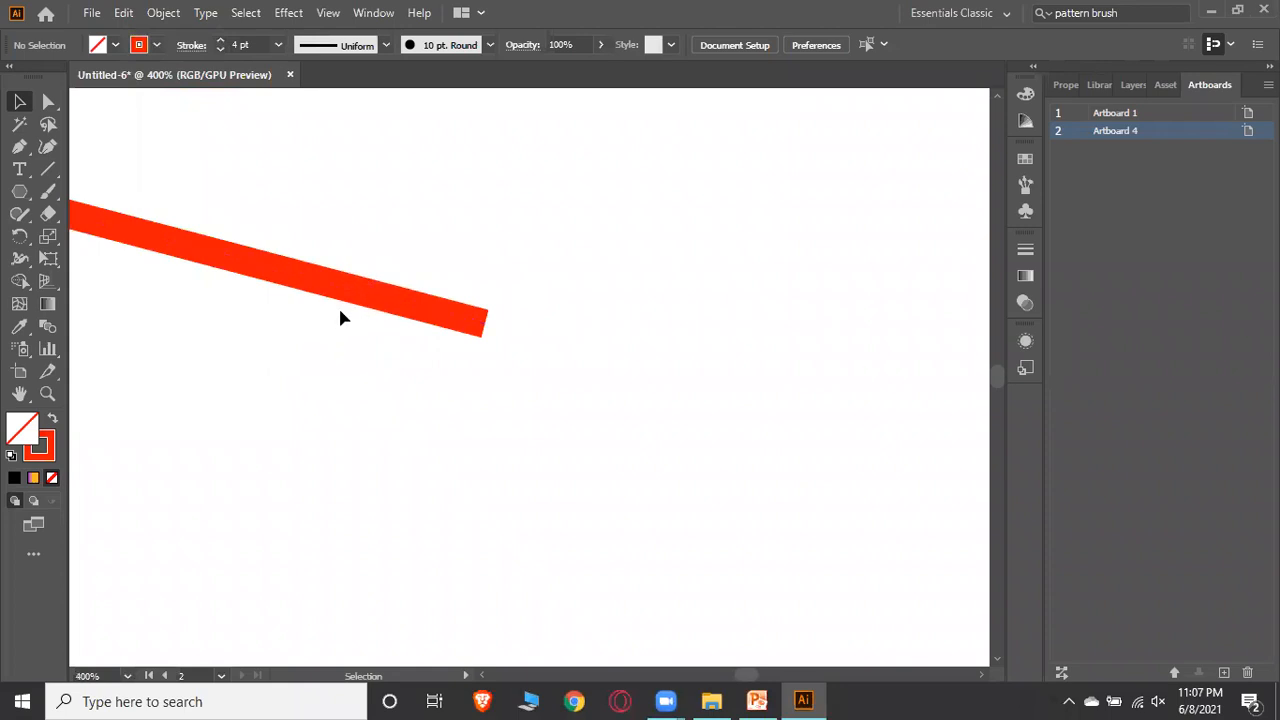
click(1087, 585)
mouse_move(745, 677)
mouse_down()
mouse_move(730, 682)
mouse_move(742, 679)
mouse_up()
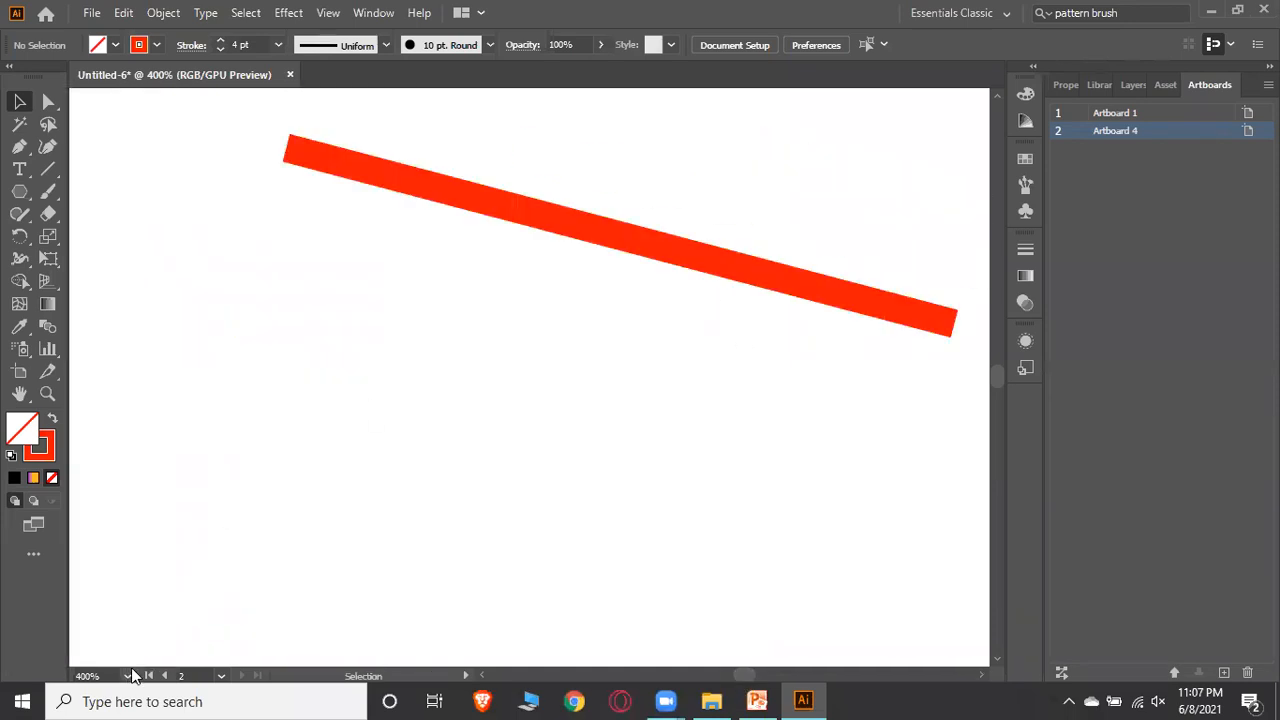
scroll(306, 530, up, 3)
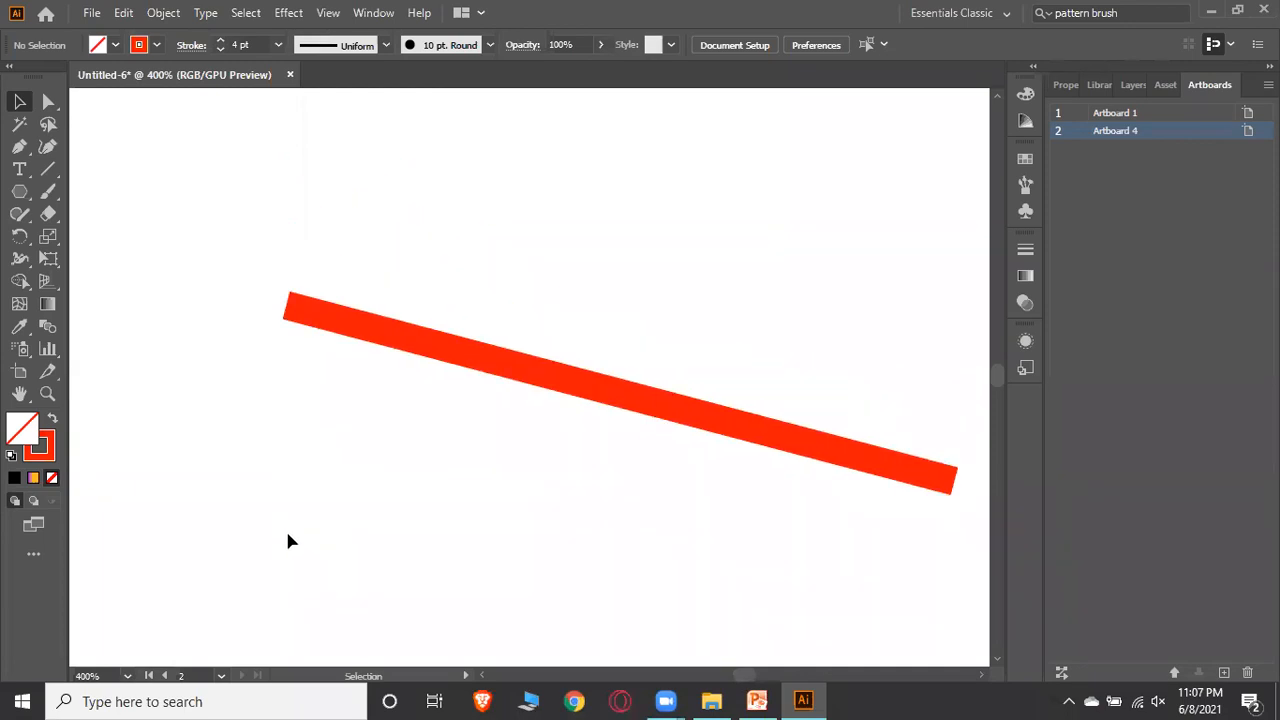
click(126, 672)
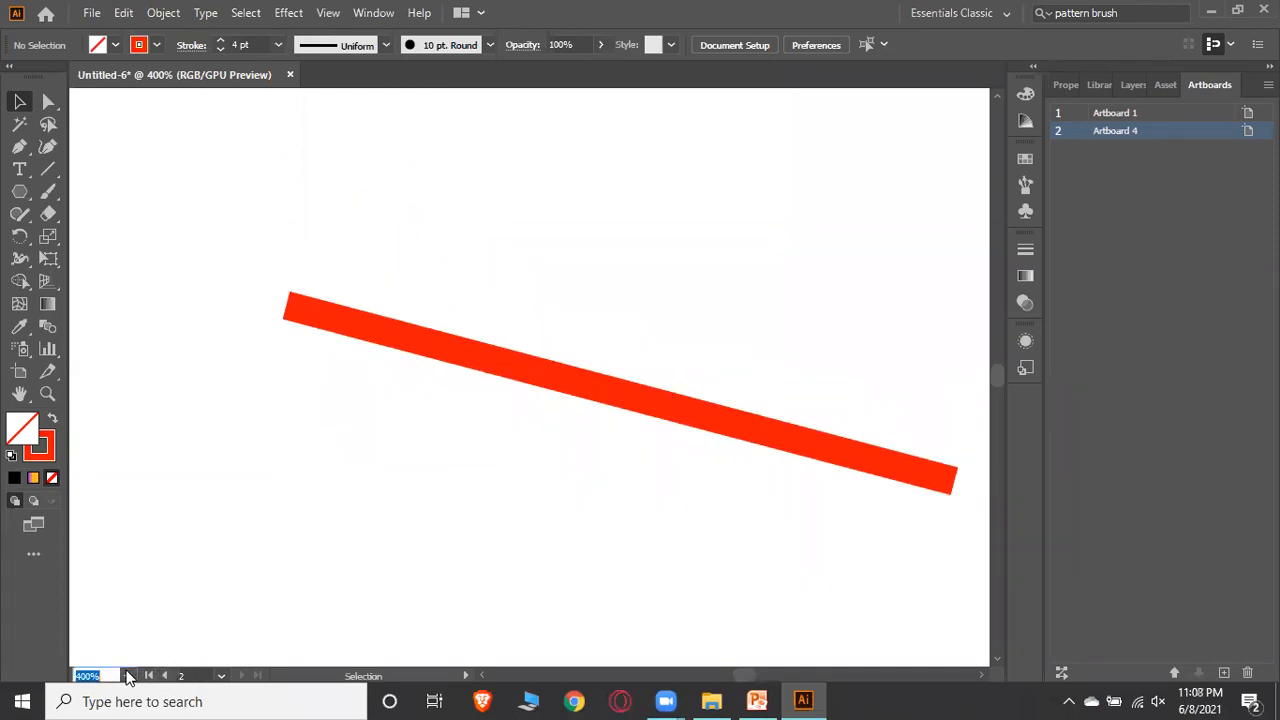
click(127, 676)
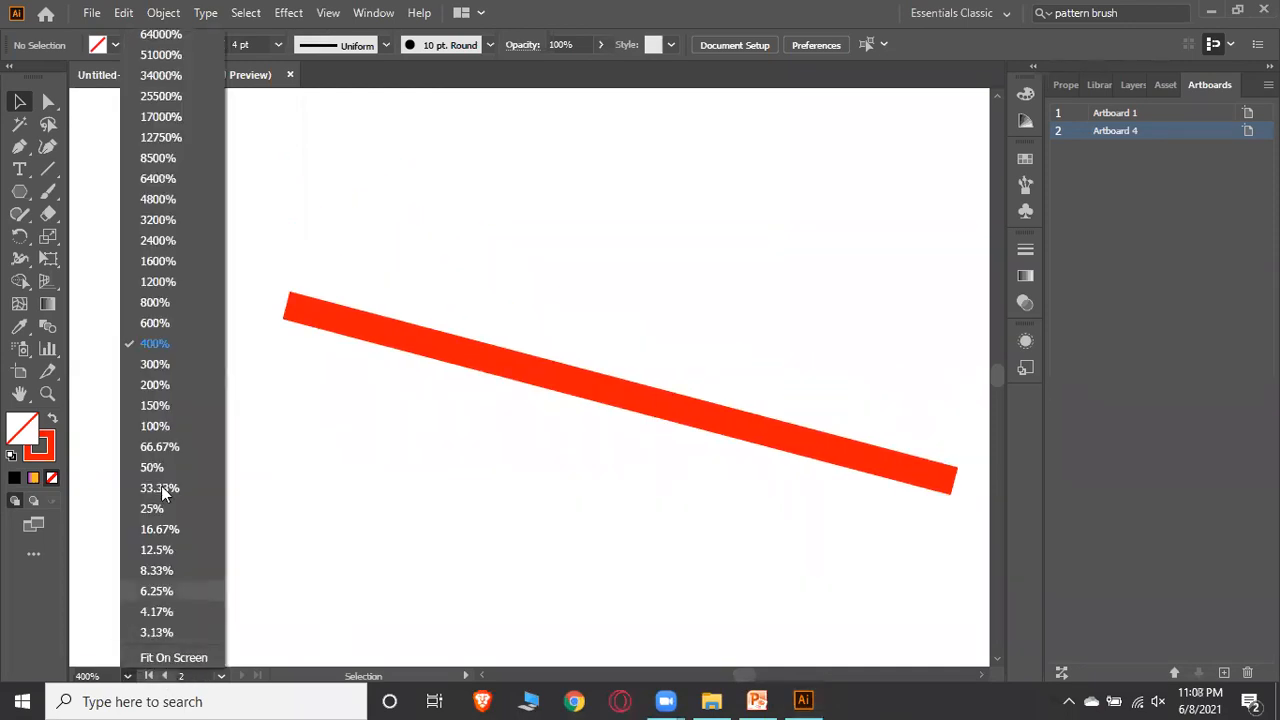
click(155, 302)
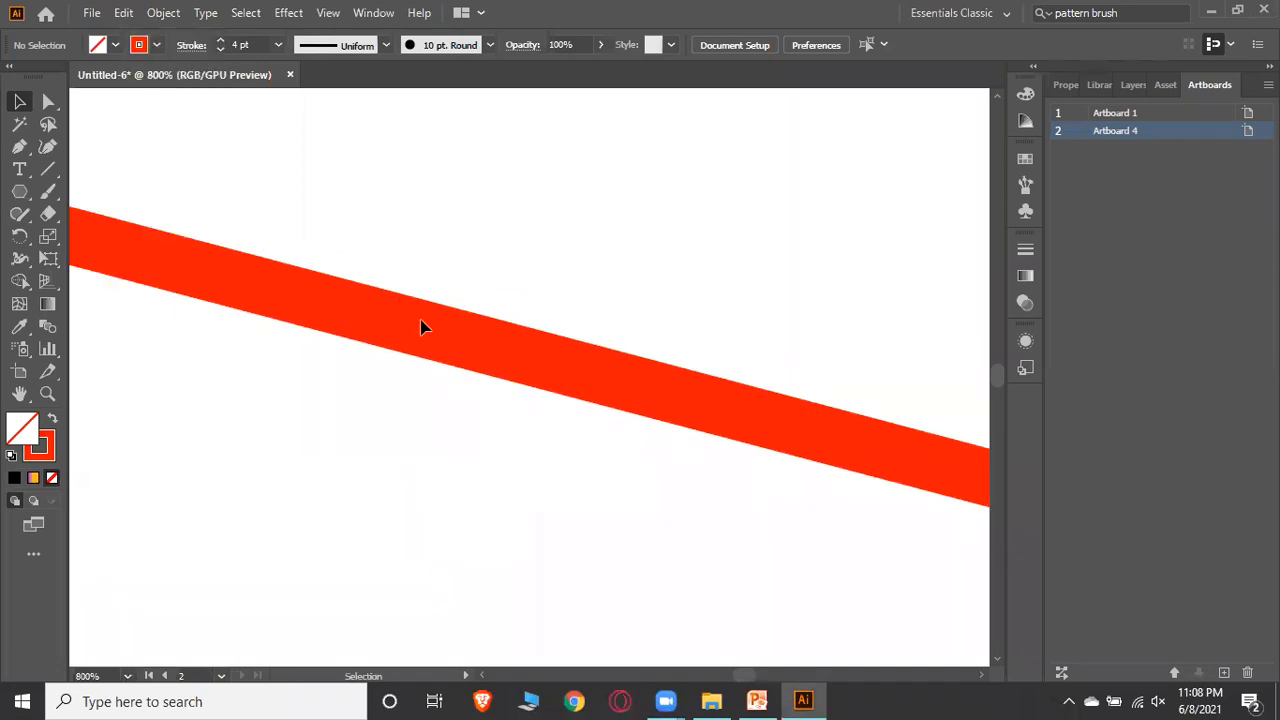
click(127, 676)
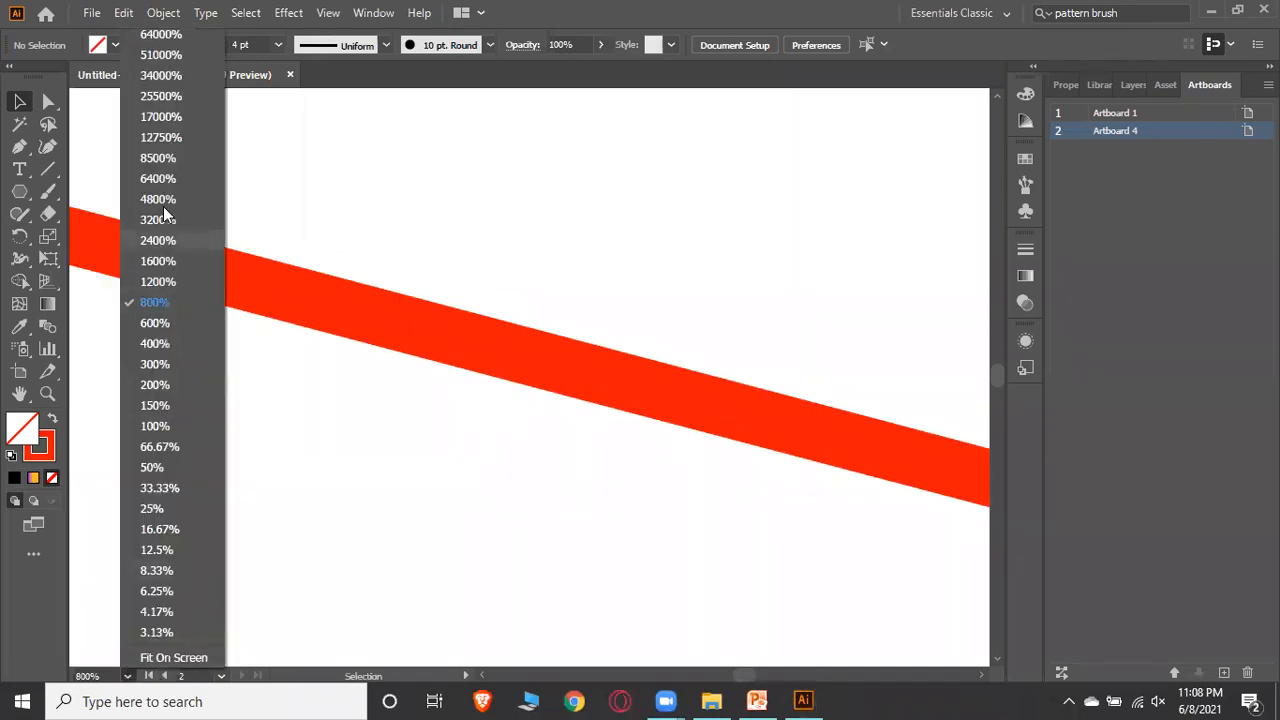
click(158, 220)
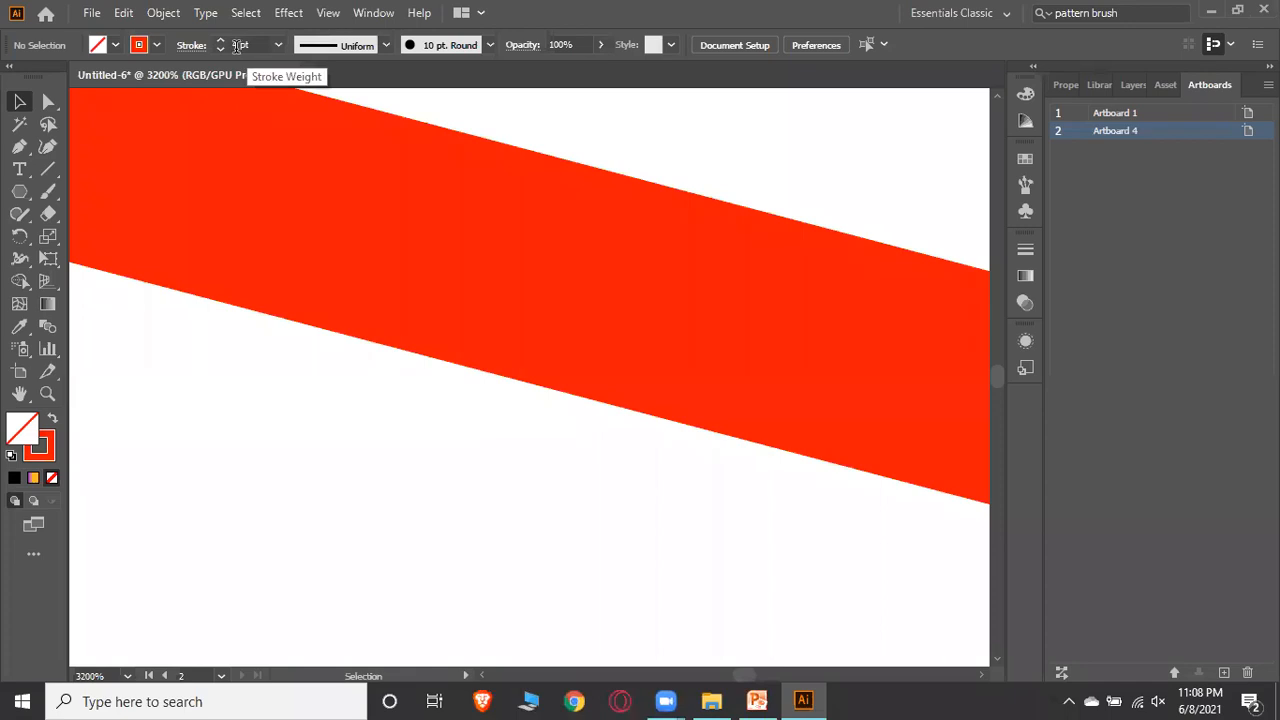
click(127, 676)
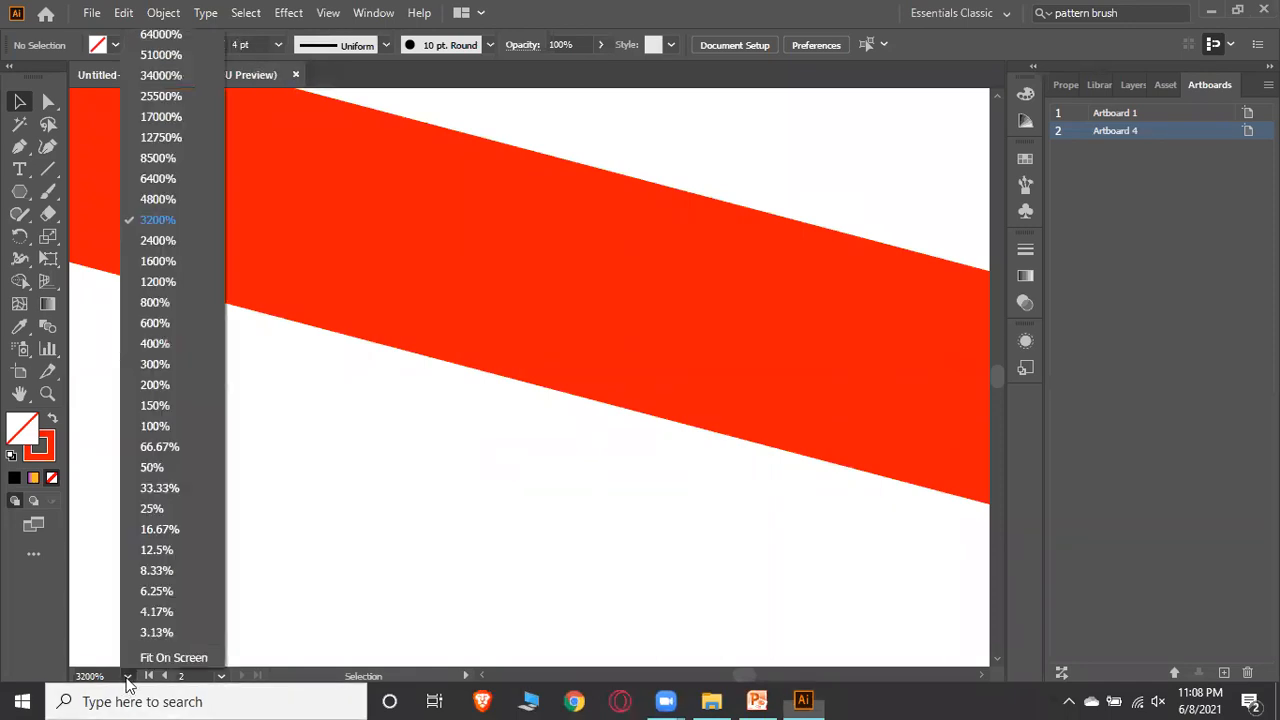
click(165, 116)
scroll(537, 263, down, 8)
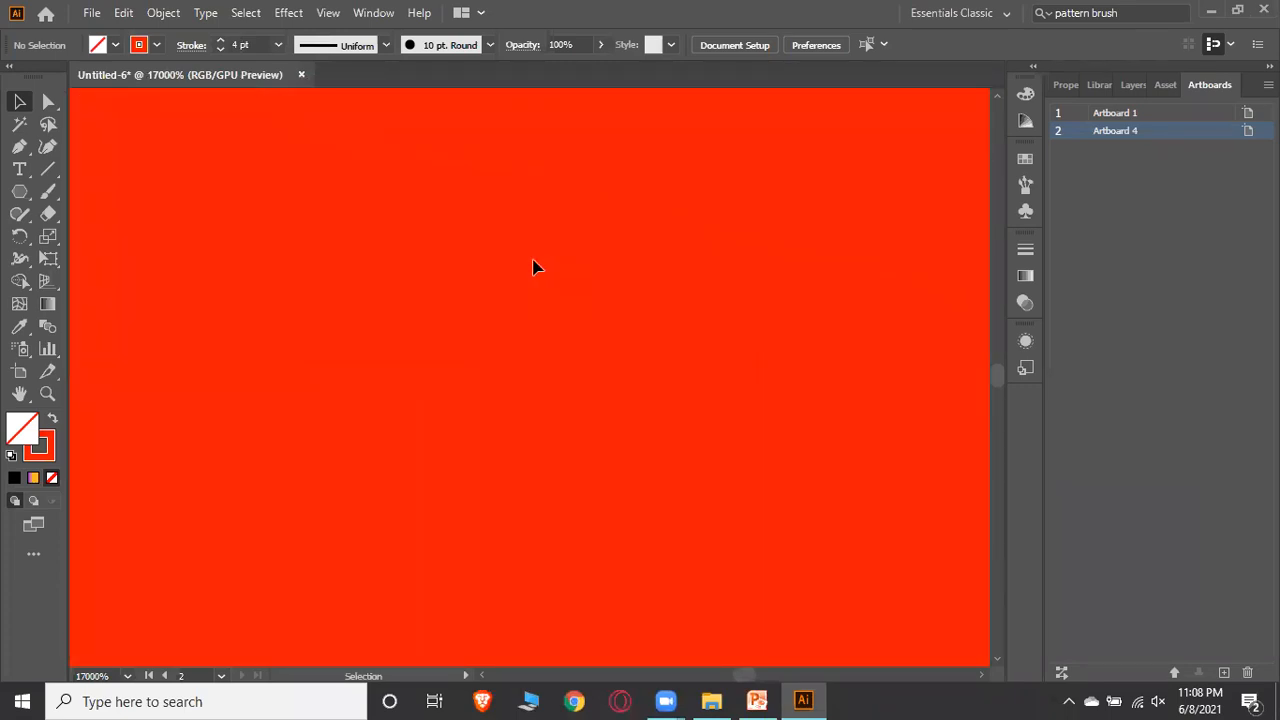
click(127, 677)
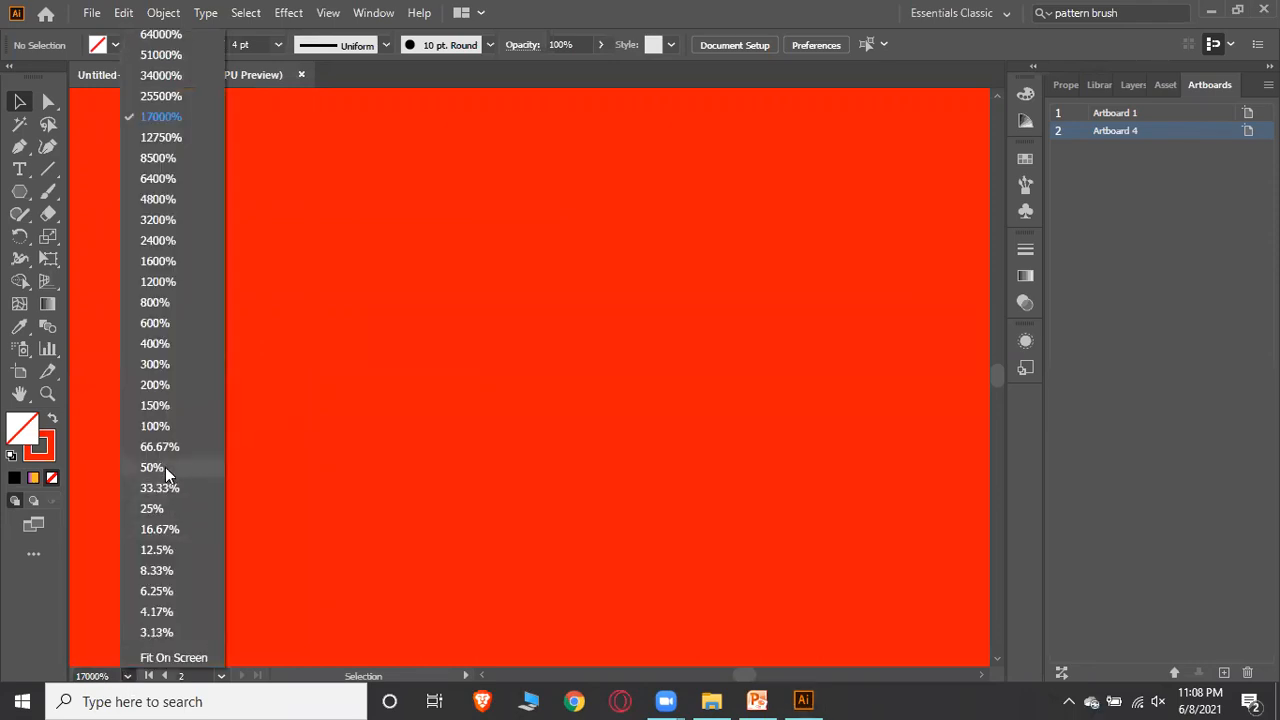
click(165, 467)
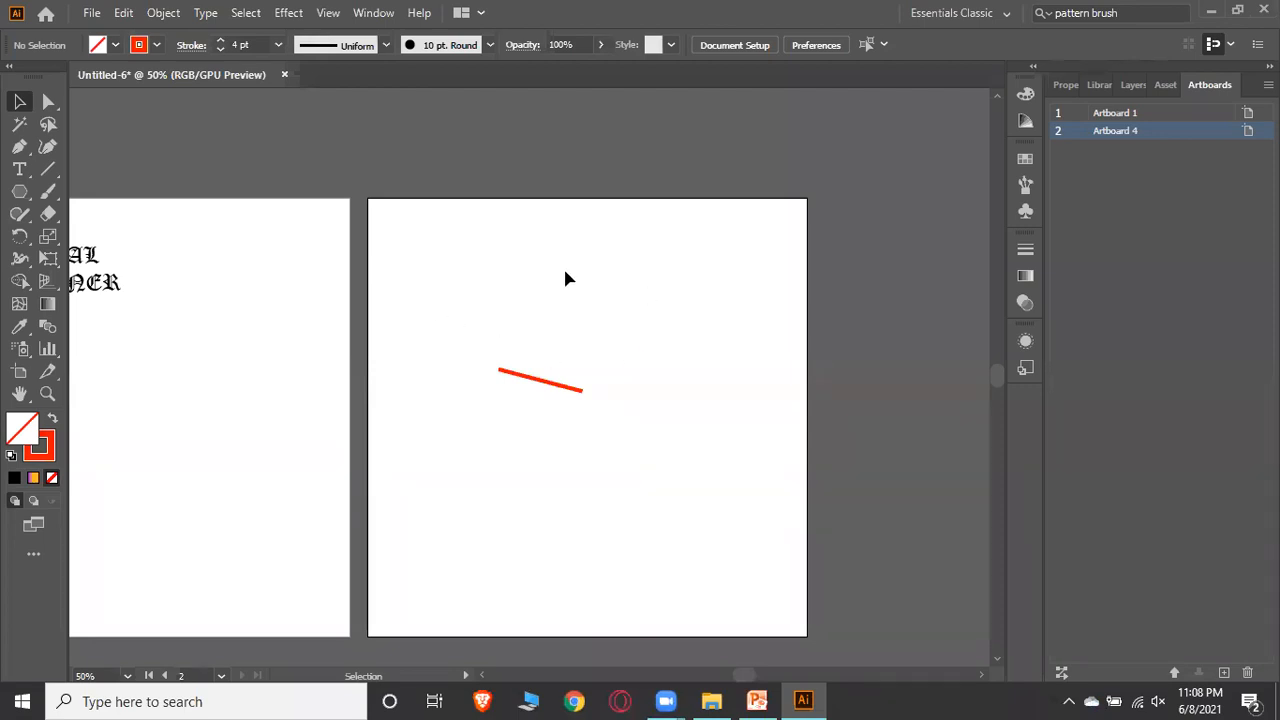
click(127, 676)
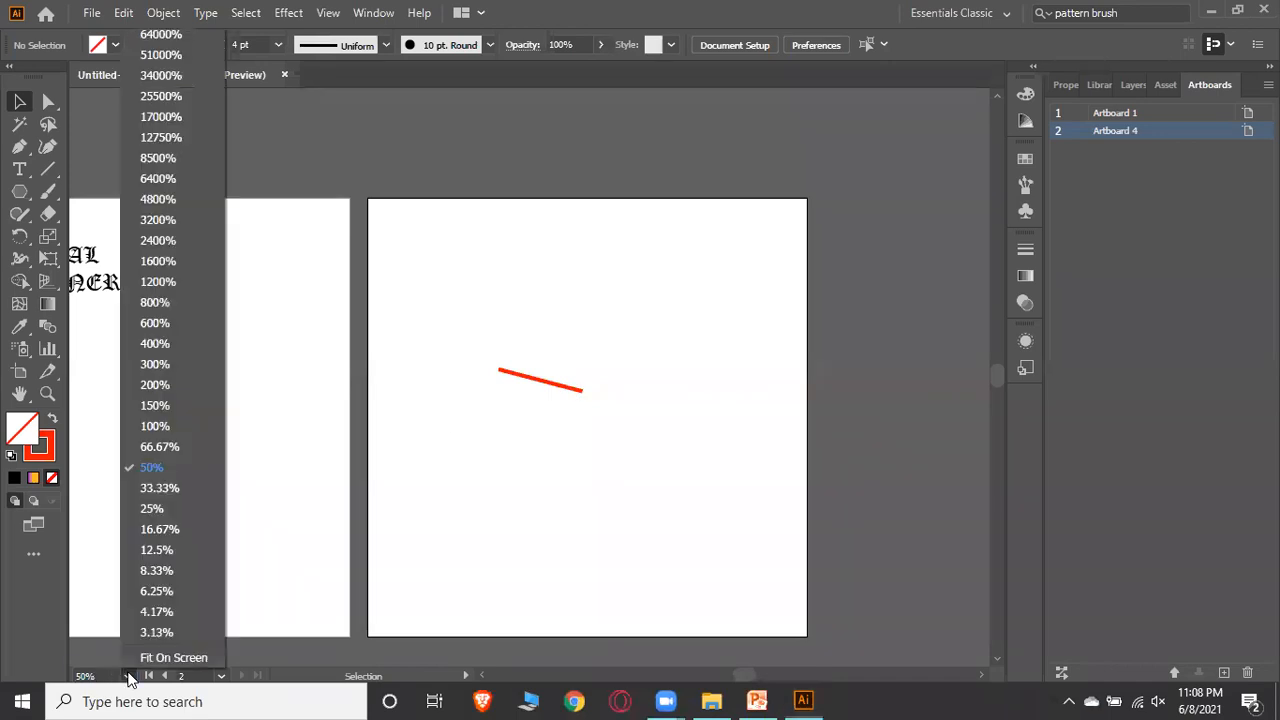
click(166, 345)
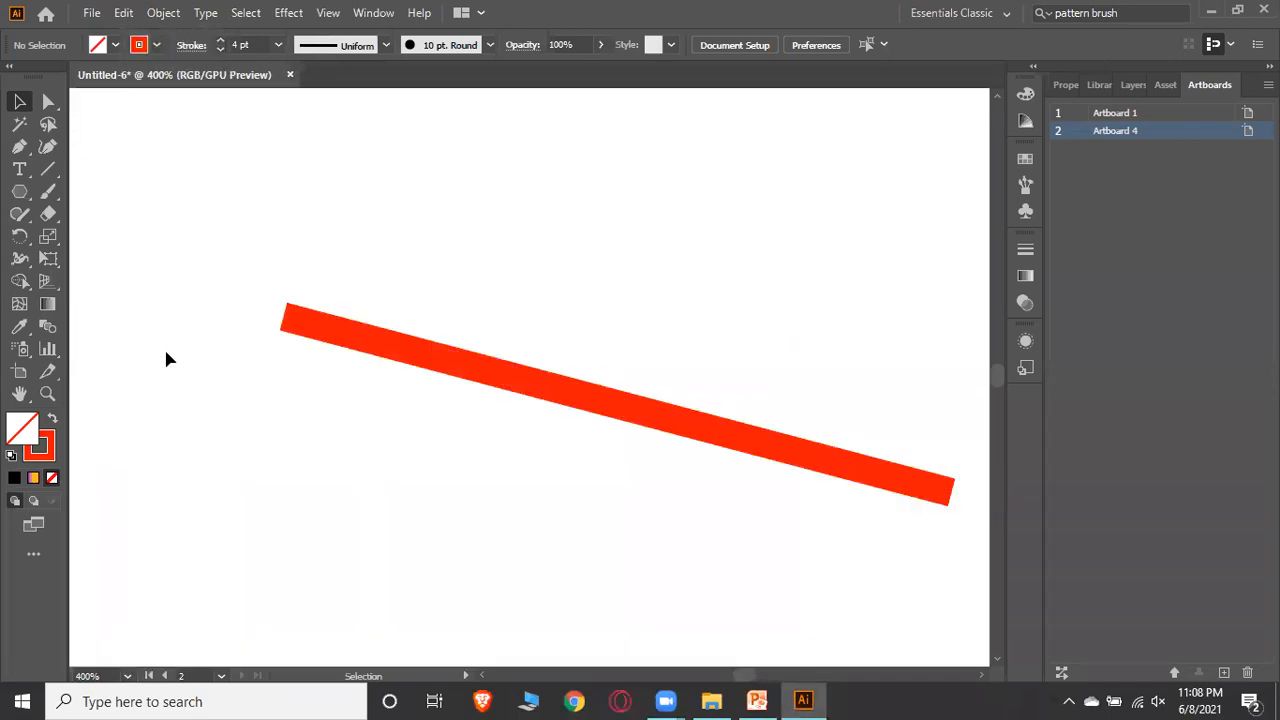
scroll(443, 332, up, 3)
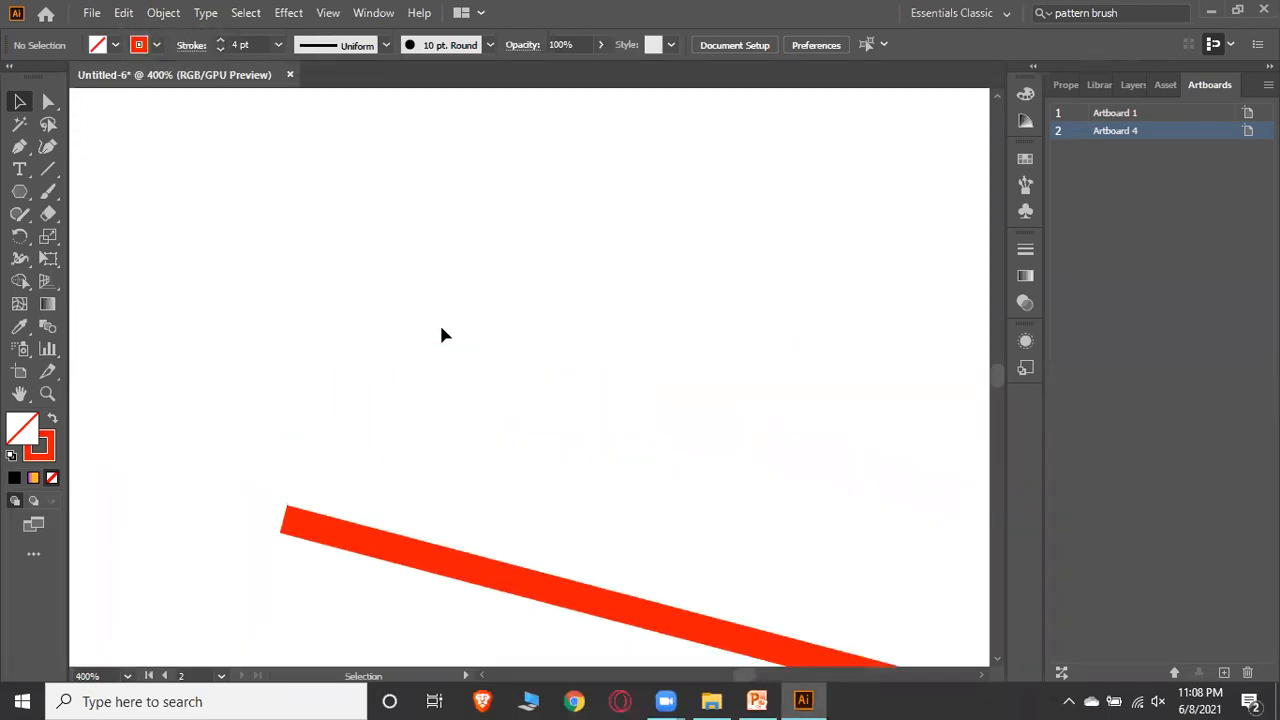
Draw a wide horizontal ellipse above the line and reduce its stroke weight to 1 pt
click(26, 197)
key(l)
mouse_move(330, 208)
mouse_down()
mouse_move(594, 303)
mouse_move(615, 368)
mouse_up()
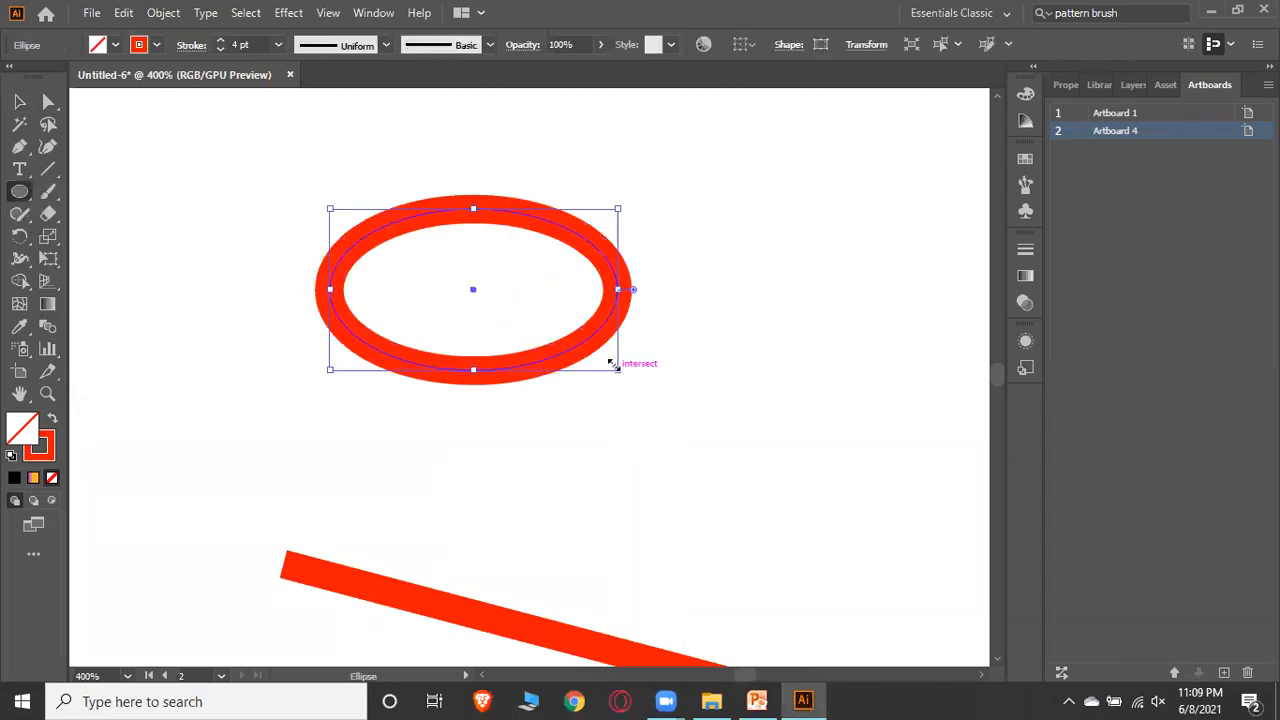
click(219, 50)
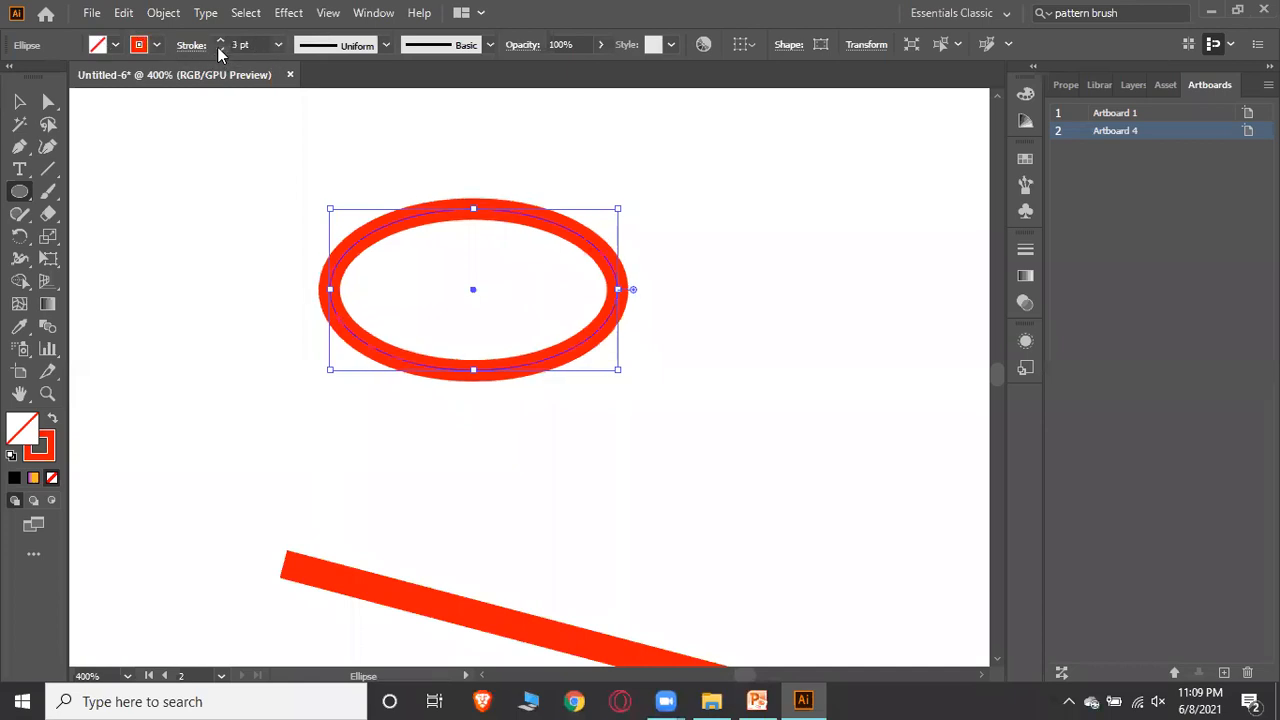
click(219, 50)
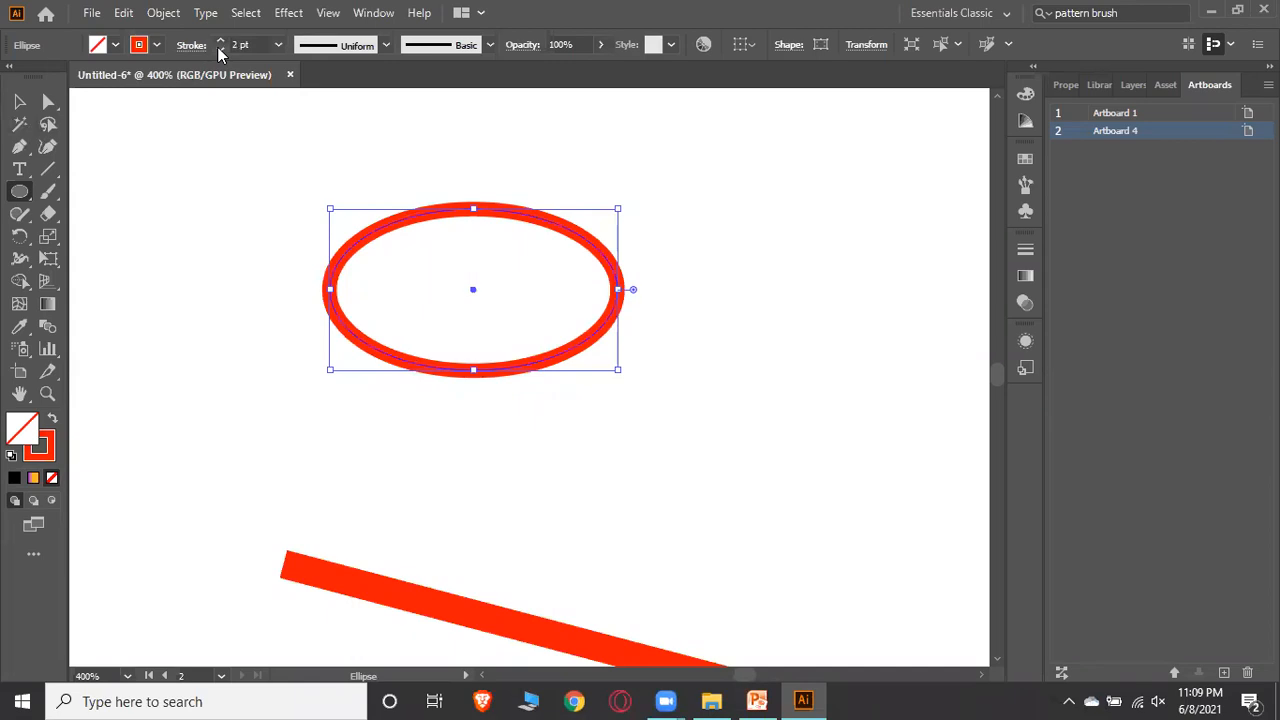
click(219, 50)
click(19, 101)
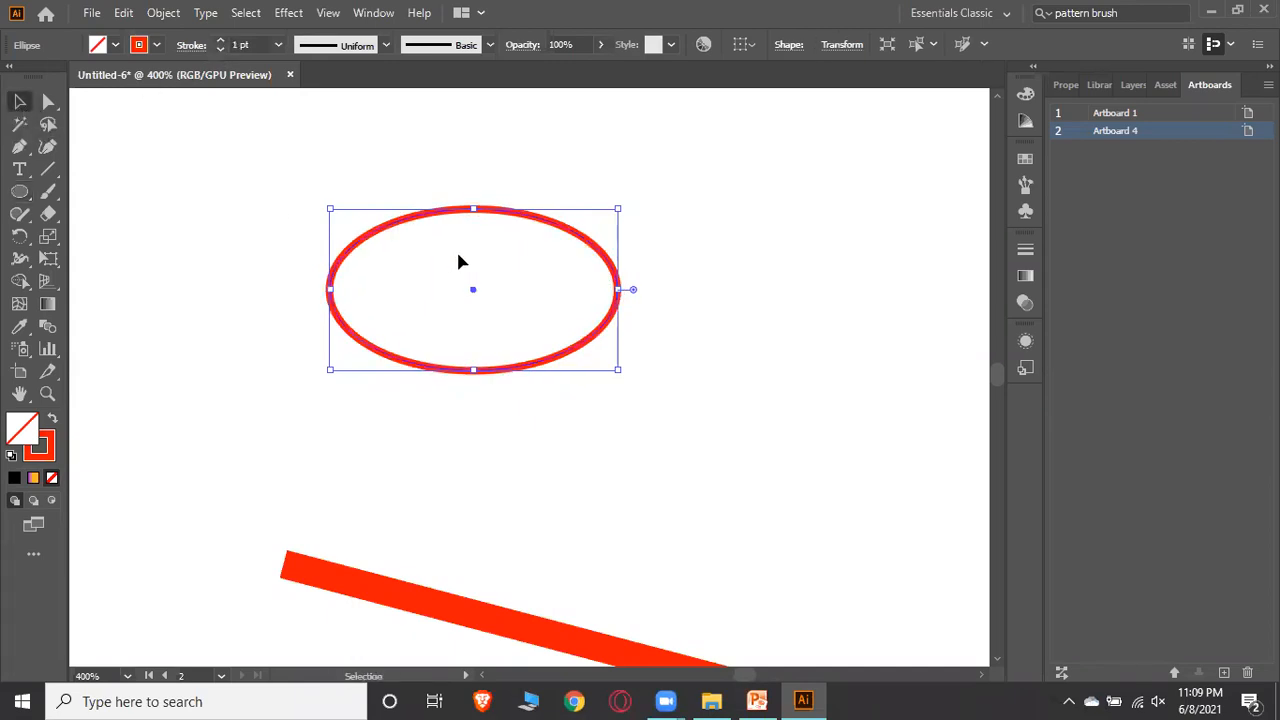
Draw a narrow vertical ellipse through the middle of the wide ellipse
click(19, 191)
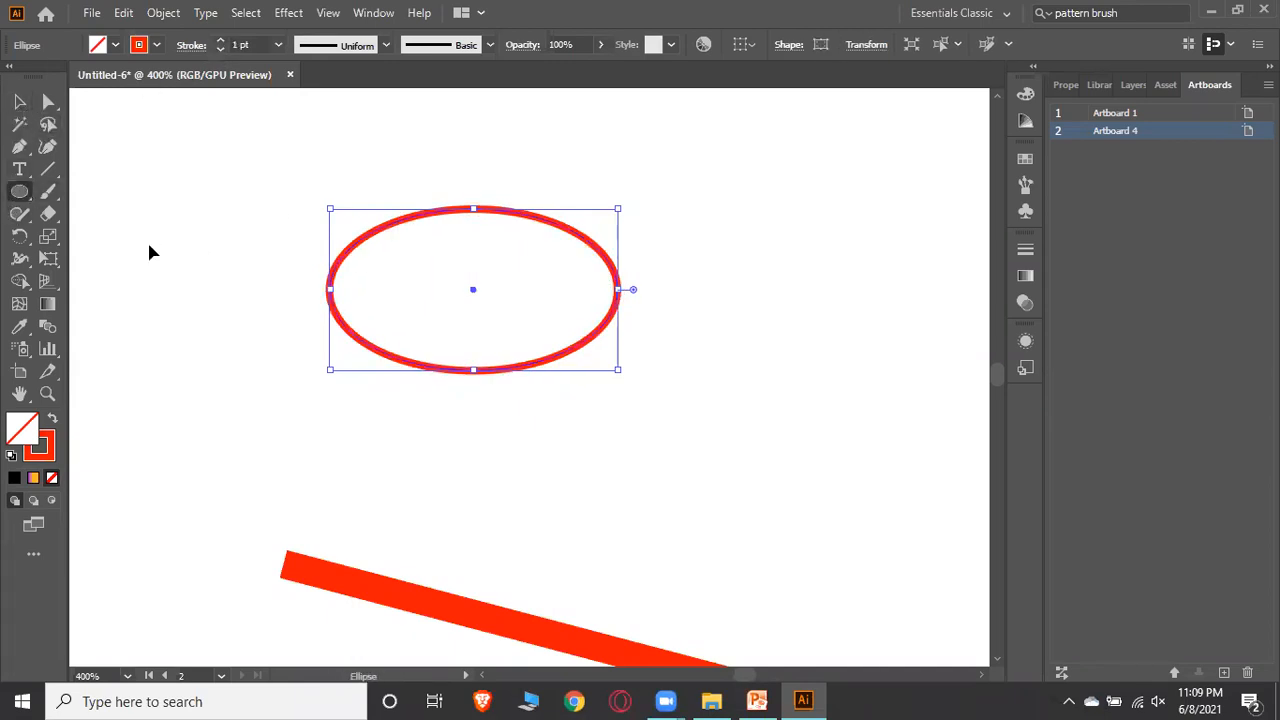
key(ctrl+shift+a)
drag(432, 211, 510, 372)
key(v)
click(232, 215)
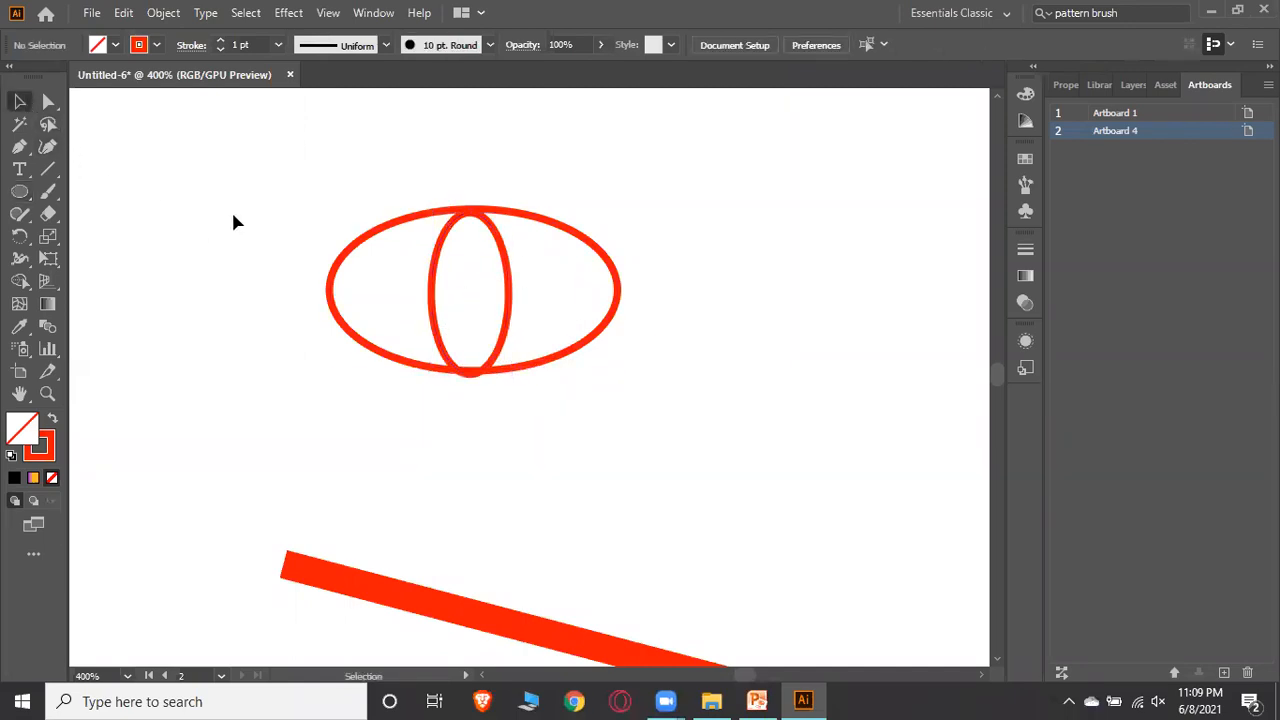
Draw a small circle at the centre of the vertical ellipse
key(l)
drag(450, 277, 499, 325)
drag(488, 327, 472, 300)
key(v)
click(677, 290)
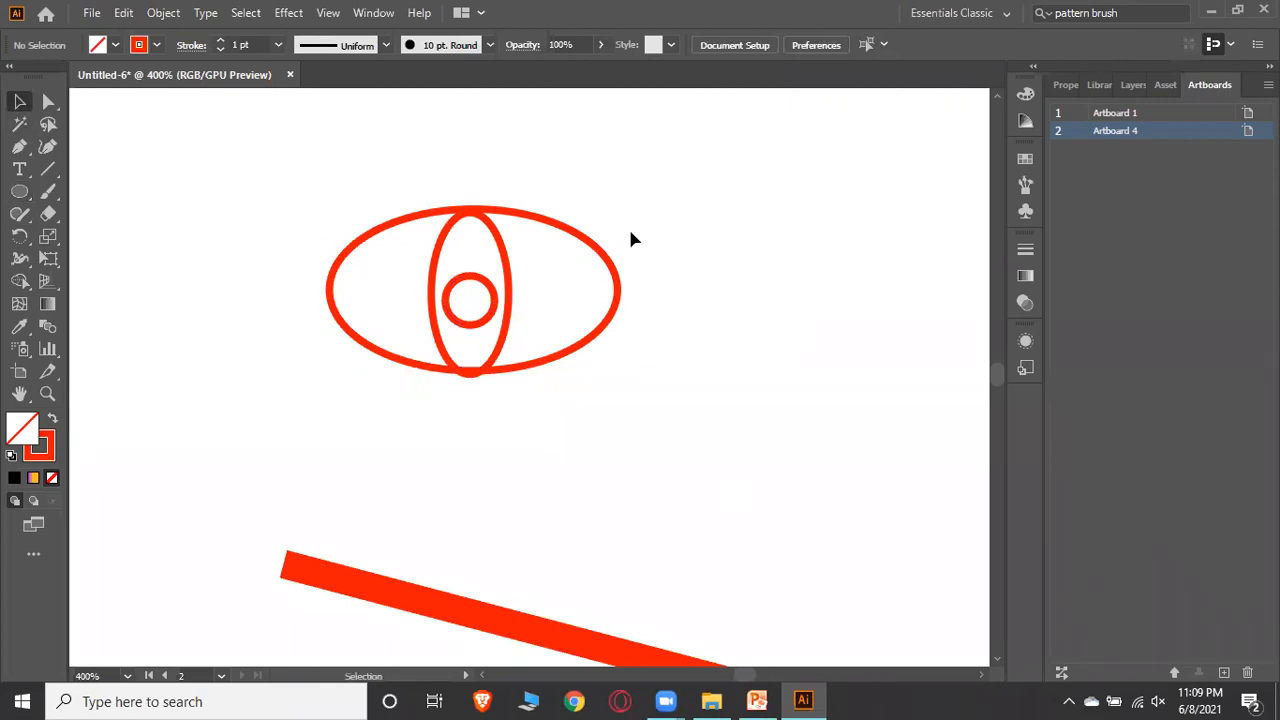
click(127, 676)
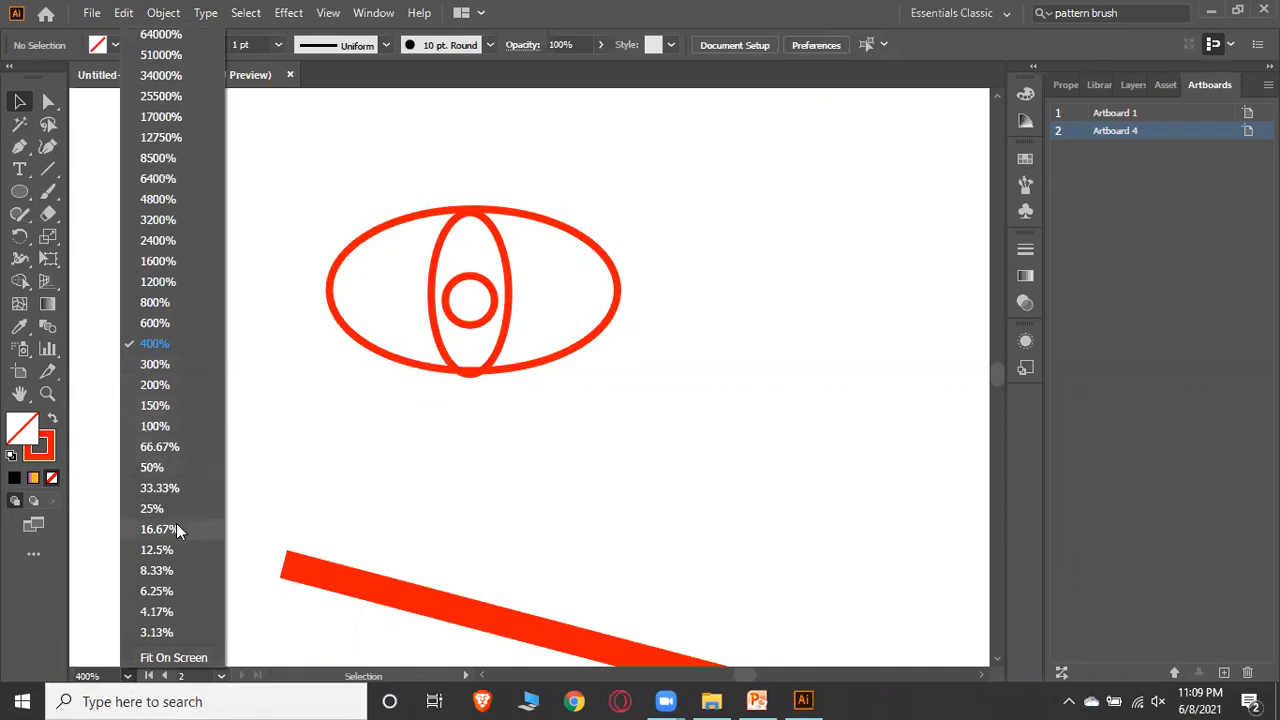
click(160, 447)
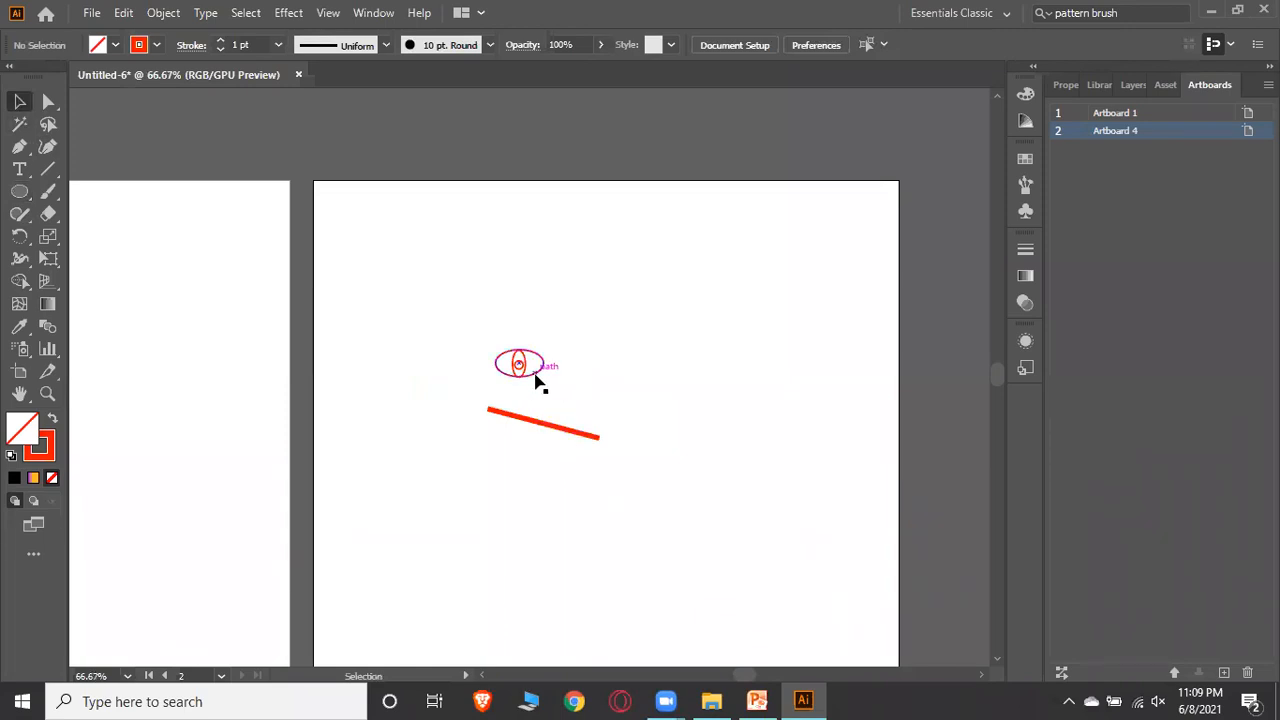
scroll(600, 337, down, 3)
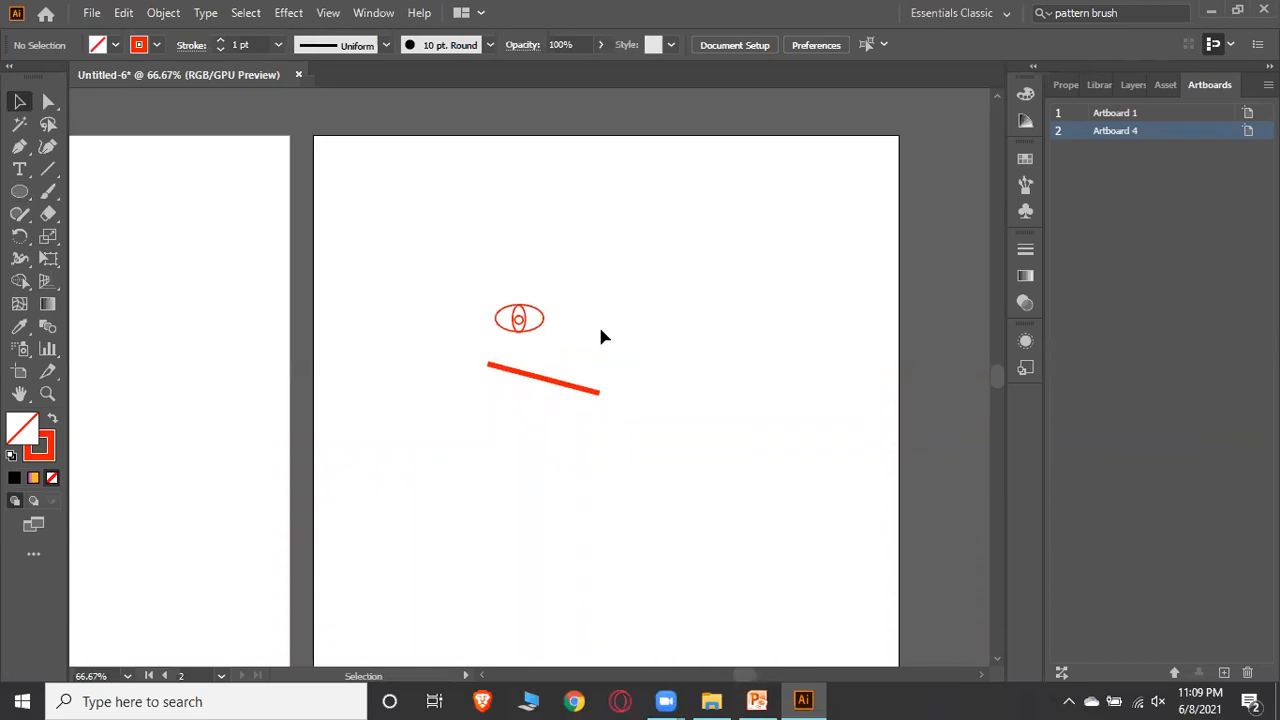
scroll(602, 337, down, 1)
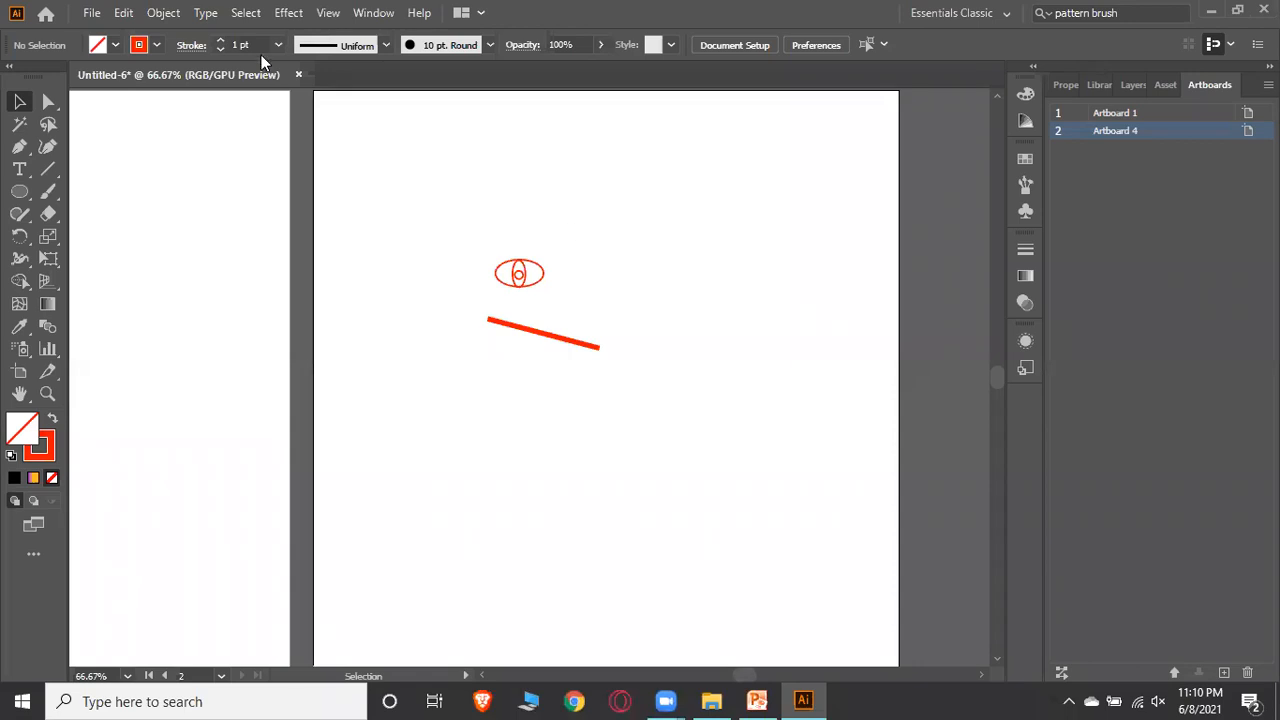
click(121, 12)
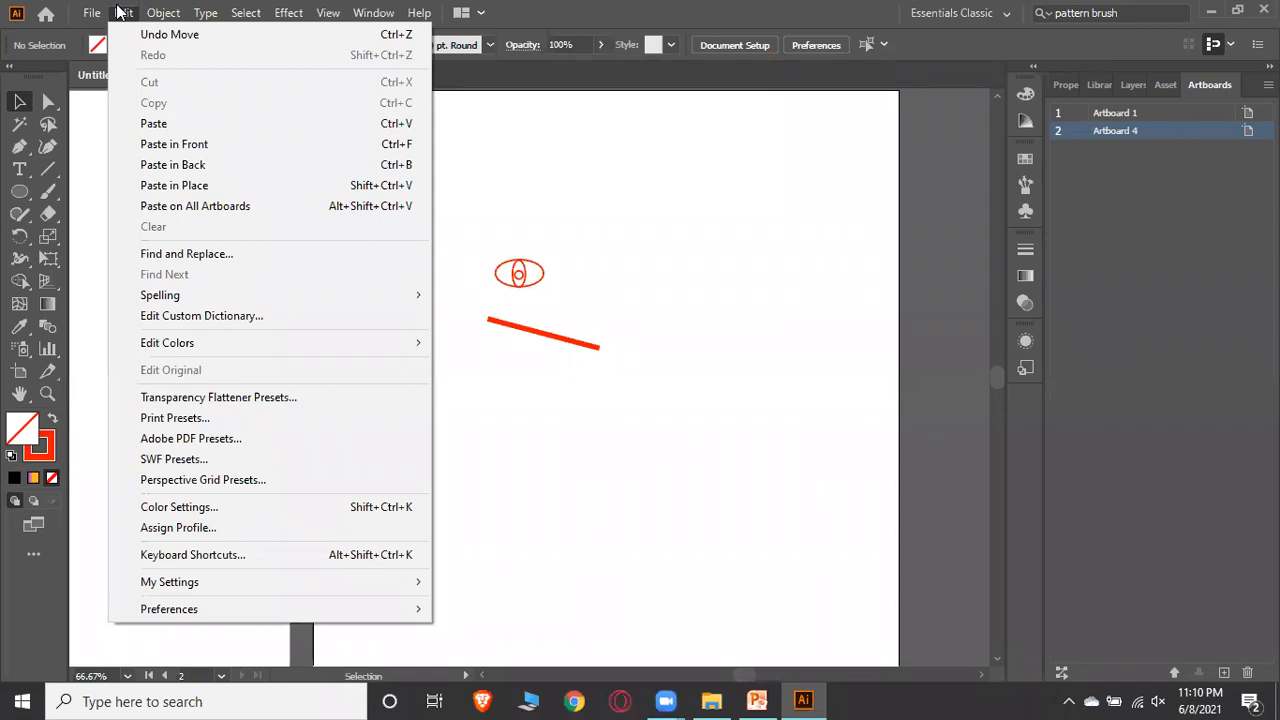
mouse_move(143, 10)
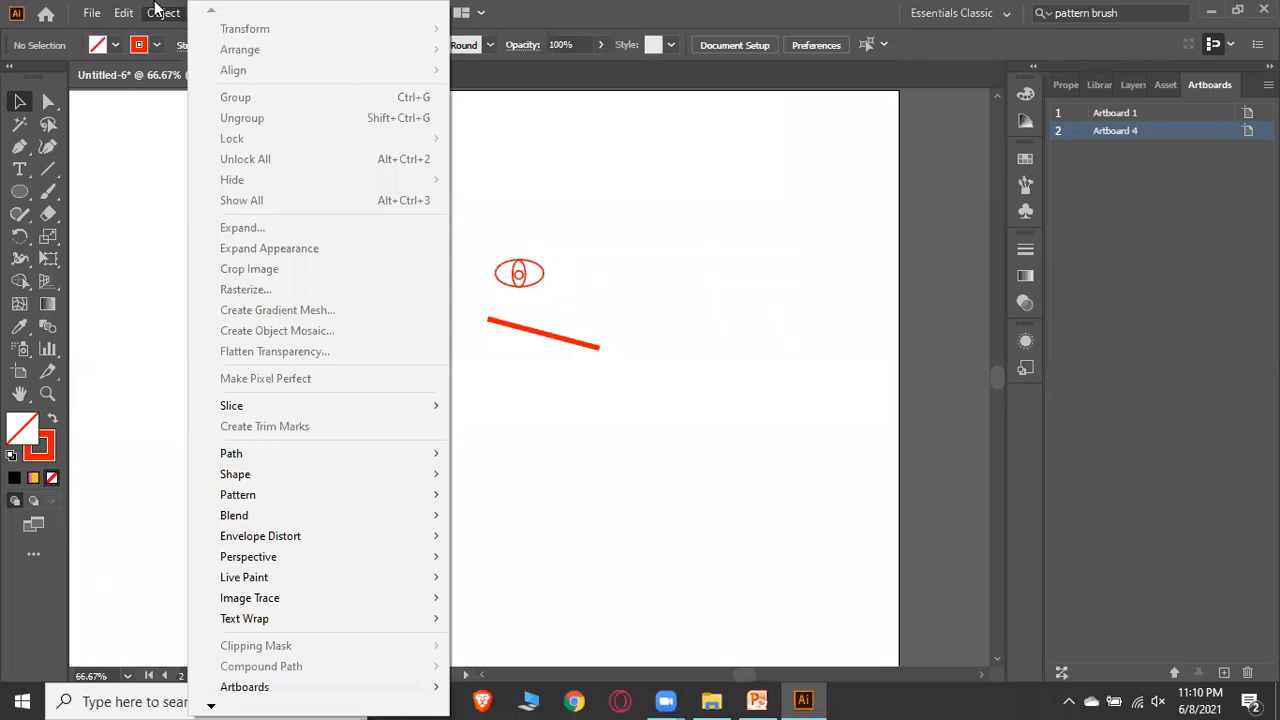
mouse_move(92, 12)
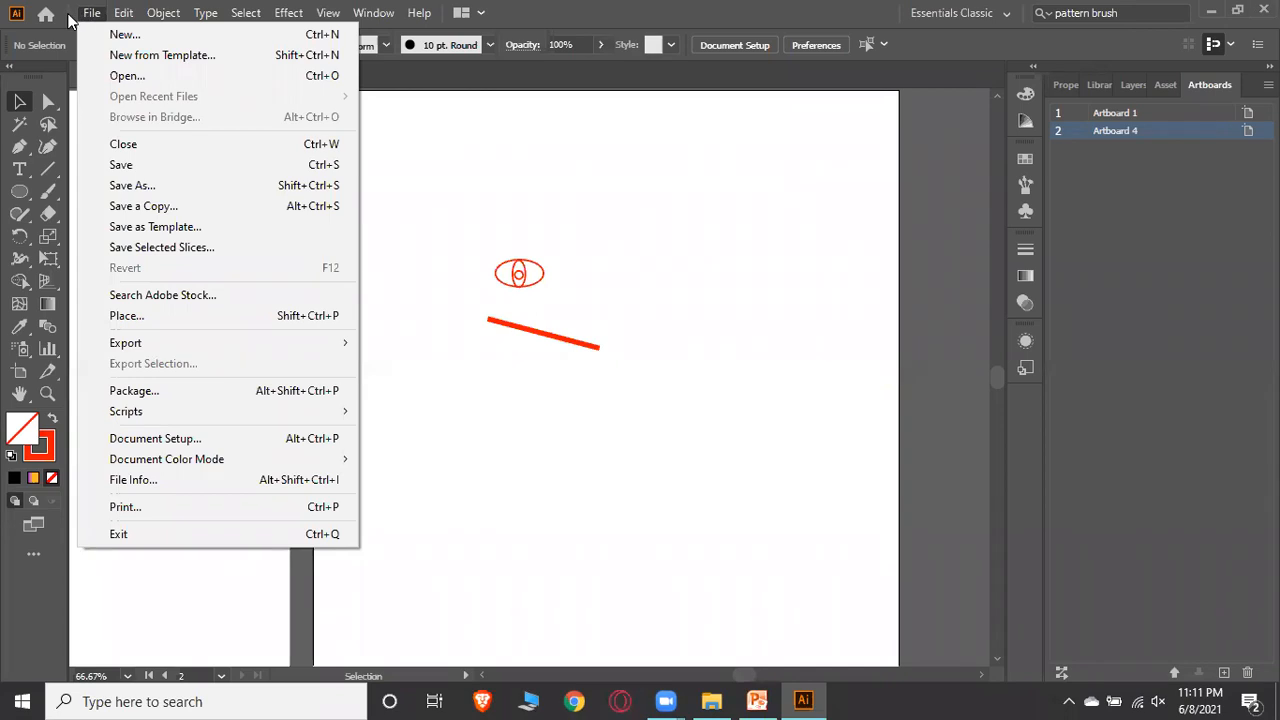
click(827, 173)
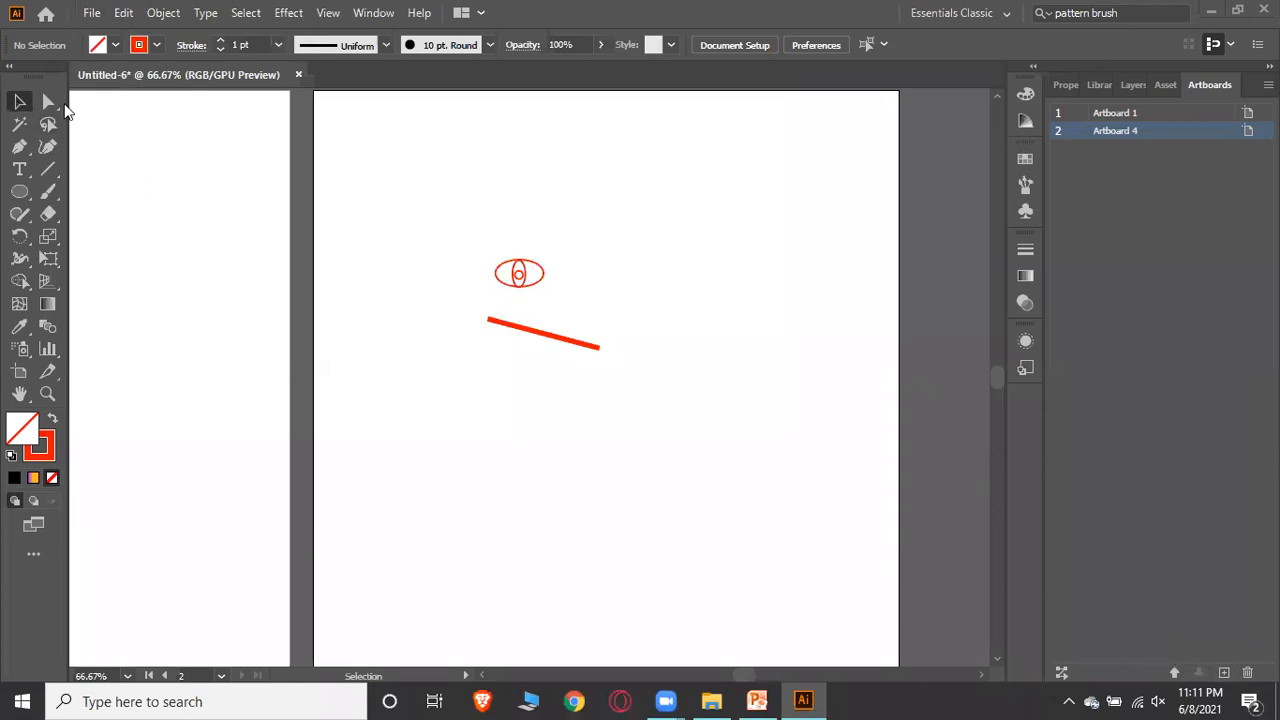
Draw a rectangle covering the whole second artboard and fill it with red
drag(22, 207, 66, 193)
scroll(267, 181, up, 1)
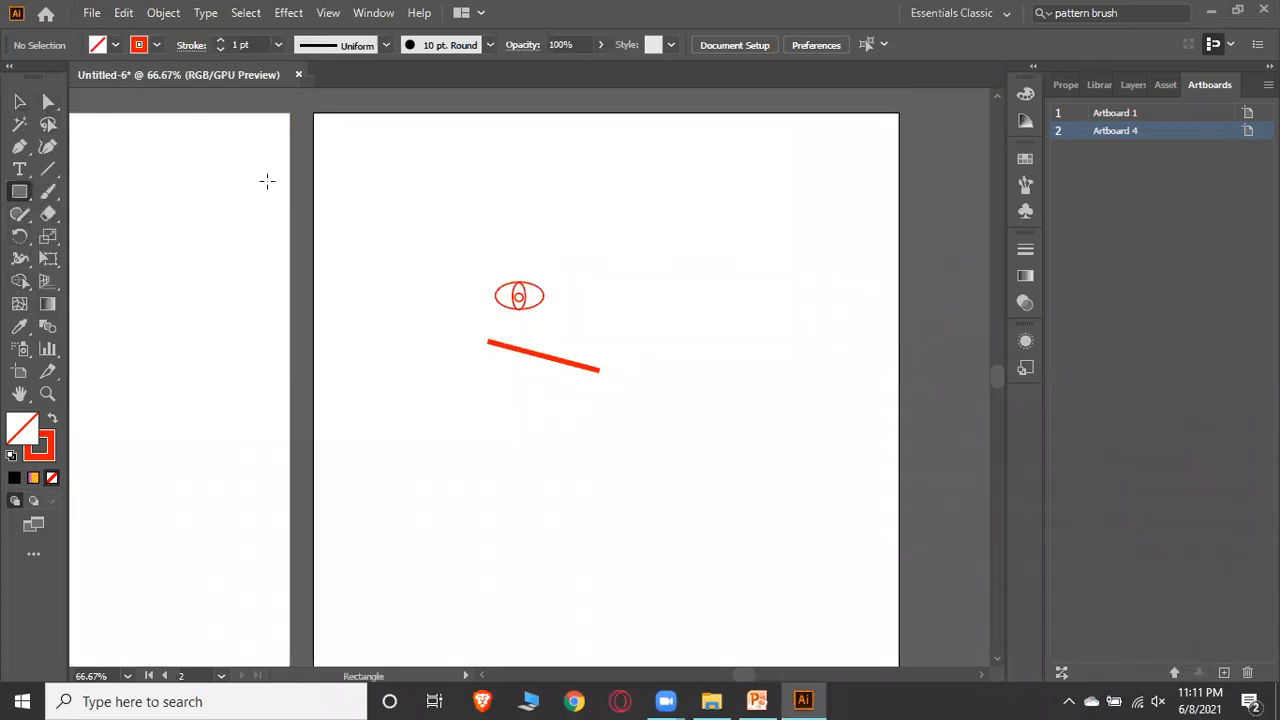
key(ctrl+minus)
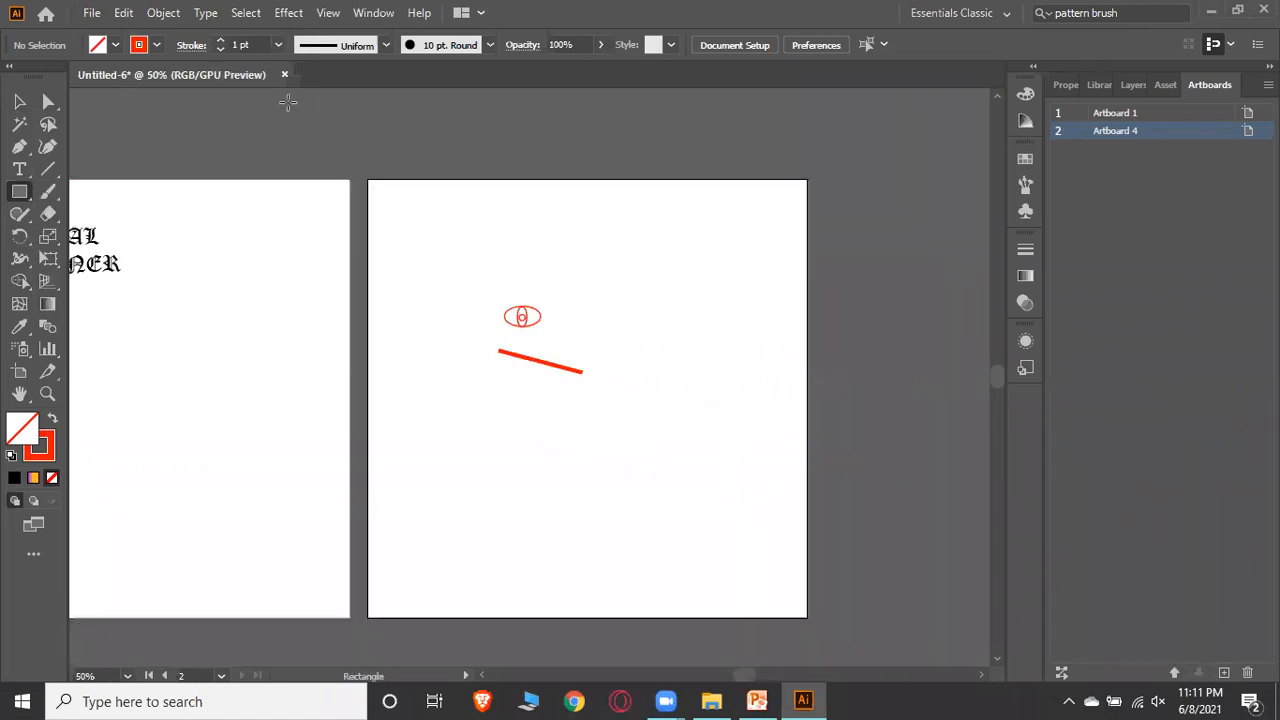
drag(369, 181, 809, 619)
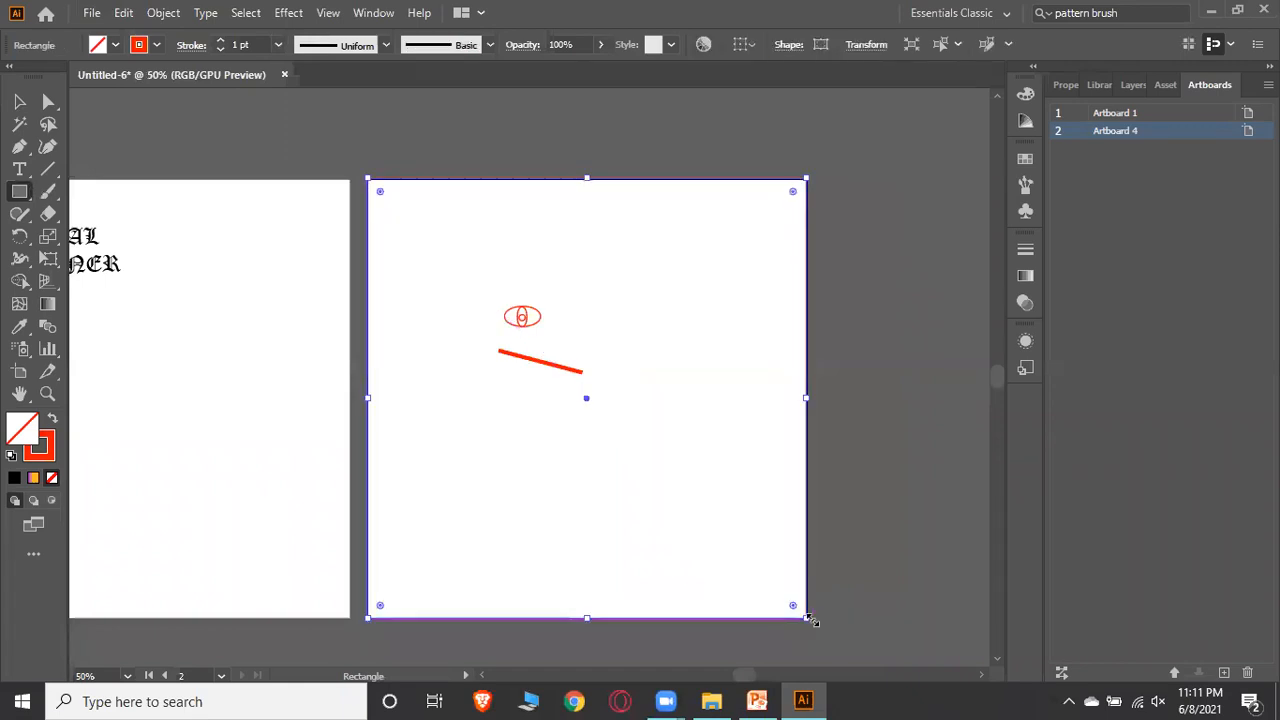
click(116, 46)
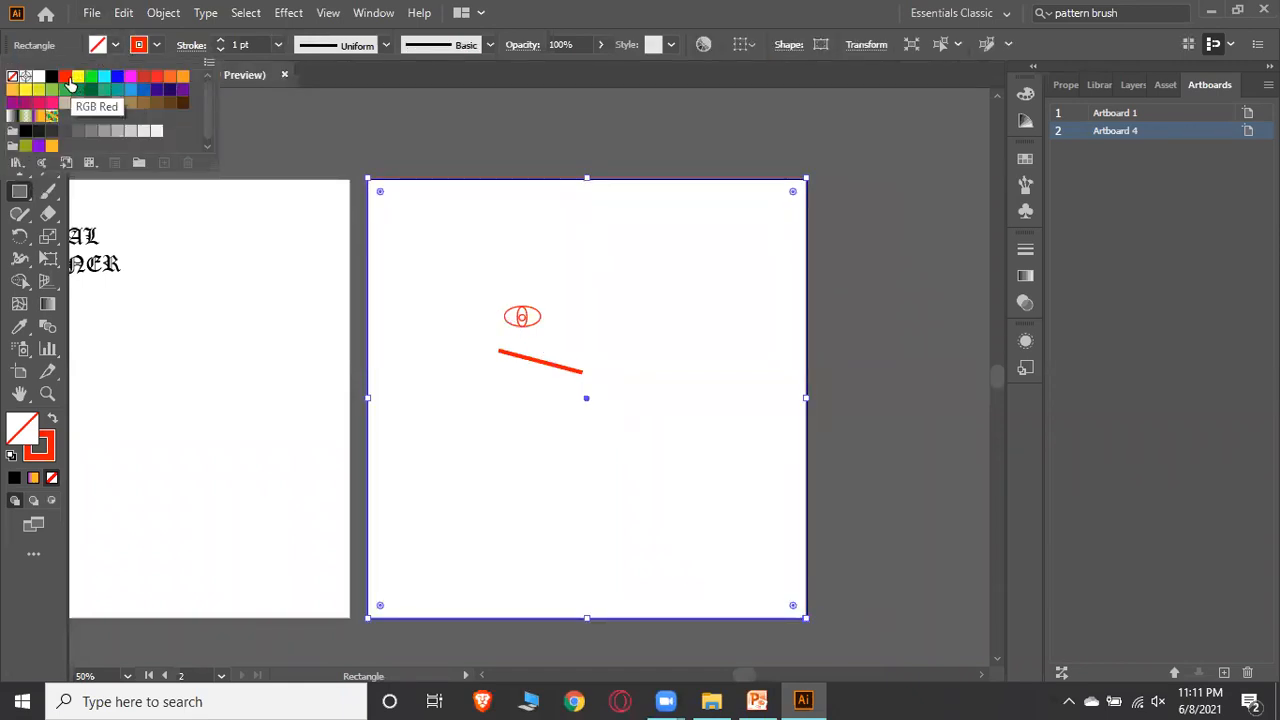
click(116, 47)
click(116, 47)
click(66, 80)
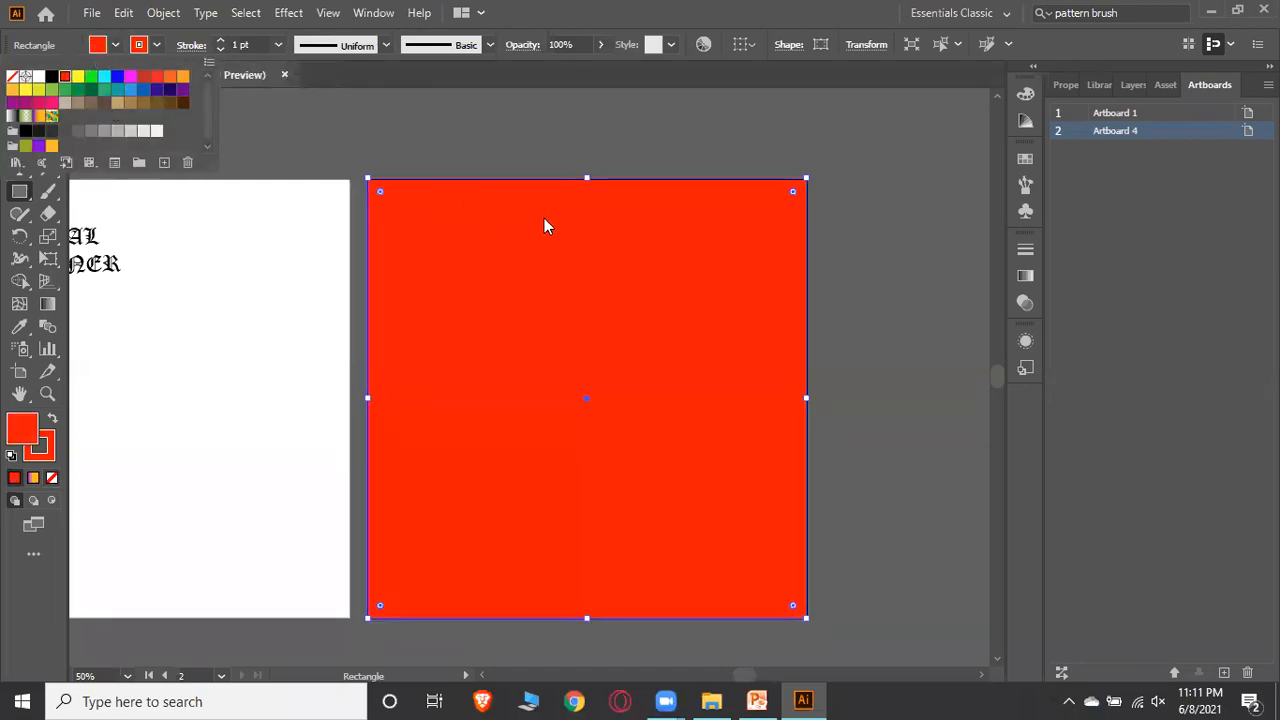
Send the red rectangle to the back behind the eye shapes and line
right_click(581, 249)
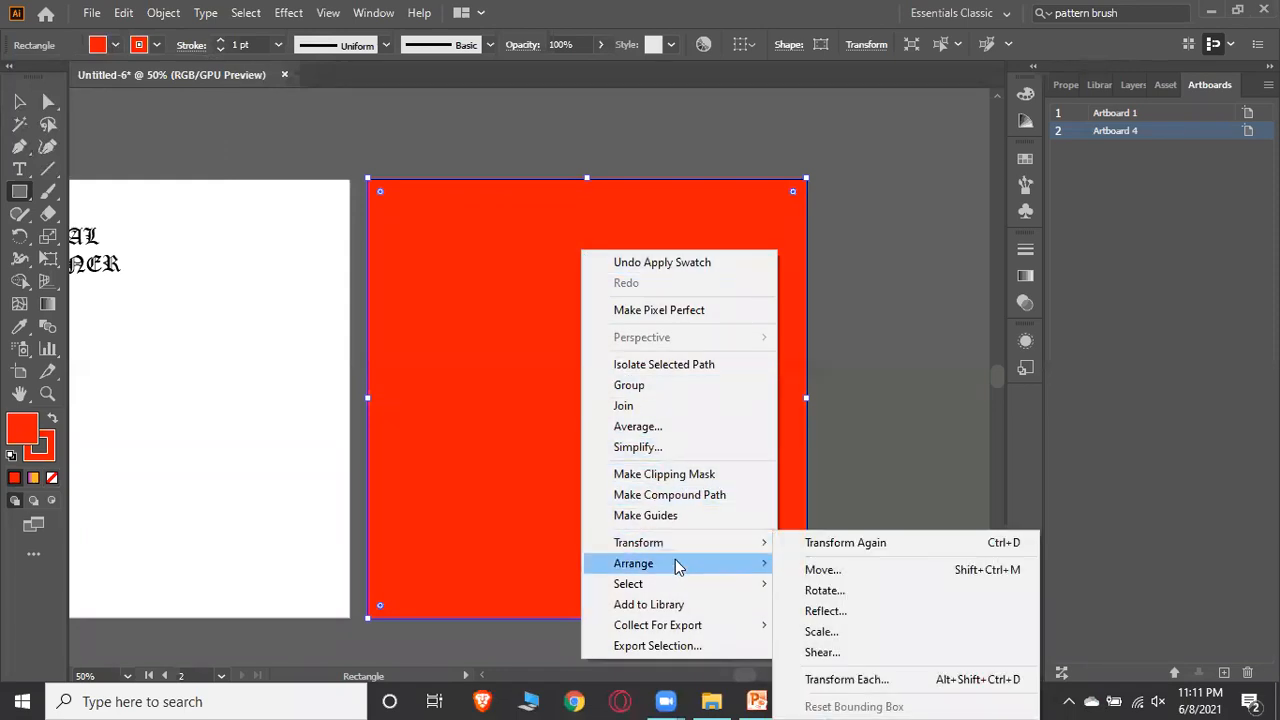
mouse_move(676, 567)
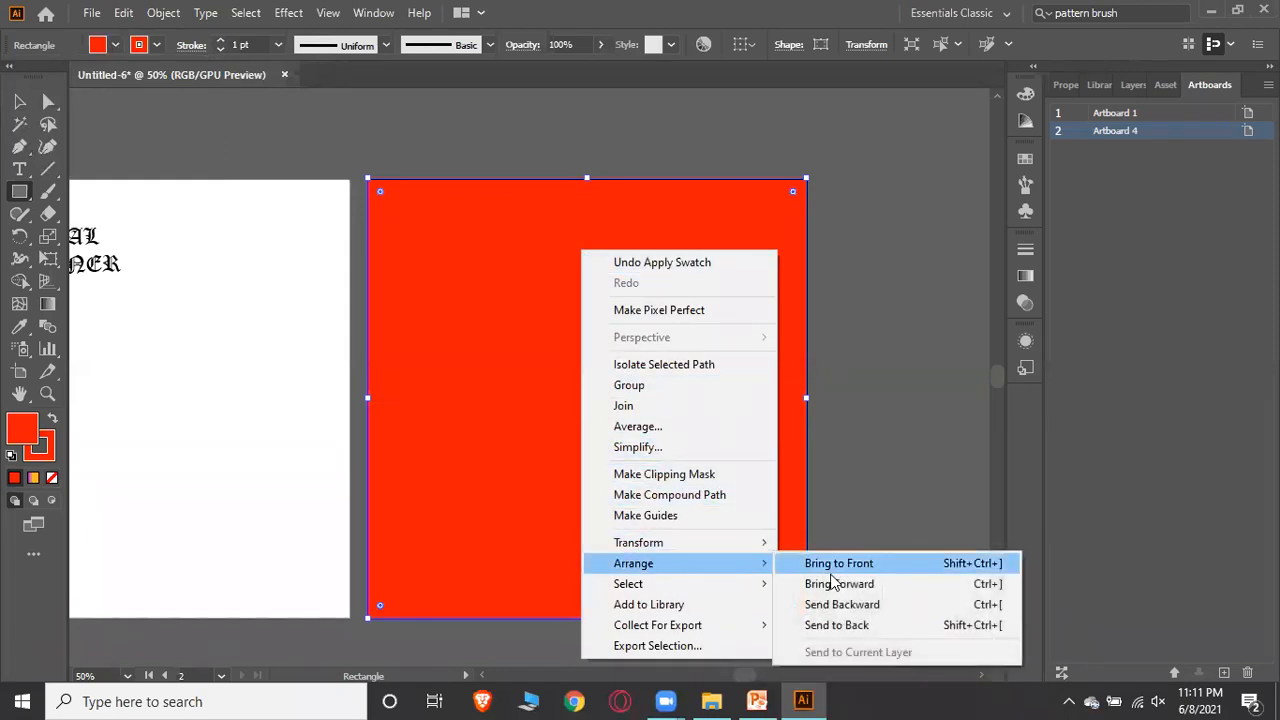
click(847, 626)
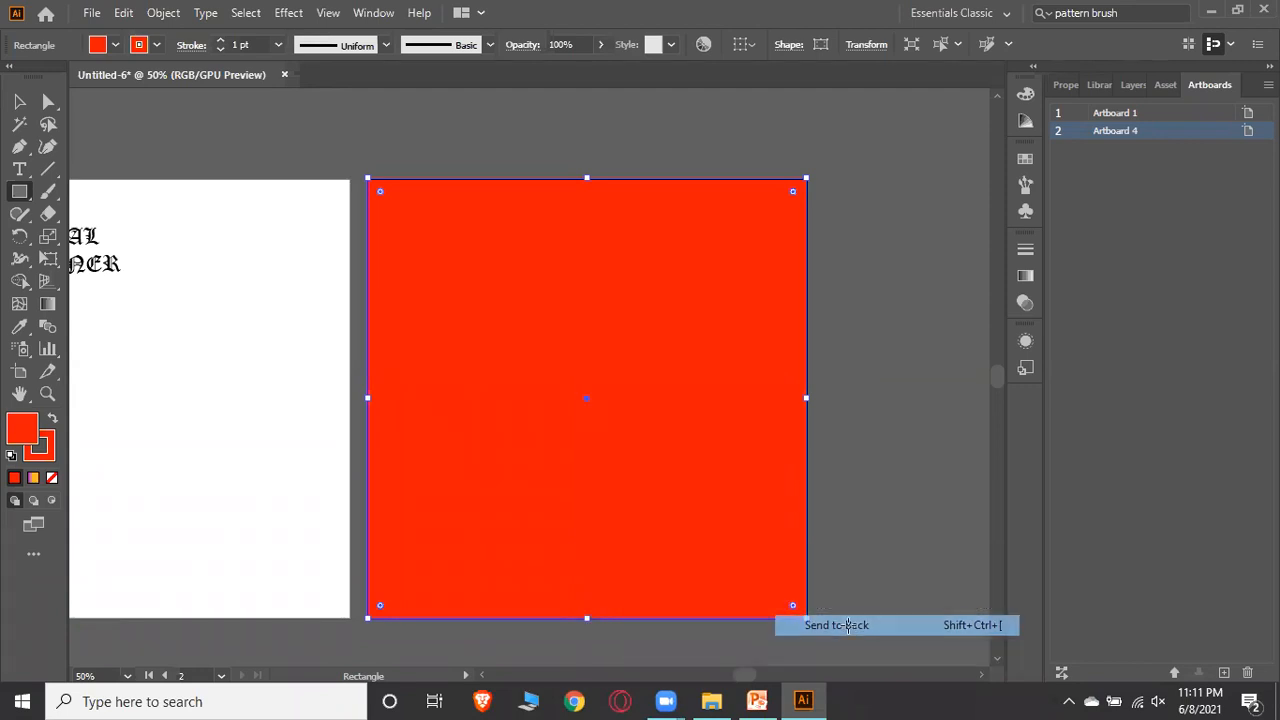
right_click(690, 320)
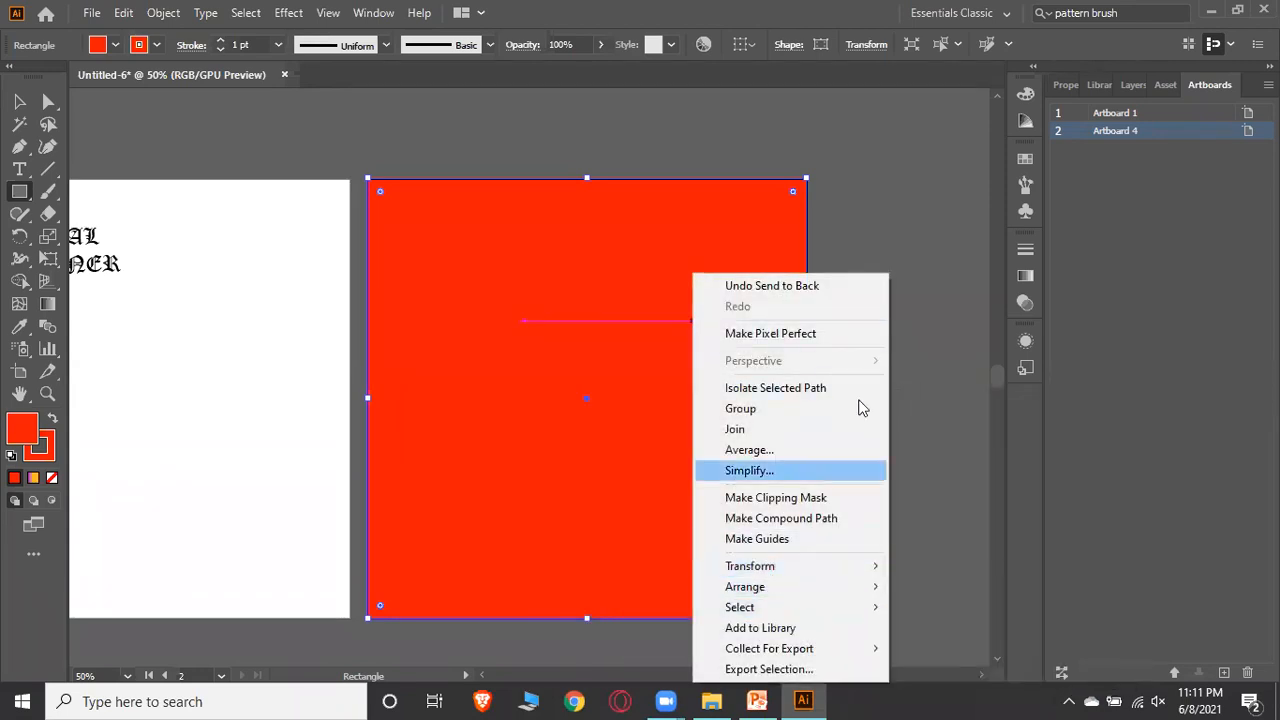
click(924, 287)
click(682, 381)
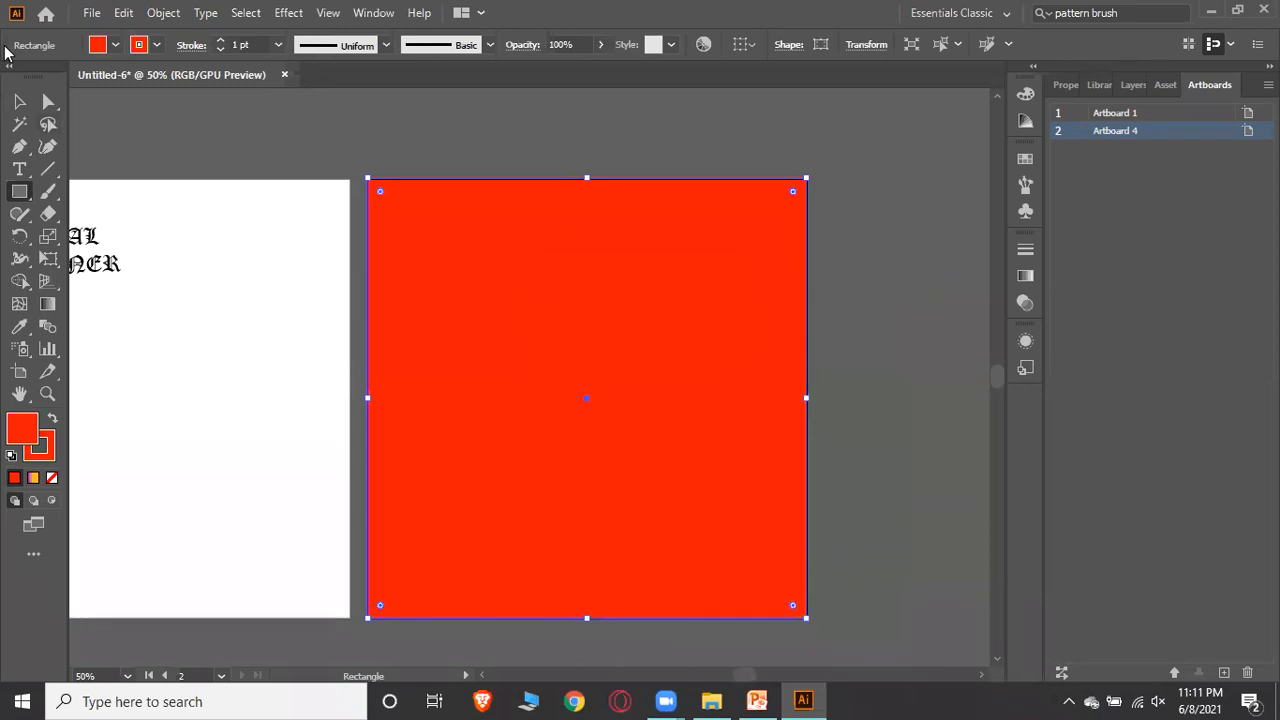
click(155, 14)
click(146, 18)
click(146, 18)
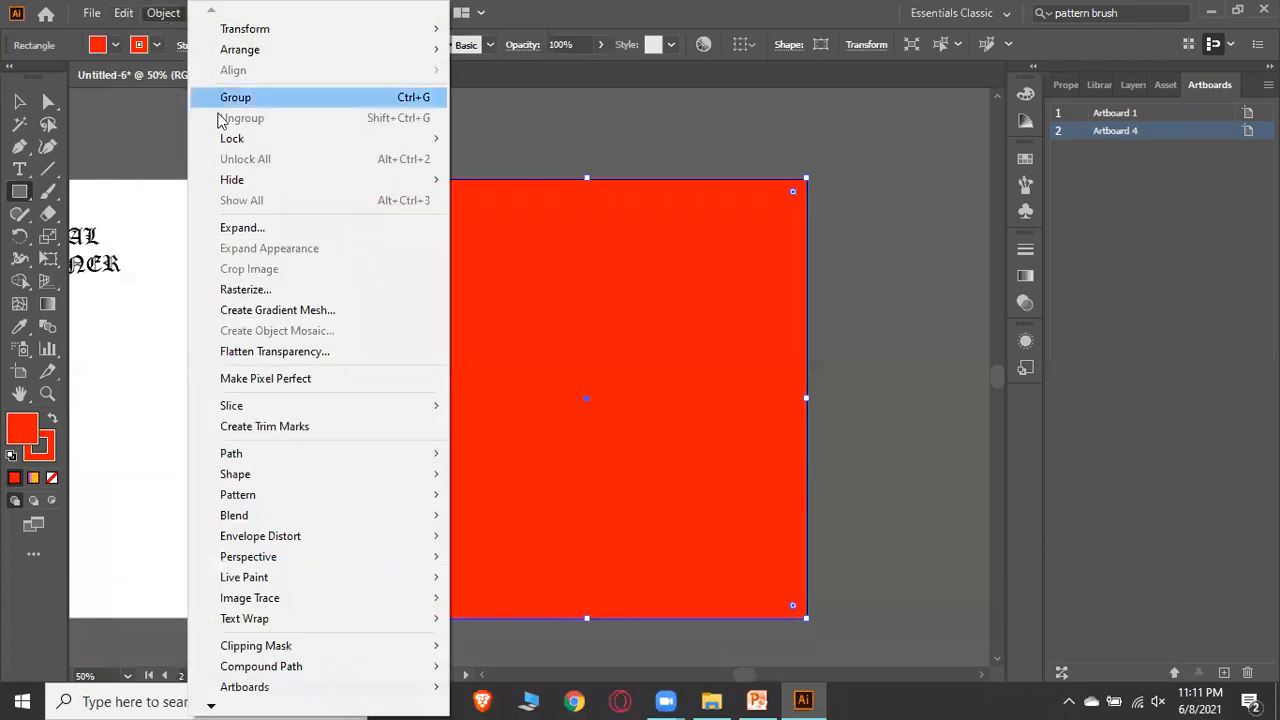
mouse_move(388, 145)
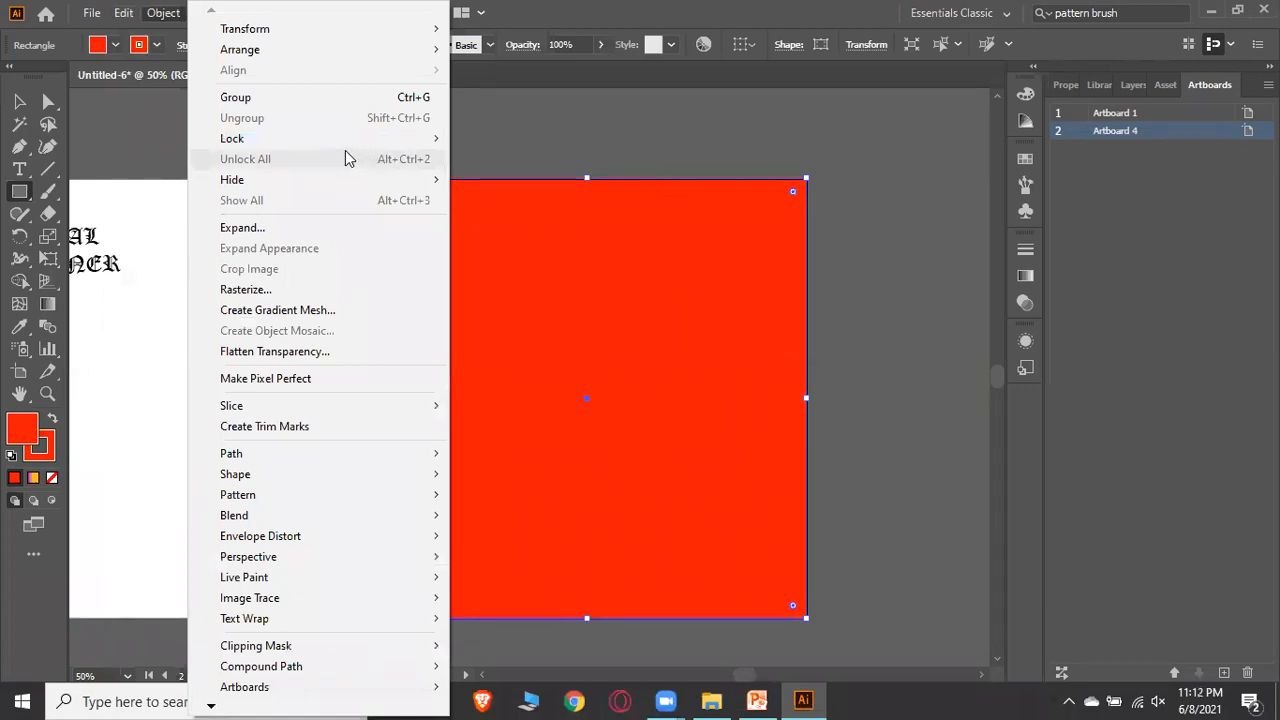
mouse_move(338, 148)
click(502, 138)
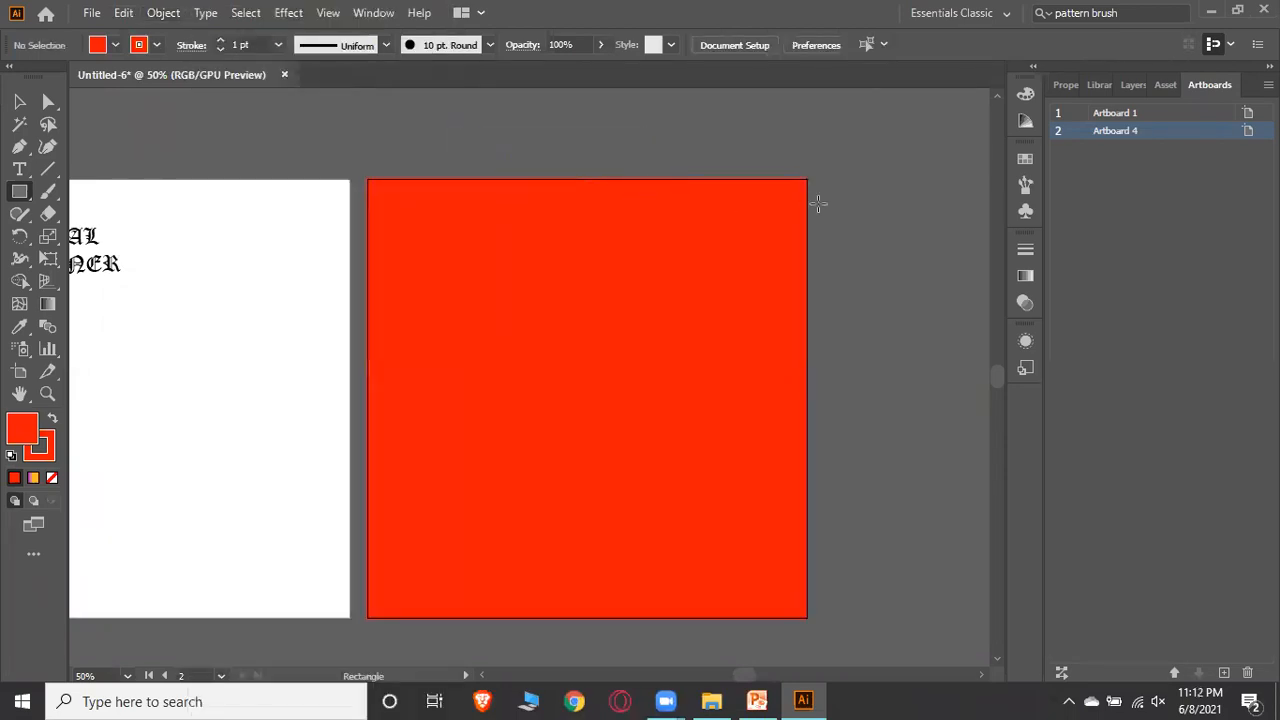
Select the eye shapes and the line together and fill them with white
click(19, 101)
drag(398, 229, 632, 435)
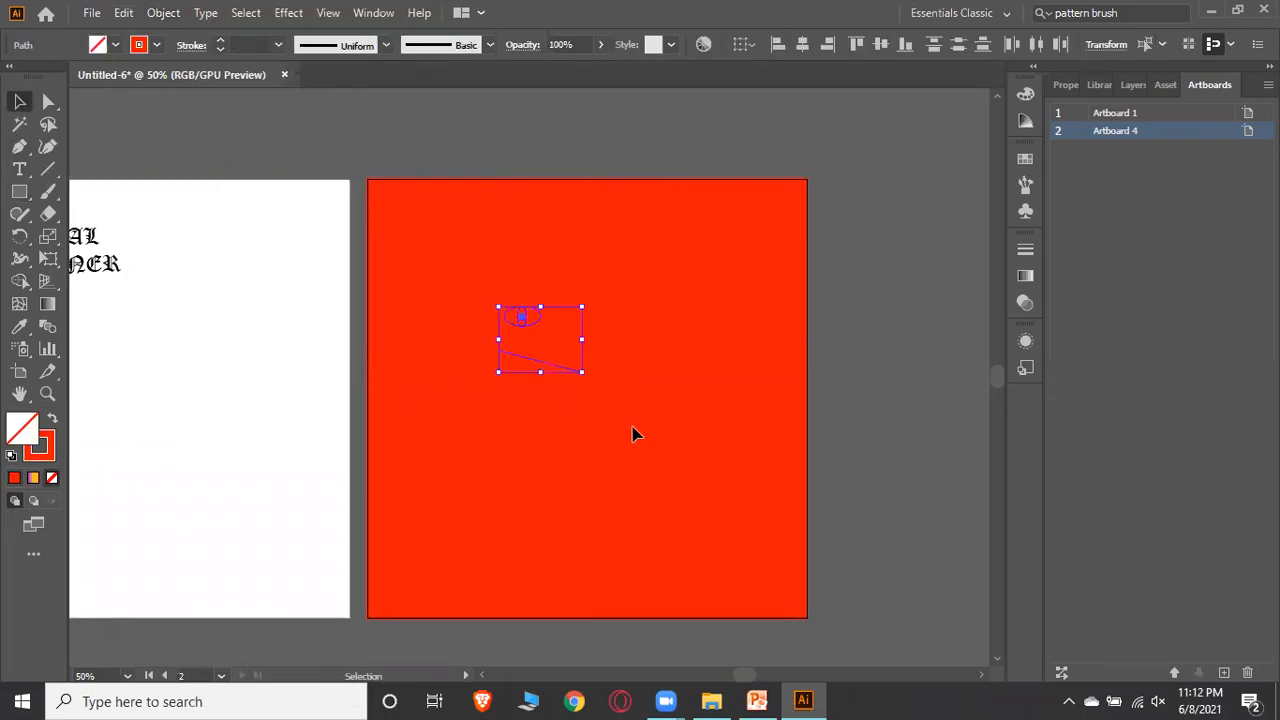
click(115, 45)
click(46, 83)
click(724, 178)
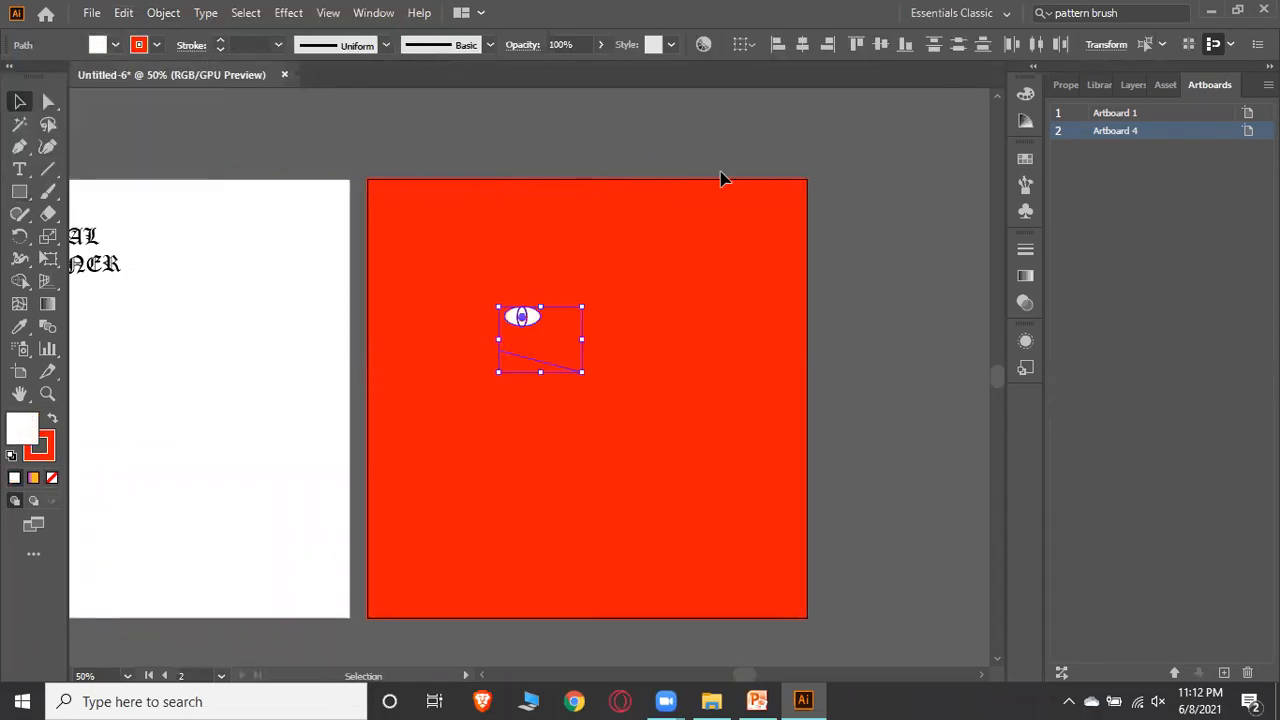
click(820, 266)
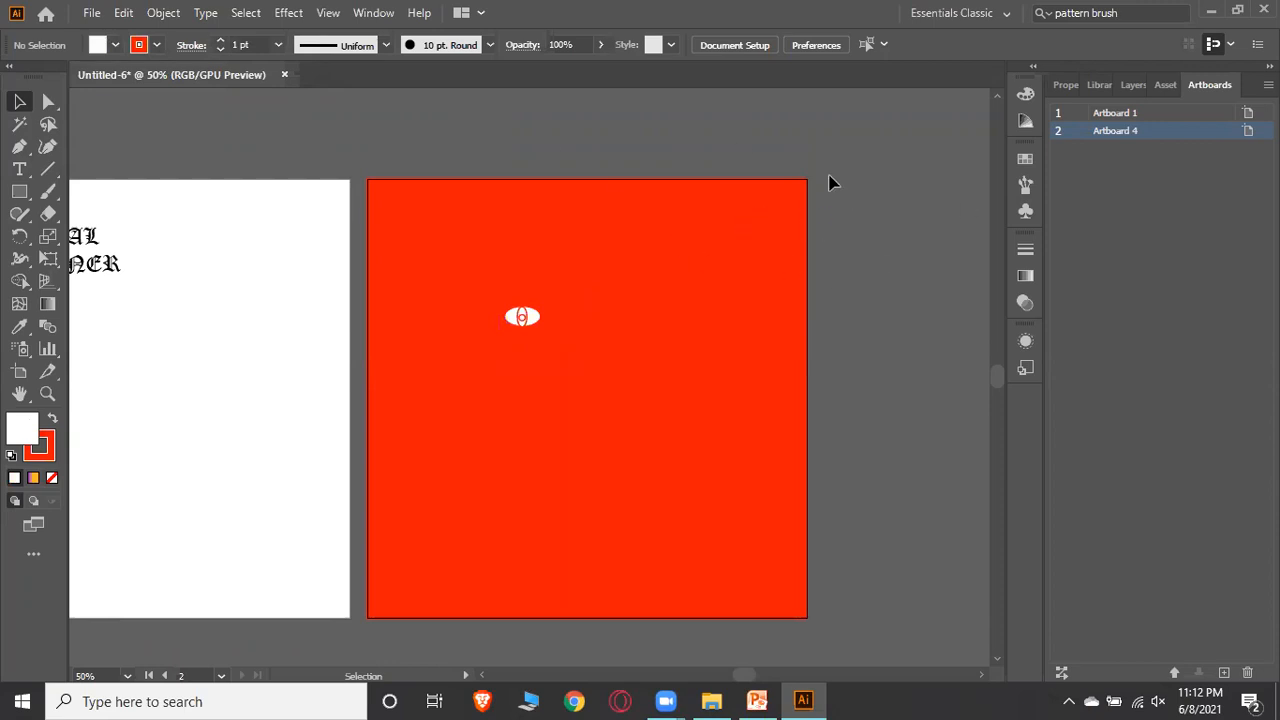
click(91, 12)
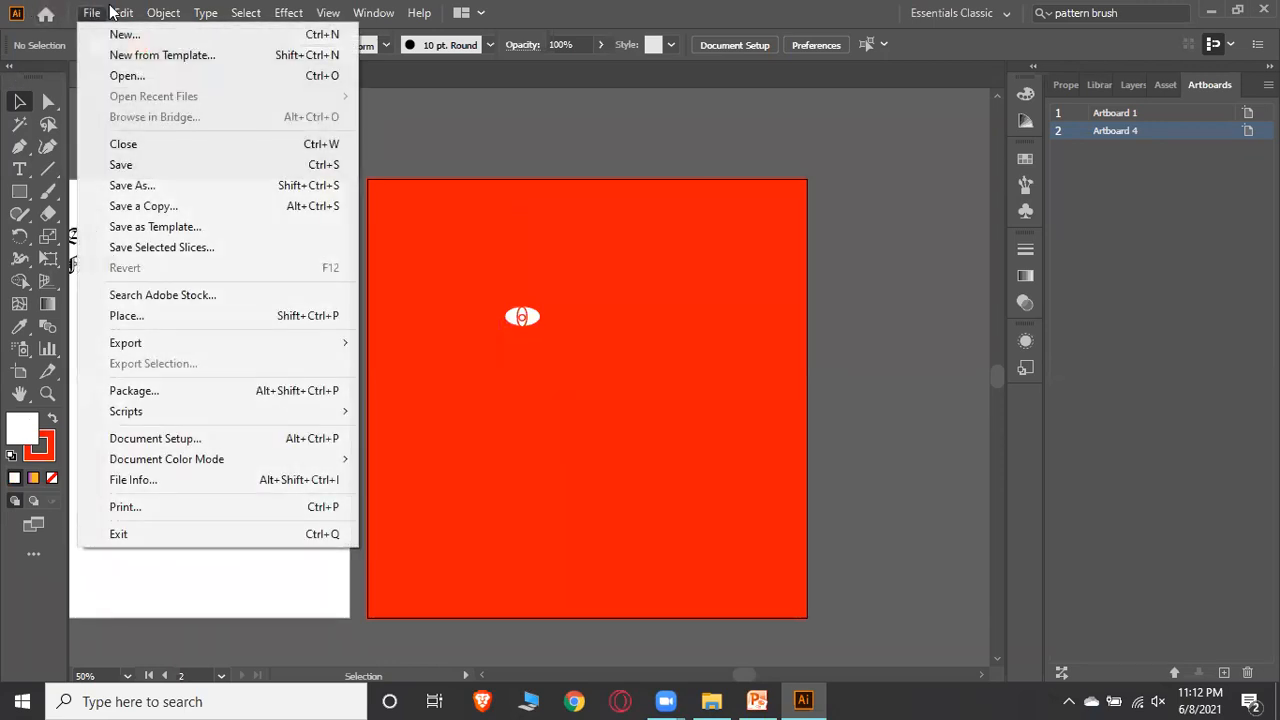
click(924, 210)
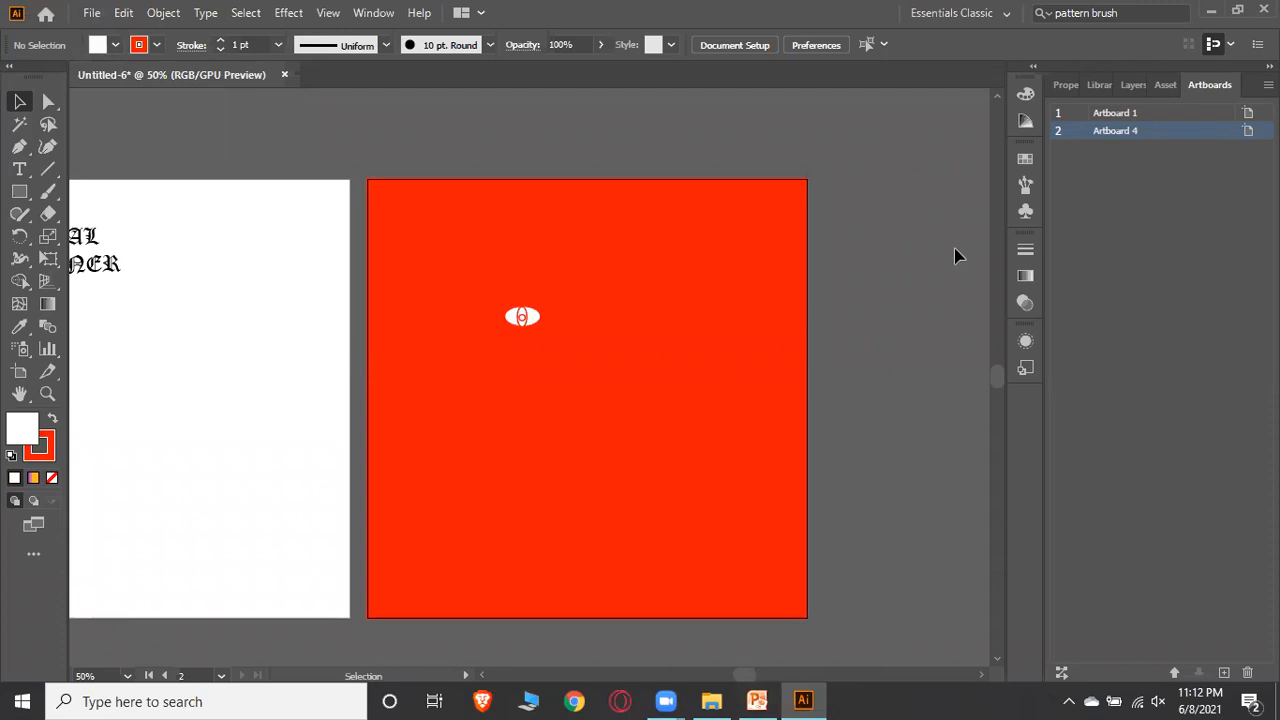
click(373, 13)
click(908, 217)
click(797, 699)
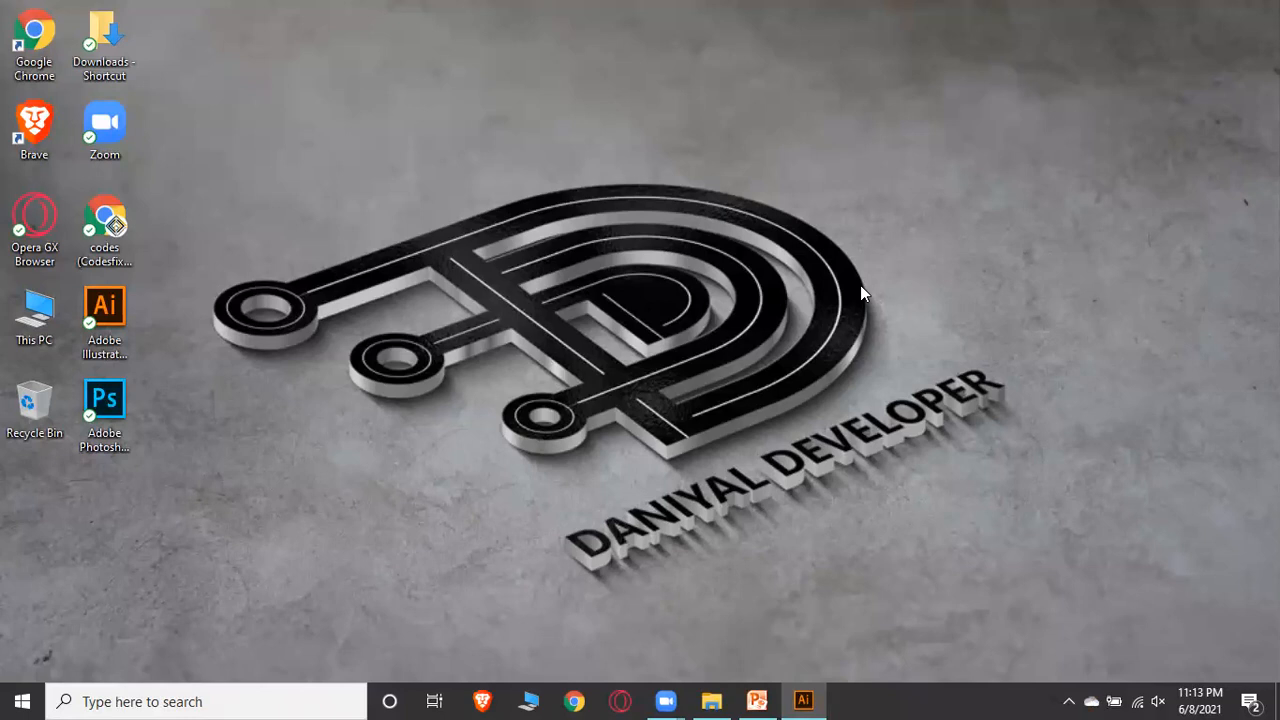
click(803, 700)
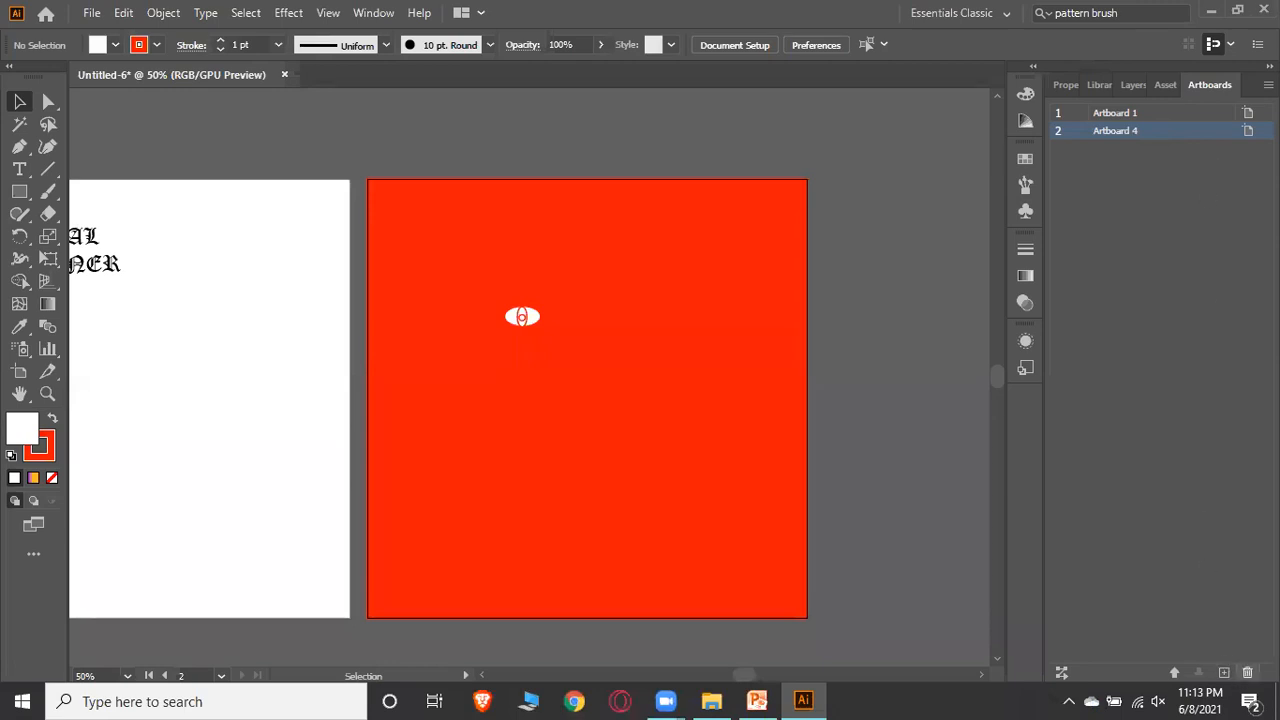
Delete the second artboard, then select and delete stray objects on the first artboard
click(1248, 672)
drag(740, 675, 728, 678)
drag(393, 308, 576, 413)
key(Delete)
Select the Daniyal Designer logo group, scale it up and move it to the middle of the artboard
drag(395, 181, 589, 347)
key(v)
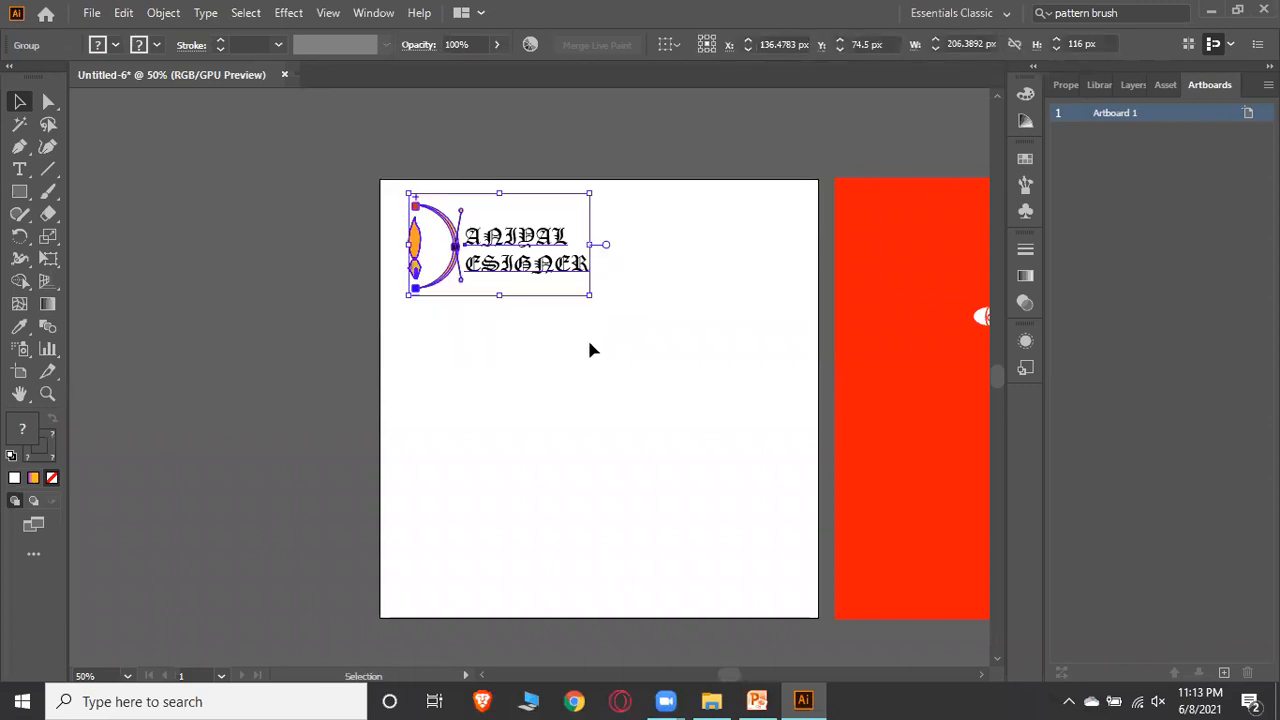
drag(598, 293, 746, 494)
drag(608, 350, 638, 429)
click(694, 500)
key(a)
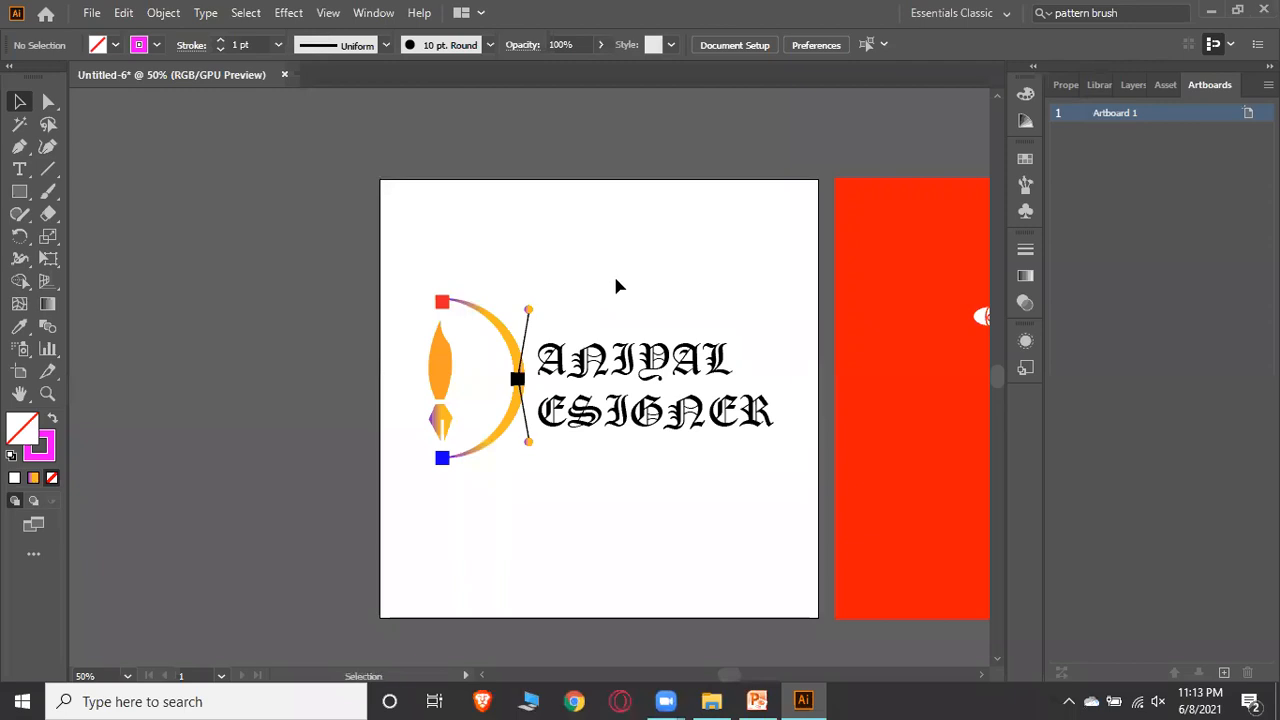
Save the document as an Adobe Illustrator (*.AI) file named DANIYALDESIGNER with default options
key(ctrl+shift+s)
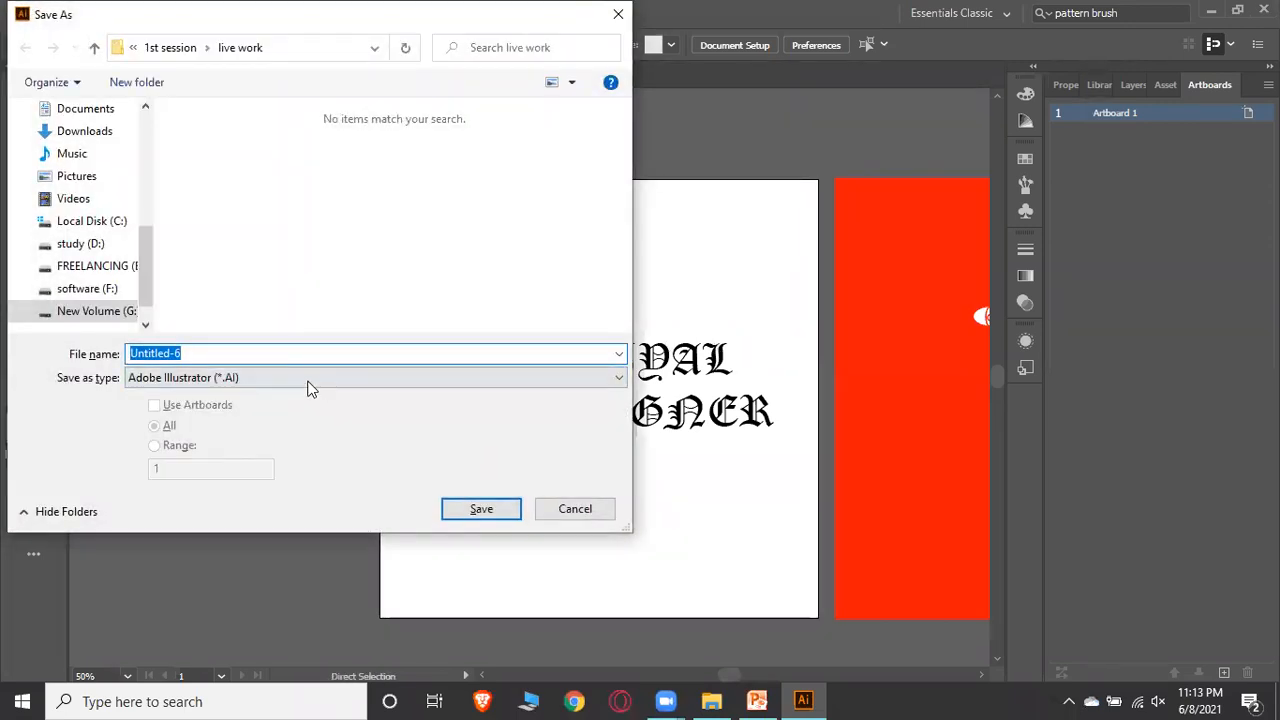
click(308, 380)
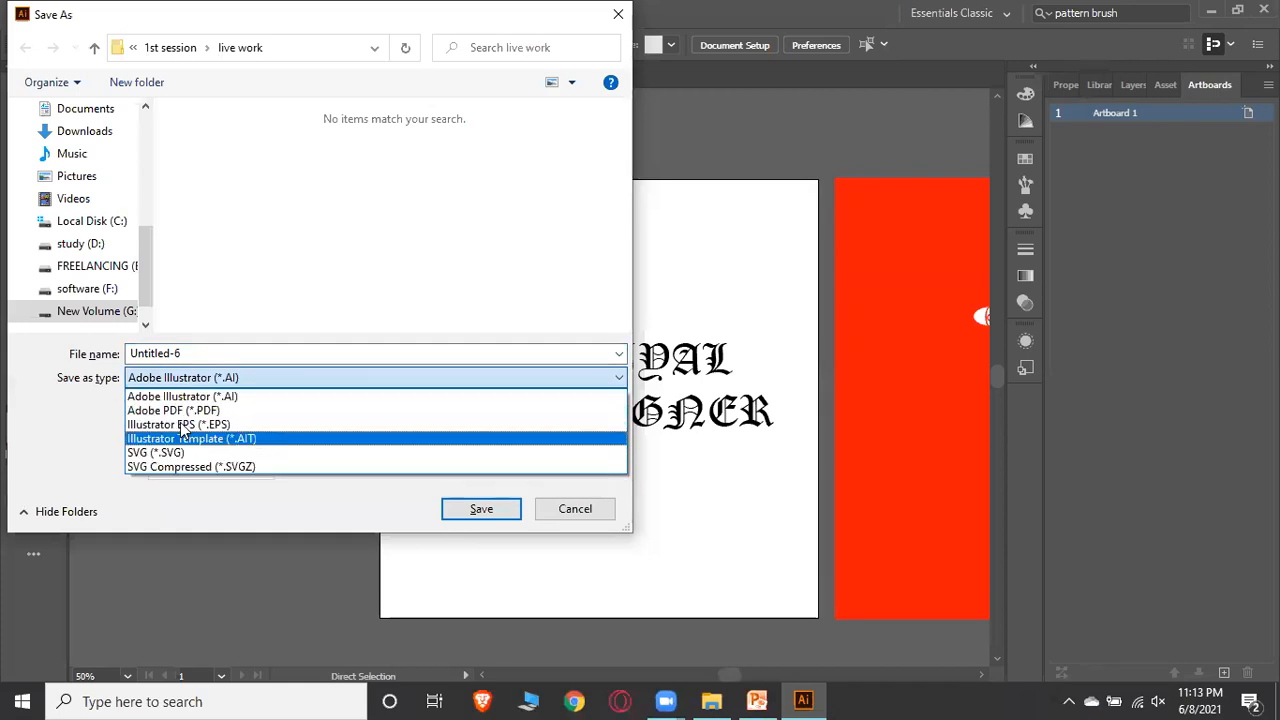
click(257, 396)
click(267, 353)
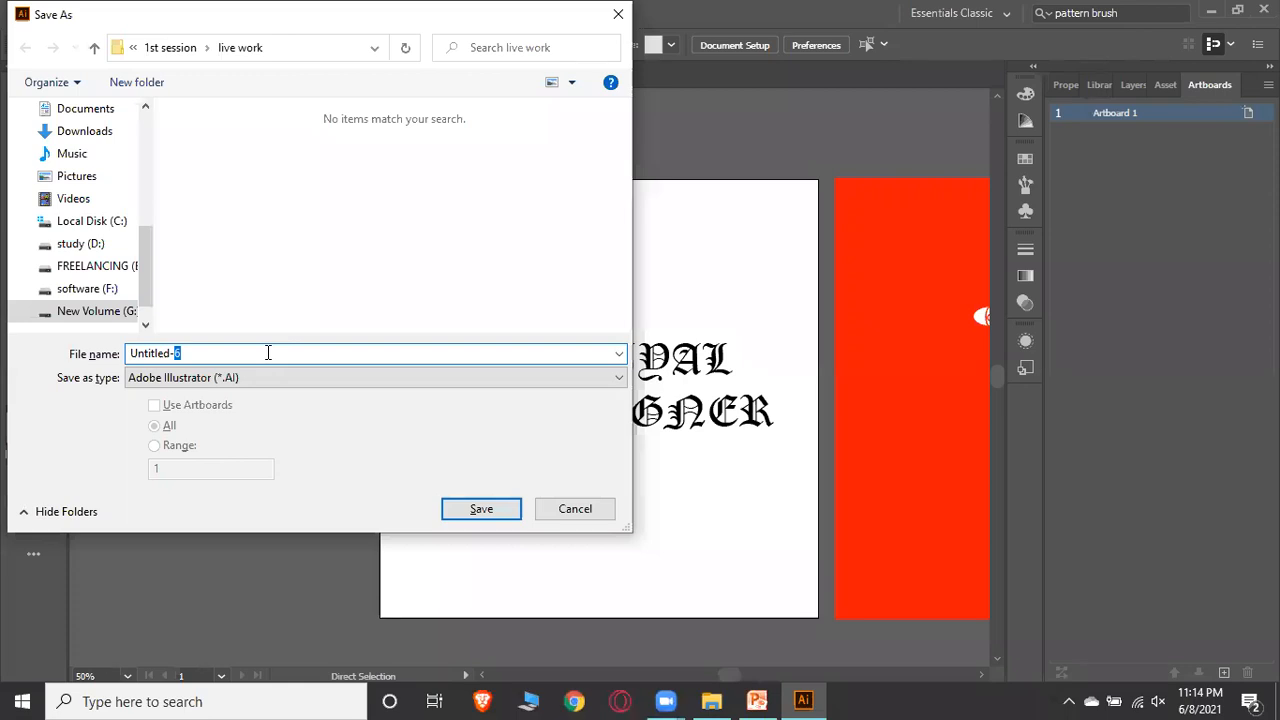
key(ctrl+a)
text(DANIYALDESGGNE)
key(Return)
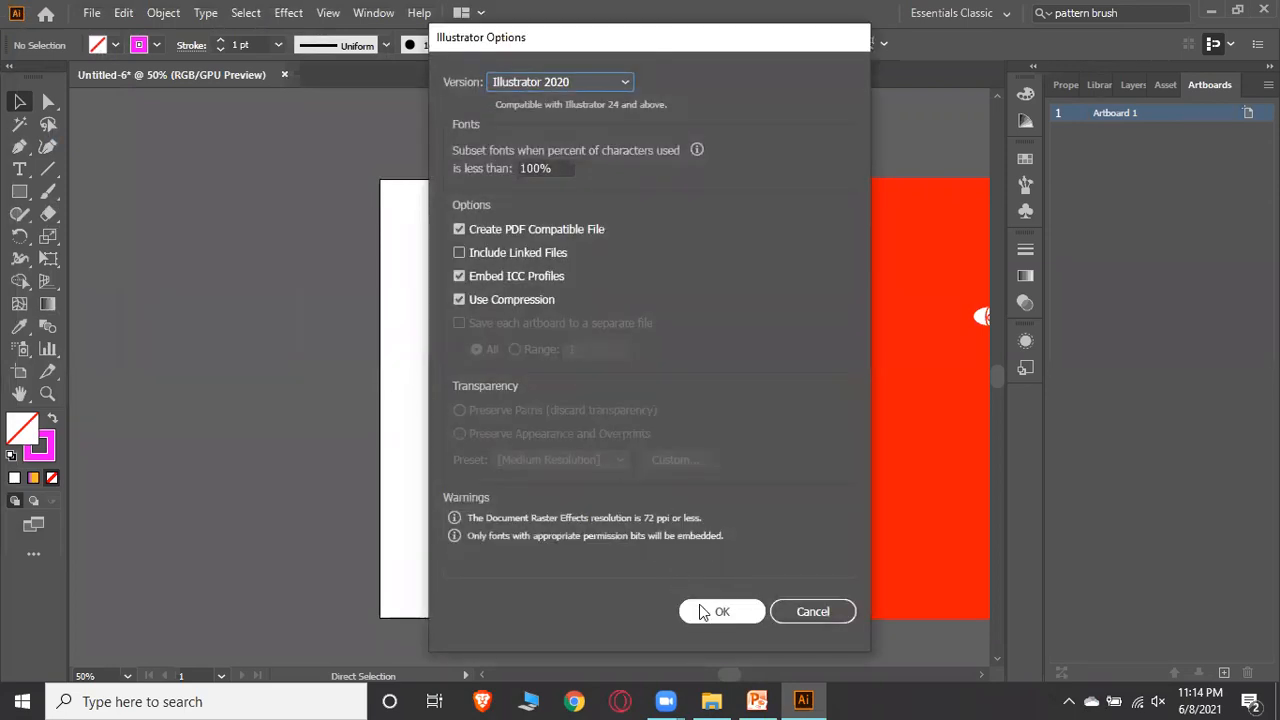
click(700, 608)
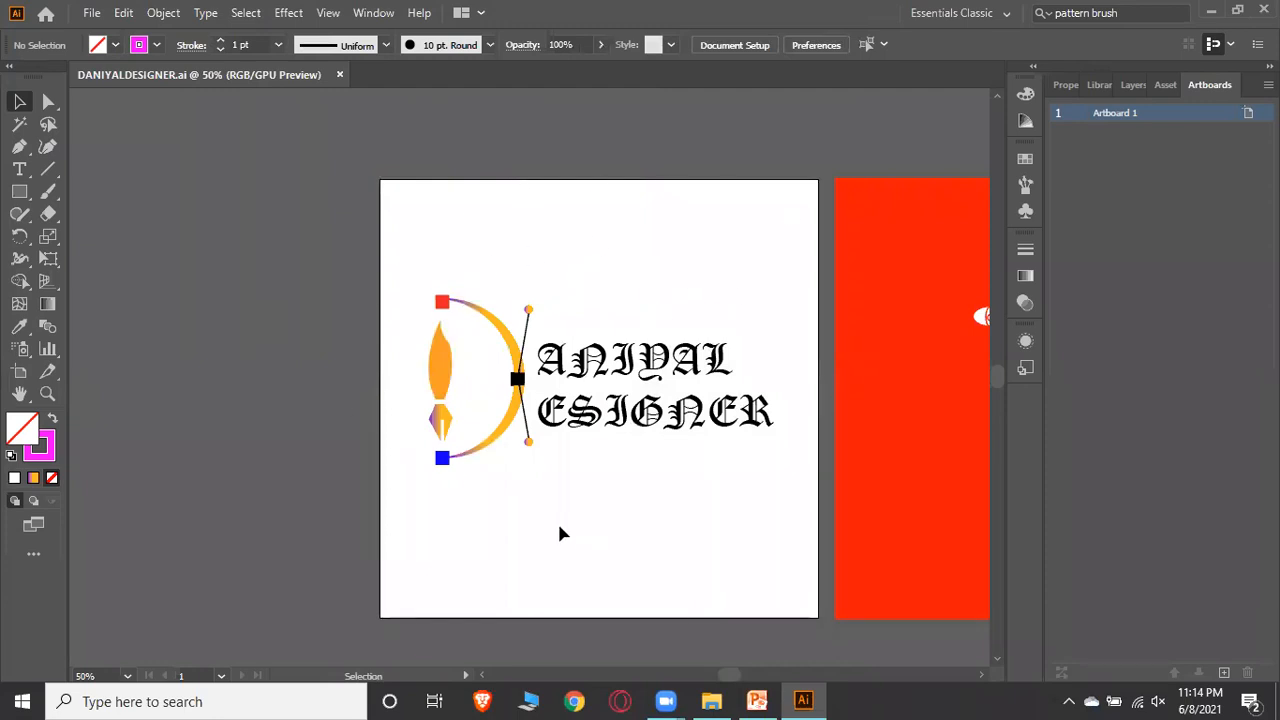
Open the Save for Web dialog and set the export format to JPEG
key(ctrl)
key(shift)
key(ctrl+alt+shift+s)
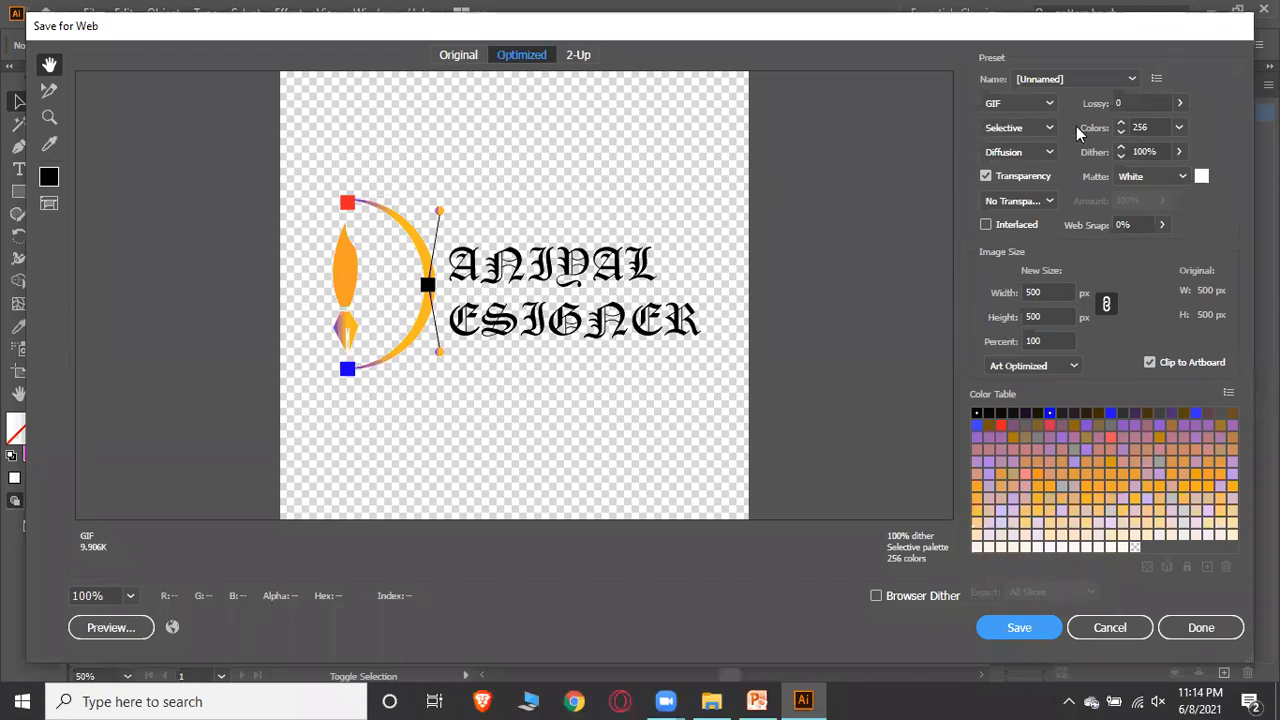
click(1066, 90)
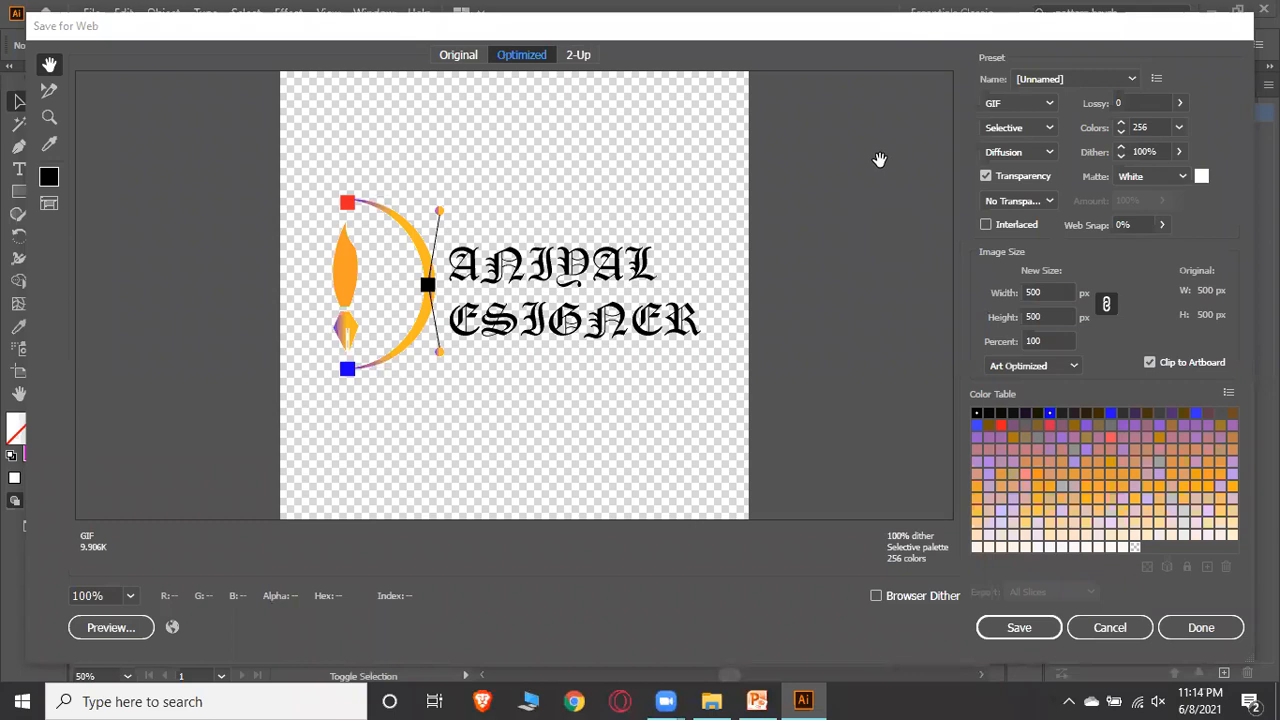
click(1036, 105)
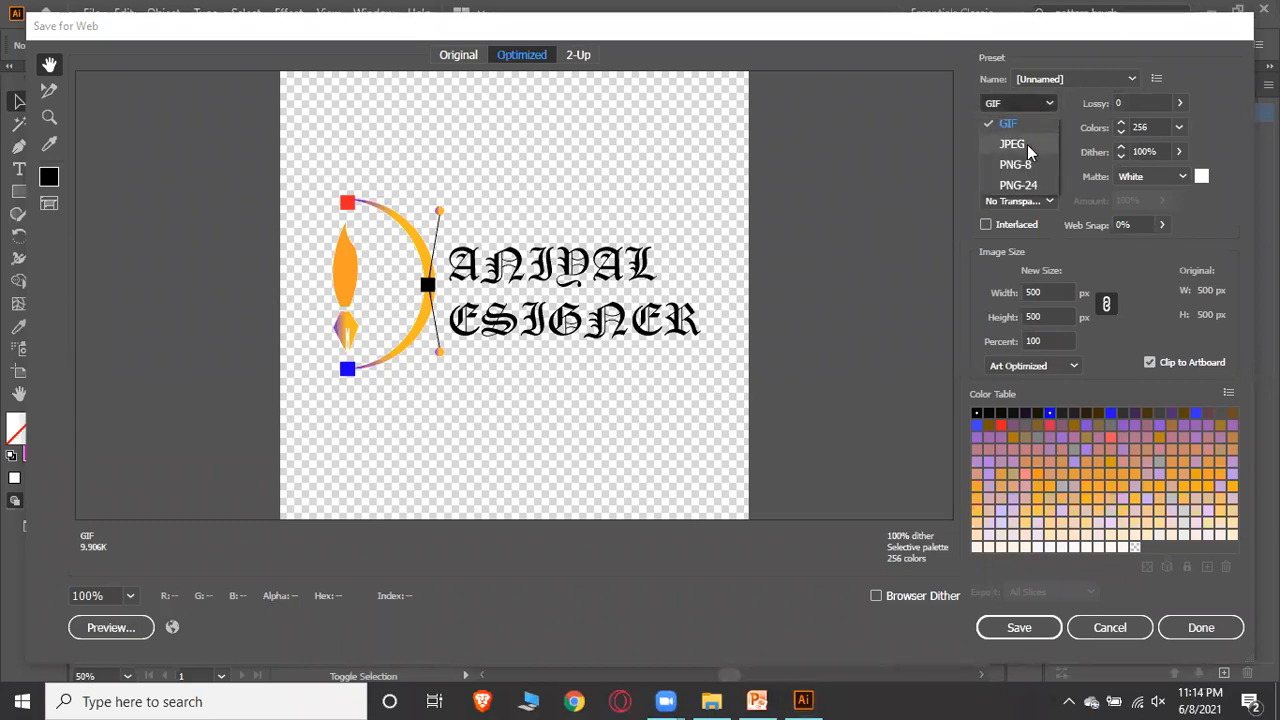
click(1027, 144)
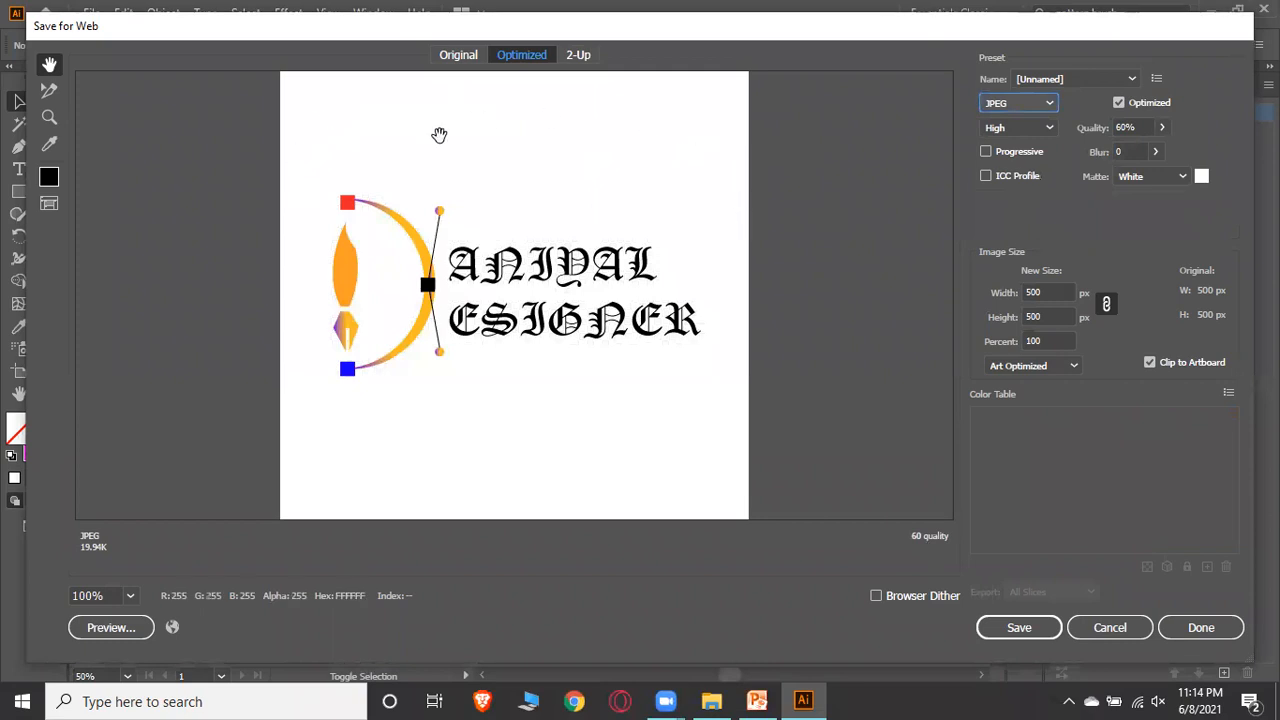
Try a custom reddish matte colour and a black matte on the JPEG preview, then set the matte back to White
click(1181, 177)
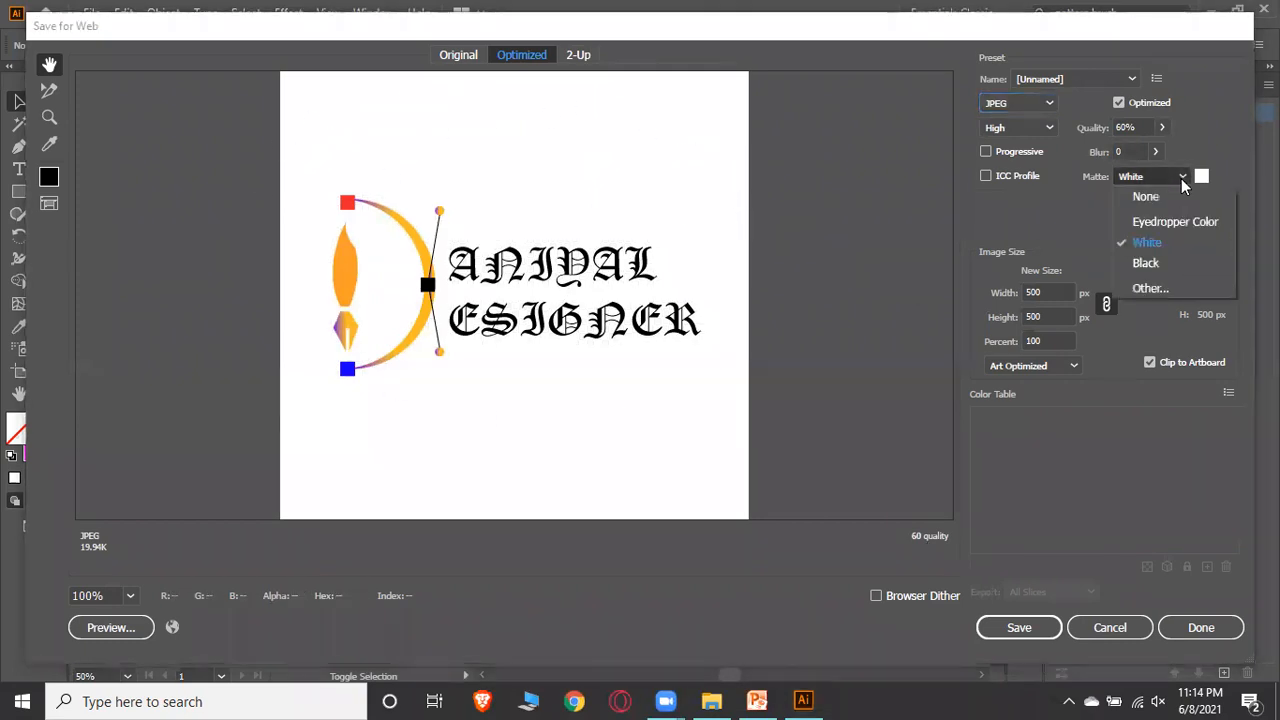
click(1151, 287)
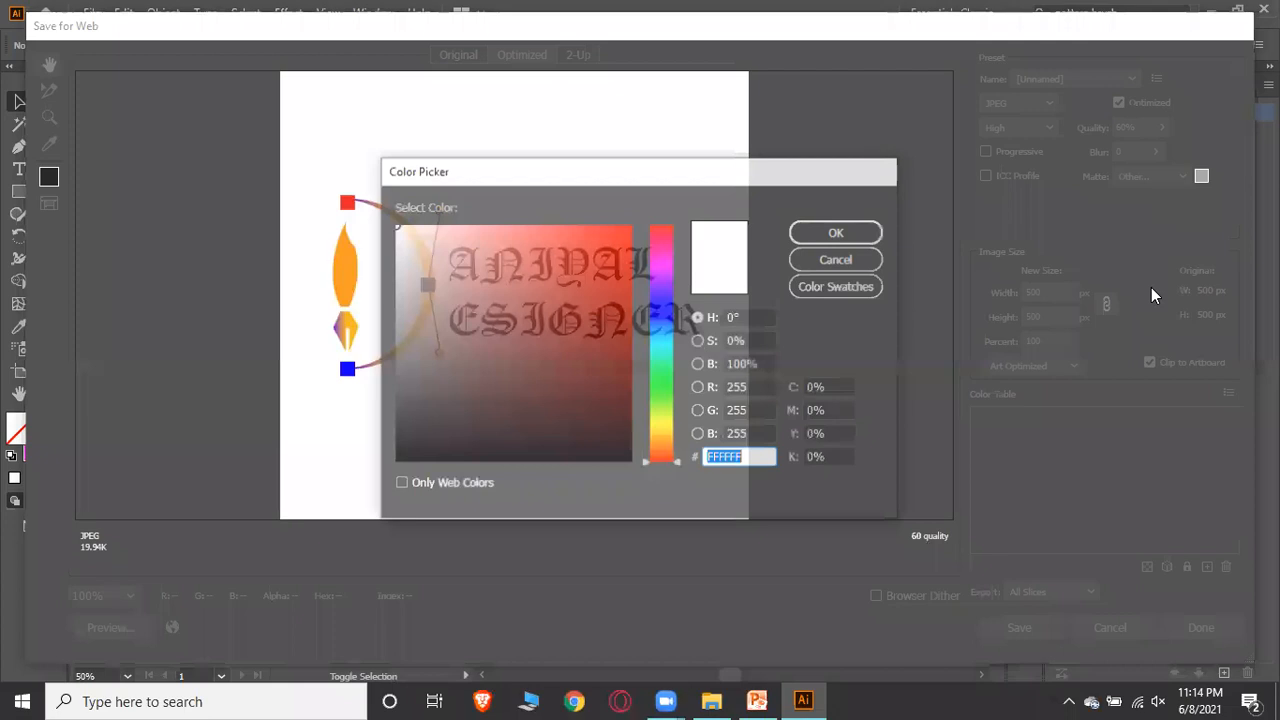
click(498, 311)
click(455, 308)
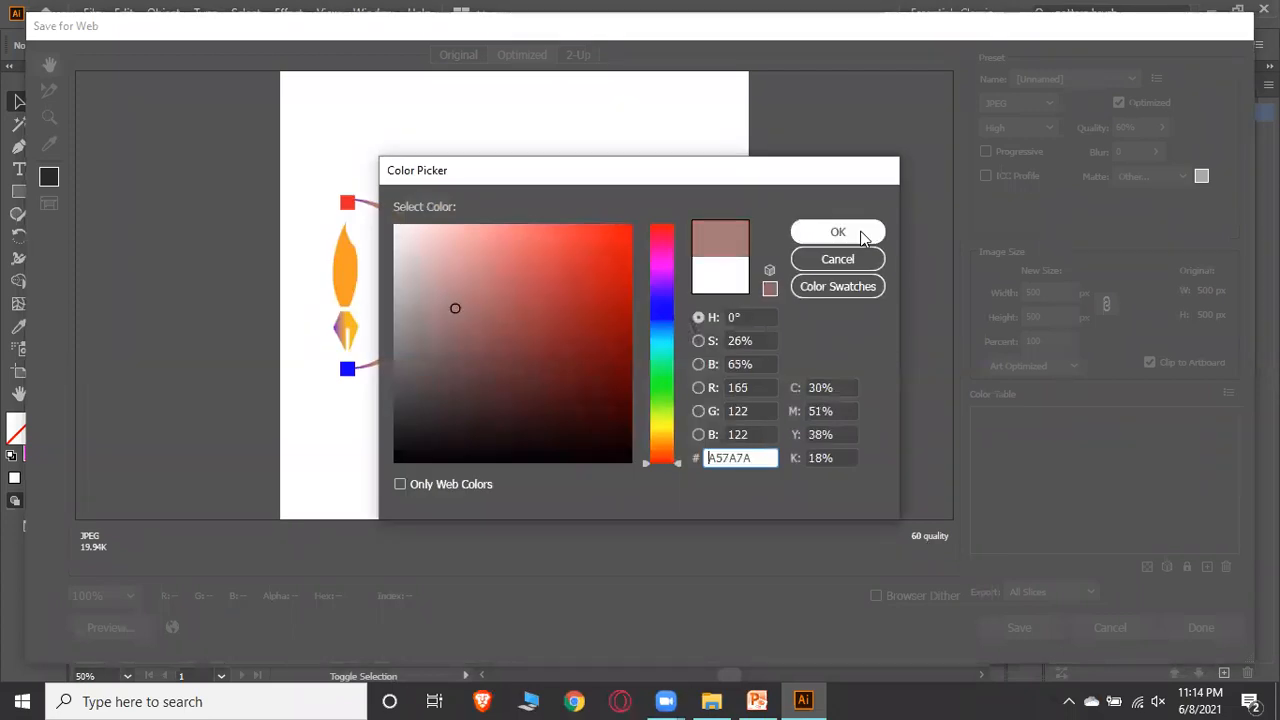
click(862, 233)
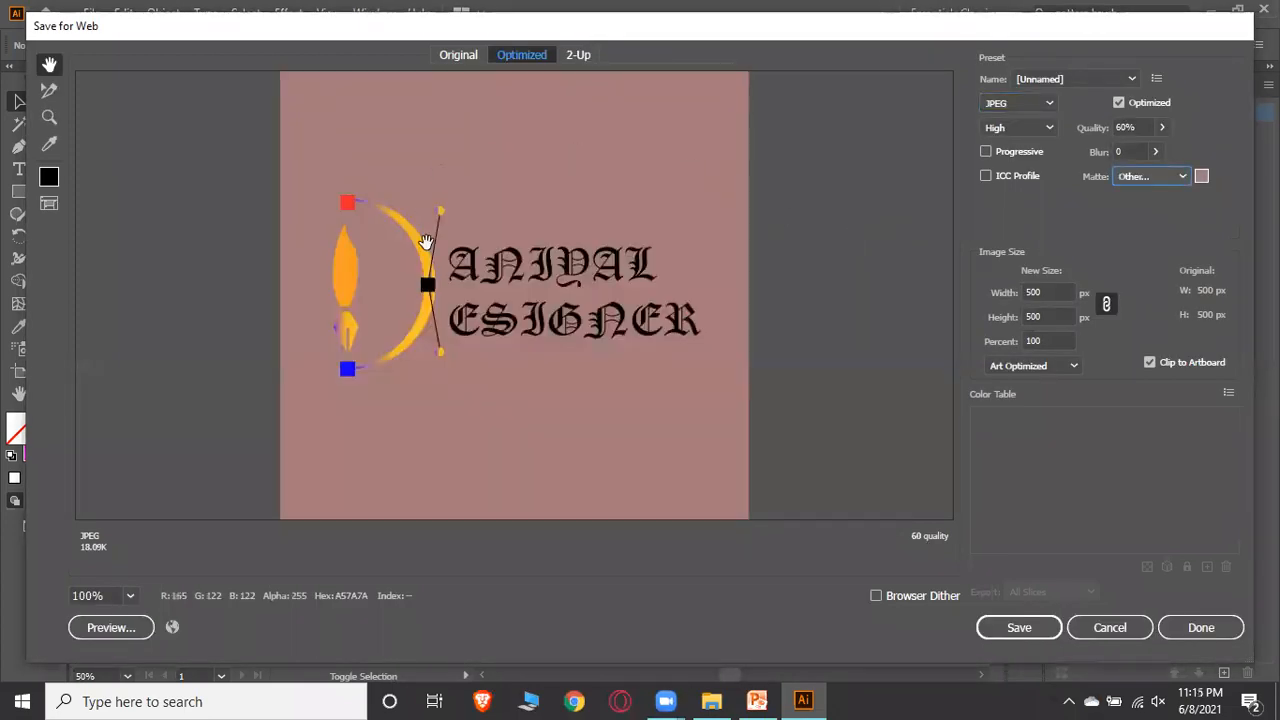
click(1178, 176)
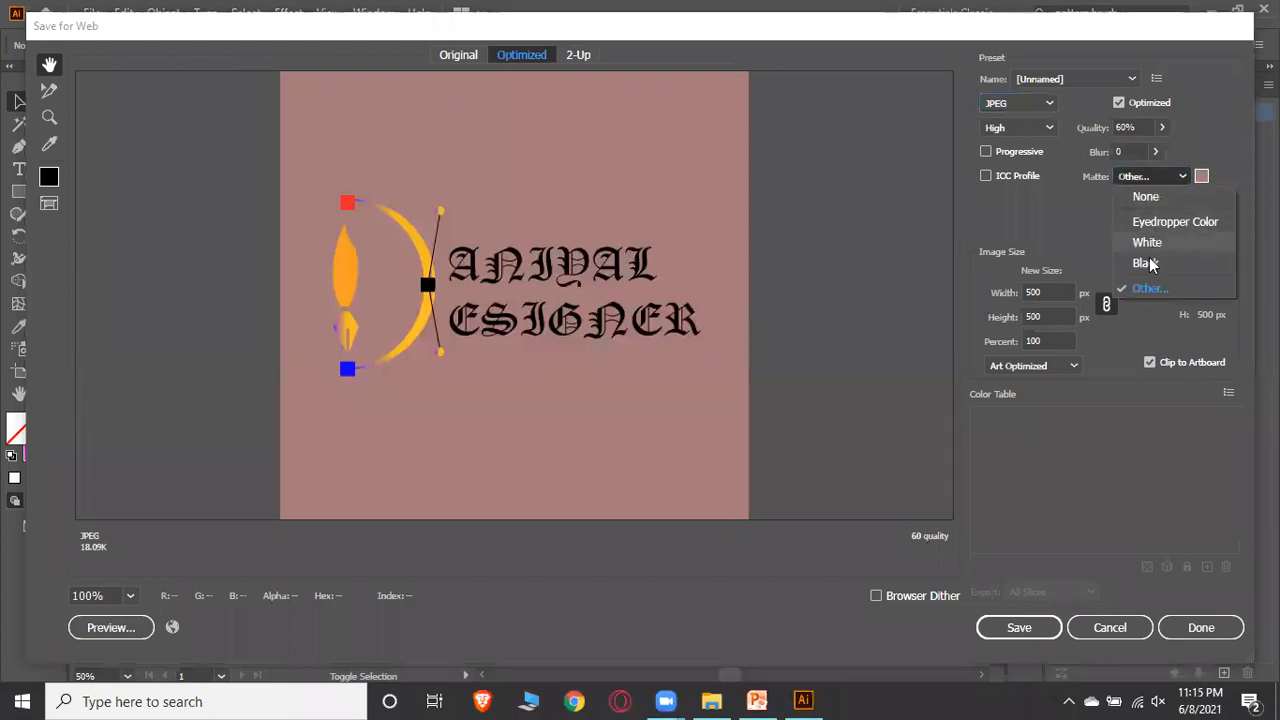
click(1146, 263)
click(1180, 176)
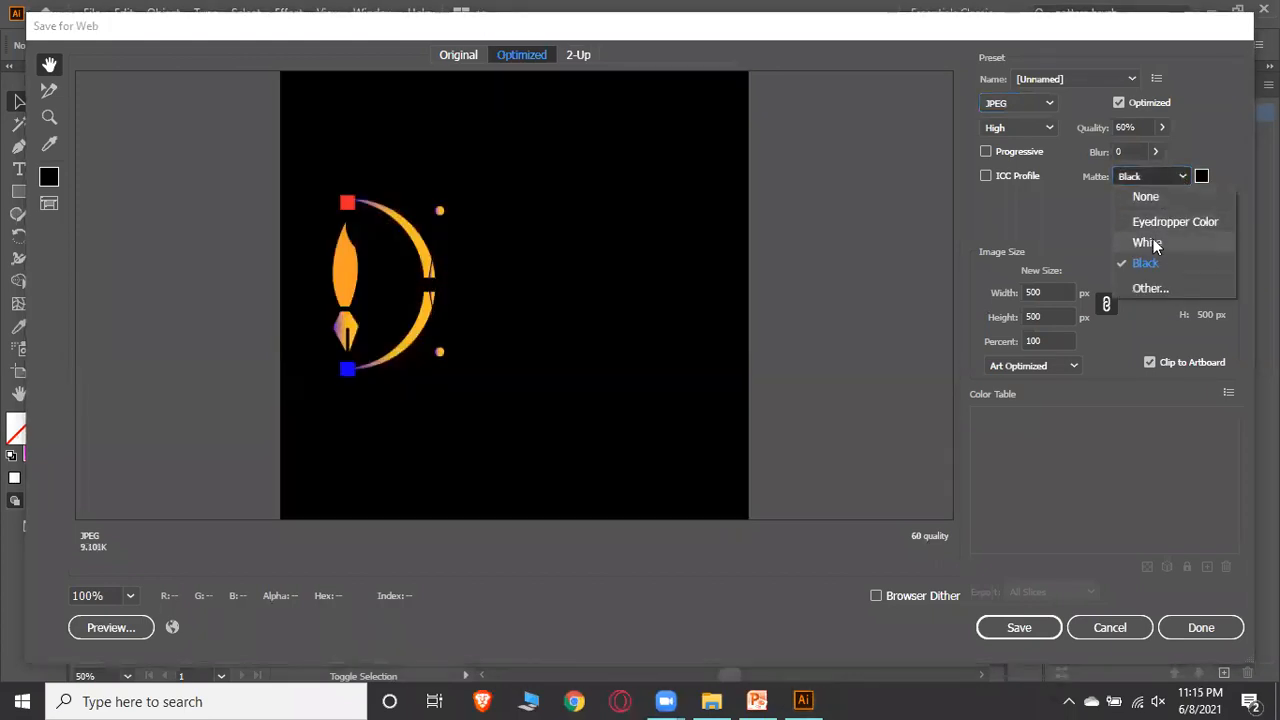
click(1146, 243)
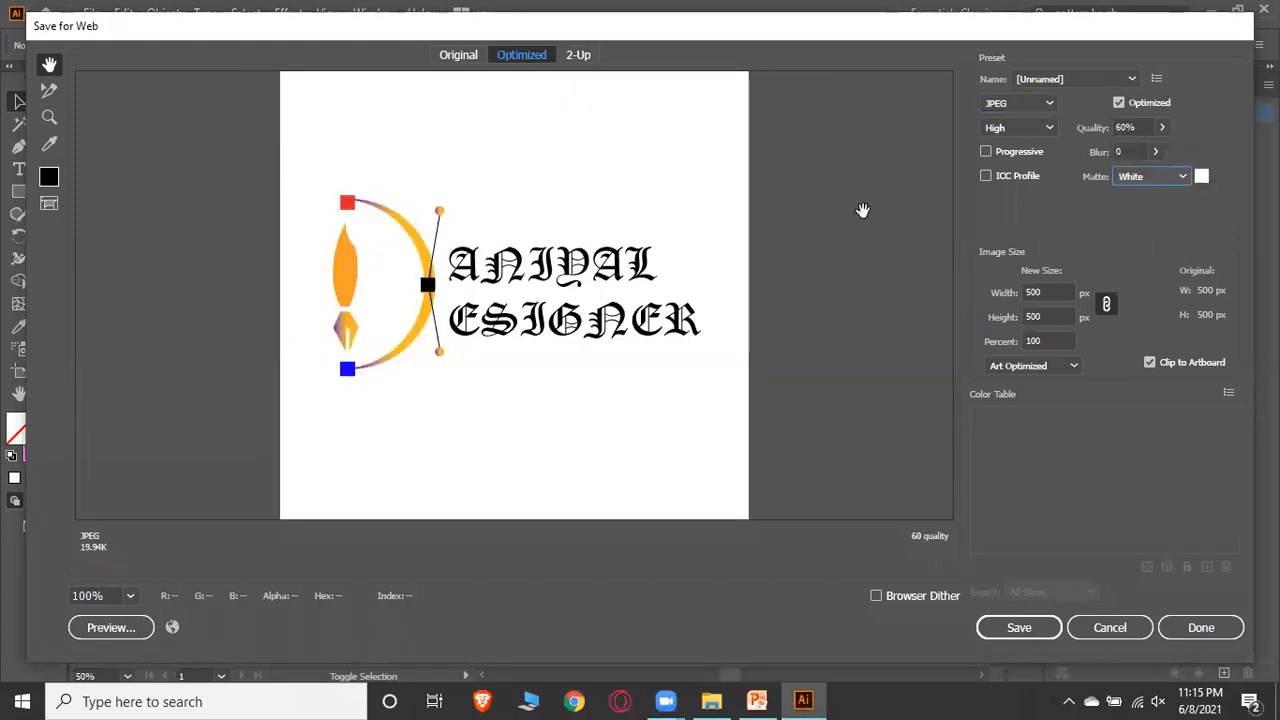
Preview the export as PNG-24 and PNG-8, then switch the format back to JPEG
click(1048, 104)
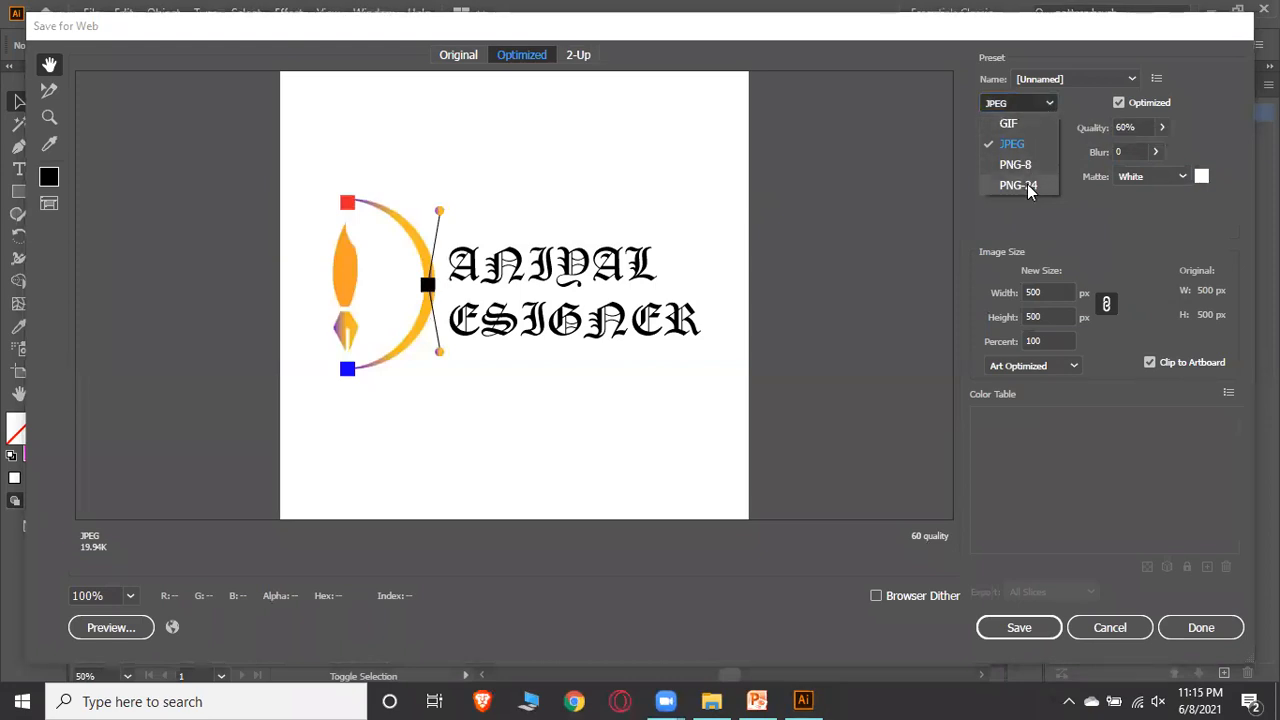
click(1027, 187)
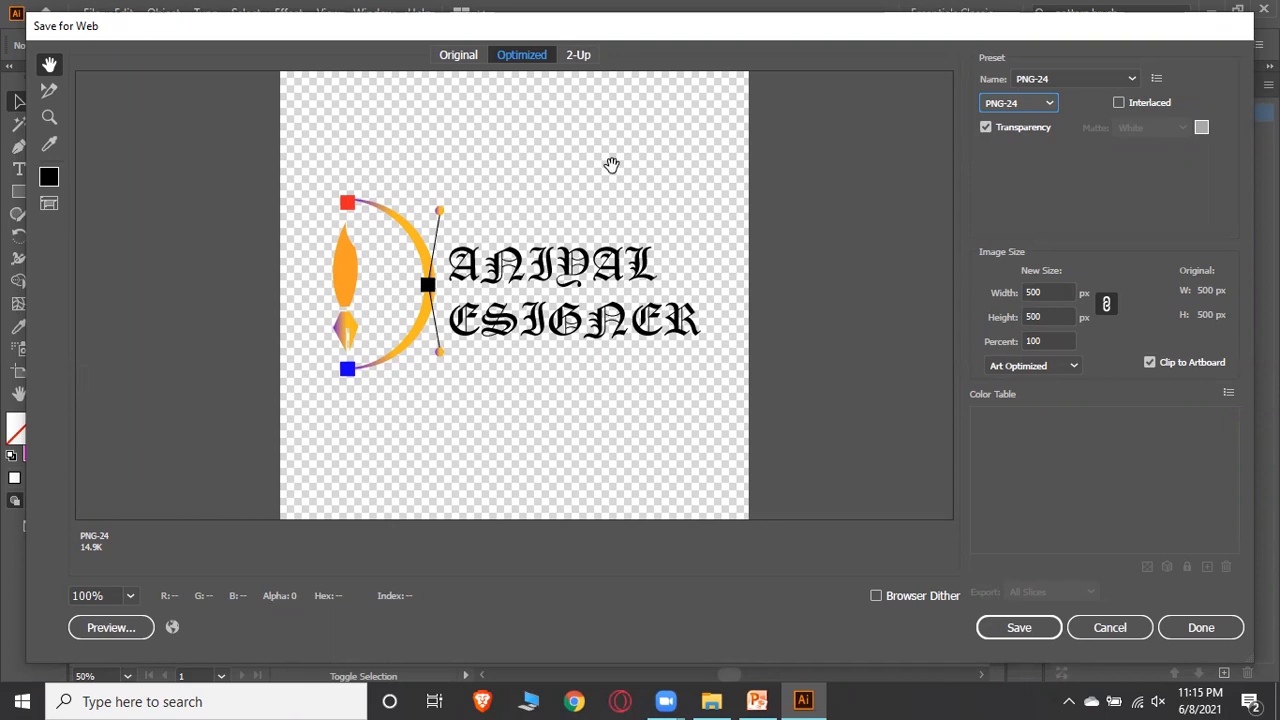
click(1044, 103)
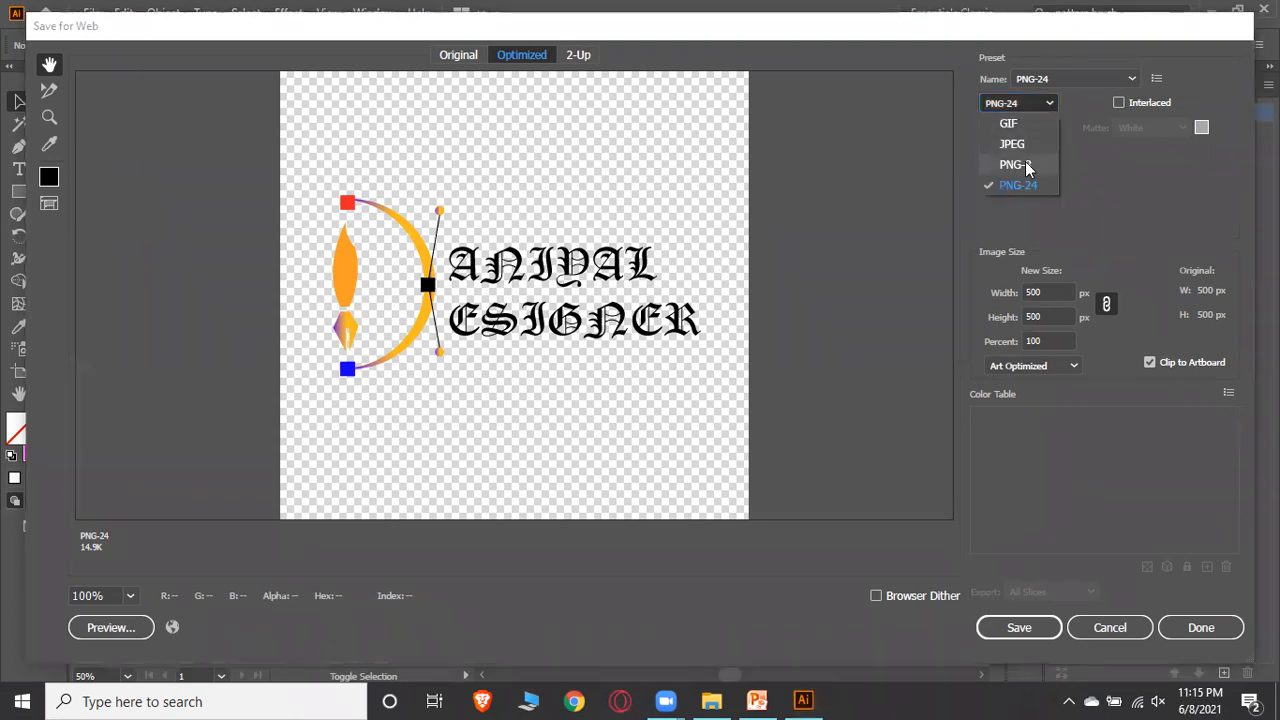
click(1027, 162)
click(1029, 105)
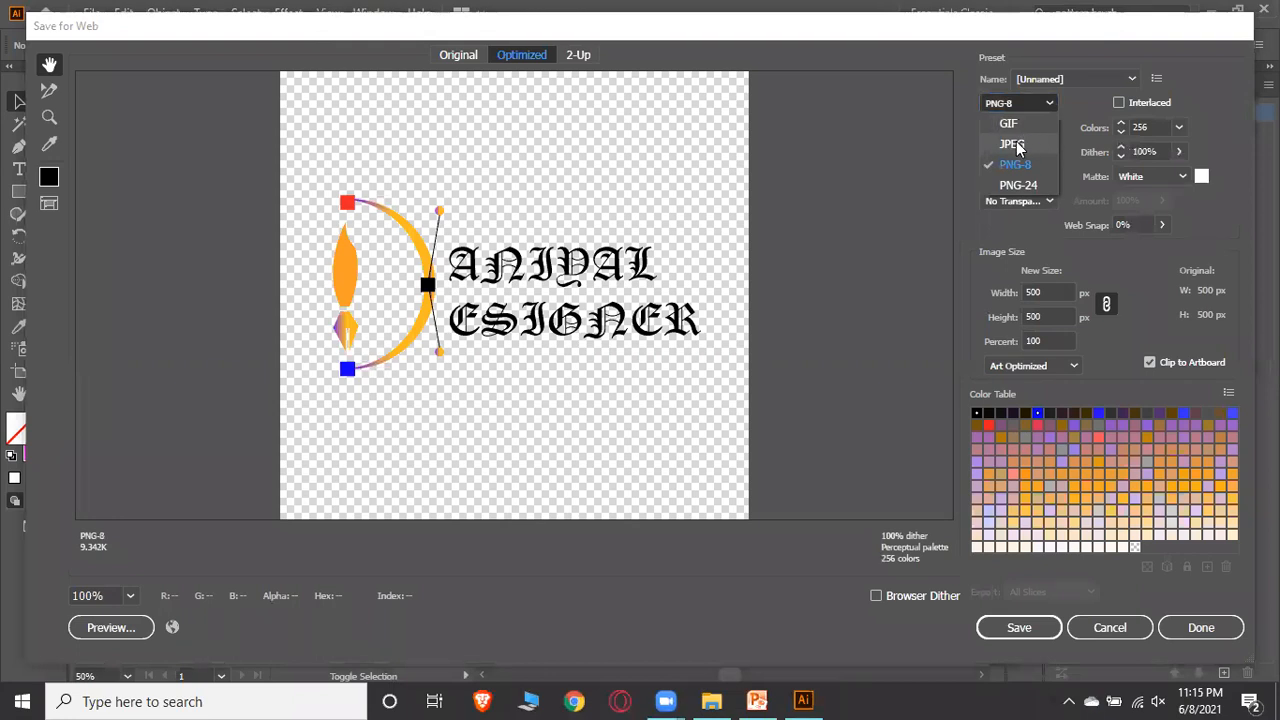
click(1014, 145)
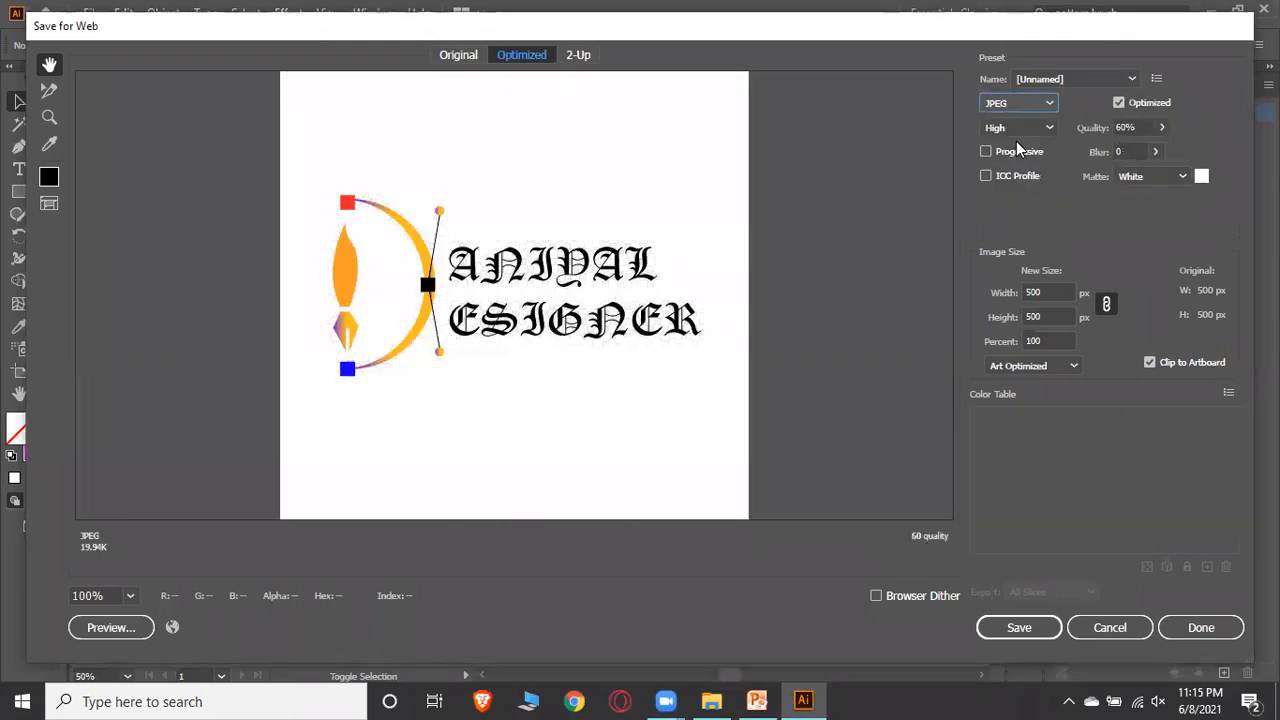
click(1183, 176)
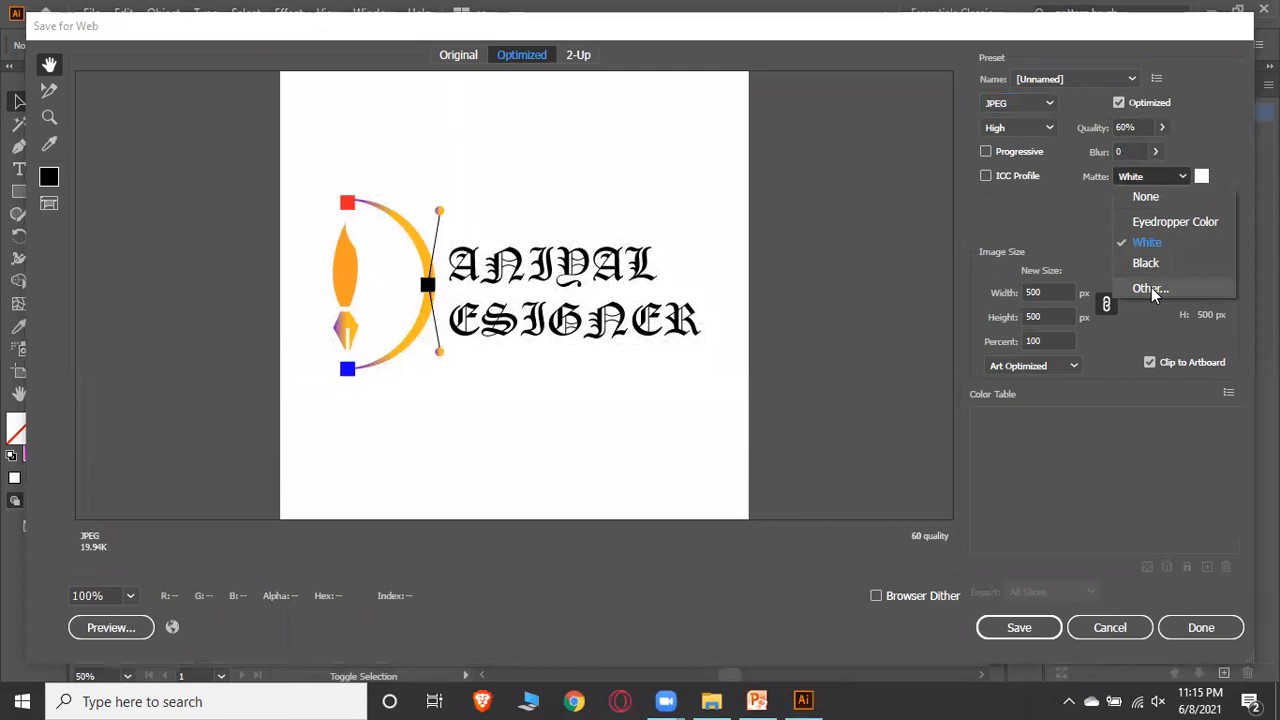
click(911, 229)
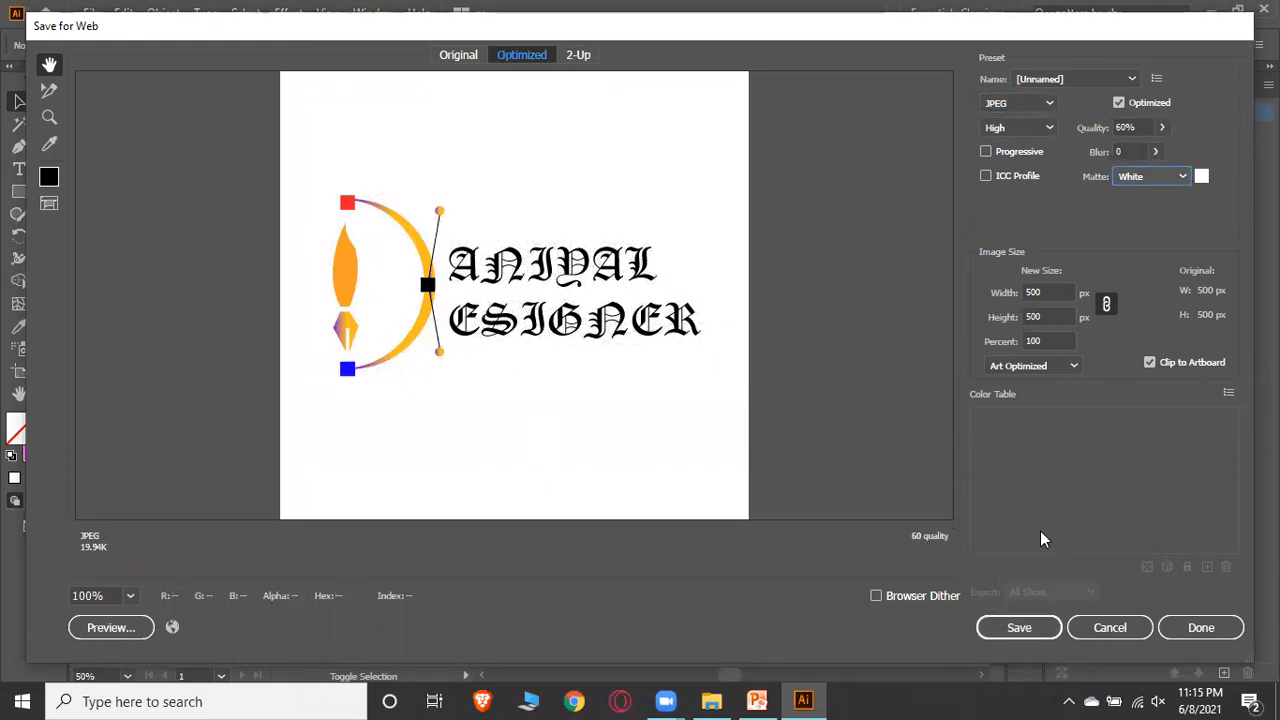
Save the optimized JPEG as DANIYALDESIGNER on the Desktop
click(1036, 628)
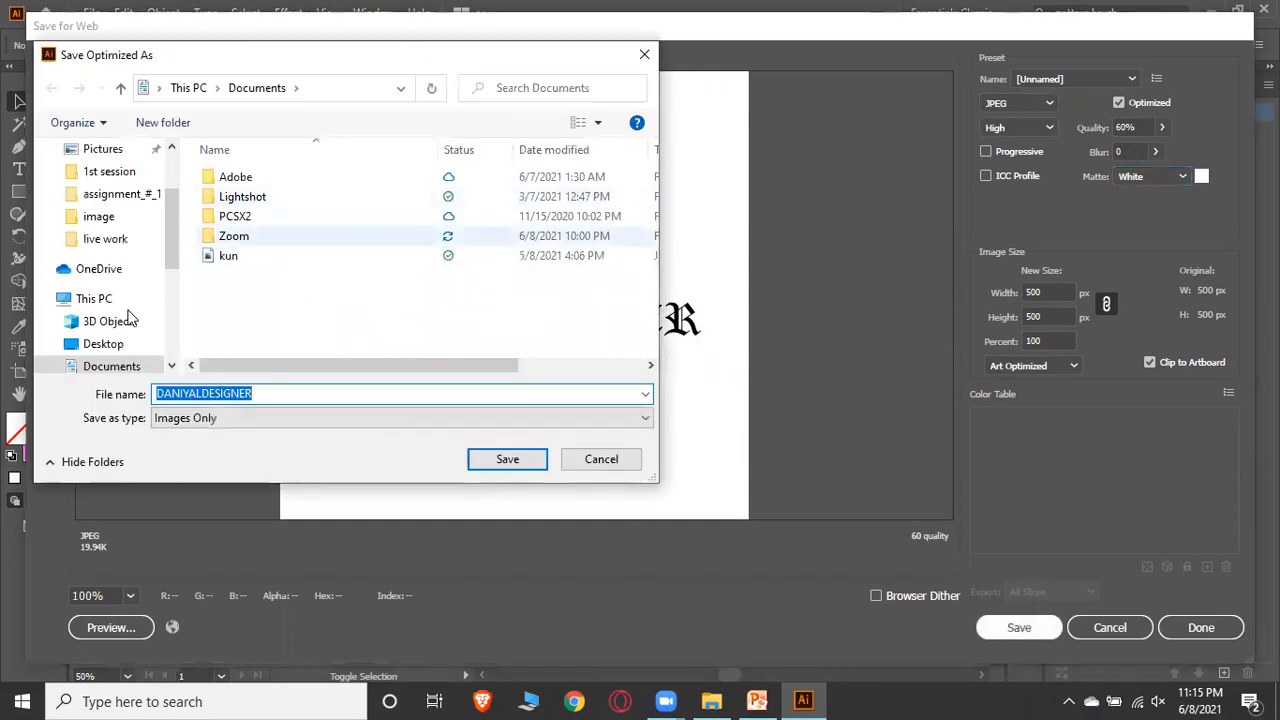
scroll(75, 255, up, 3)
click(103, 187)
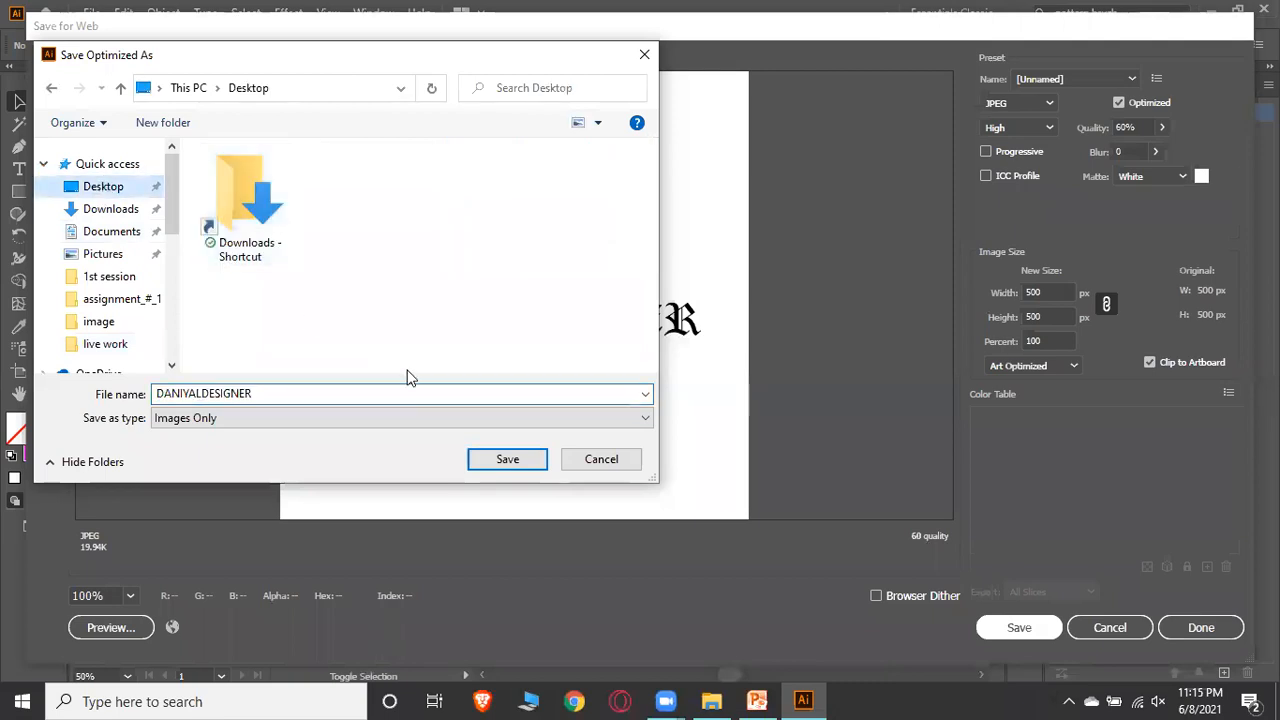
click(498, 459)
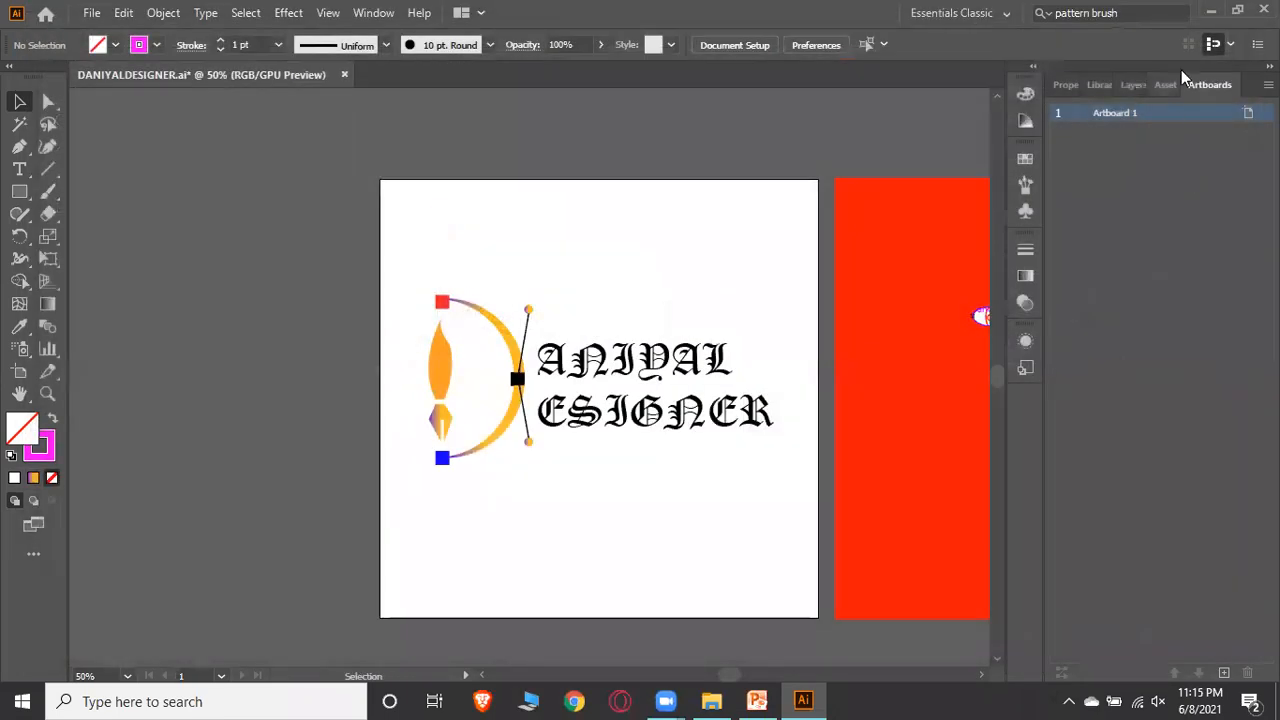
Open the exported DANIYALDESIGNER.jpg from the desktop in Photos and zoom in to inspect it
click(1209, 14)
right_click(396, 182)
click(467, 233)
double_click(33, 498)
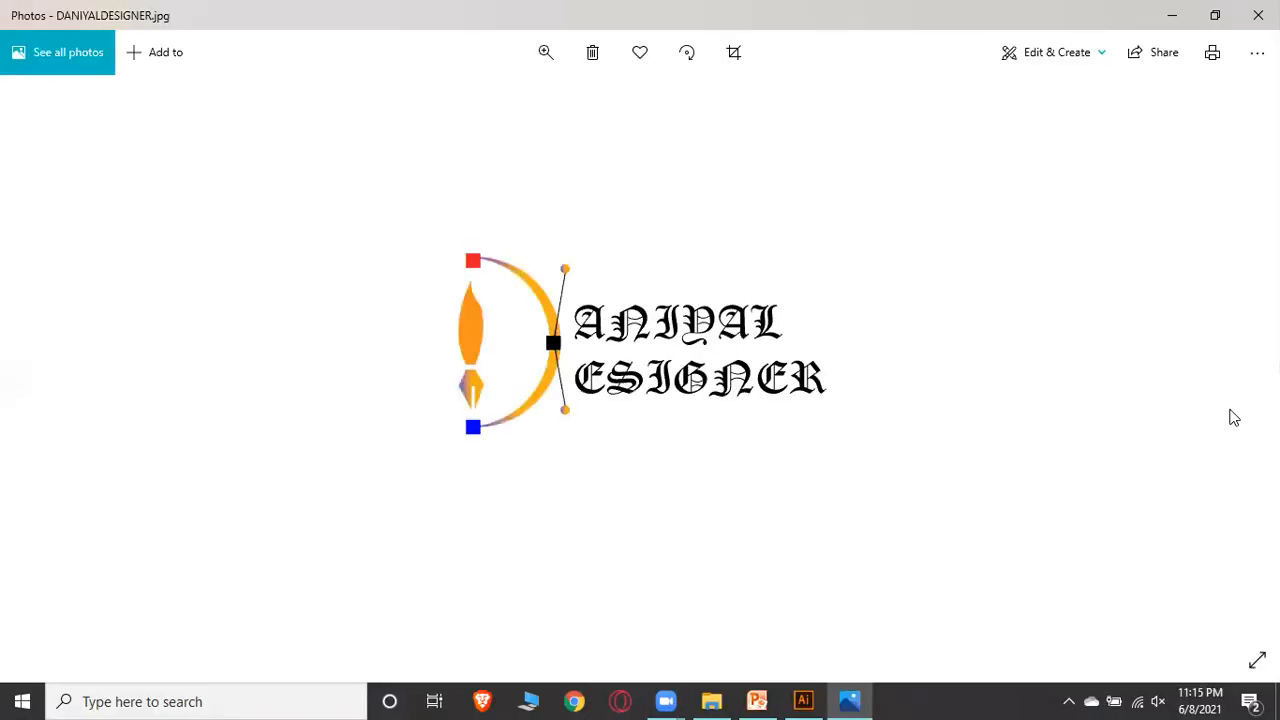
click(546, 52)
drag(457, 100, 492, 103)
click(1258, 15)
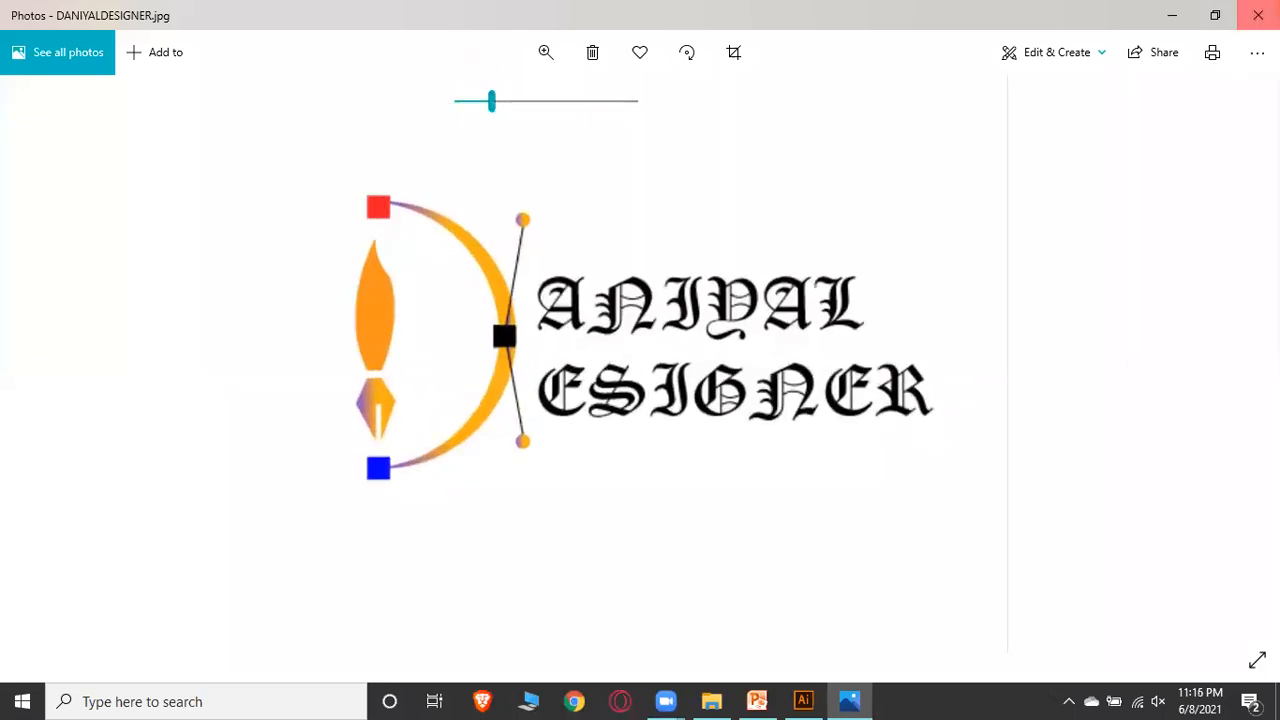
Reopen Save for Web and set the image width and height to 1000 px with proportions linked
click(803, 700)
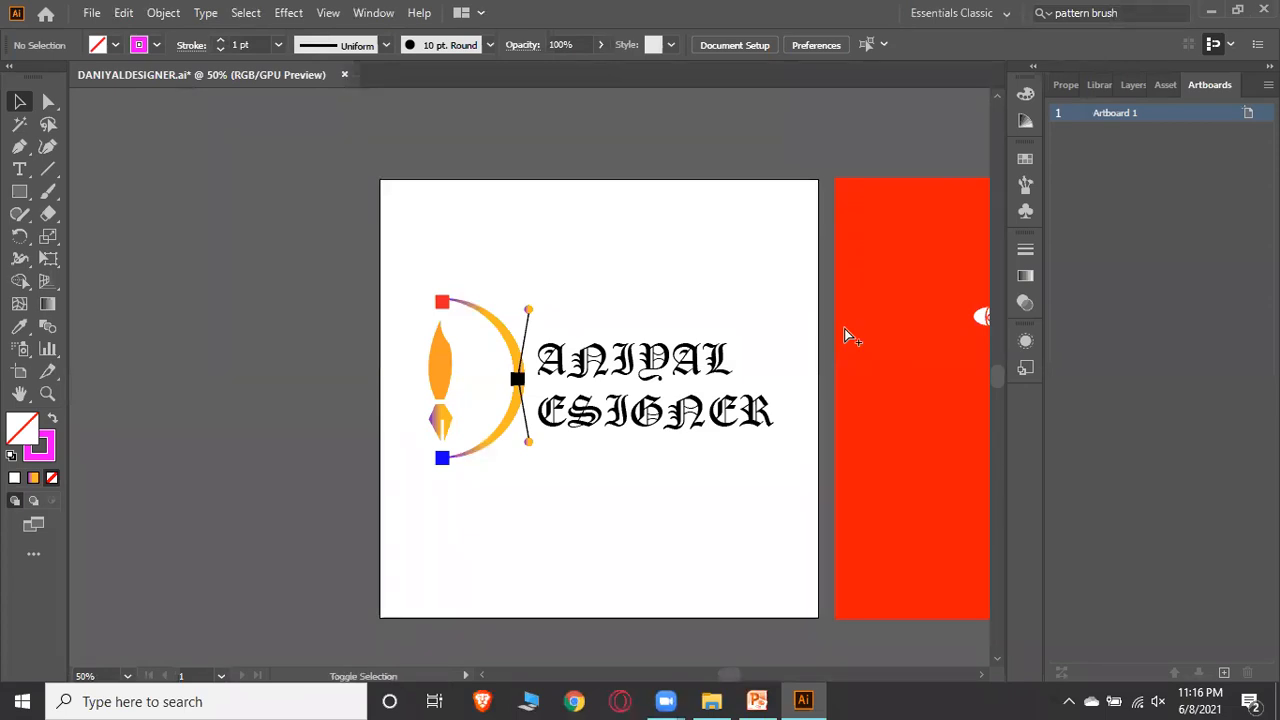
key(ctrl+alt+shift+s)
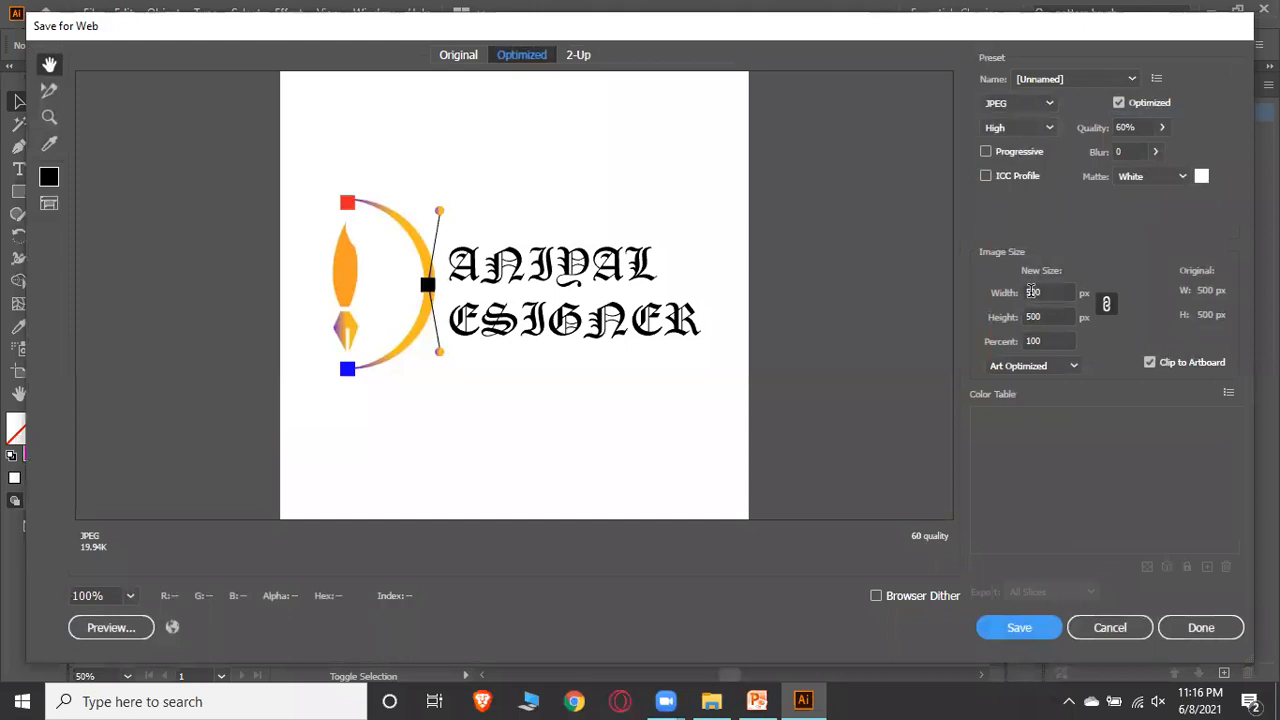
click(1033, 292)
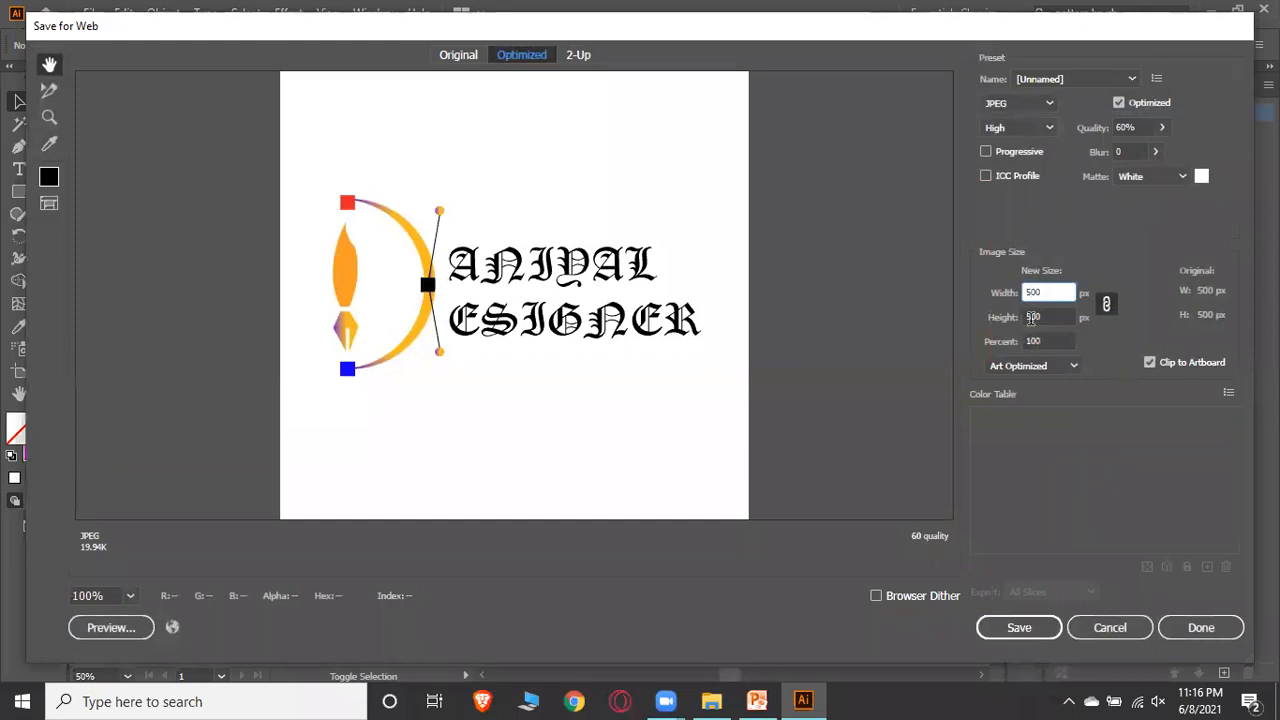
click(1032, 316)
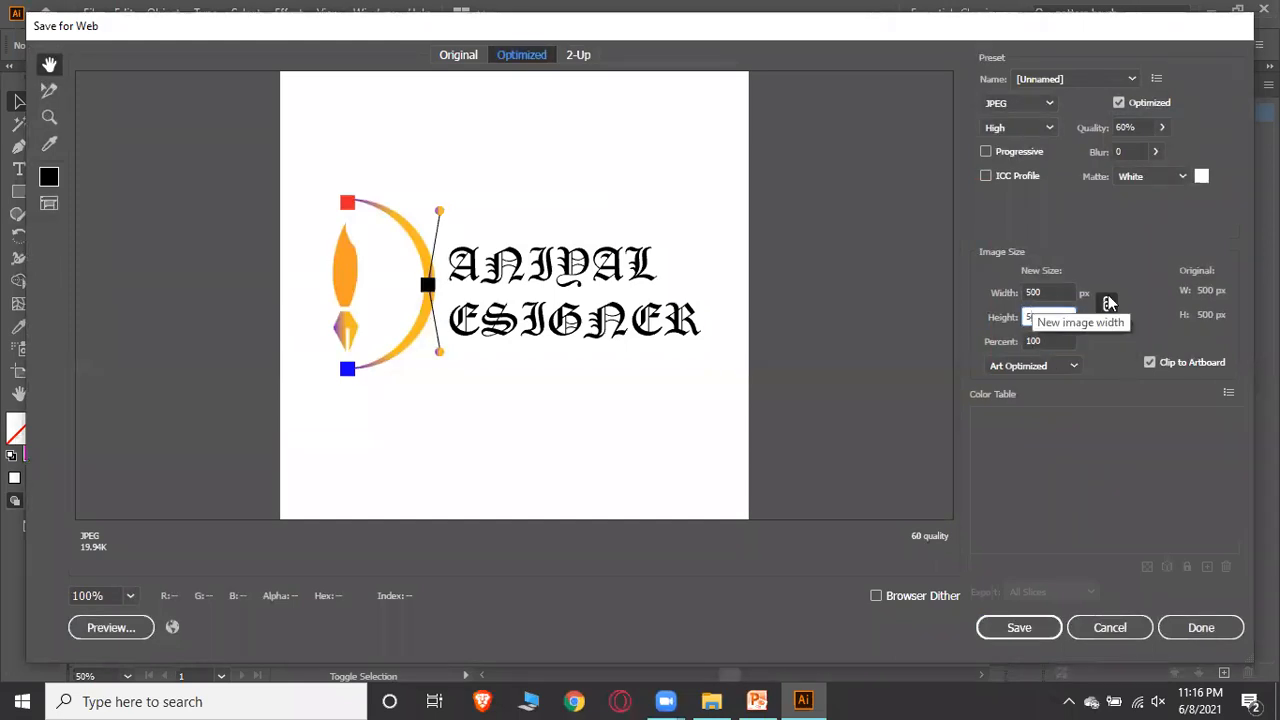
click(1107, 304)
click(1107, 304)
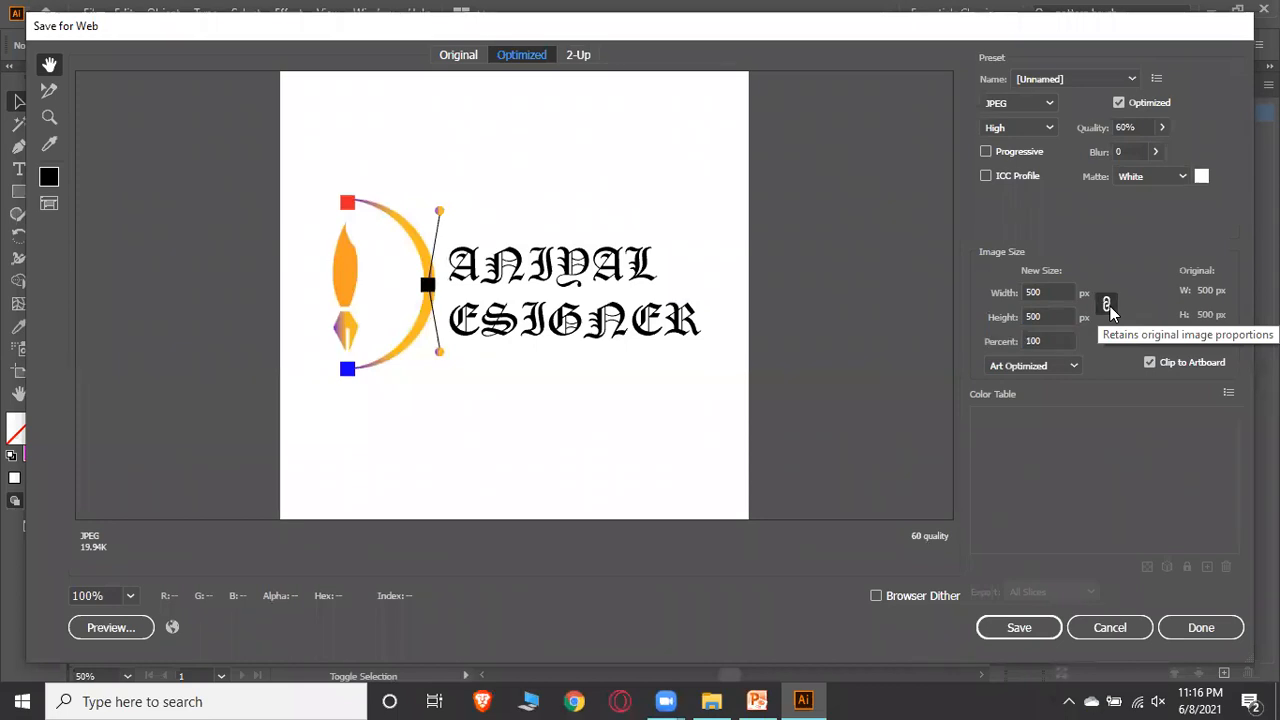
click(1032, 292)
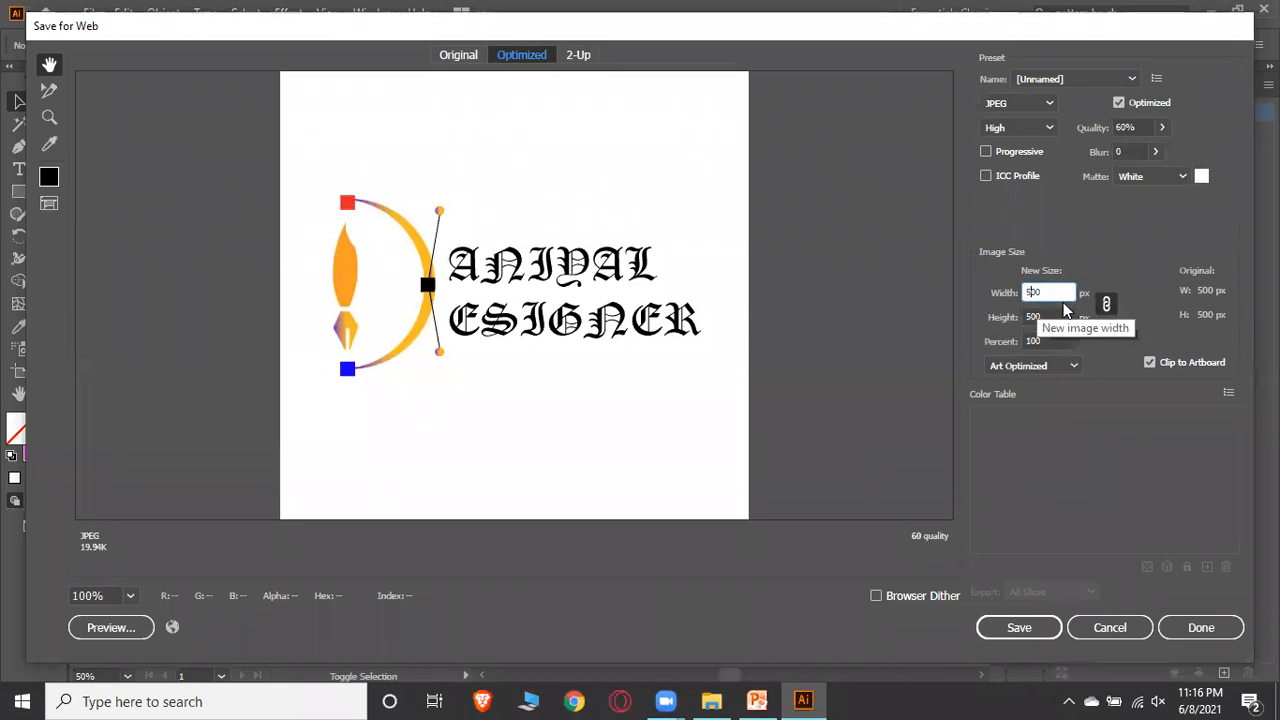
key(BackSpace)
text(10)
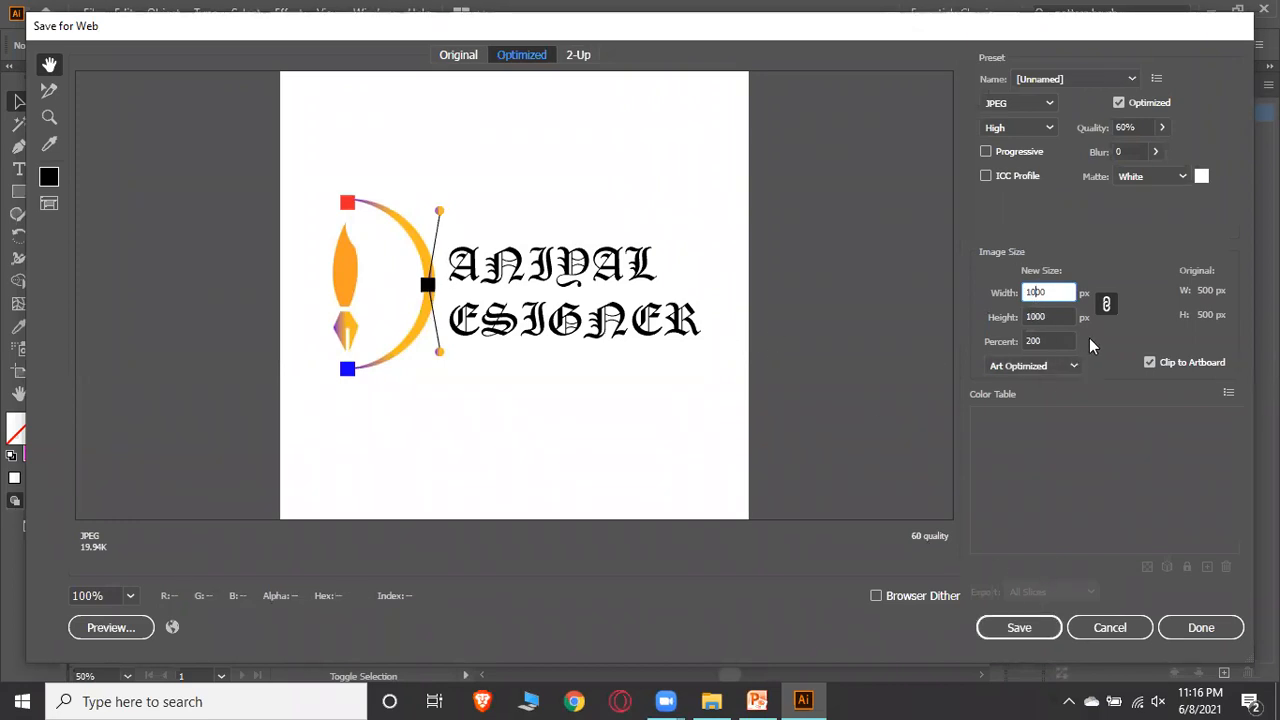
key(Tab)
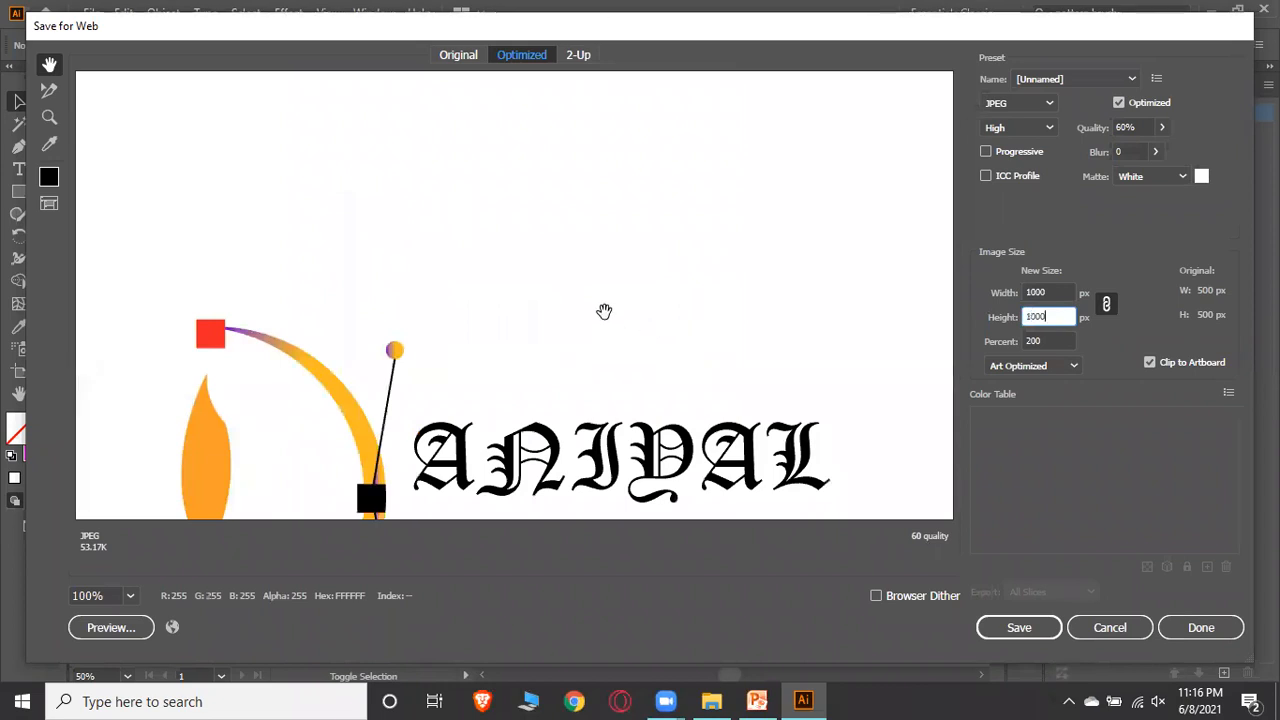
Save the 1000 px JPEG export over the existing DANIYALDESIGNER file on the Desktop
drag(428, 257, 480, 267)
mouse_move(557, 219)
mouse_down()
mouse_move(531, 330)
mouse_move(589, 241)
mouse_move(588, 176)
mouse_move(582, 224)
mouse_up()
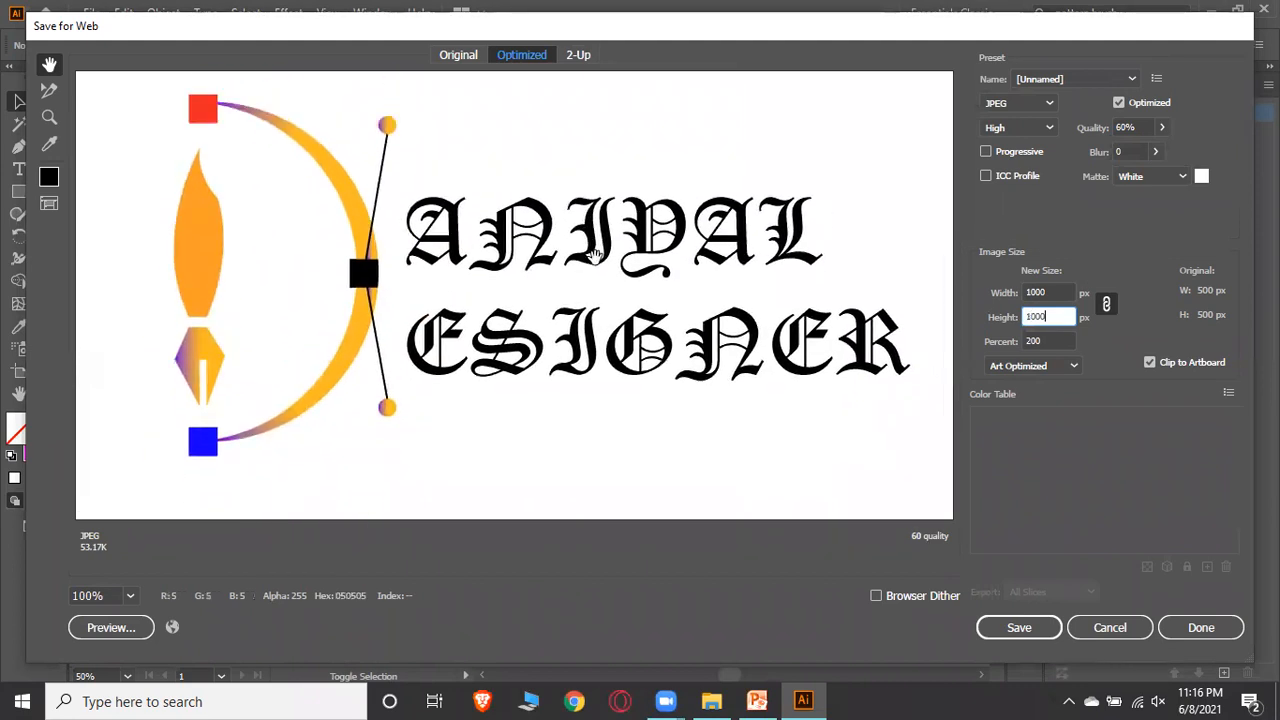
click(1001, 629)
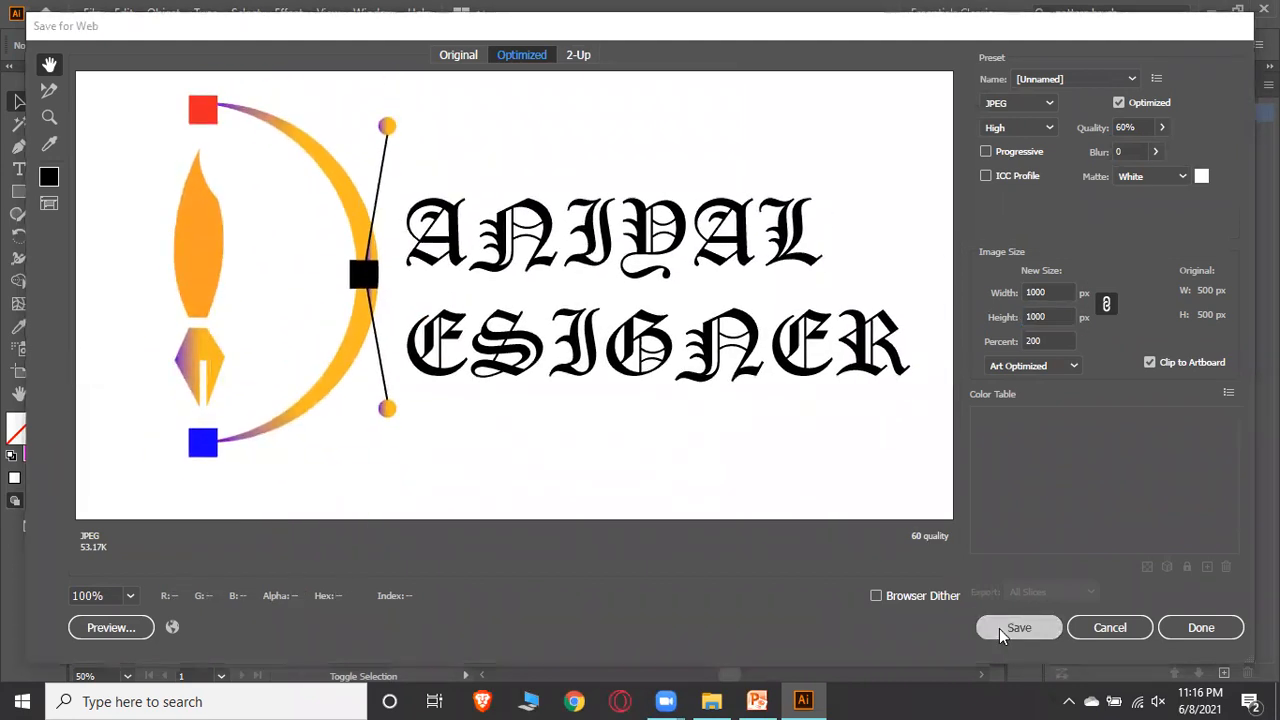
click(493, 462)
click(463, 303)
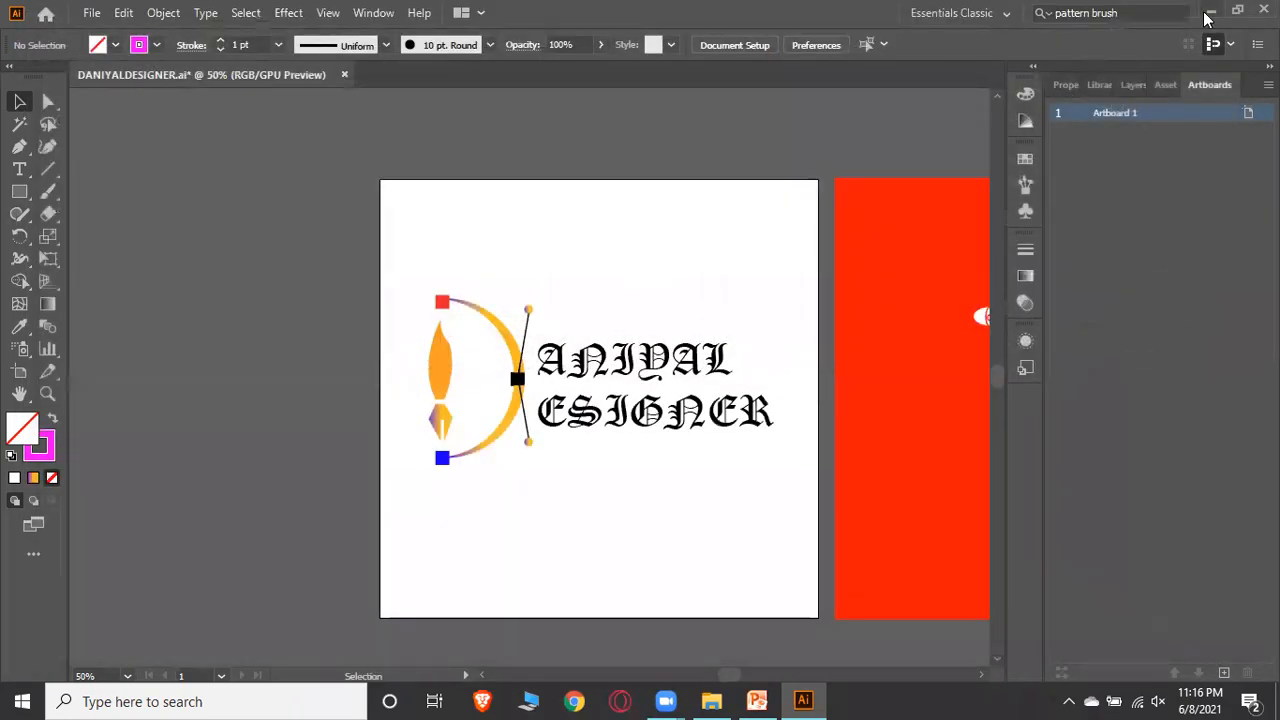
Minimize Illustrator and refresh the desktop to find the exported image
click(1210, 10)
right_click(546, 152)
click(583, 210)
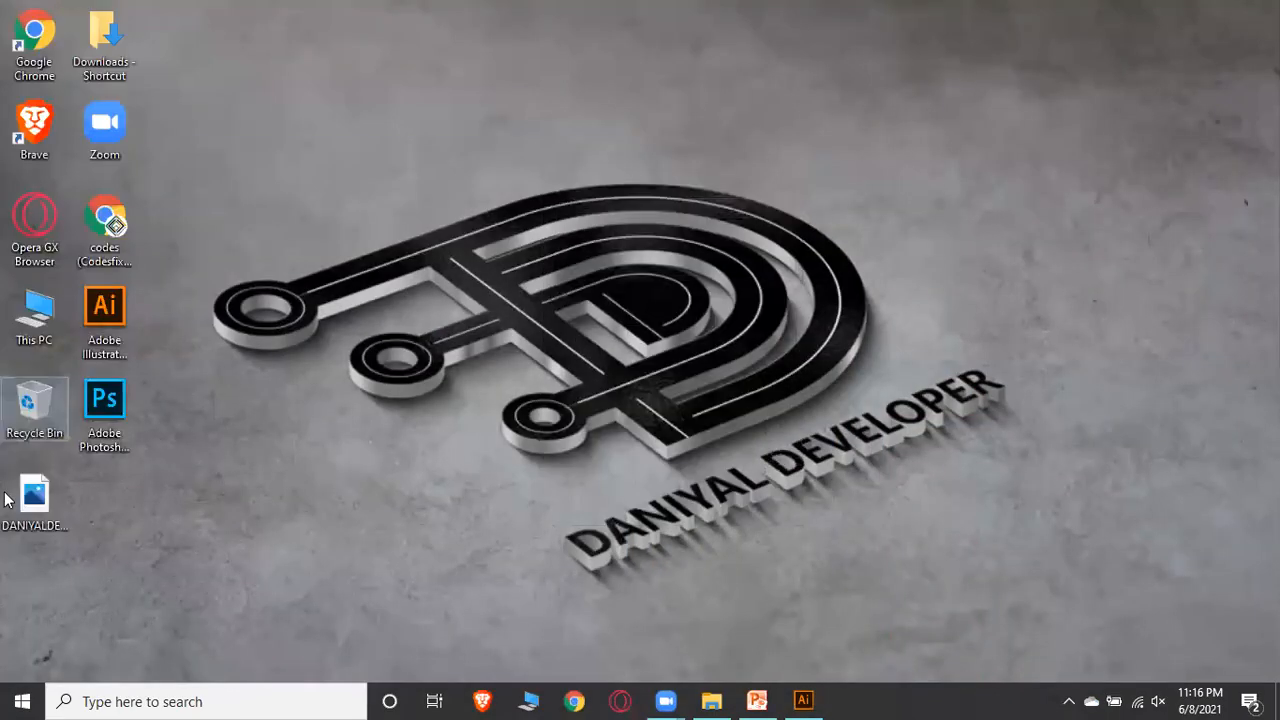
Inspect the exported DANIYALDESIGNER.jpg zoomed in Photos, then close it and refresh the desktop
double_click(30, 505)
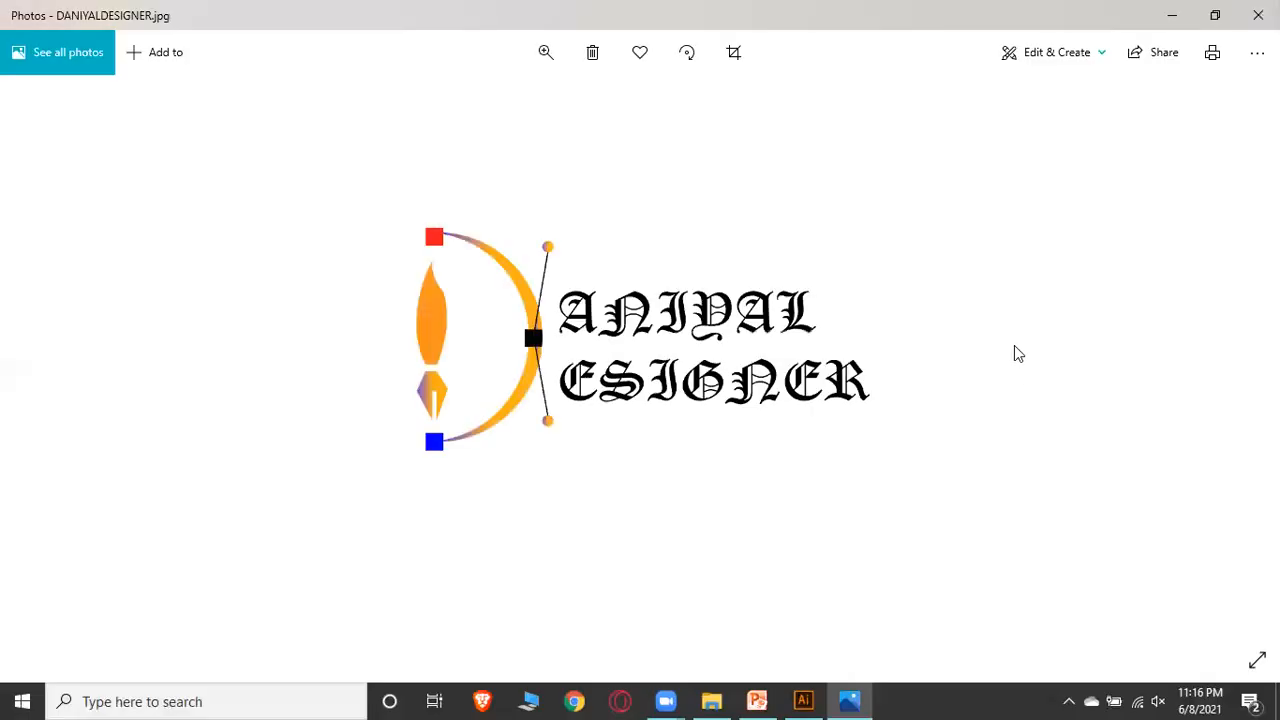
click(543, 56)
drag(463, 103, 503, 108)
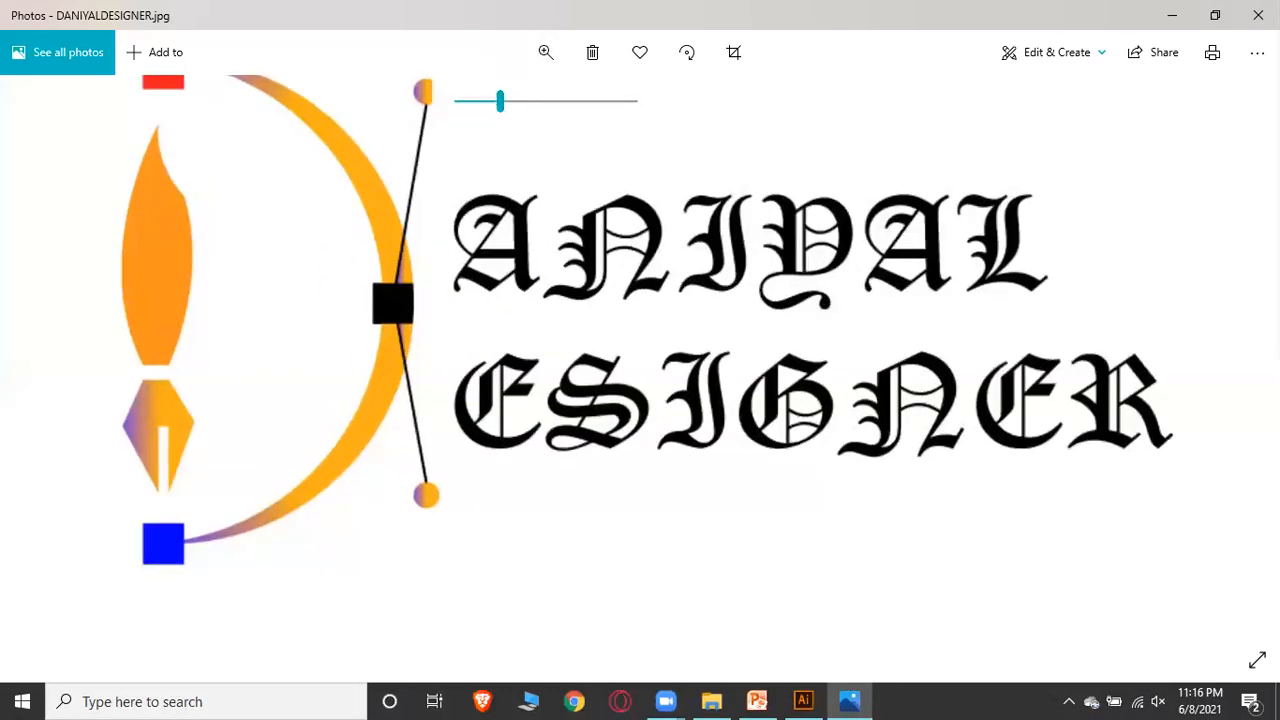
click(1258, 15)
right_click(698, 112)
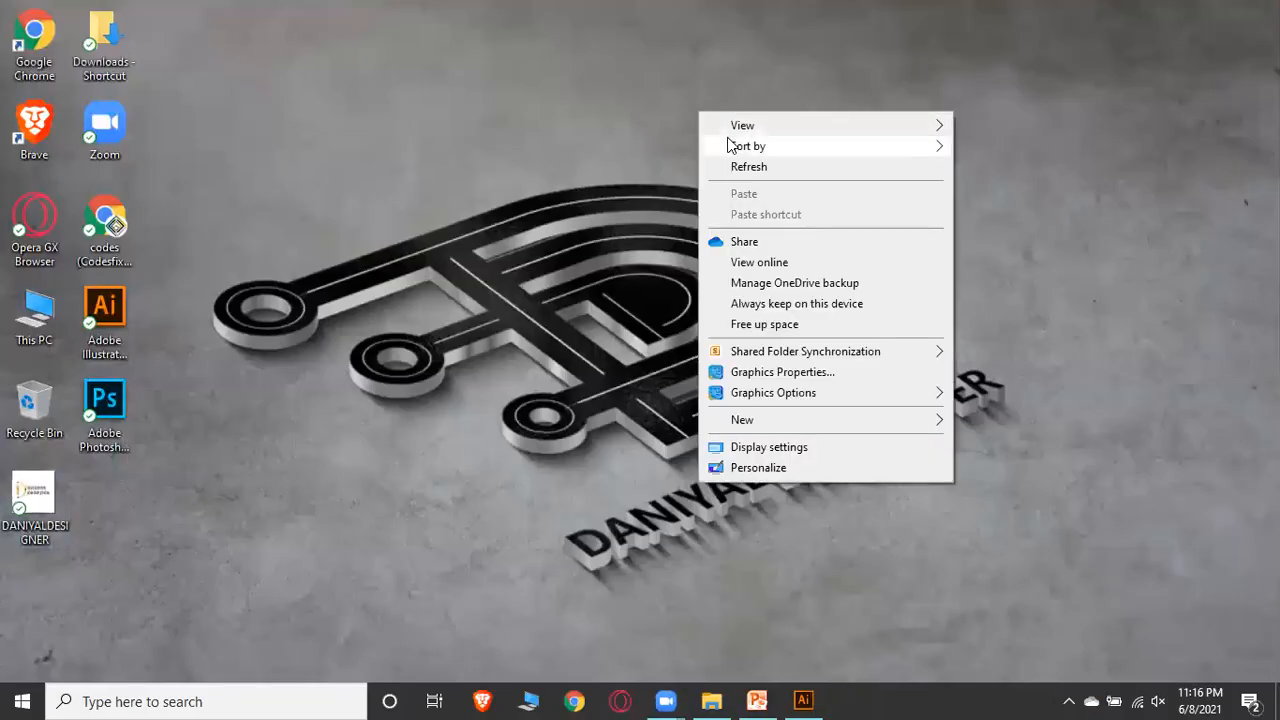
click(737, 174)
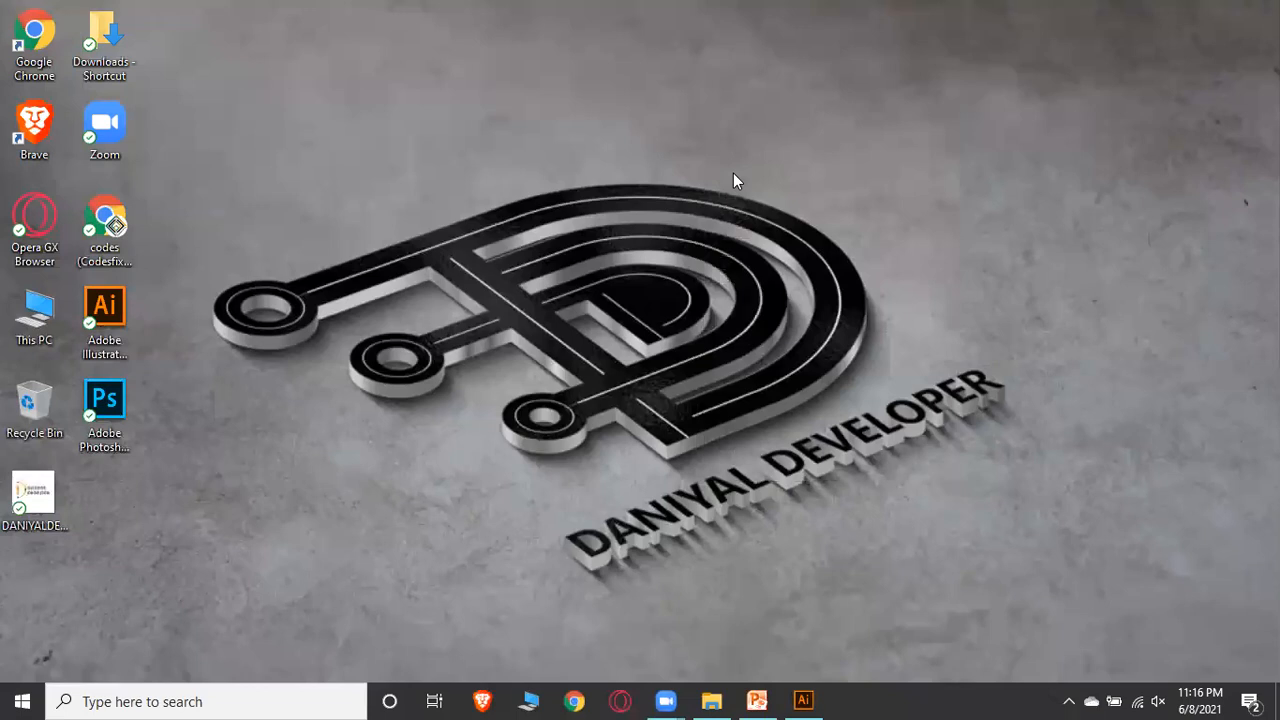
Open live work.png from File Explorer in Photos, zoom in, rotate it twice, and minimize the viewer
click(731, 697)
double_click(431, 146)
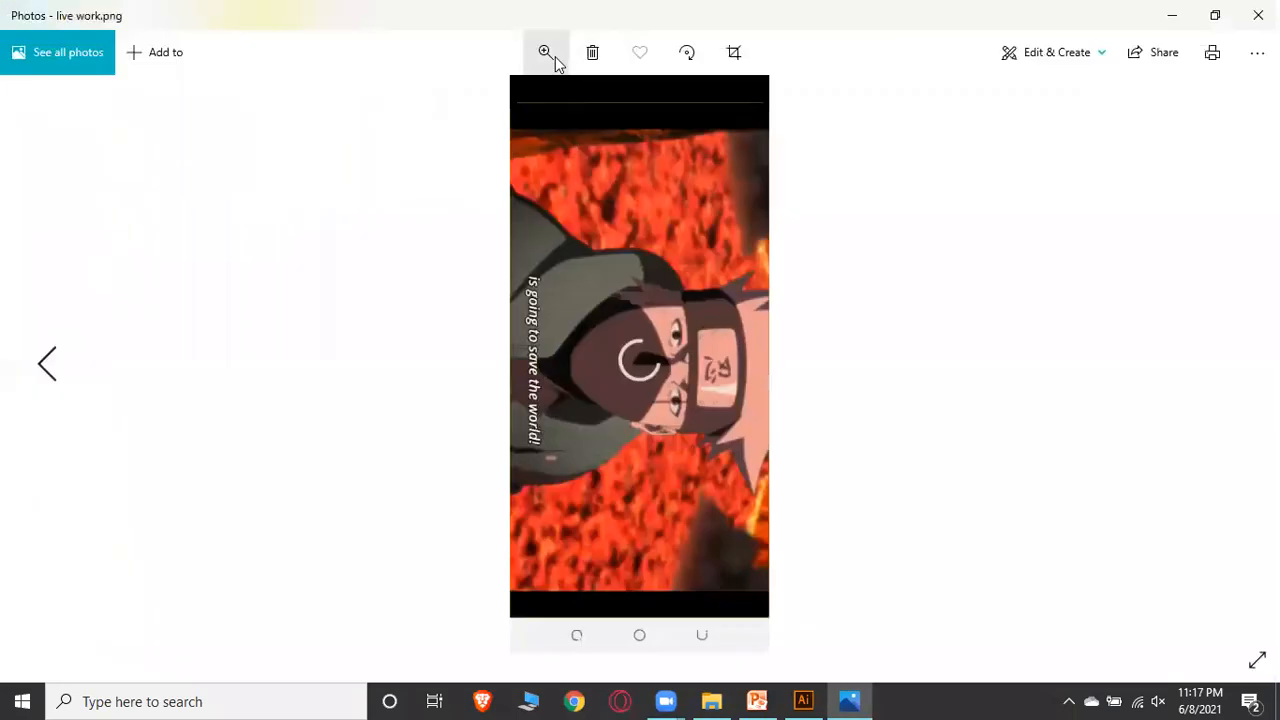
click(548, 54)
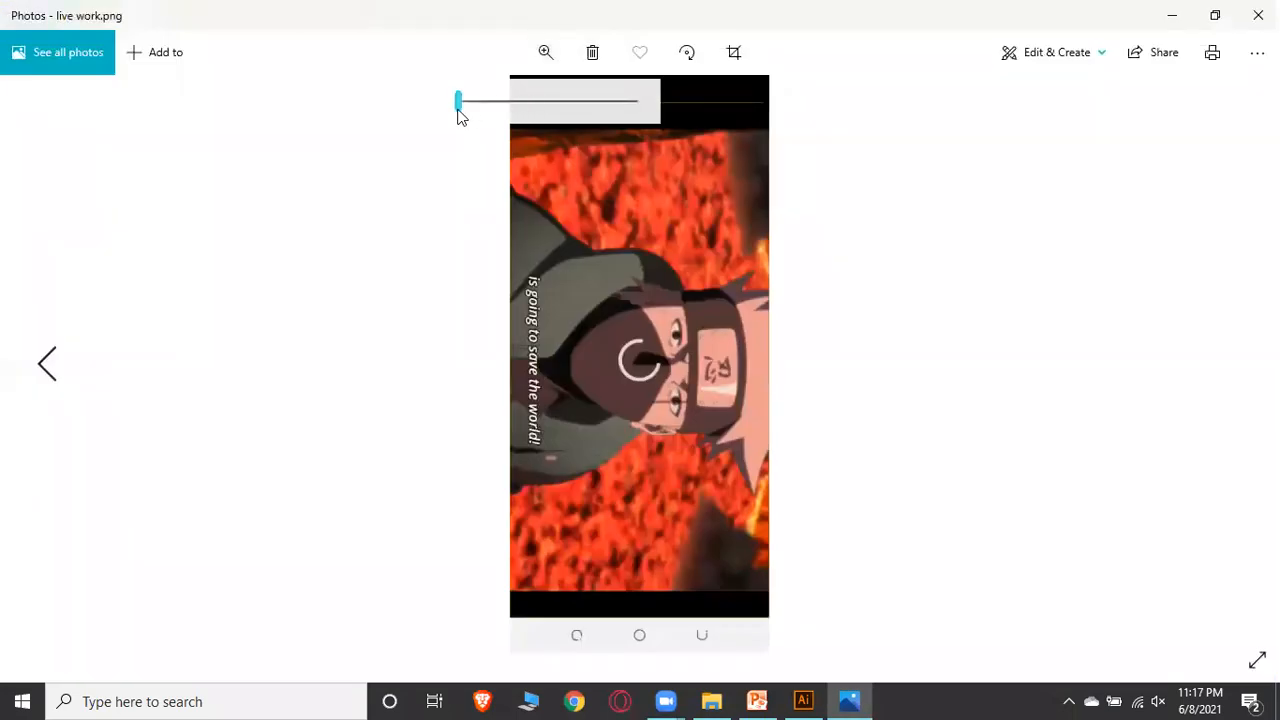
drag(463, 108, 486, 108)
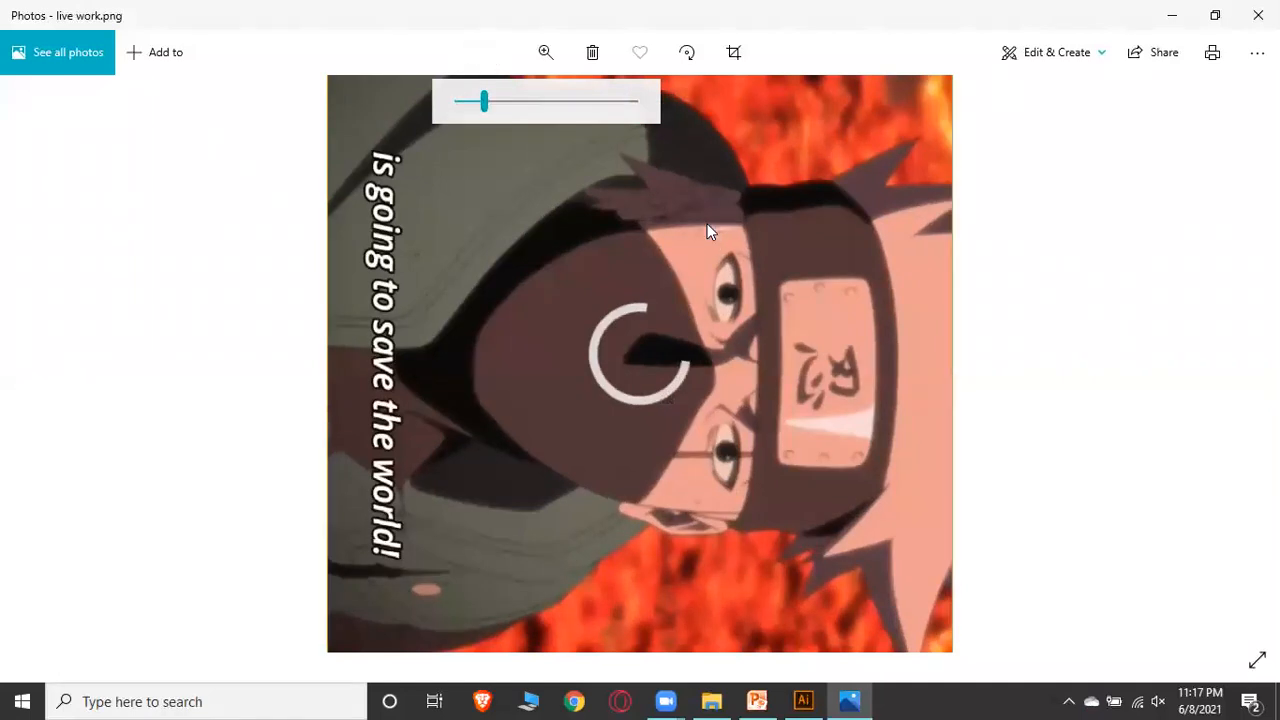
click(690, 56)
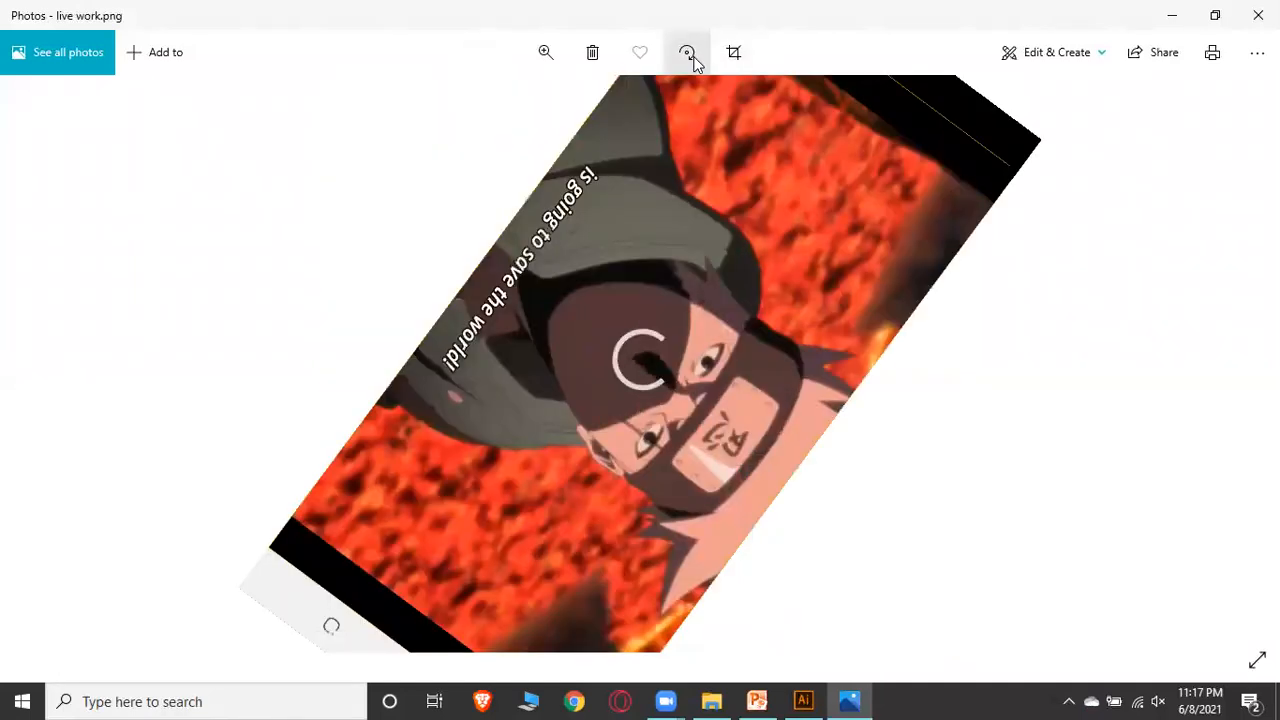
click(687, 55)
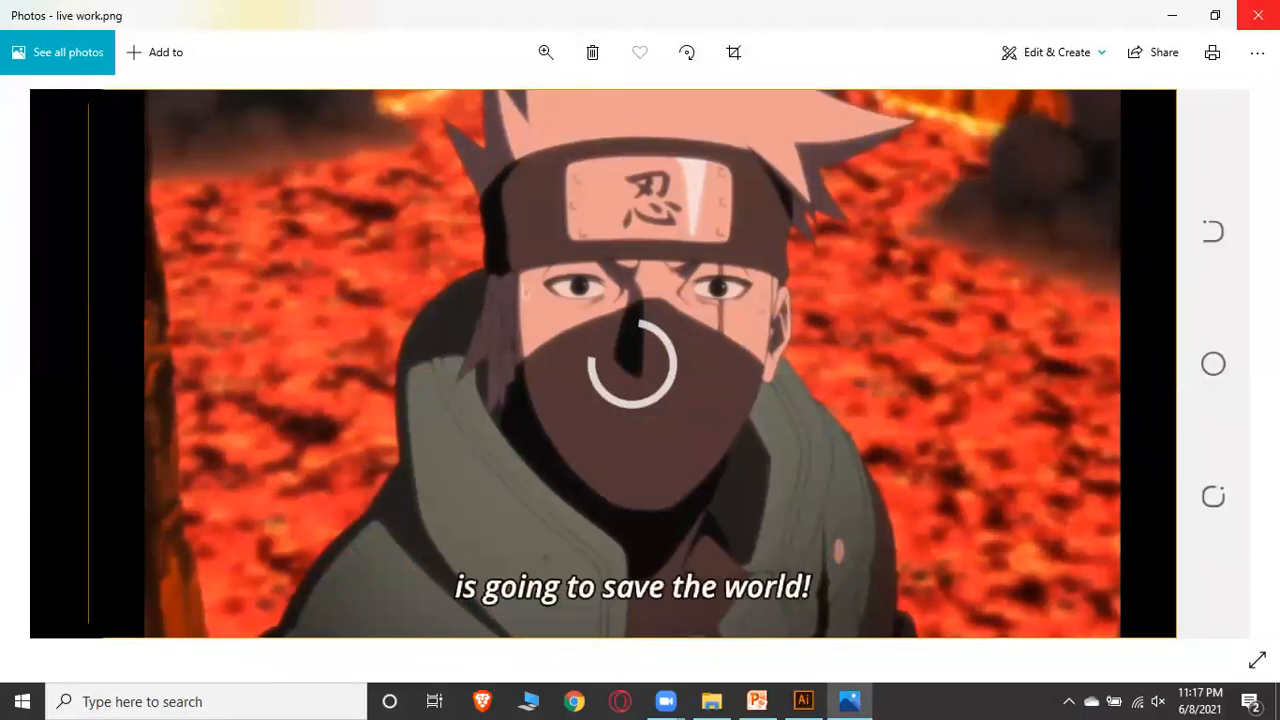
click(1172, 15)
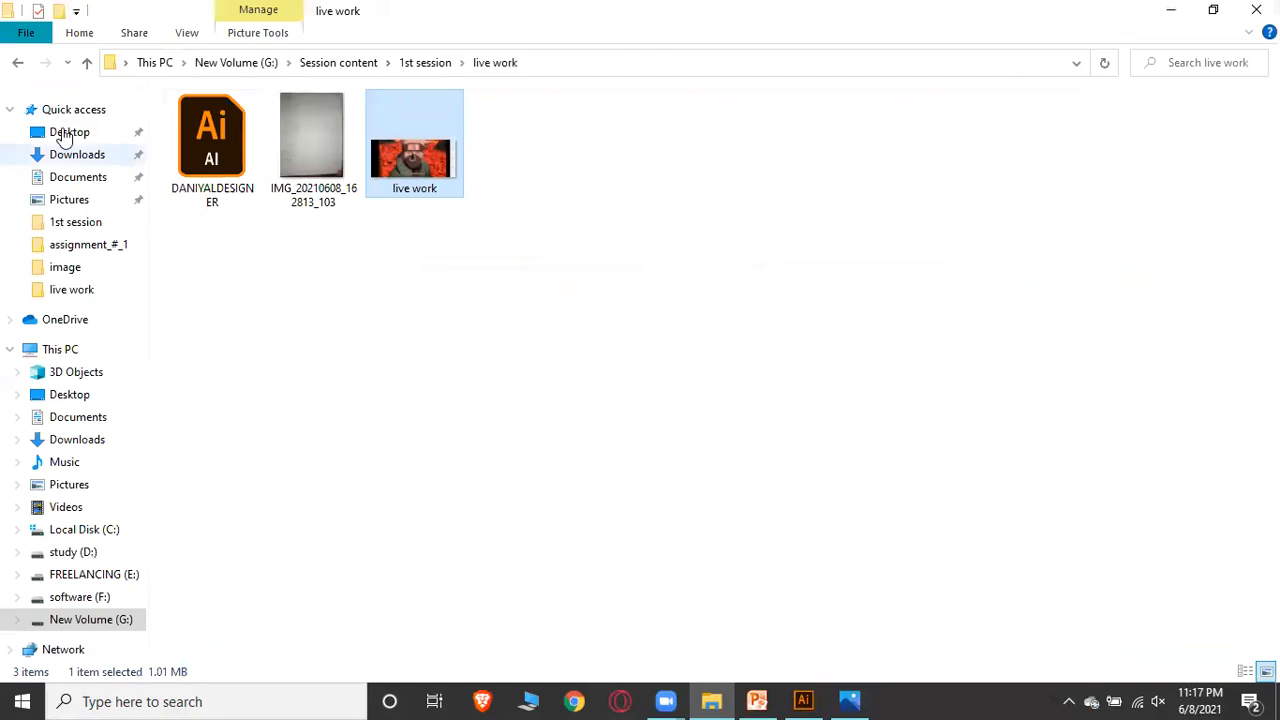
Navigate up to New Volume (G:) and into My_illustrations > my work > Ai_files > image, then open the kakashi image
click(87, 64)
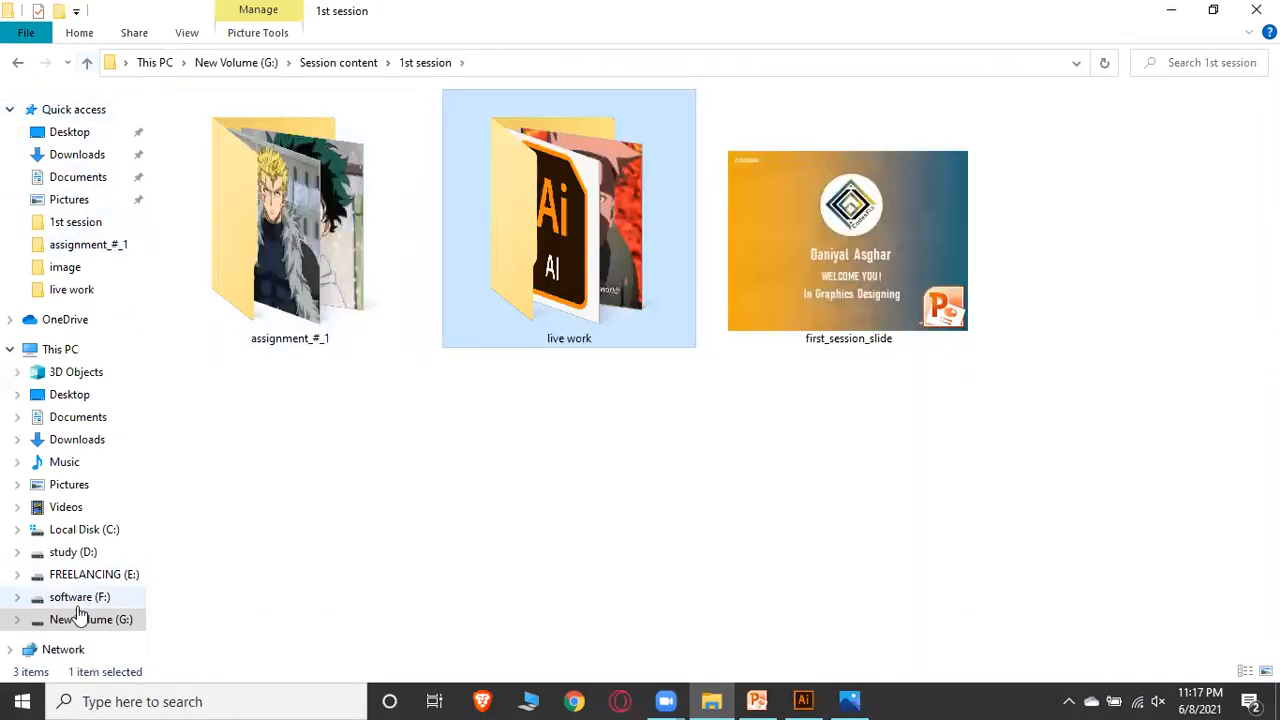
click(86, 64)
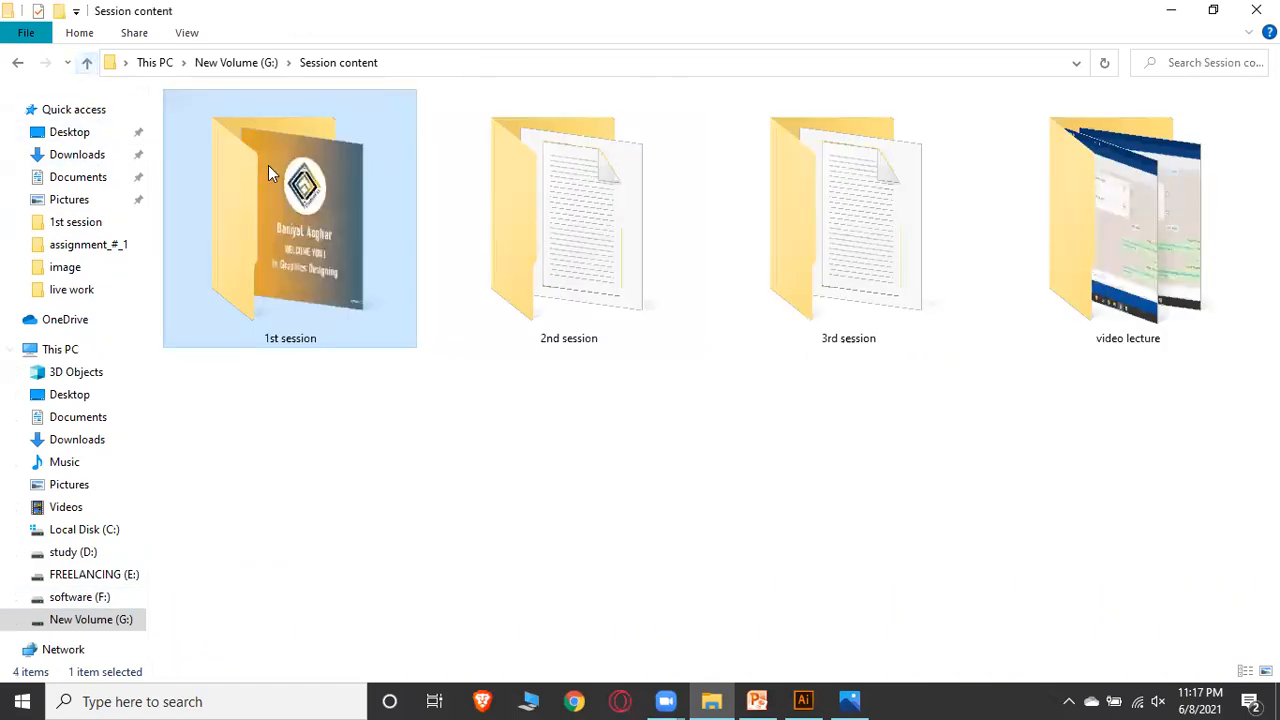
click(92, 64)
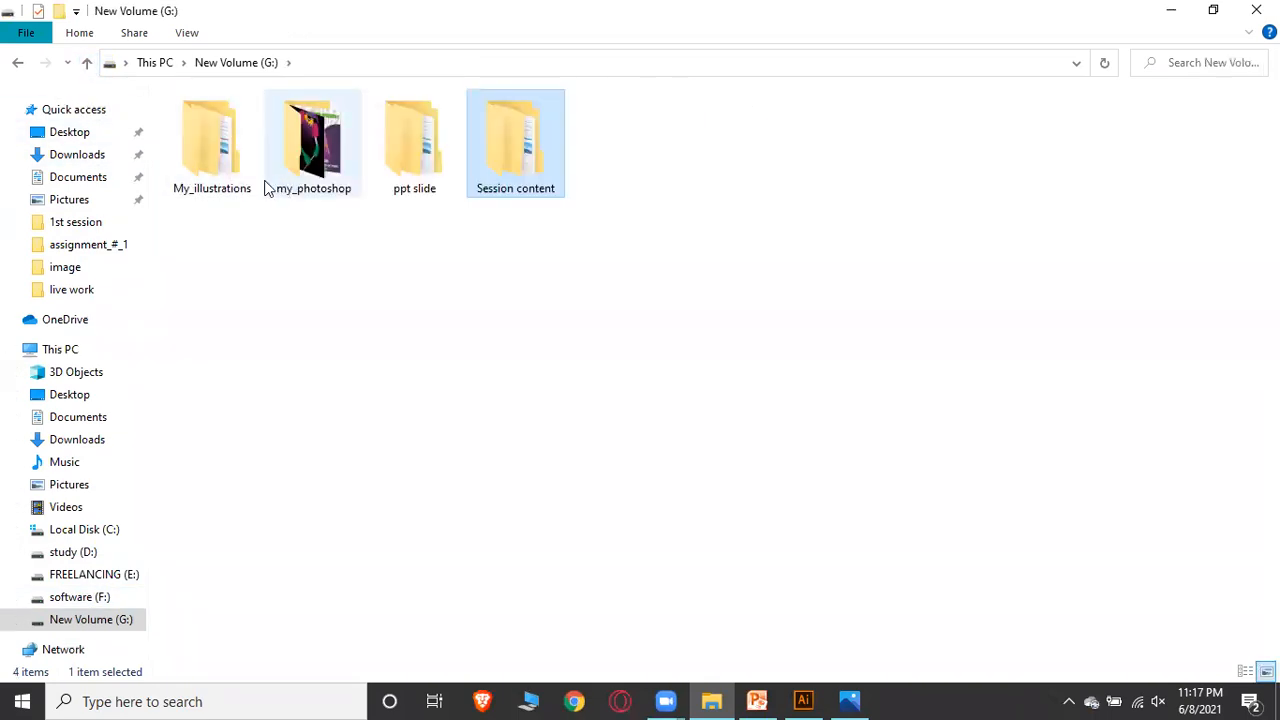
double_click(212, 172)
click(210, 126)
double_click(210, 126)
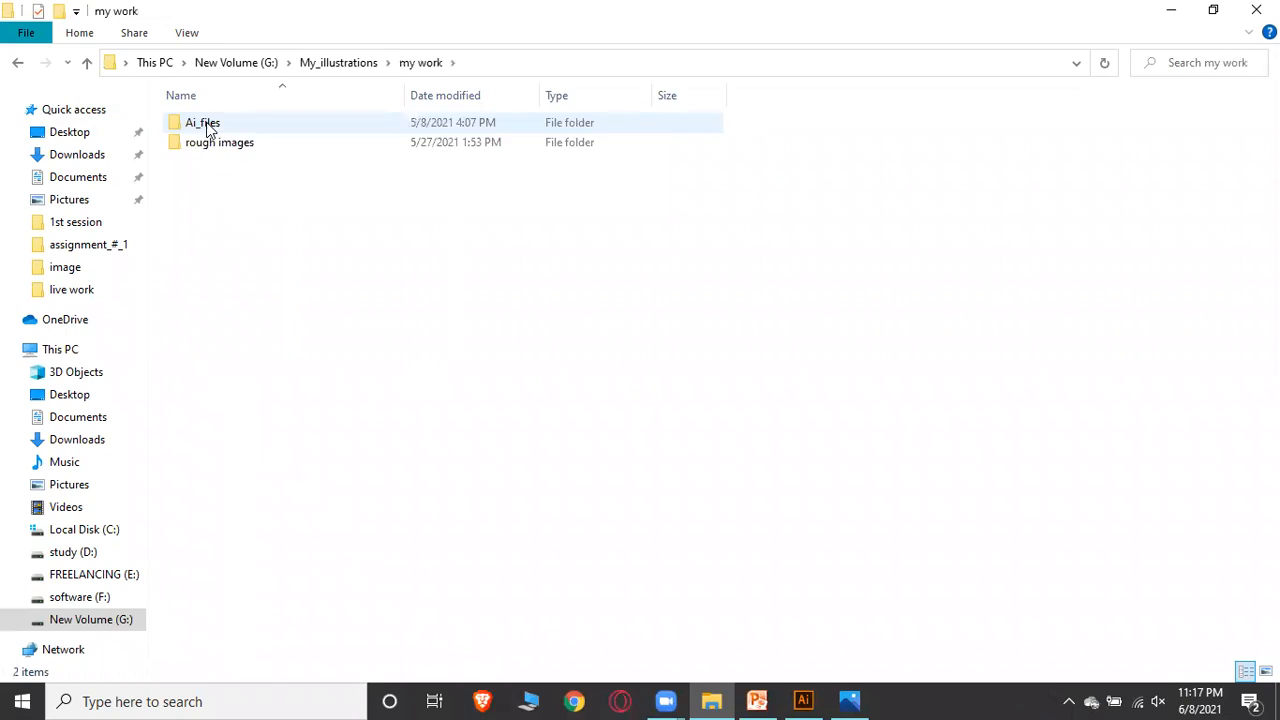
double_click(205, 124)
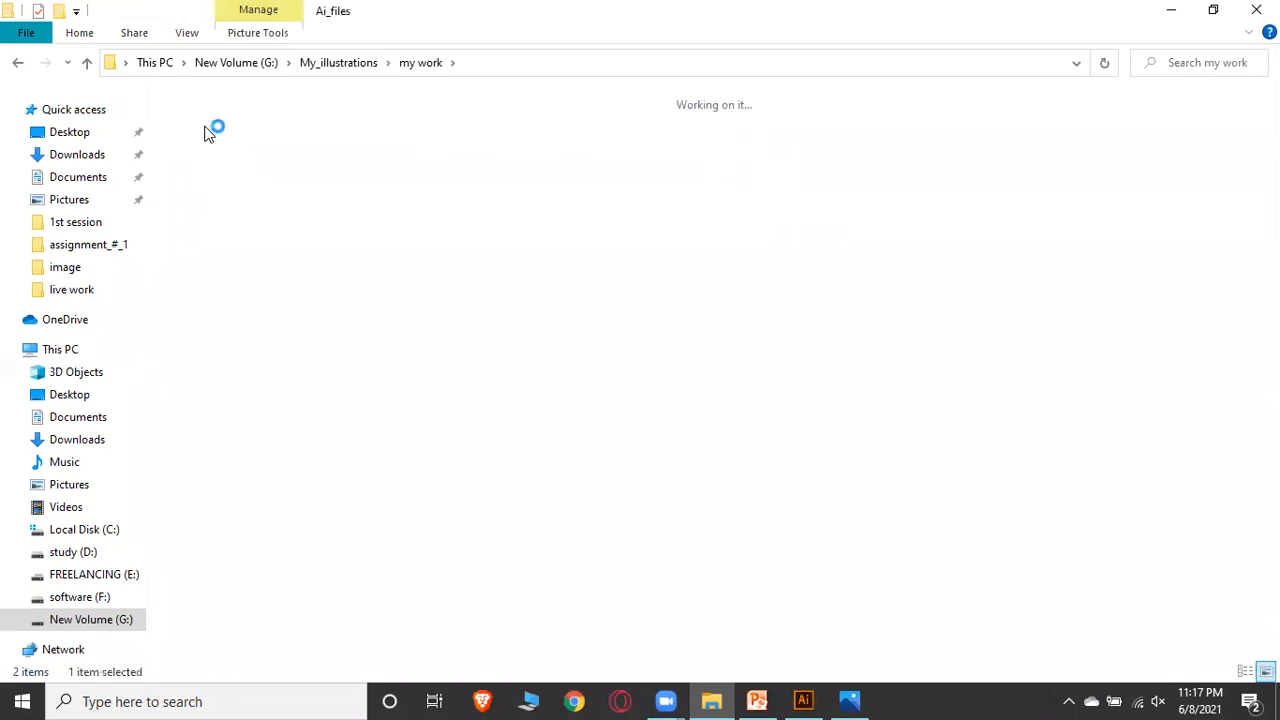
double_click(205, 132)
click(1222, 140)
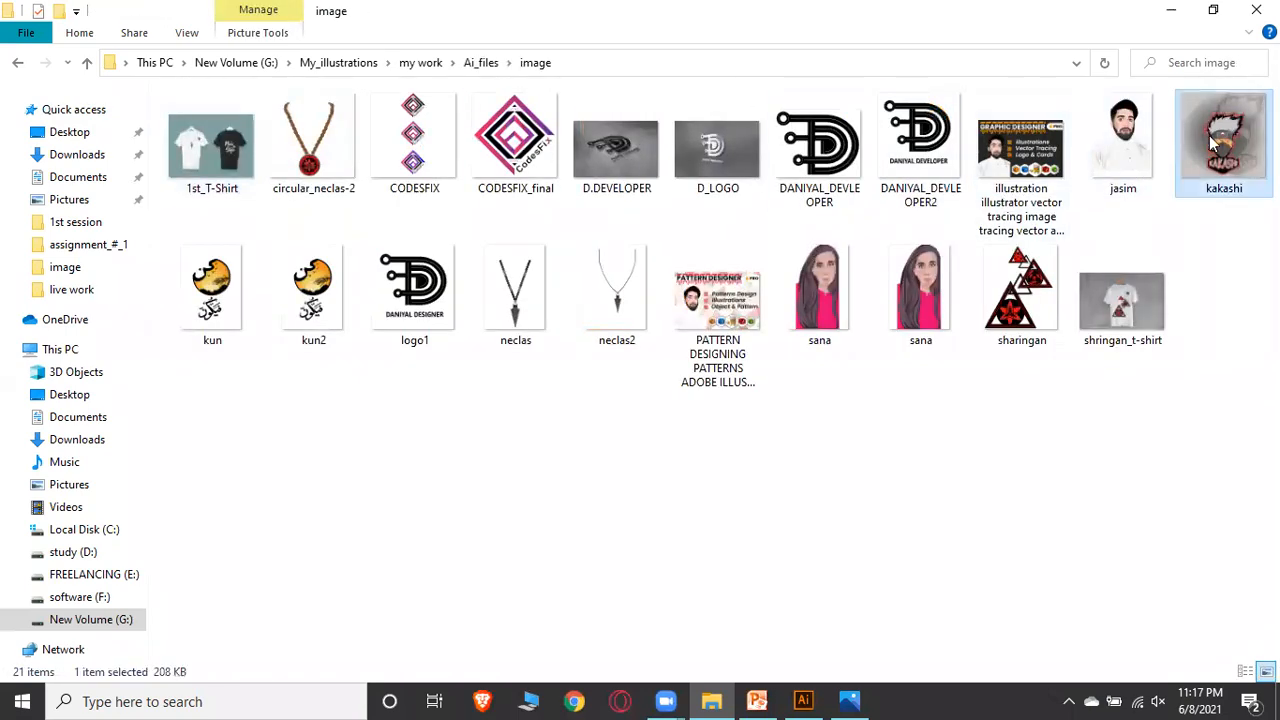
key(Return)
Browse to kakashi.png in Photos, zoom in and pan over the logo, then switch between Photos windows
scroll(778, 205, down, 1)
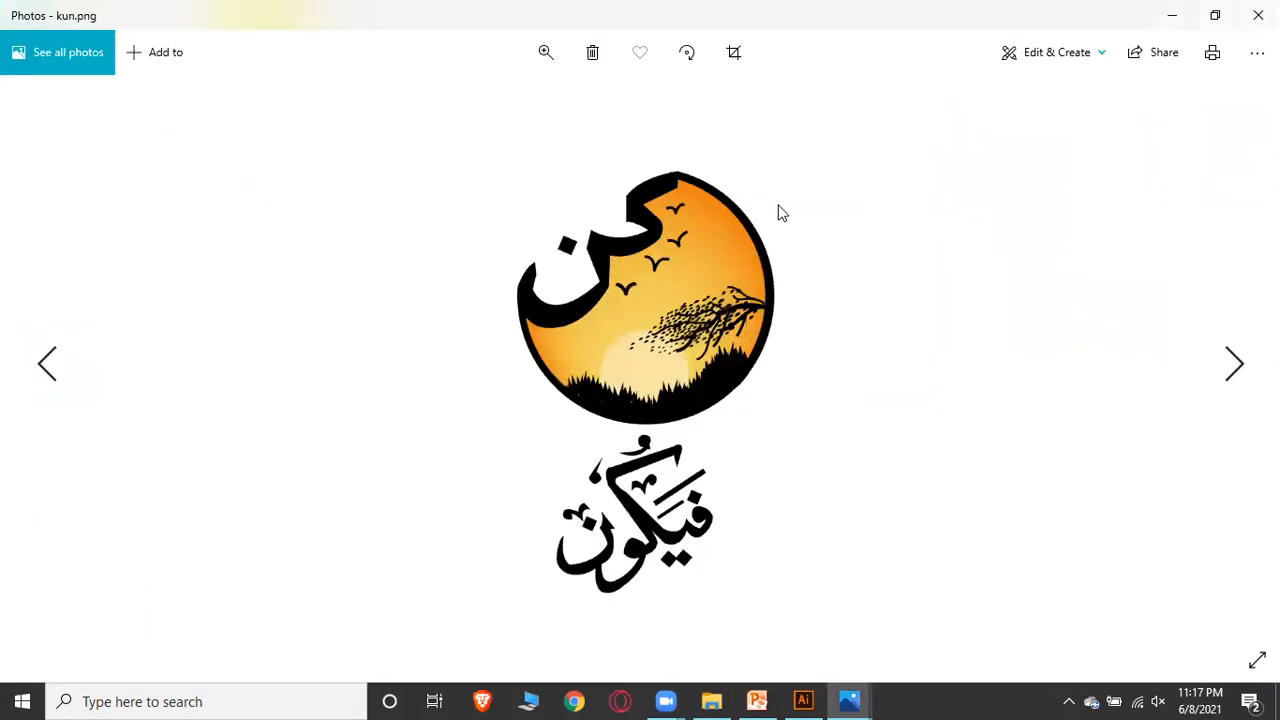
scroll(793, 219, up, 1)
click(548, 54)
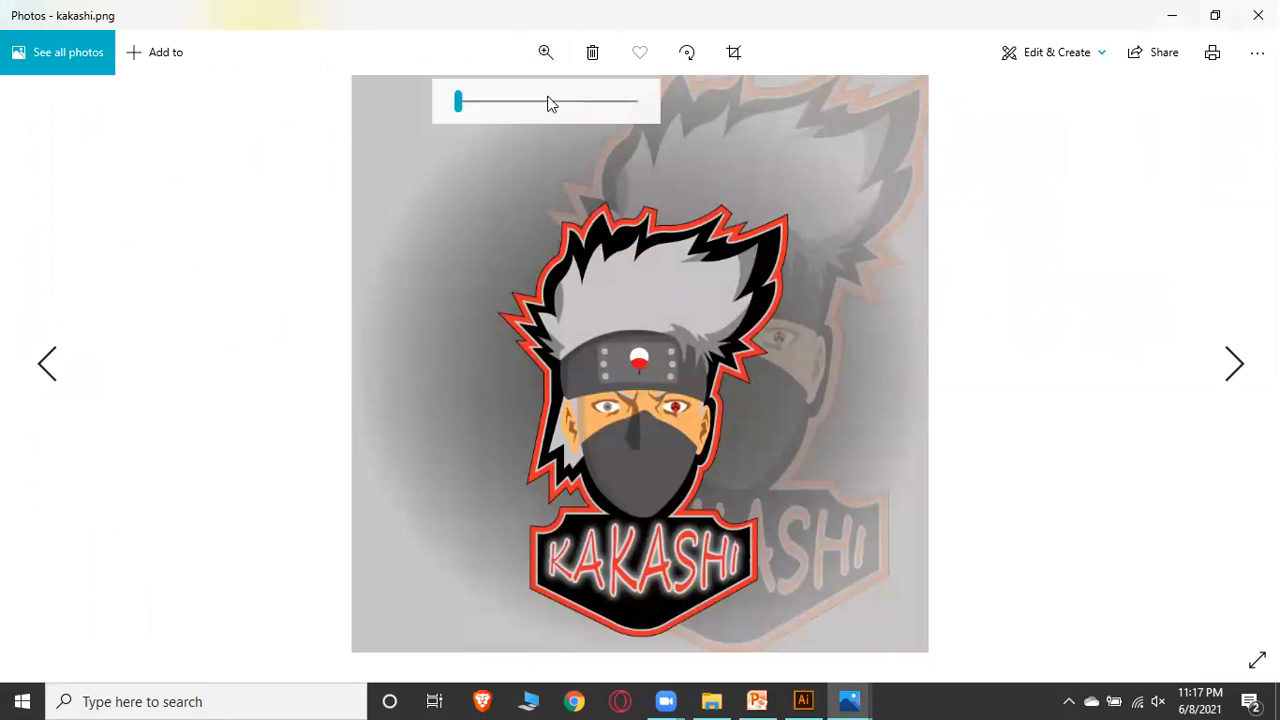
drag(462, 115, 477, 114)
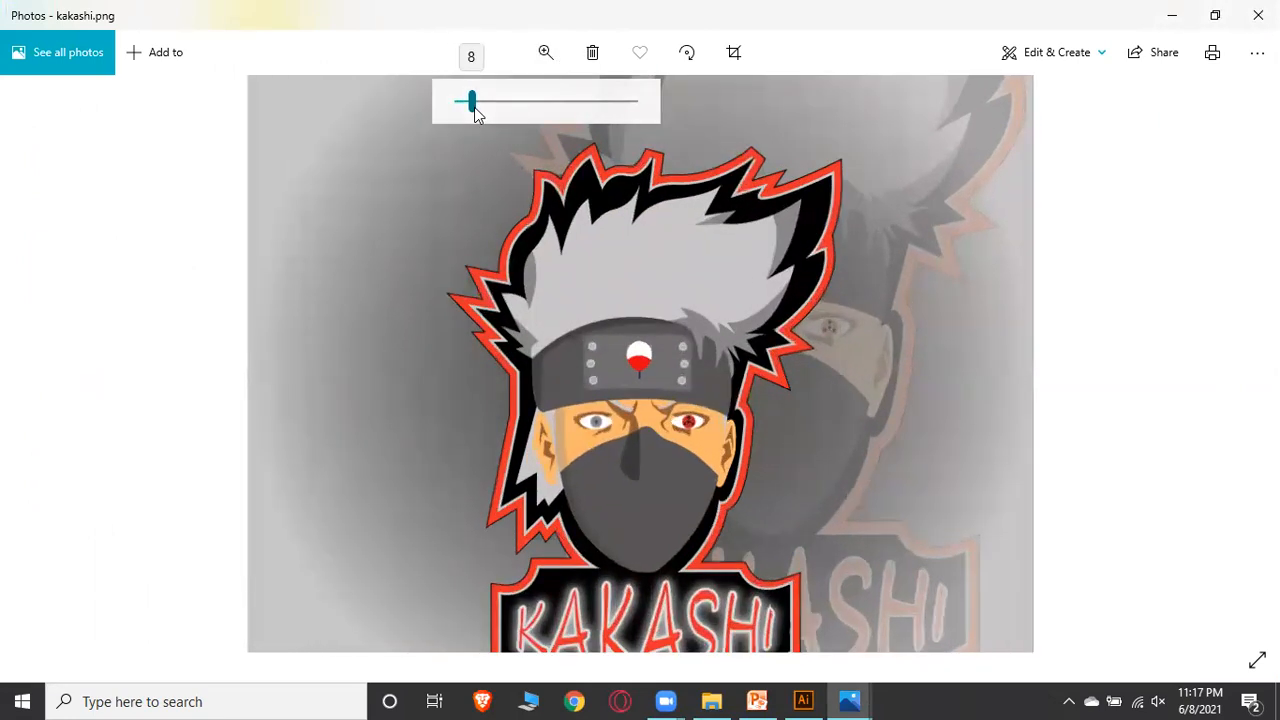
drag(596, 386, 598, 321)
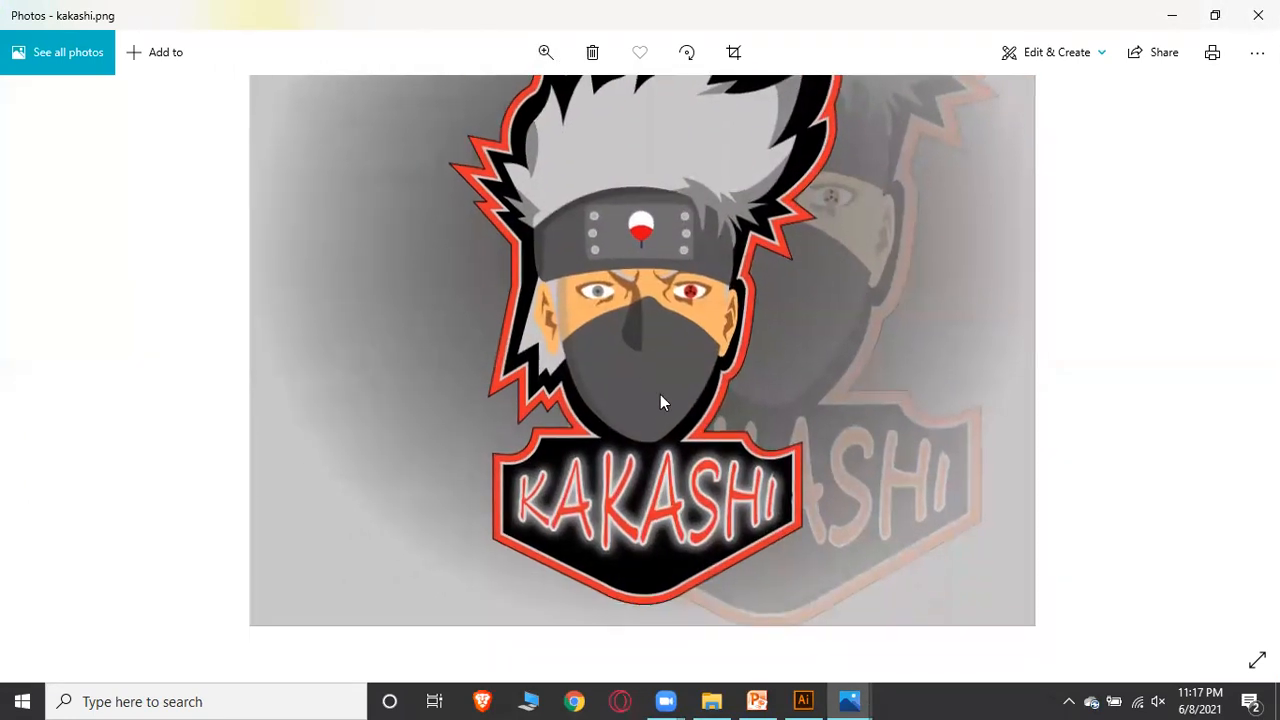
drag(660, 437, 660, 386)
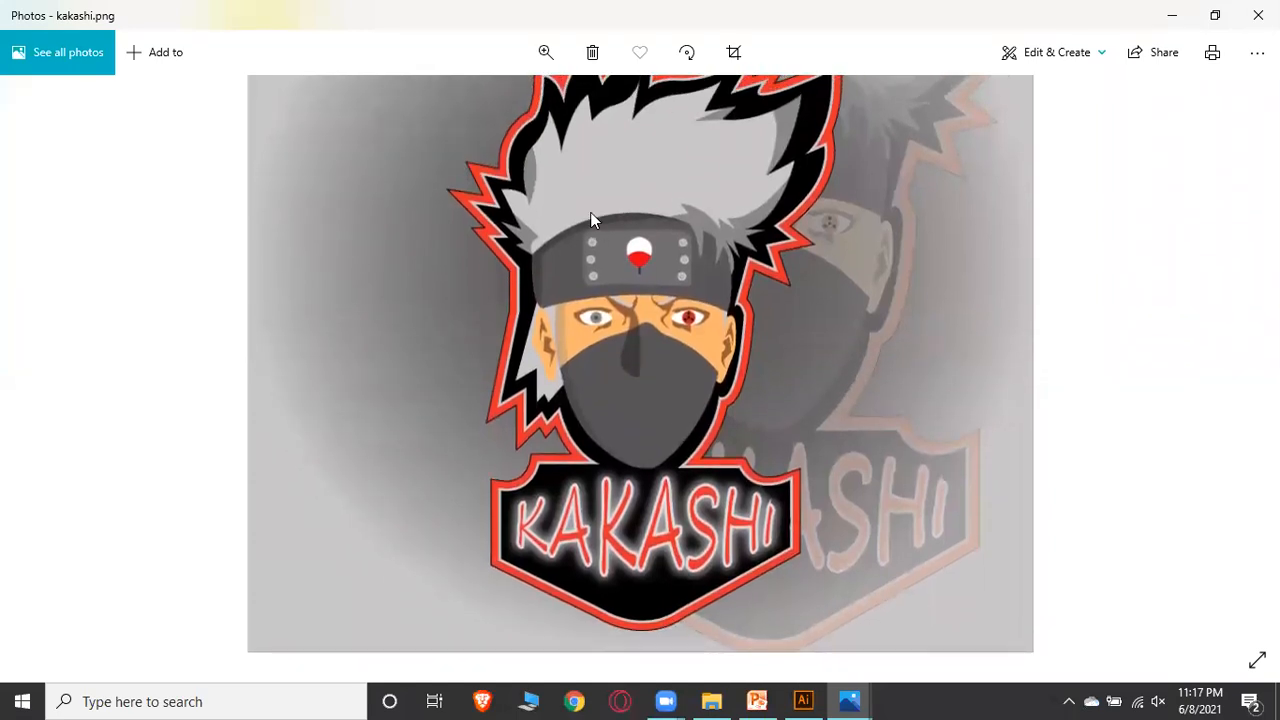
mouse_move(848, 701)
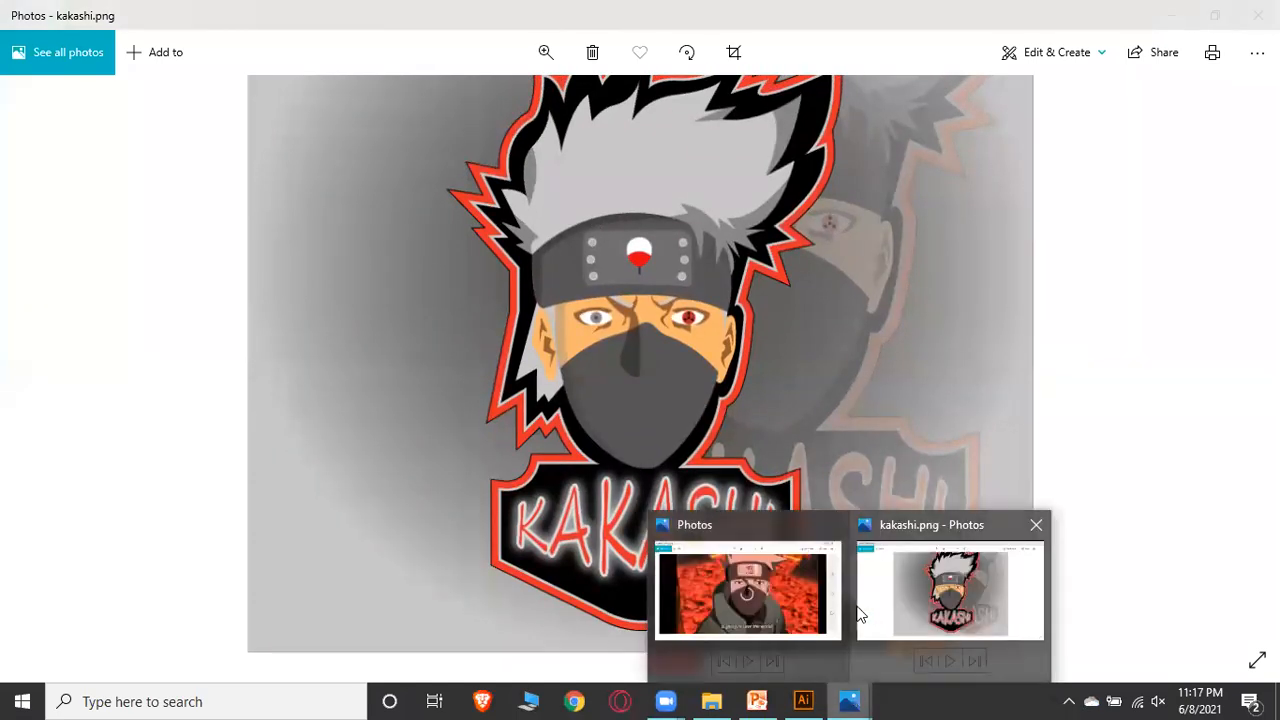
click(761, 606)
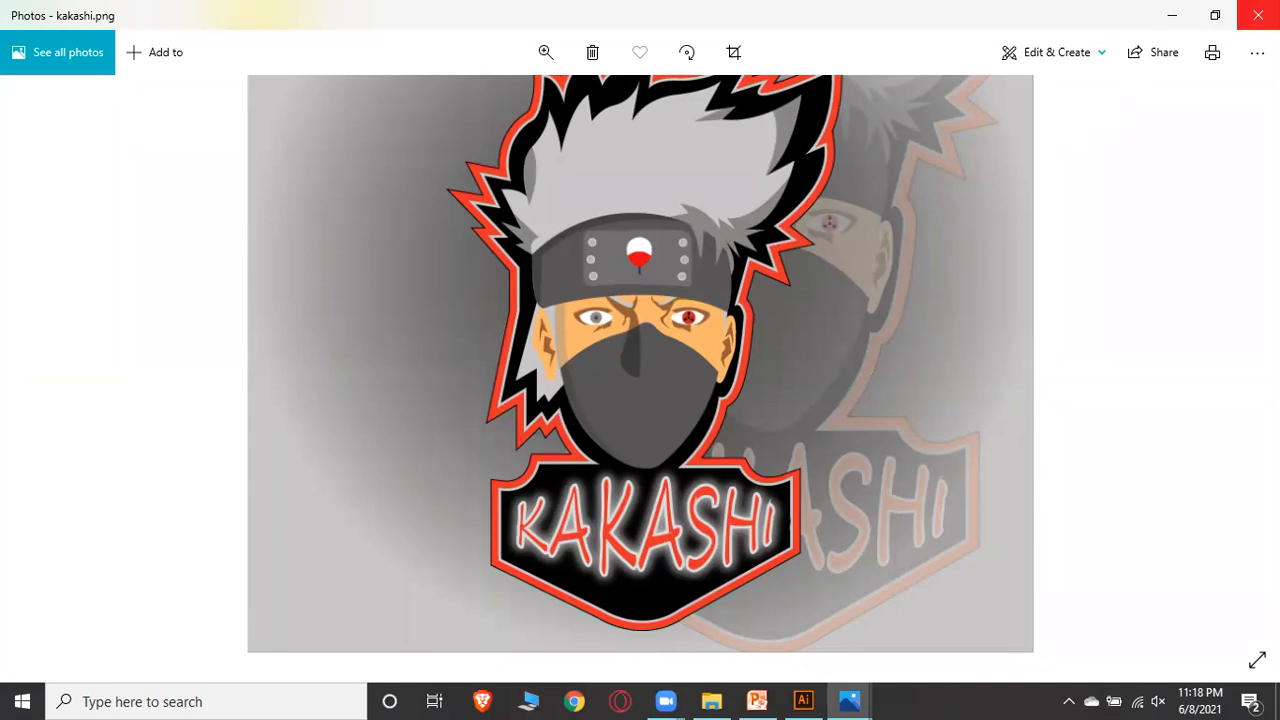
Close the Photos and File Explorer windows and refresh the desktop
click(1257, 15)
click(1181, 12)
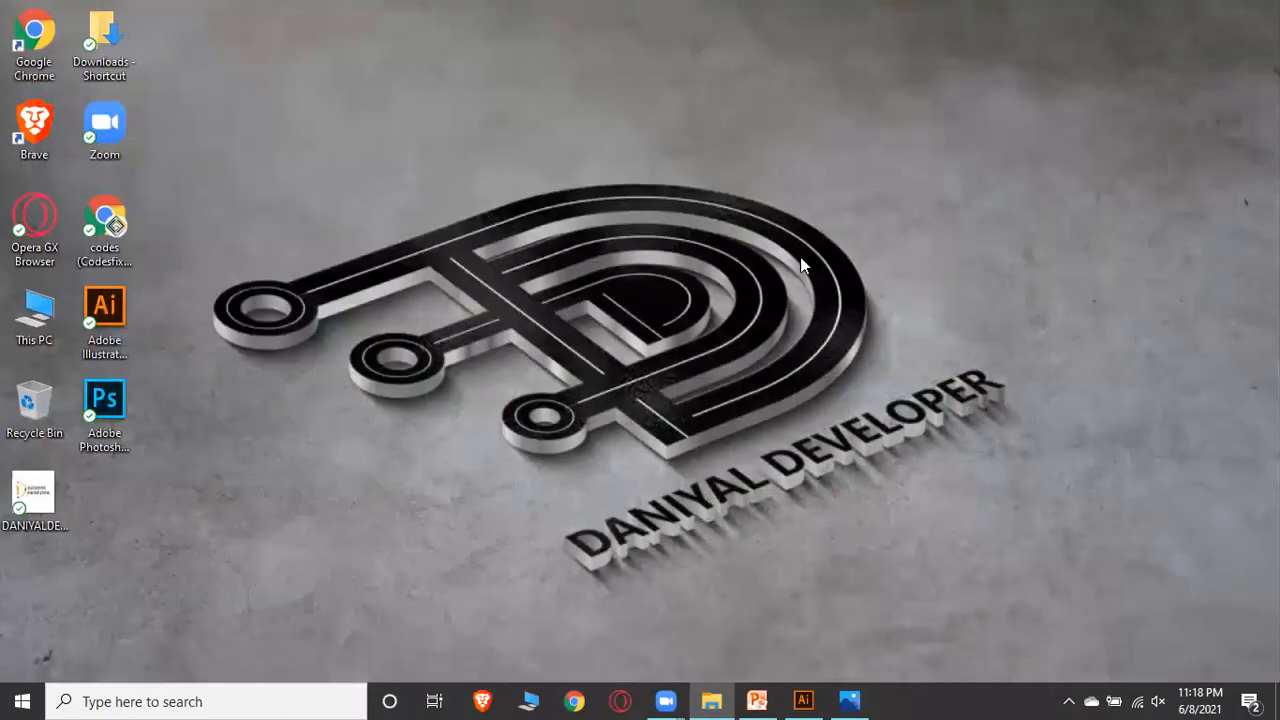
right_click(667, 191)
click(718, 236)
right_click(651, 143)
click(700, 193)
right_click(616, 91)
click(655, 146)
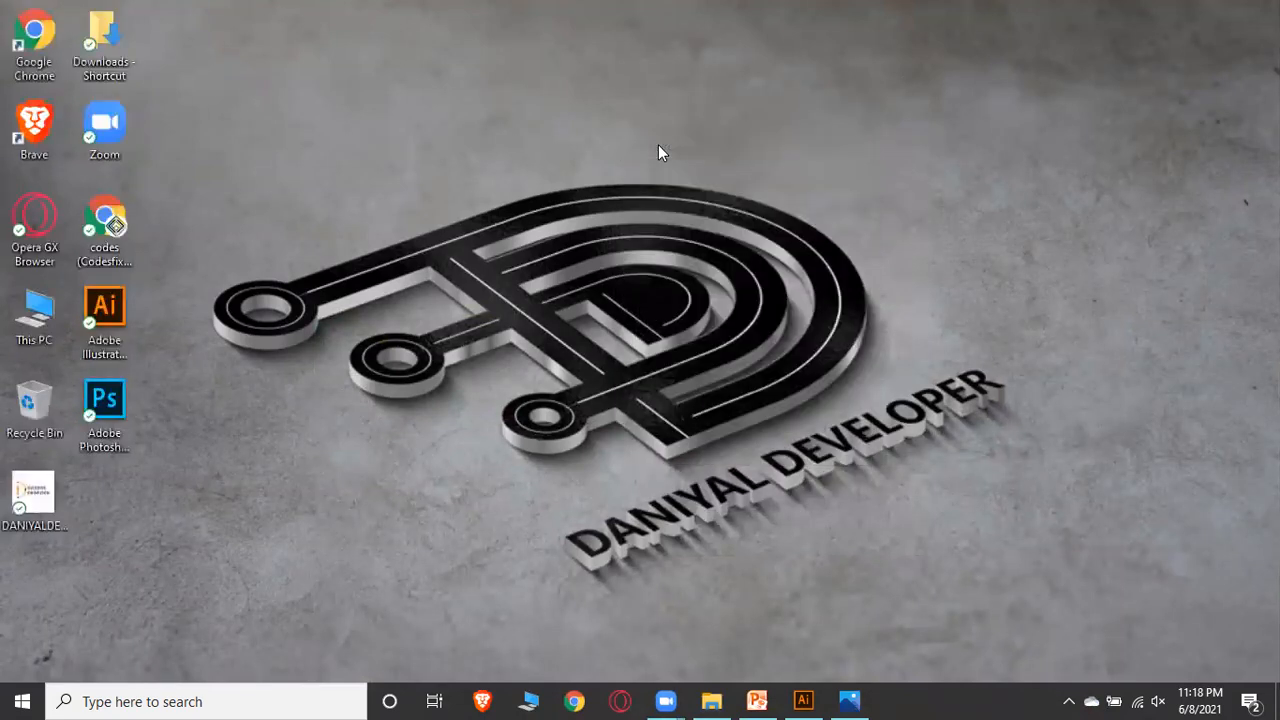